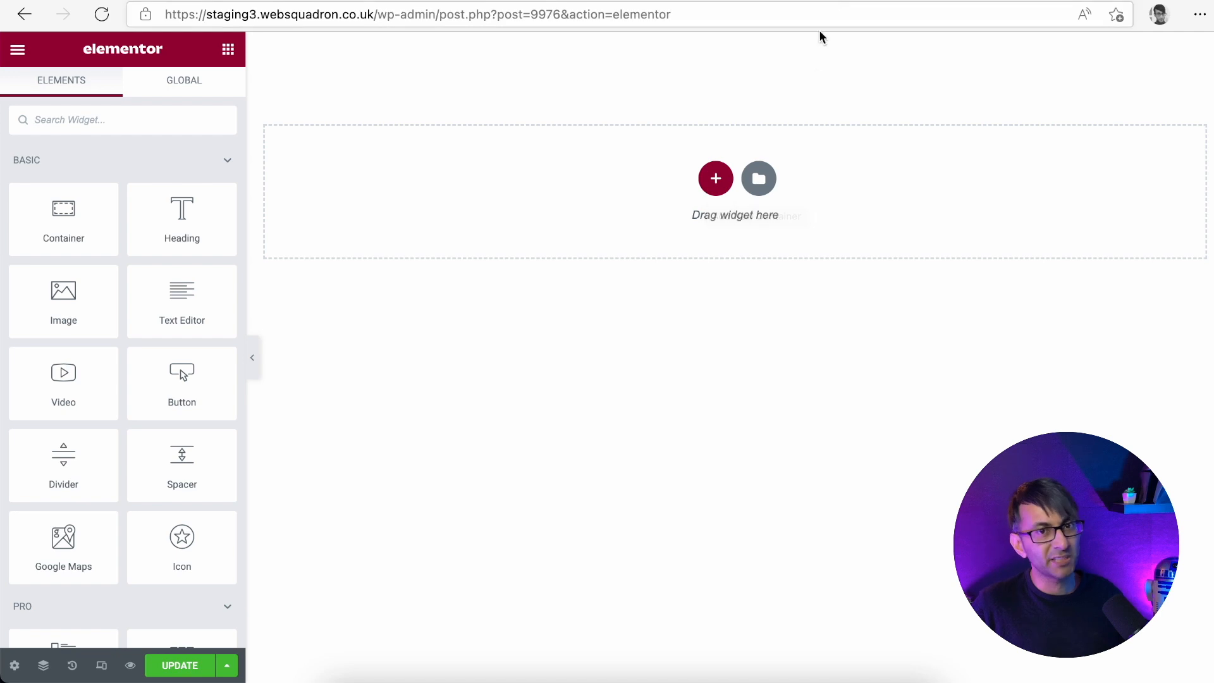
# Add a two-column container to the page and place an Image widget in its first column
pyautogui.click(716, 182)
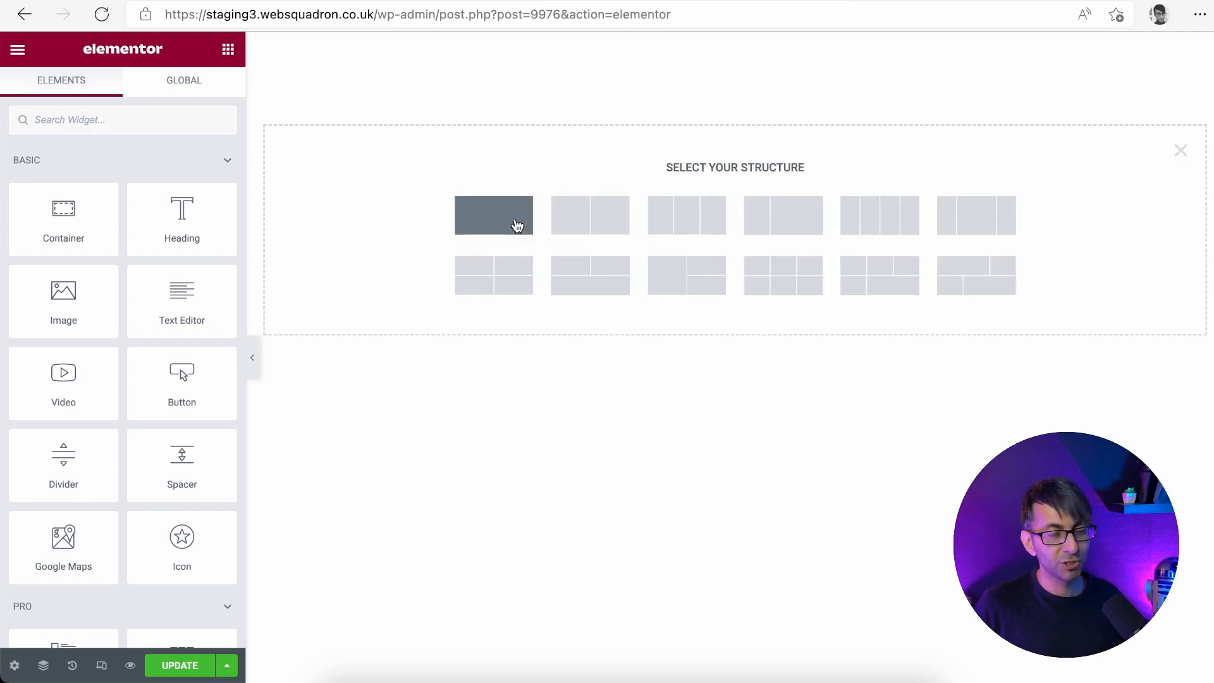
pyautogui.click(603, 229)
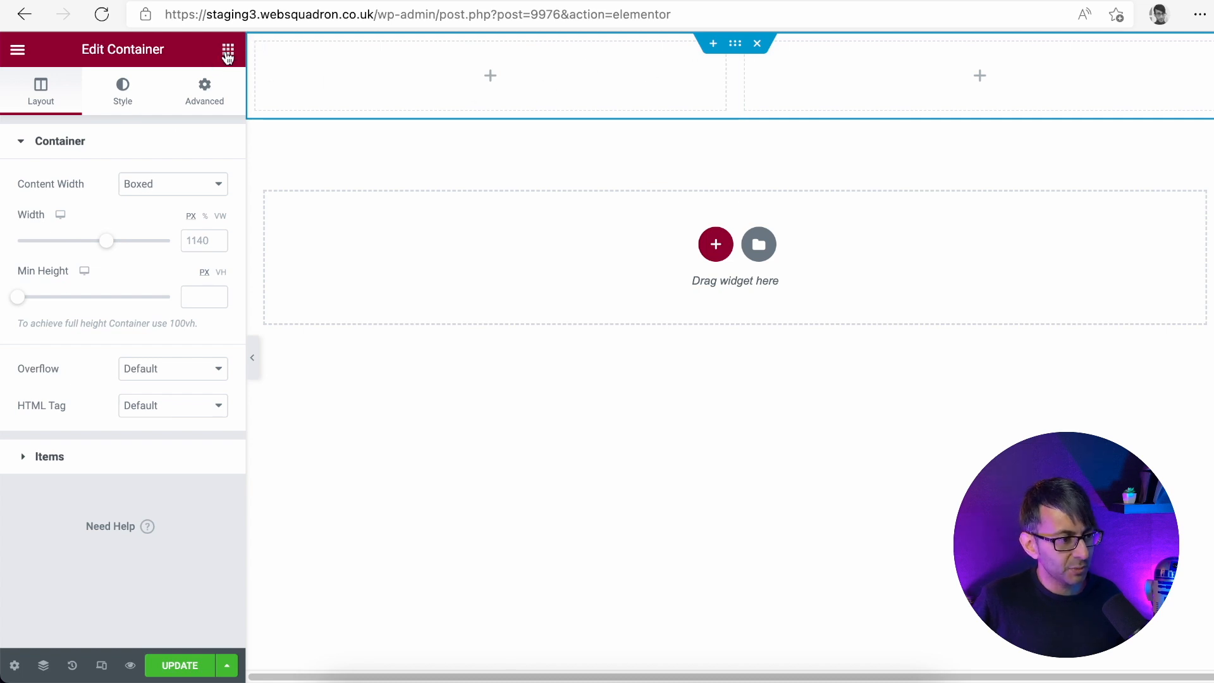
pyautogui.click(228, 48)
pyautogui.moveTo(59, 333); pyautogui.dragTo(400, 122)
# Choose the APP.le logo 8-1.webp from the media library as the widget's image
pyautogui.click(108, 225)
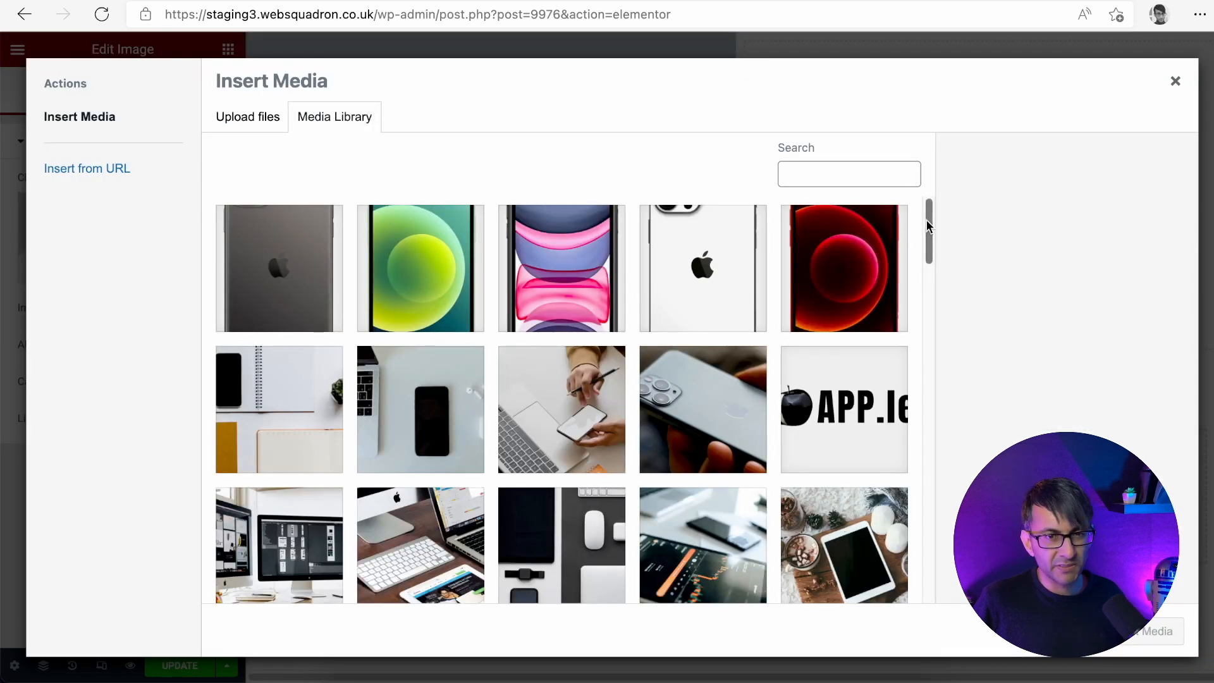
pyautogui.click(835, 430)
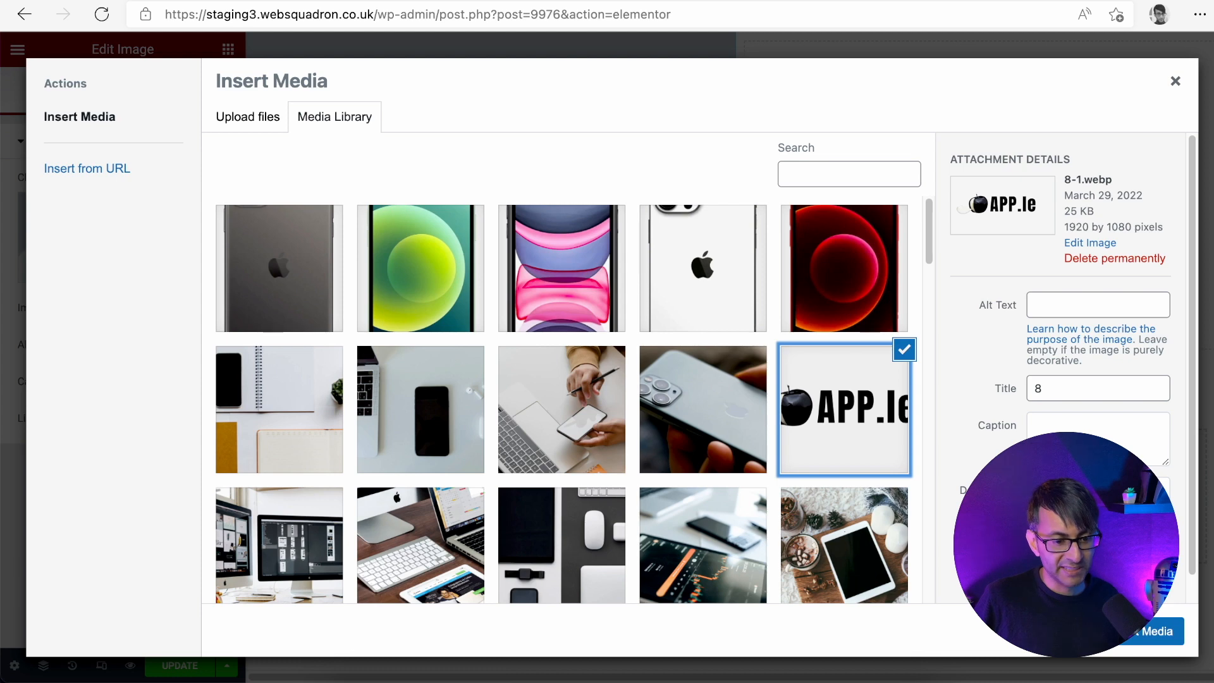
pyautogui.click(1154, 642)
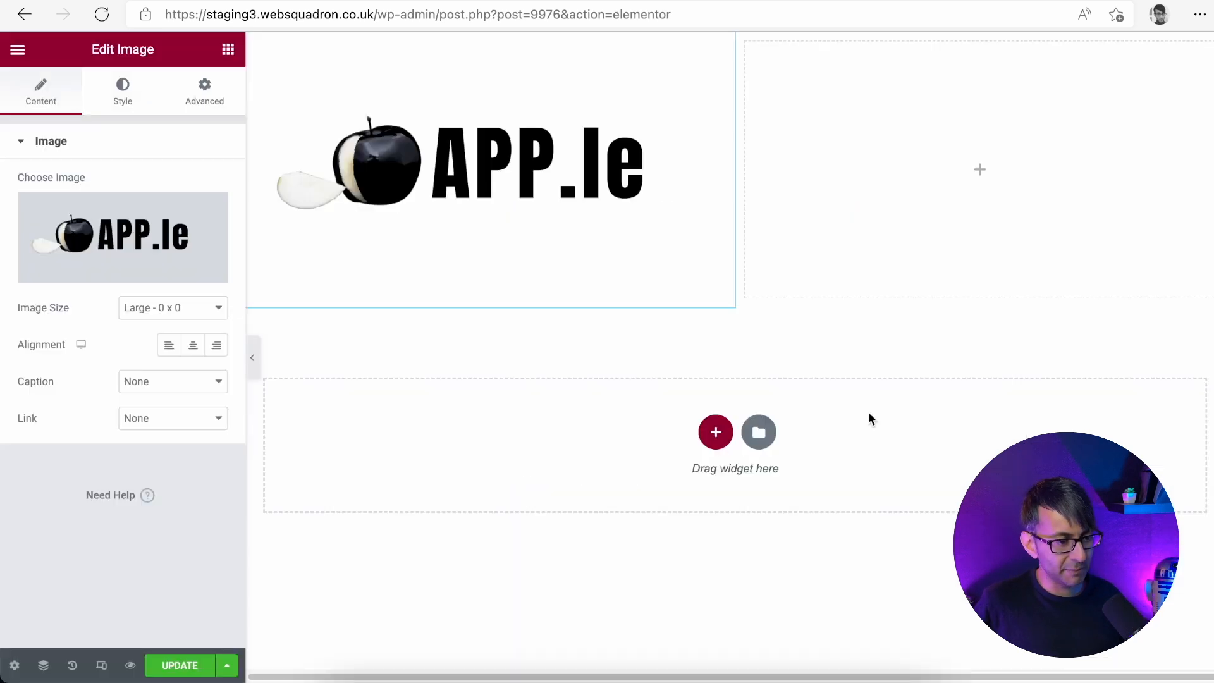
# Set the logo's image size to Full and its alignment to left
pyautogui.click(178, 309)
pyautogui.click(205, 473)
pyautogui.click(176, 349)
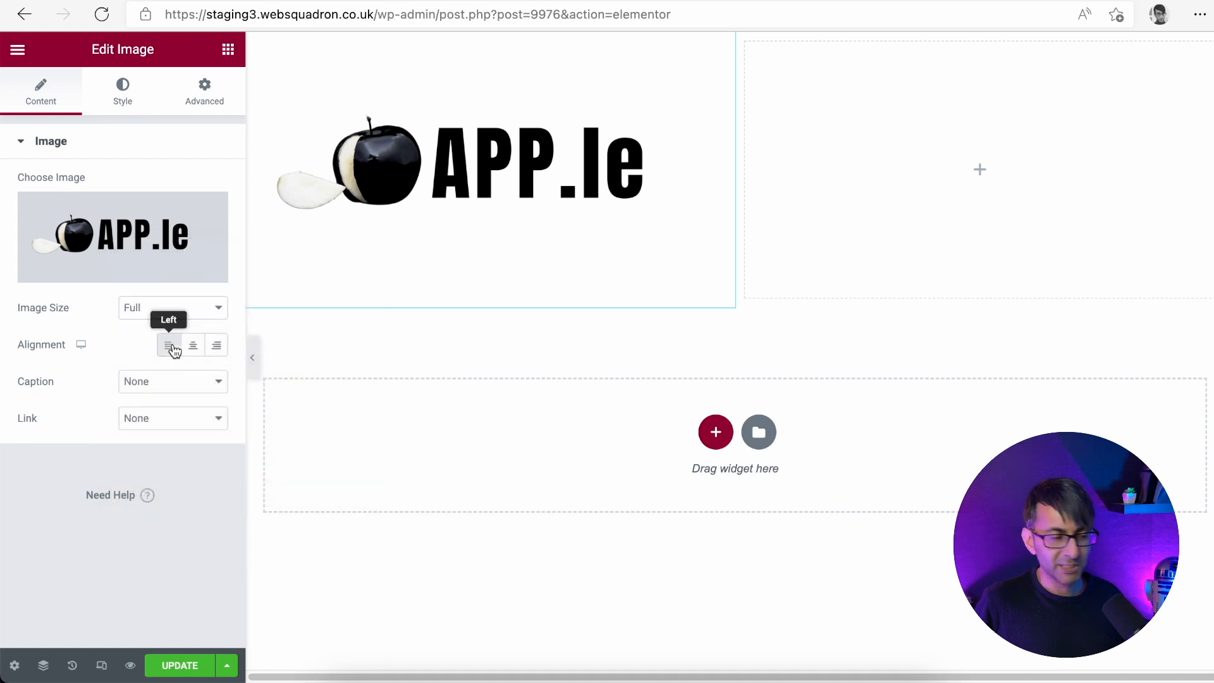
# Set the logo's width and max width to 250 px each and update the page
pyautogui.click(134, 111)
pyautogui.click(203, 181)
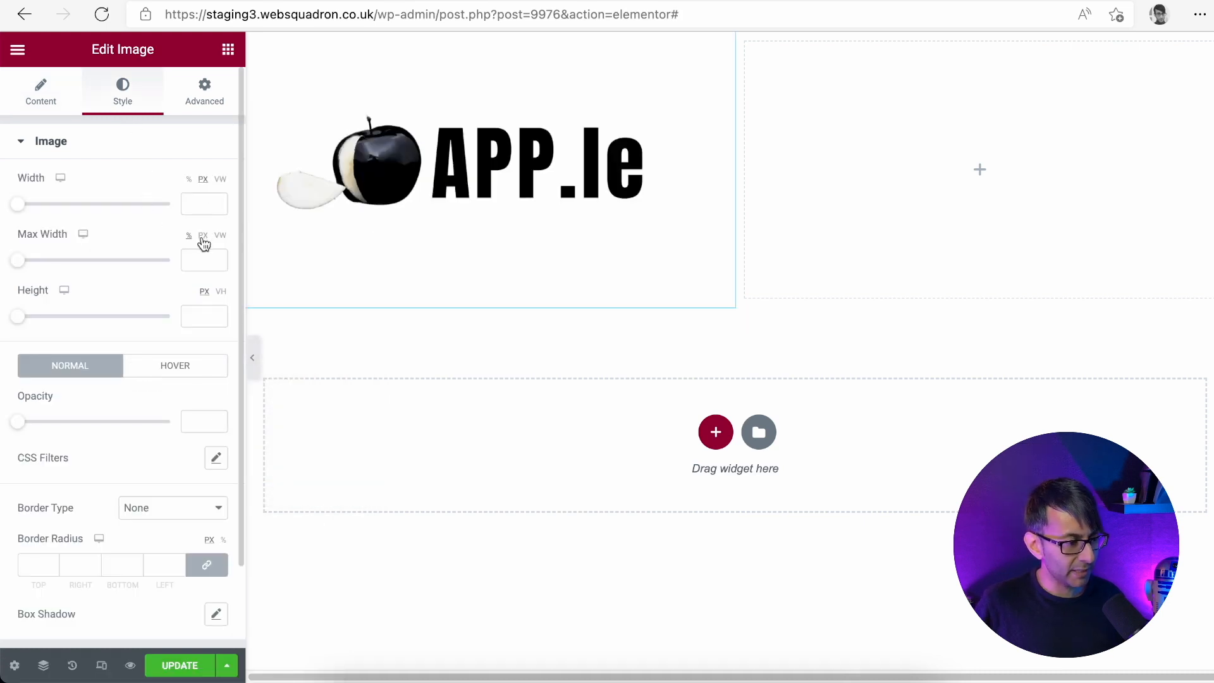
pyautogui.click(205, 236)
pyautogui.click(203, 206)
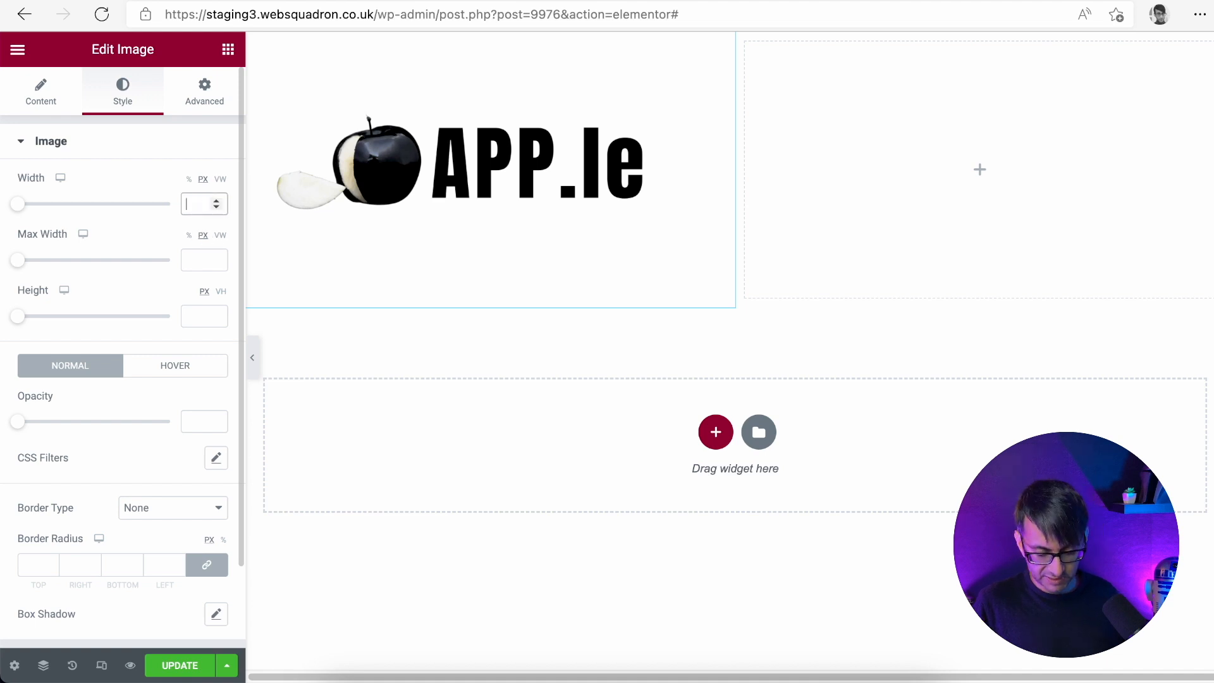
pyautogui.write('250')
pyautogui.click(203, 260)
pyautogui.write('250')
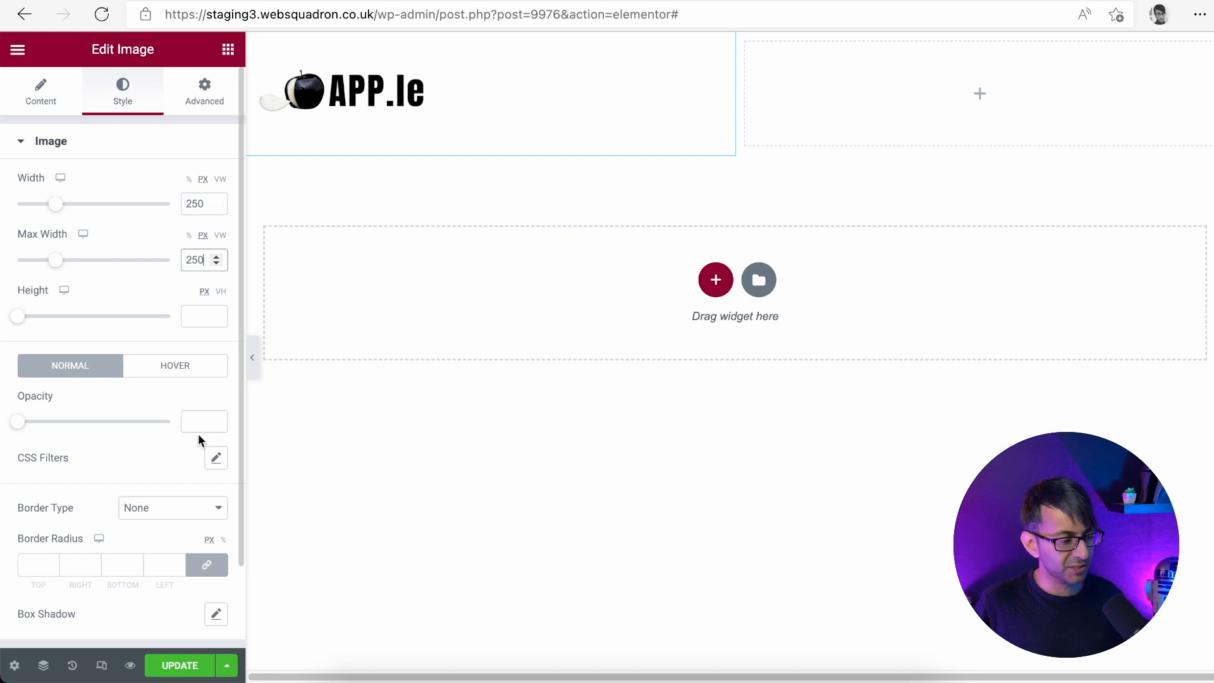
pyautogui.click(183, 672)
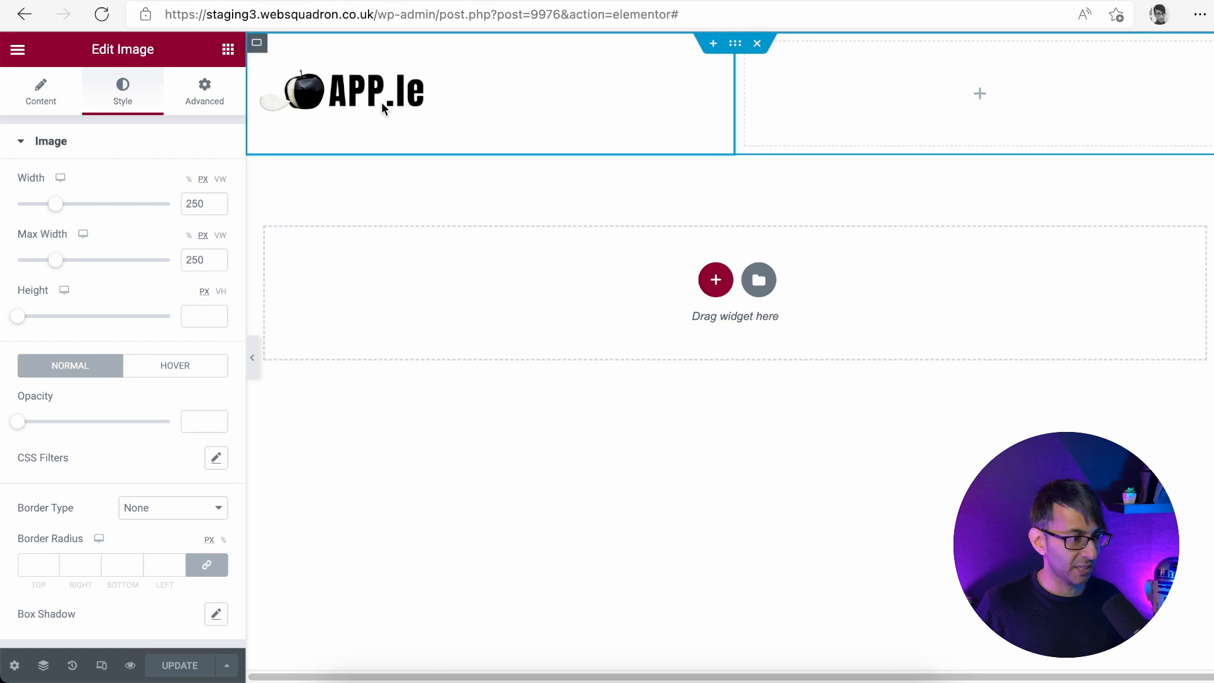
# Crop the empty margins off the logo file to about 1502 × 456 pixels and save the edited image
pyautogui.click(42, 96)
pyautogui.click(148, 228)
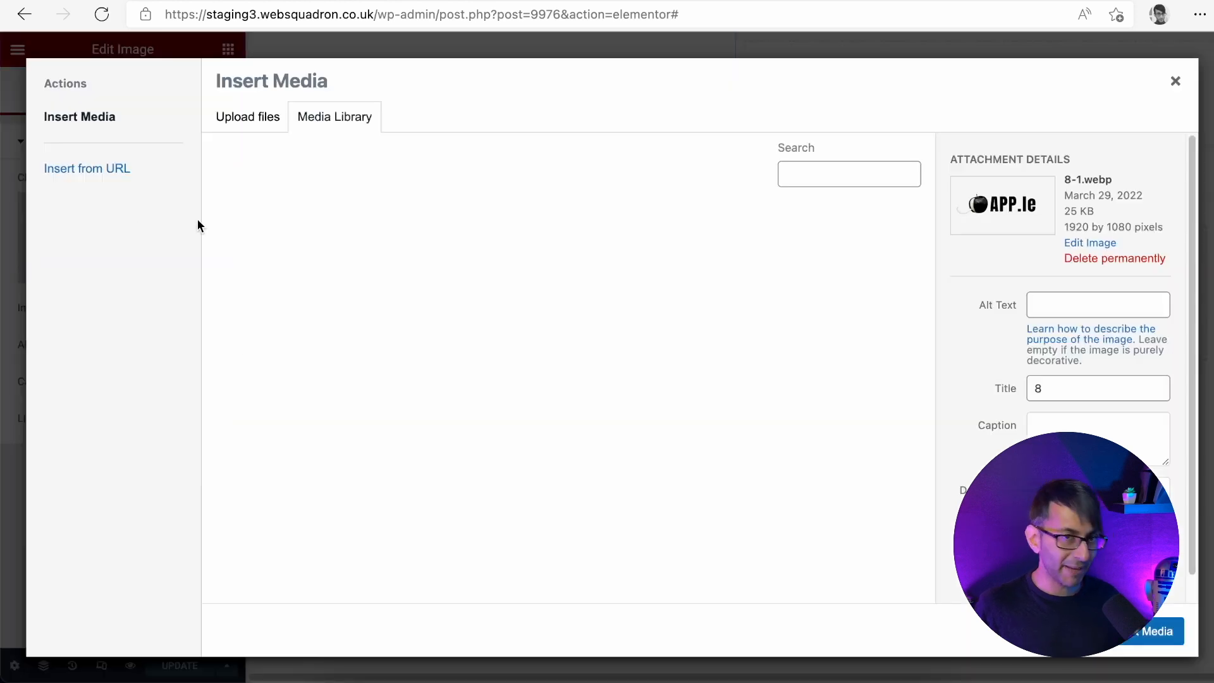
pyautogui.click(1105, 243)
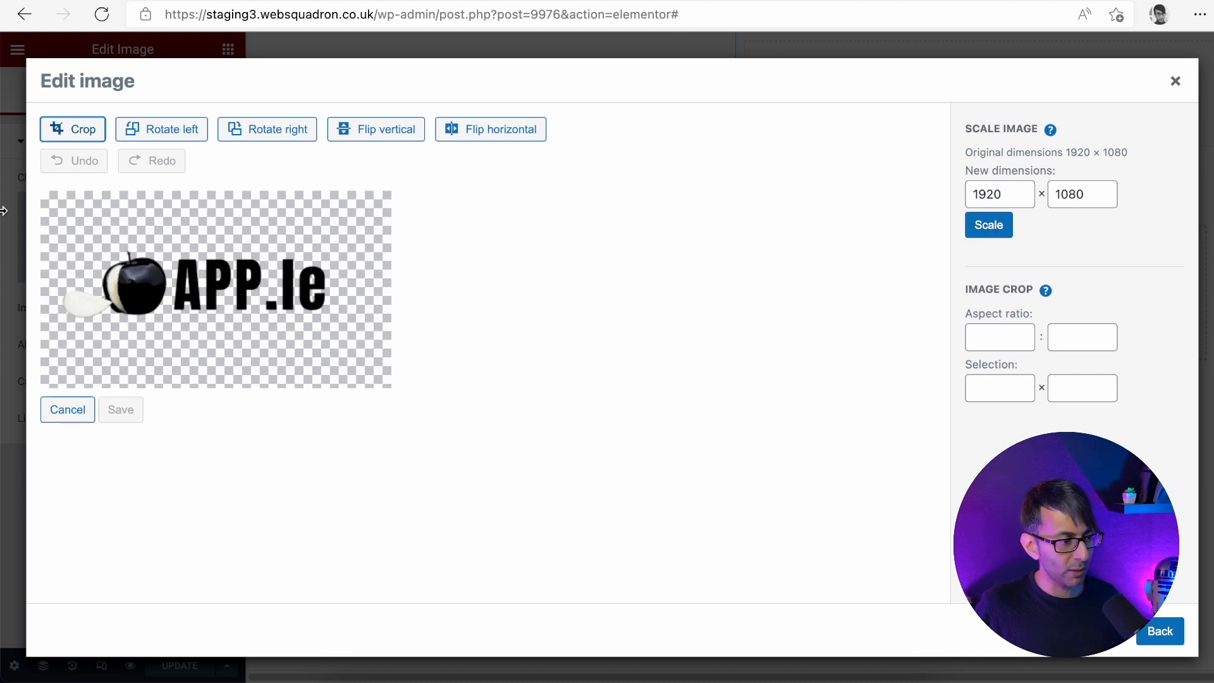
pyautogui.moveTo(43, 290); pyautogui.dragTo(55, 282)
pyautogui.moveTo(386, 286); pyautogui.dragTo(335, 281)
pyautogui.moveTo(194, 383); pyautogui.dragTo(200, 329)
pyautogui.moveTo(196, 194); pyautogui.dragTo(196, 246)
pyautogui.click(69, 122)
pyautogui.click(126, 319)
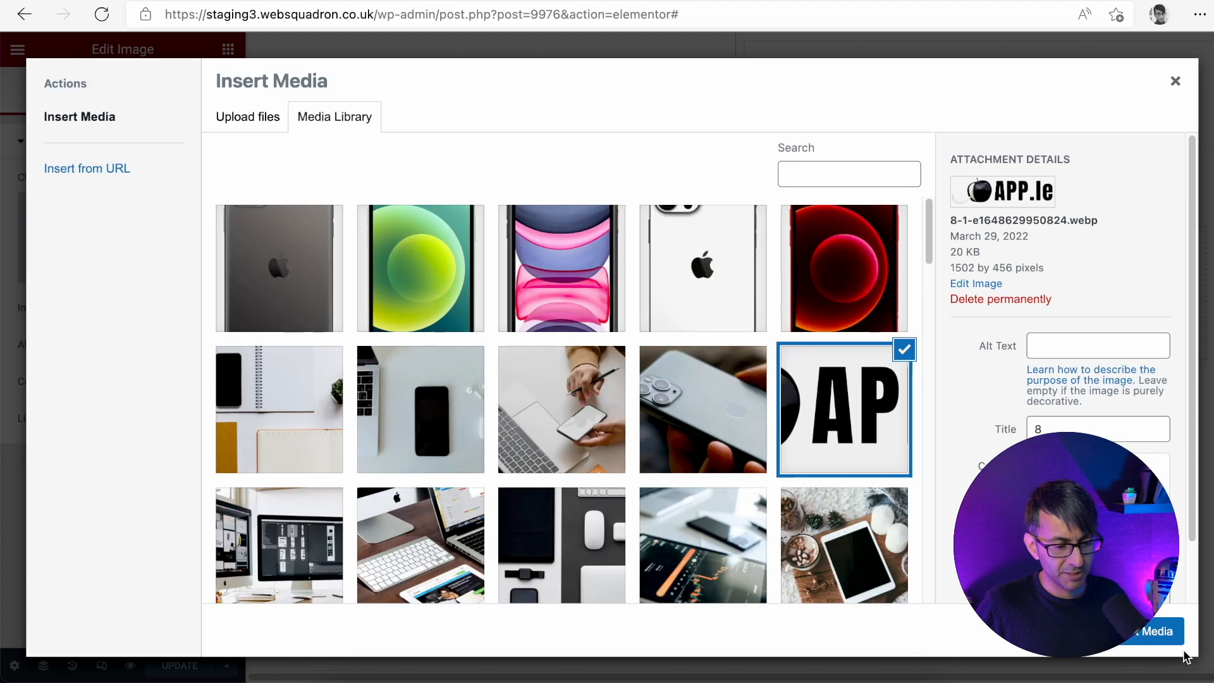
# Insert the cropped logo into the widget, update the page and reload the editor
pyautogui.click(1145, 631)
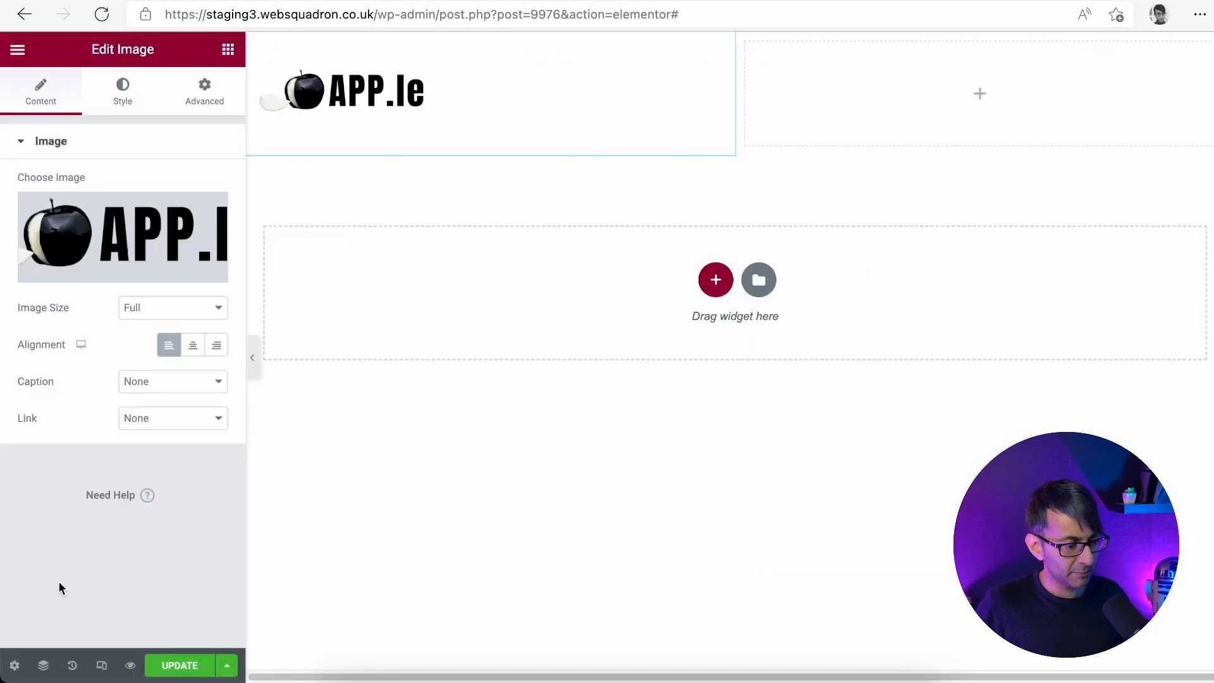
pyautogui.click(162, 664)
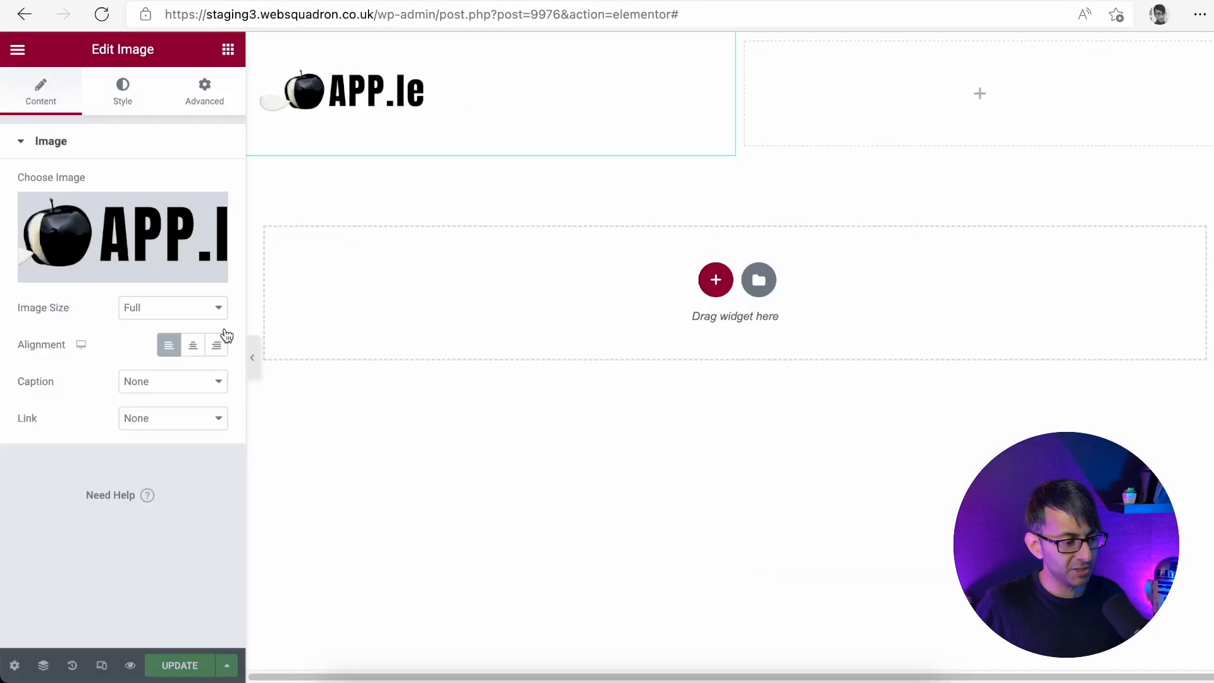
pyautogui.click(446, 14)
pyautogui.press('Return')
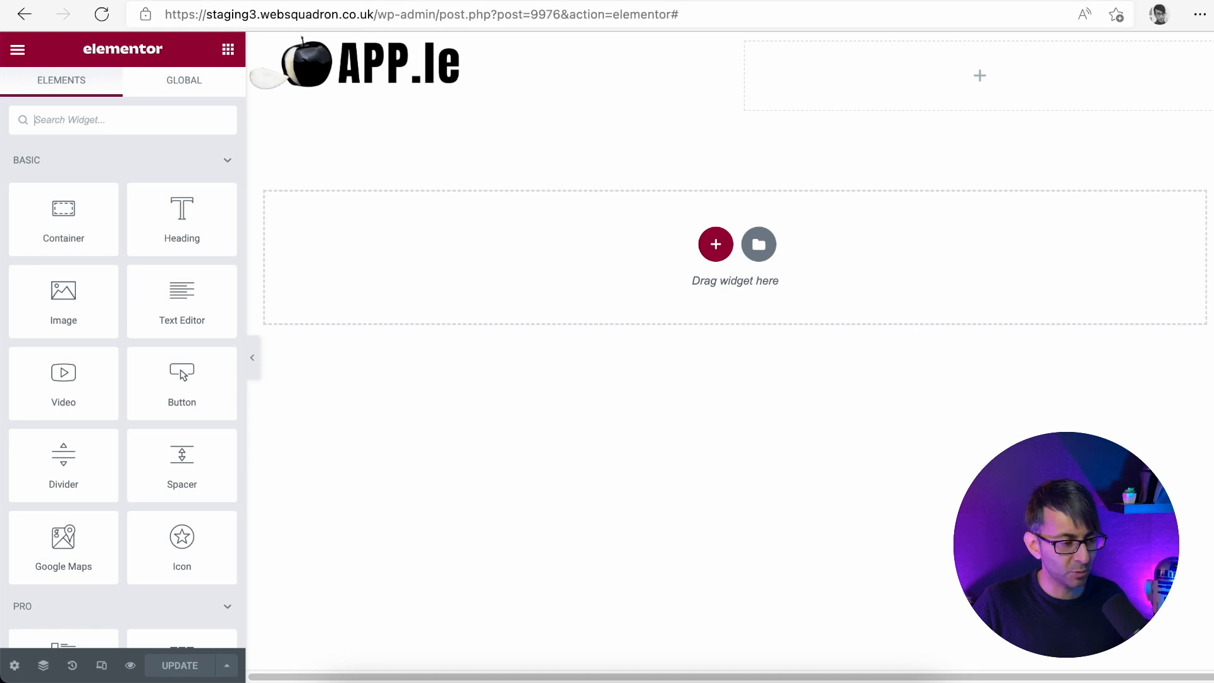
# Set the logo image's width to 220 px
pyautogui.click(445, 88)
pyautogui.click(121, 89)
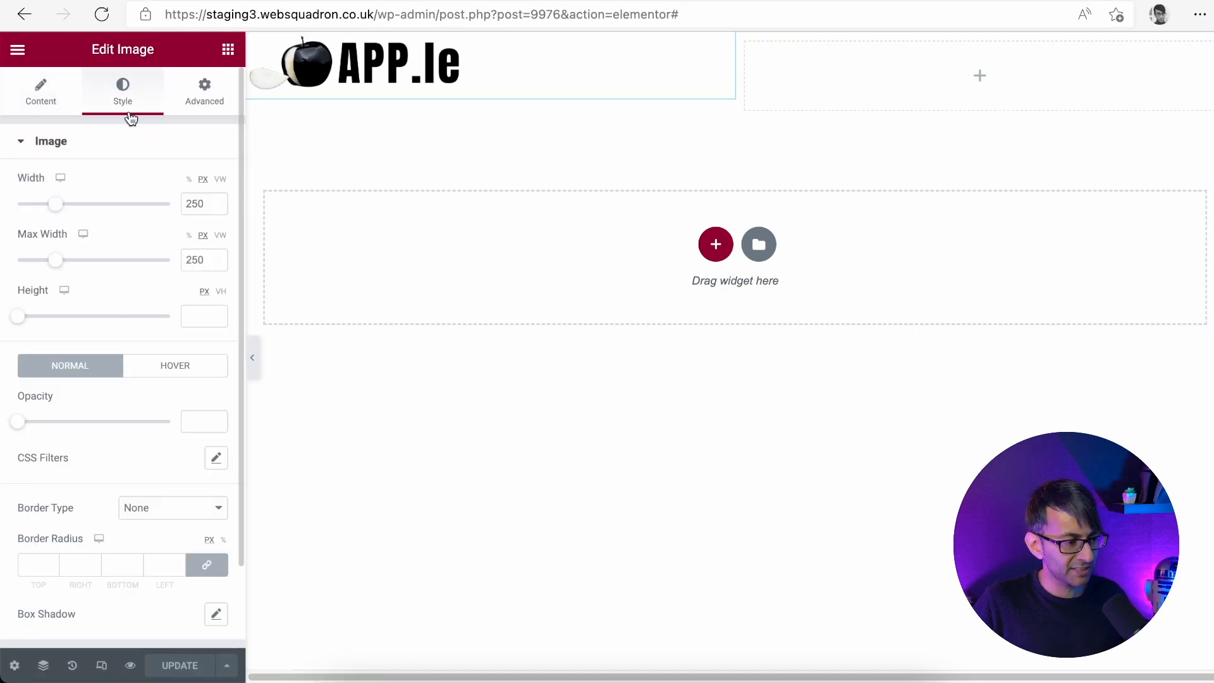
pyautogui.moveTo(209, 203); pyautogui.dragTo(146, 202)
pyautogui.write('220')
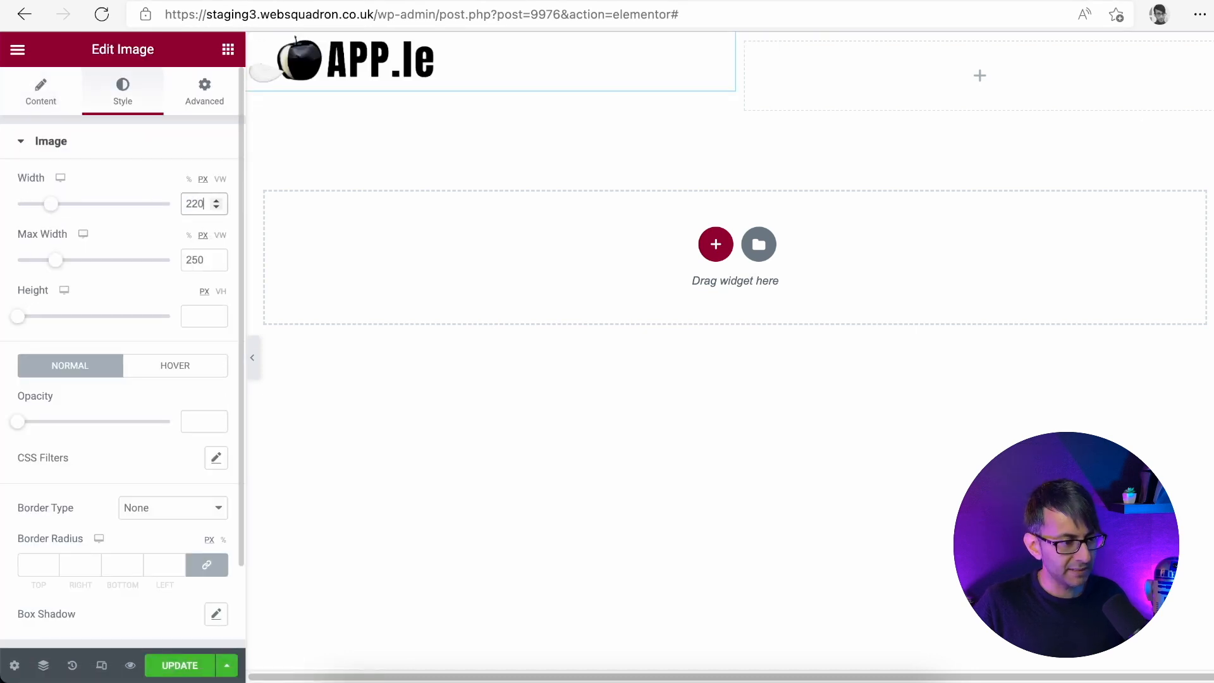
pyautogui.press('Tab')
pyautogui.press('Tab')
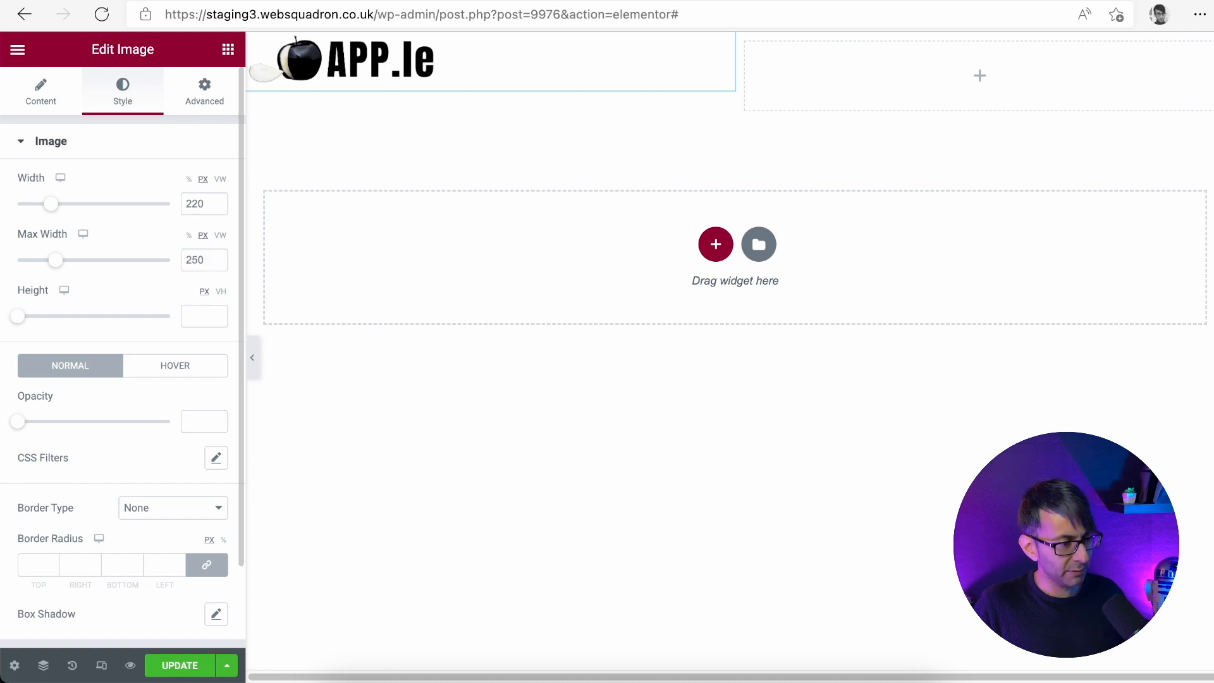
# Set the logo's width and max width to 200 px each and update the page
pyautogui.doubleClick(195, 203)
pyautogui.write('200')
pyautogui.press('Tab')
pyautogui.write('200')
pyautogui.click(186, 673)
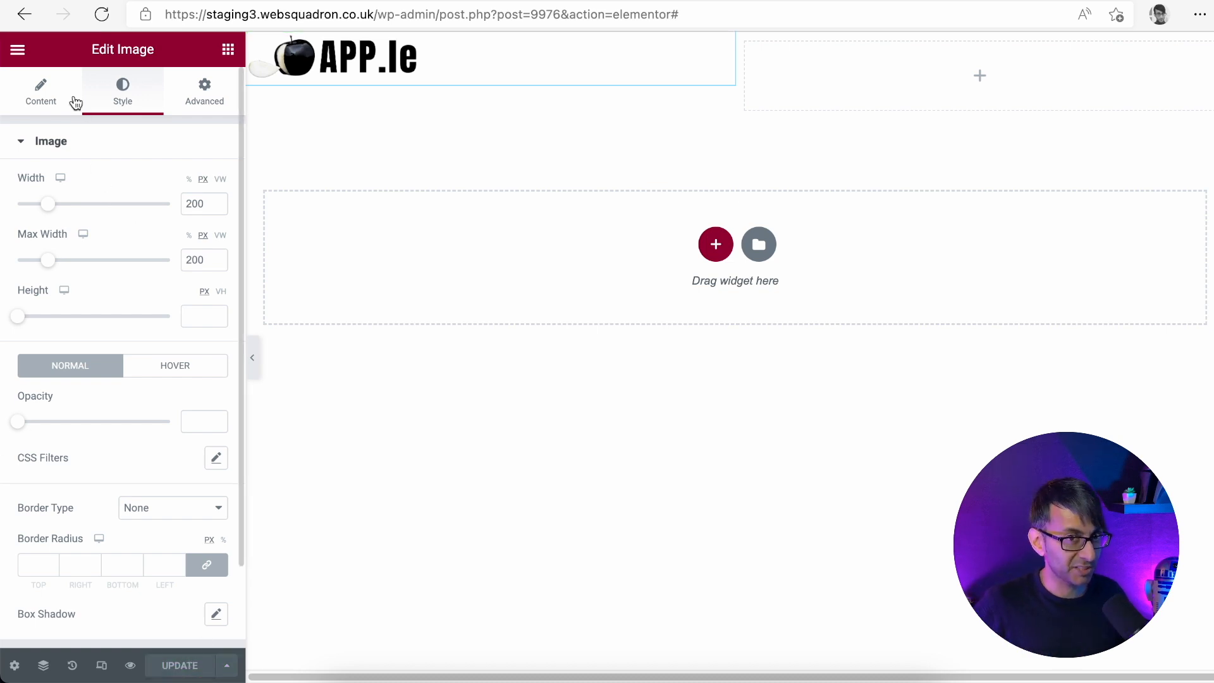
# Scale the cropped logo file to 200 × 61 pixels in the image editor
pyautogui.click(38, 96)
pyautogui.click(120, 240)
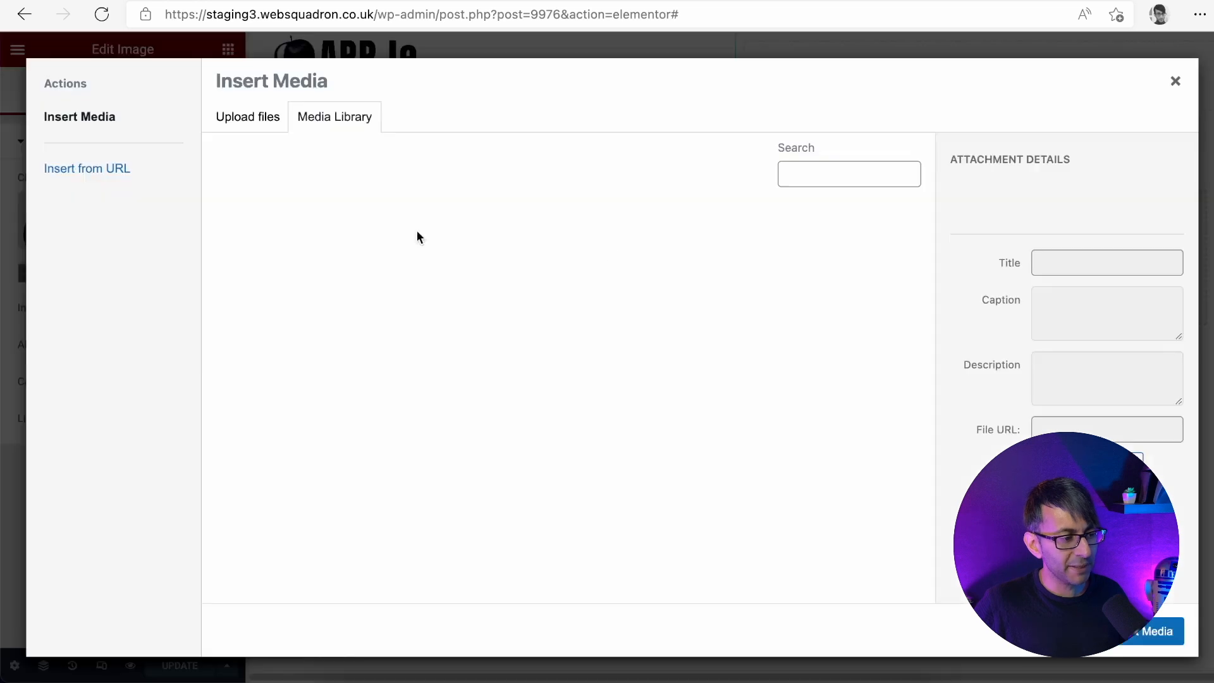
pyautogui.click(980, 279)
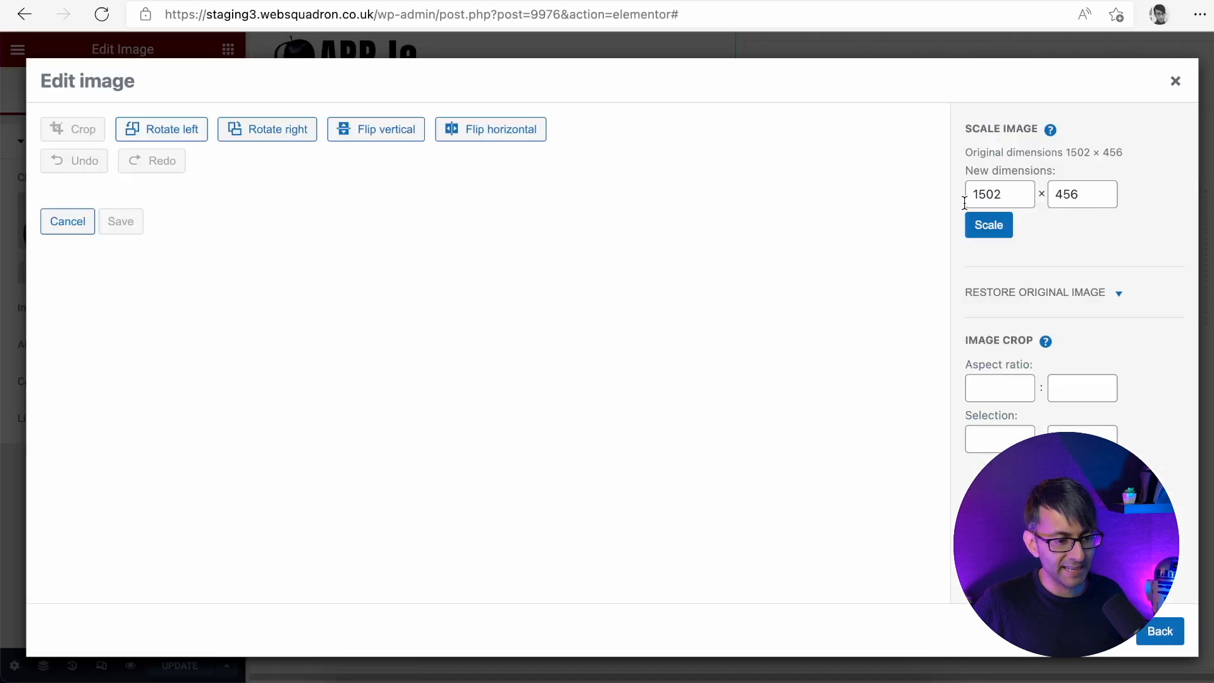
pyautogui.doubleClick(986, 194)
pyautogui.write('200')
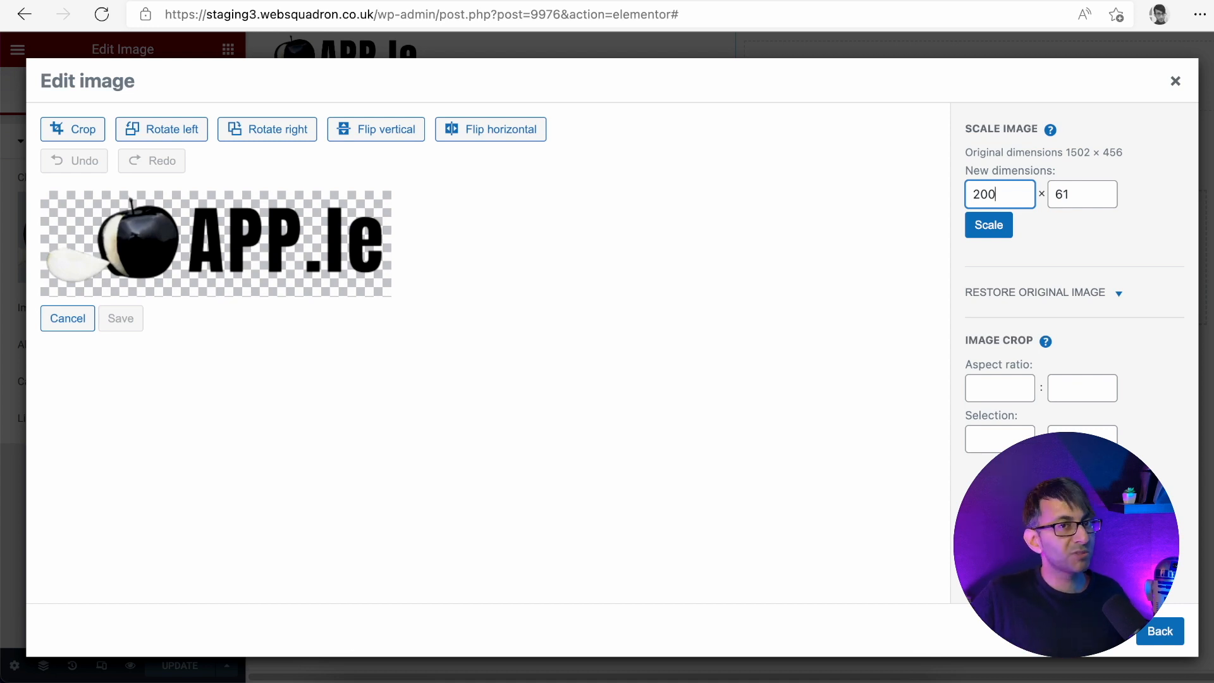
pyautogui.click(995, 231)
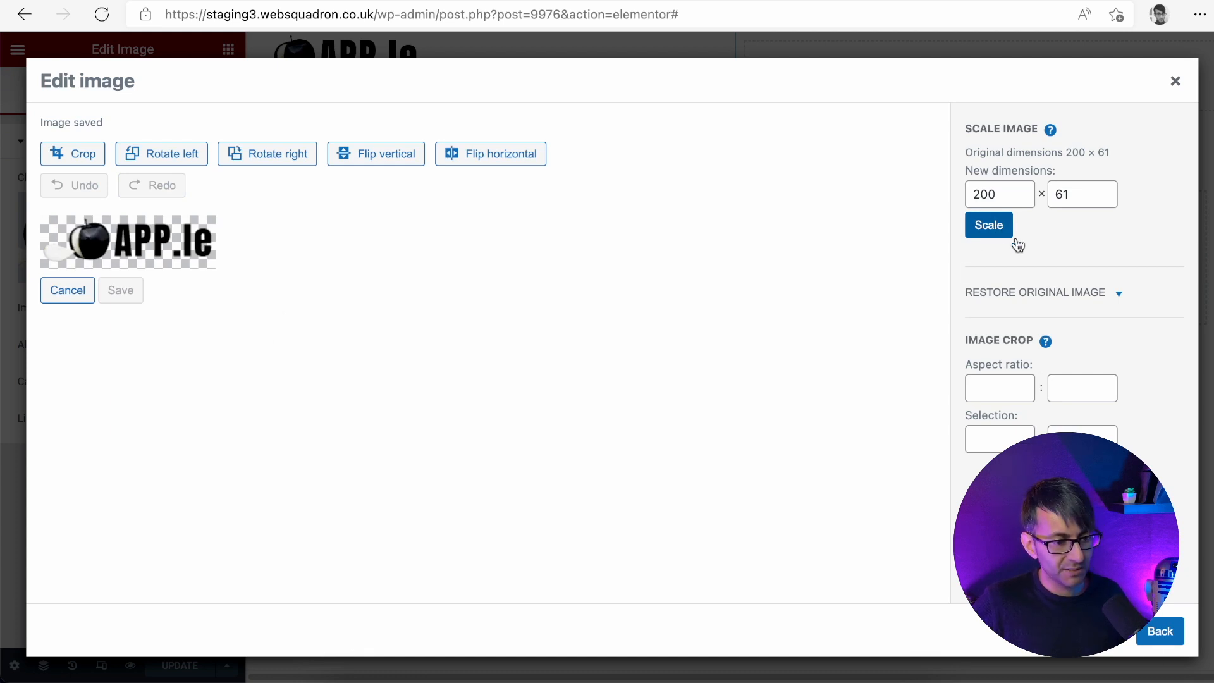
# Insert the scaled logo into the widget and reload the page editor
pyautogui.click(1159, 632)
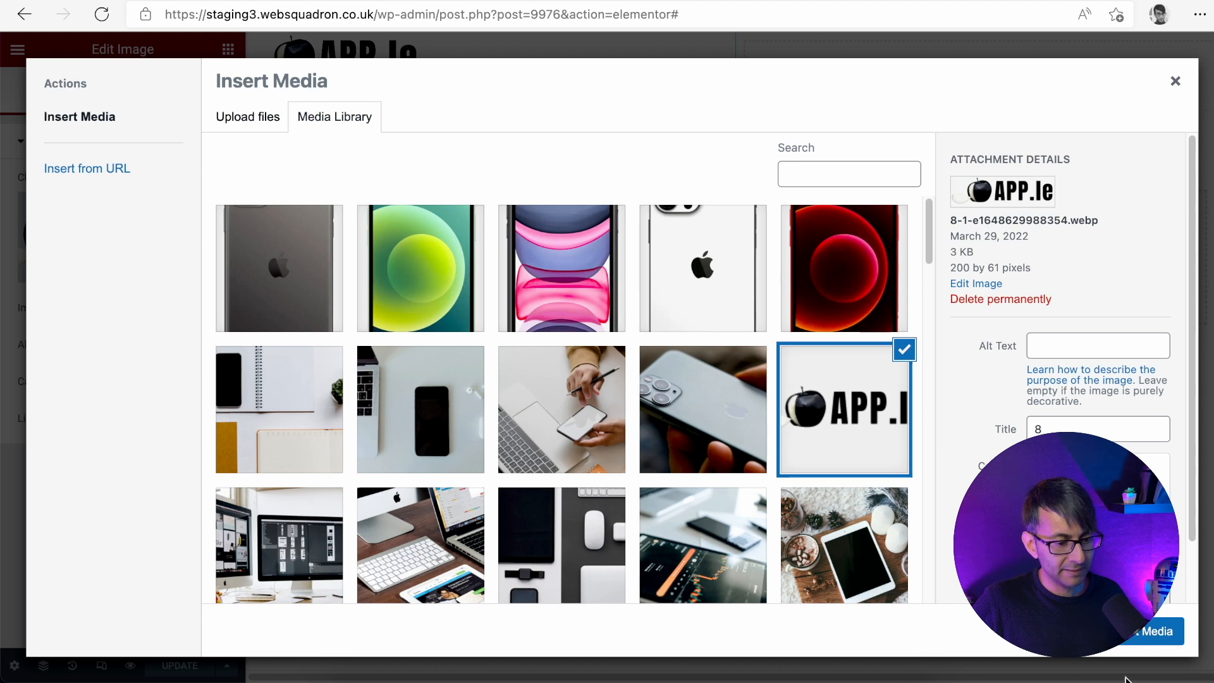
pyautogui.click(1148, 635)
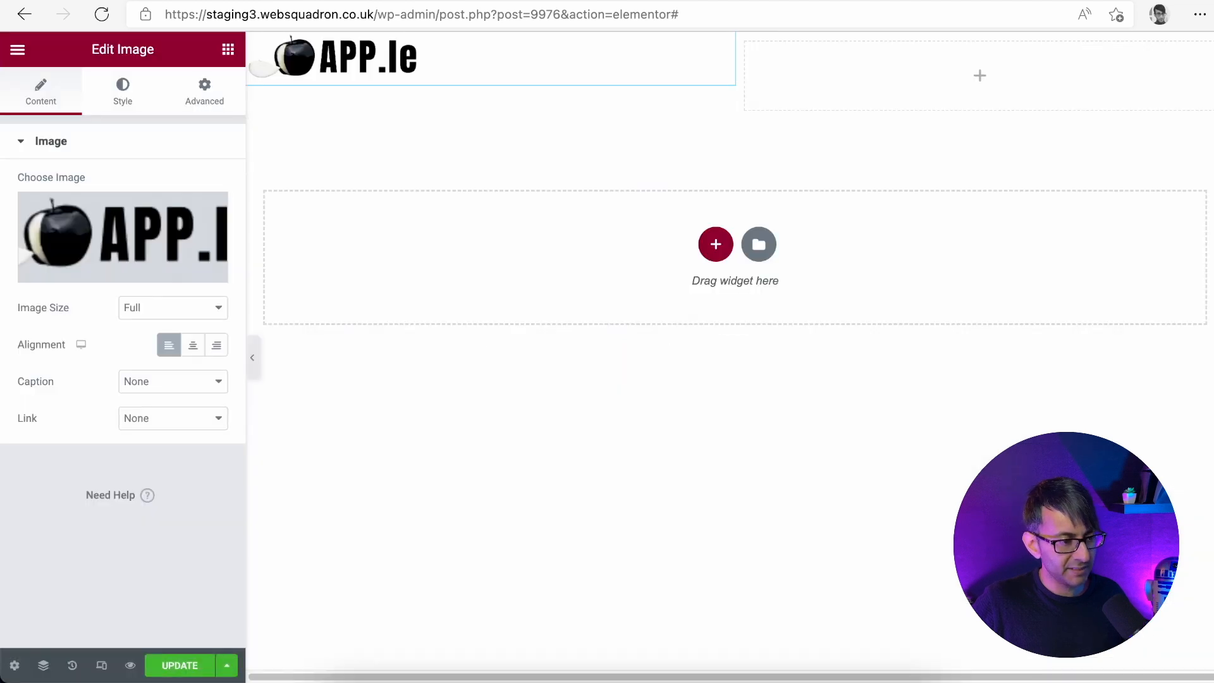
pyautogui.click(559, 14)
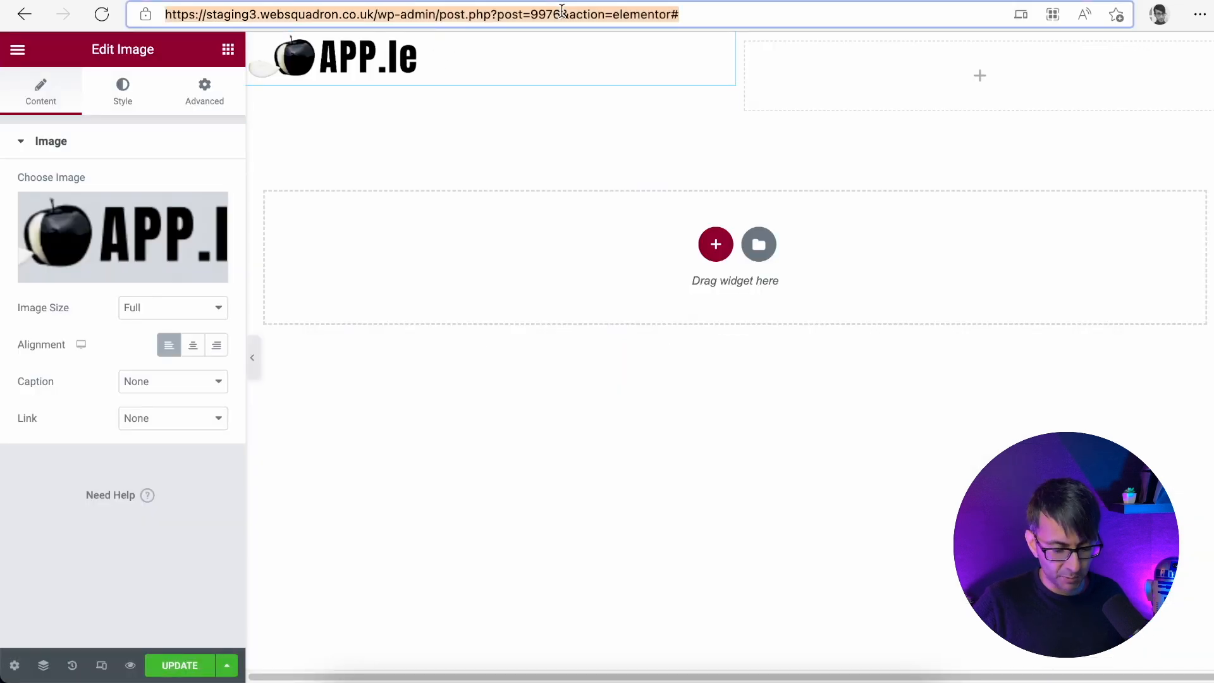
pyautogui.press('Return')
pyautogui.press('Return')
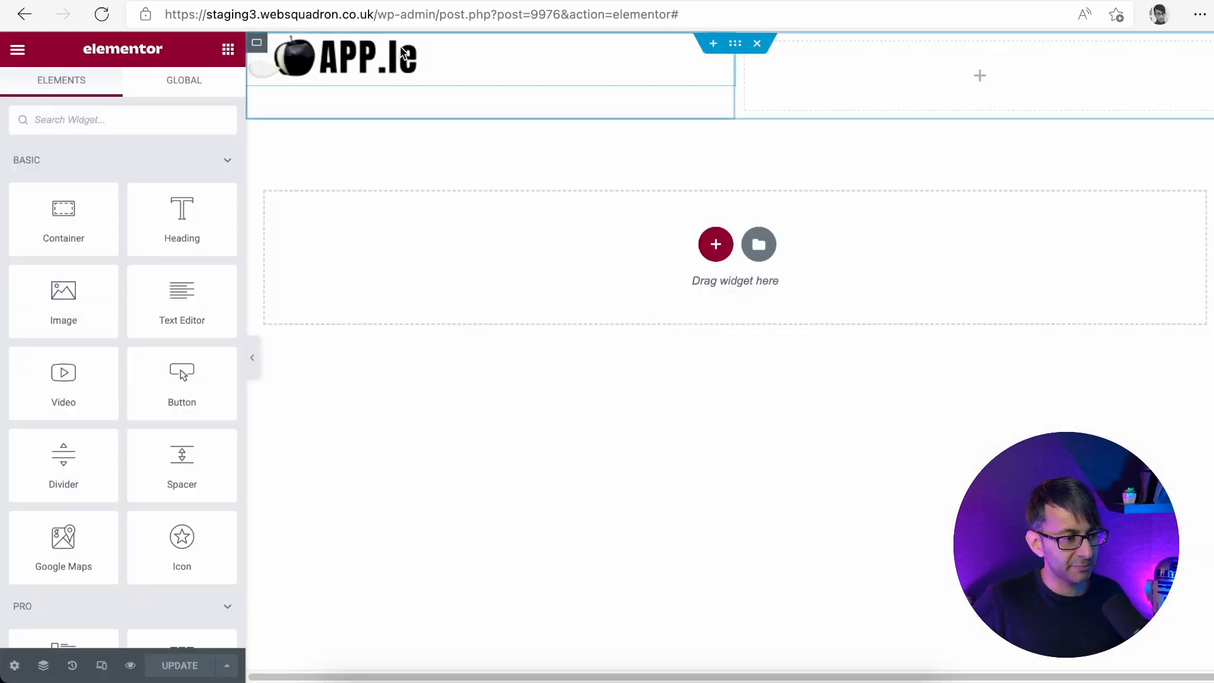
# Check the logo widget's width settings and the attachment details of its image in the media library
pyautogui.click(354, 58)
pyautogui.click(123, 89)
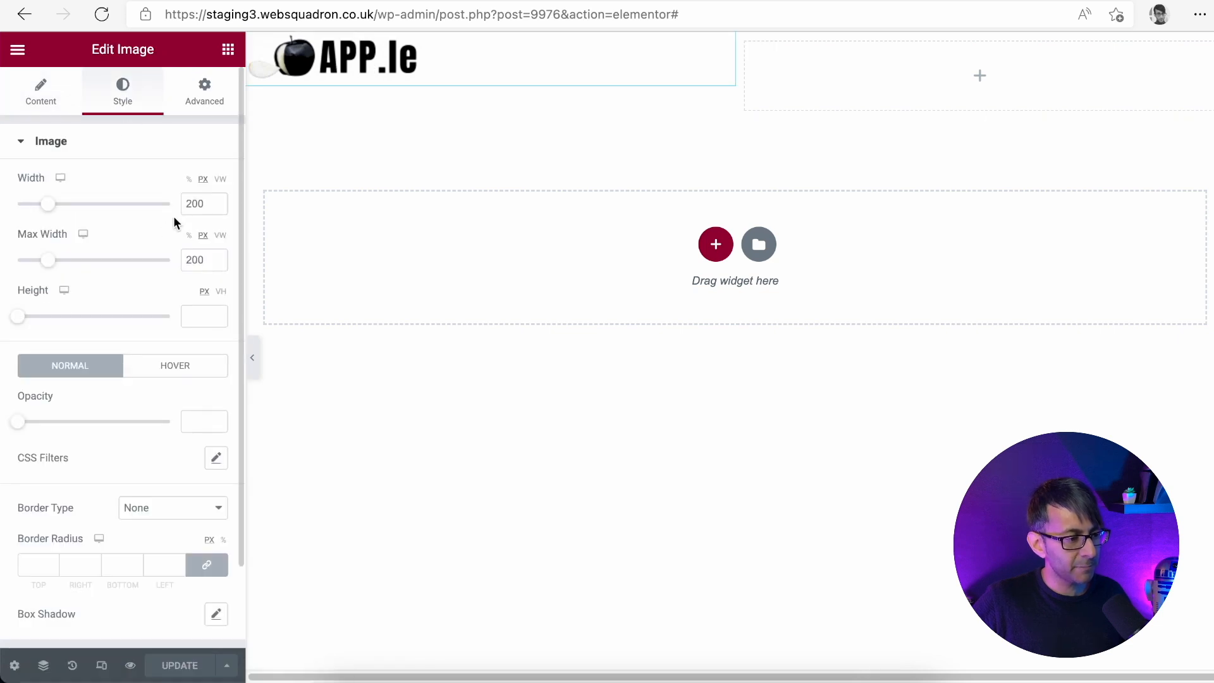
pyautogui.click(54, 105)
pyautogui.click(98, 237)
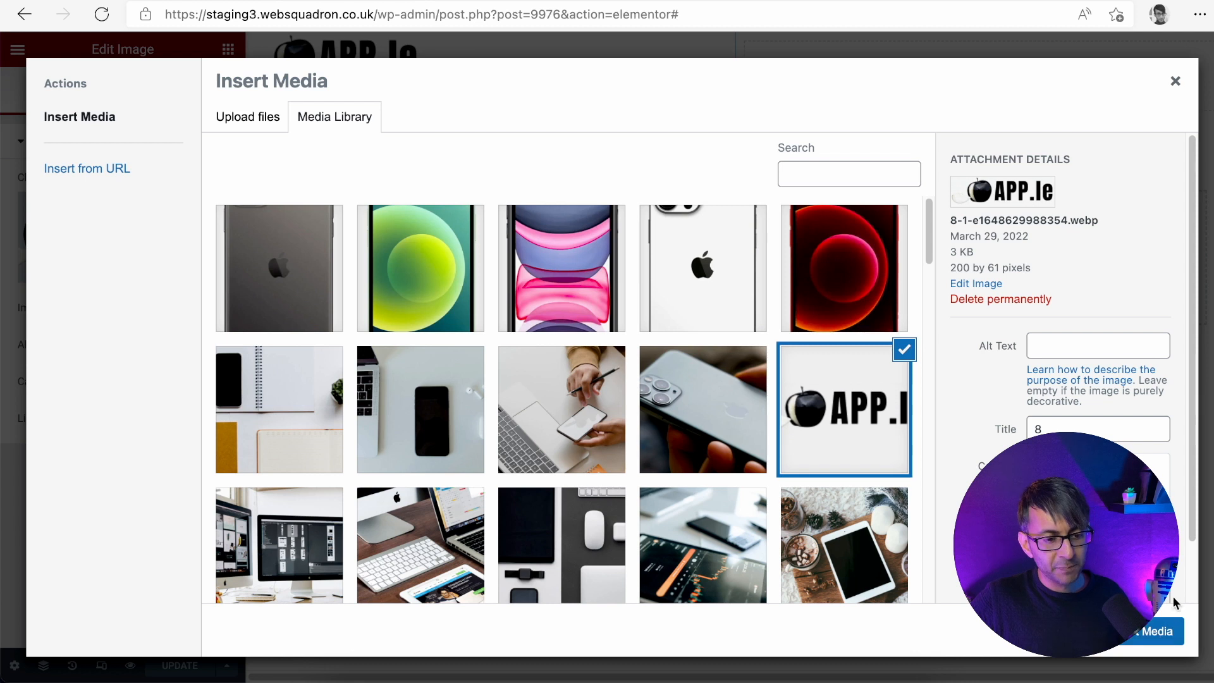
pyautogui.click(1175, 81)
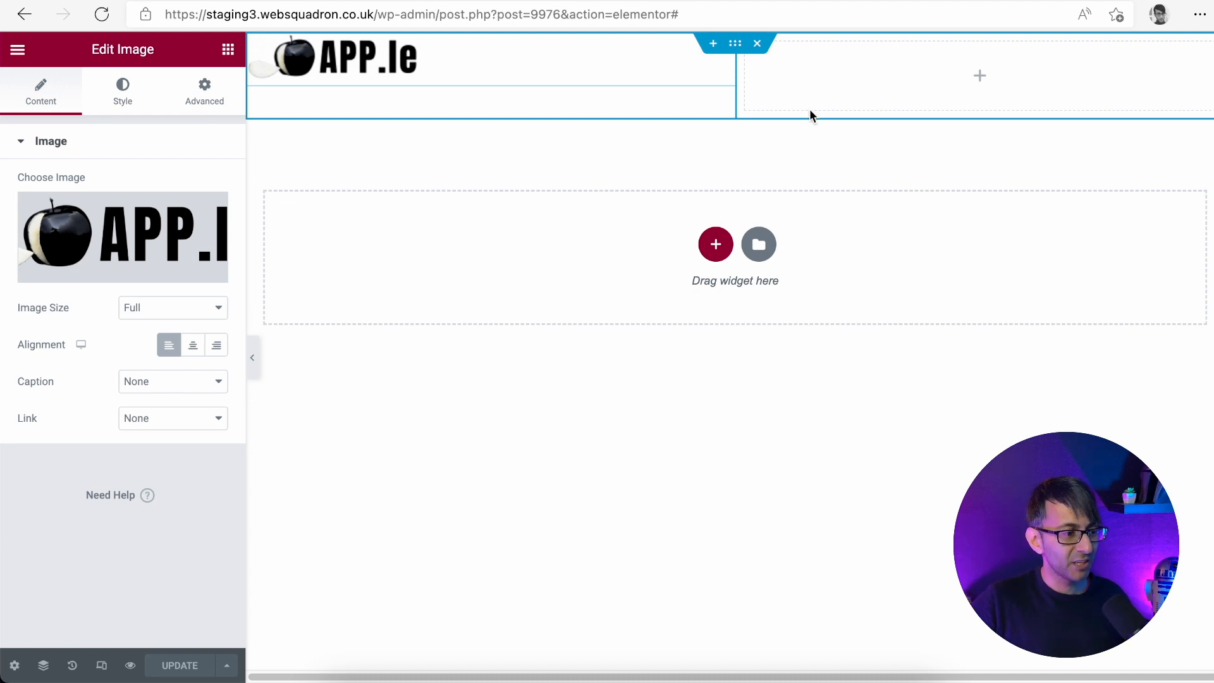
# Reopen the logo file for image editing and show the option for restoring the original image
pyautogui.click(215, 237)
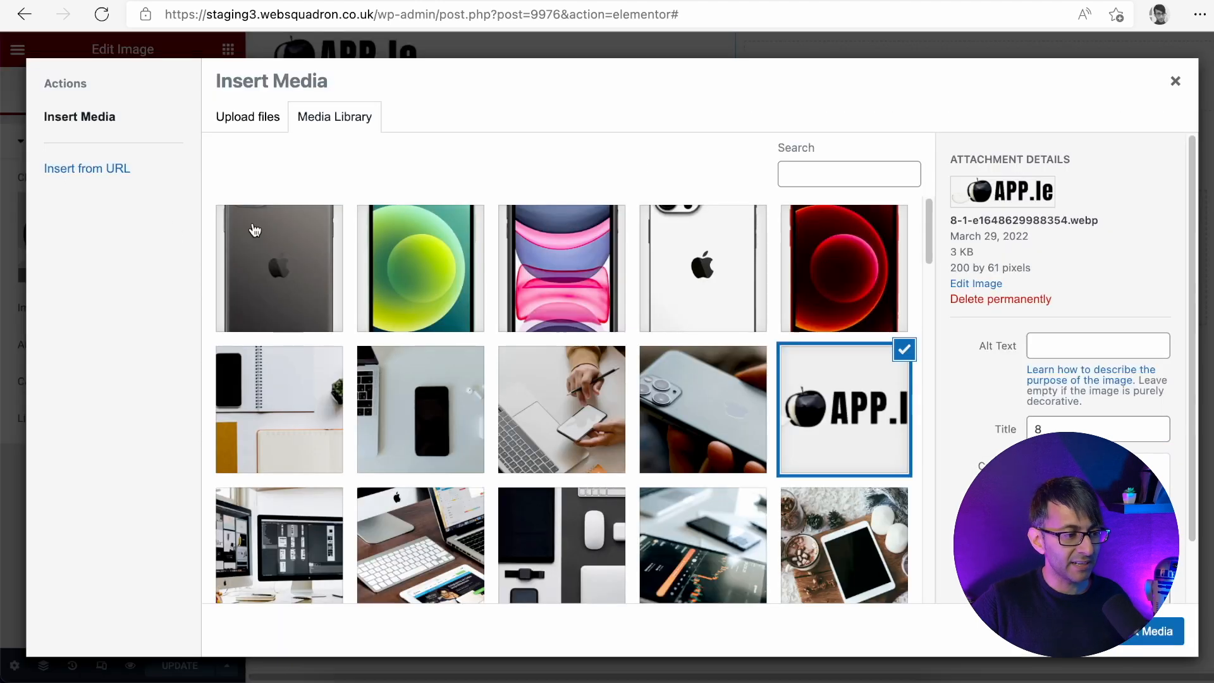
pyautogui.click(977, 283)
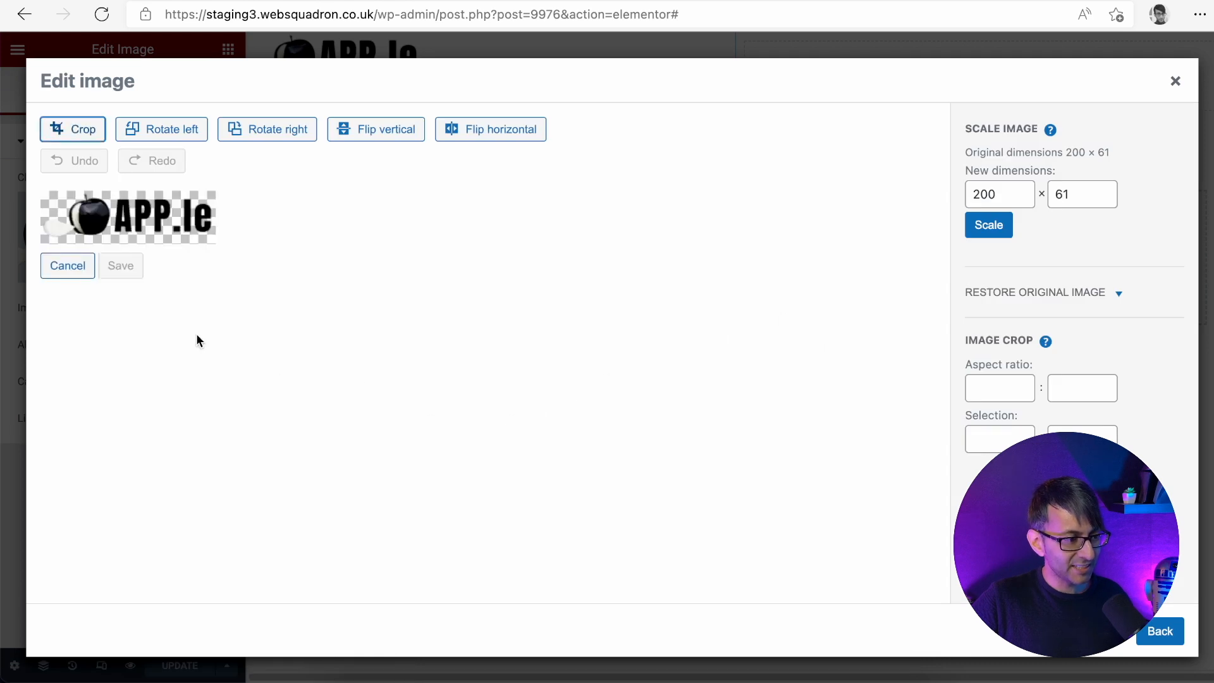
pyautogui.click(380, 370)
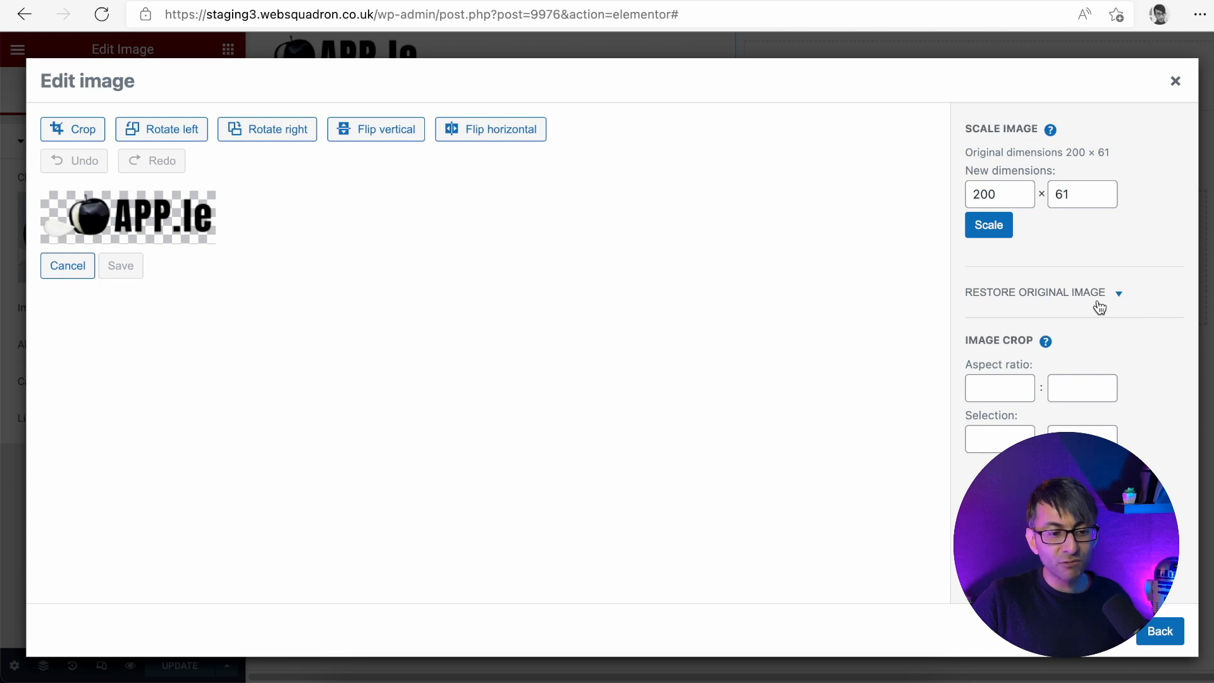
pyautogui.click(1108, 301)
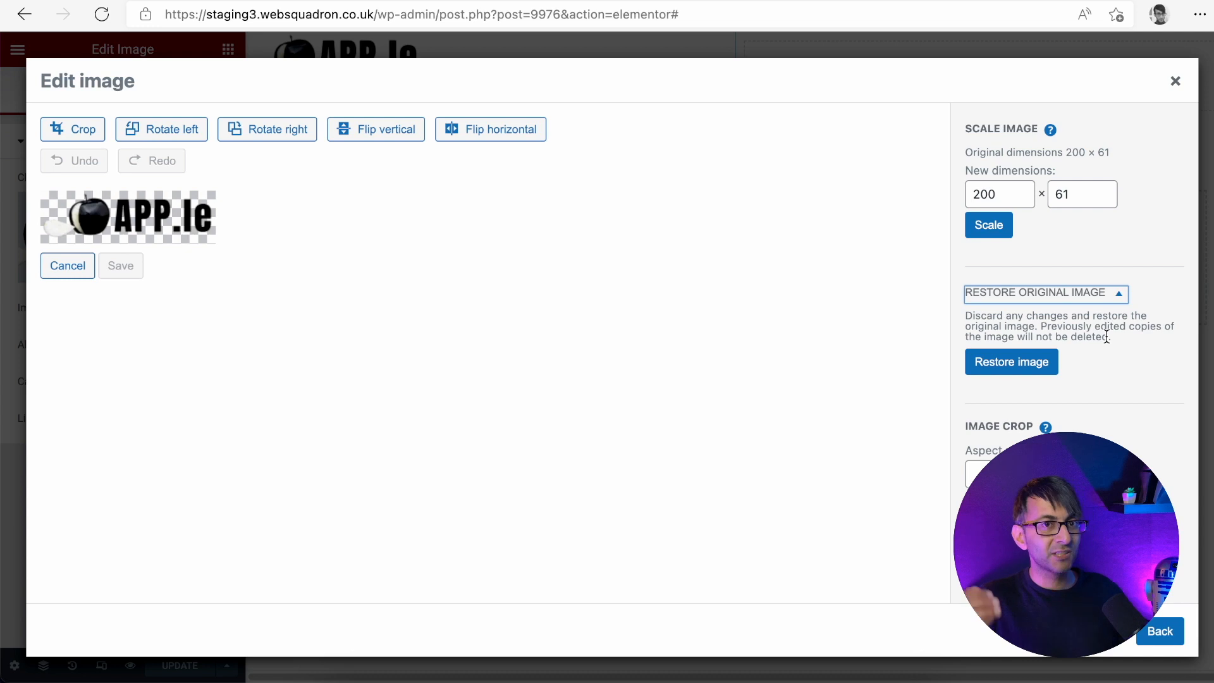
# Close the image editor and give the outer header container a classic background in the global Primary colour #F6F6F6
pyautogui.click(1171, 88)
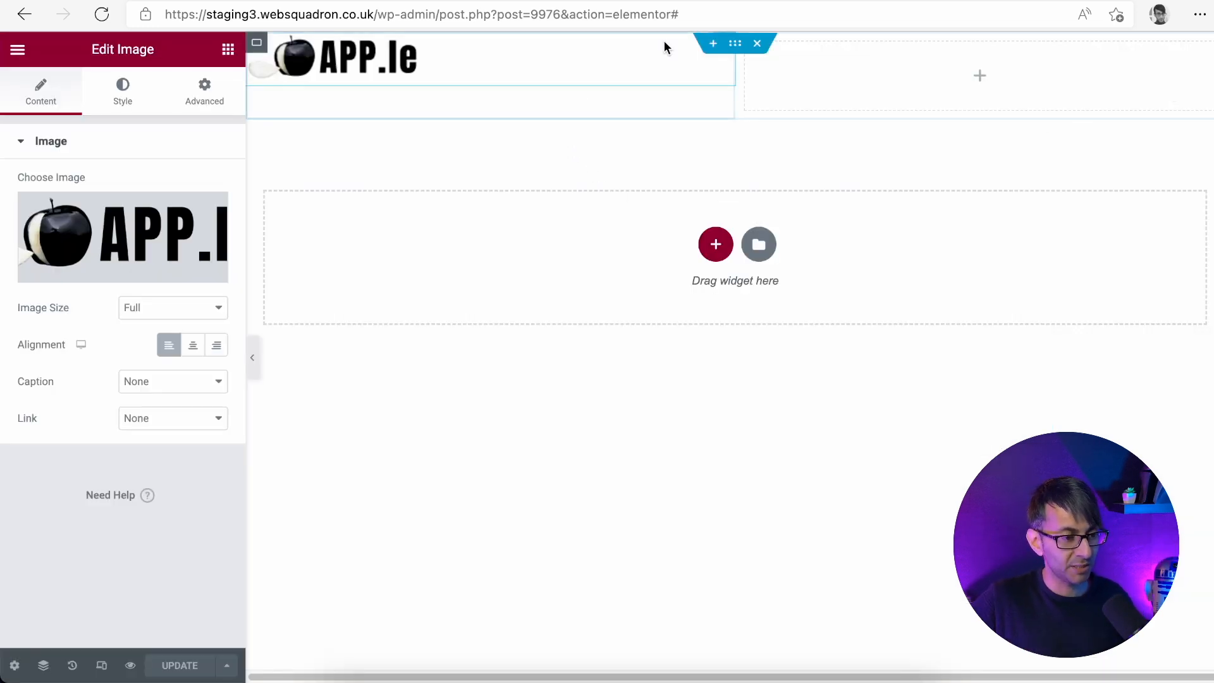
pyautogui.click(737, 46)
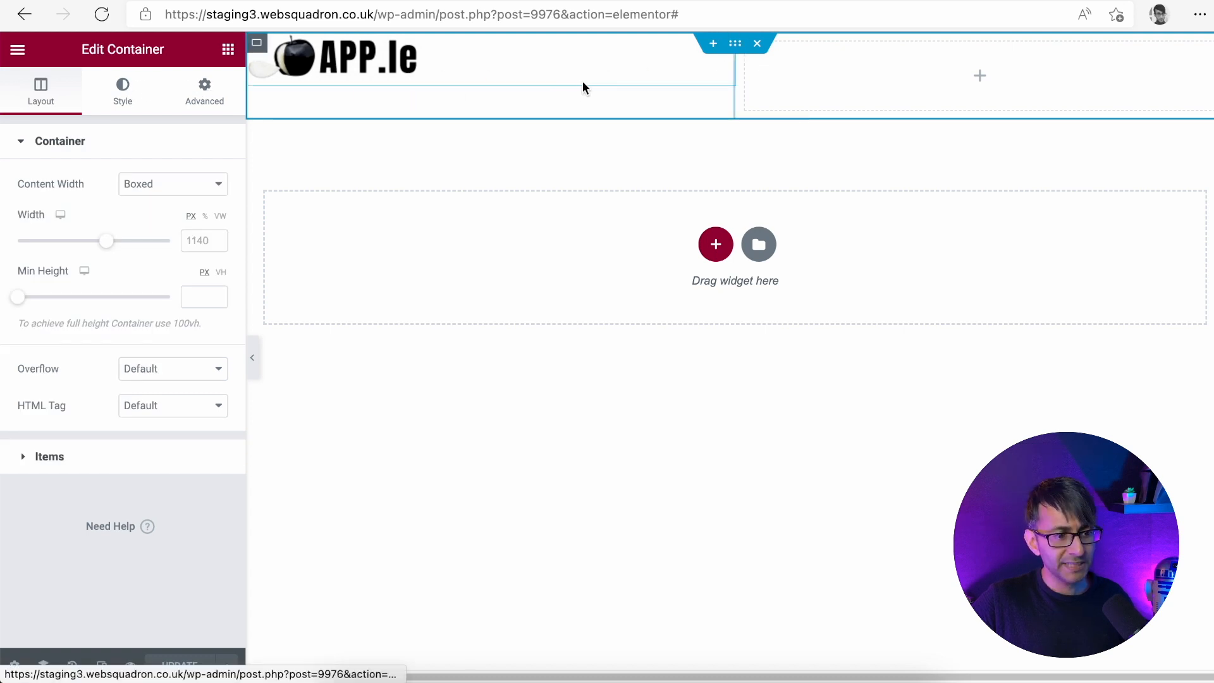
pyautogui.click(119, 92)
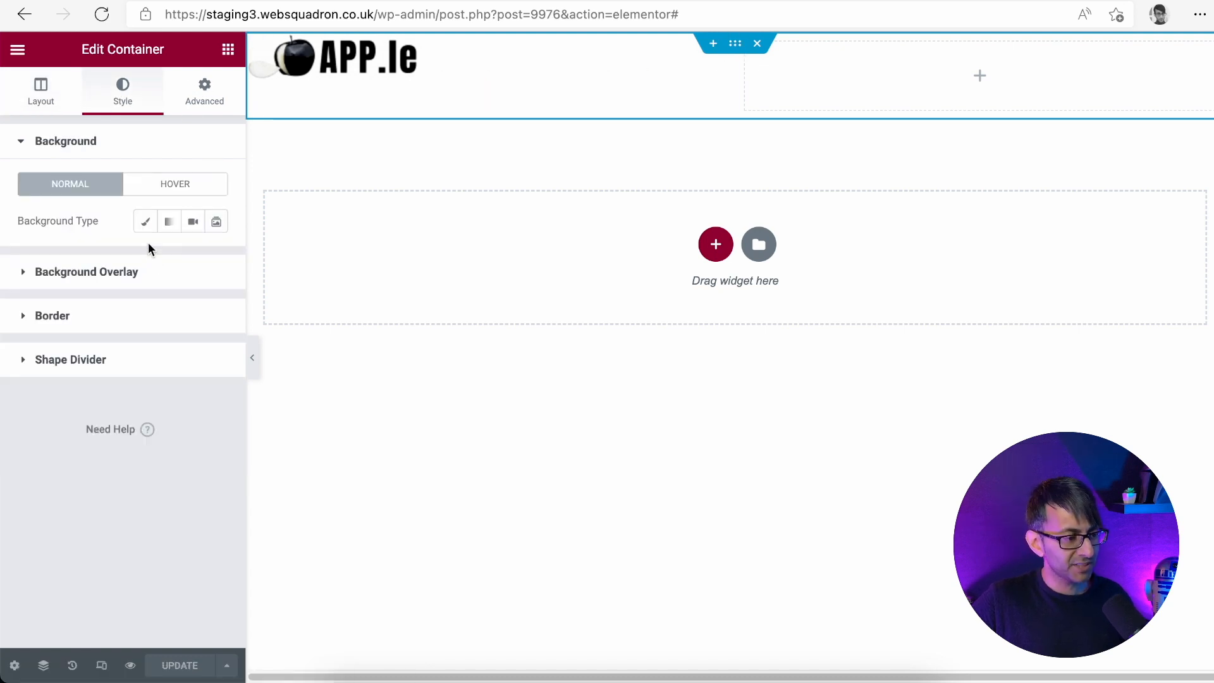
pyautogui.click(146, 224)
pyautogui.click(193, 258)
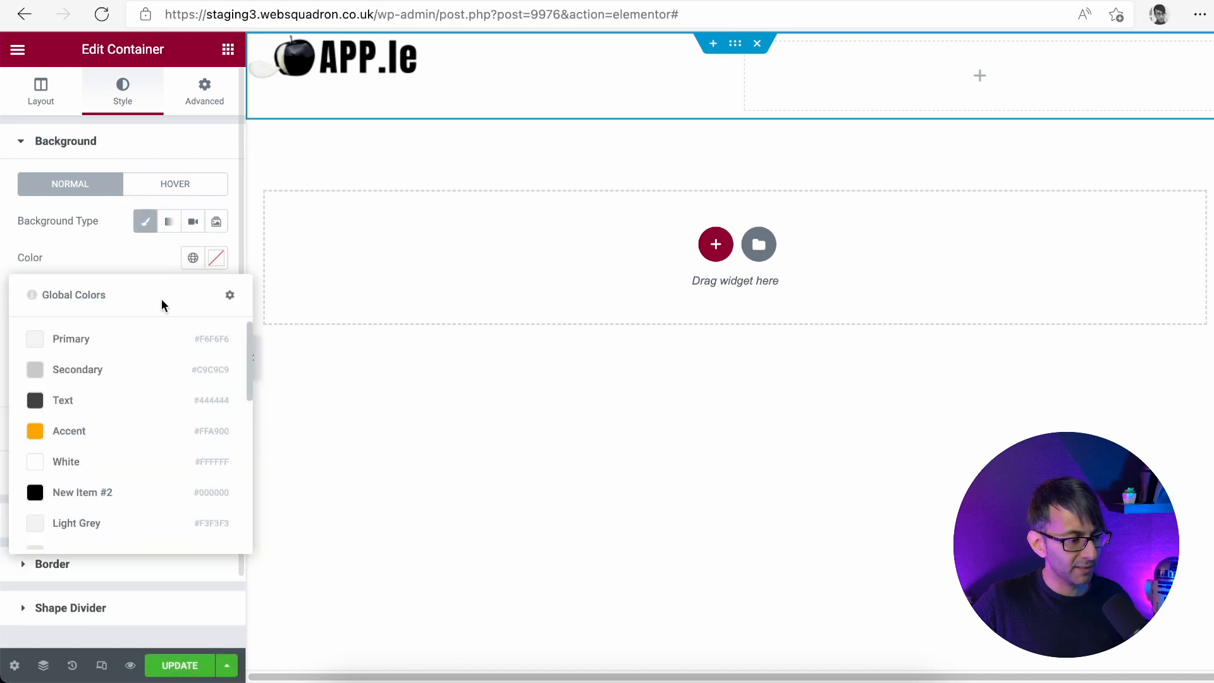
pyautogui.click(131, 348)
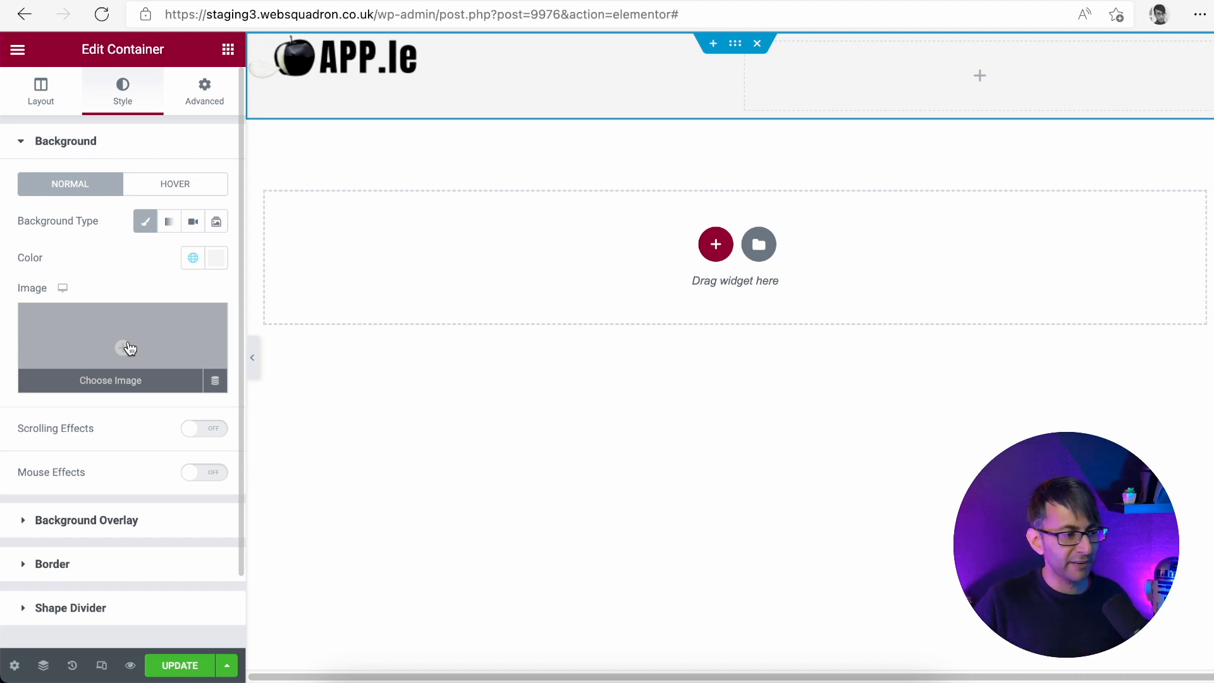
pyautogui.click(194, 259)
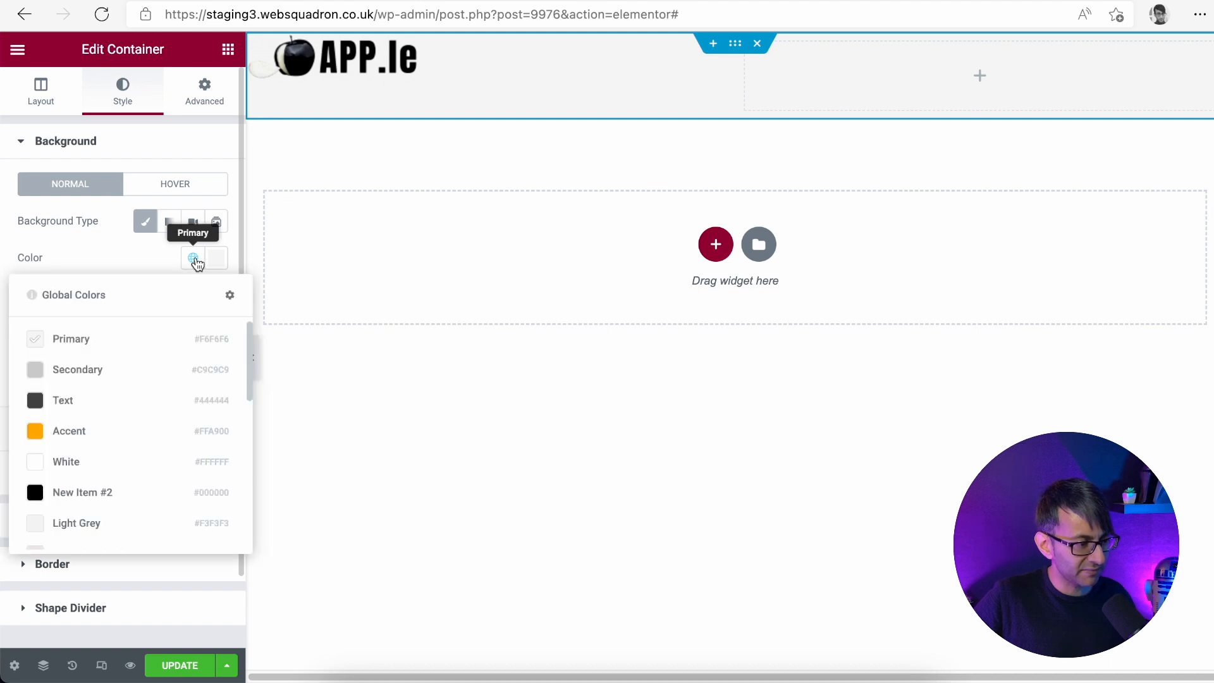
pyautogui.click(389, 421)
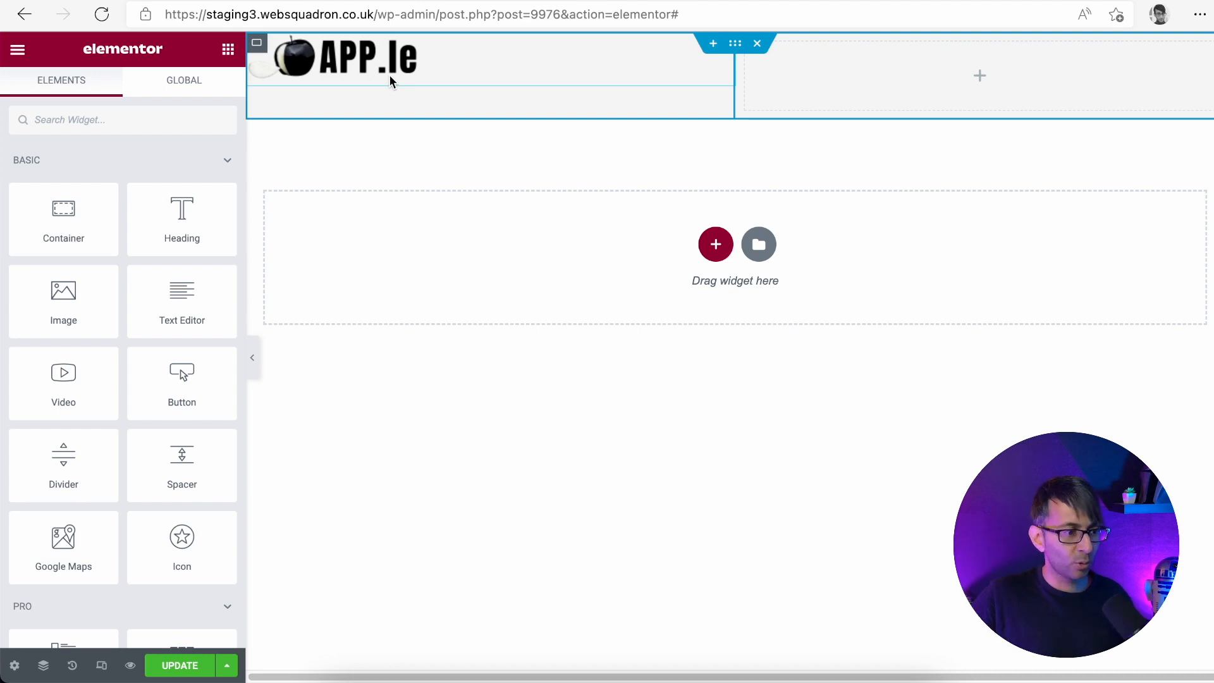
# Try a different width on the logo's container, and set the width back to 50%
pyautogui.click(255, 45)
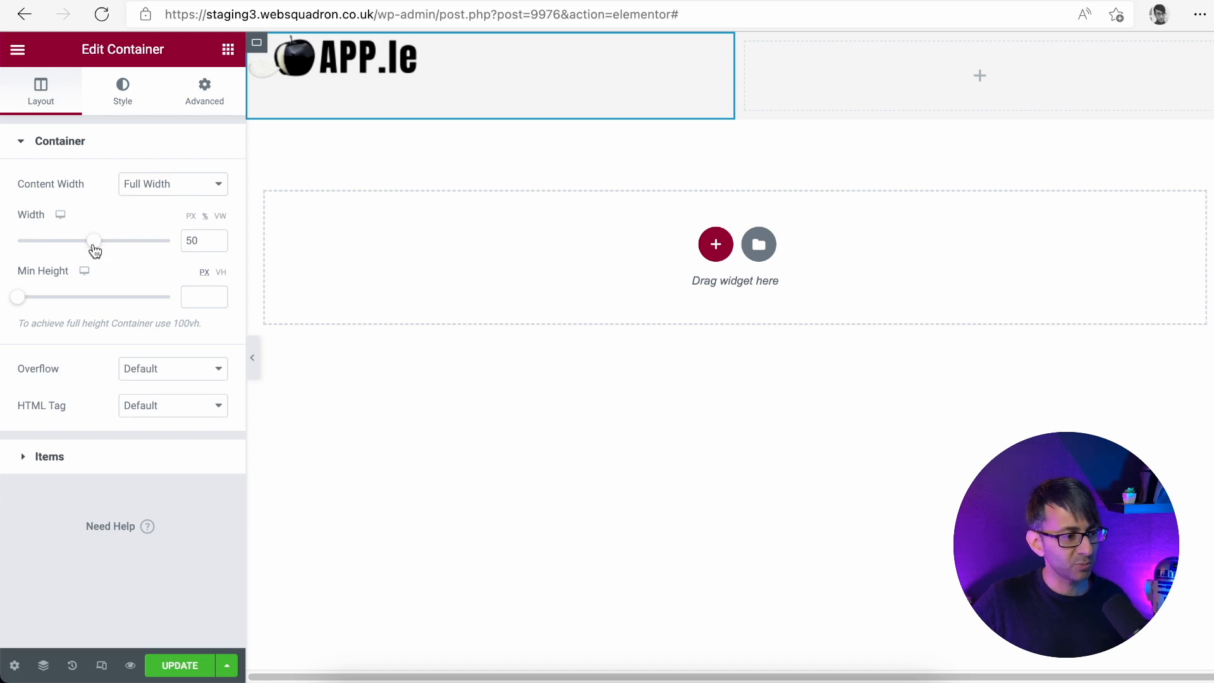
pyautogui.moveTo(95, 250)
pyautogui.mouseDown()
pyautogui.moveTo(135, 249)
pyautogui.moveTo(102, 250)
pyautogui.mouseUp()
pyautogui.doubleClick(207, 240)
pyautogui.write('50')
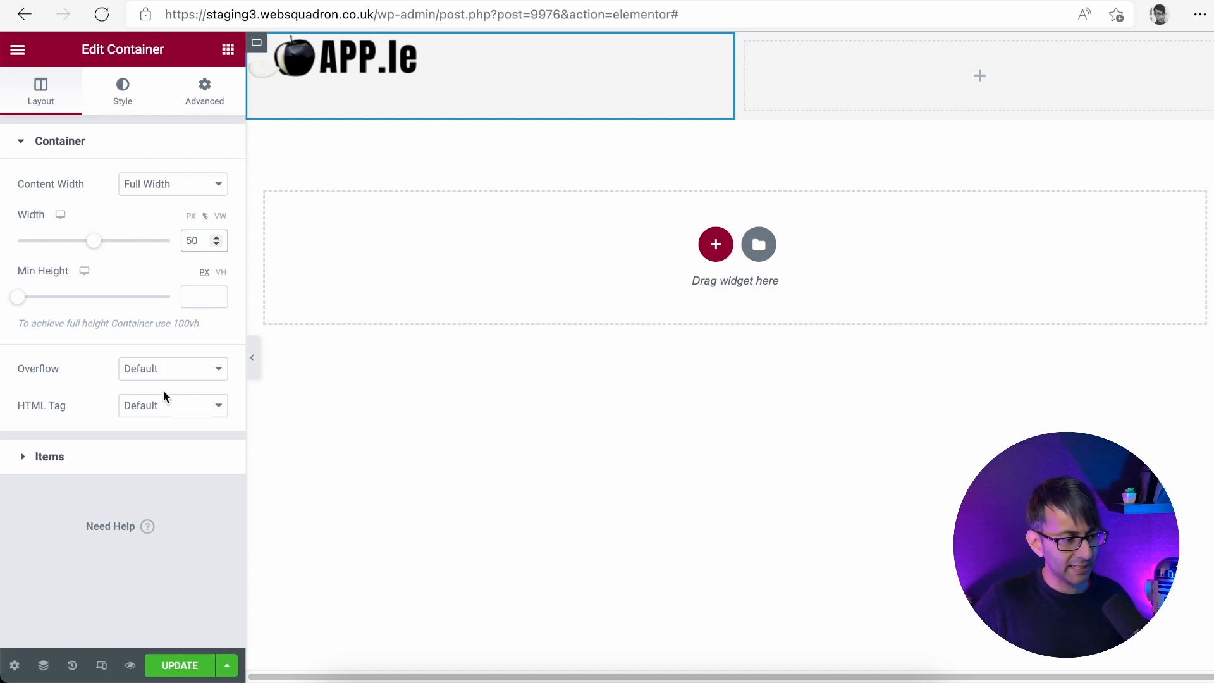
# Show the item layout settings of the logo's container, duplicate the logo in its column layout, and delete the copy
pyautogui.click(126, 465)
pyautogui.doubleClick(124, 456)
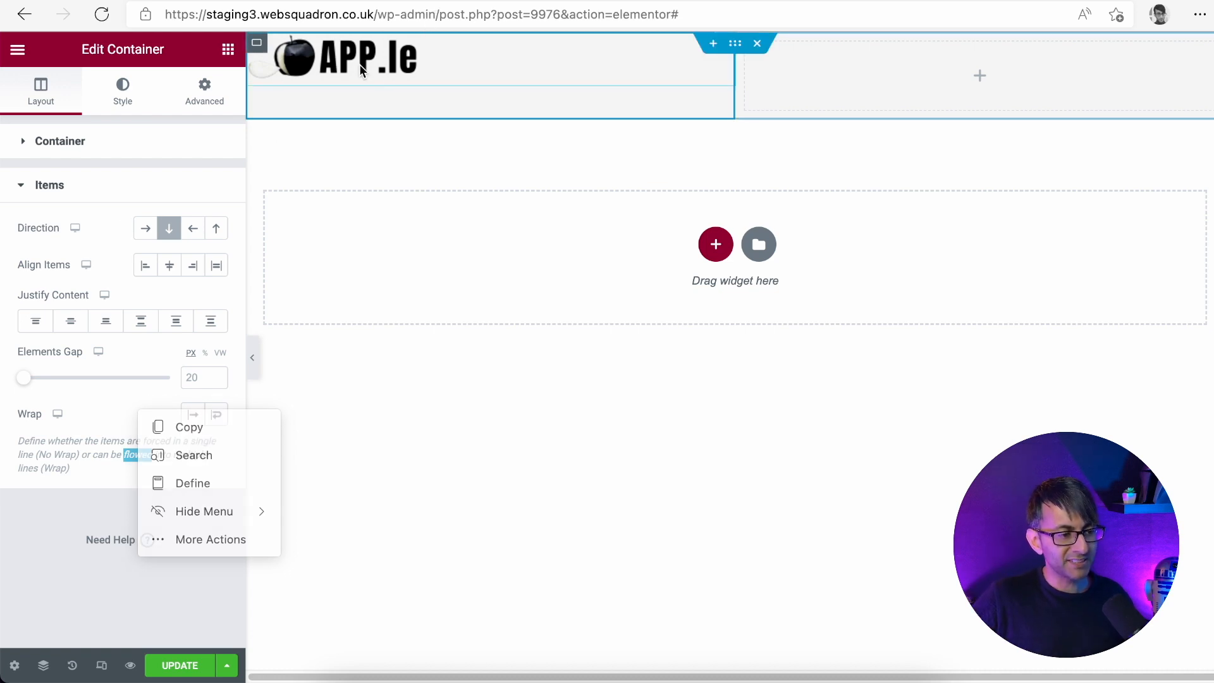
pyautogui.rightClick(382, 70)
pyautogui.click(438, 116)
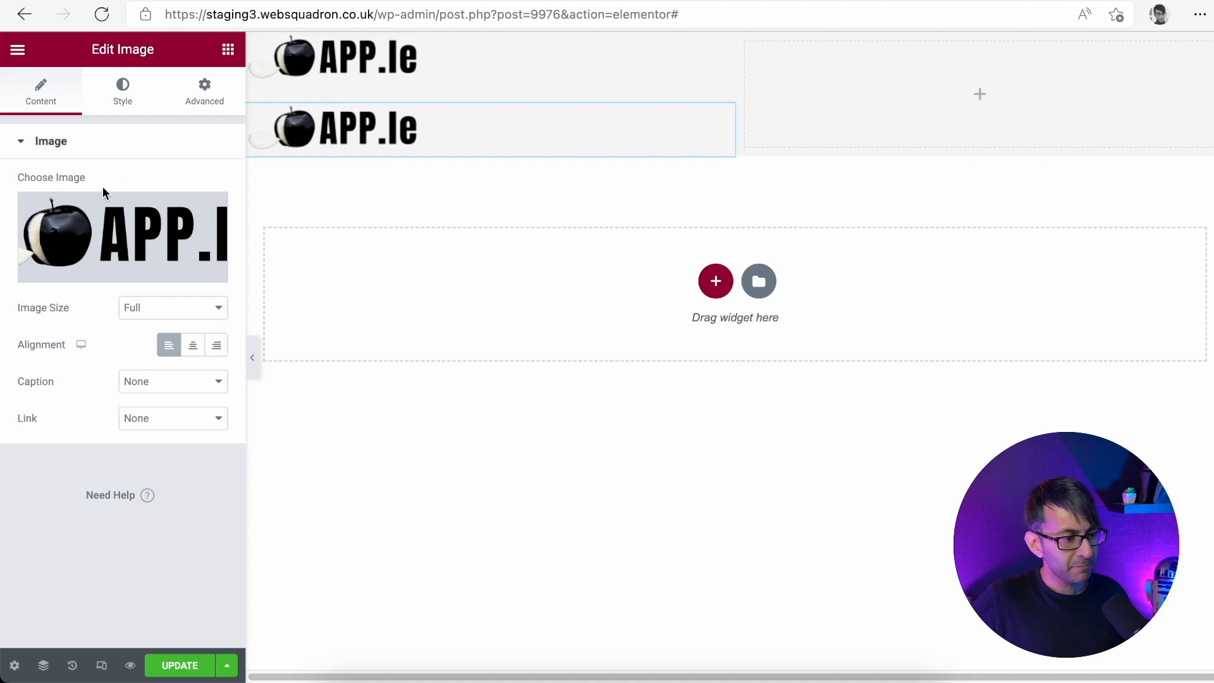
pyautogui.rightClick(356, 131)
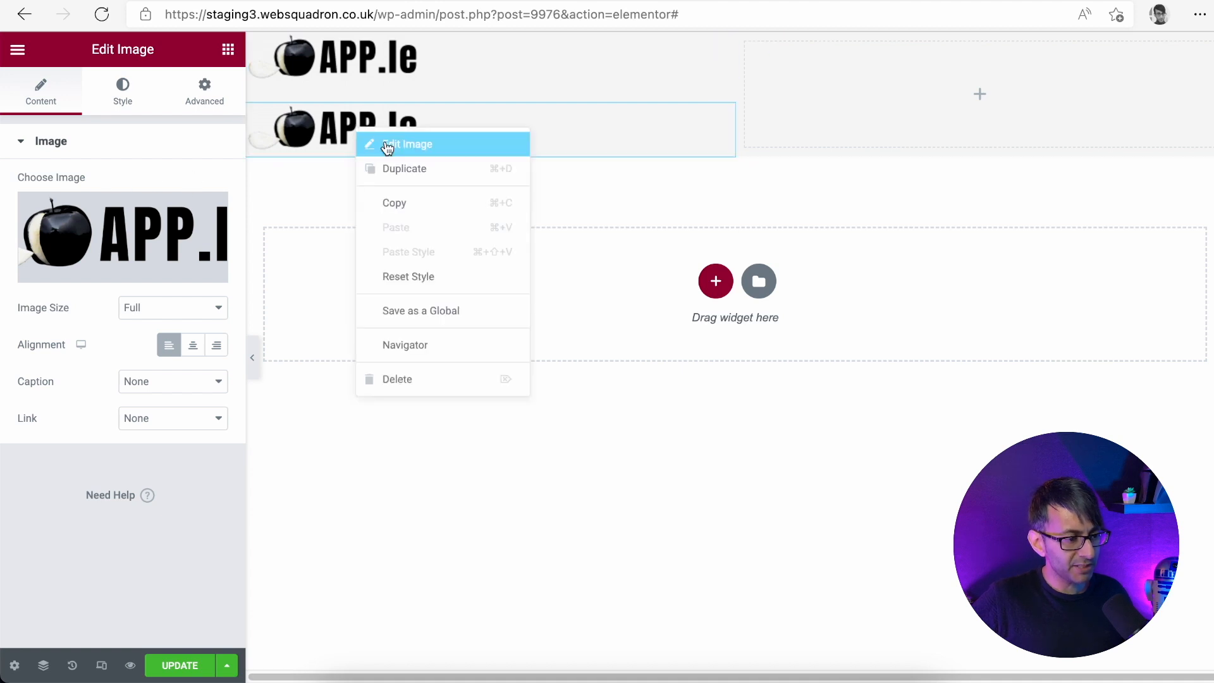
pyautogui.click(436, 379)
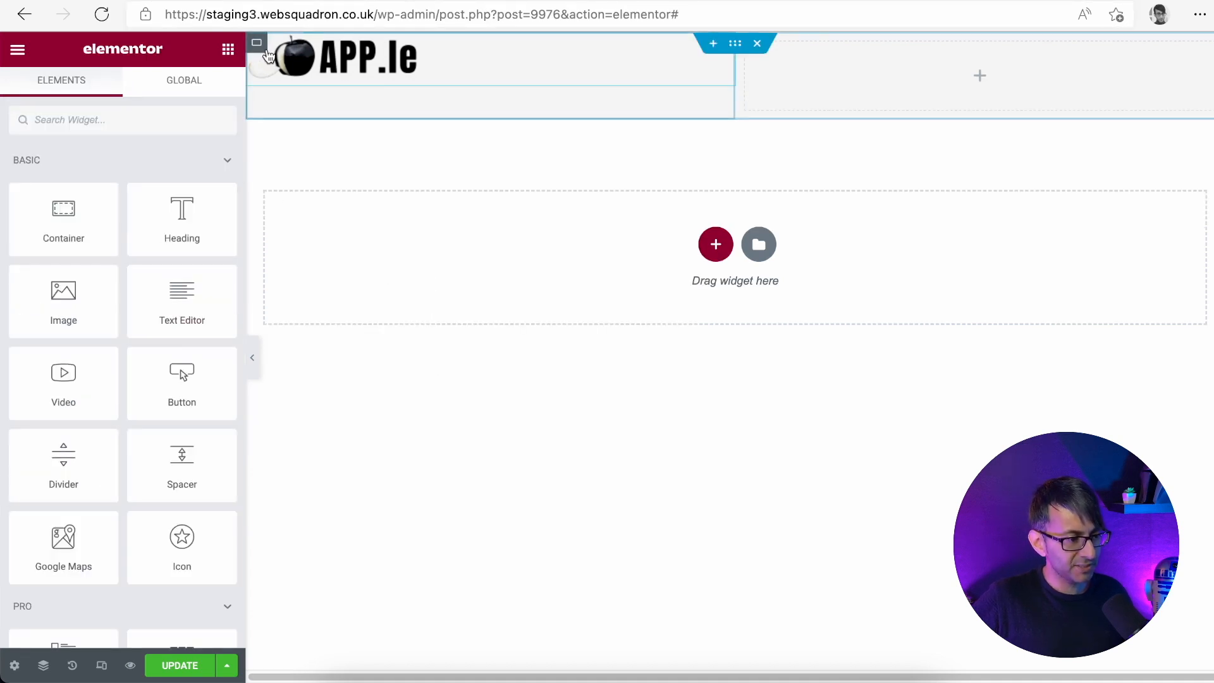
# Set the item direction of the logo's container to Row
pyautogui.click(259, 45)
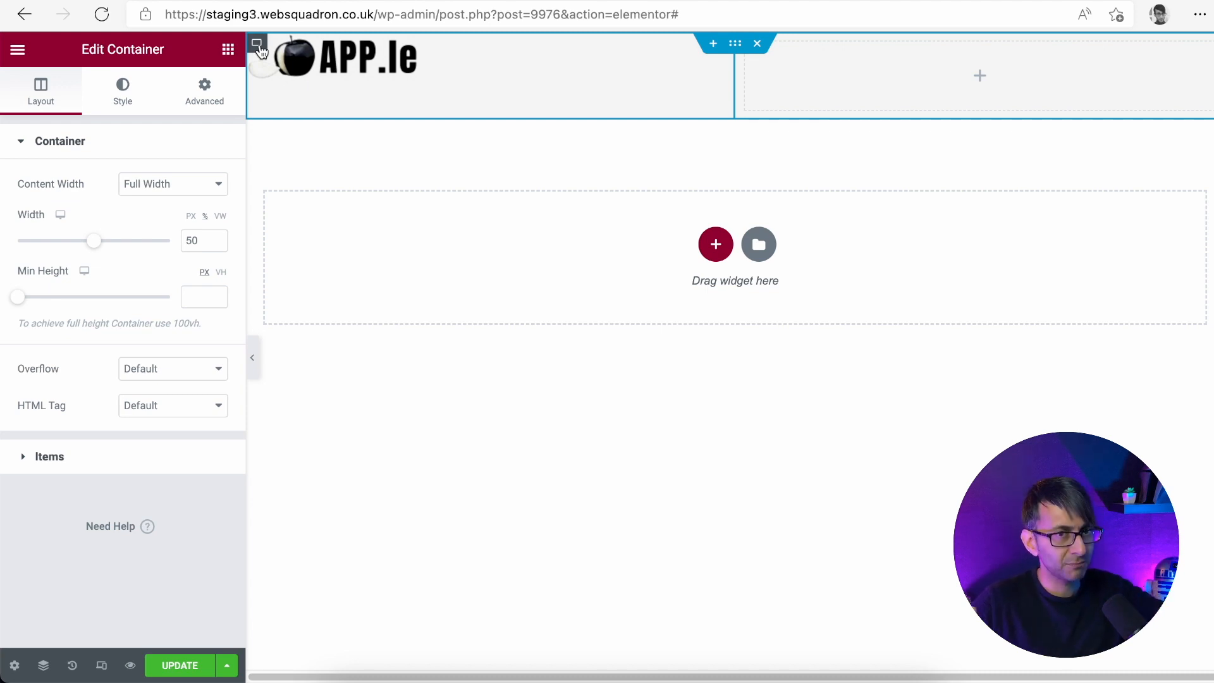
pyautogui.click(734, 46)
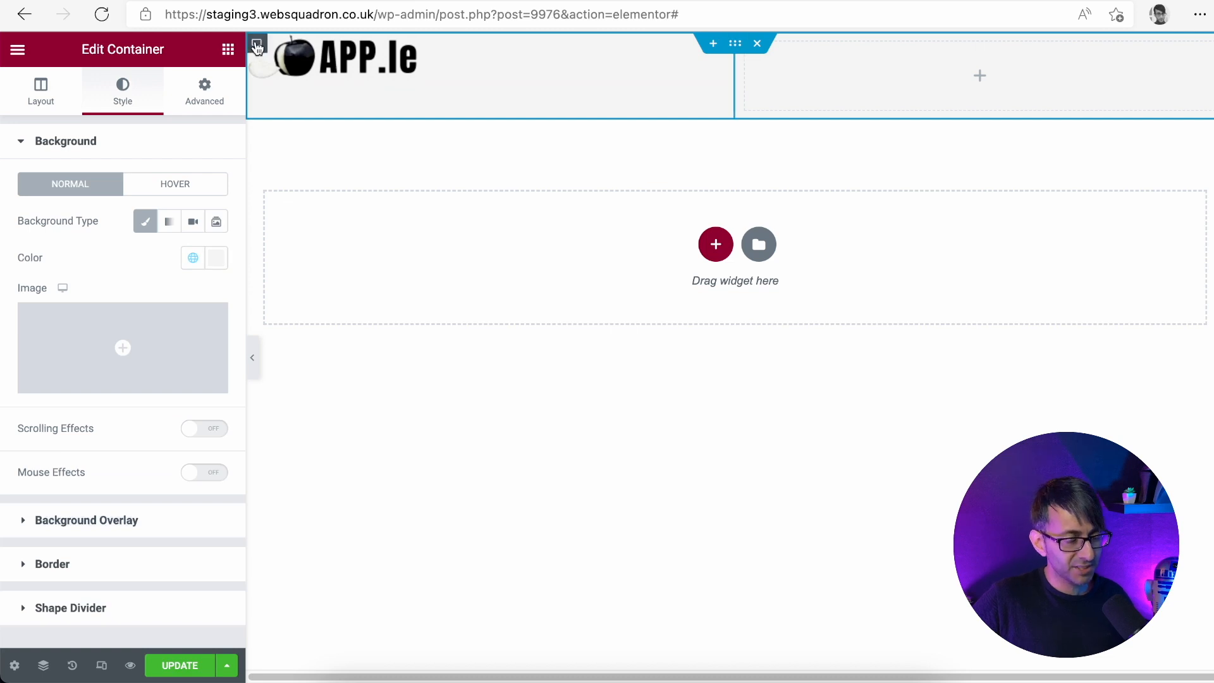
pyautogui.click(257, 45)
pyautogui.click(46, 455)
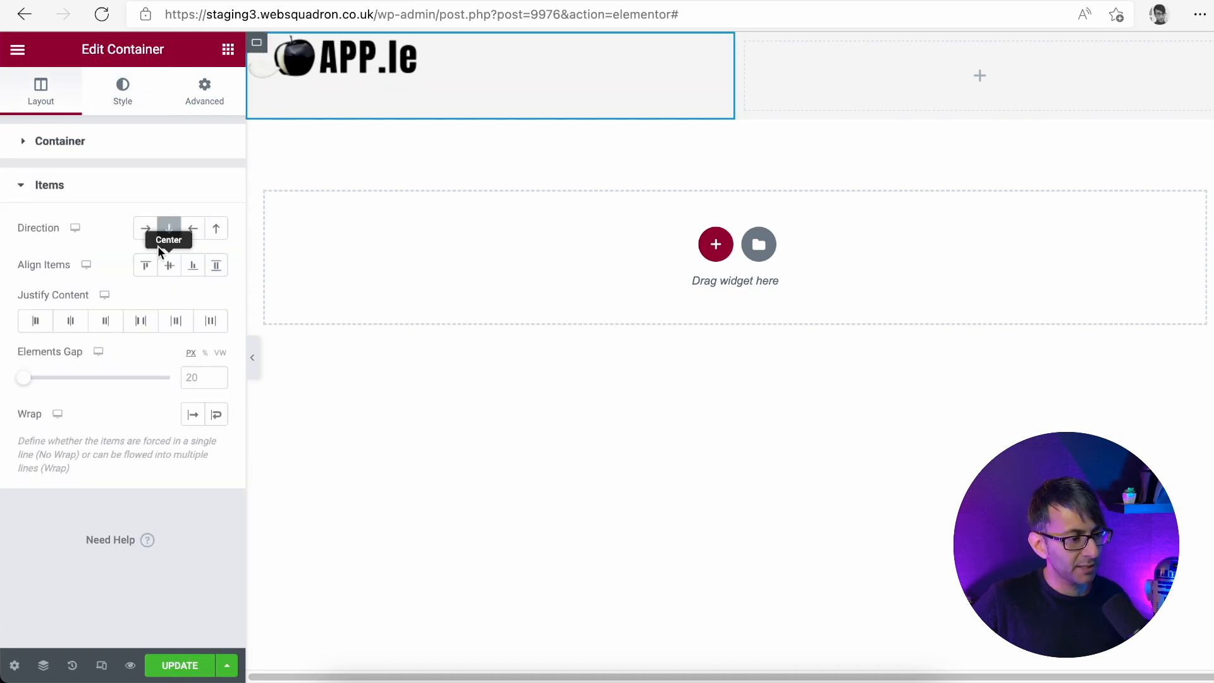
pyautogui.click(146, 229)
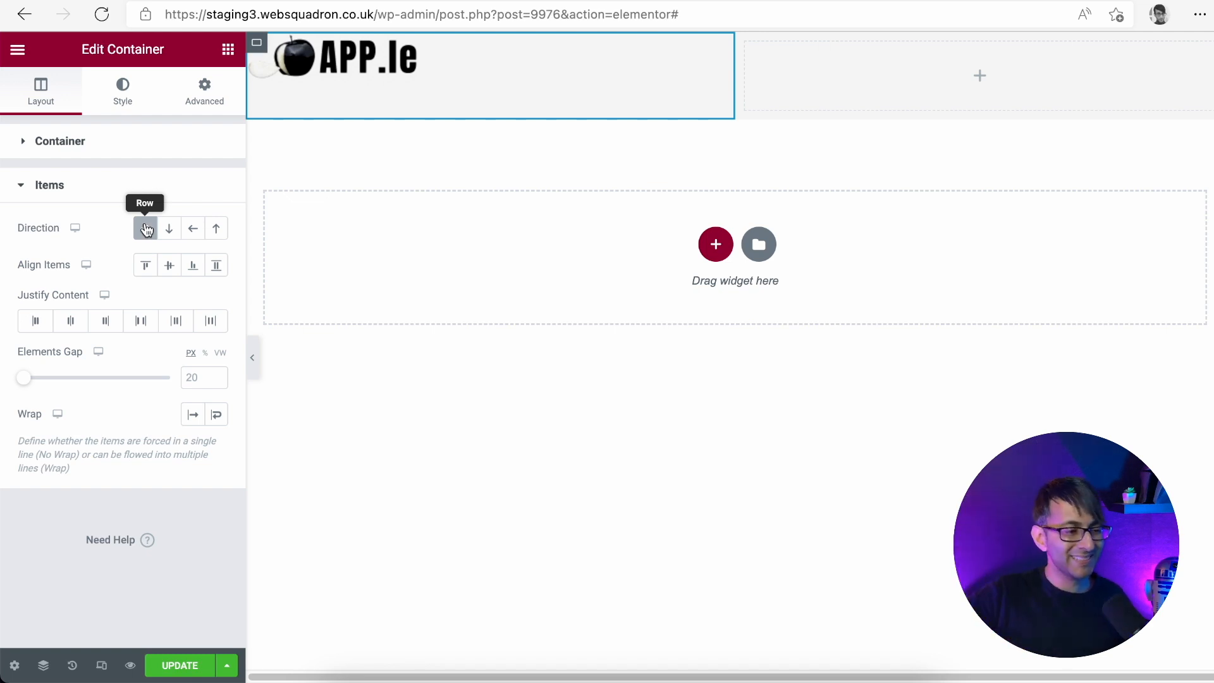
# Duplicate the logo within the row container, and delete the copy
pyautogui.rightClick(368, 58)
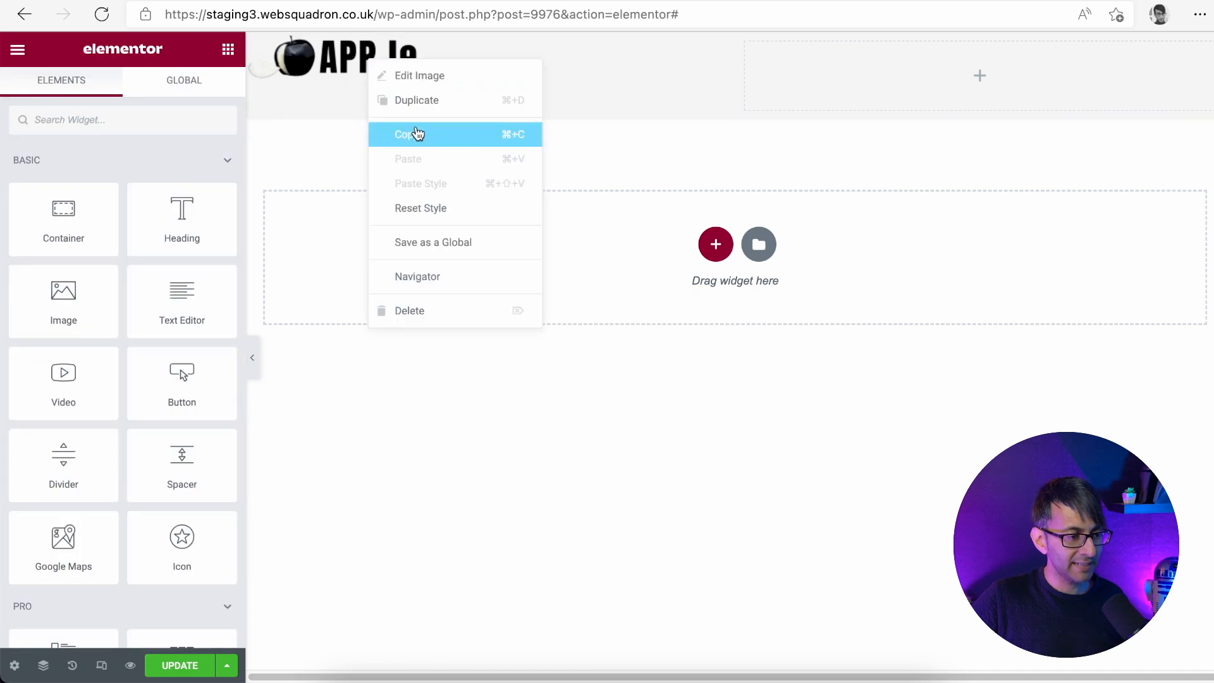
pyautogui.click(432, 110)
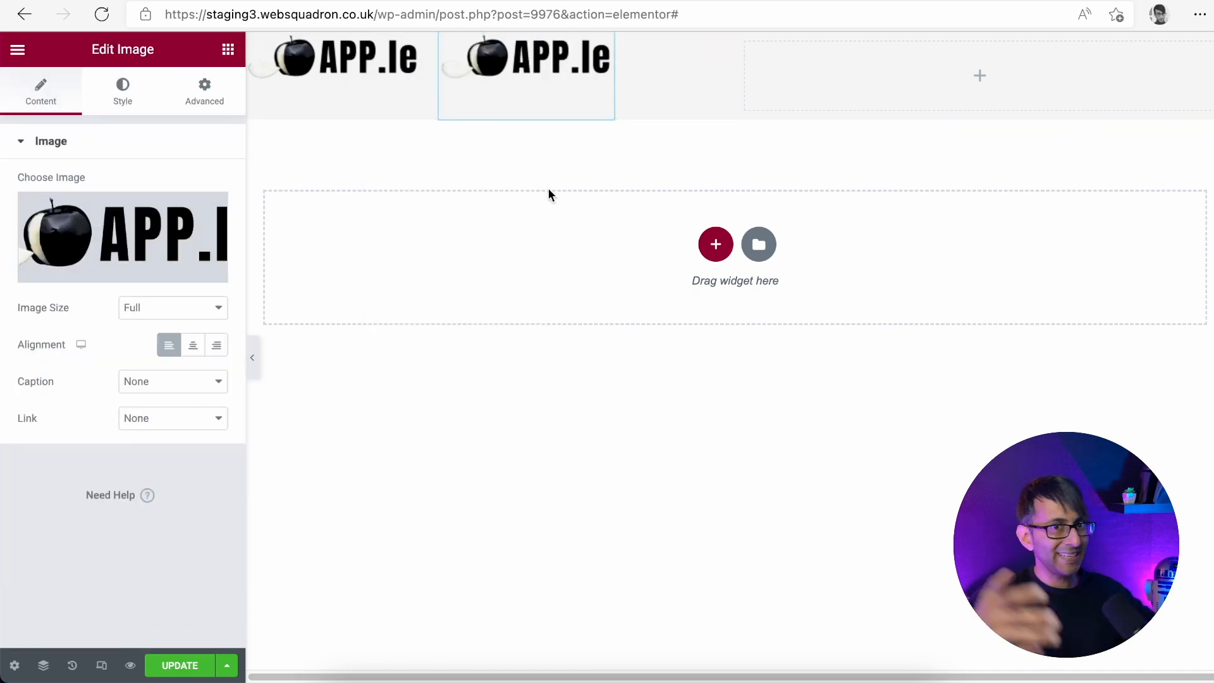
pyautogui.press('Delete')
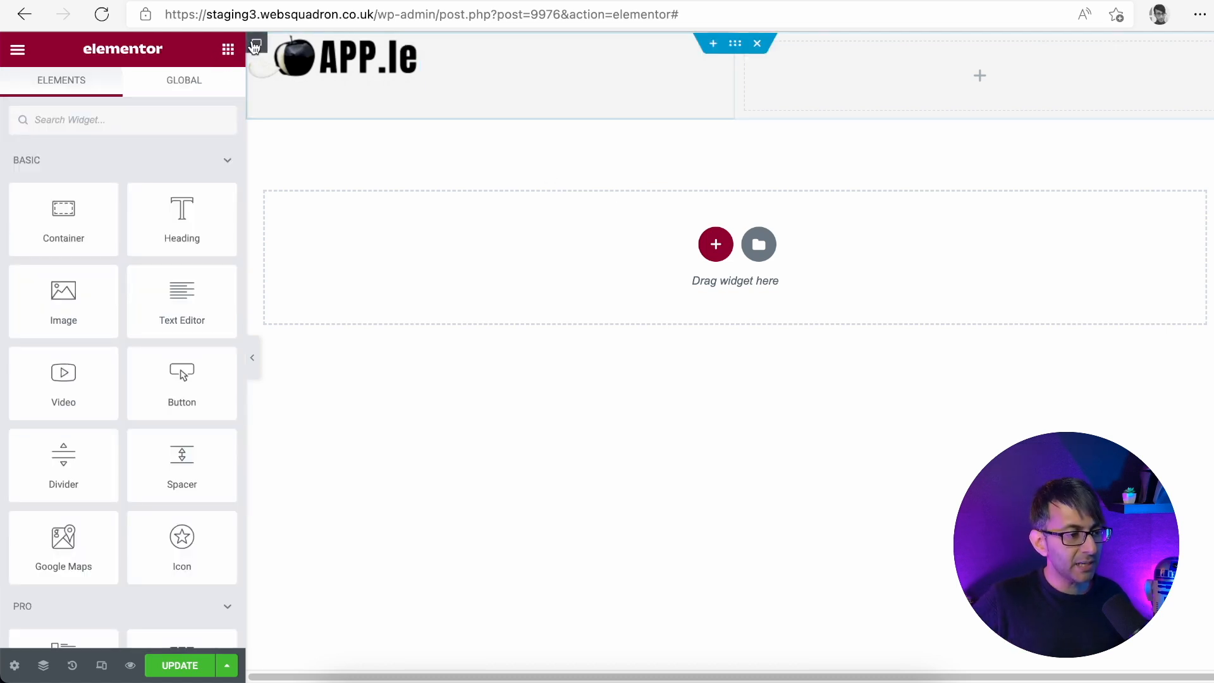
# Set the logo container's Align Items to Center and its Justify Content to Flex Start
pyautogui.click(257, 44)
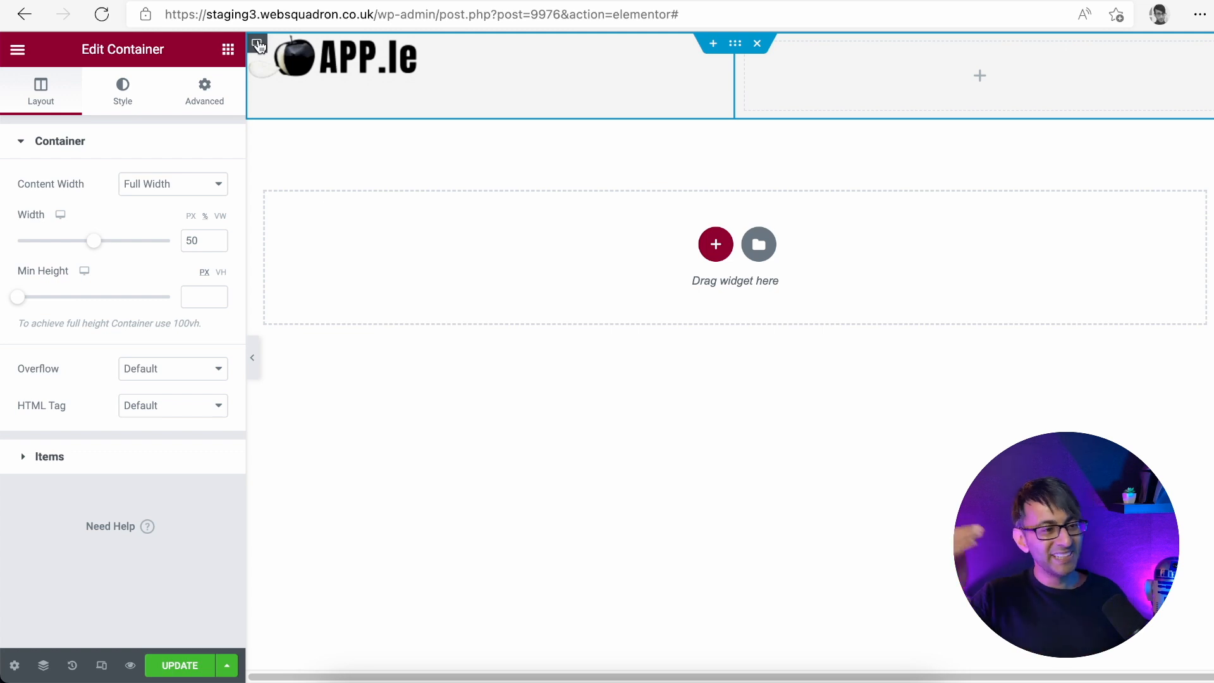
pyautogui.click(98, 456)
pyautogui.click(143, 265)
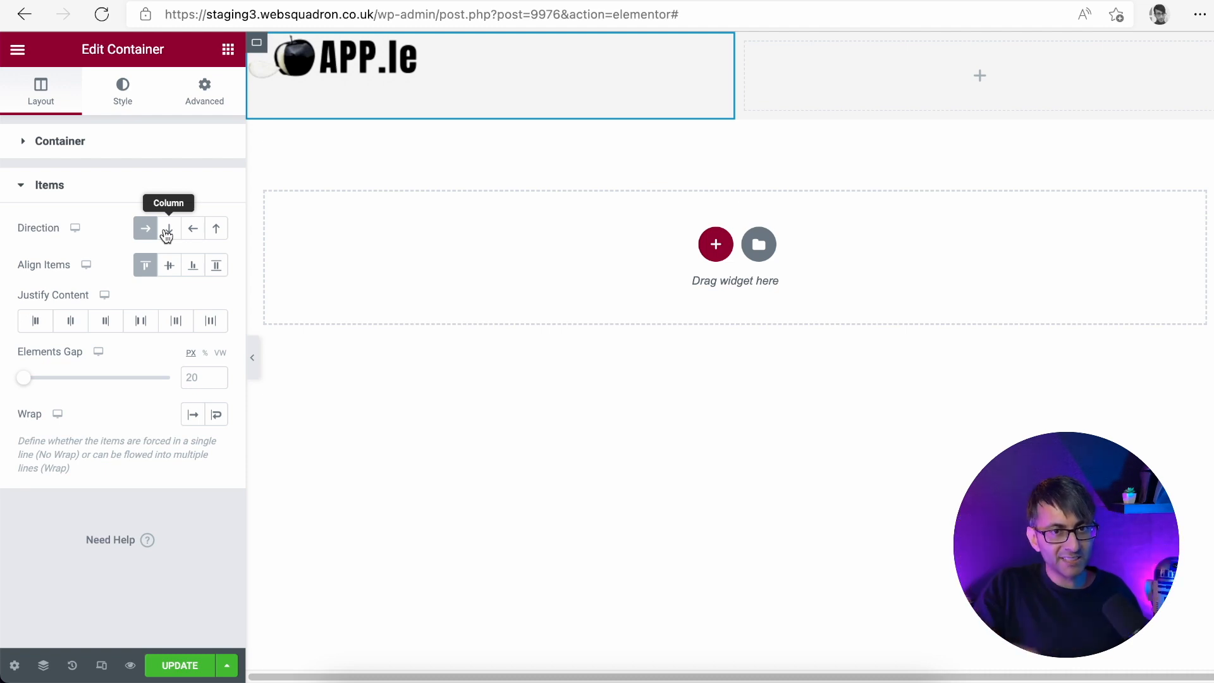
pyautogui.click(169, 268)
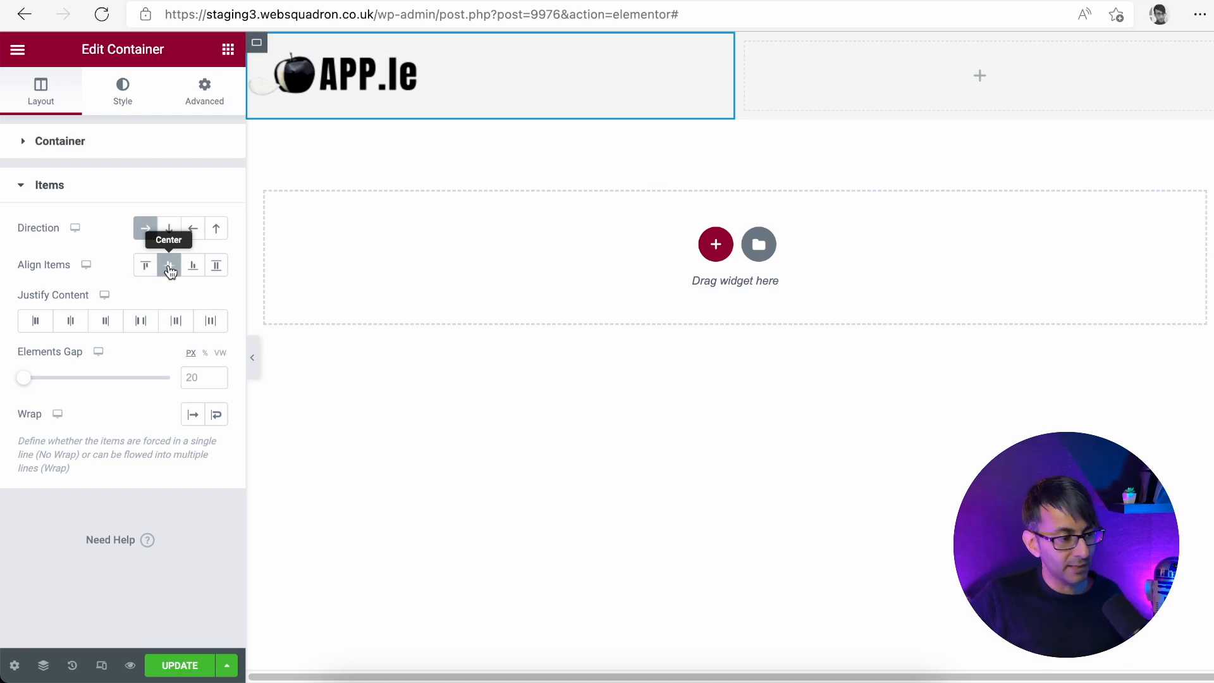
pyautogui.click(71, 322)
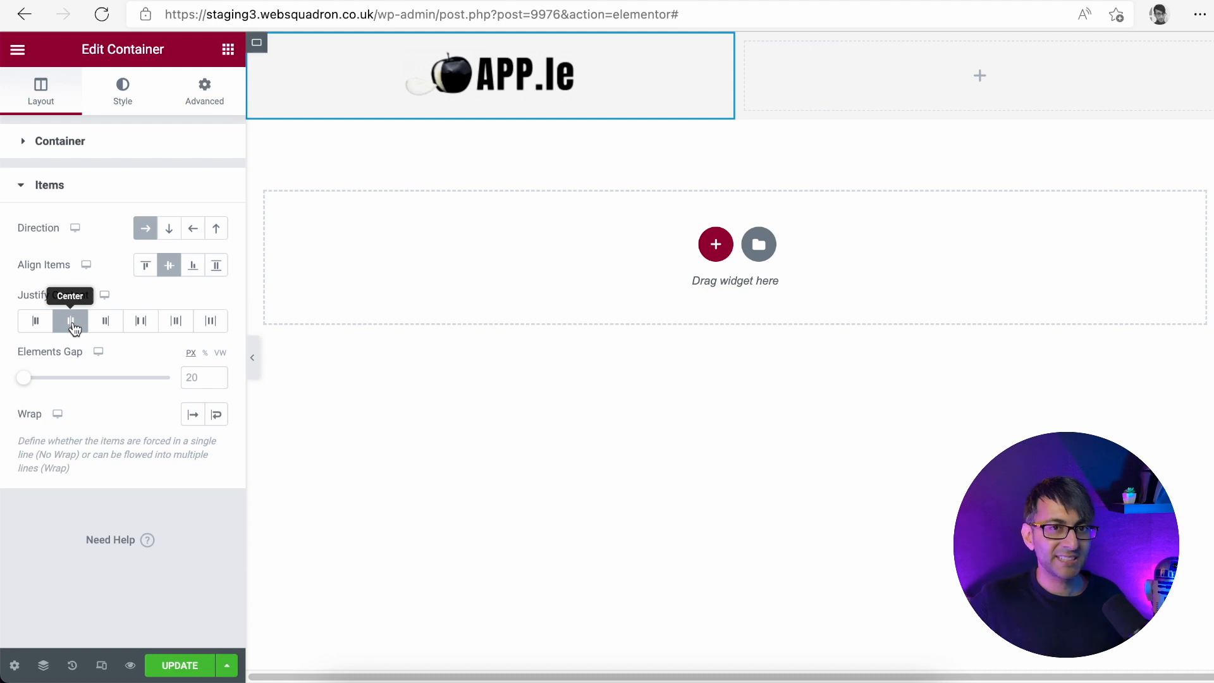
pyautogui.click(25, 324)
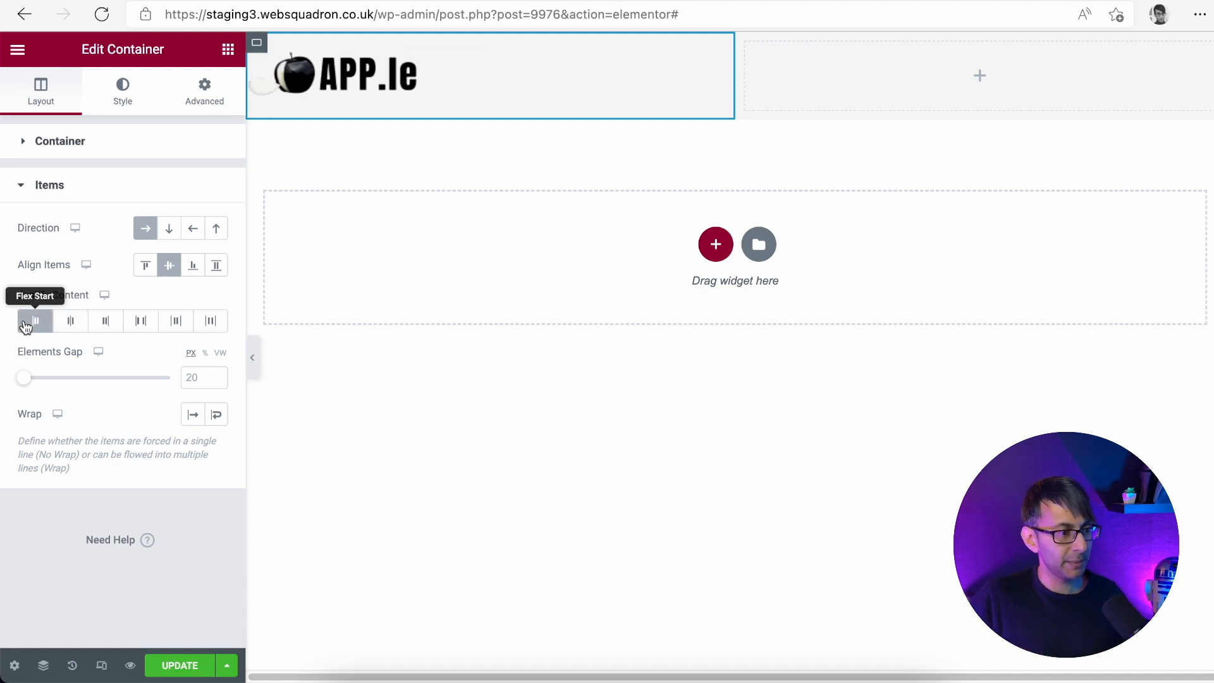
pyautogui.click(456, 404)
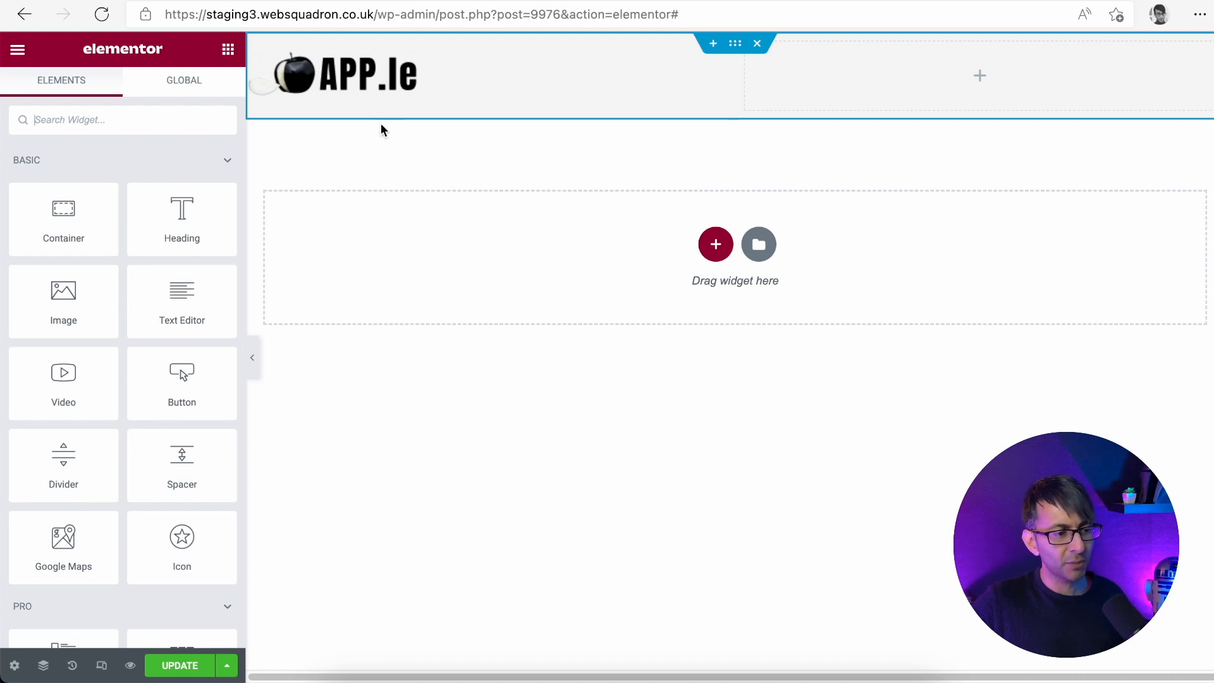
# Check the outer container's margin and padding settings, and preview the header without the editing panel
pyautogui.click(729, 50)
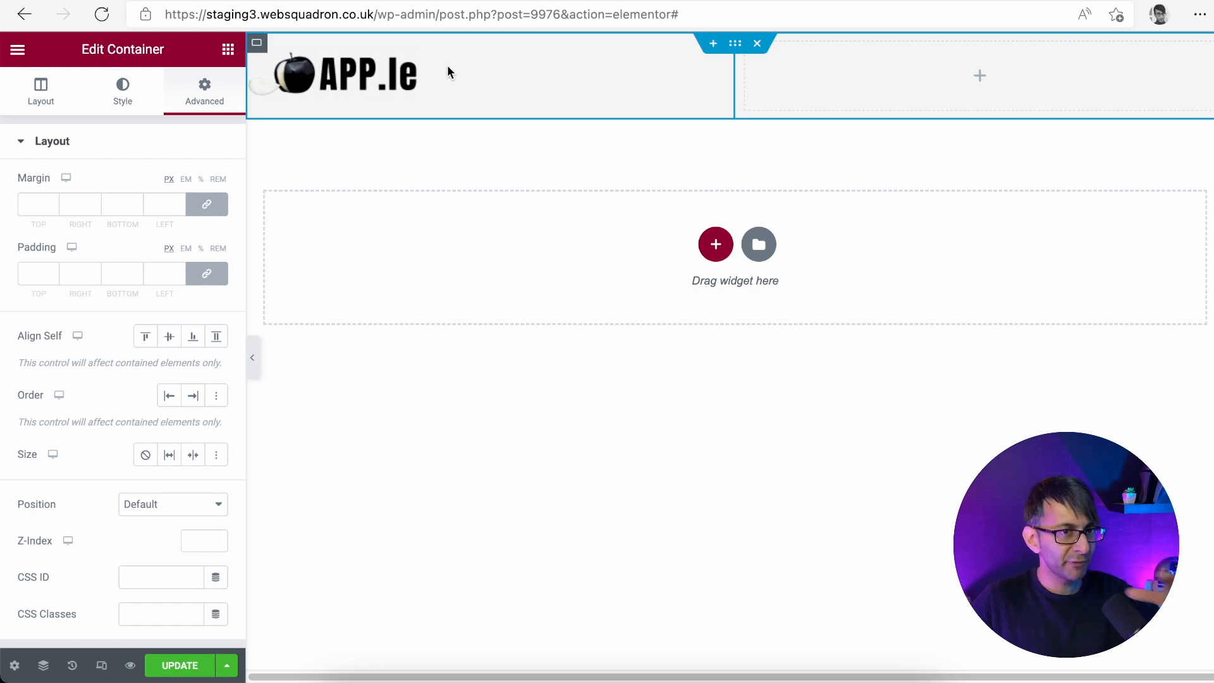
pyautogui.click(254, 365)
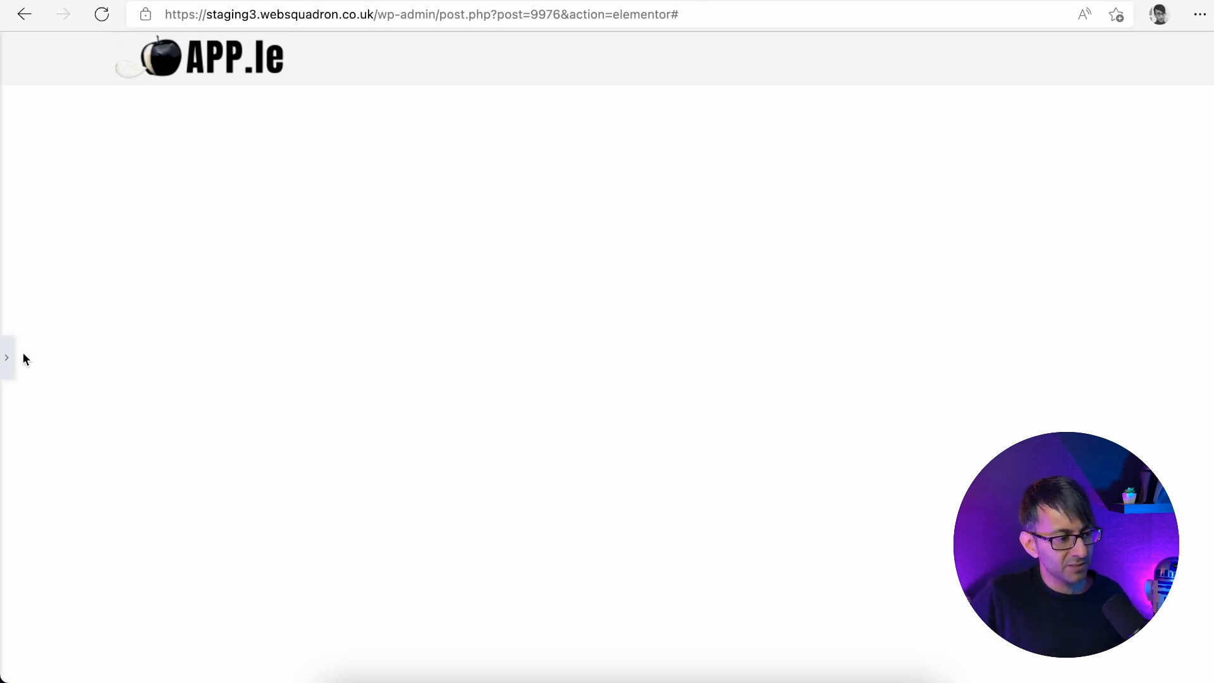
pyautogui.click(7, 358)
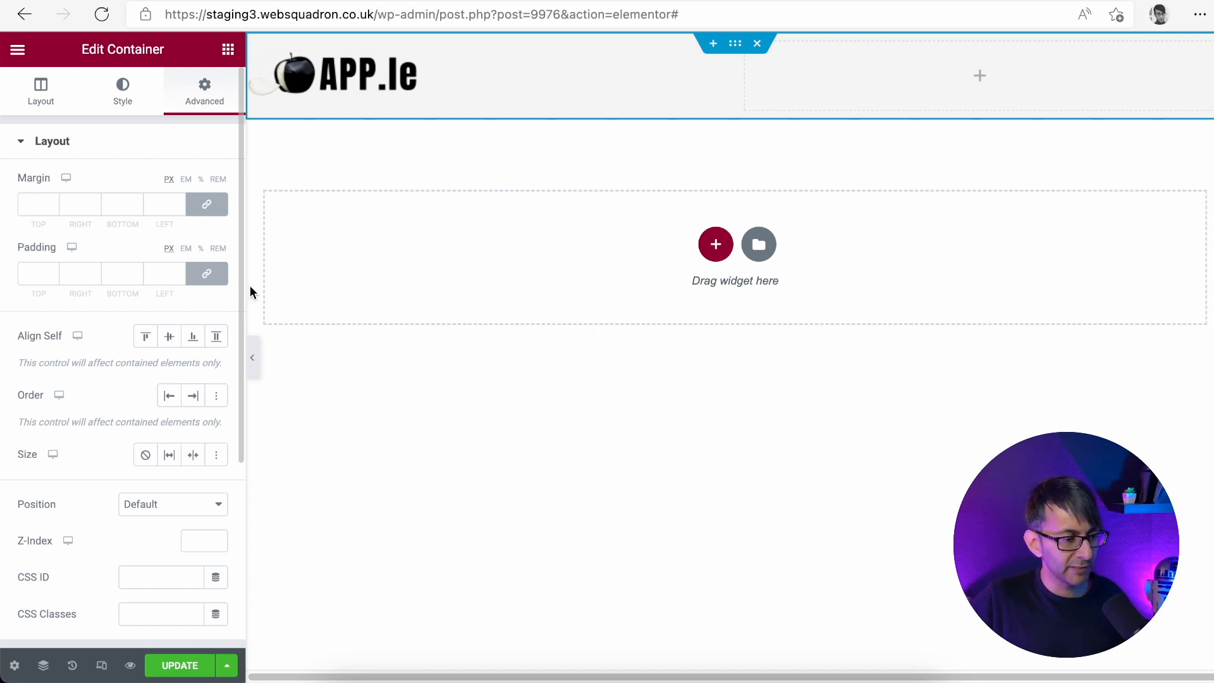
# Search the widgets for "nav", place a Nav Menu in the empty container beside the logo, and open its menu choices
pyautogui.click(228, 49)
pyautogui.write('nav')
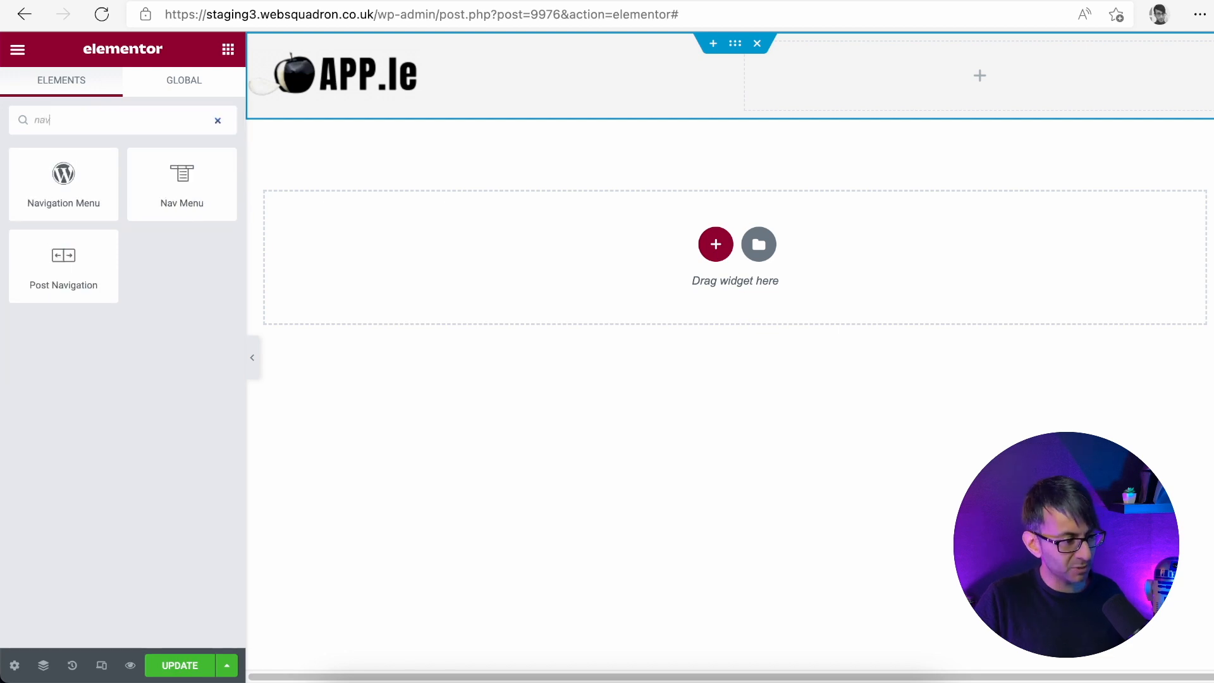
pyautogui.moveTo(163, 201); pyautogui.dragTo(909, 92)
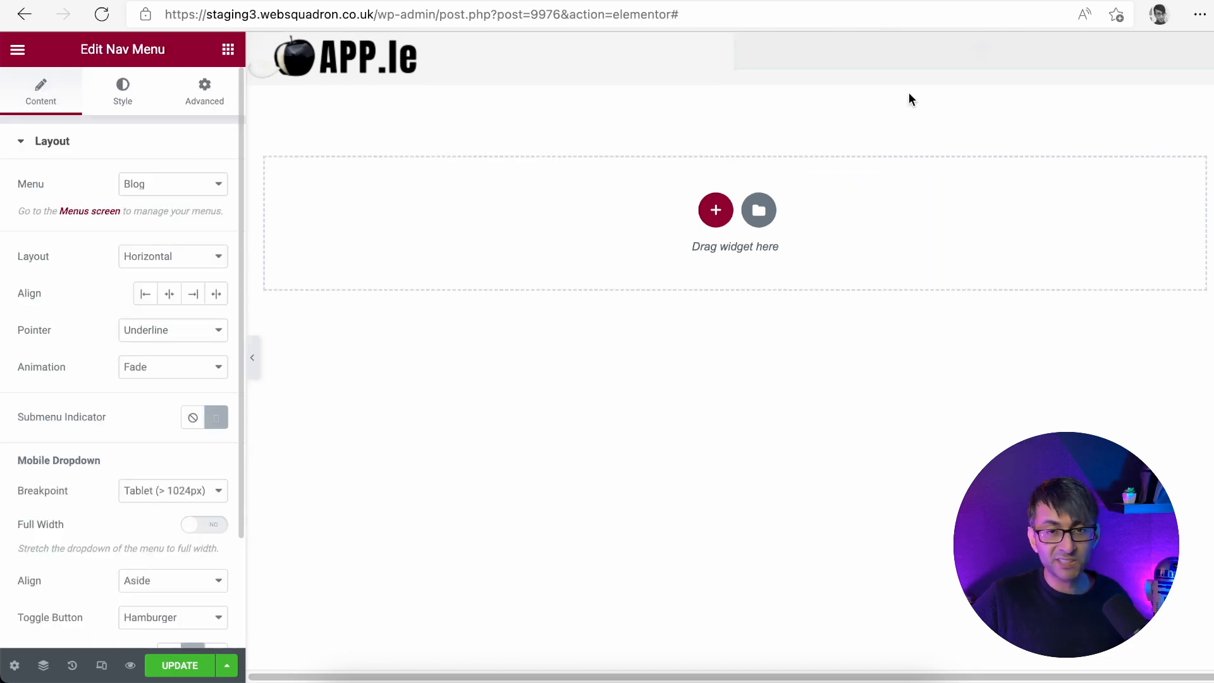
pyautogui.click(178, 191)
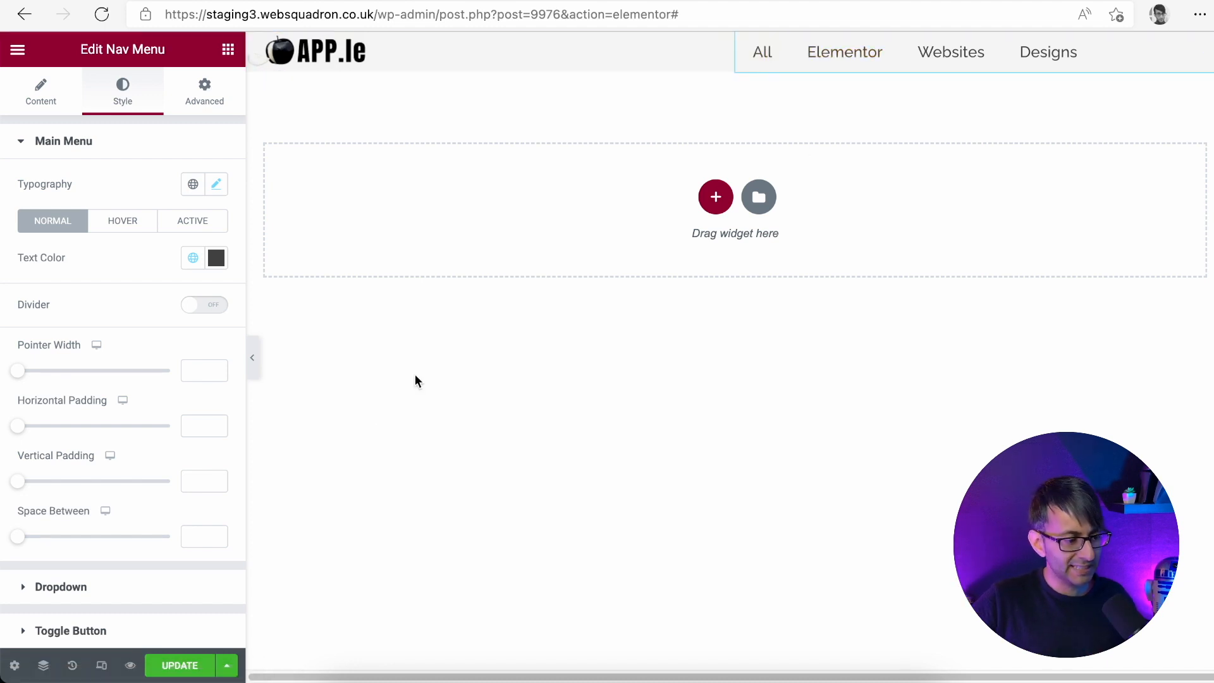
# Set the menu's container to Direction Row, Align Items Center and Justify Content Flex End, and preview the header without the editing panel
pyautogui.hotkey('ctrl', 'i')
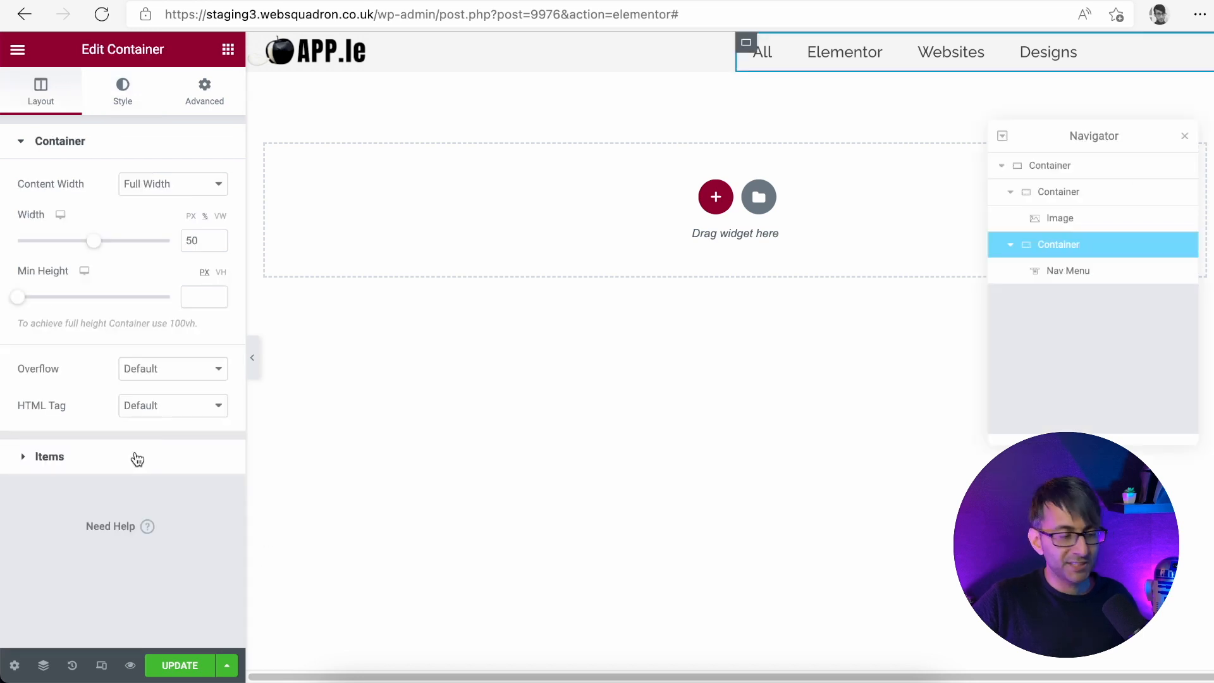
pyautogui.click(136, 461)
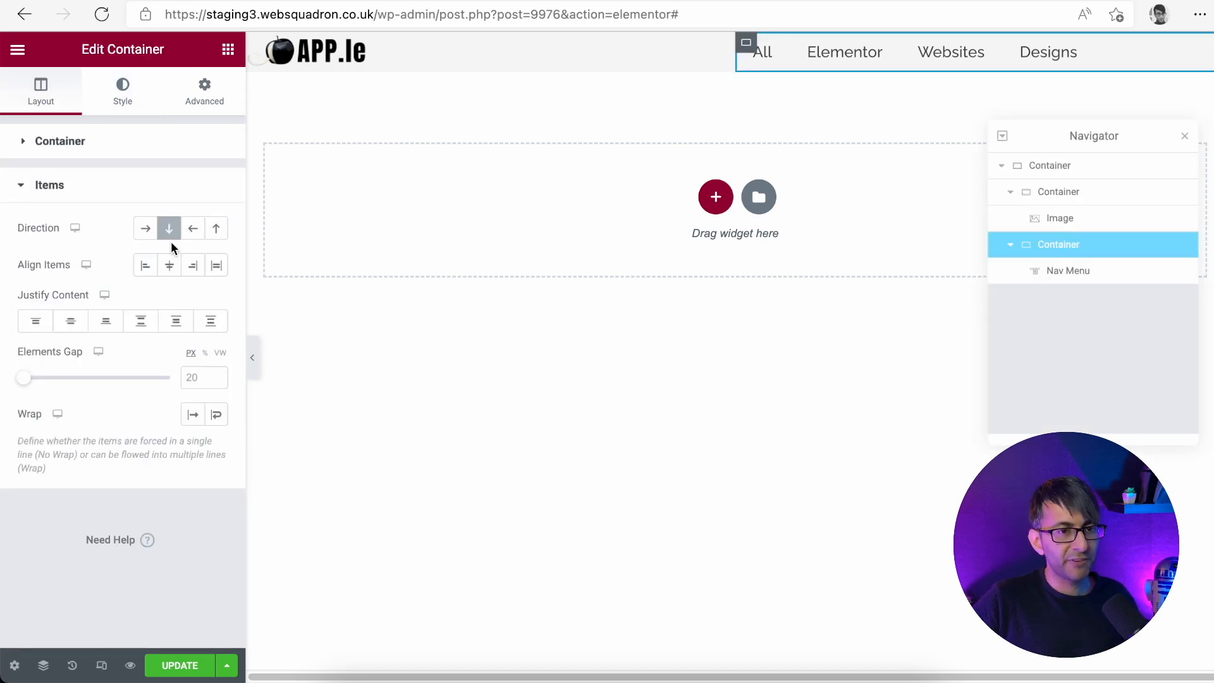
pyautogui.click(147, 231)
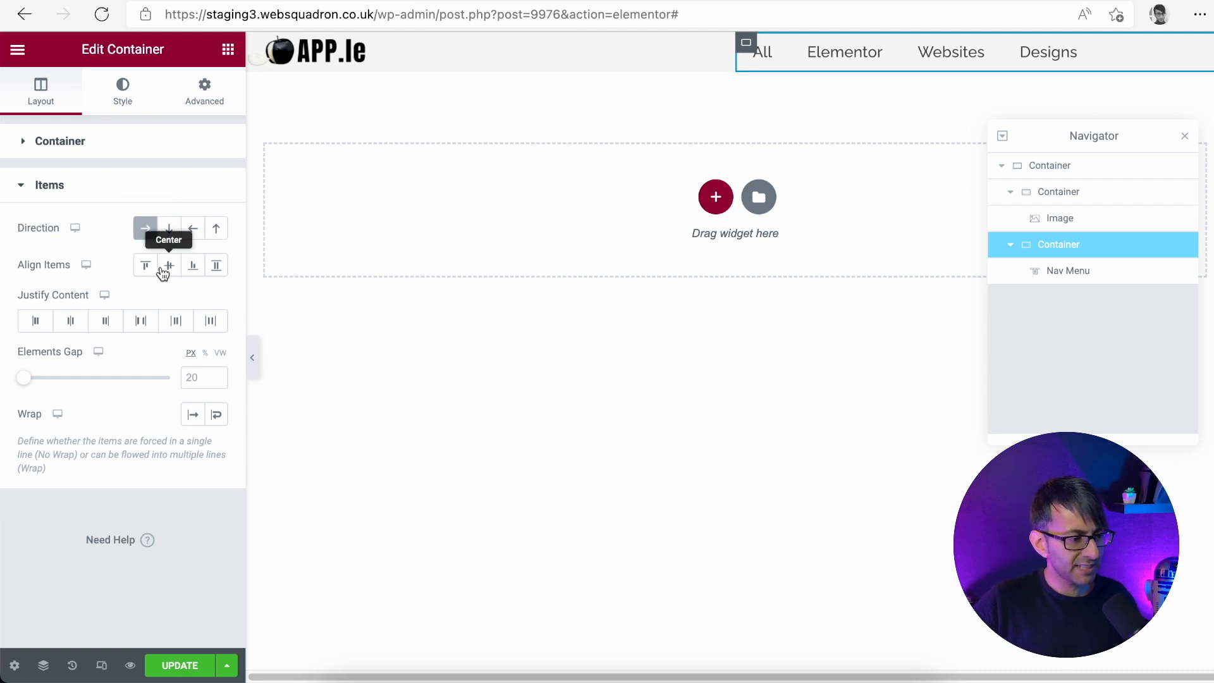
pyautogui.click(169, 266)
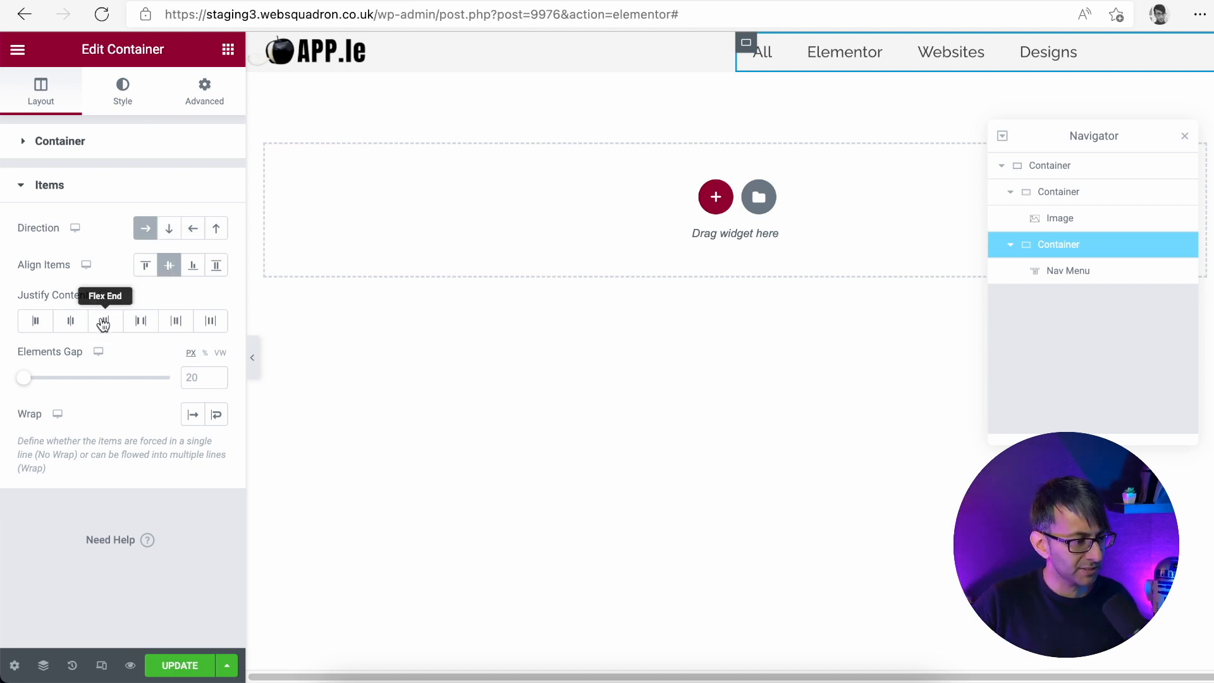
pyautogui.click(104, 323)
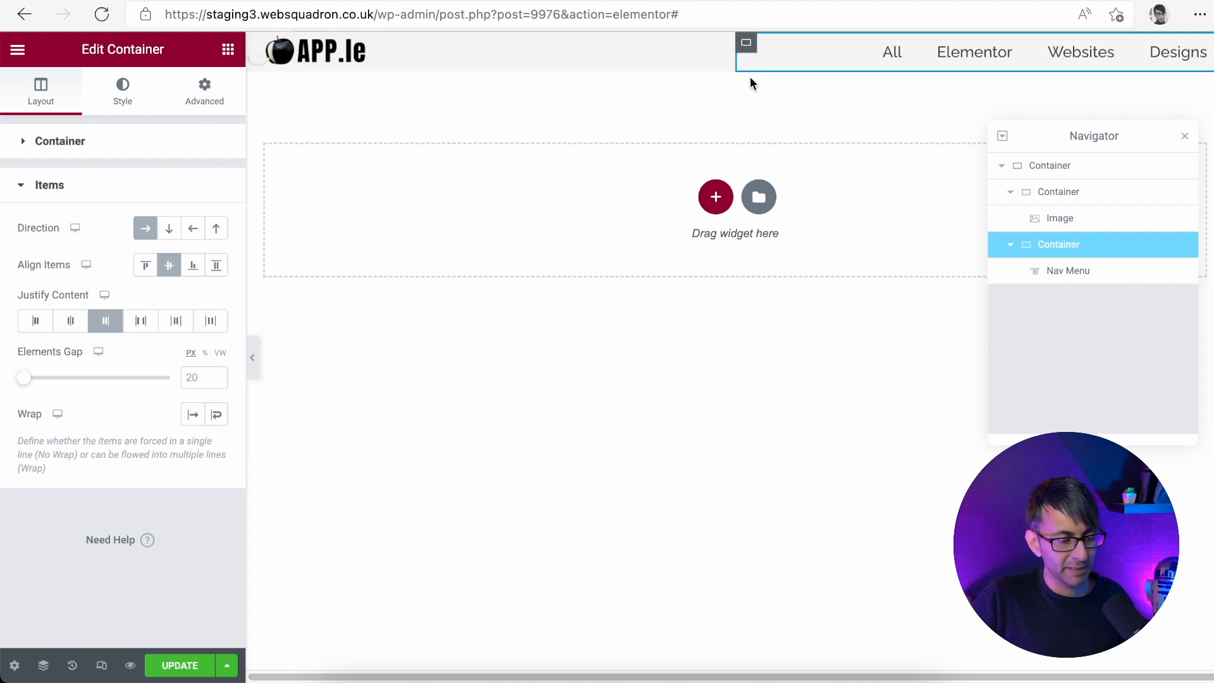
pyautogui.click(253, 357)
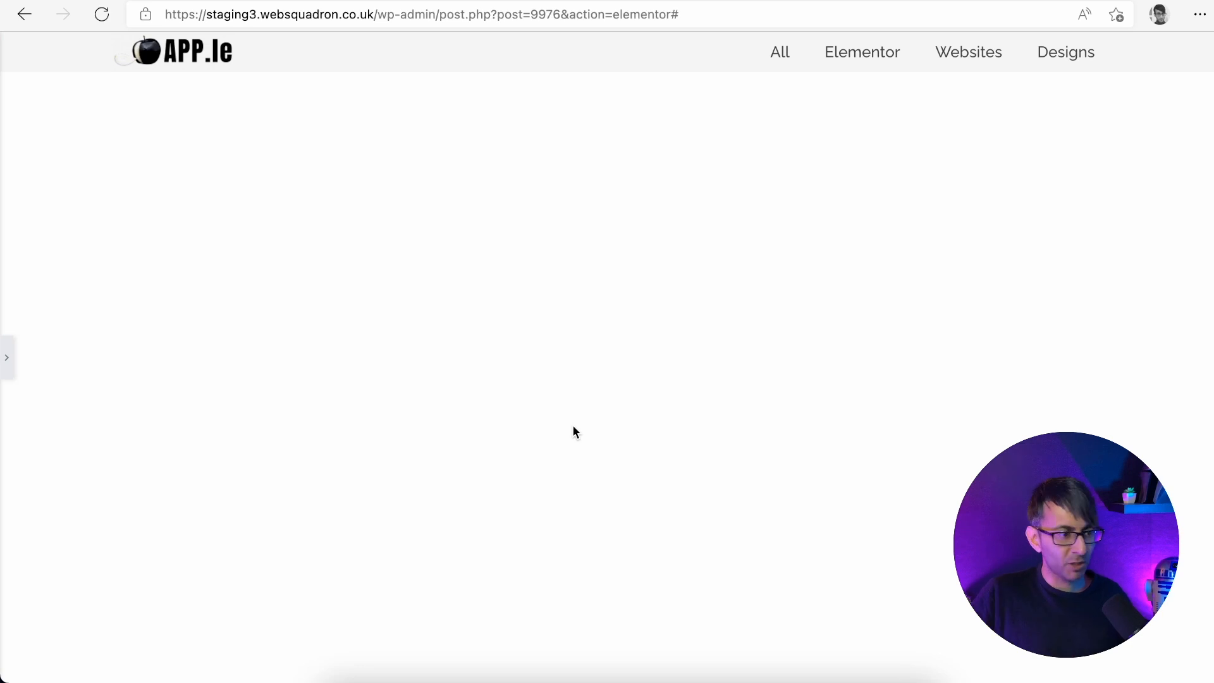
pyautogui.click(12, 367)
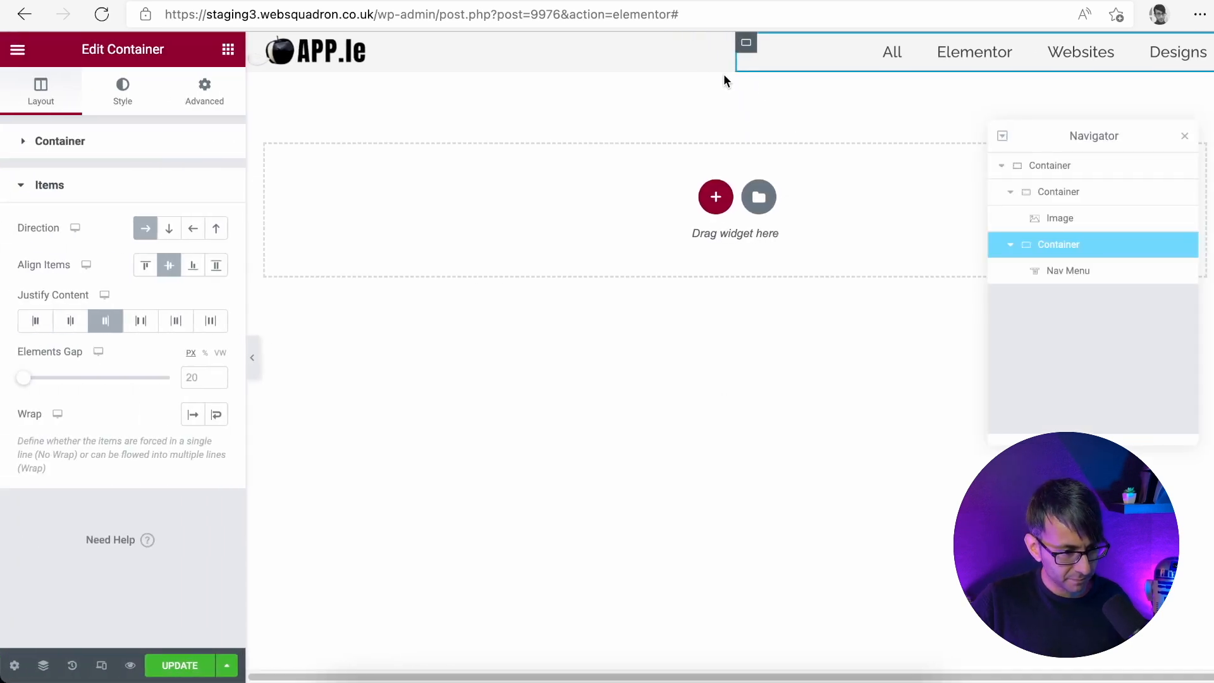
# Set the outer container's Content Width to Full Width and preview the header without the editing panel
pyautogui.click(735, 45)
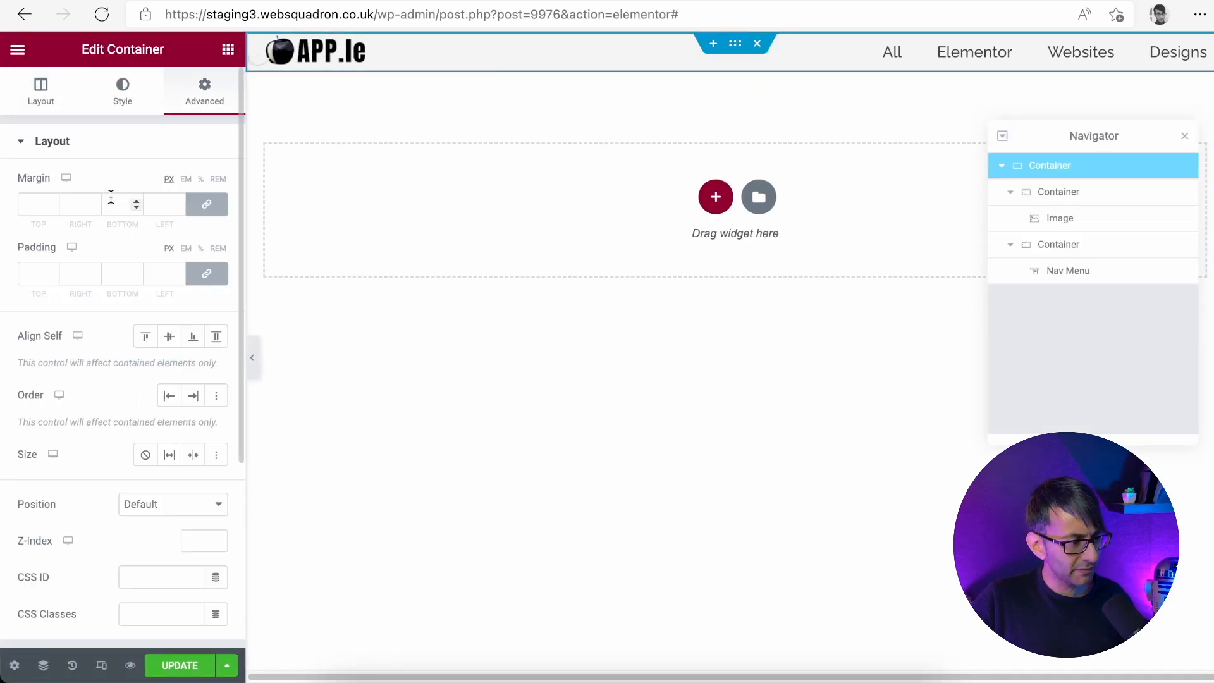
pyautogui.click(39, 93)
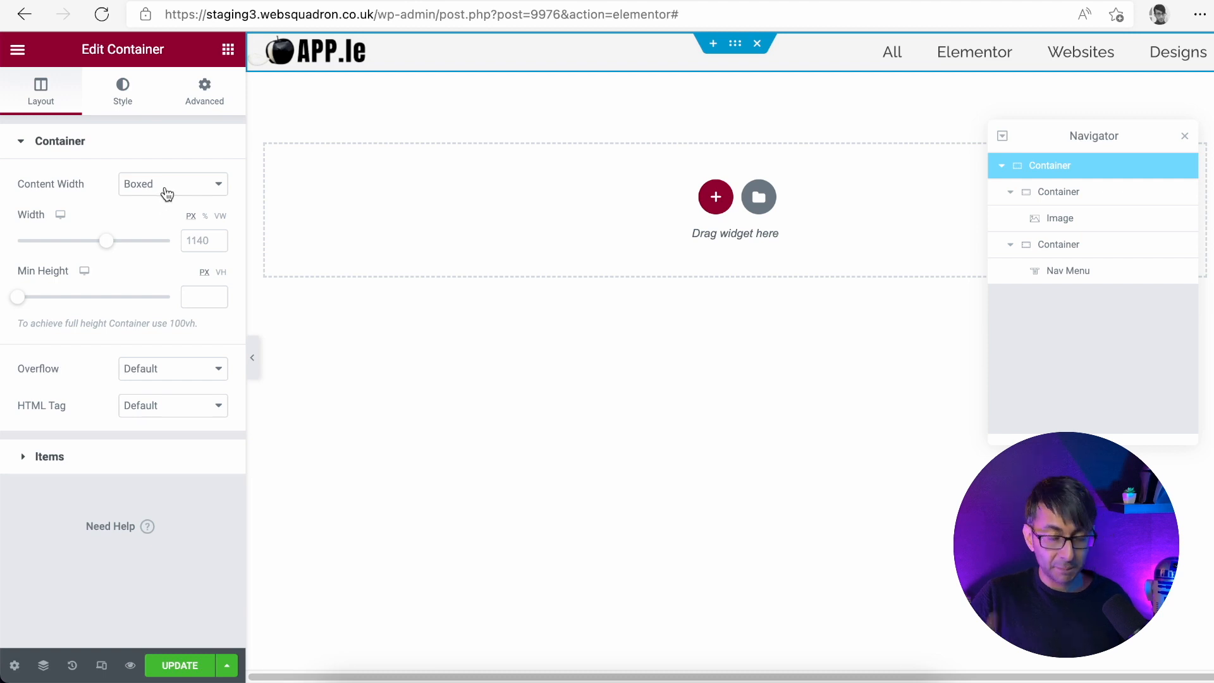
pyautogui.click(167, 193)
pyautogui.click(163, 208)
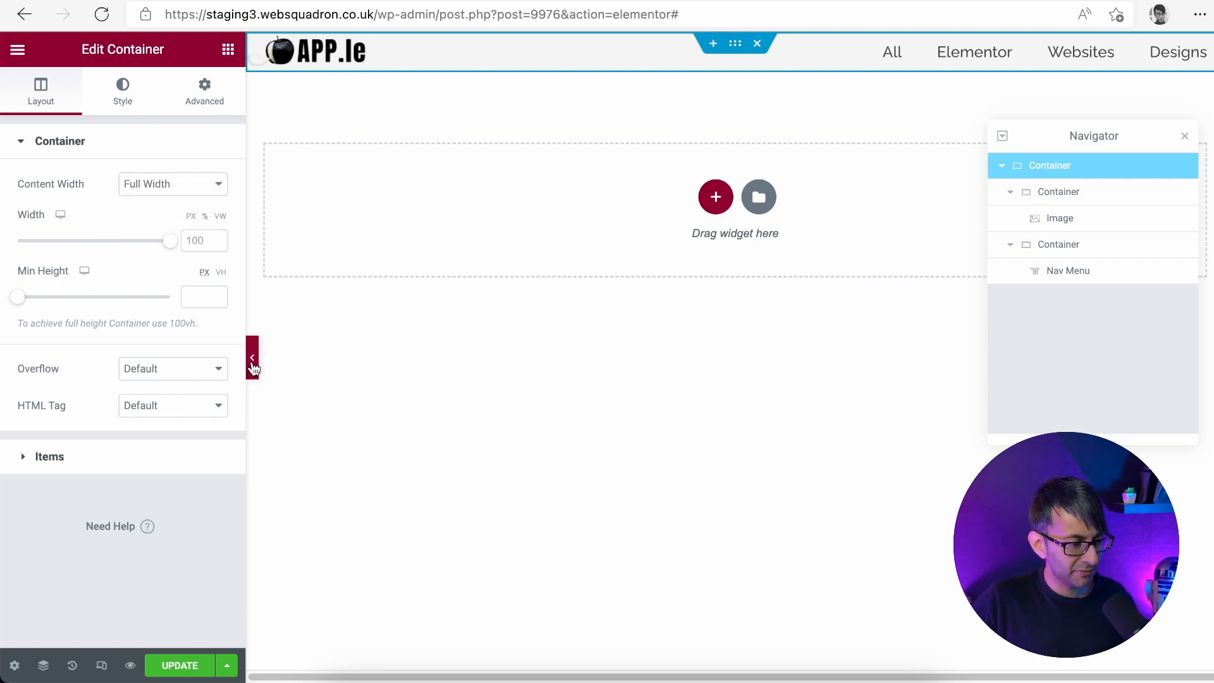
pyautogui.click(253, 357)
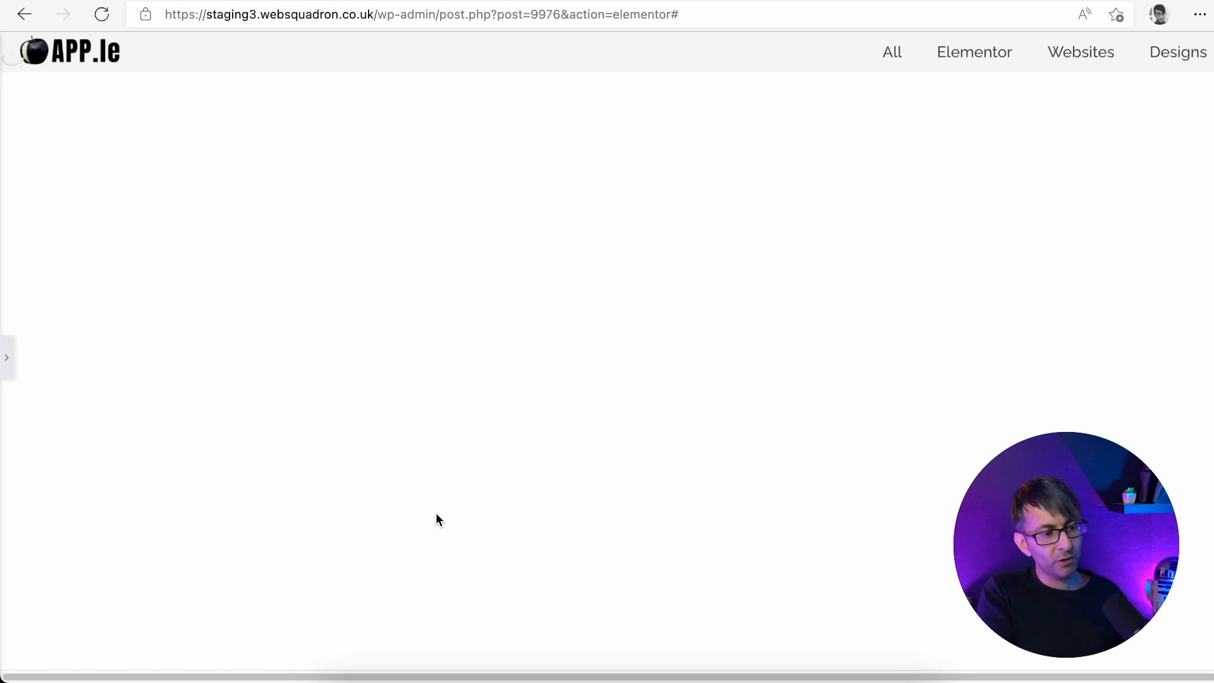
pyautogui.click(12, 354)
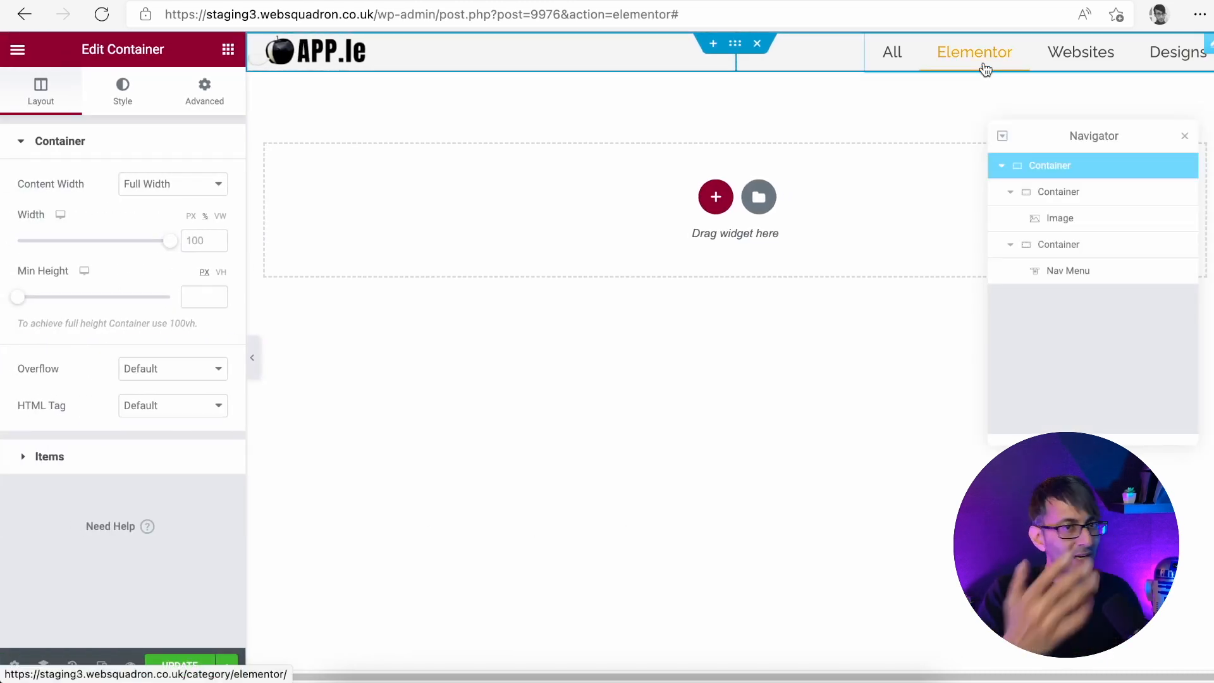
# Move the Nav Menu out of its inner container directly into the outer container, and delete the emptied inner container
pyautogui.click(1100, 278)
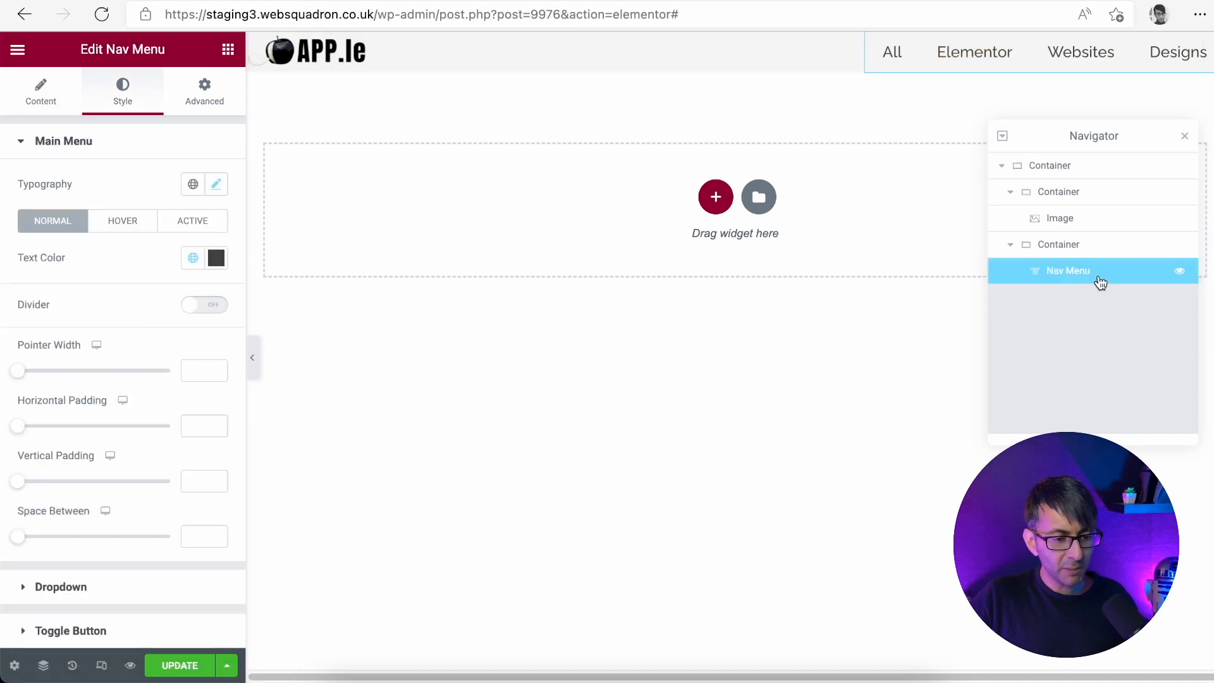
pyautogui.moveTo(1101, 281); pyautogui.dragTo(1111, 252)
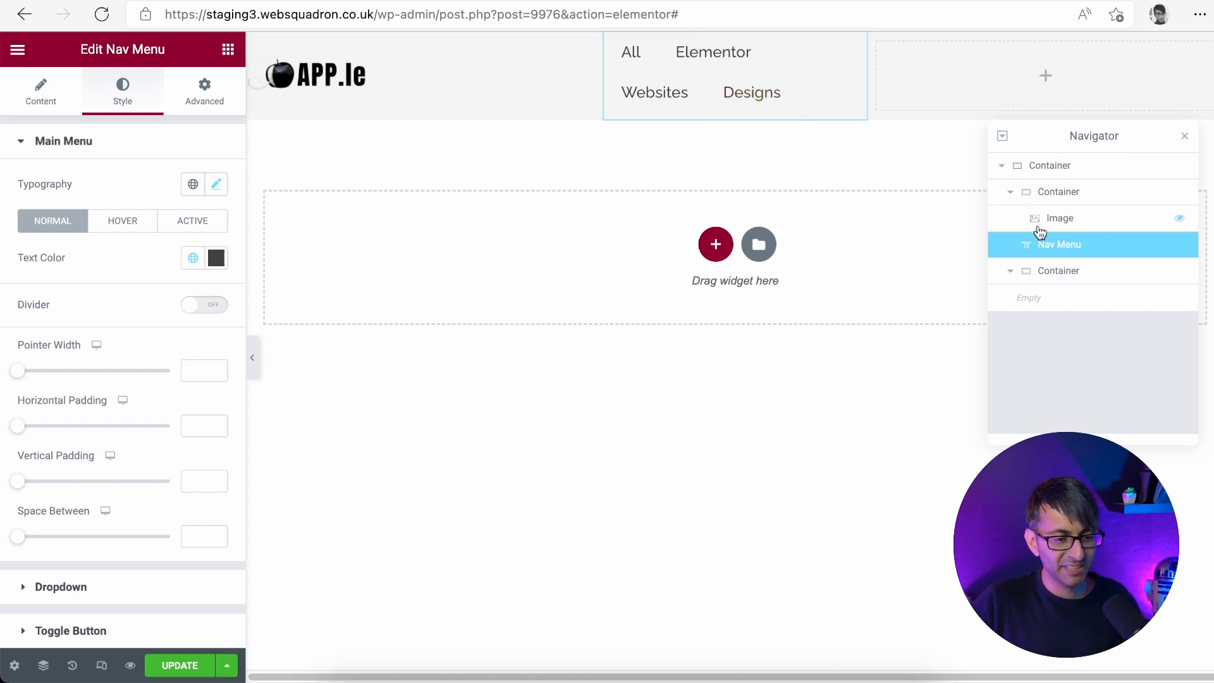
pyautogui.click(1065, 271)
pyautogui.rightClick(1065, 271)
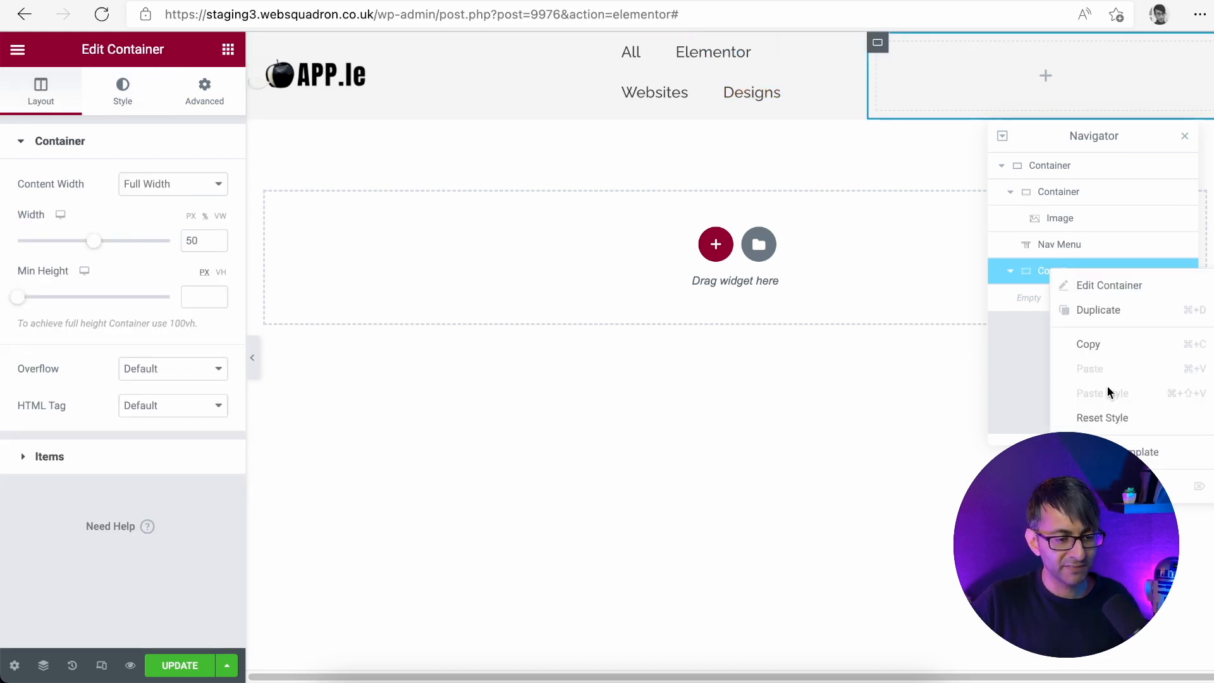
pyautogui.click(1138, 485)
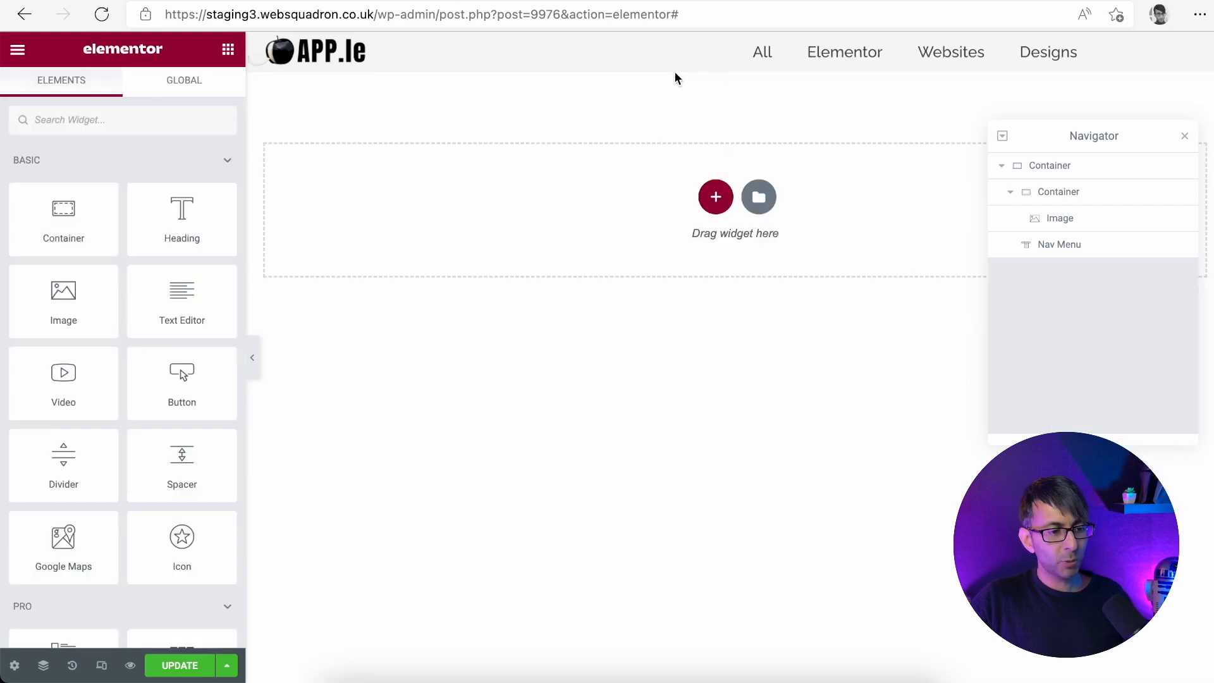
# Move the logo image out of its inner container so it sits first, directly inside the outer container
pyautogui.click(1074, 192)
pyautogui.click(1075, 169)
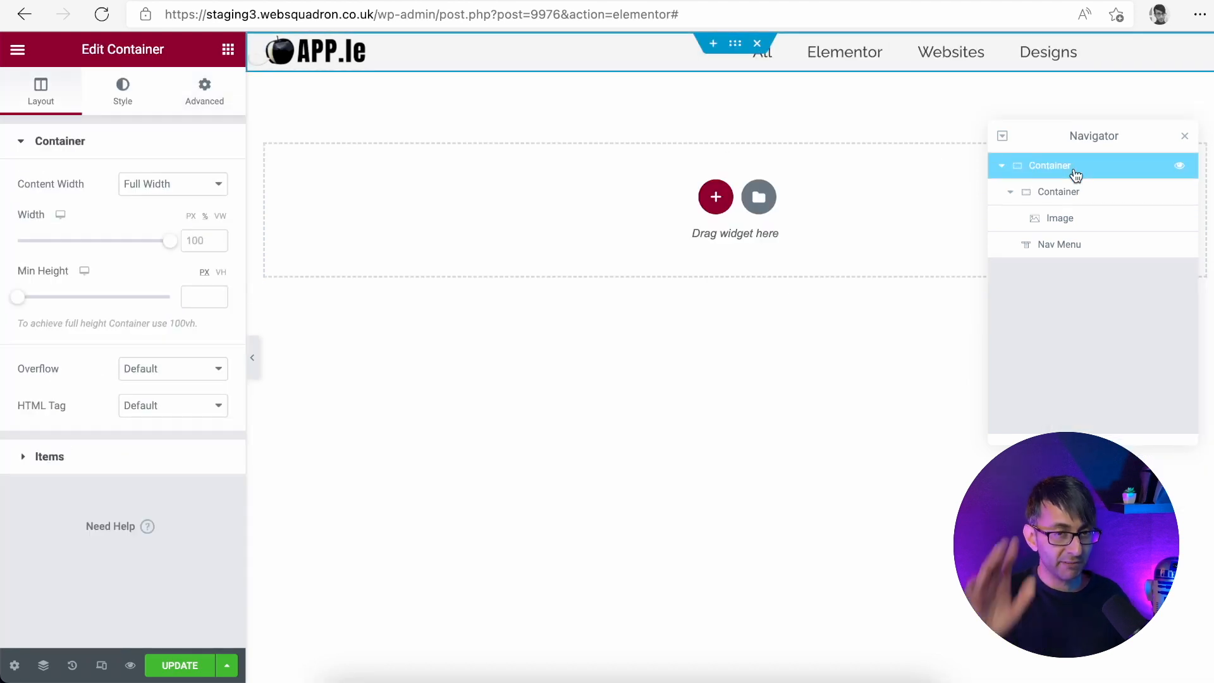
pyautogui.click(1079, 190)
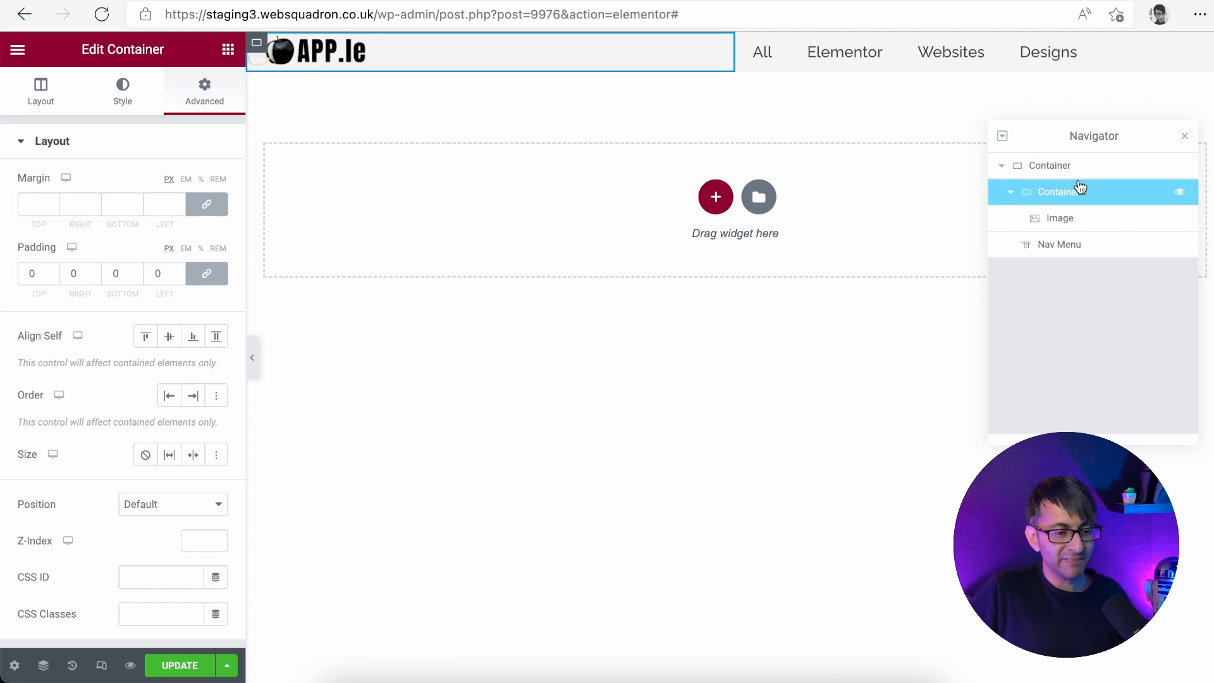
pyautogui.click(1081, 174)
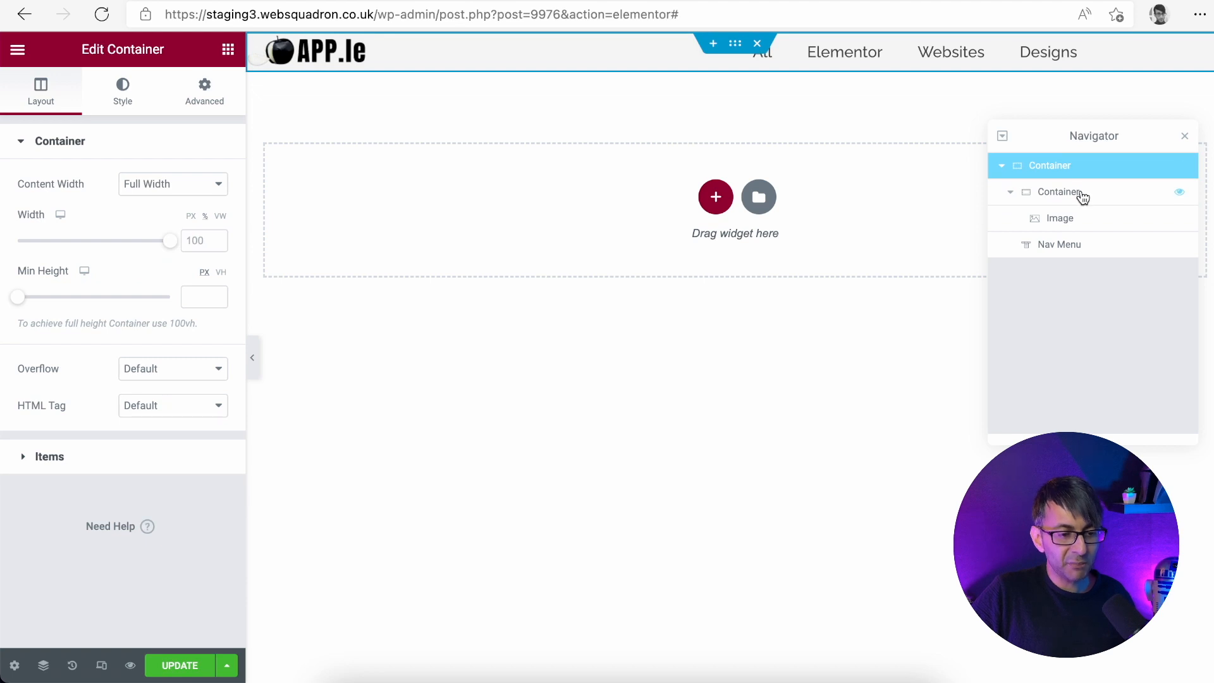
pyautogui.click(1082, 196)
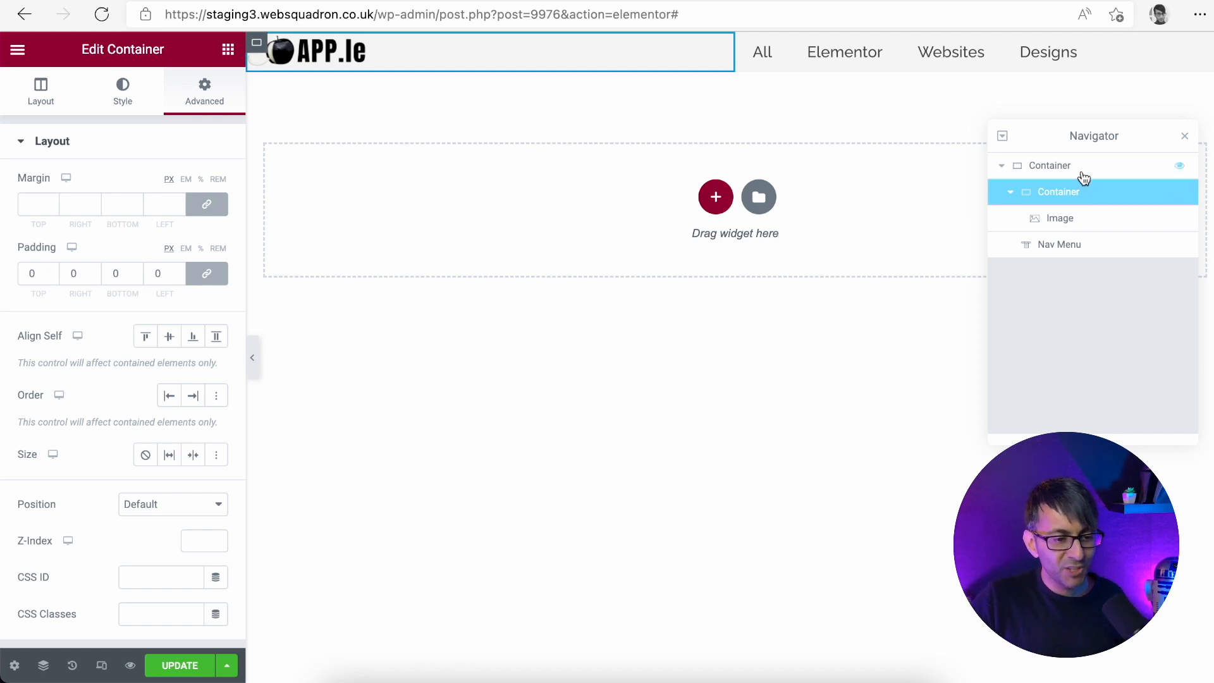
pyautogui.click(1090, 221)
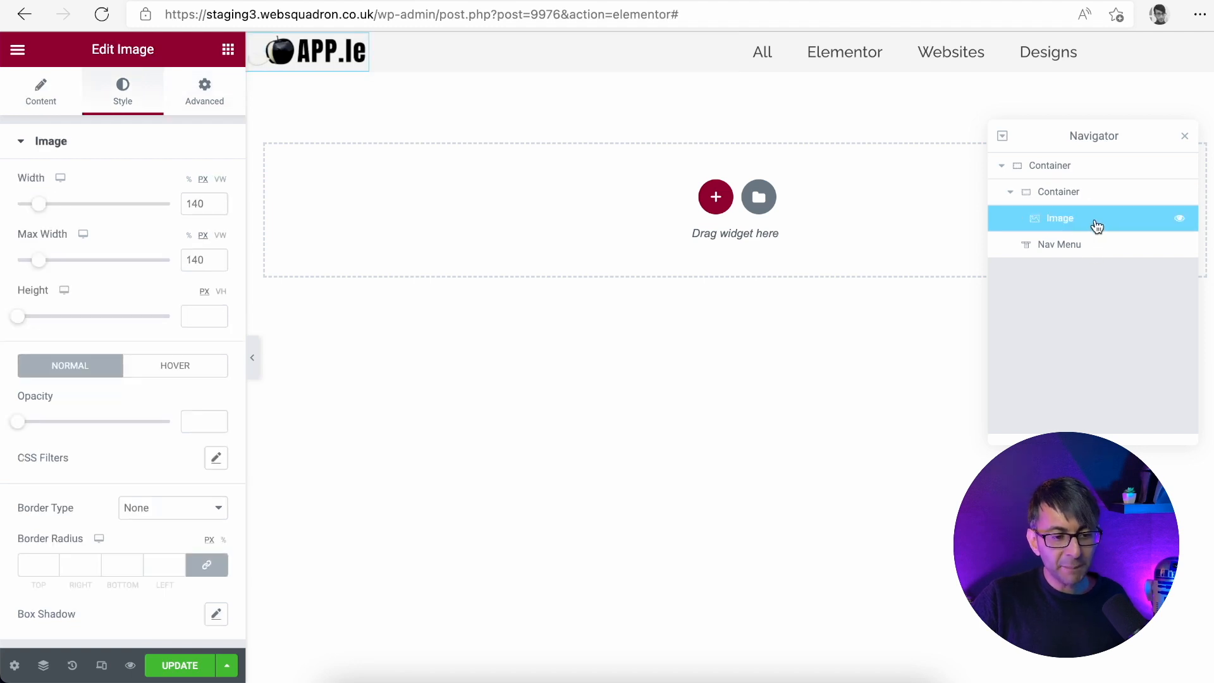
pyautogui.moveTo(1092, 227); pyautogui.dragTo(1106, 198)
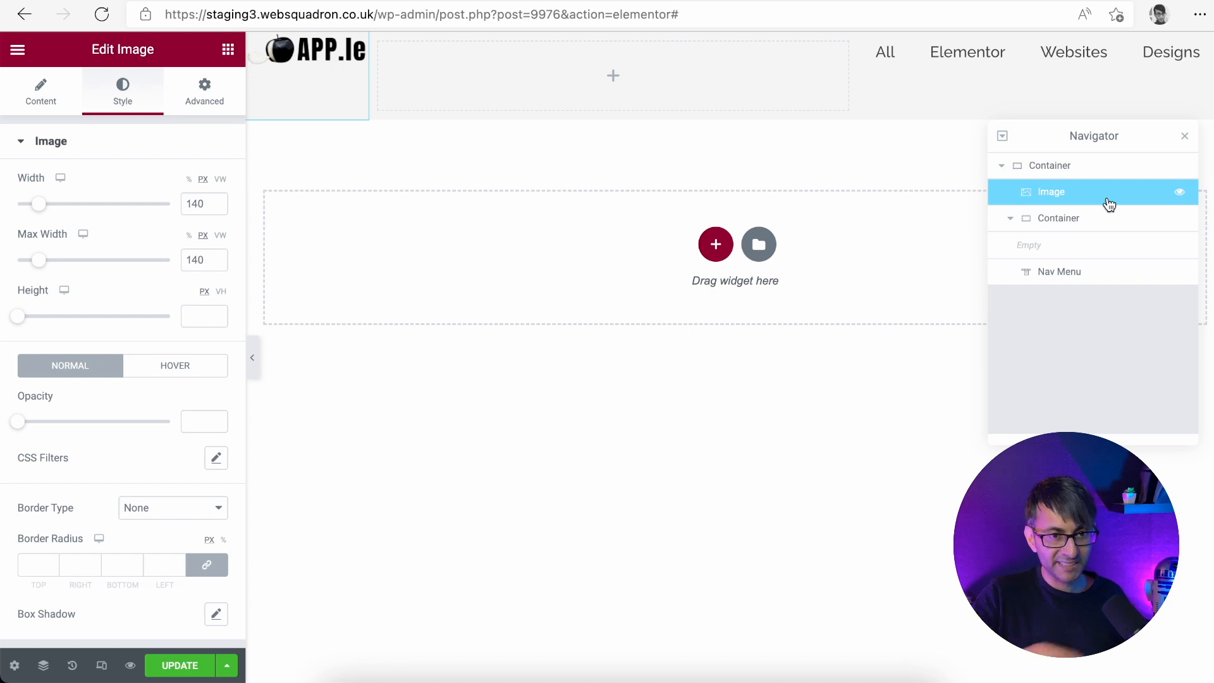
# Place the Nav Menu directly after the logo image and delete the remaining empty inner container
pyautogui.moveTo(1100, 281); pyautogui.dragTo(1113, 227)
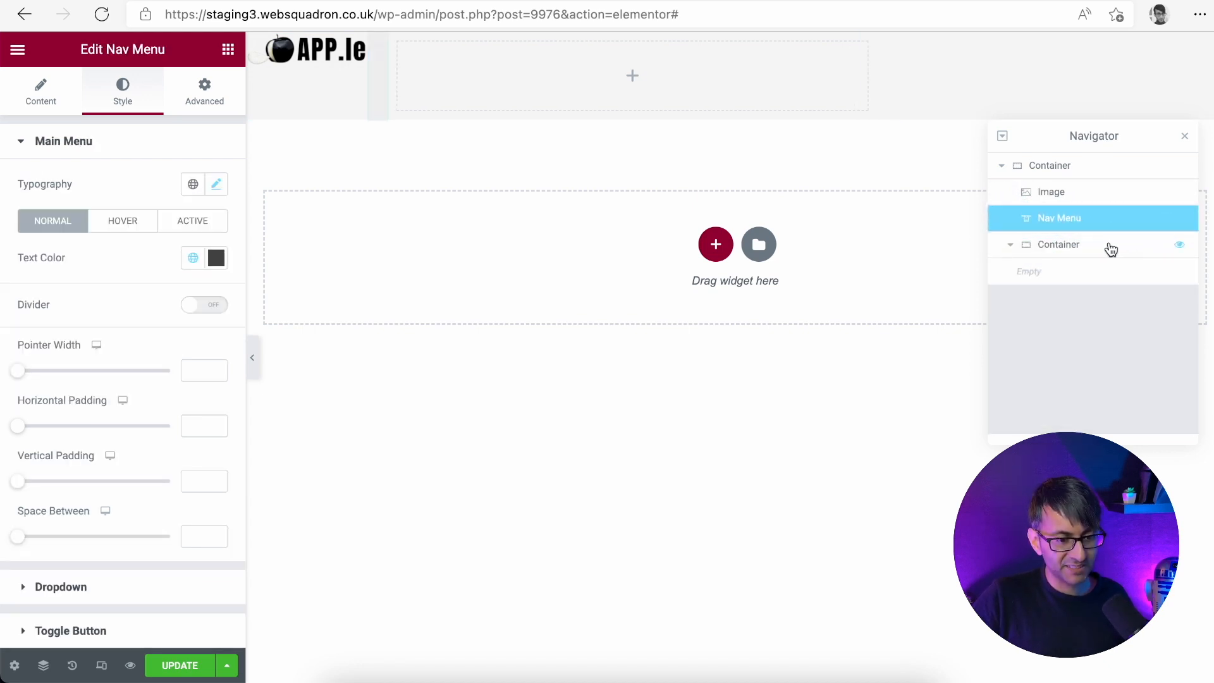
pyautogui.rightClick(1094, 249)
pyautogui.click(1126, 461)
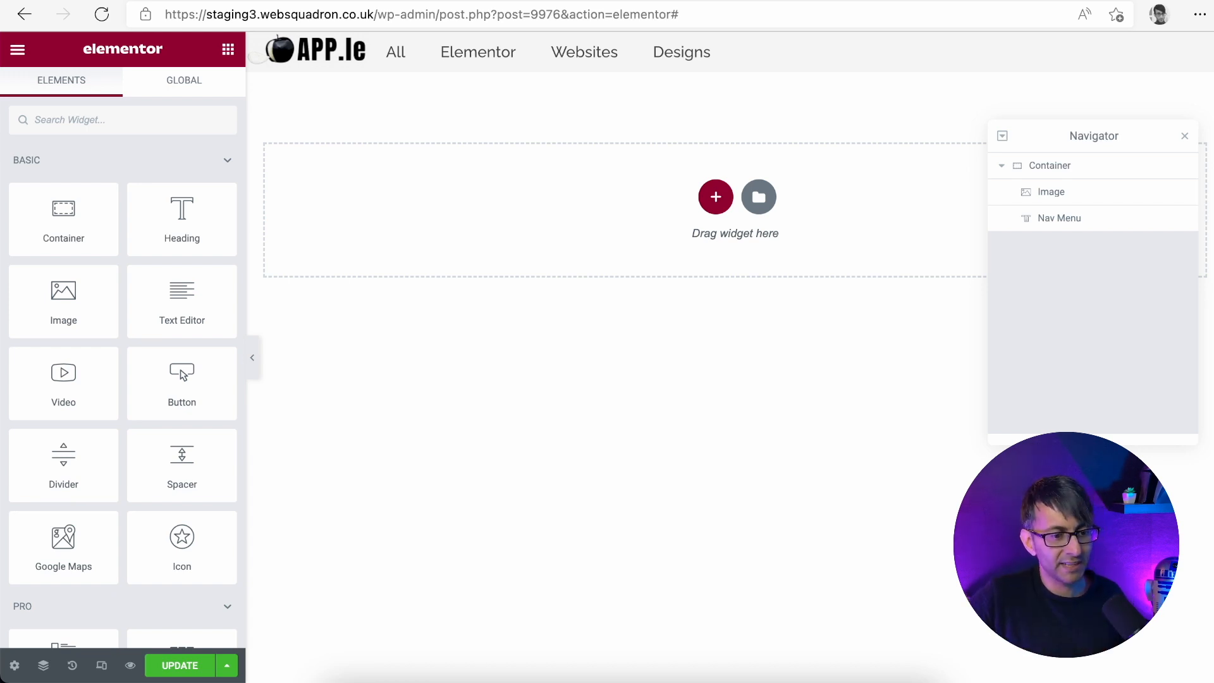
# Set the outer container's Align Items and Justify Content to Center, and preview the header without the editing panel
pyautogui.click(1100, 178)
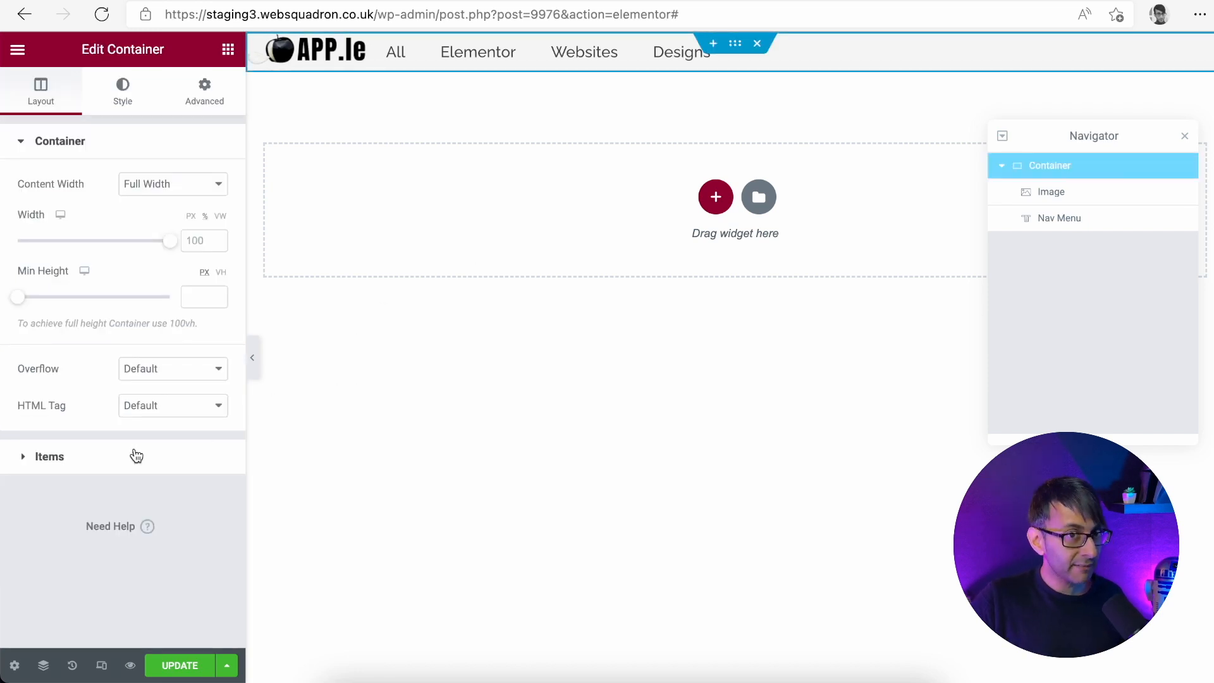
pyautogui.click(134, 452)
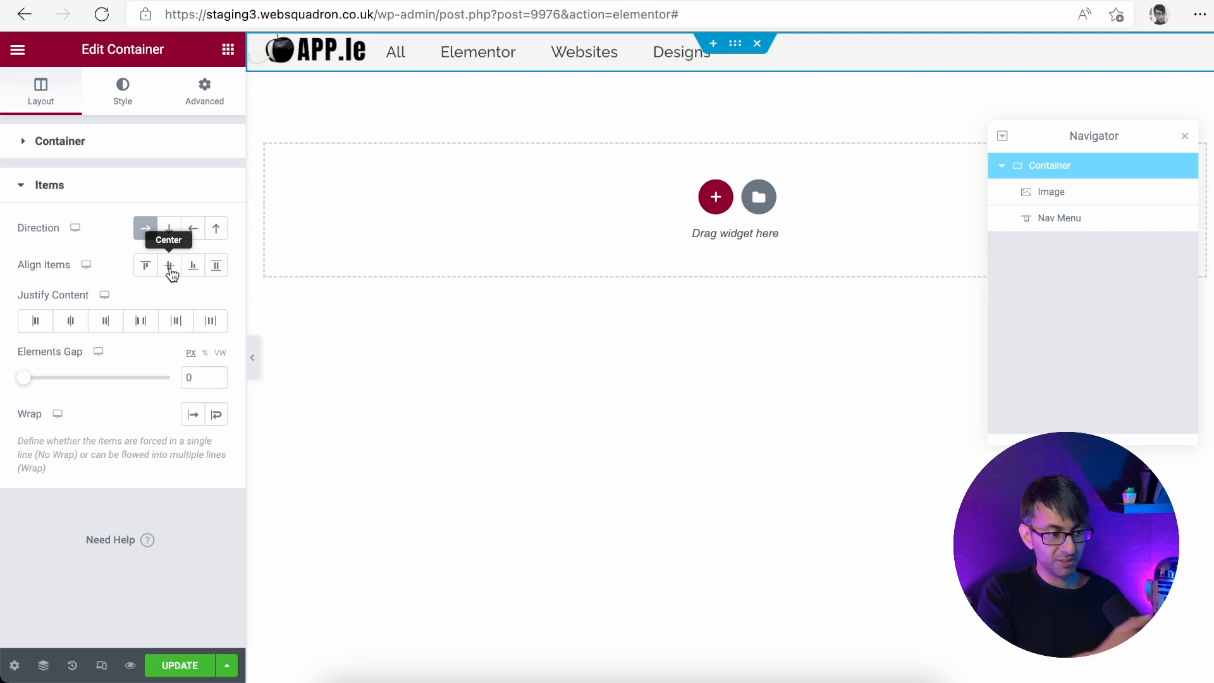
pyautogui.click(170, 270)
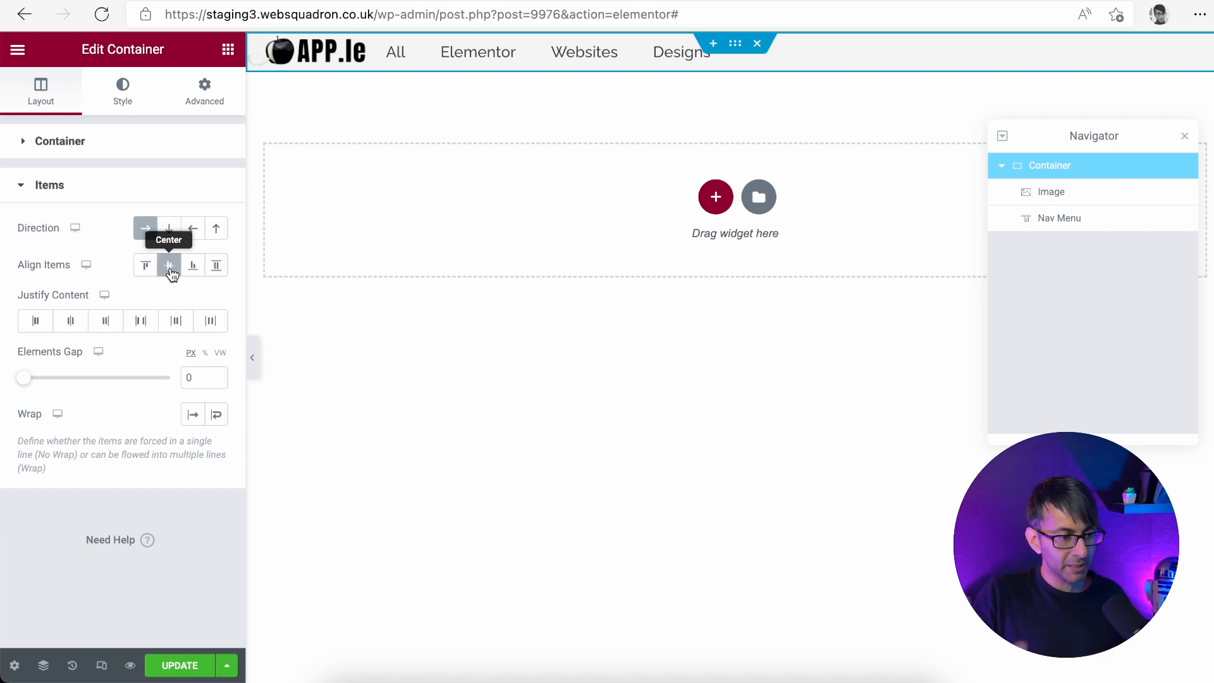
pyautogui.click(149, 268)
pyautogui.click(170, 270)
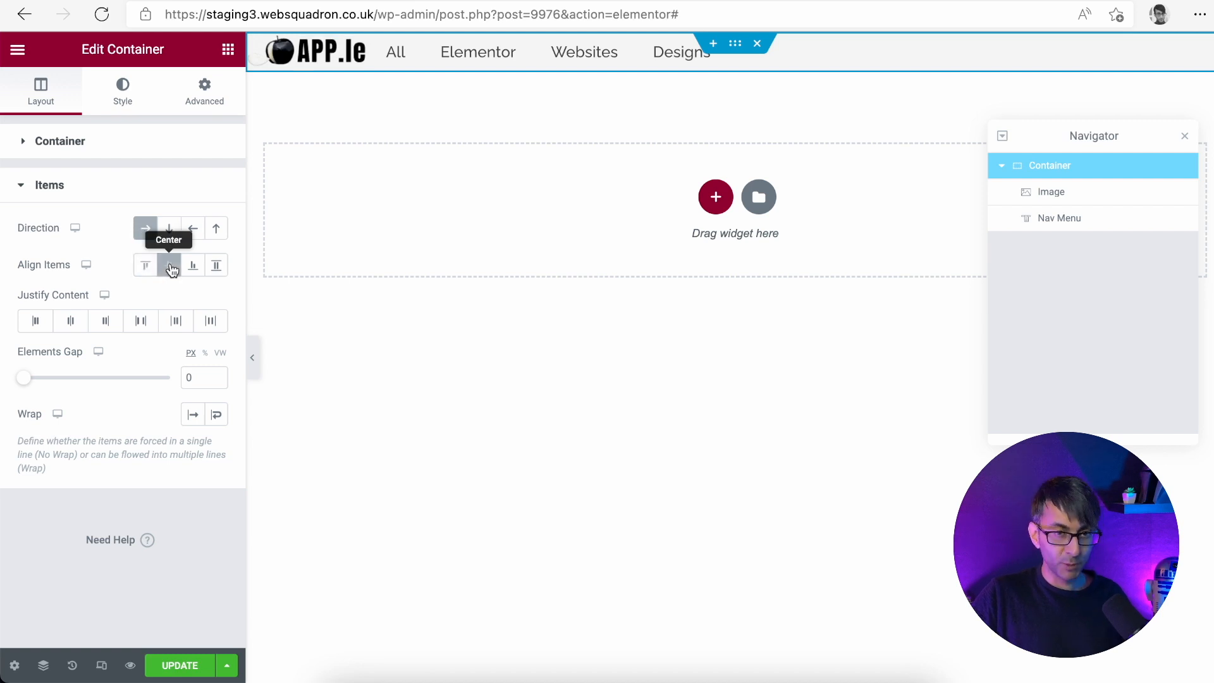
pyautogui.click(70, 322)
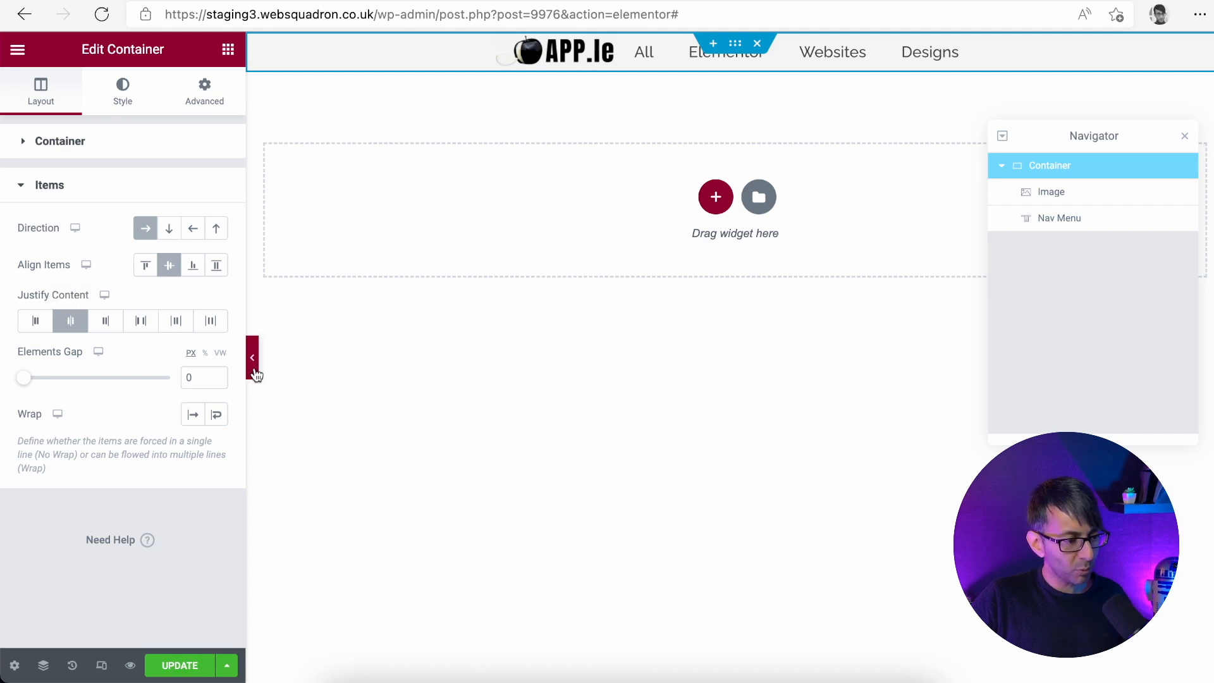
pyautogui.click(254, 370)
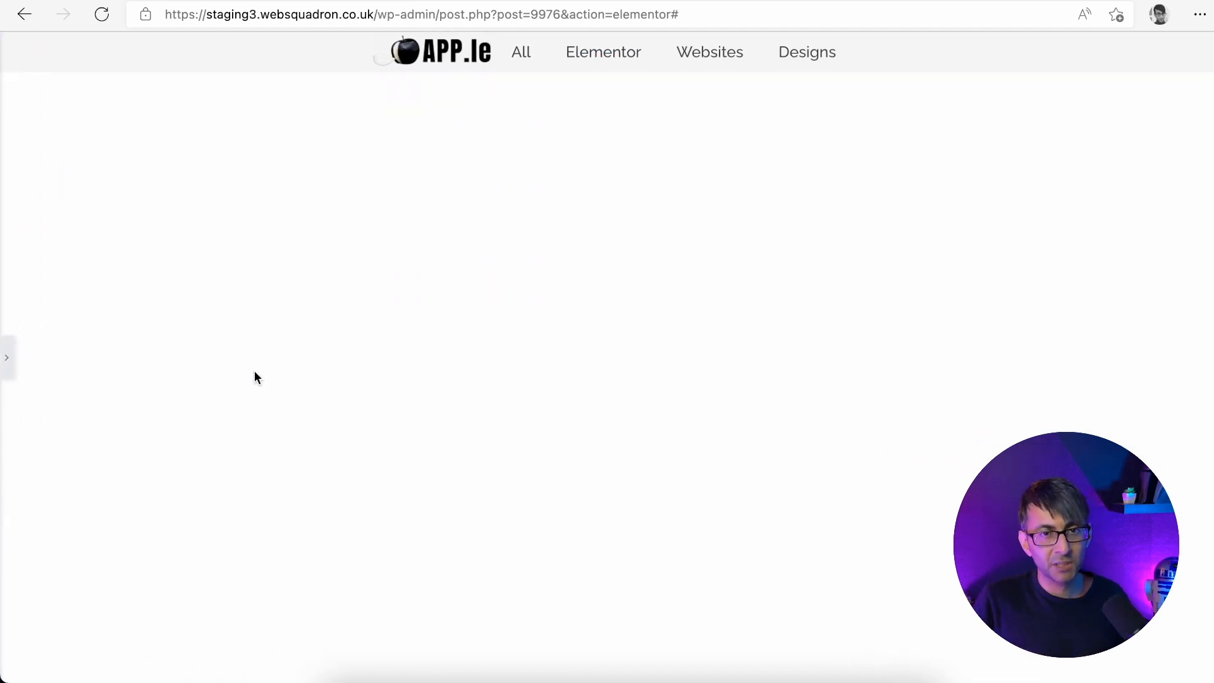
pyautogui.click(7, 358)
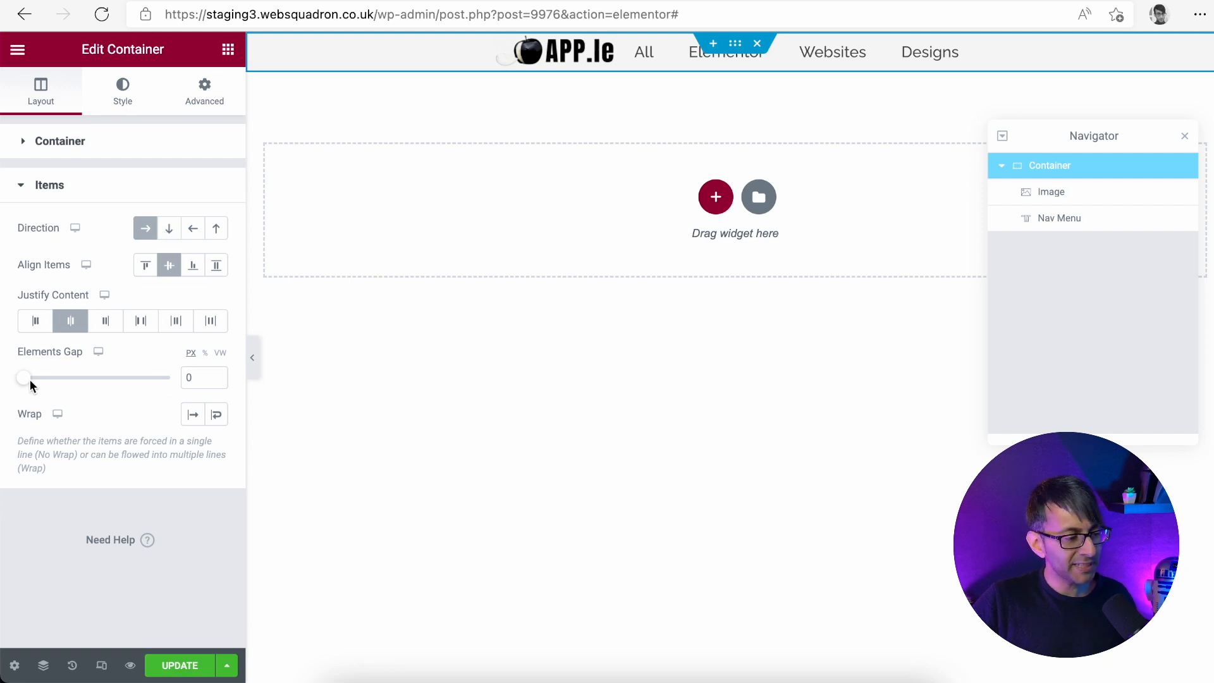
# Set the outer container's Elements Gap to 40 px and preview the spacing between the logo and the menu
pyautogui.moveTo(29, 385)
pyautogui.mouseDown()
pyautogui.moveTo(65, 389)
pyautogui.moveTo(38, 386)
pyautogui.mouseUp()
pyautogui.doubleClick(193, 378)
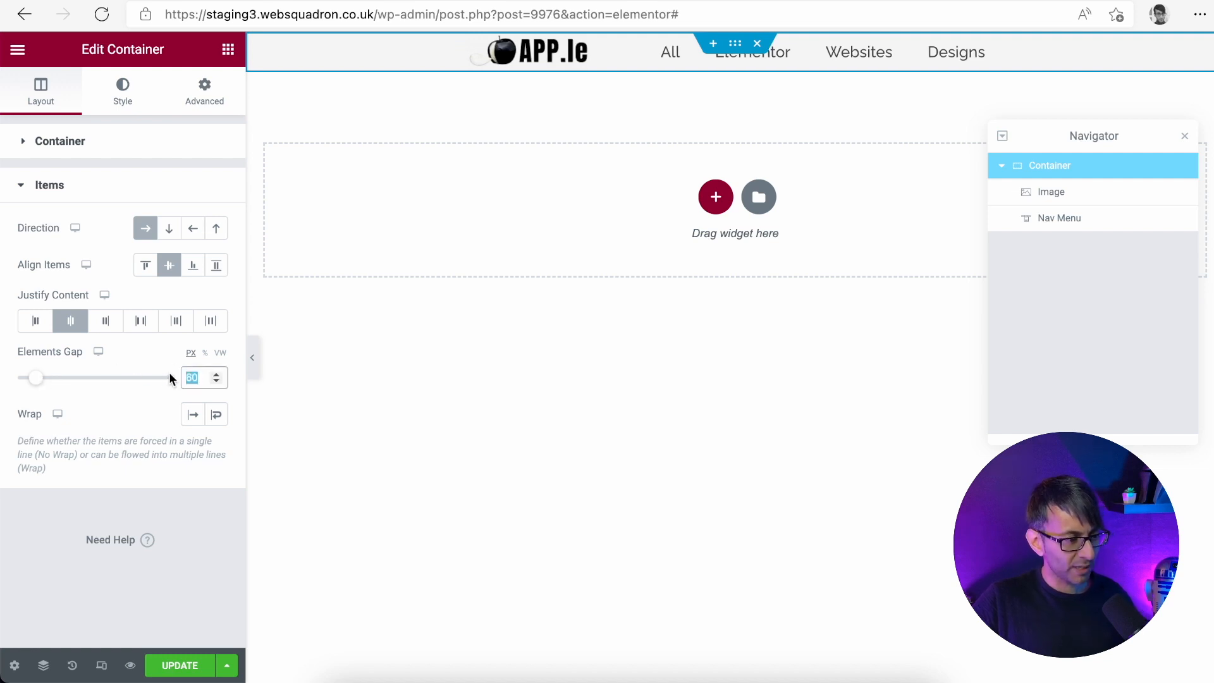
pyautogui.write('40')
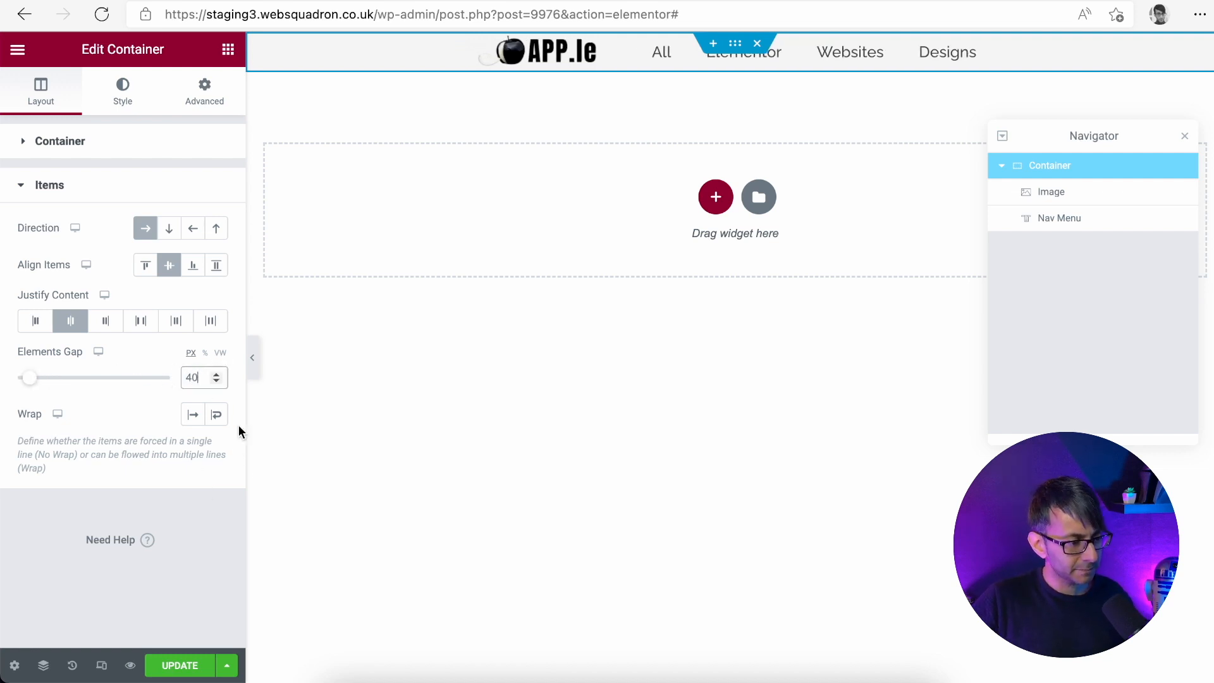
pyautogui.click(252, 373)
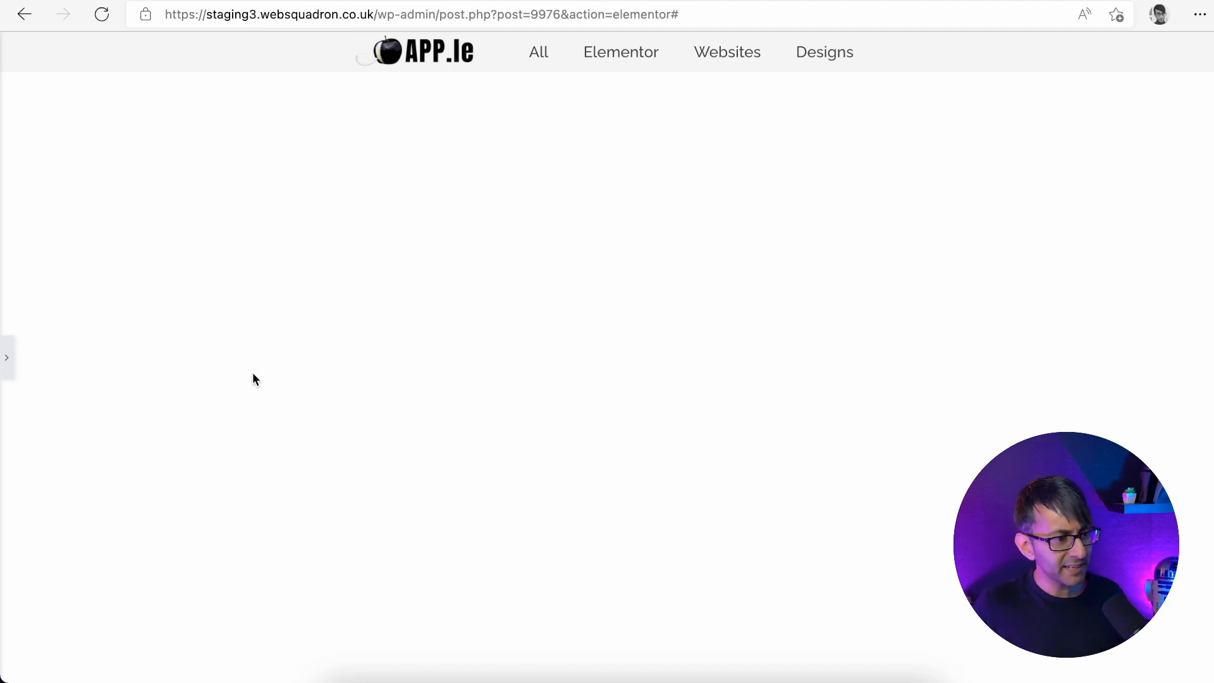
pyautogui.click(8, 373)
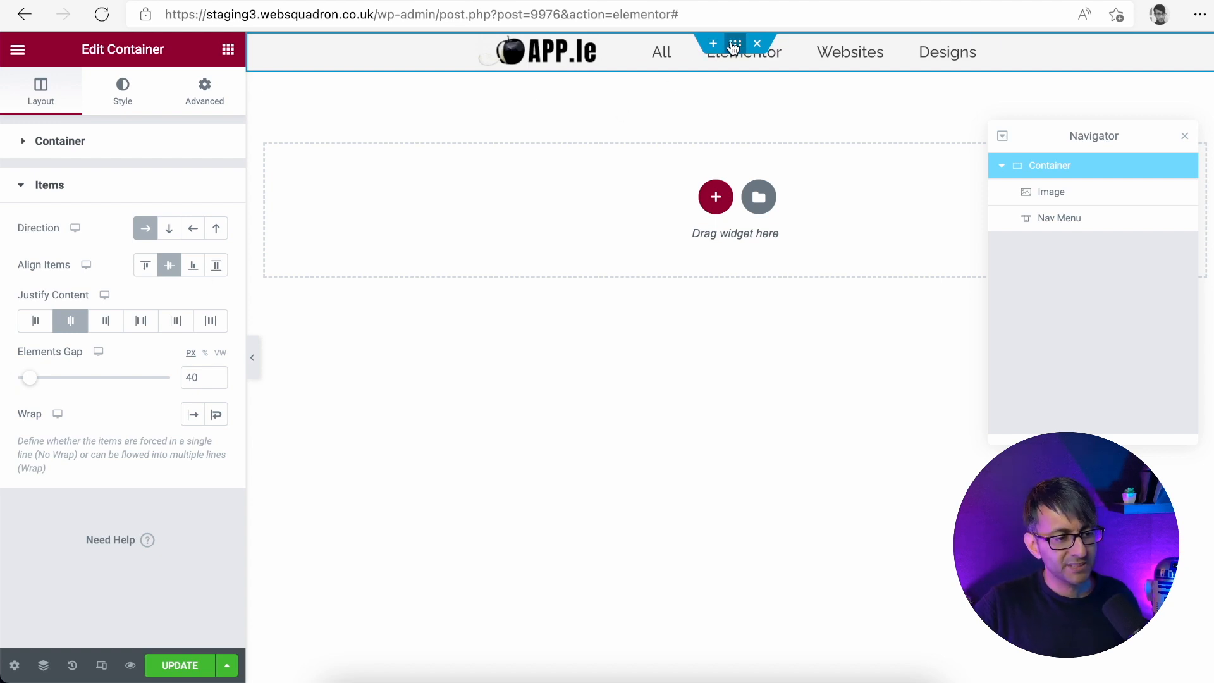
# Unlink the outer container's margin and padding values, set its top and bottom padding to 5 px, and preview the header
pyautogui.click(217, 98)
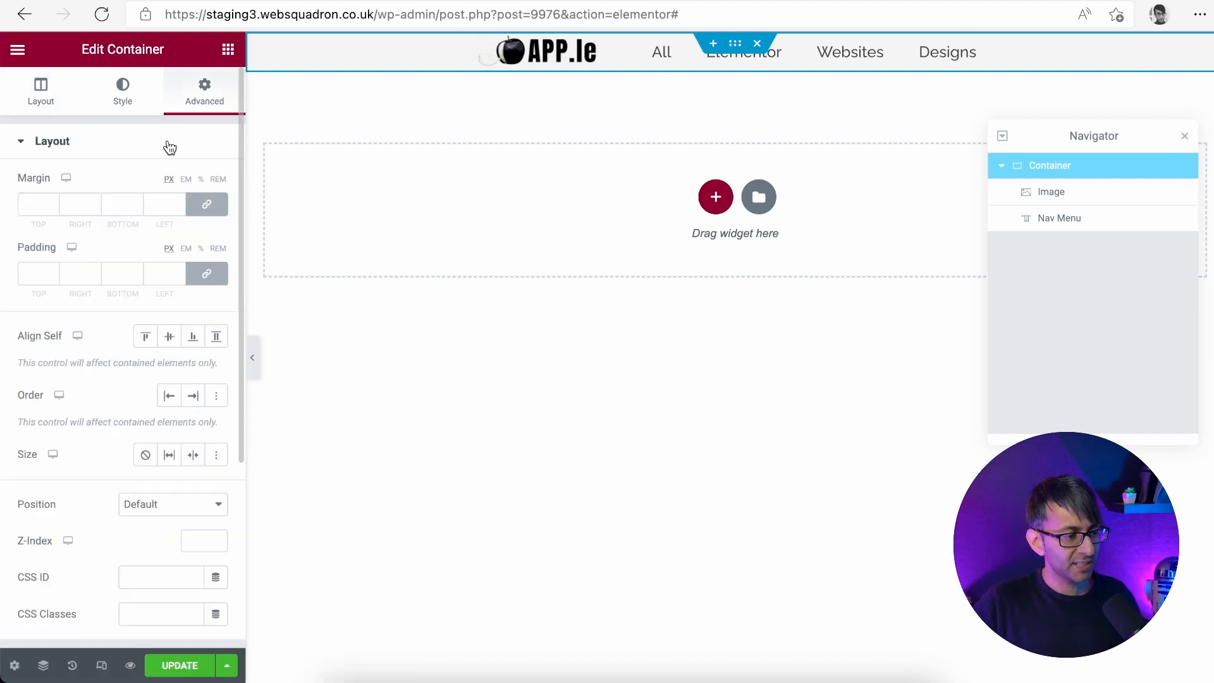
pyautogui.click(206, 203)
pyautogui.click(205, 270)
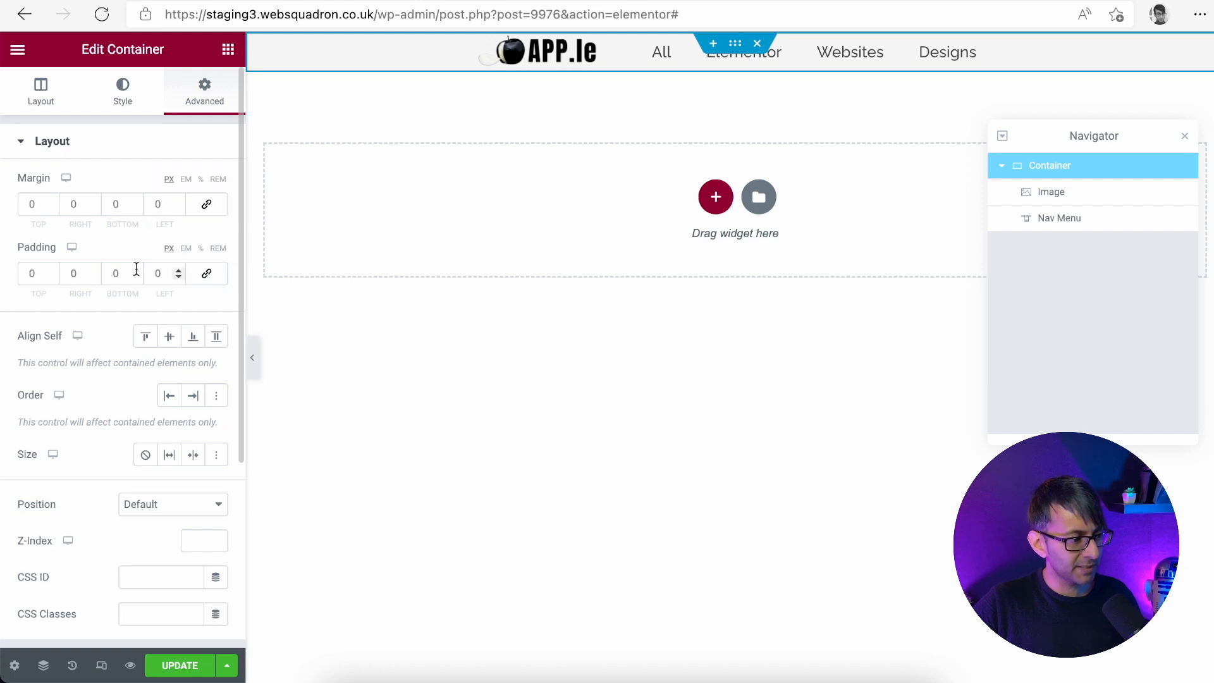
pyautogui.moveTo(36, 271); pyautogui.dragTo(22, 272)
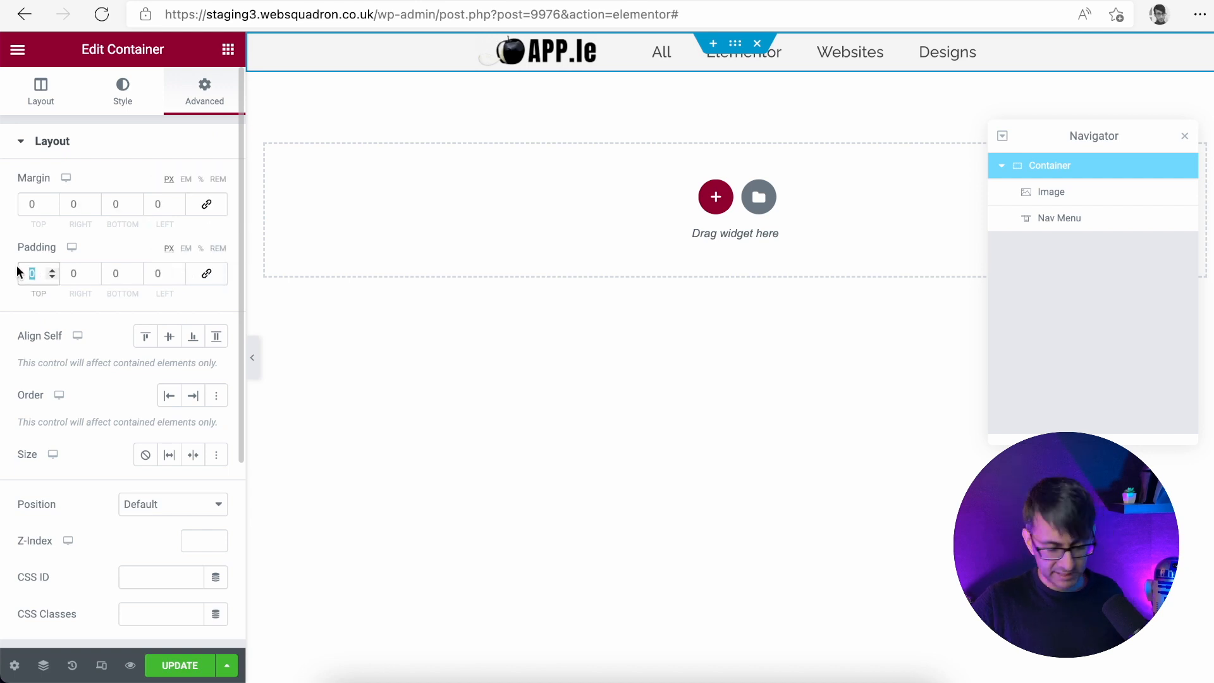
pyautogui.write('5')
pyautogui.press('Tab')
pyautogui.press('Tab')
pyautogui.write('5')
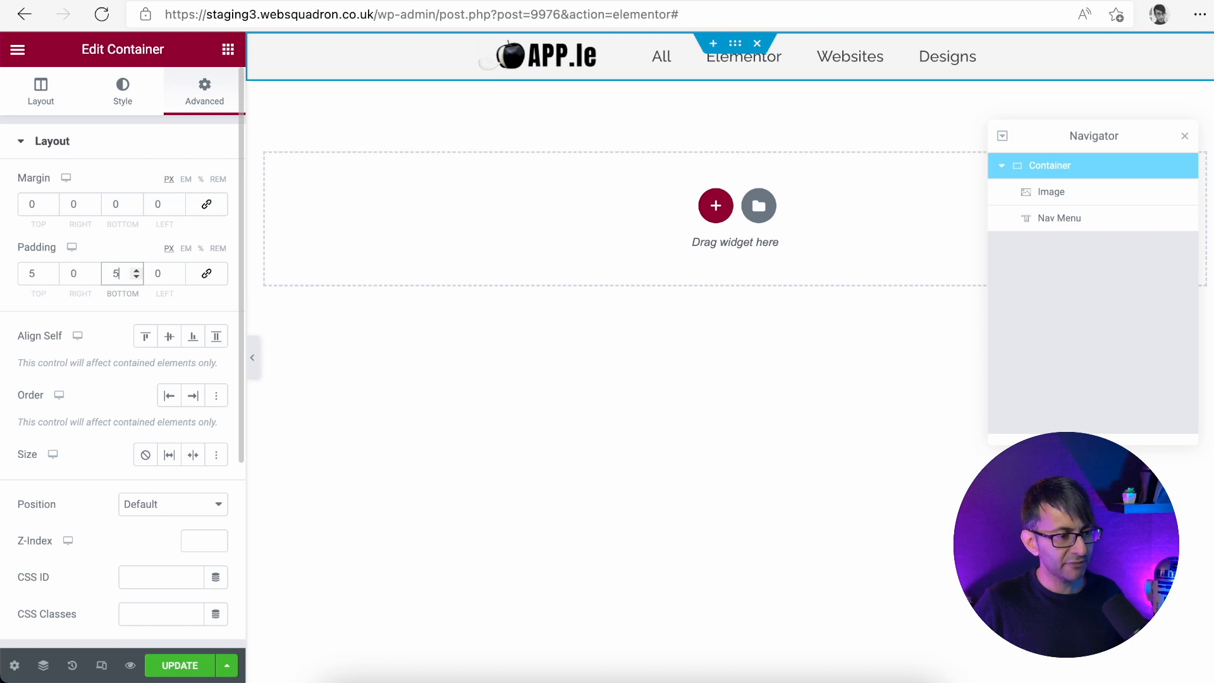
pyautogui.click(252, 357)
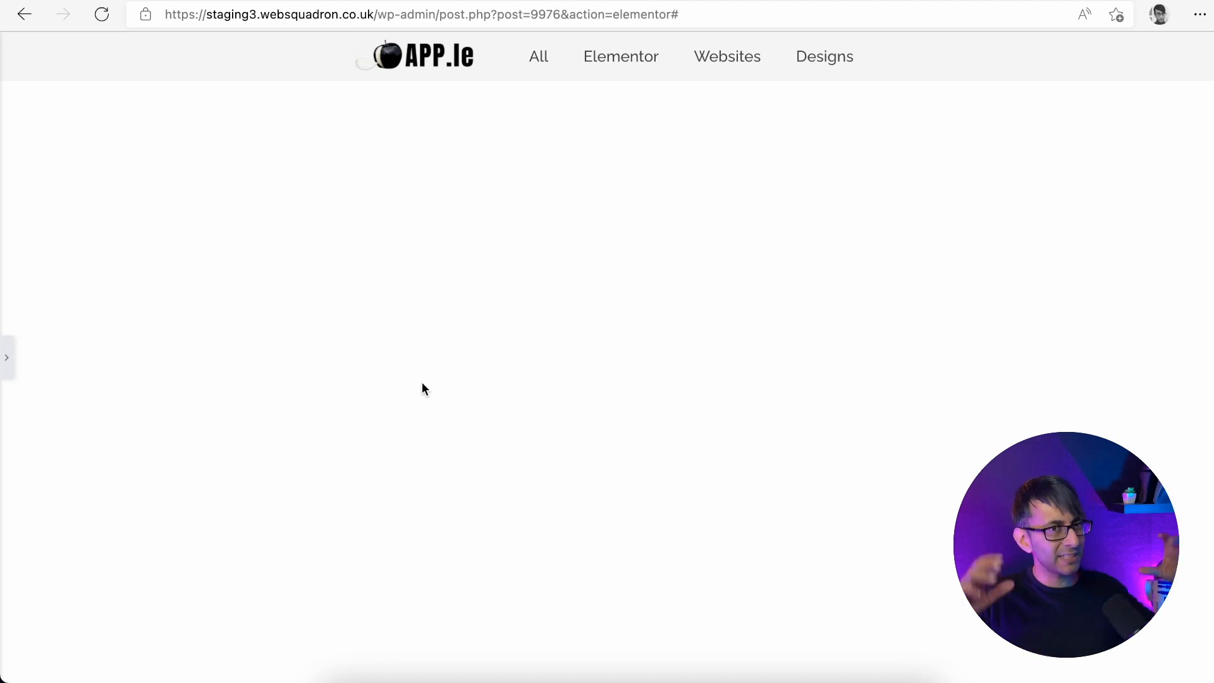
pyautogui.click(6, 358)
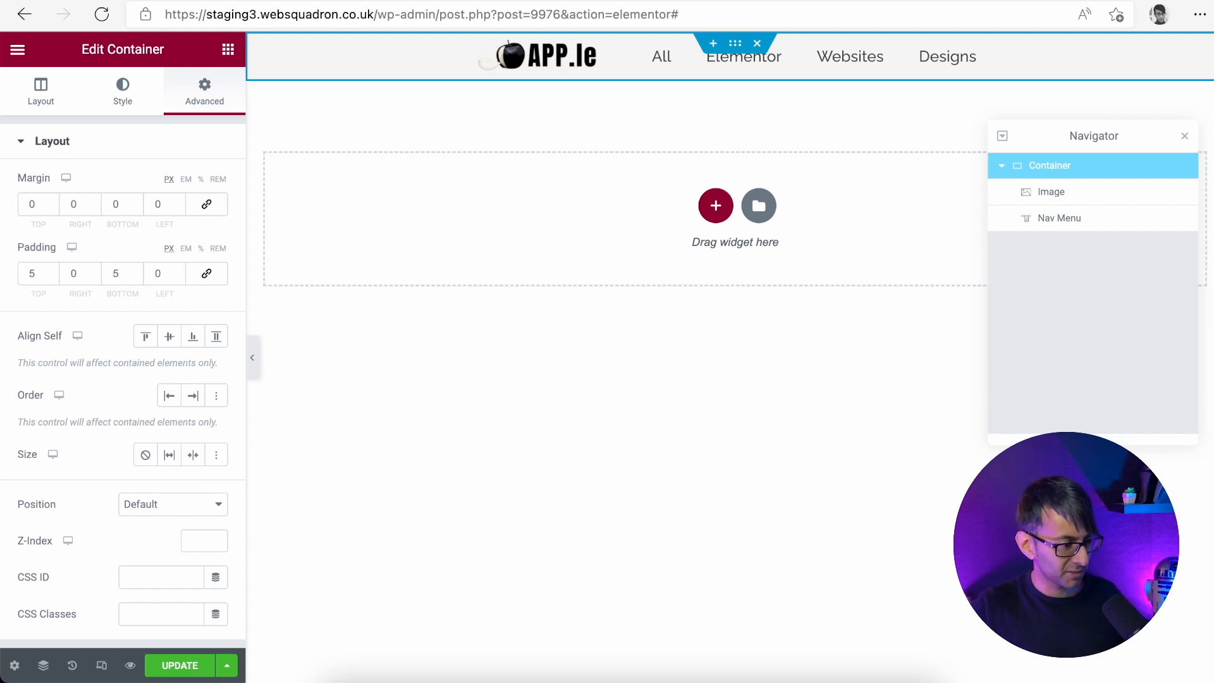
# Switch to the mobile view and give the Nav Menu's toggle button the global Primary colour as its background
pyautogui.click(102, 666)
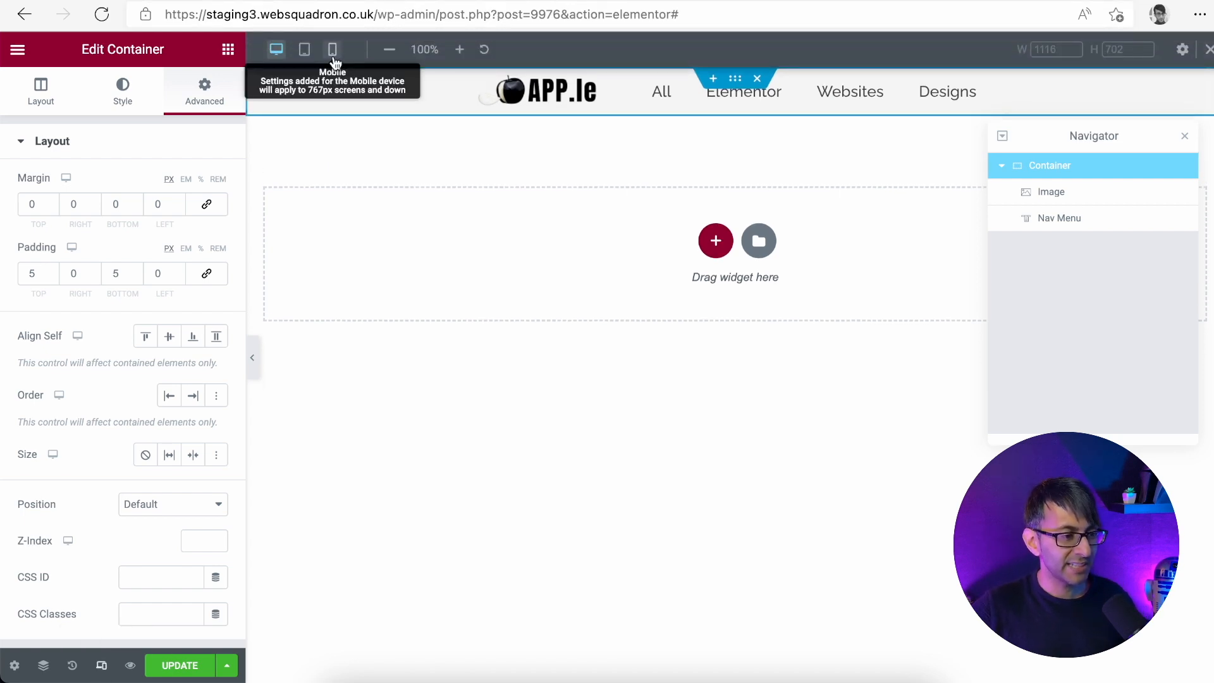
pyautogui.click(333, 51)
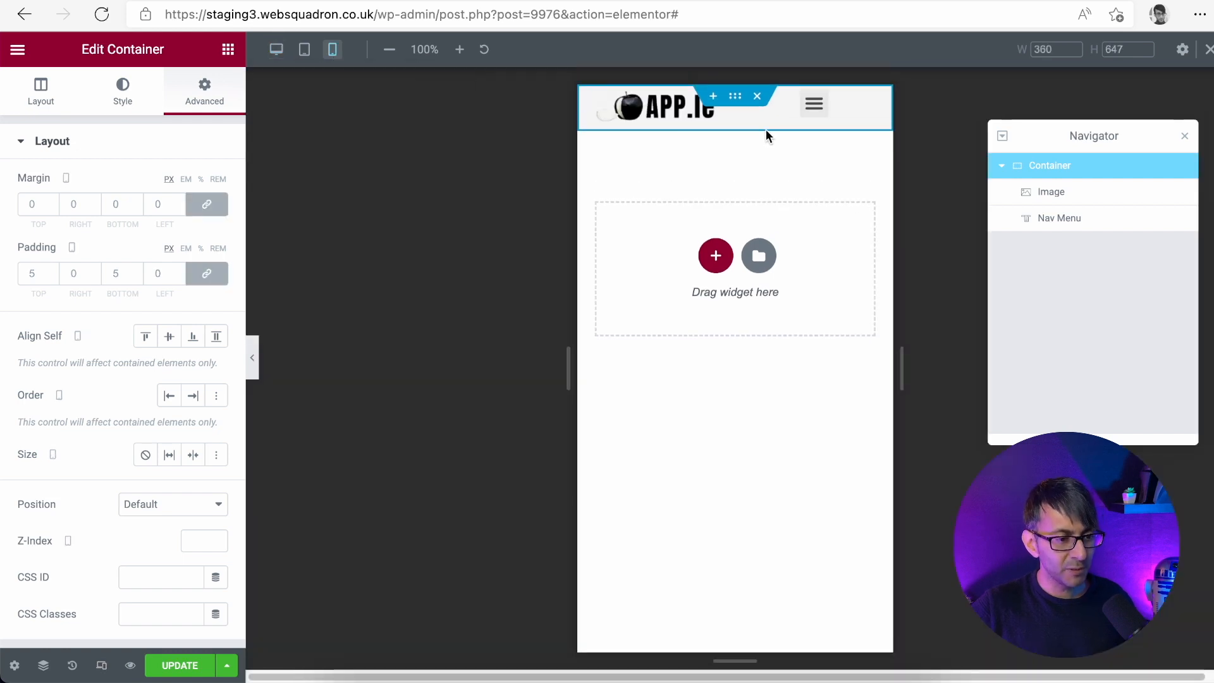
pyautogui.click(1095, 218)
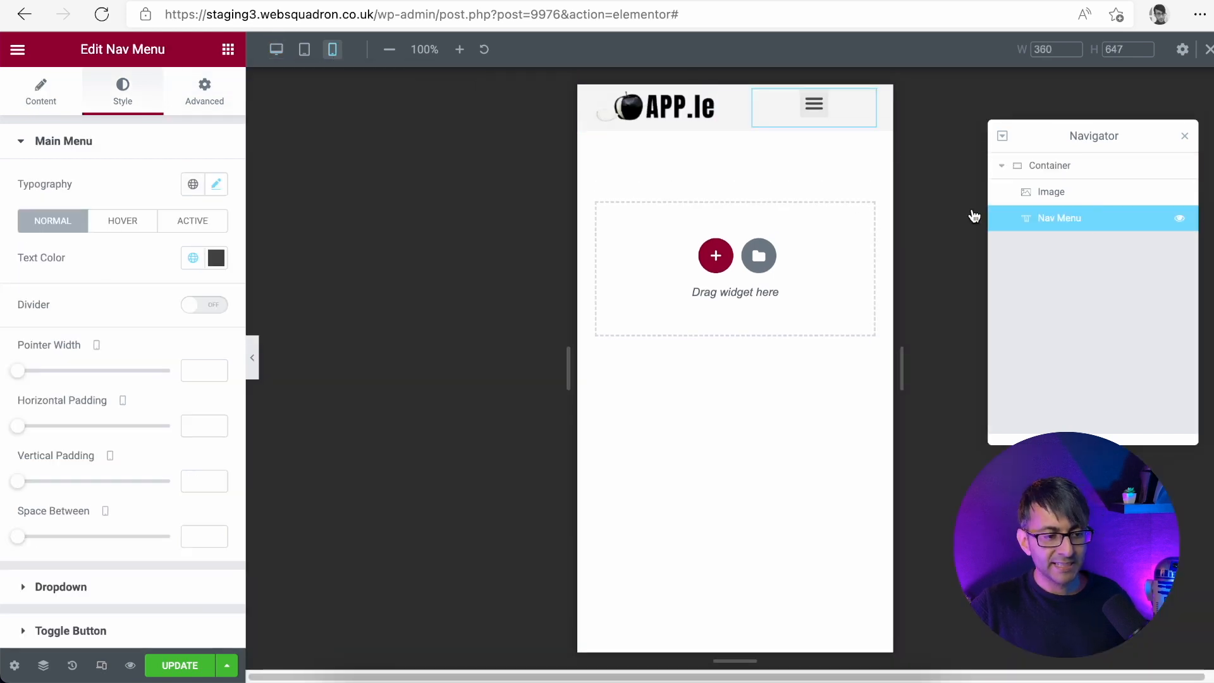
pyautogui.click(110, 635)
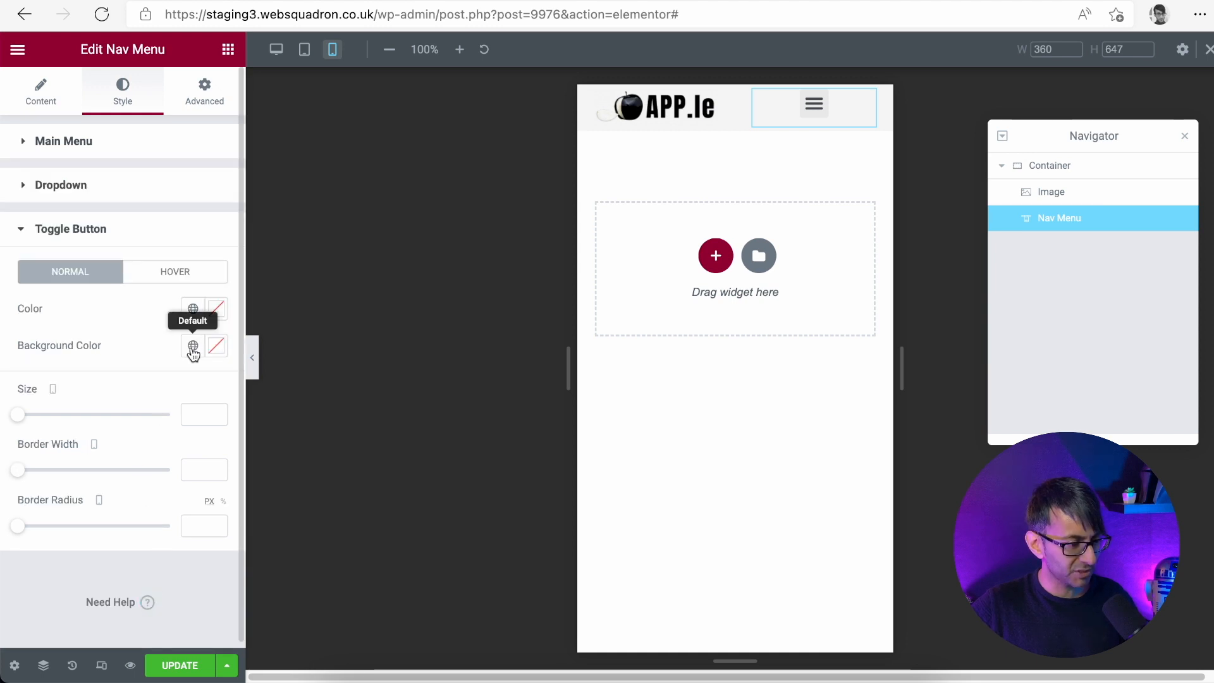
pyautogui.click(193, 345)
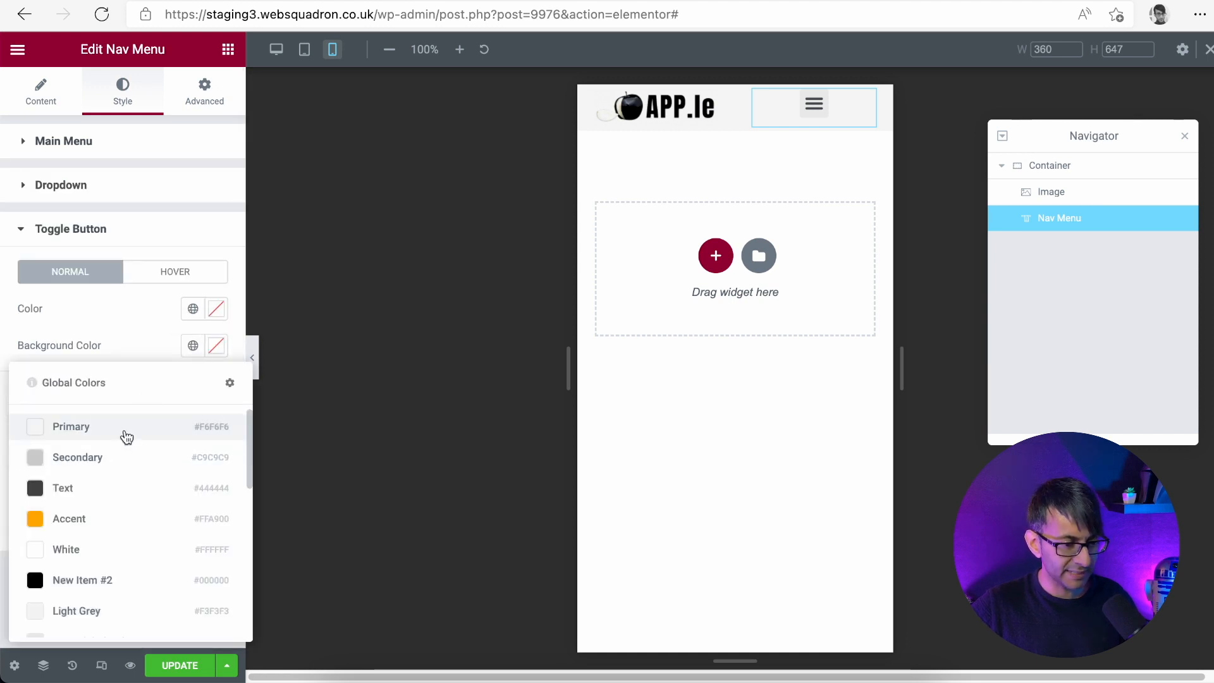
pyautogui.click(126, 437)
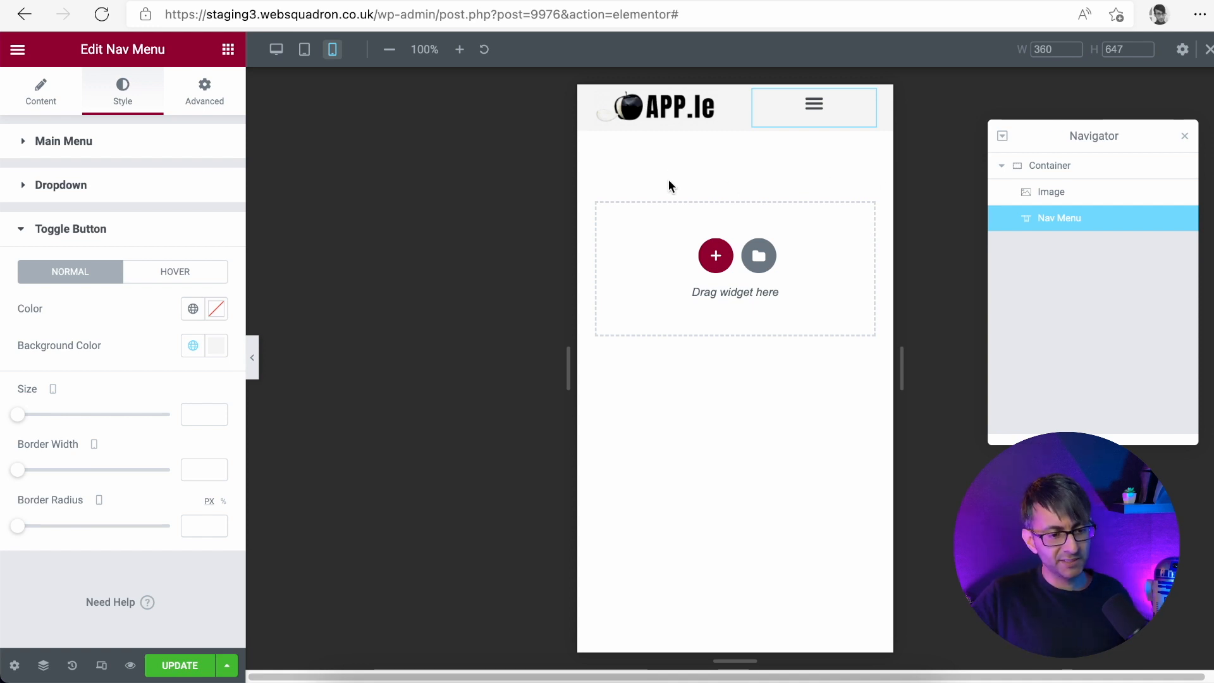
# Review the logo image's mobile style settings and set the outer container's mobile Align Items to Center
pyautogui.click(1111, 193)
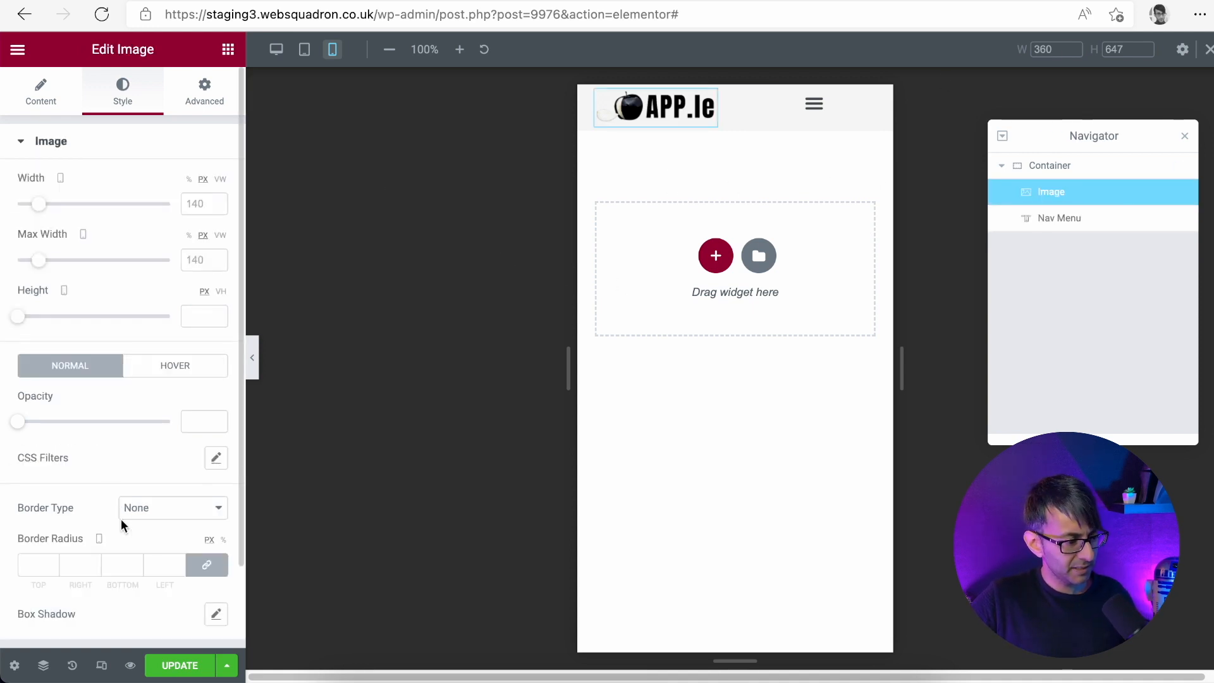
pyautogui.scroll(-1, 120, 519)
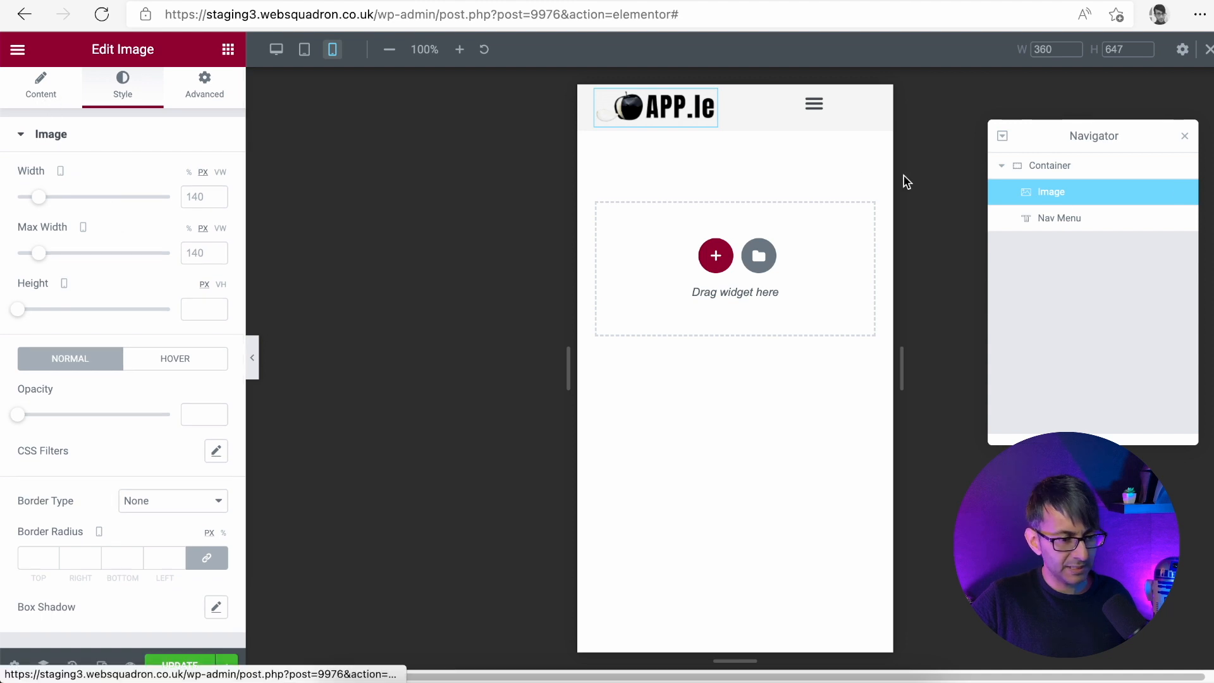
pyautogui.click(1085, 179)
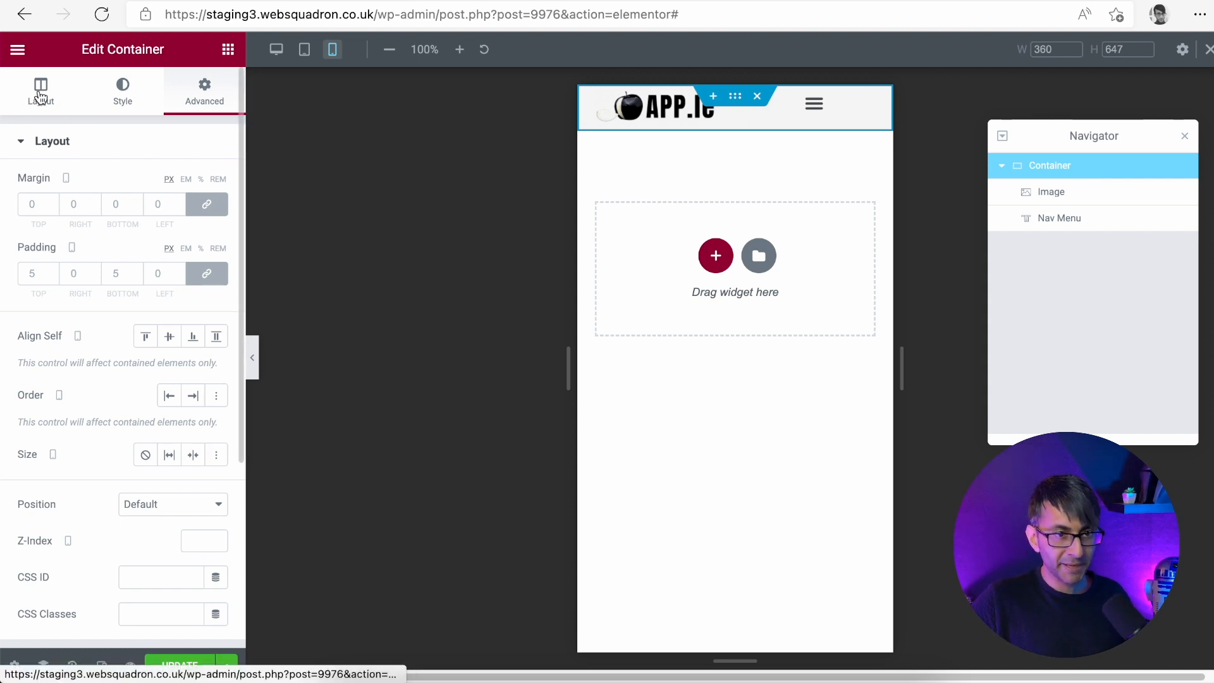
pyautogui.click(21, 98)
pyautogui.click(117, 456)
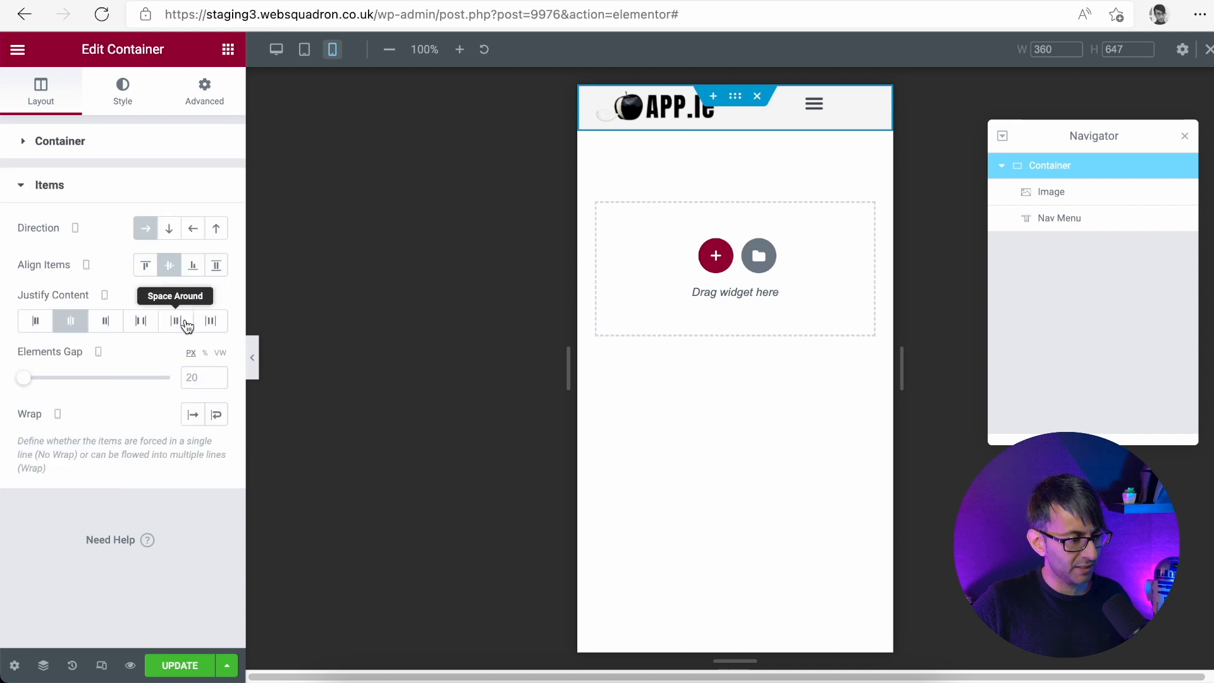
pyautogui.click(171, 265)
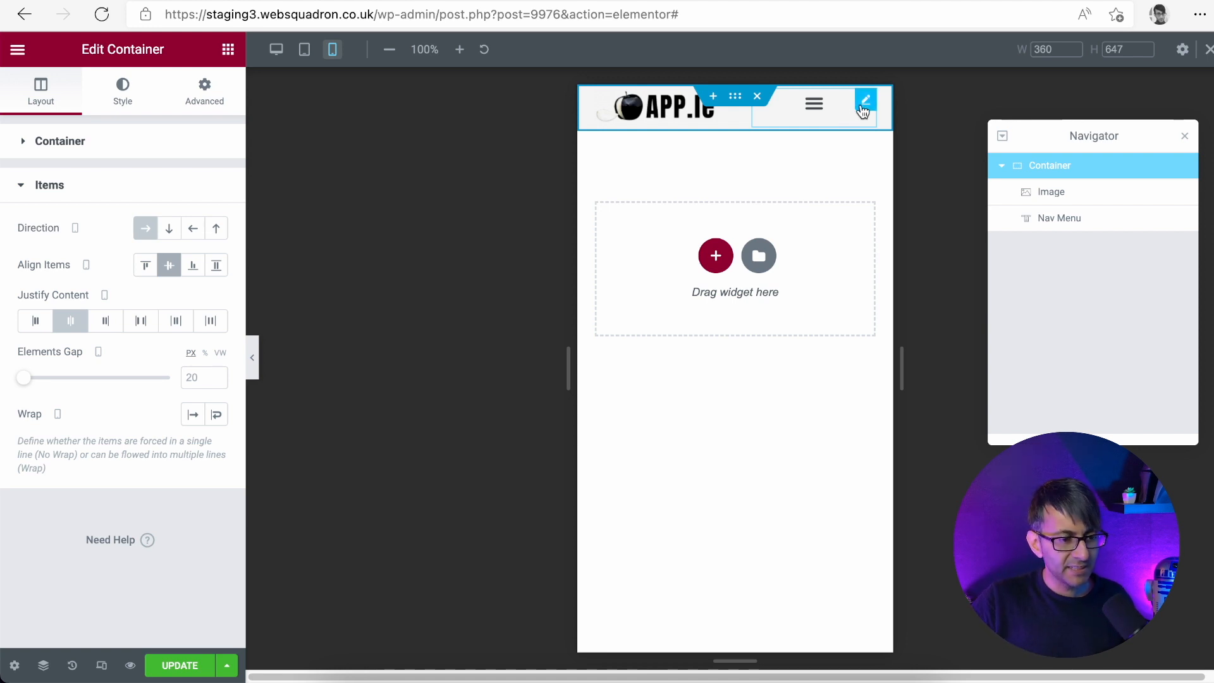
# Compare the Nav Menu's Align Self options in the mobile view and settle on Flex Start
pyautogui.click(867, 102)
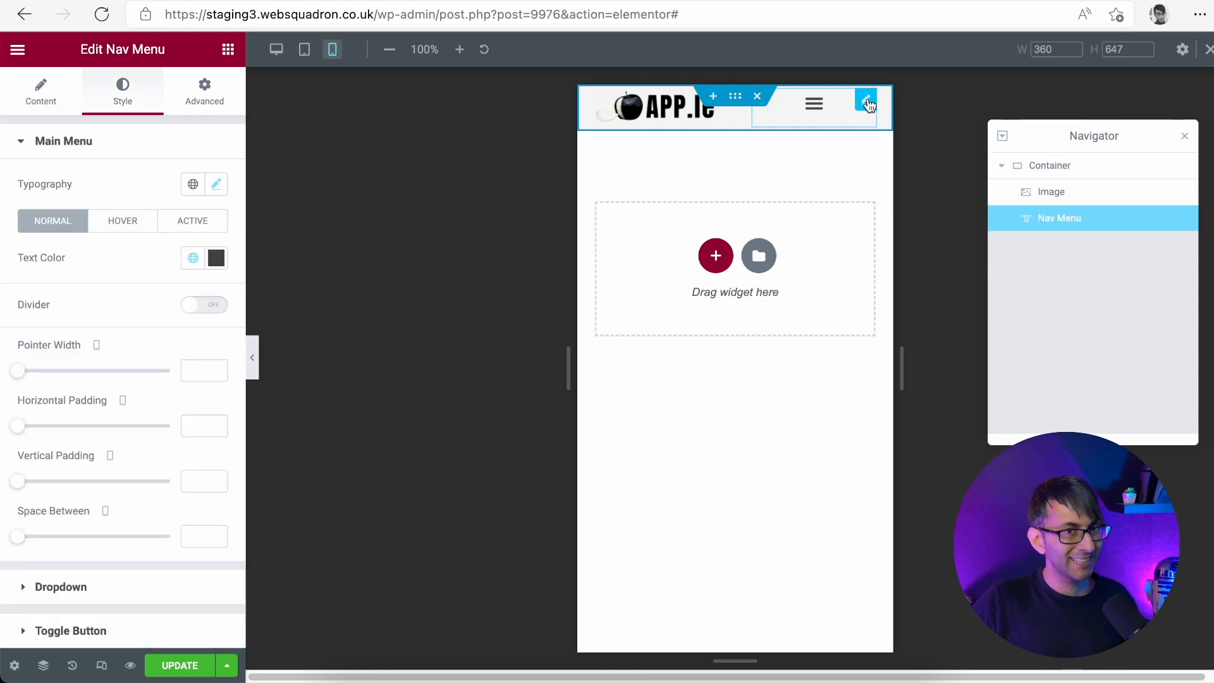
pyautogui.click(209, 100)
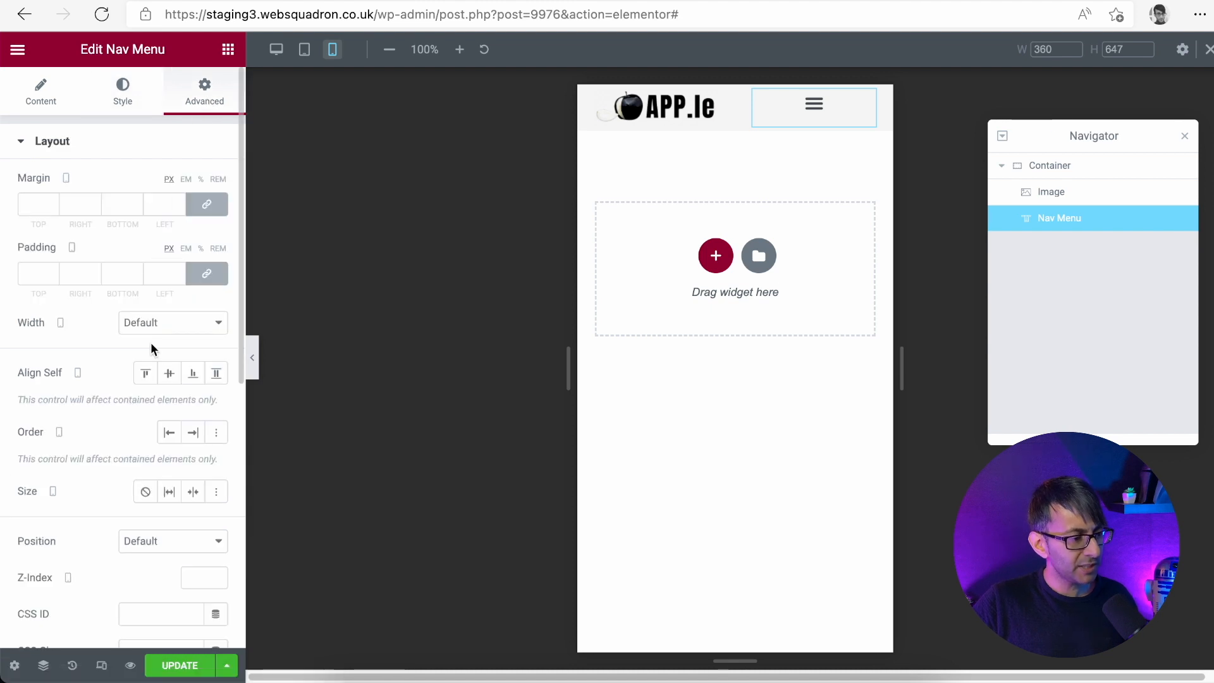
pyautogui.click(146, 377)
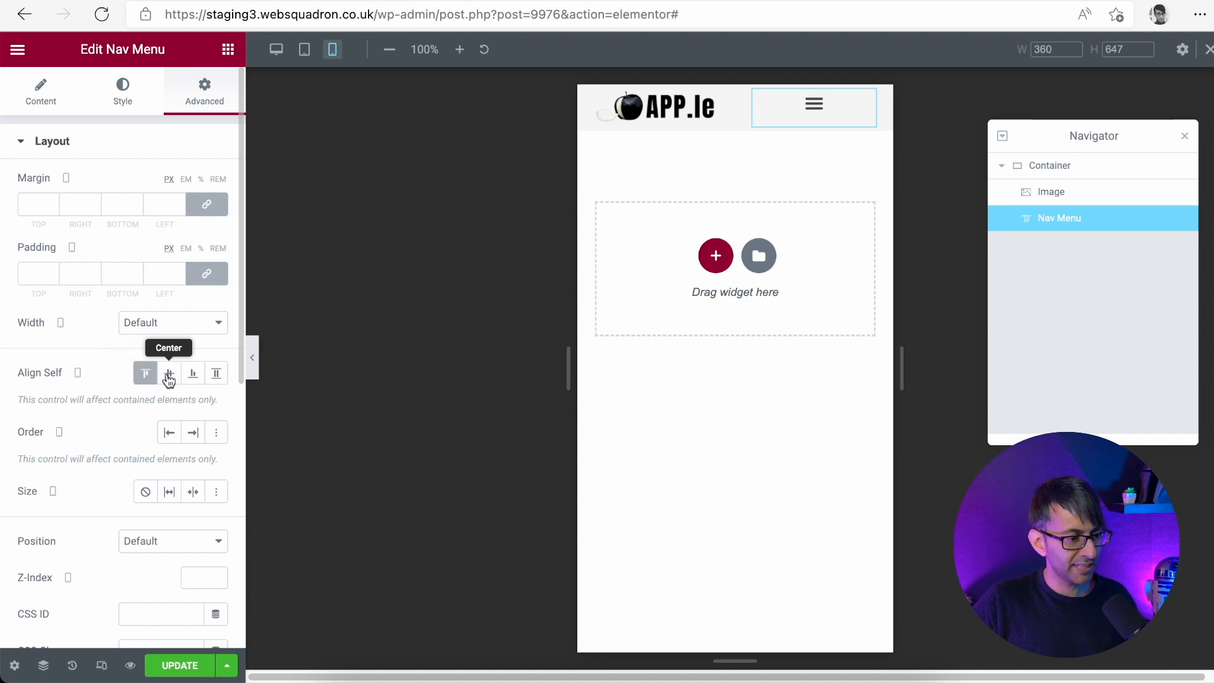
pyautogui.click(167, 378)
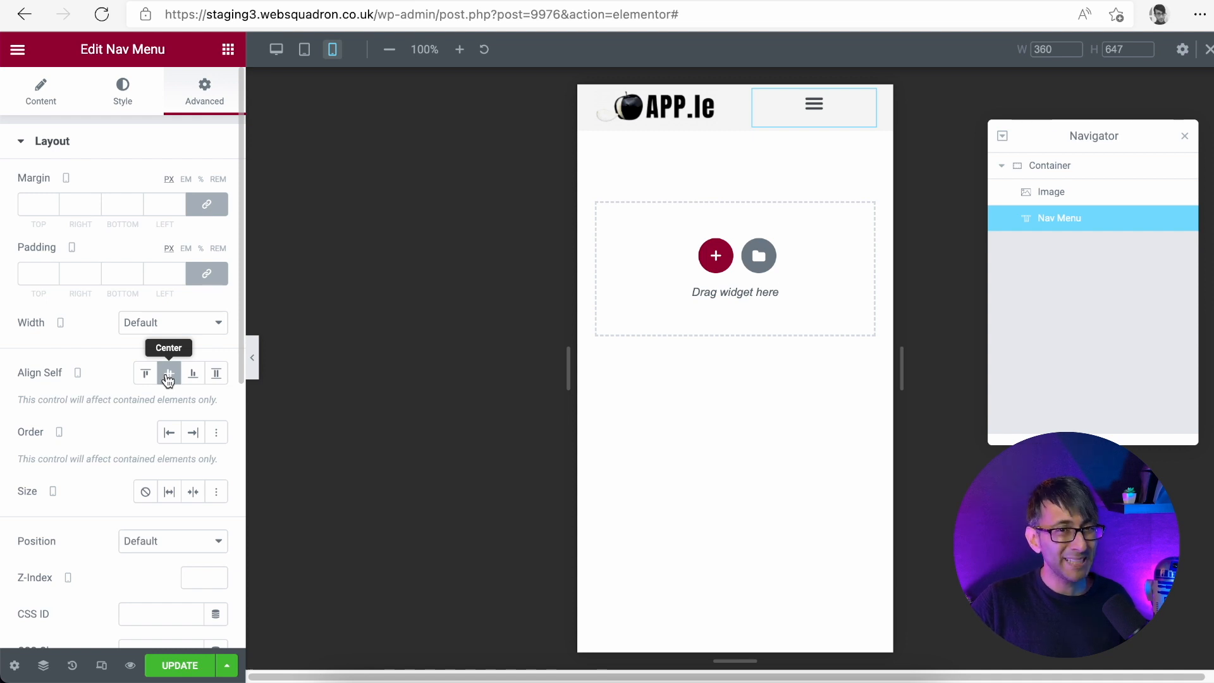
pyautogui.click(191, 377)
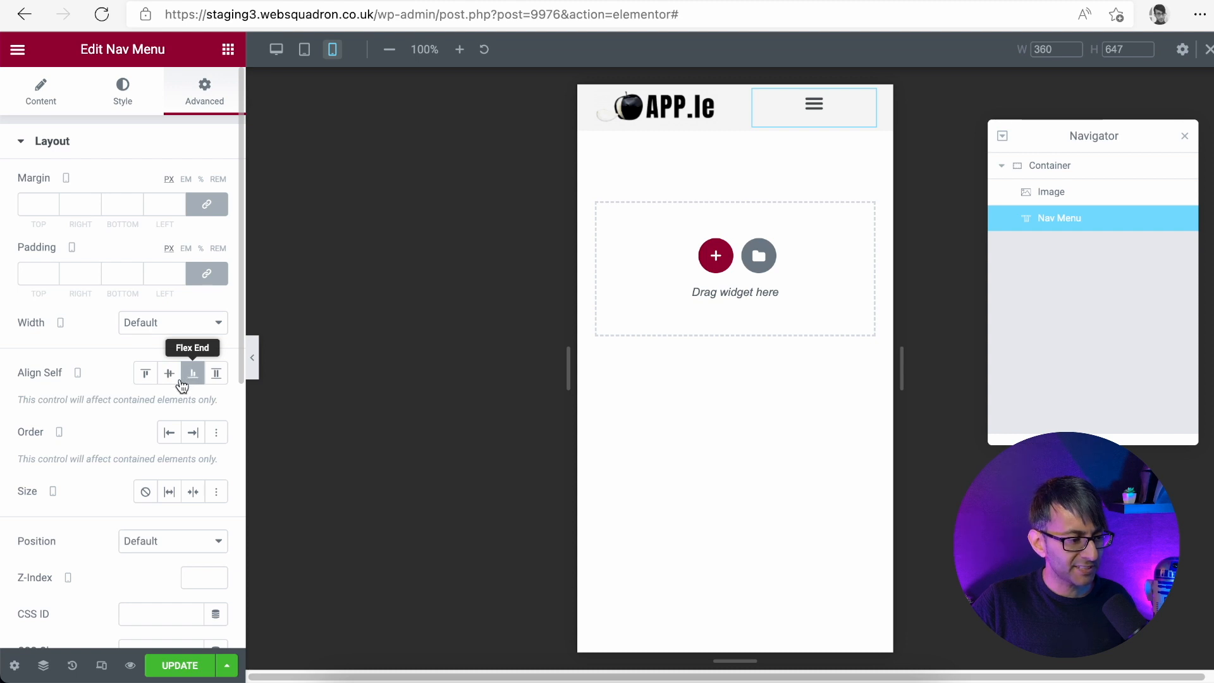
pyautogui.click(214, 374)
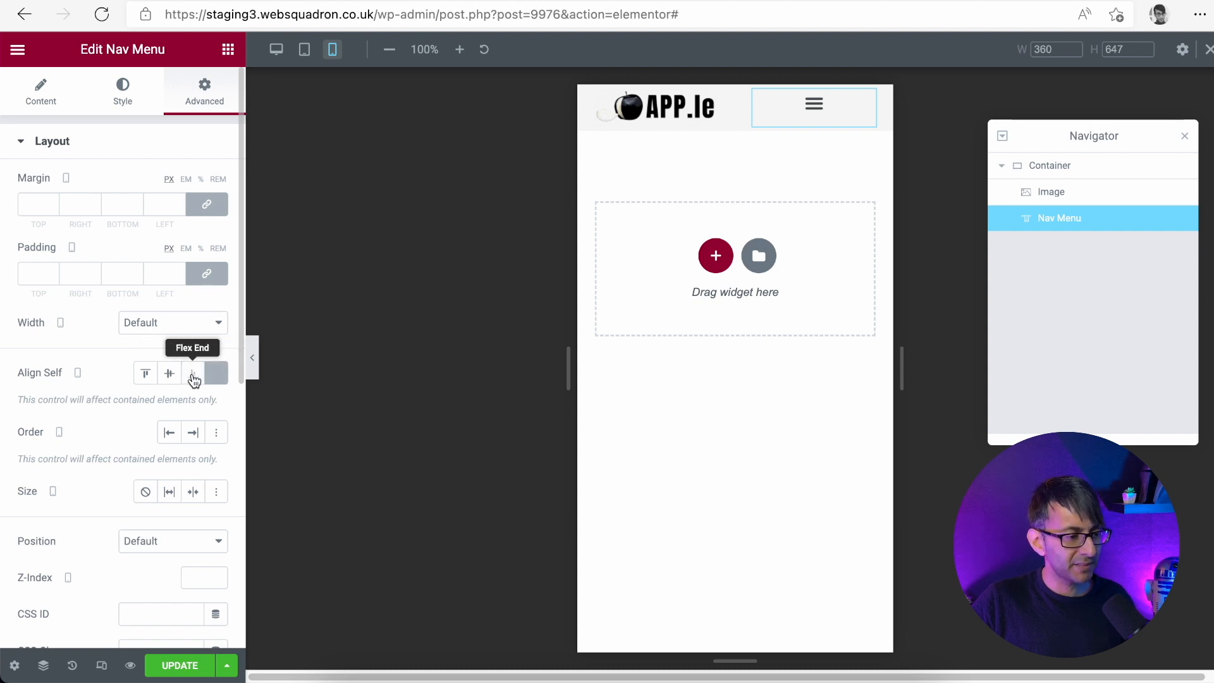
pyautogui.click(145, 374)
# Set the Nav Menu's mobile margin to 7 px top and -7 px bottom, and preview the header with its hamburger menu
pyautogui.doubleClick(31, 203)
pyautogui.write('7')
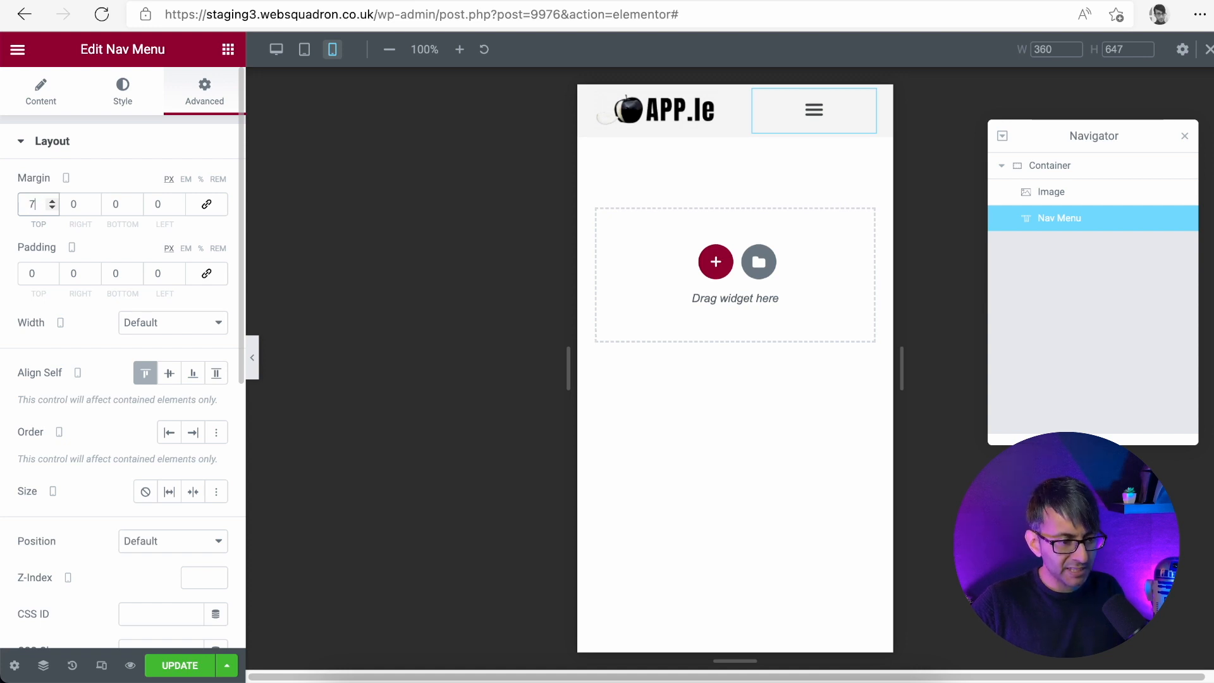
pyautogui.doubleClick(132, 208)
pyautogui.write('-7')
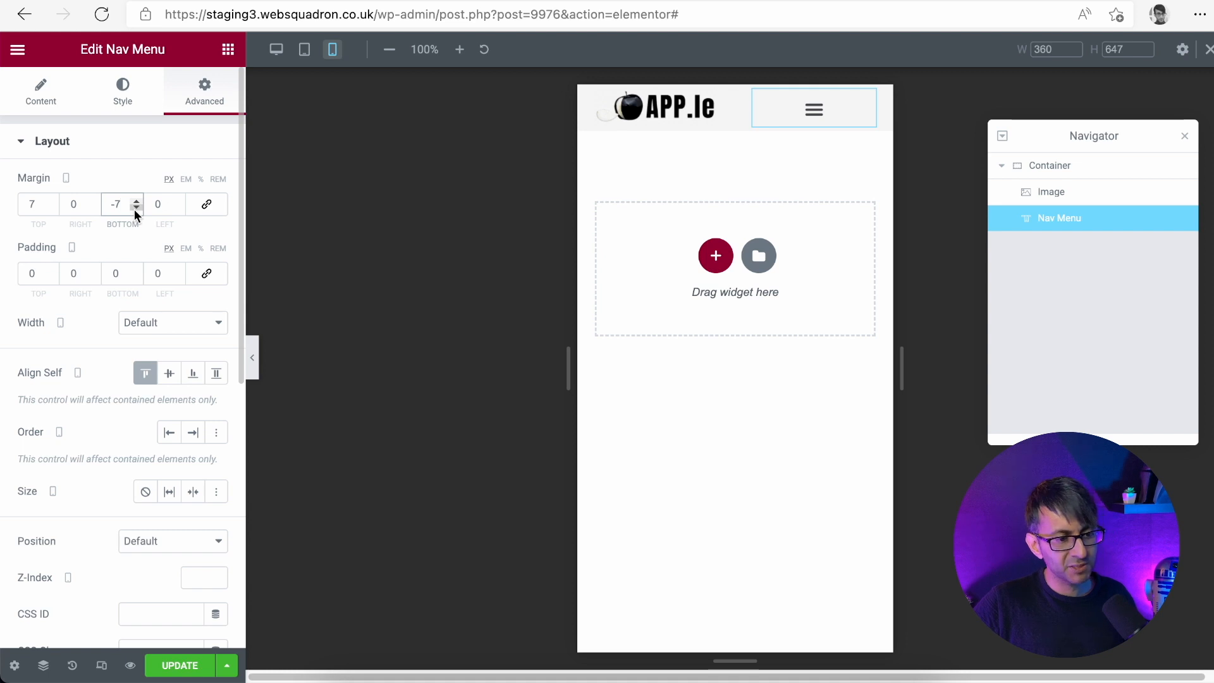
pyautogui.click(256, 377)
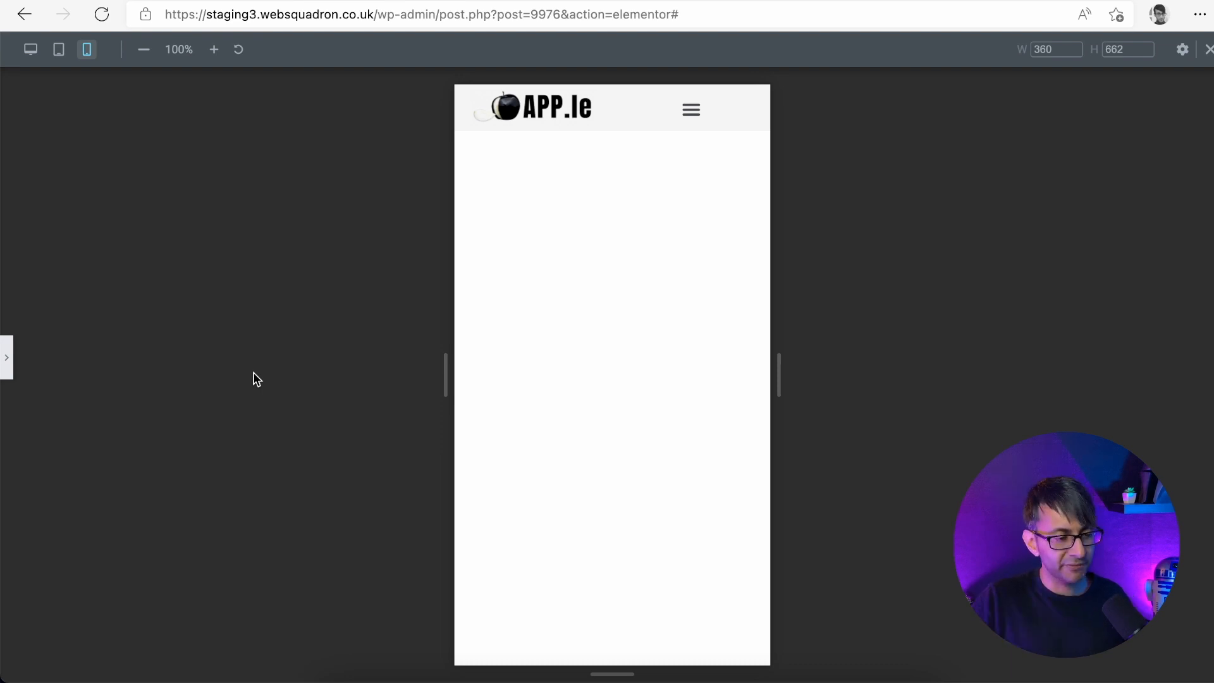
pyautogui.click(689, 117)
pyautogui.click(689, 116)
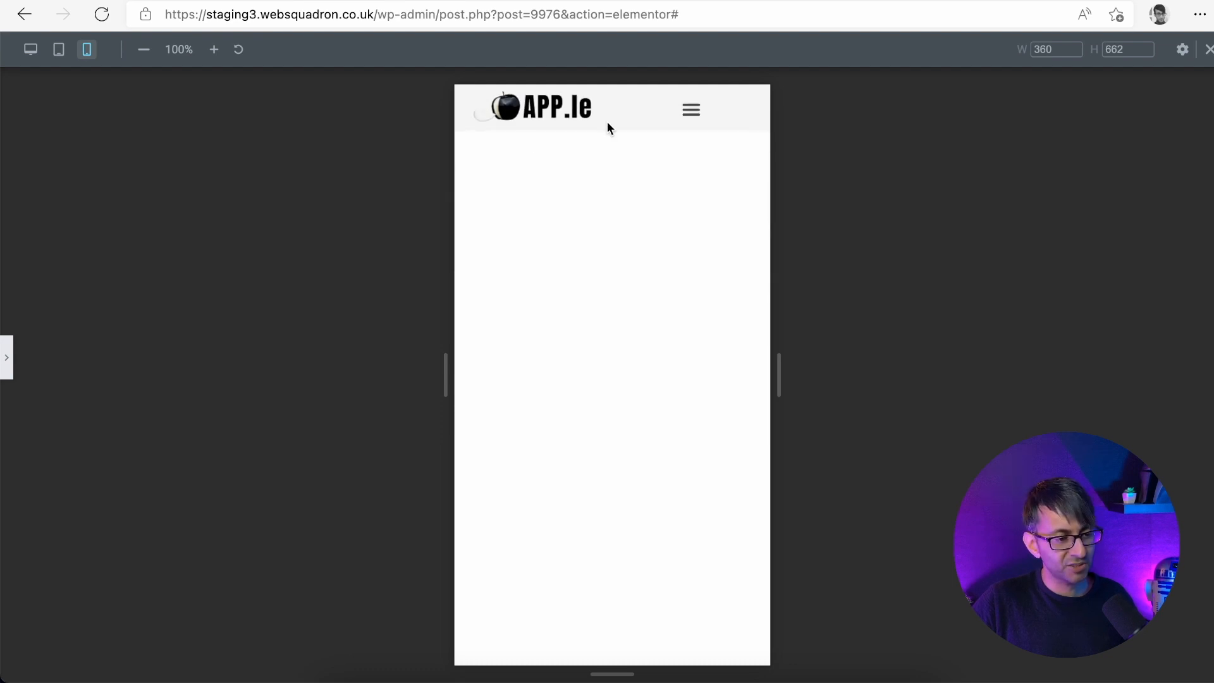
pyautogui.click(7, 361)
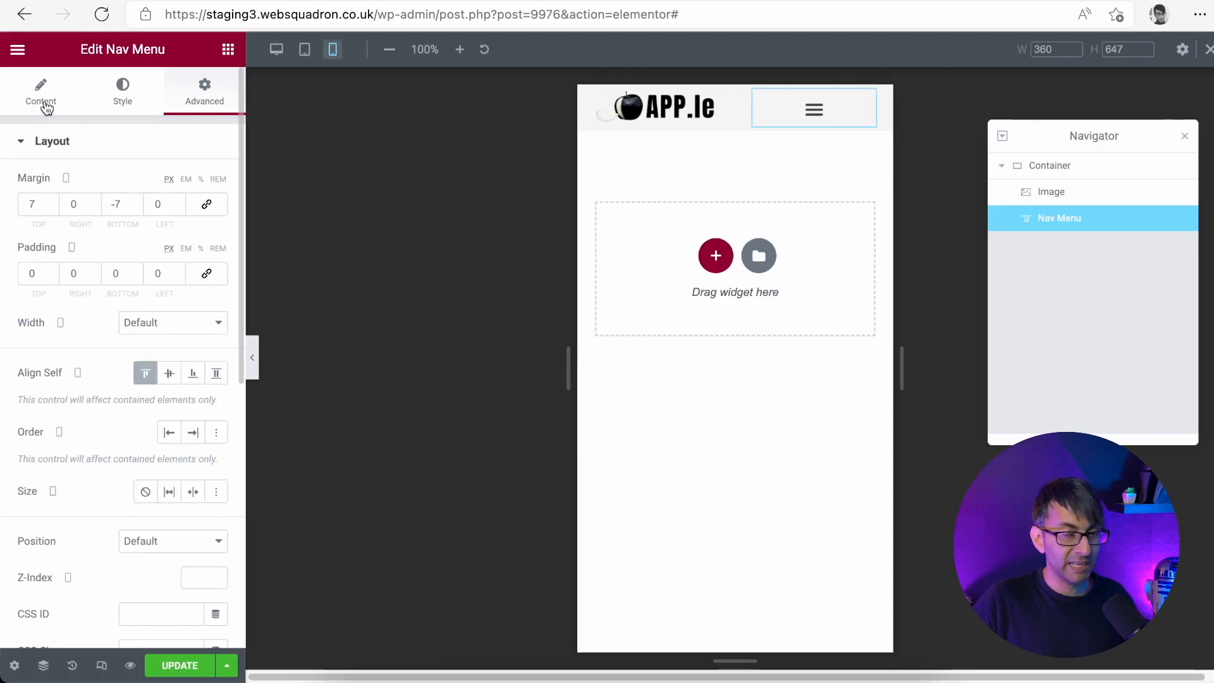
# Enable Full Width for the Nav Menu's mobile dropdown and preview it with the hamburger menu expanded
pyautogui.click(43, 106)
pyautogui.scroll(-1, 181, 513)
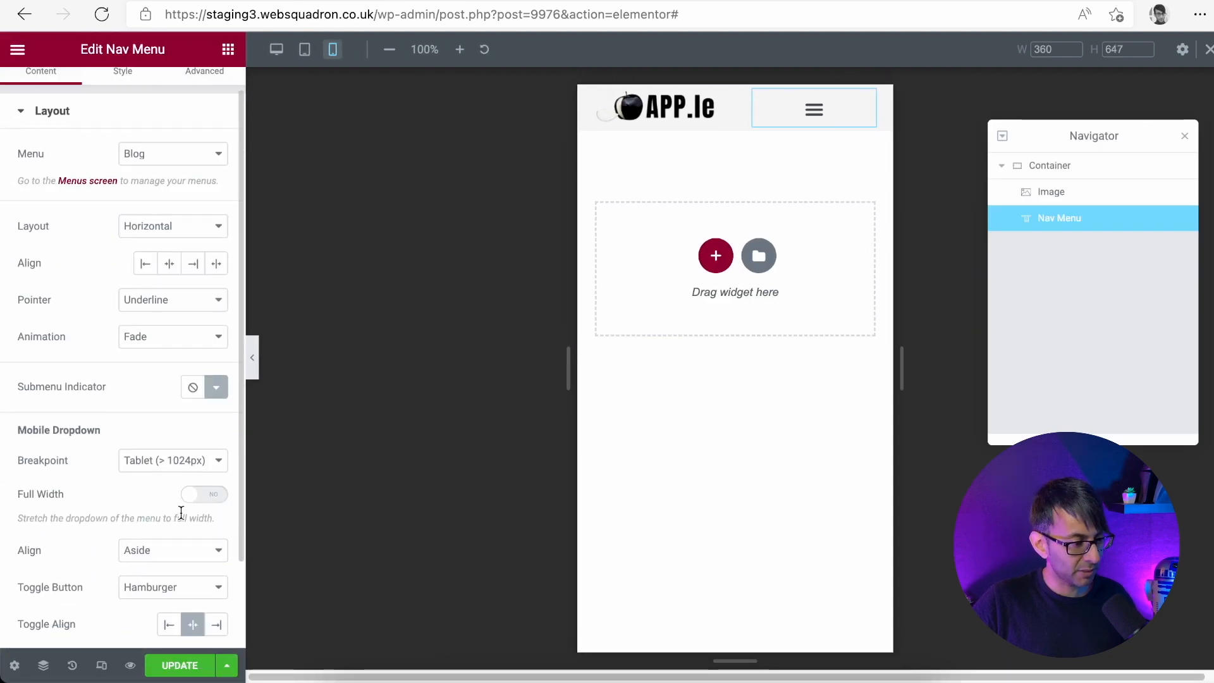
pyautogui.click(209, 495)
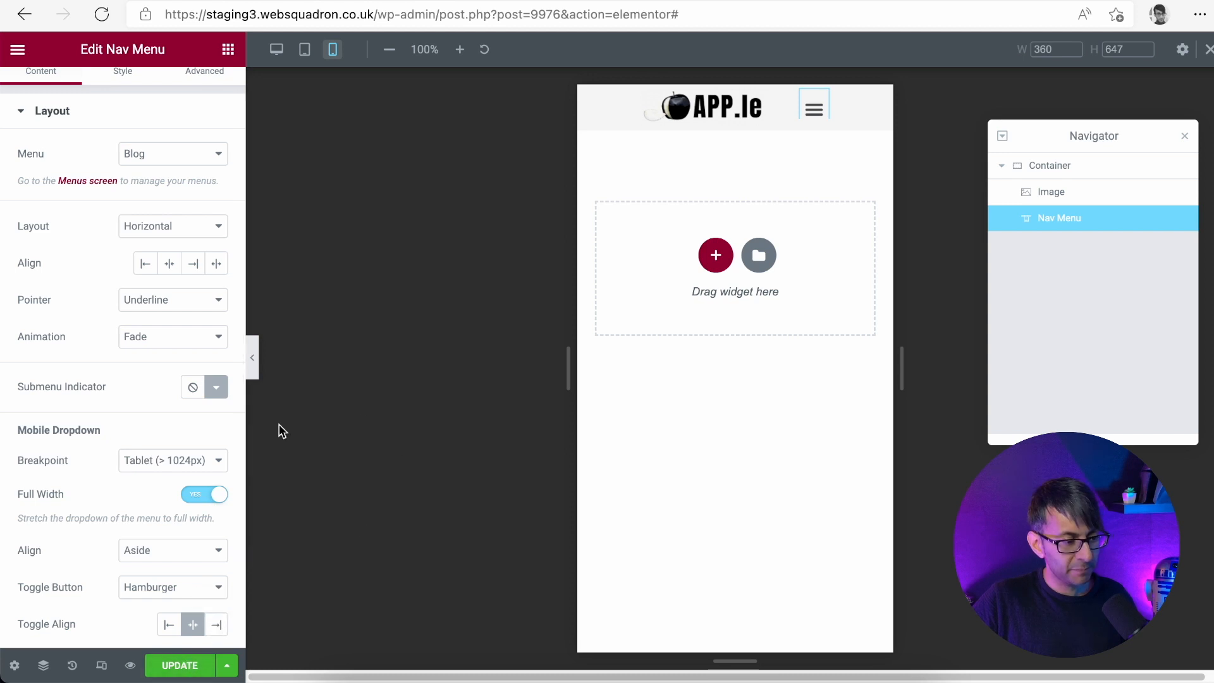
pyautogui.click(252, 358)
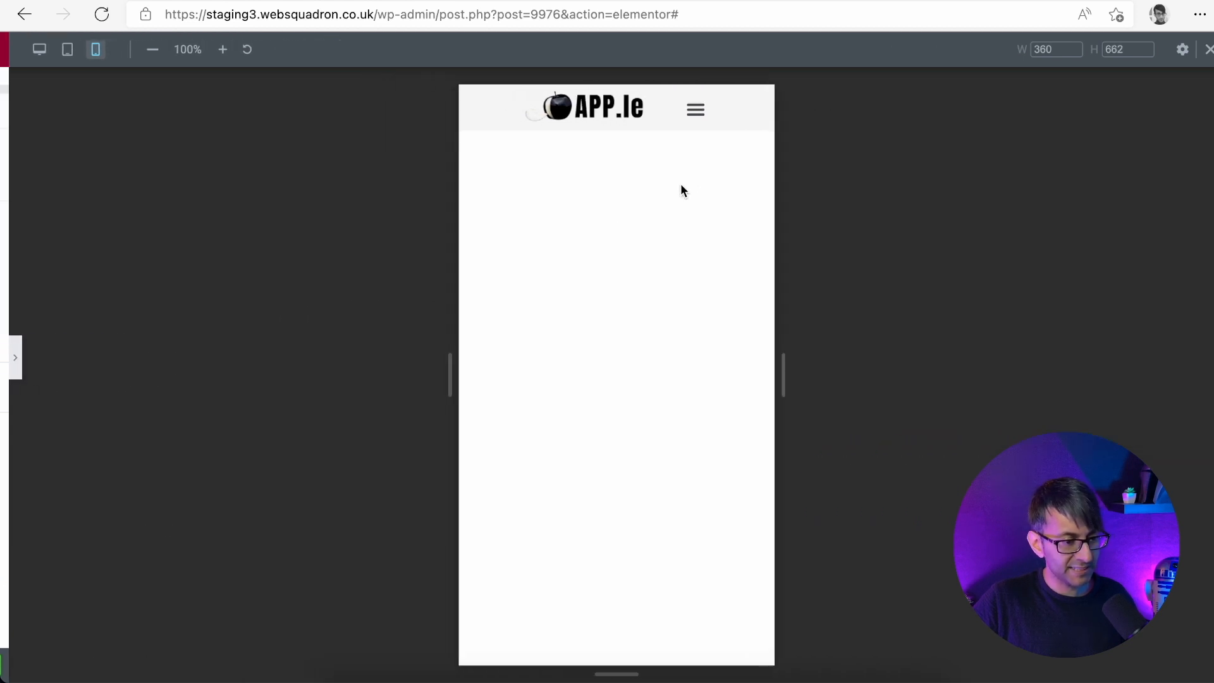
pyautogui.click(689, 120)
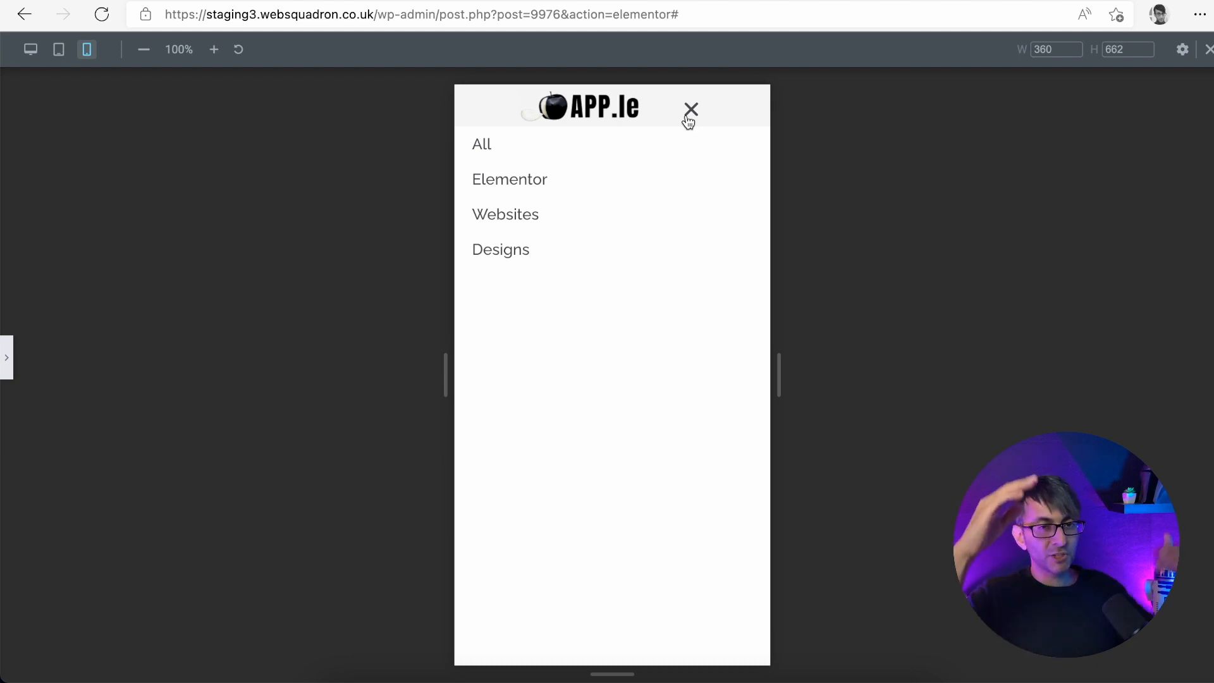
pyautogui.click(9, 373)
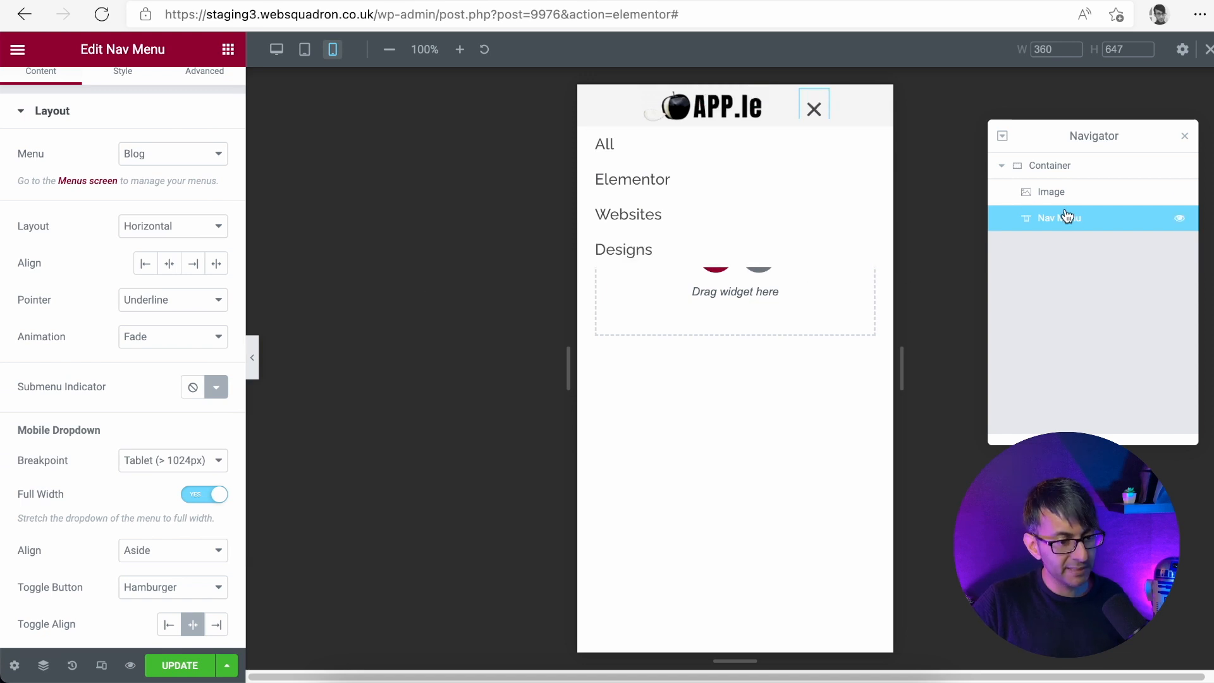
# Set the Nav Menu dropdown's mobile Vertical Padding to 20
pyautogui.scroll(-2, 119, 465)
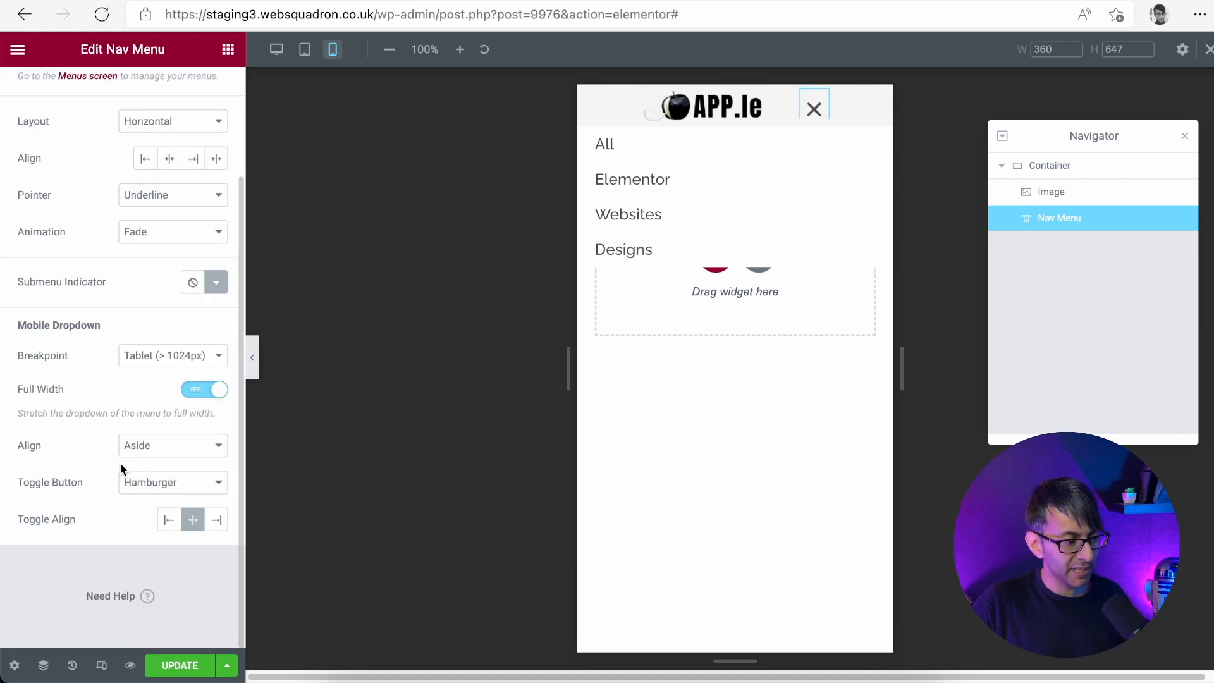
pyautogui.scroll(3, 108, 451)
pyautogui.click(112, 108)
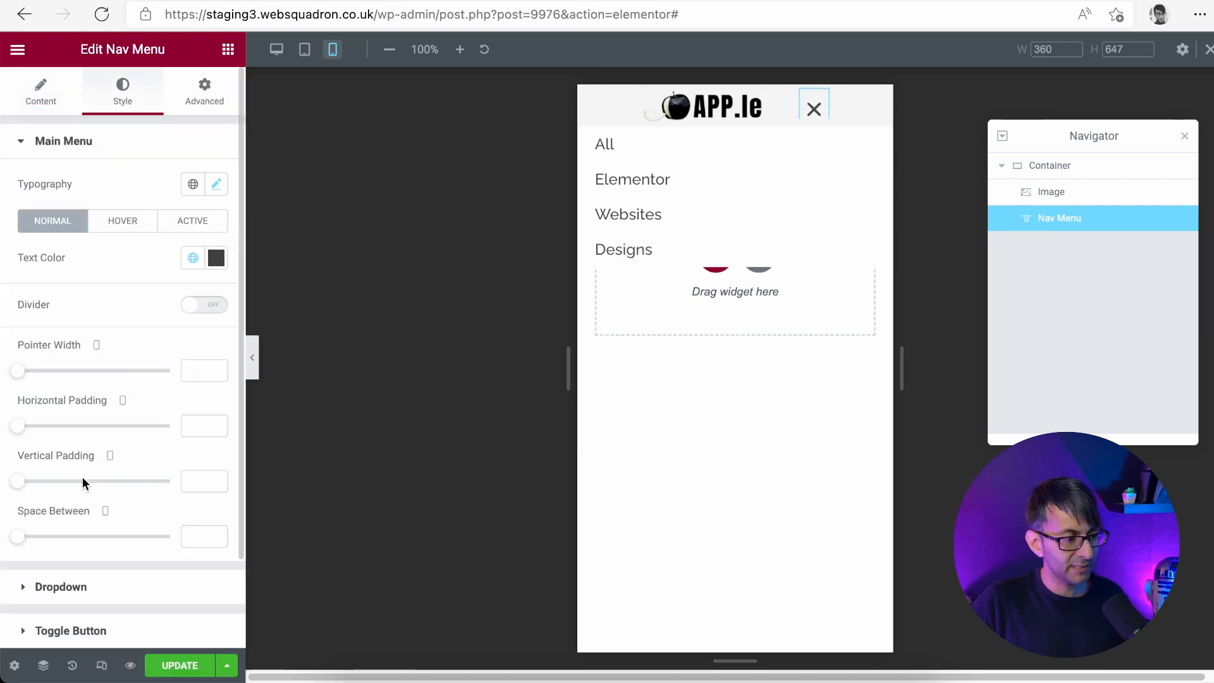
pyautogui.scroll(-3, 95, 481)
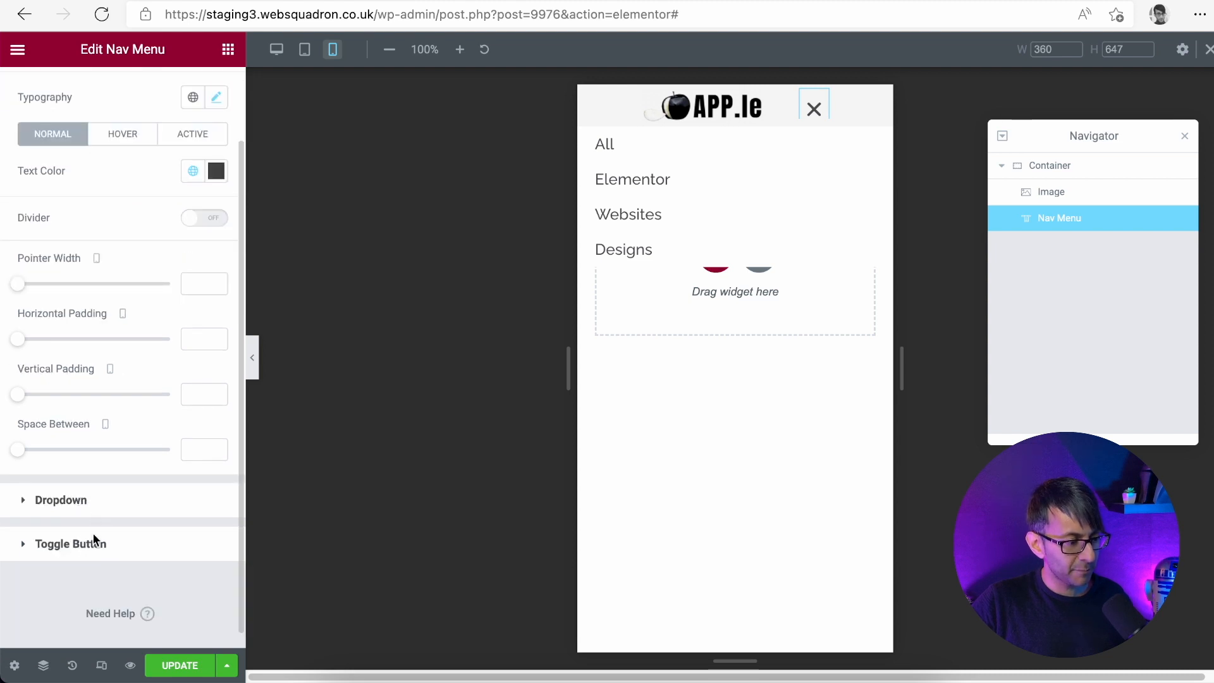
pyautogui.click(91, 545)
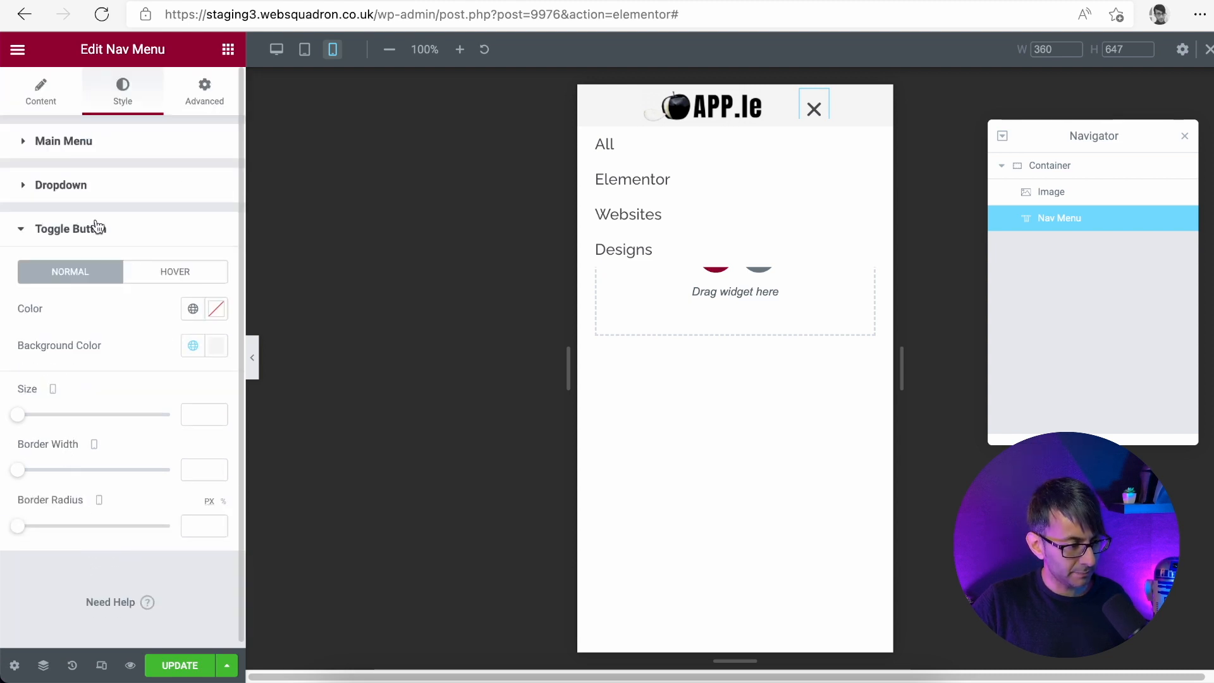
pyautogui.click(101, 185)
pyautogui.scroll(-4, 84, 594)
pyautogui.scroll(4, 76, 556)
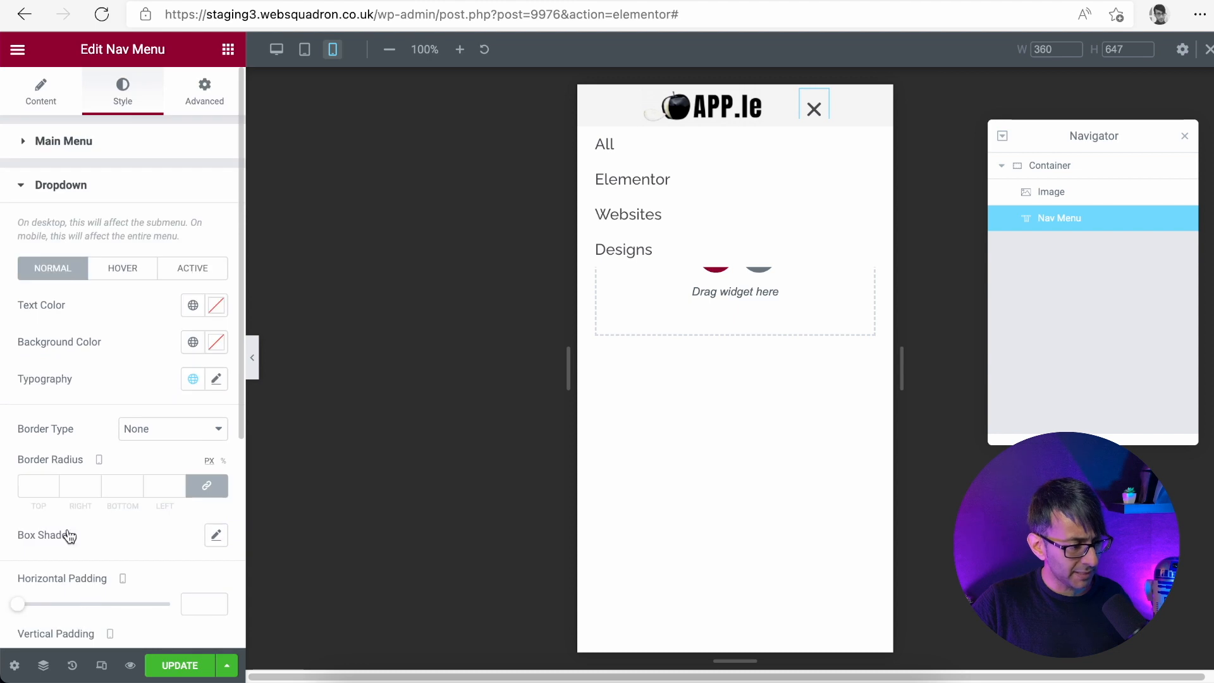
pyautogui.scroll(-4, 54, 572)
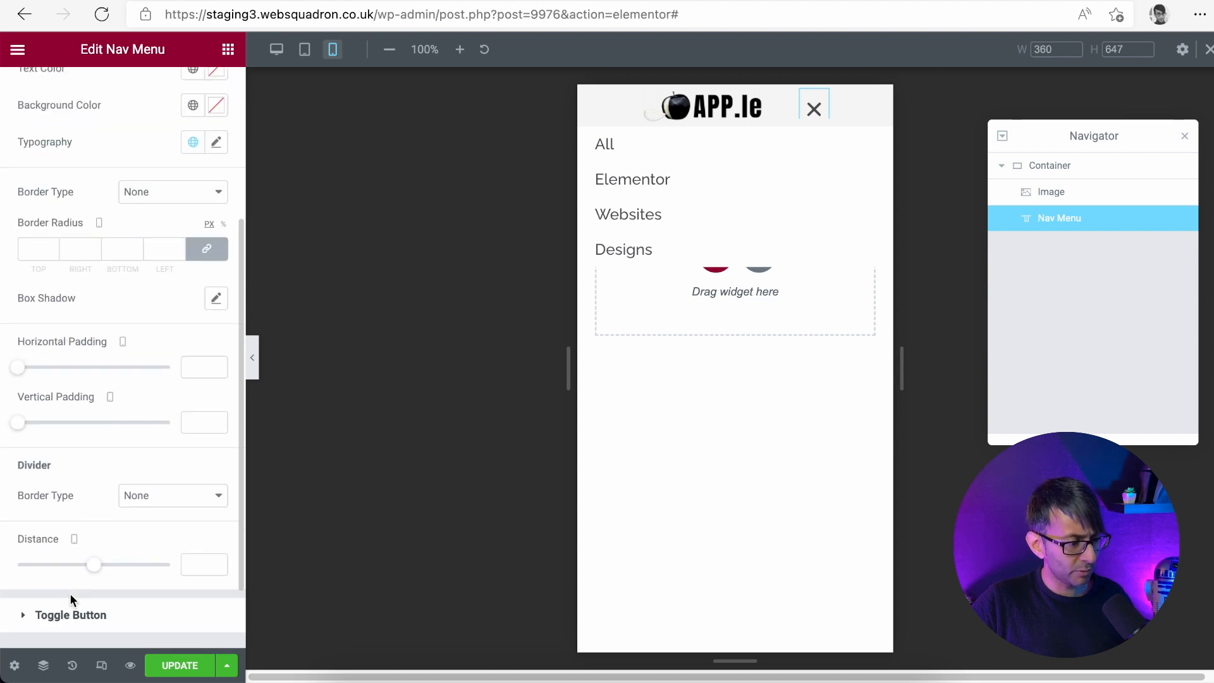
pyautogui.moveTo(19, 424); pyautogui.dragTo(78, 428)
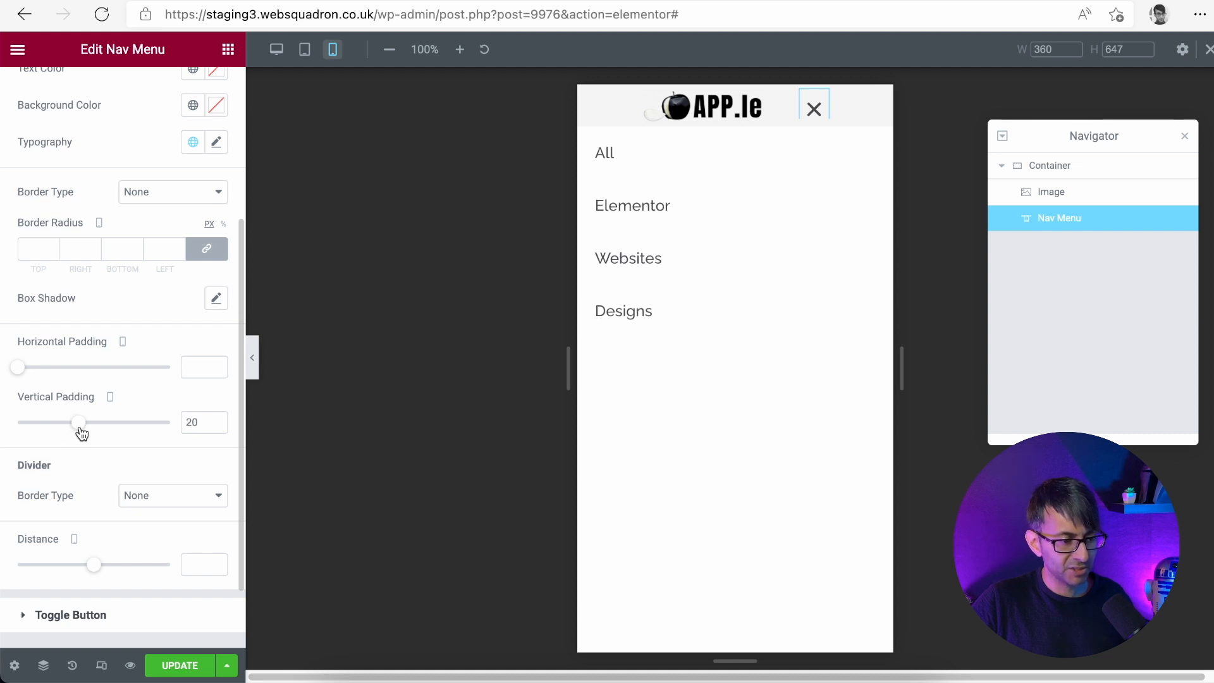
# Preview the mobile header without the editing panel, checking the dropdown menu expanded and collapsed
pyautogui.click(253, 373)
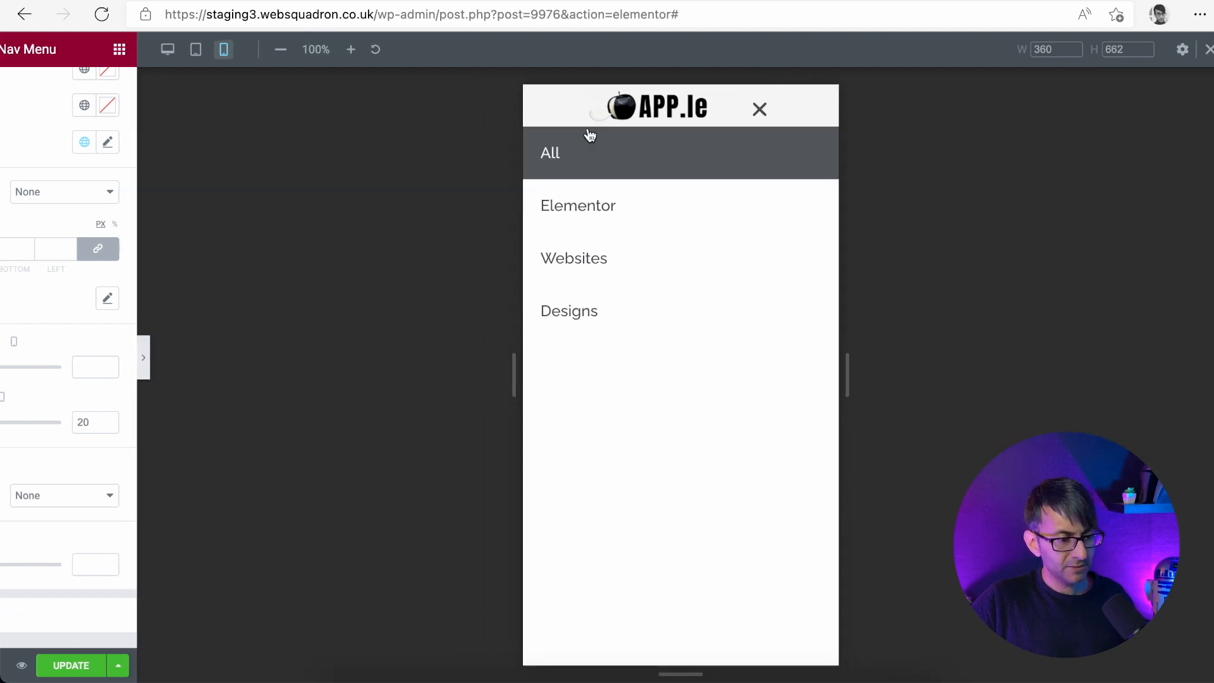
pyautogui.click(690, 111)
pyautogui.click(692, 113)
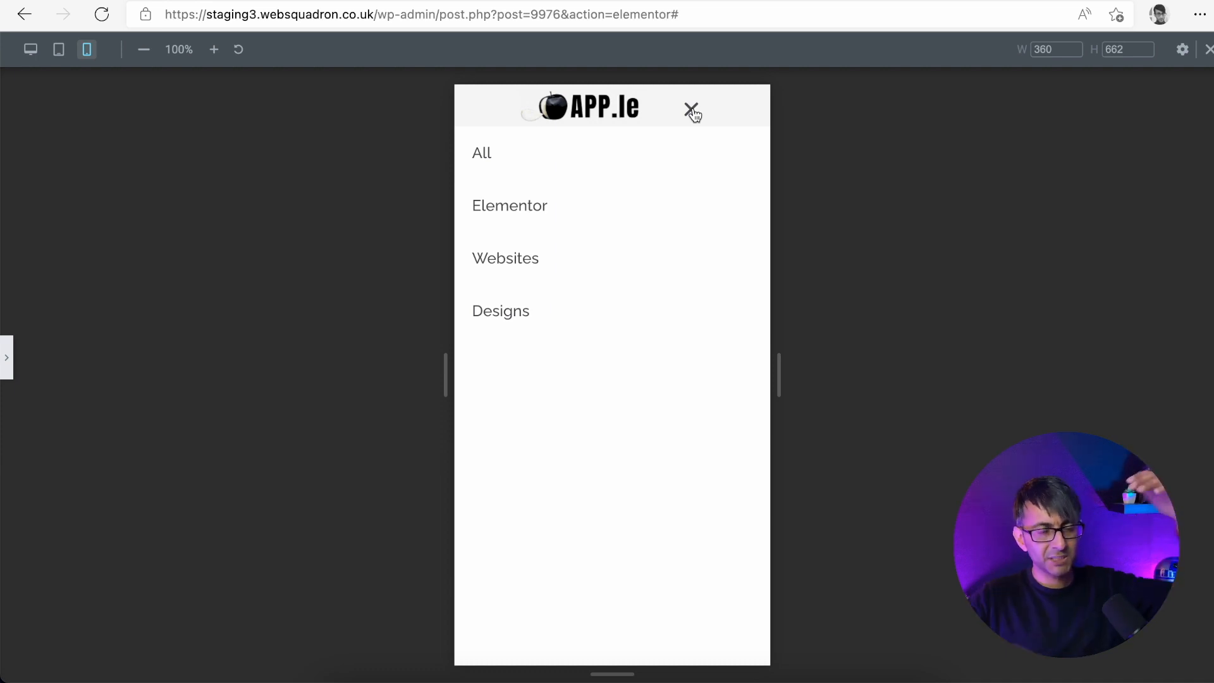
pyautogui.click(694, 113)
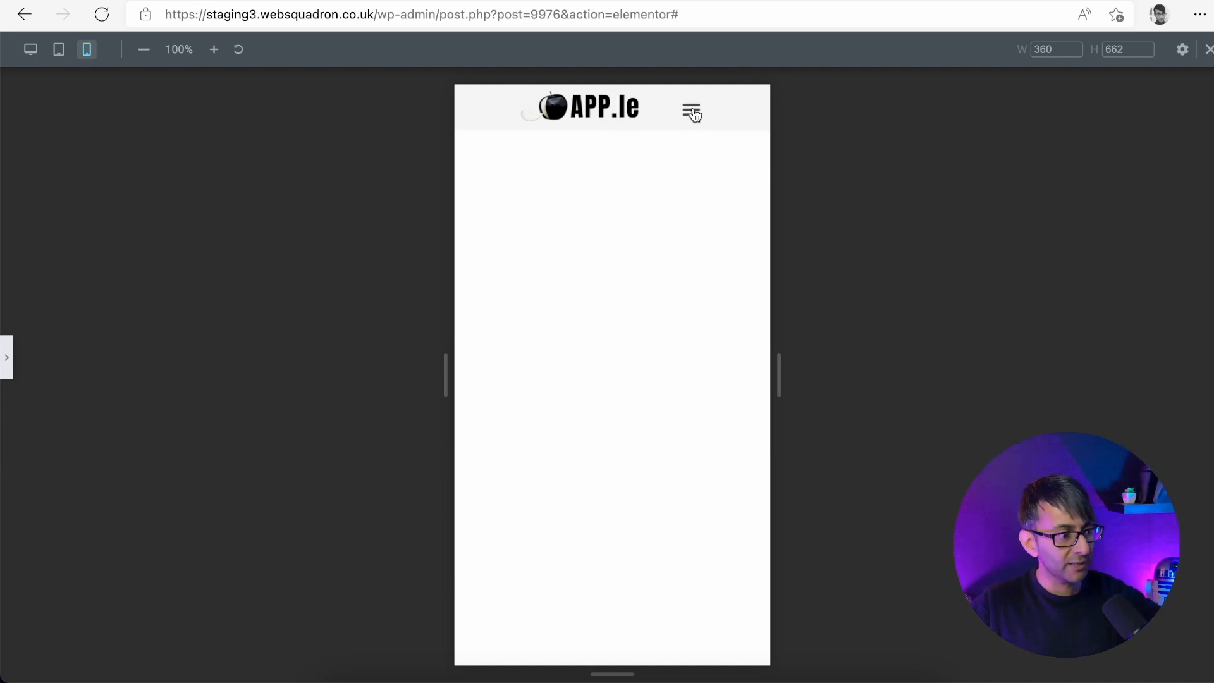
pyautogui.click(9, 358)
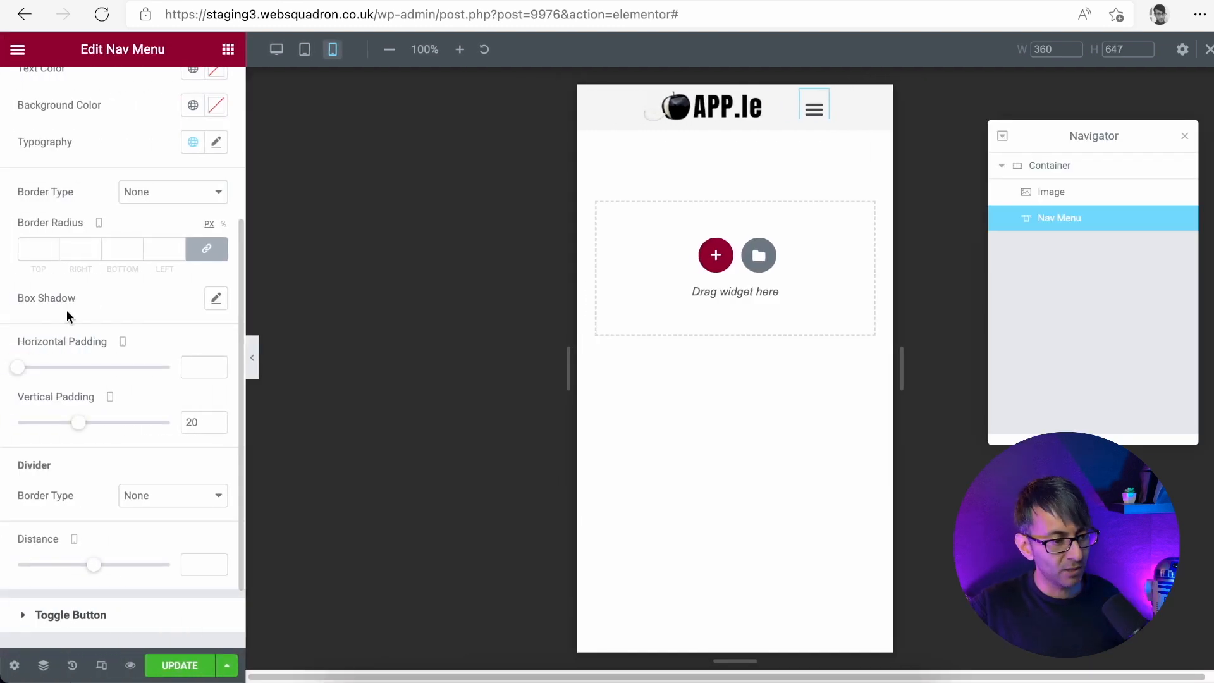
# In the desktop view, add a single-column container below the header and set its boxed content width to 900 px
pyautogui.click(282, 54)
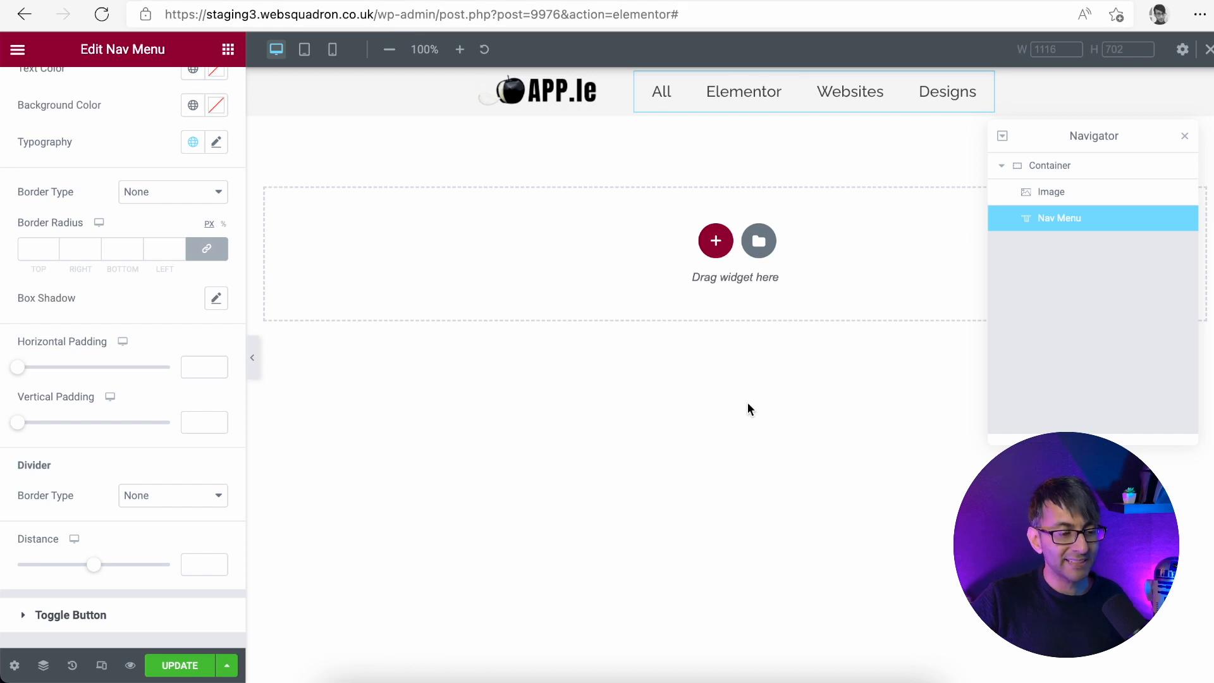
pyautogui.click(716, 241)
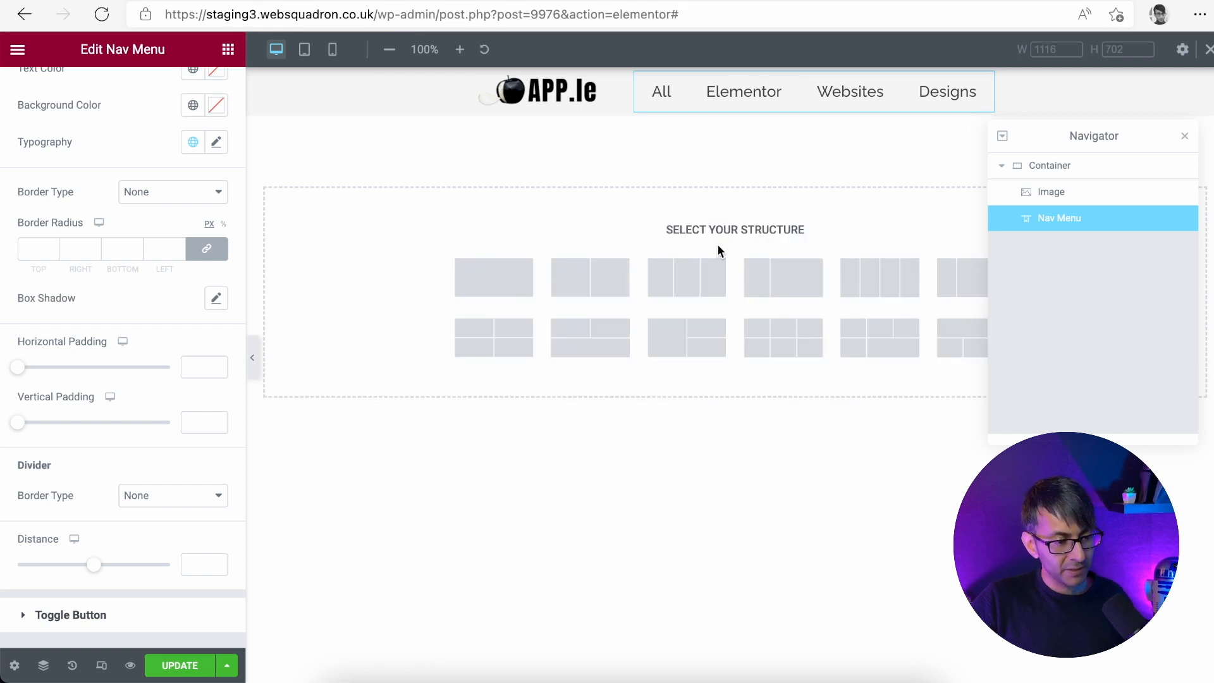
pyautogui.click(490, 296)
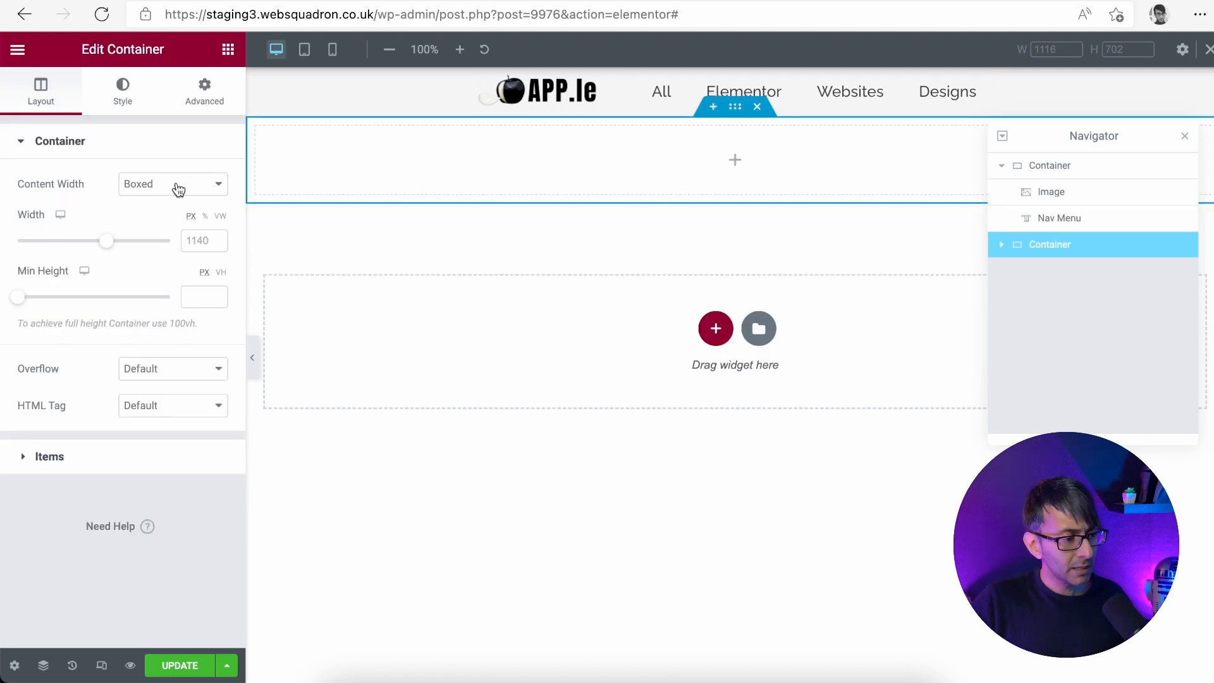
pyautogui.click(177, 187)
pyautogui.click(171, 187)
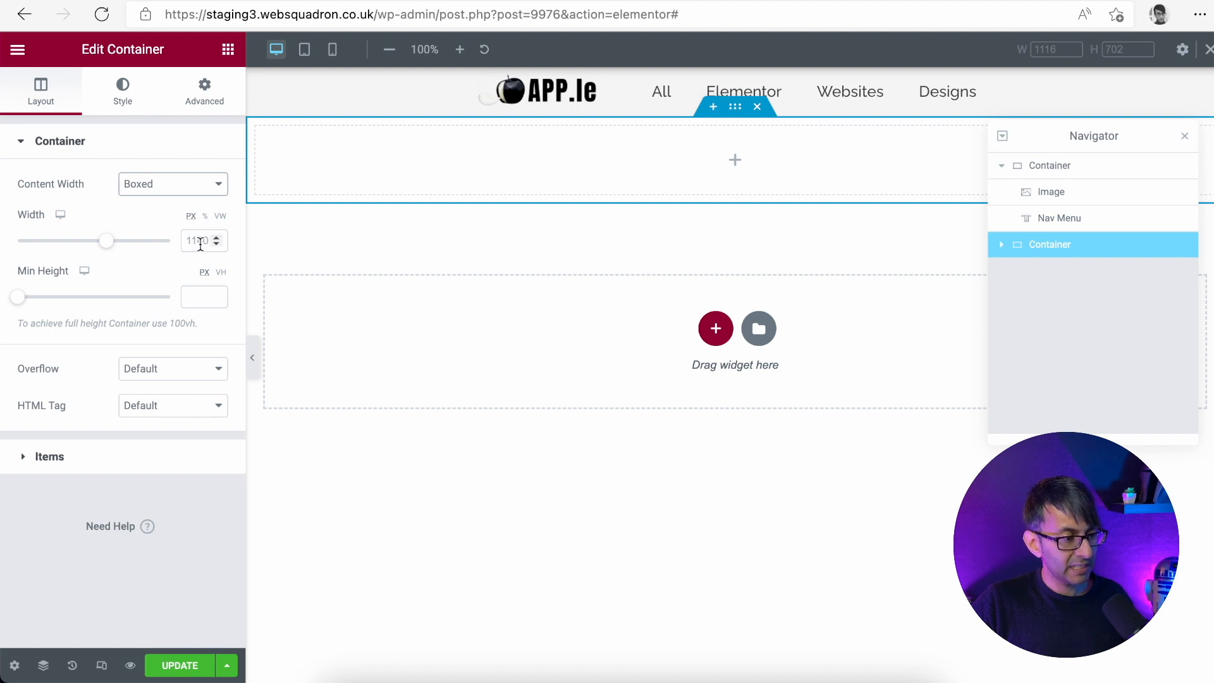
pyautogui.click(200, 242)
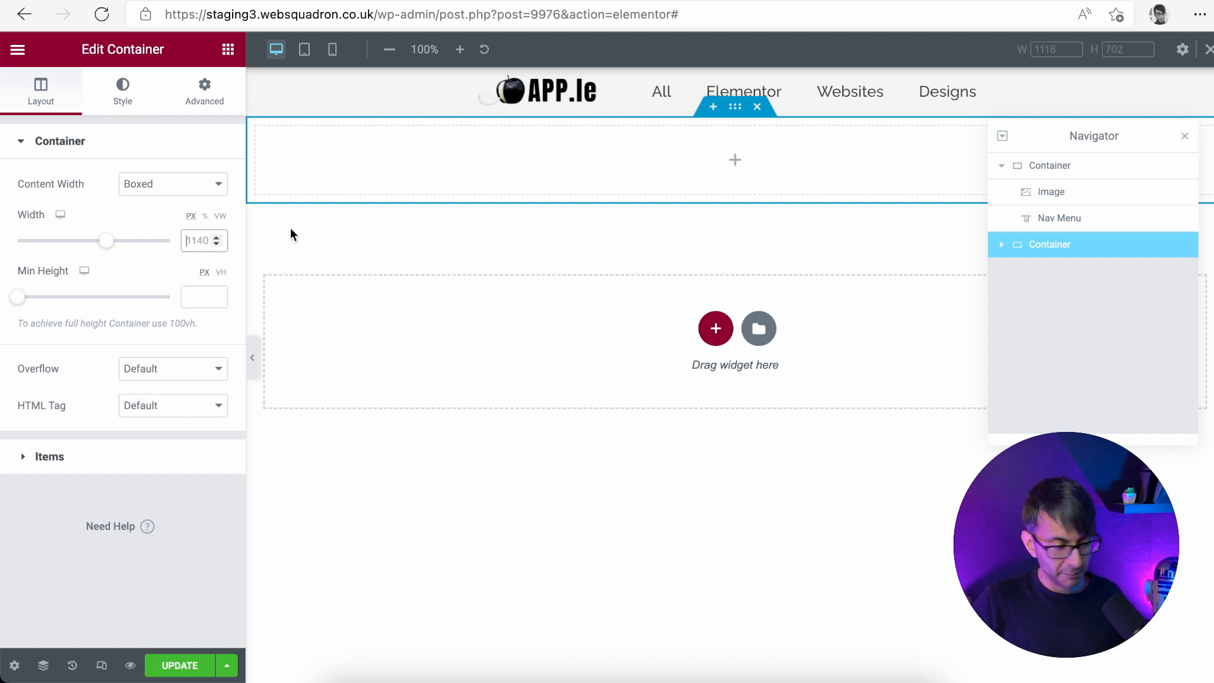
pyautogui.write('900')
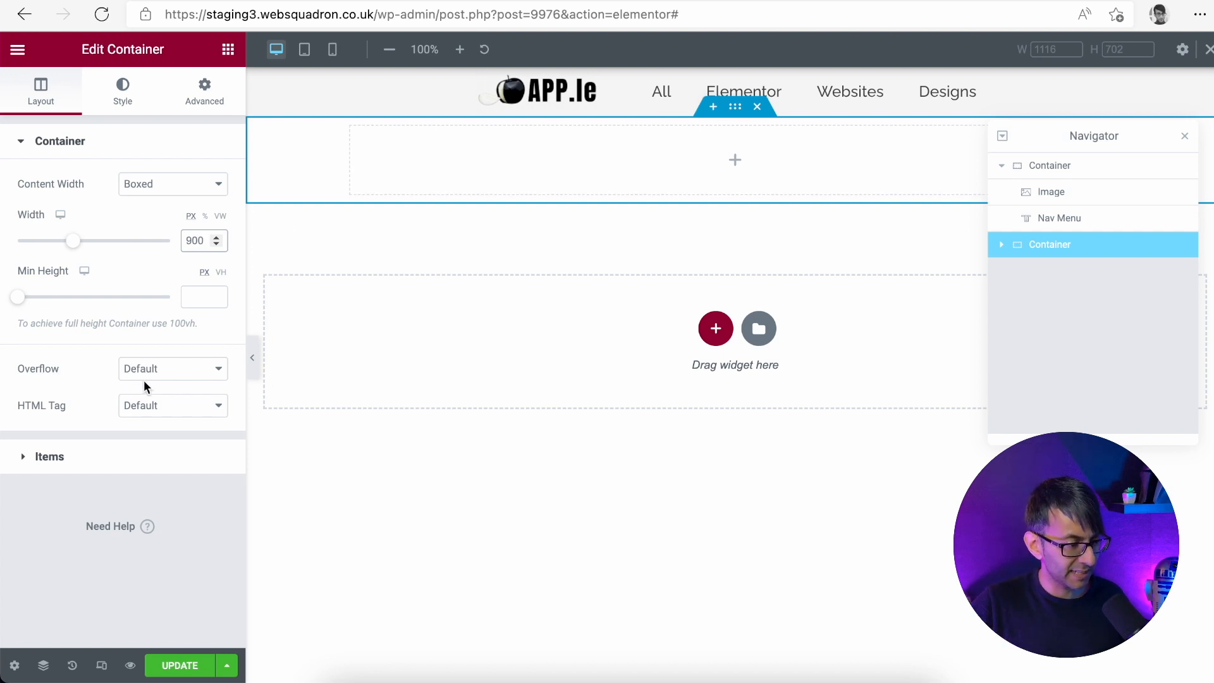
# Set the new container's minimum height to 75 VH
pyautogui.click(220, 278)
pyautogui.click(203, 295)
pyautogui.write('50')
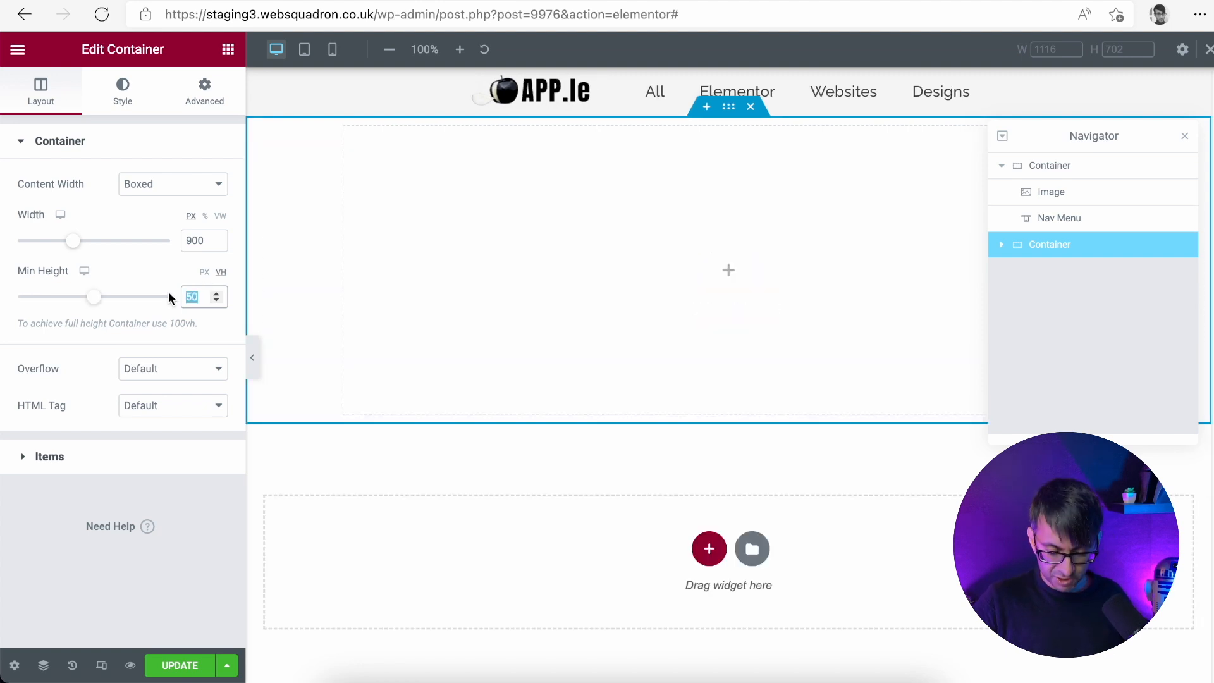
pyautogui.write('75')
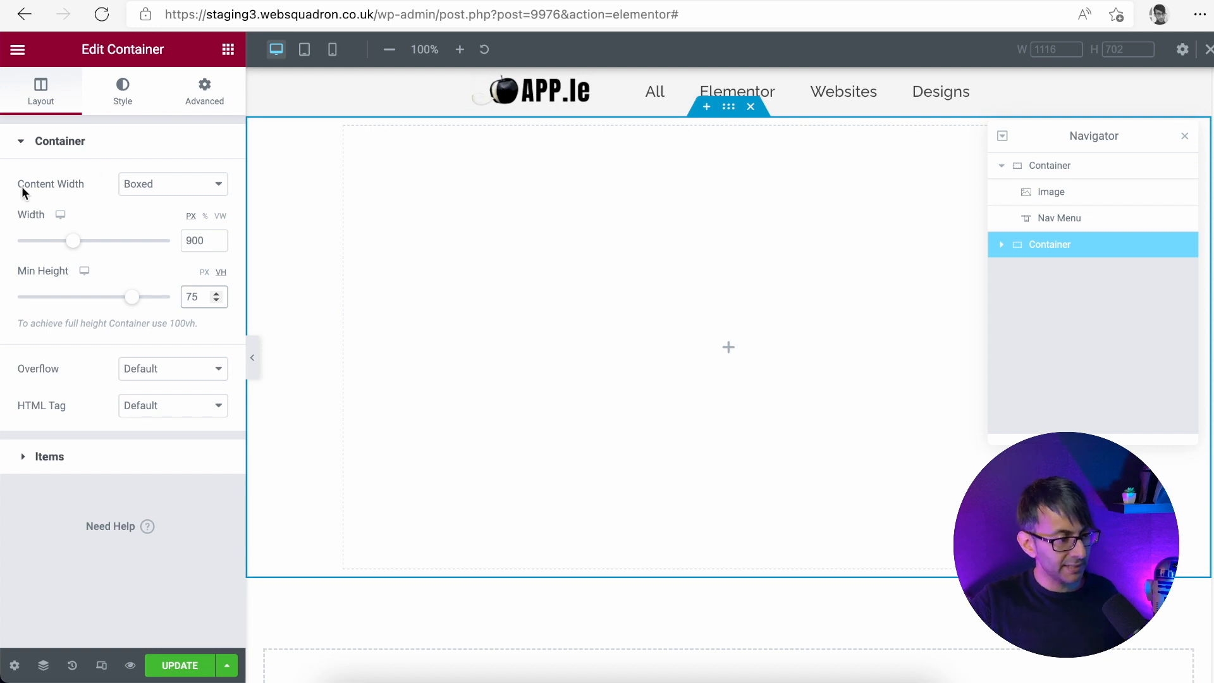
# Add a centred heading reading "Change the World" to the new container, with its typography weight at 400
pyautogui.click(203, 101)
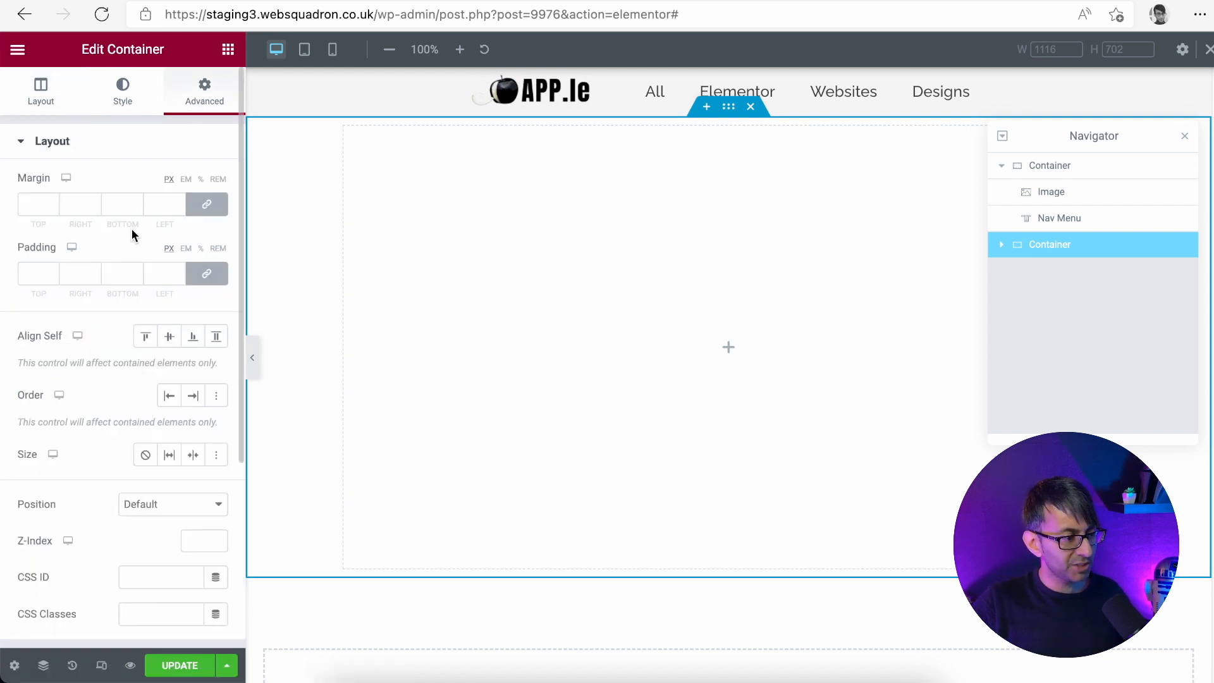
pyautogui.click(228, 50)
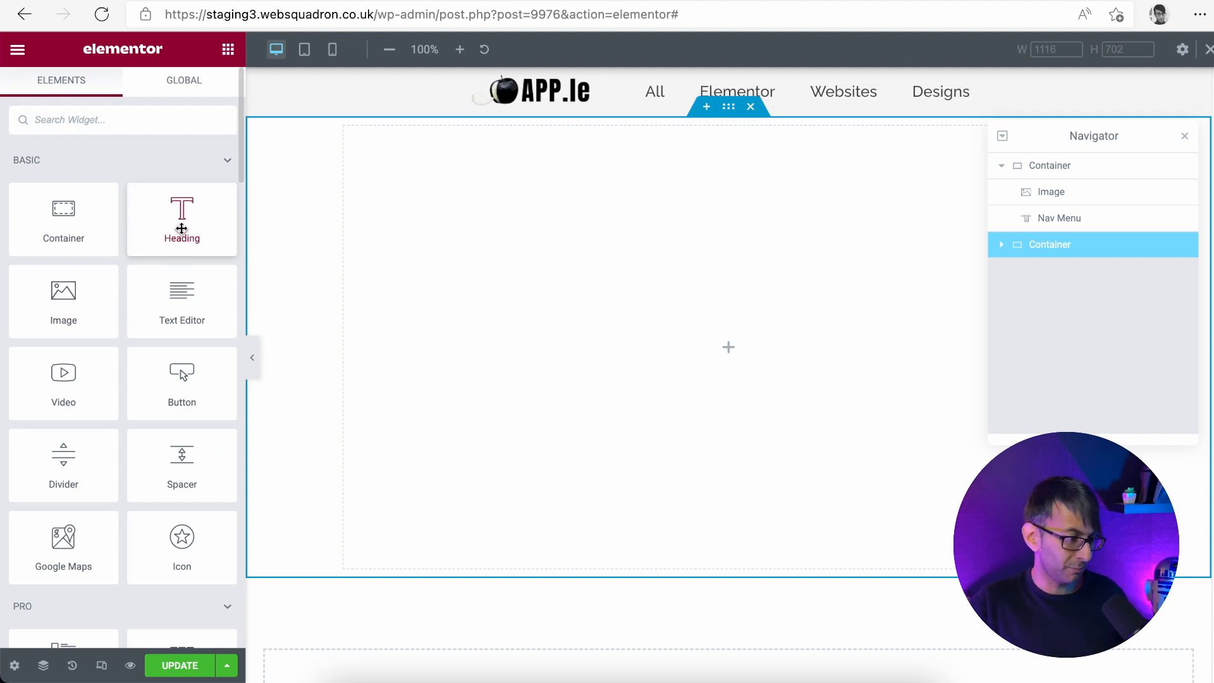
pyautogui.moveTo(182, 229); pyautogui.dragTo(822, 347)
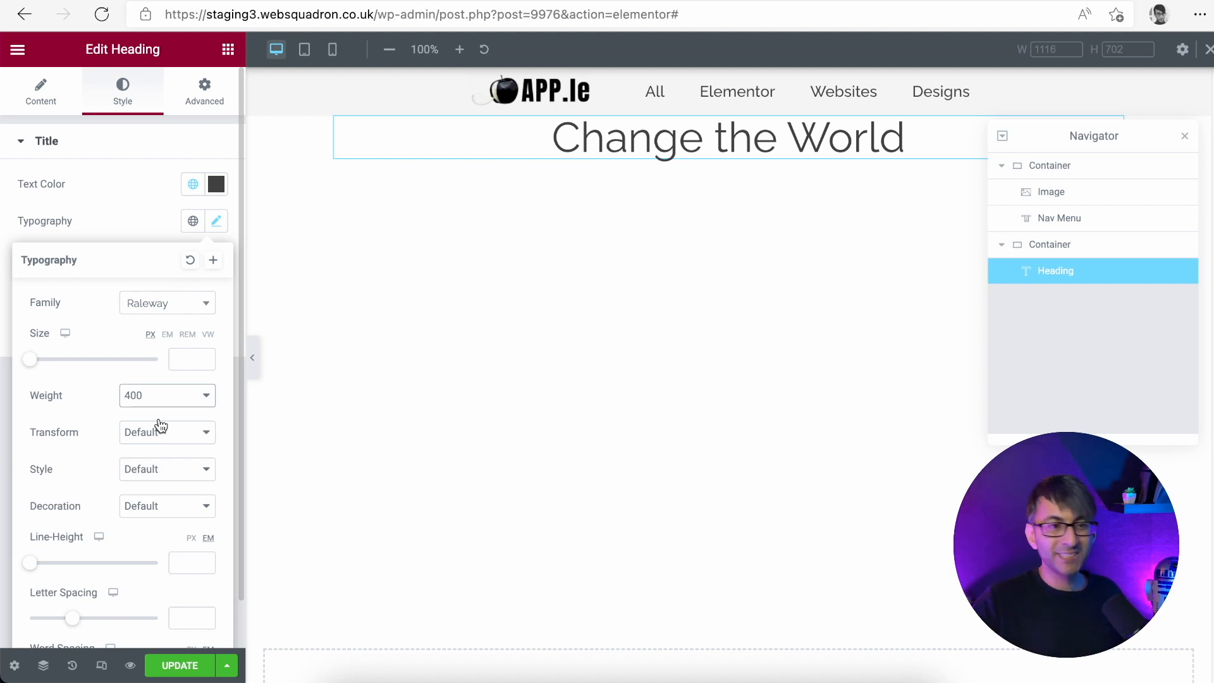
pyautogui.click(63, 110)
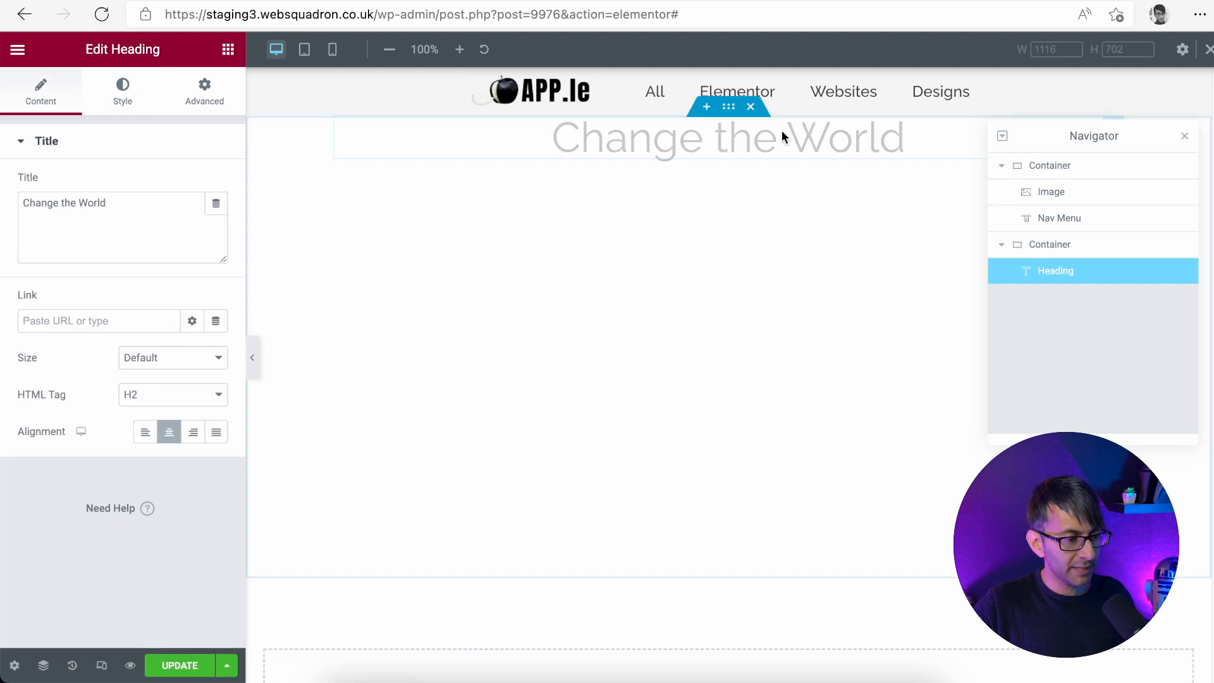
# Set the heading container's items to Row direction, with Align Items and Justify Content both at Center
pyautogui.click(728, 114)
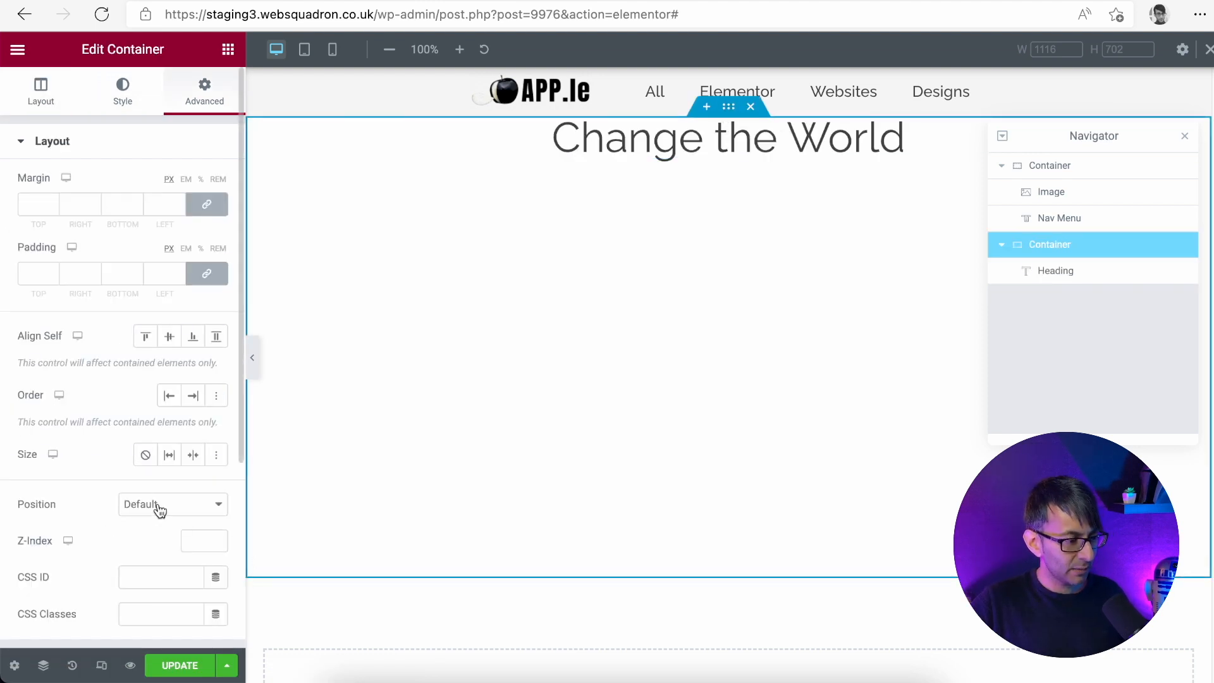
pyautogui.scroll(-5, 121, 507)
pyautogui.scroll(5, 85, 273)
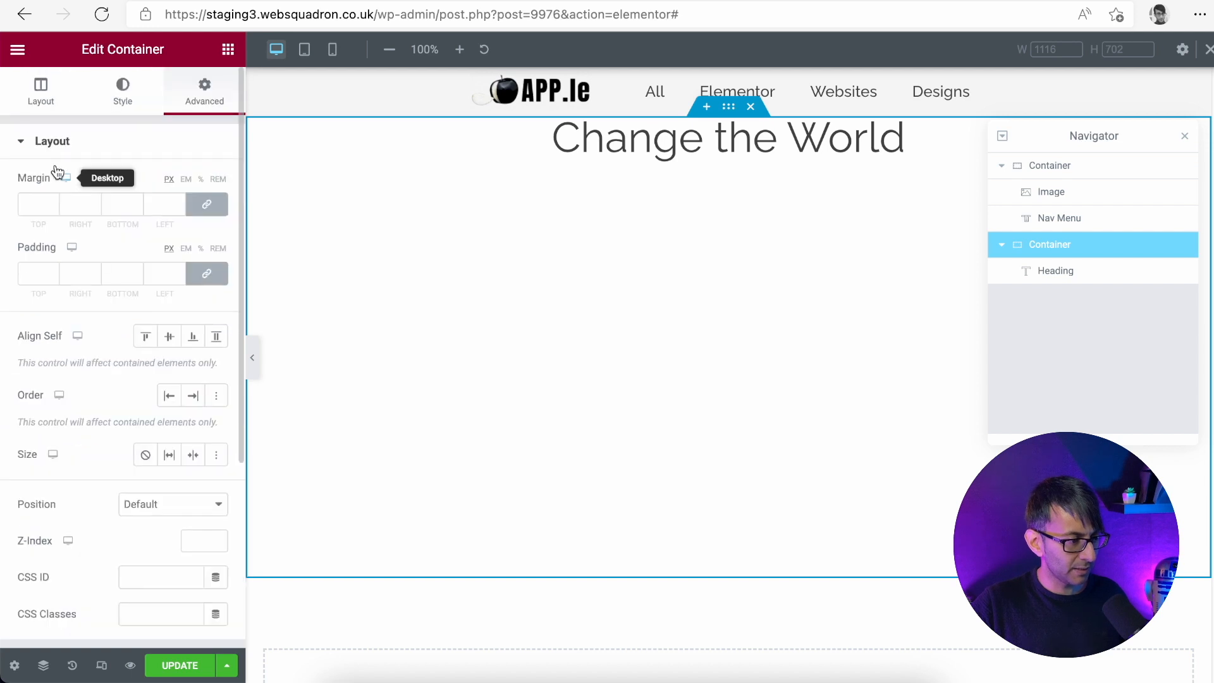
pyautogui.click(43, 106)
pyautogui.click(125, 454)
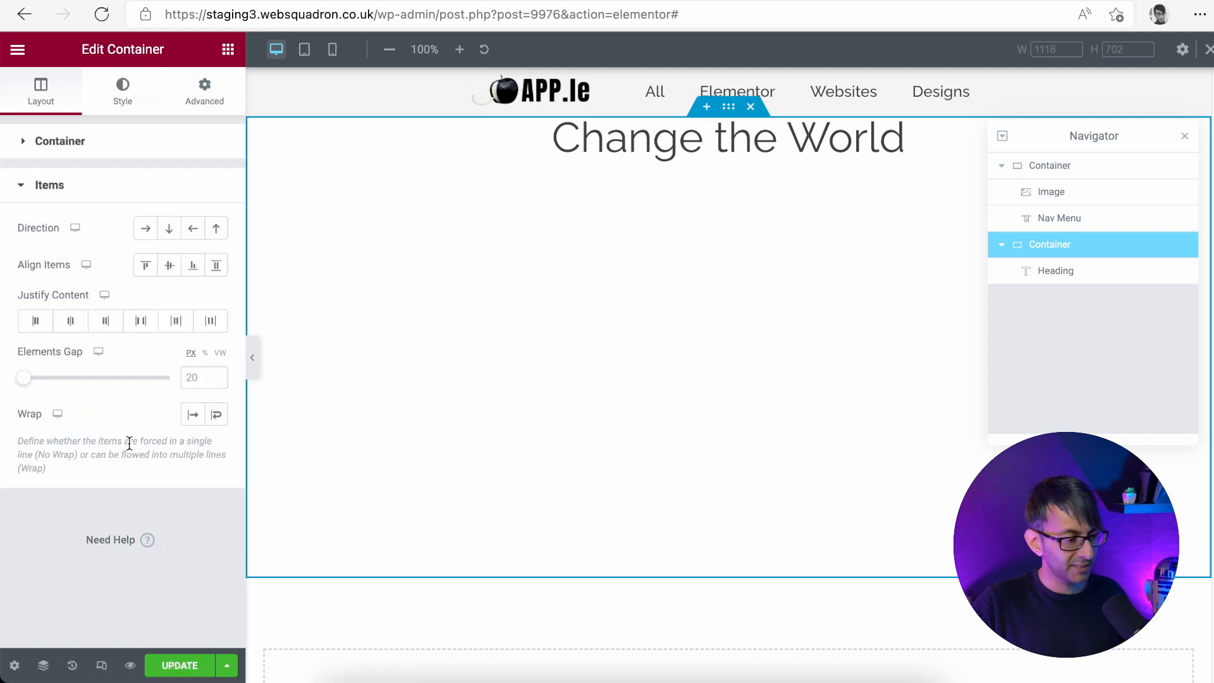
pyautogui.click(148, 233)
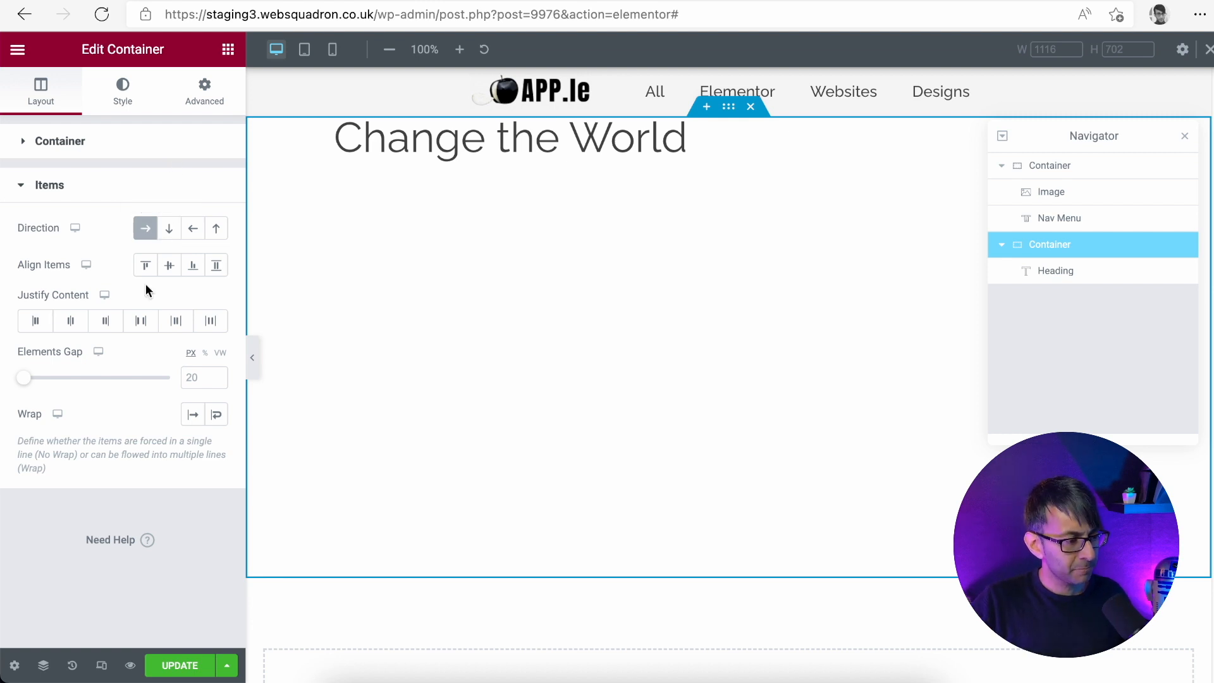
pyautogui.click(170, 267)
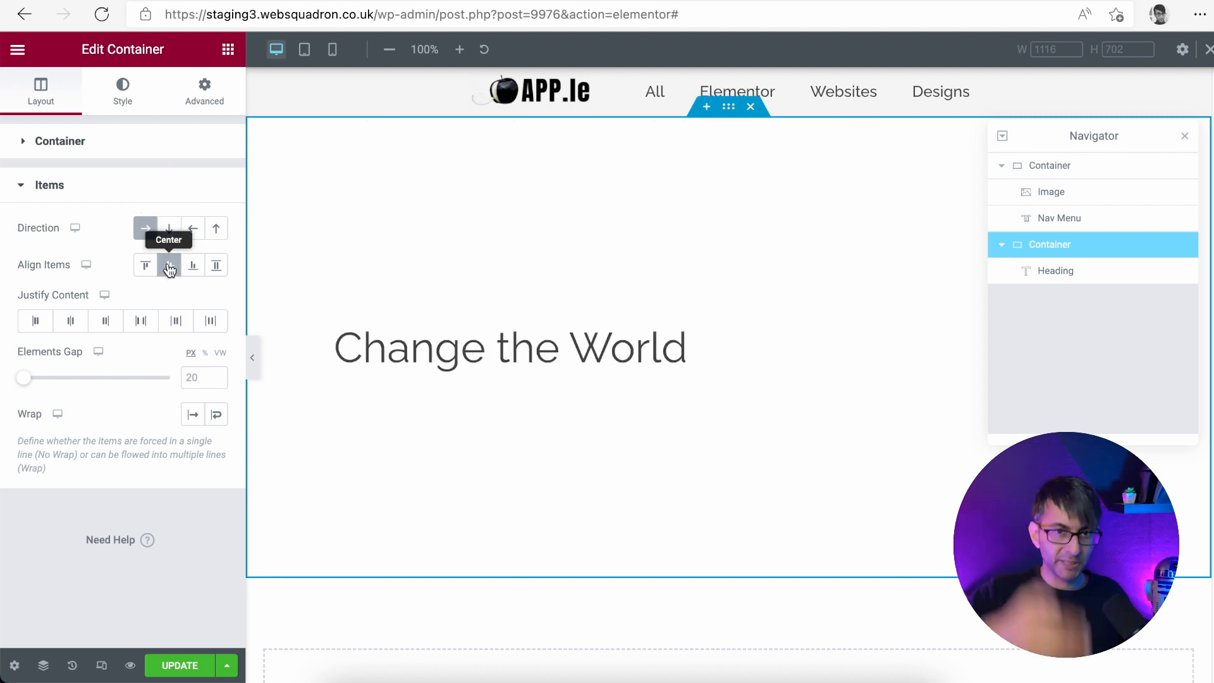
pyautogui.click(71, 322)
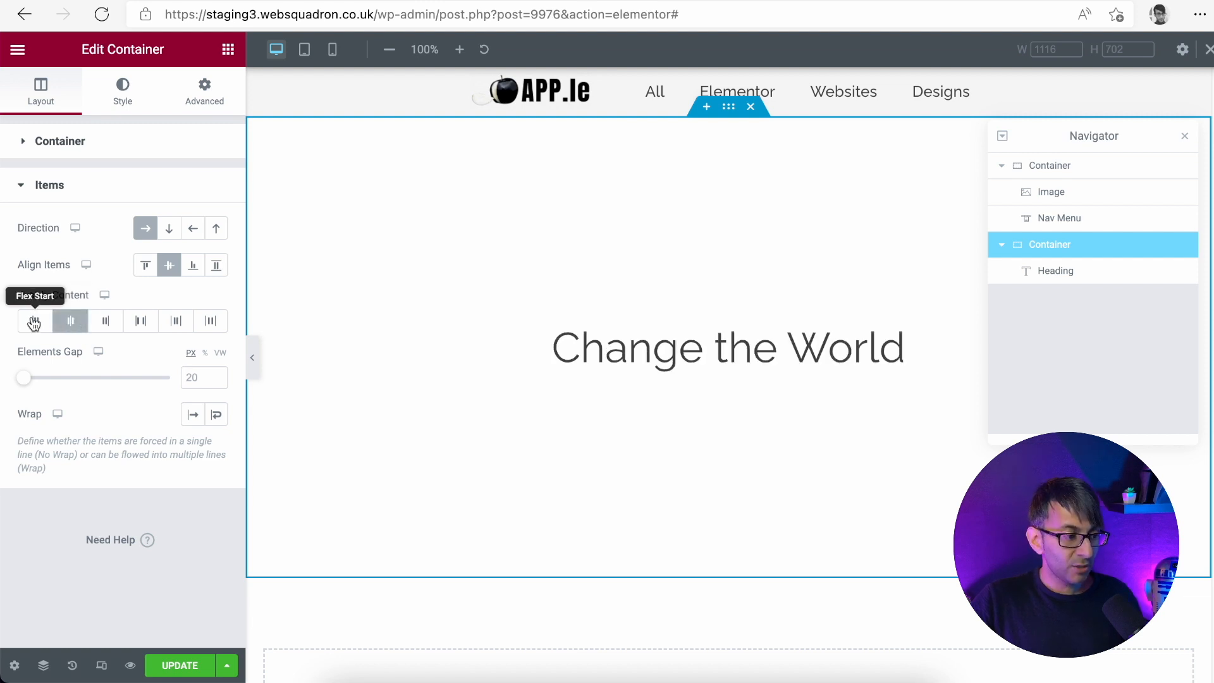
# Compare the Column and Row directions for the container with its heading centred, returning to Row
pyautogui.click(169, 233)
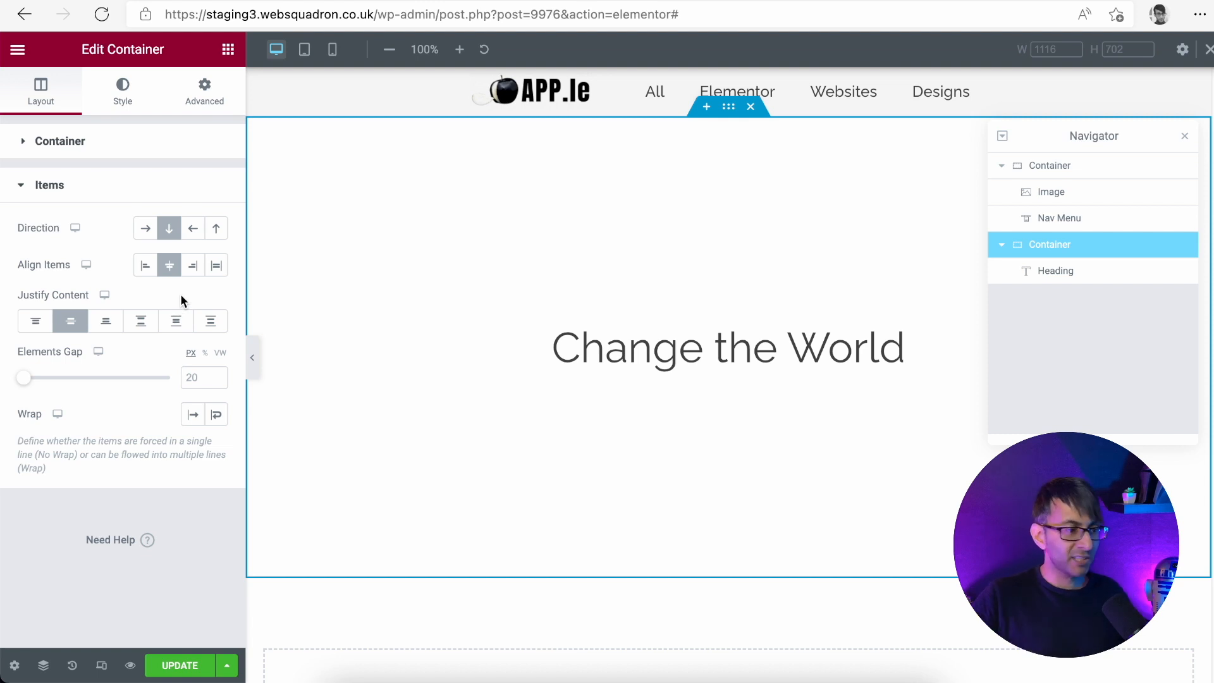
pyautogui.click(146, 228)
pyautogui.click(171, 231)
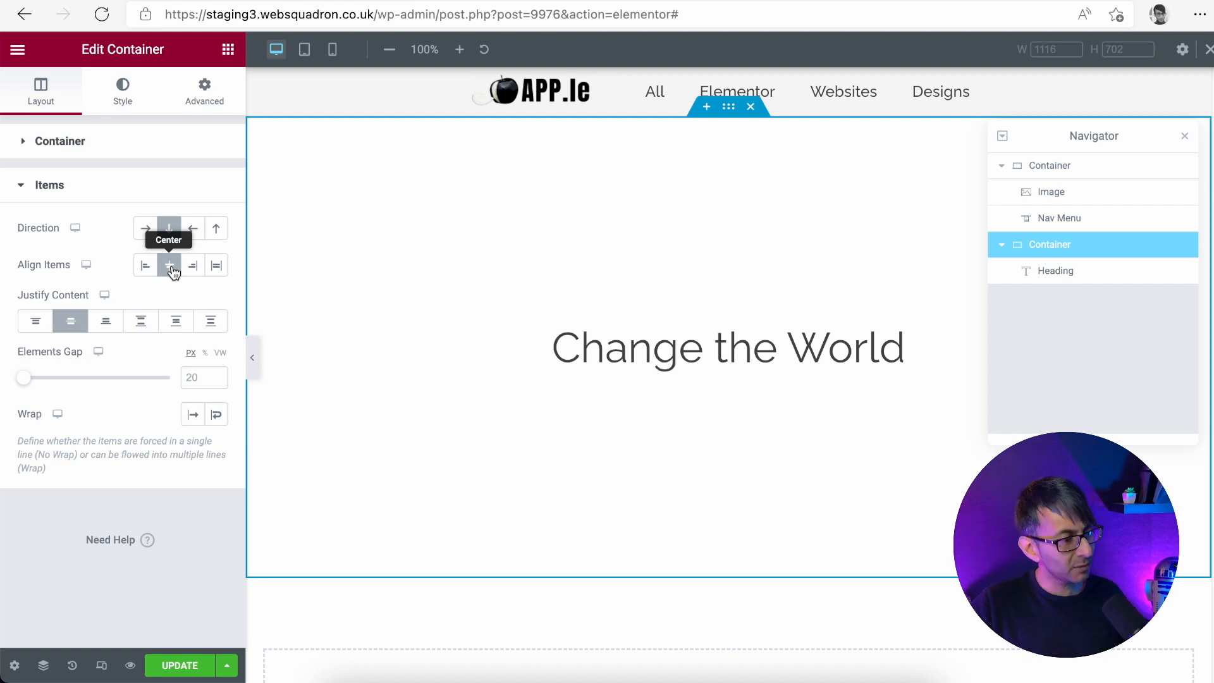
pyautogui.click(146, 230)
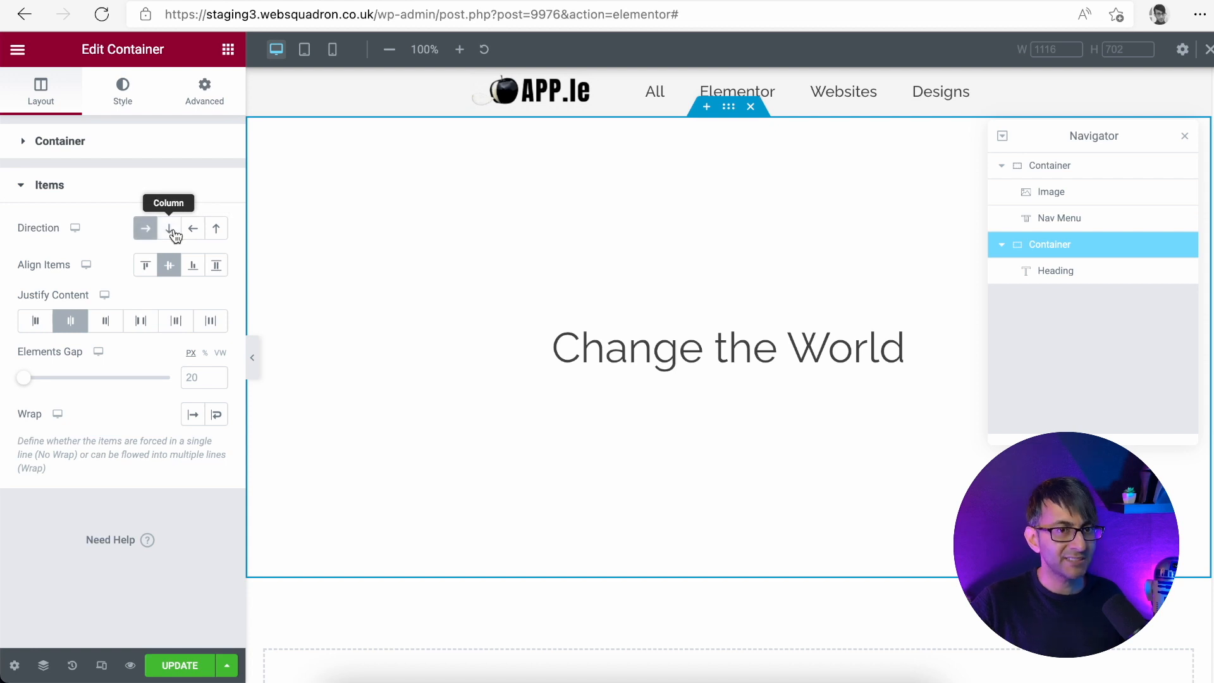
# Set the container's Justify Content to Flex Start and compare the heading's placement in Column and Row directions, ending on Row
pyautogui.click(175, 236)
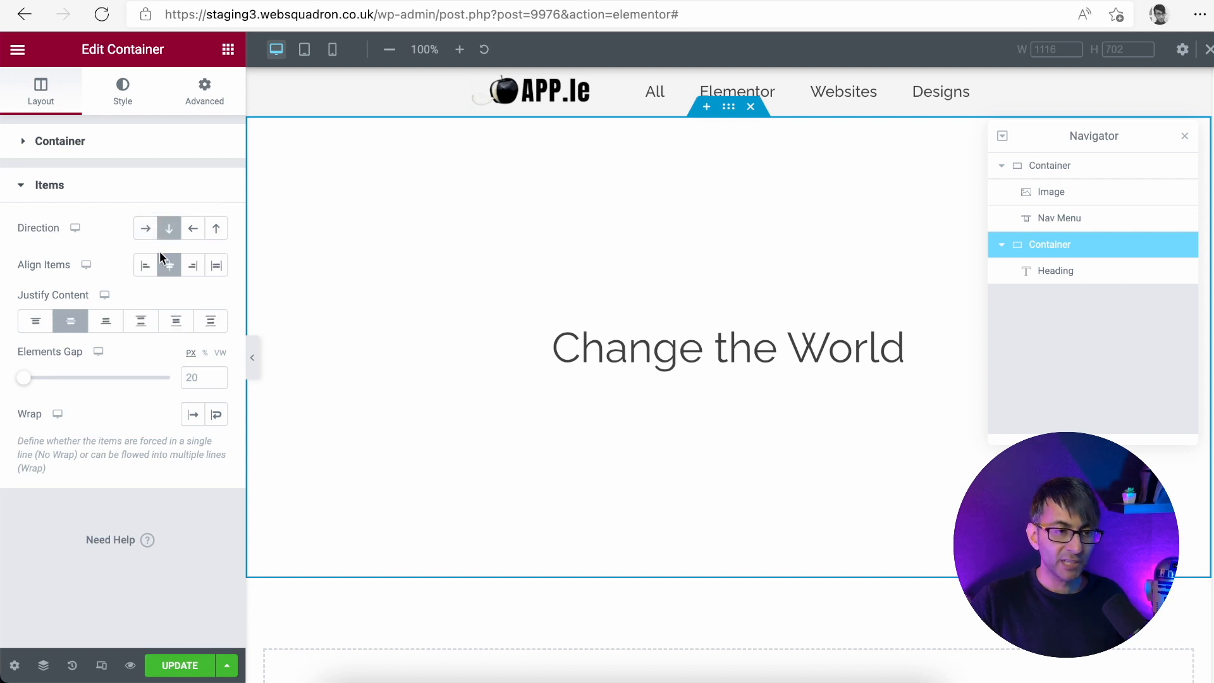
pyautogui.click(40, 326)
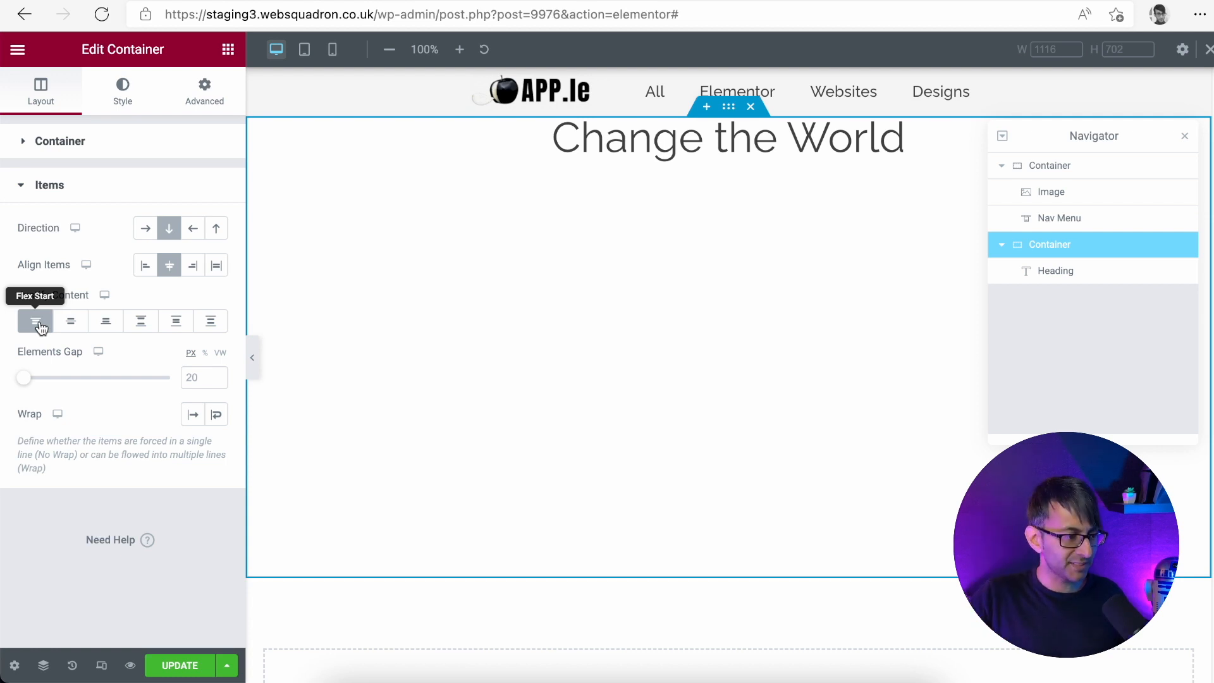
pyautogui.click(146, 231)
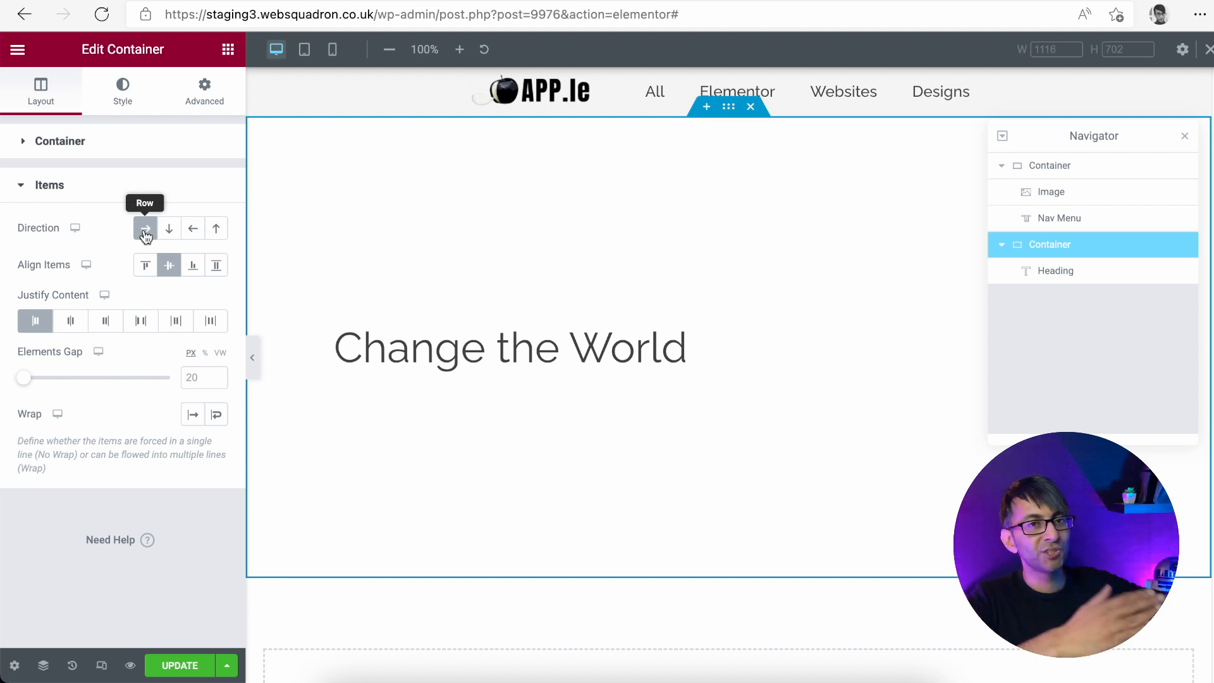
# Set the heading container's items direction to Column
pyautogui.click(167, 234)
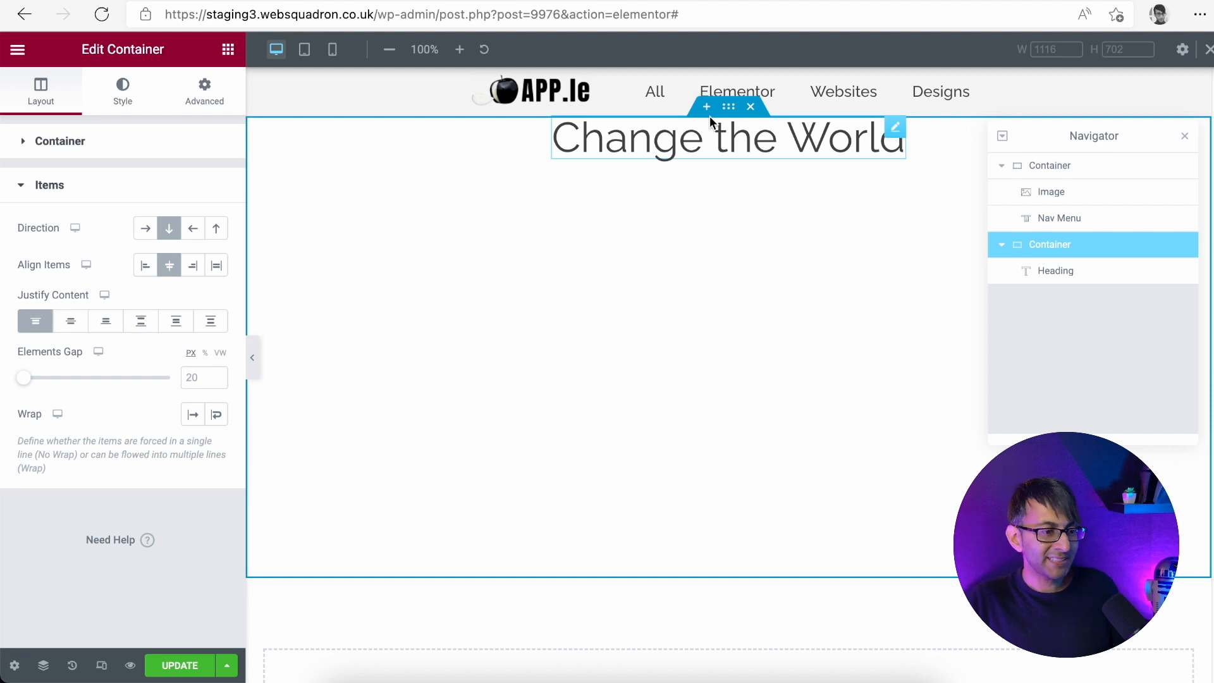
# Try a top margin of 40 px on the "Change the World" heading and reset it to 0
pyautogui.click(895, 129)
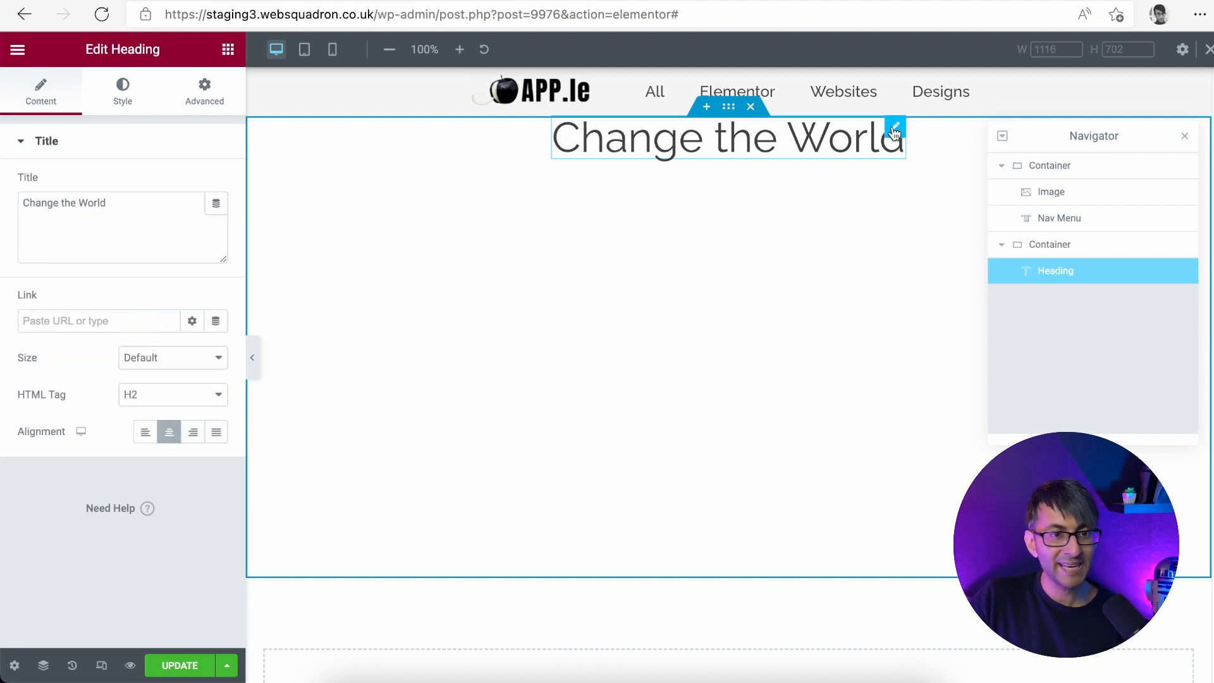
pyautogui.click(204, 92)
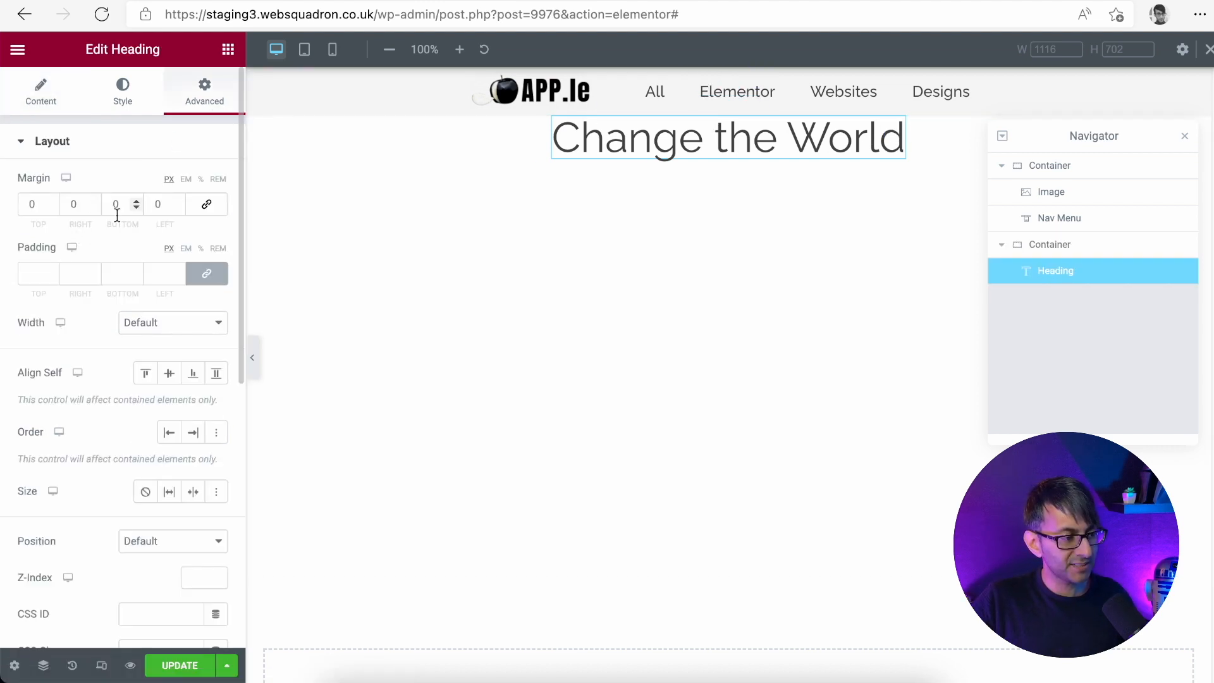
pyautogui.moveTo(38, 204); pyautogui.dragTo(9, 209)
pyautogui.write('40')
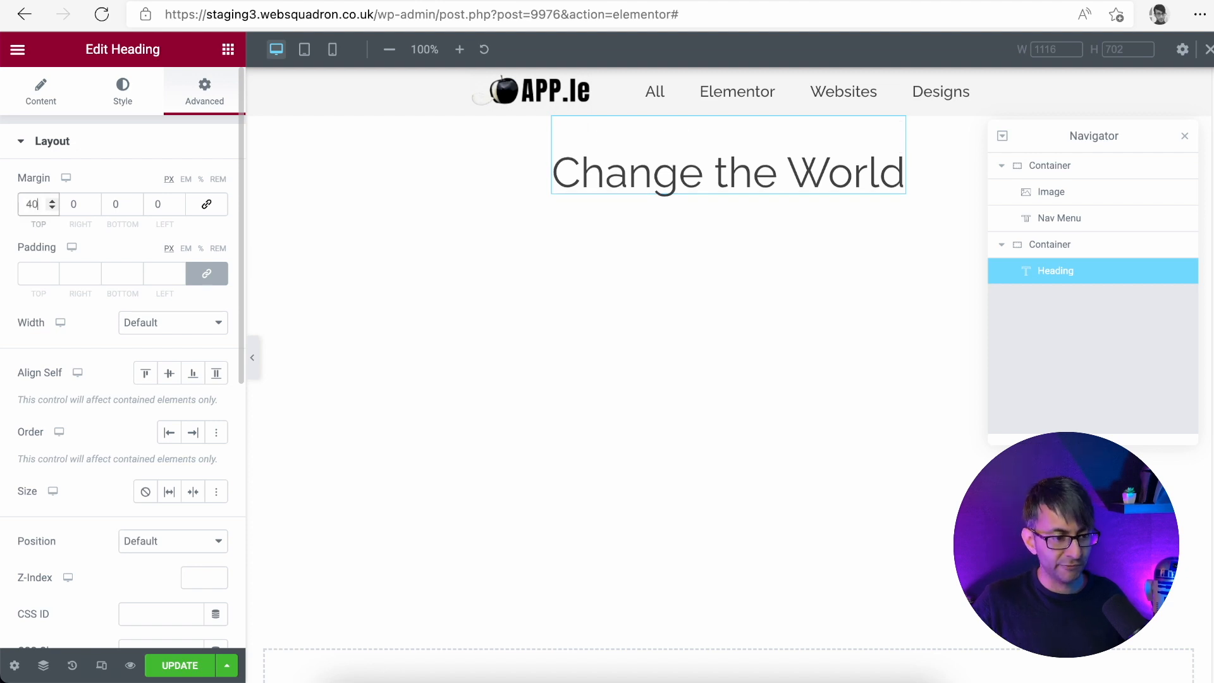
pyautogui.press('BackSpace')
pyautogui.press('BackSpace')
pyautogui.write('0')
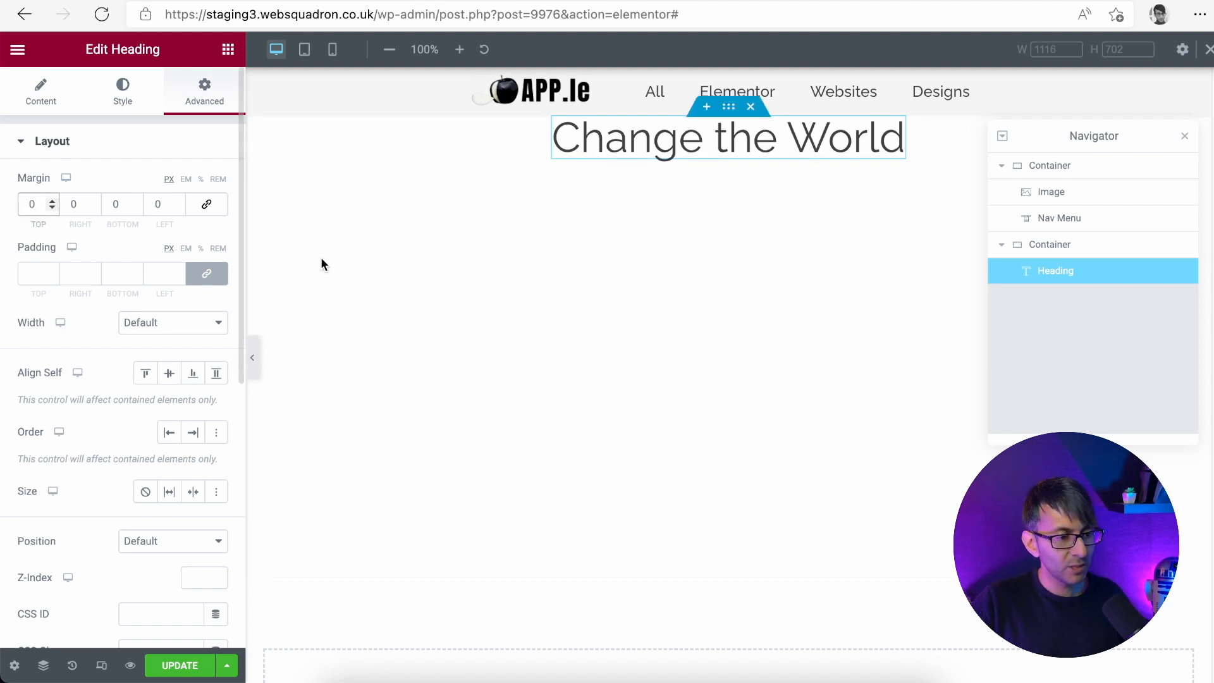
# Set the heading container's top padding to 50 px with the padding values unlinked and the other sides at 0
pyautogui.click(728, 106)
pyautogui.click(201, 106)
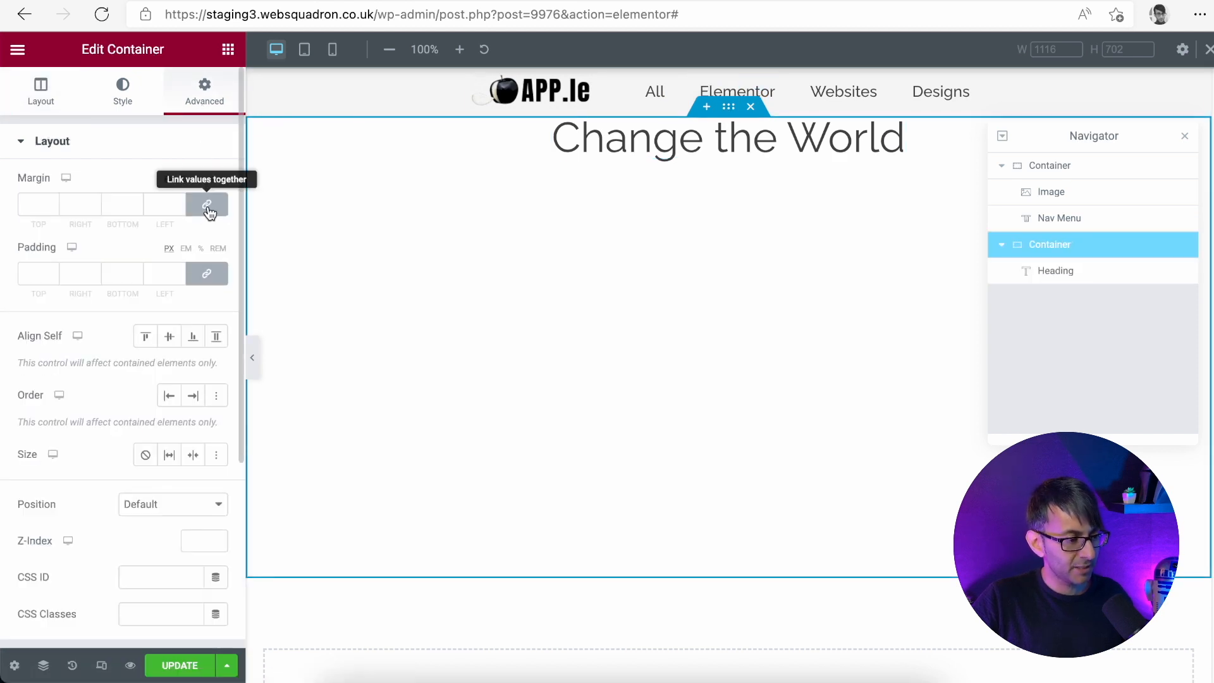
pyautogui.click(207, 279)
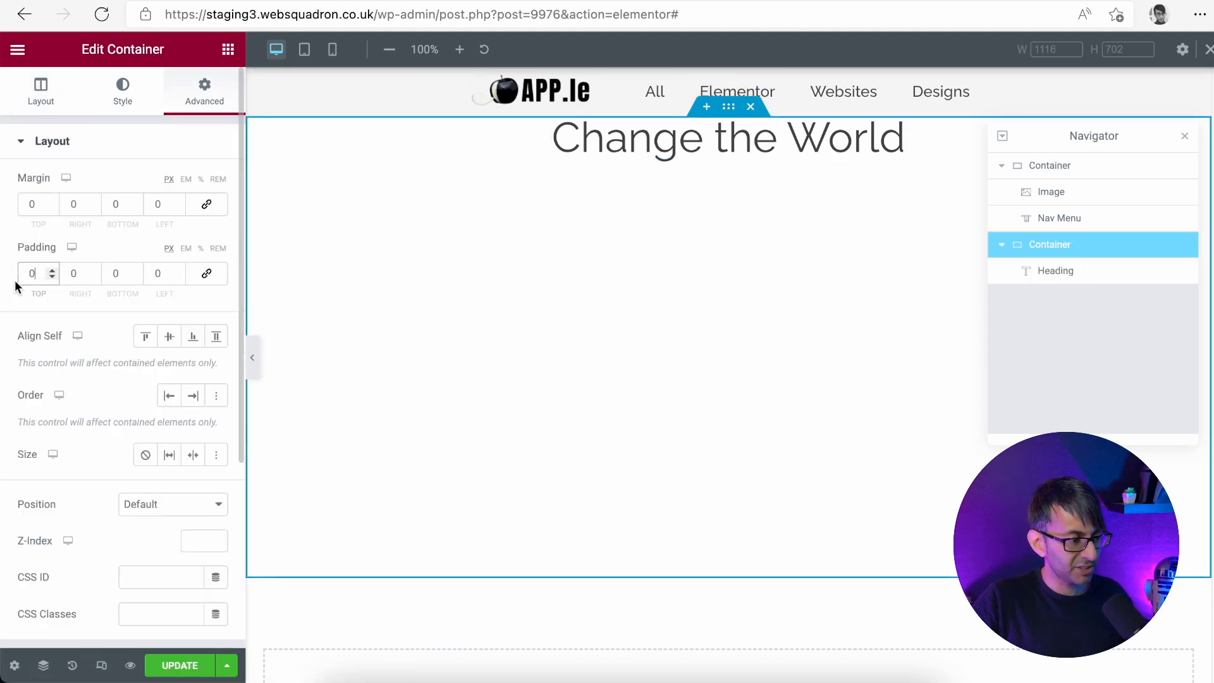
pyautogui.doubleClick(32, 273)
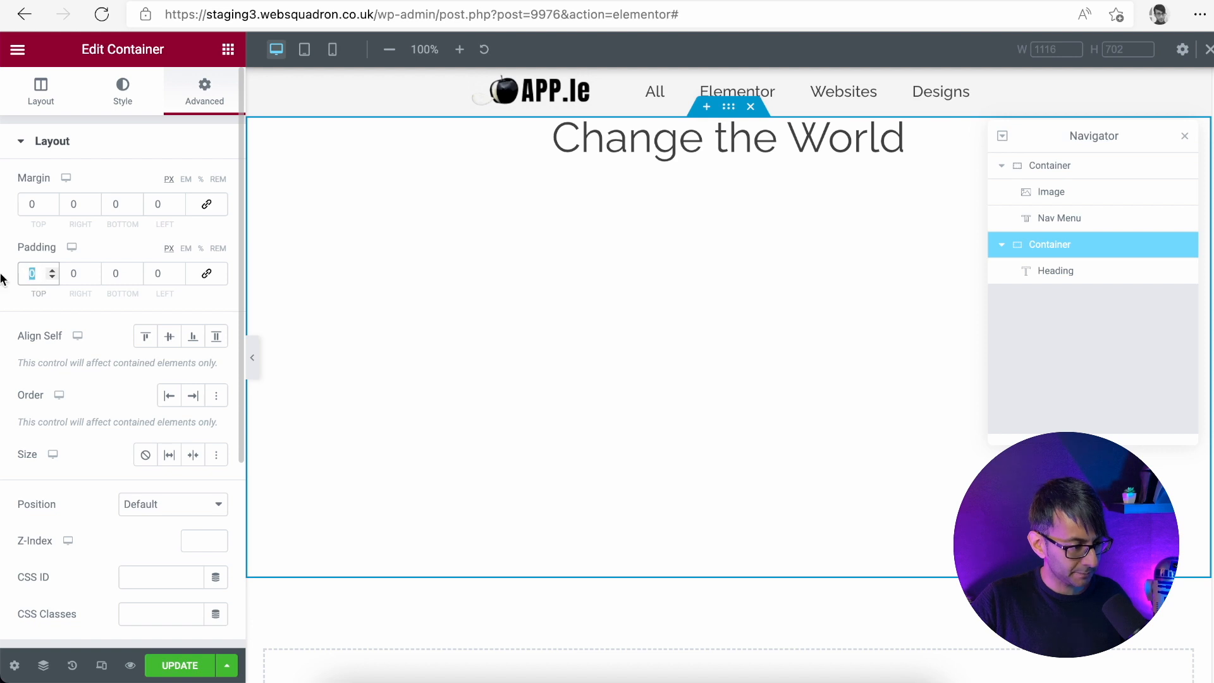
pyautogui.write('50')
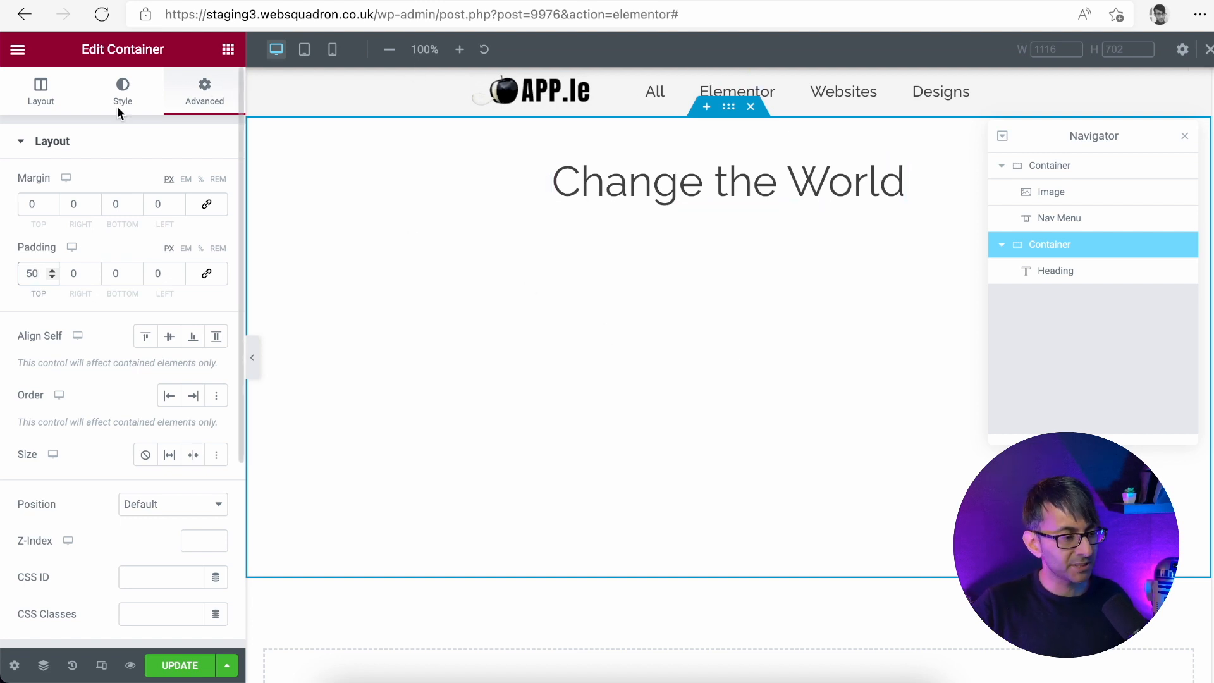
# Add a nested container inside the heading container and place it below the heading
pyautogui.click(229, 50)
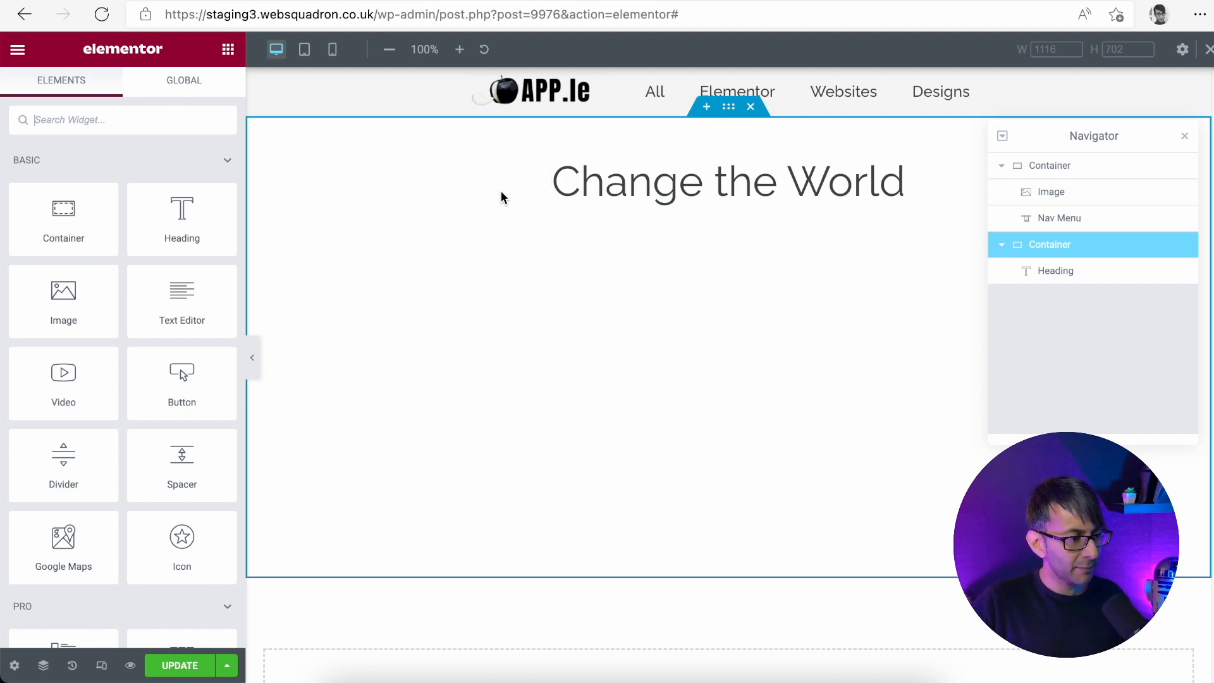
pyautogui.moveTo(40, 218); pyautogui.dragTo(711, 182)
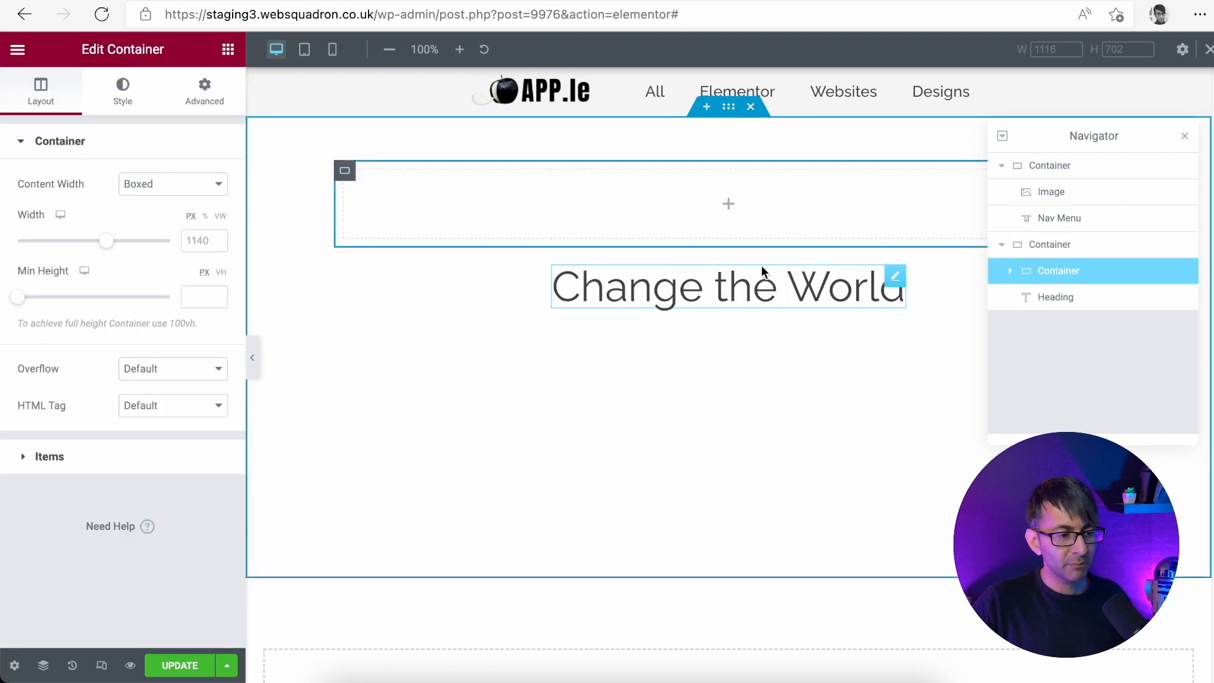
pyautogui.moveTo(1068, 271); pyautogui.dragTo(1070, 300)
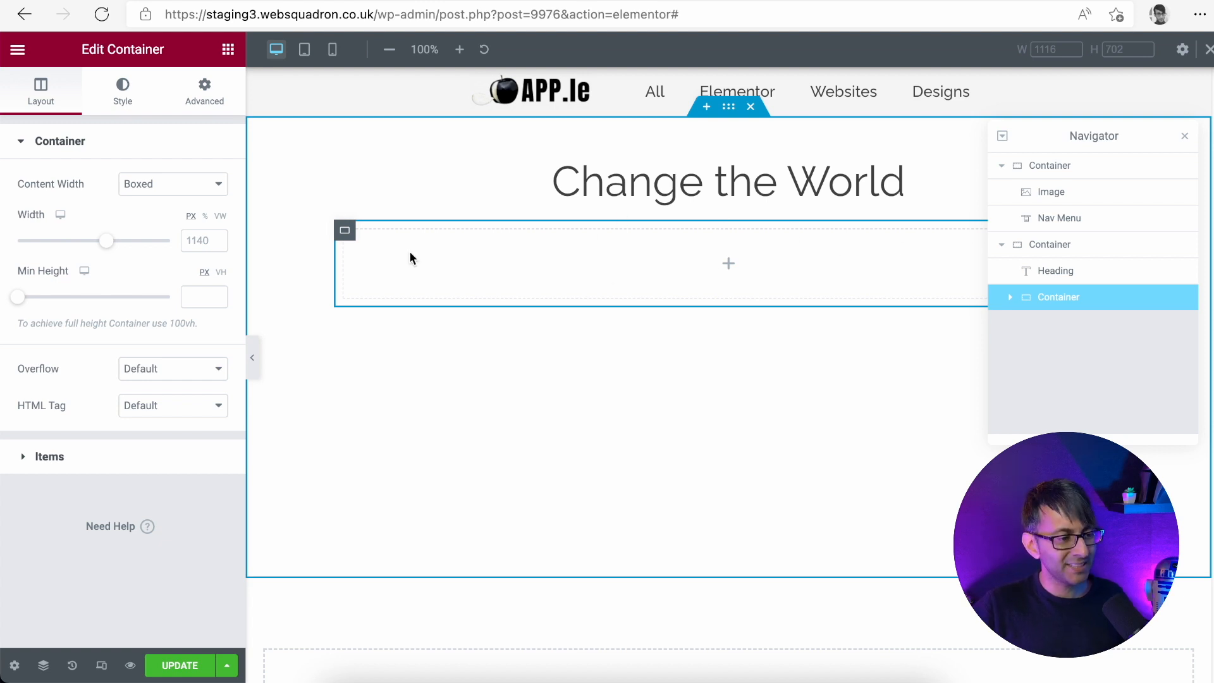
# Add an Image widget to the nested container using the red phone picture 1-2-e1648594148229.webp from the media library
pyautogui.click(228, 49)
pyautogui.moveTo(39, 284); pyautogui.dragTo(478, 269)
pyautogui.click(99, 234)
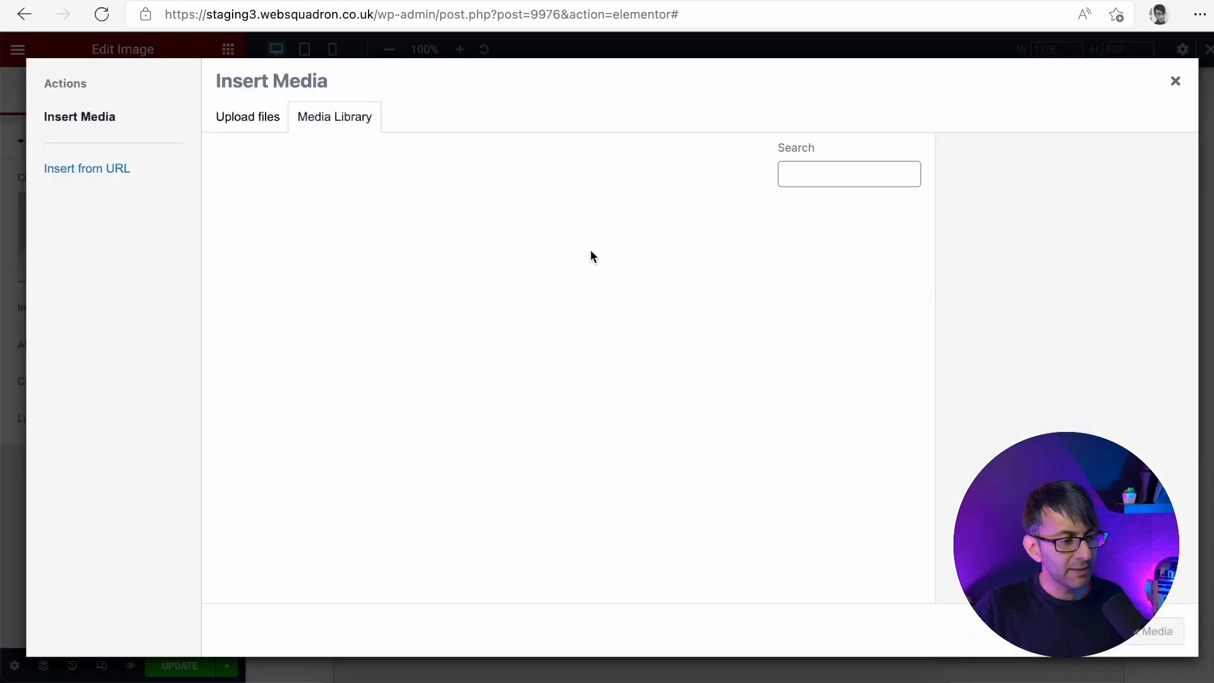
pyautogui.click(269, 265)
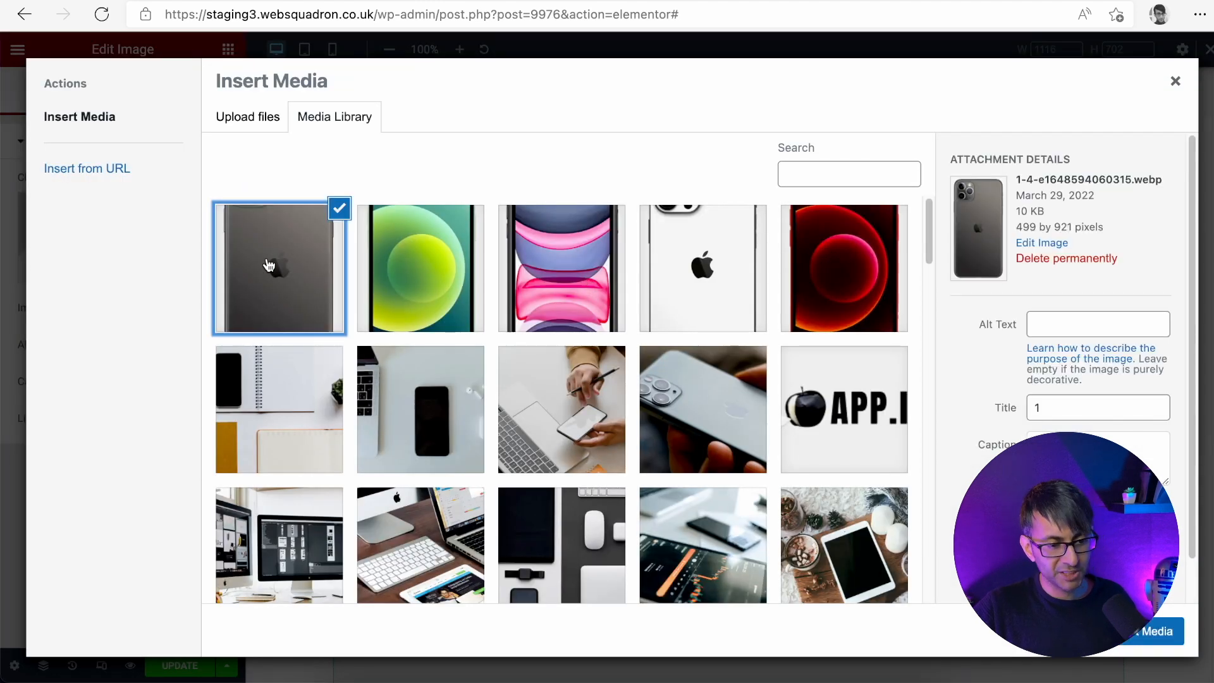
pyautogui.click(374, 257)
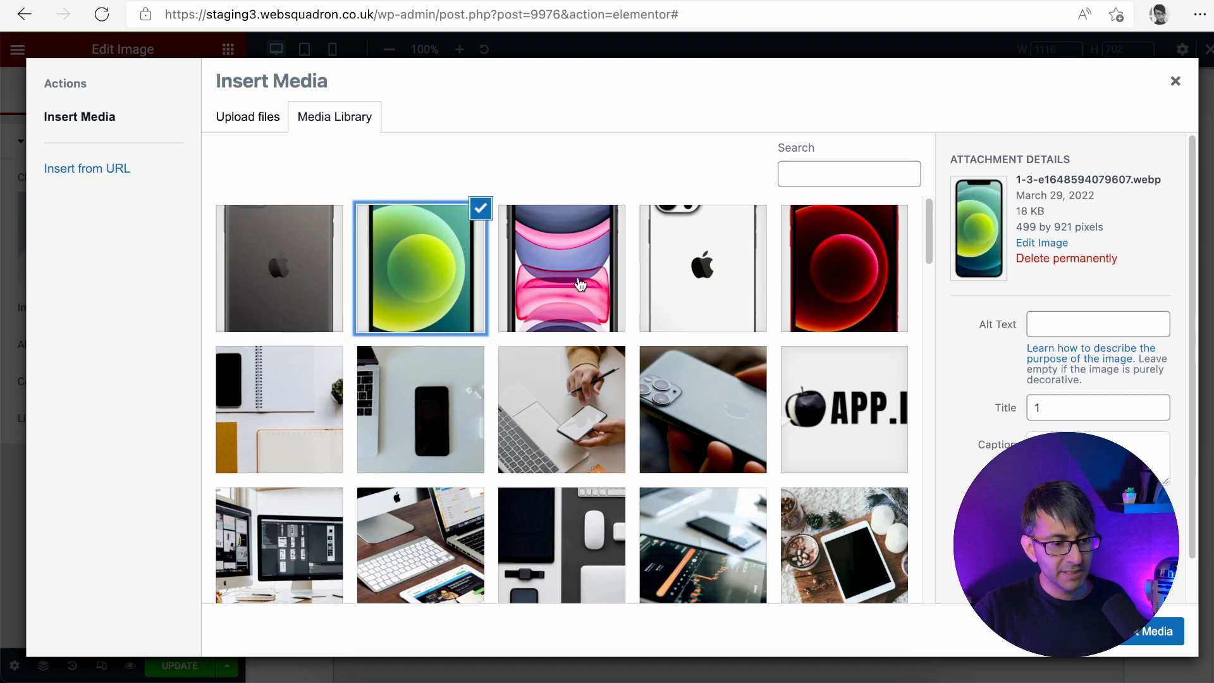
pyautogui.click(574, 288)
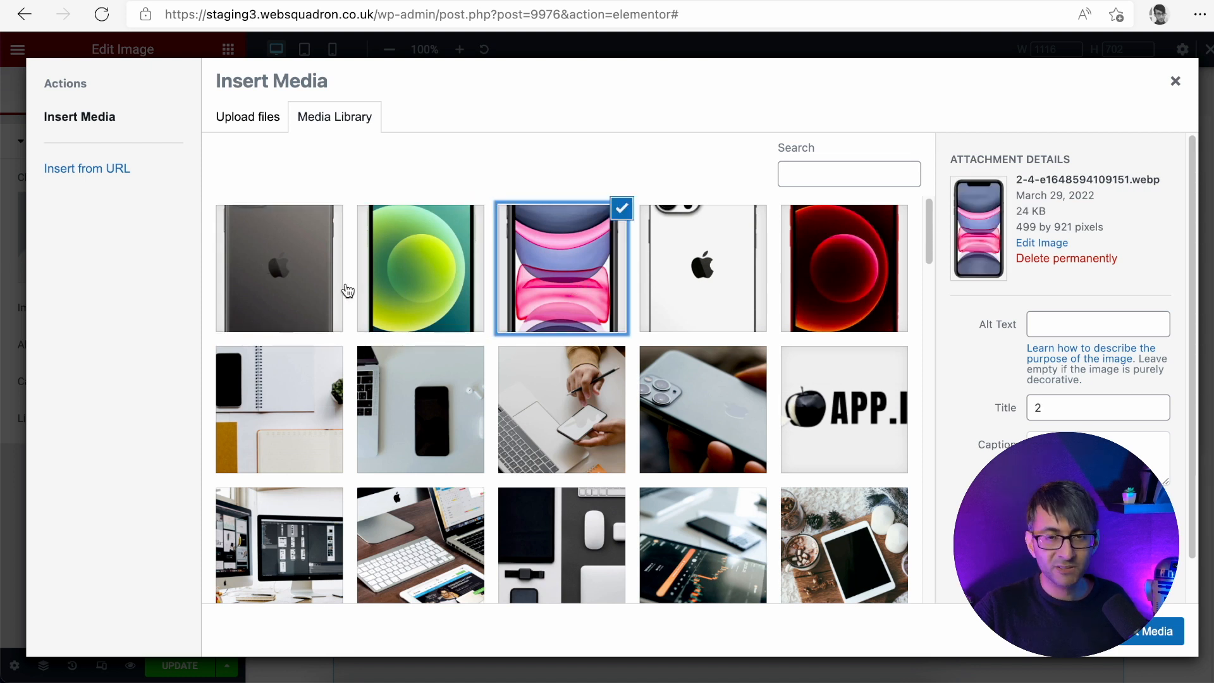
pyautogui.click(328, 290)
pyautogui.click(437, 279)
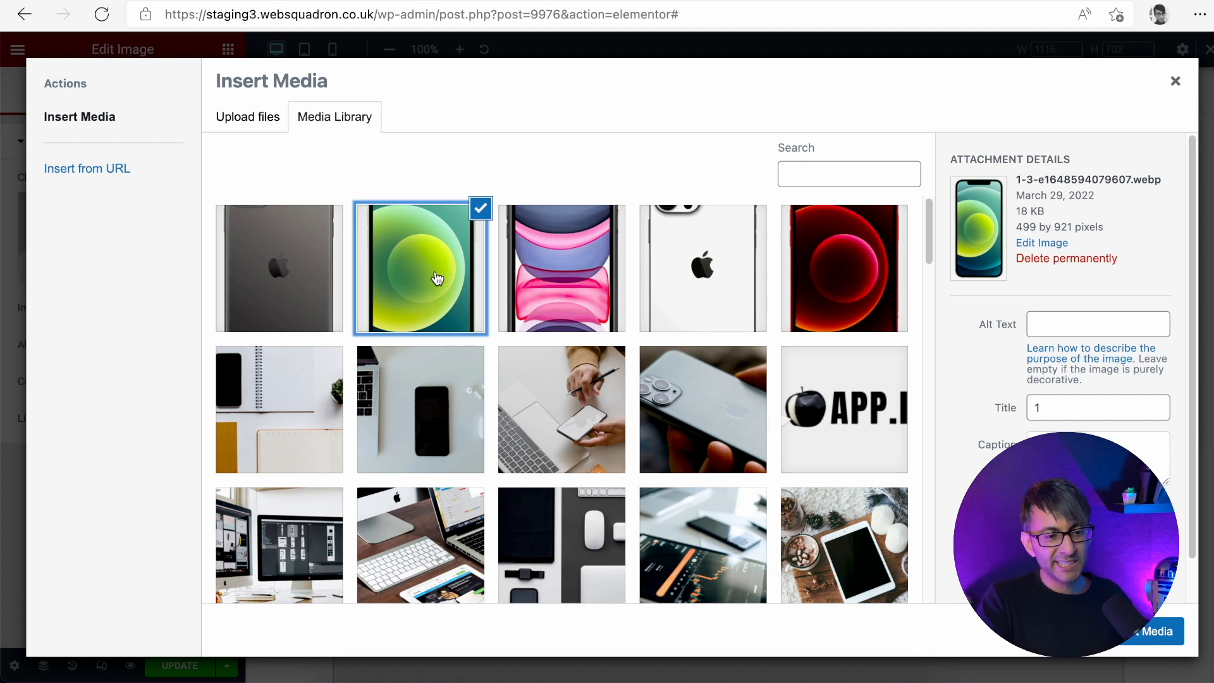
pyautogui.click(551, 281)
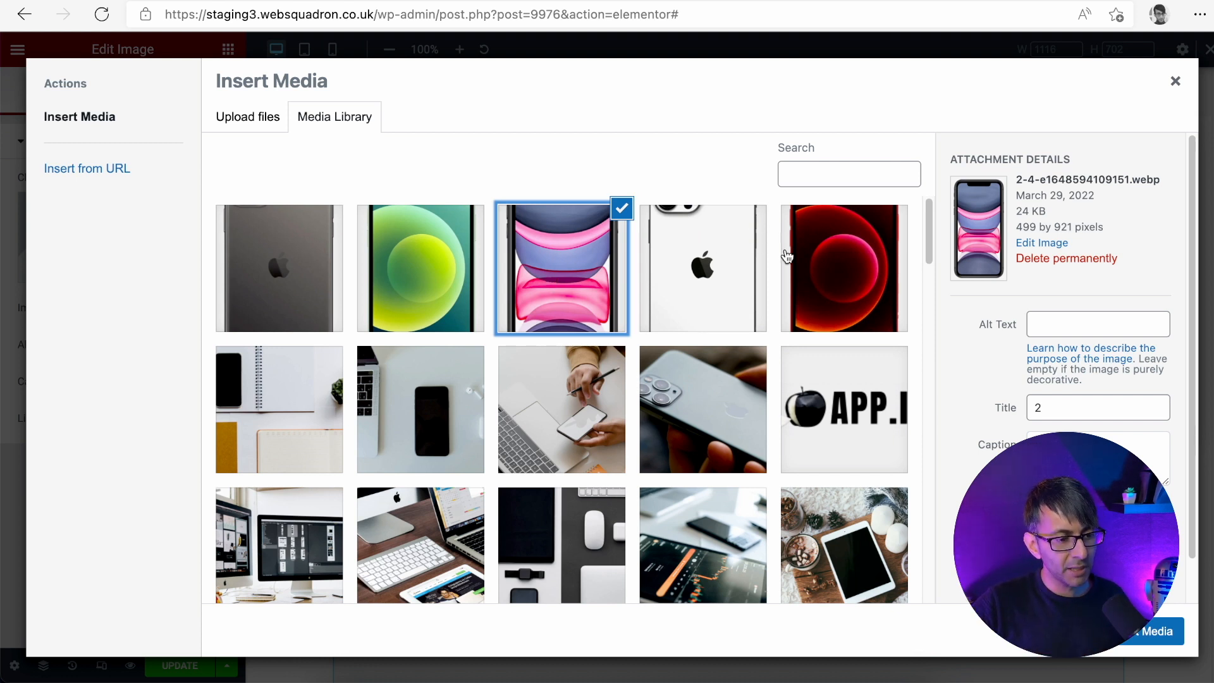
pyautogui.click(822, 265)
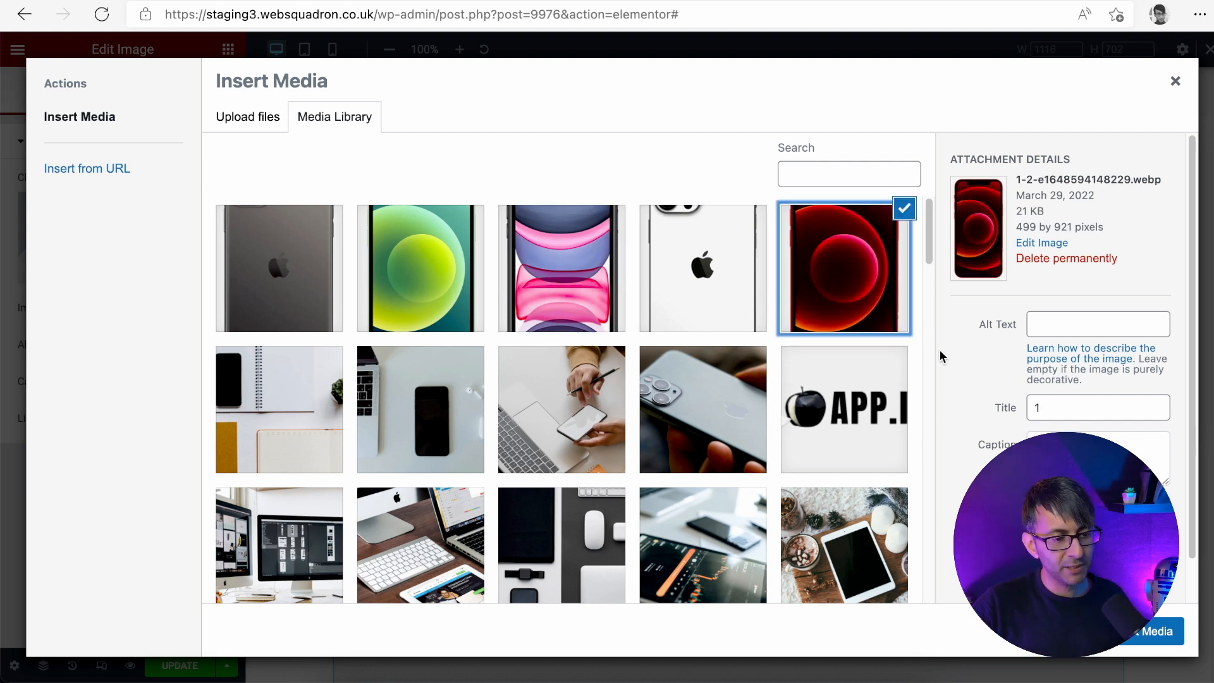
pyautogui.click(1141, 633)
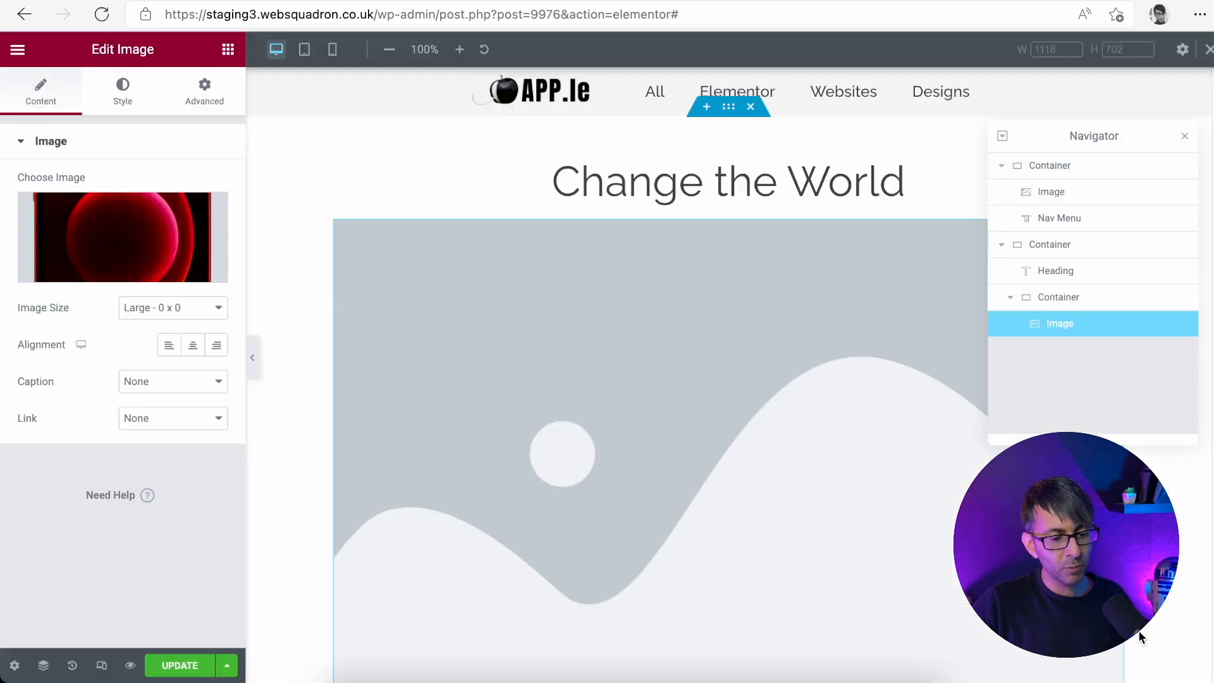
# Set the phone image's size to Full, its width to 150 px and its max width to 150
pyautogui.click(171, 311)
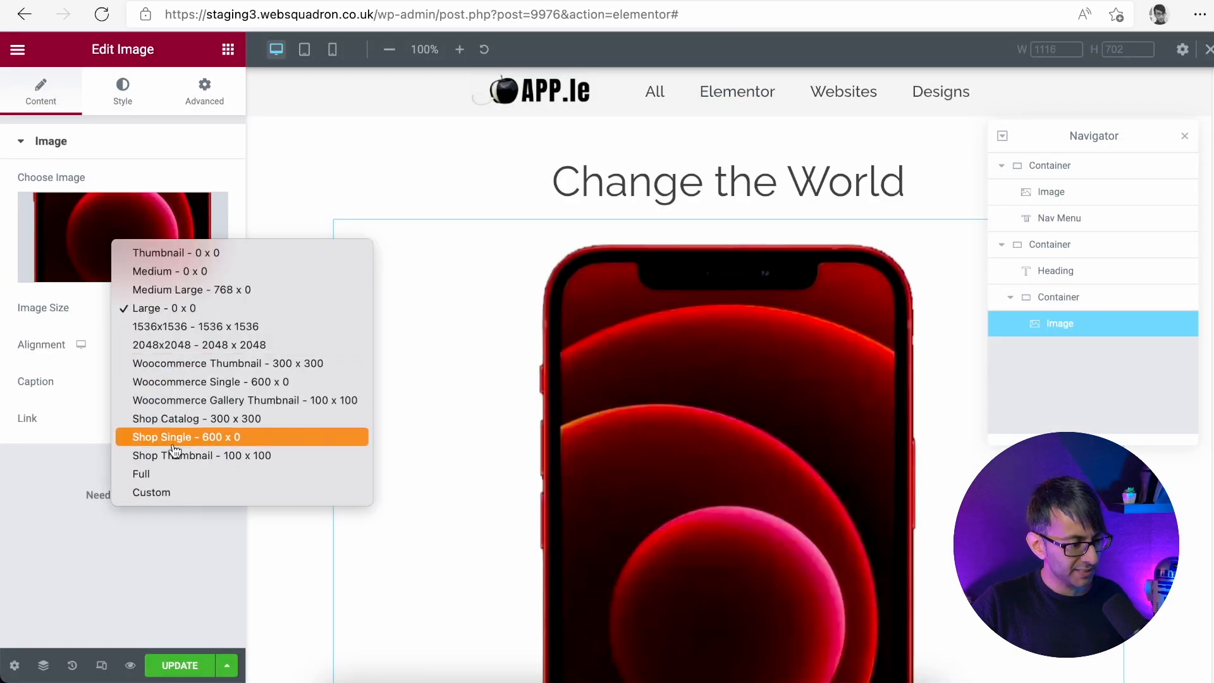
pyautogui.click(141, 474)
pyautogui.click(122, 101)
pyautogui.click(203, 179)
pyautogui.moveTo(201, 236); pyautogui.dragTo(207, 238)
pyautogui.click(200, 203)
pyautogui.write('300')
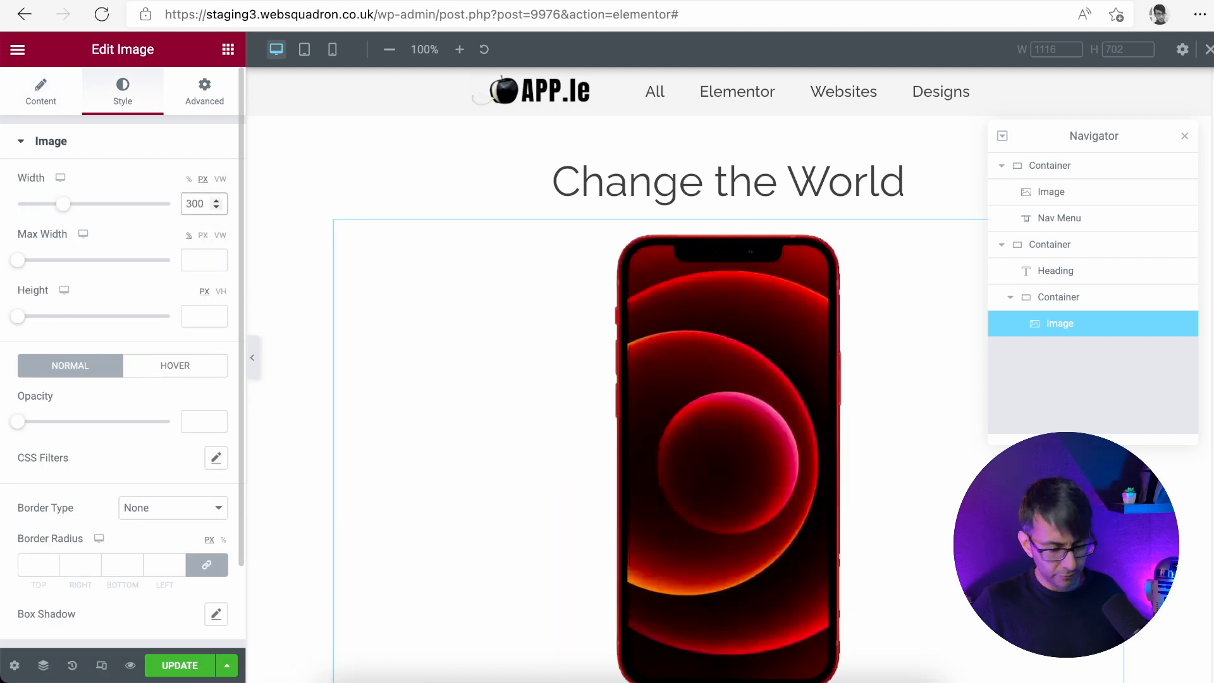
pyautogui.press('BackSpace')
pyautogui.press('BackSpace')
pyautogui.press('BackSpace')
pyautogui.write('150')
pyautogui.click(197, 260)
pyautogui.write('150')
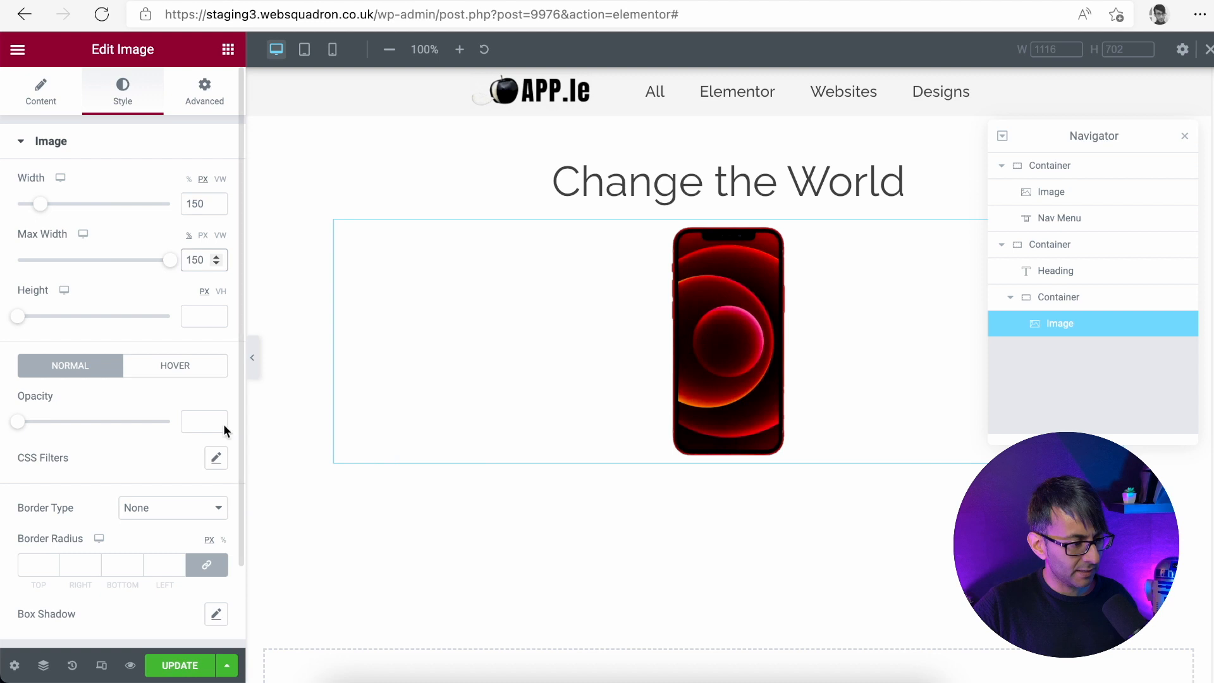
# Rotate the phone image by 45 degrees with its Transform settings
pyautogui.click(207, 103)
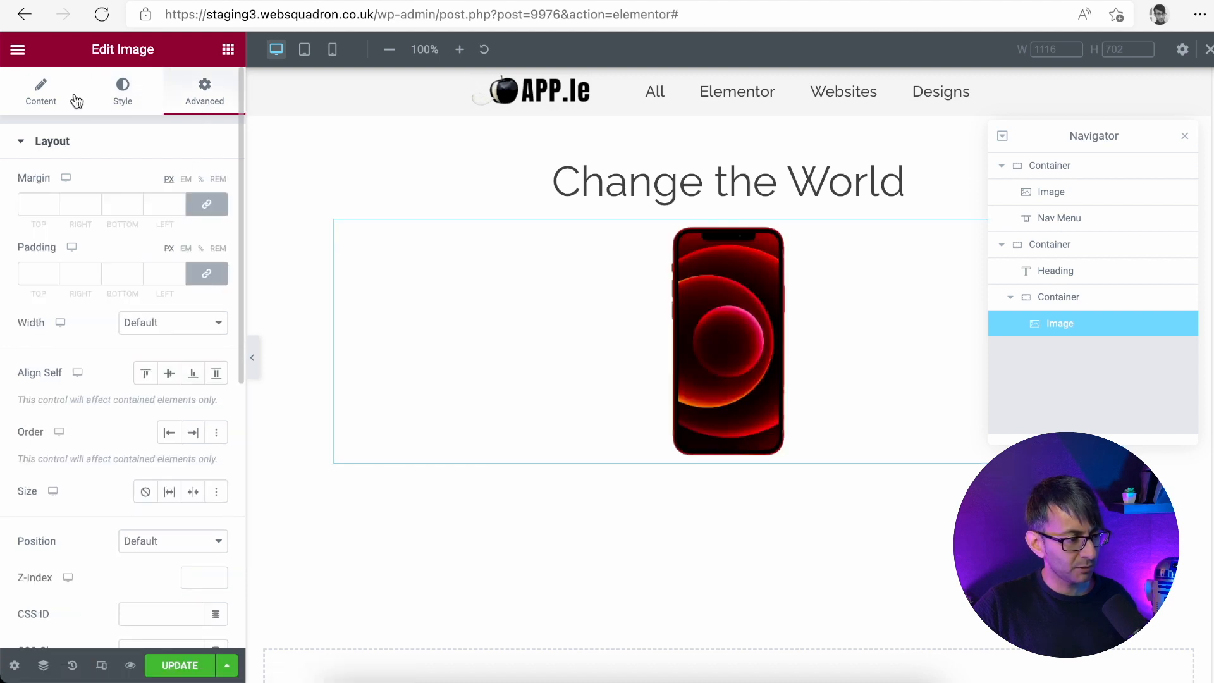
pyautogui.scroll(-1, 109, 507)
pyautogui.scroll(1, 120, 522)
pyautogui.scroll(-7, 130, 535)
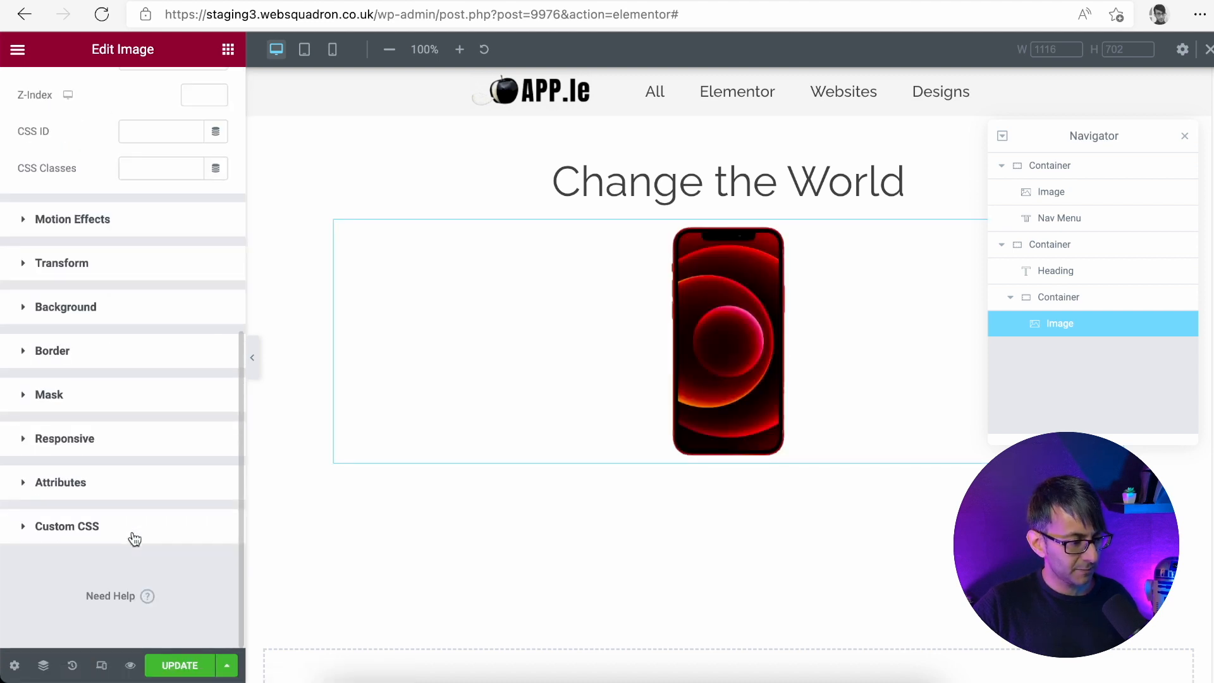
pyautogui.click(116, 275)
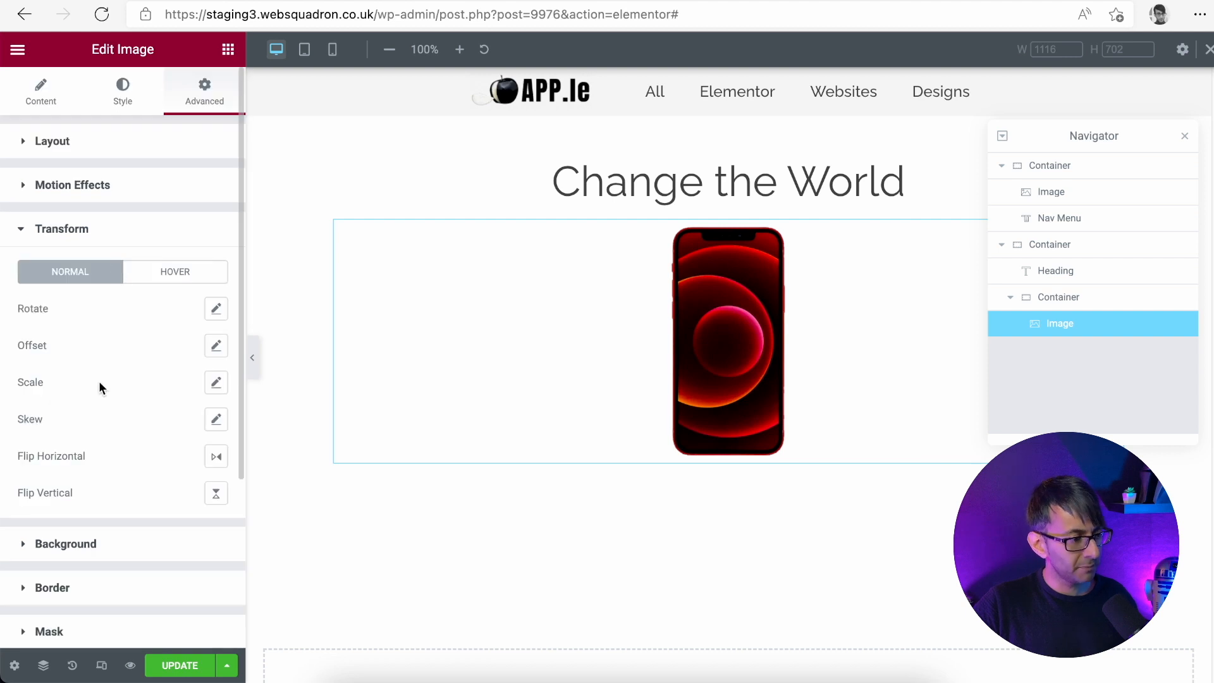
pyautogui.click(215, 310)
pyautogui.moveTo(91, 380); pyautogui.dragTo(100, 375)
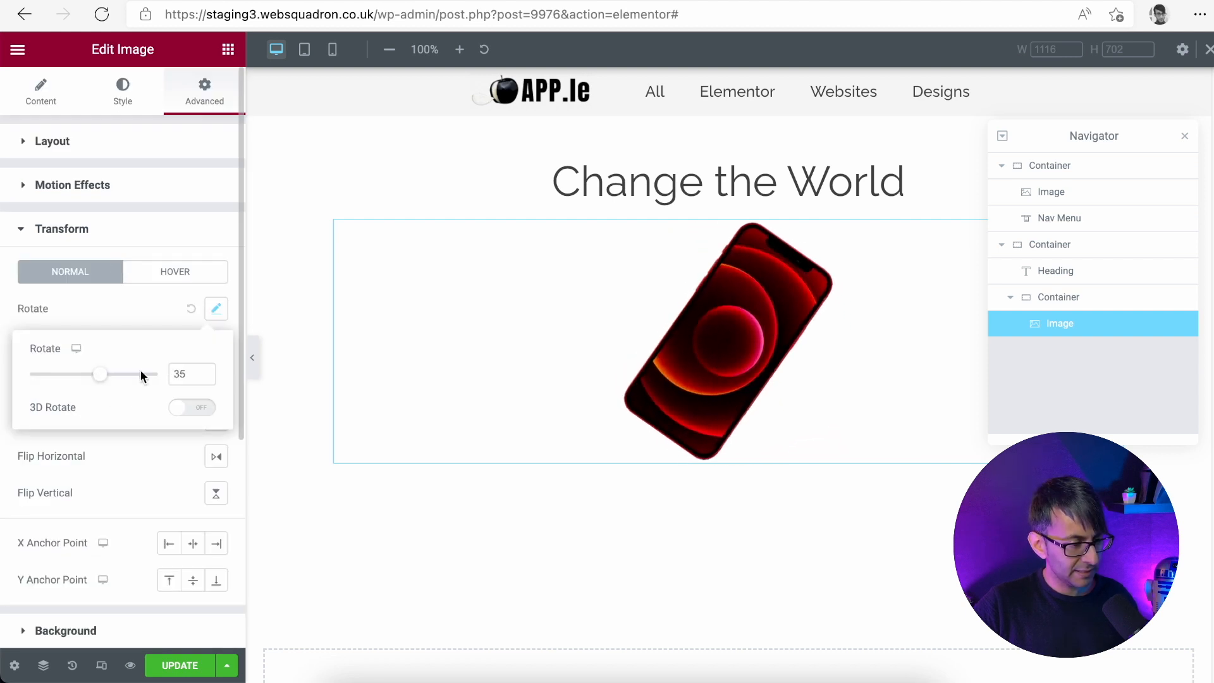
pyautogui.doubleClick(192, 380)
pyautogui.write('45')
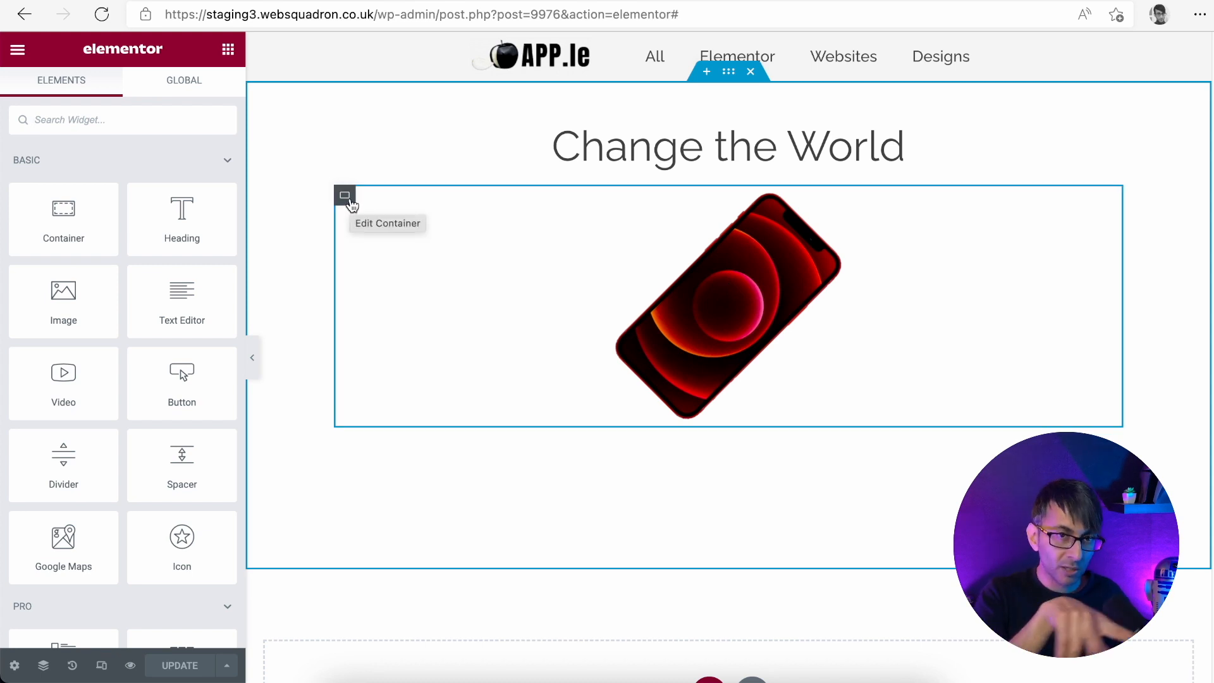
pyautogui.scroll(-3, 547, 506)
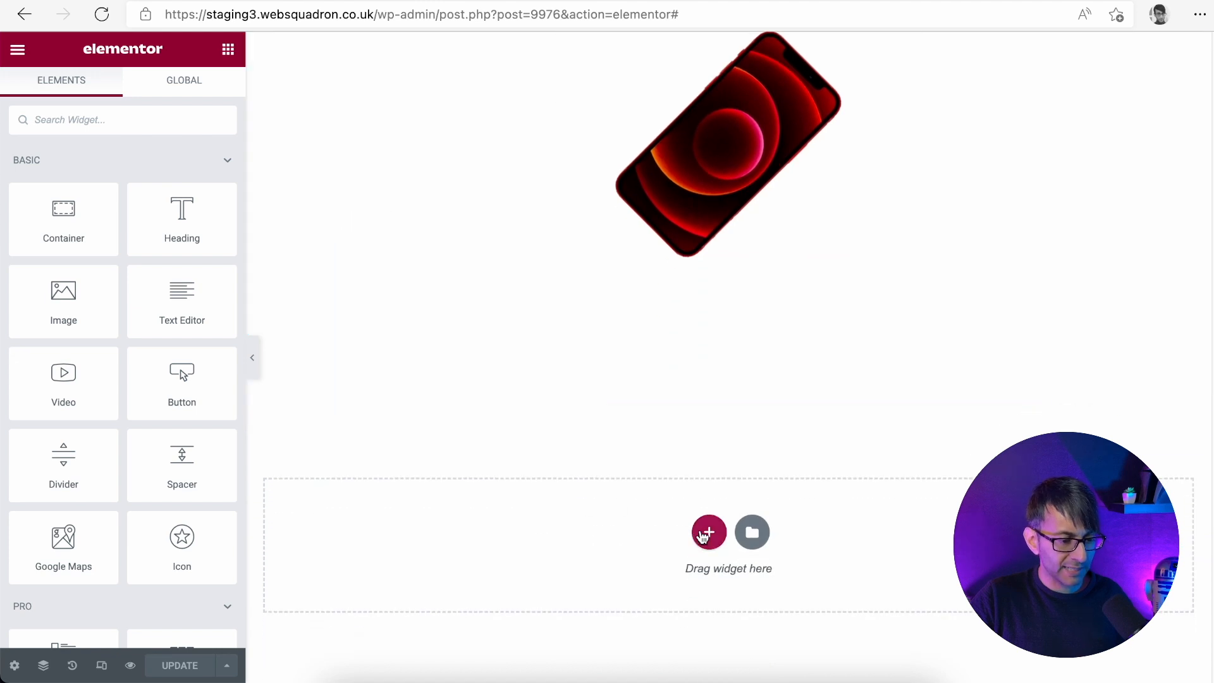
pyautogui.click(709, 558)
pyautogui.scroll(-2, 662, 583)
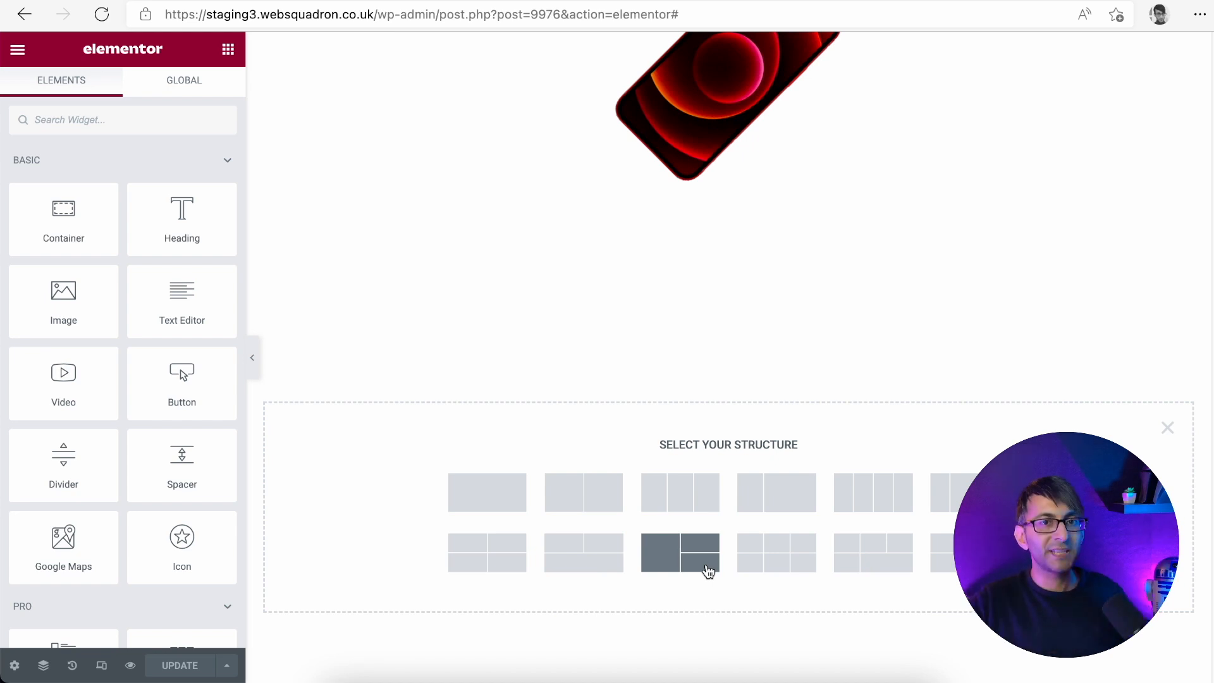
pyautogui.click(1165, 429)
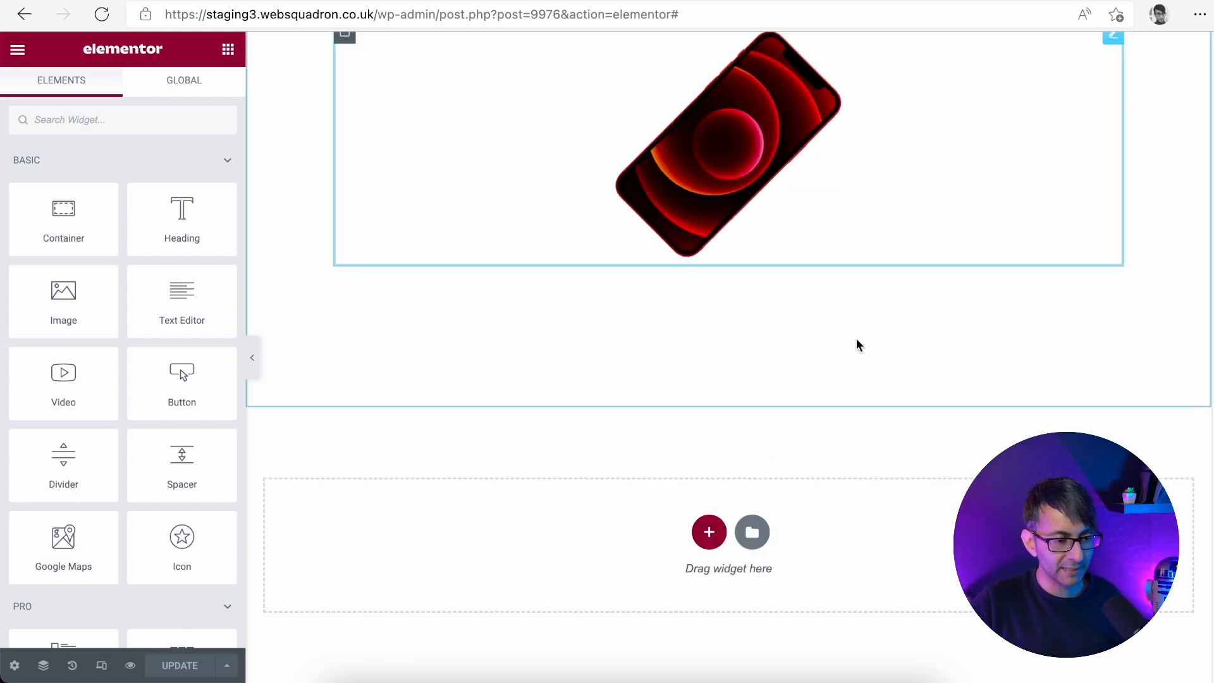
# Duplicate the nested container that holds the rotated phone image
pyautogui.scroll(3, 822, 336)
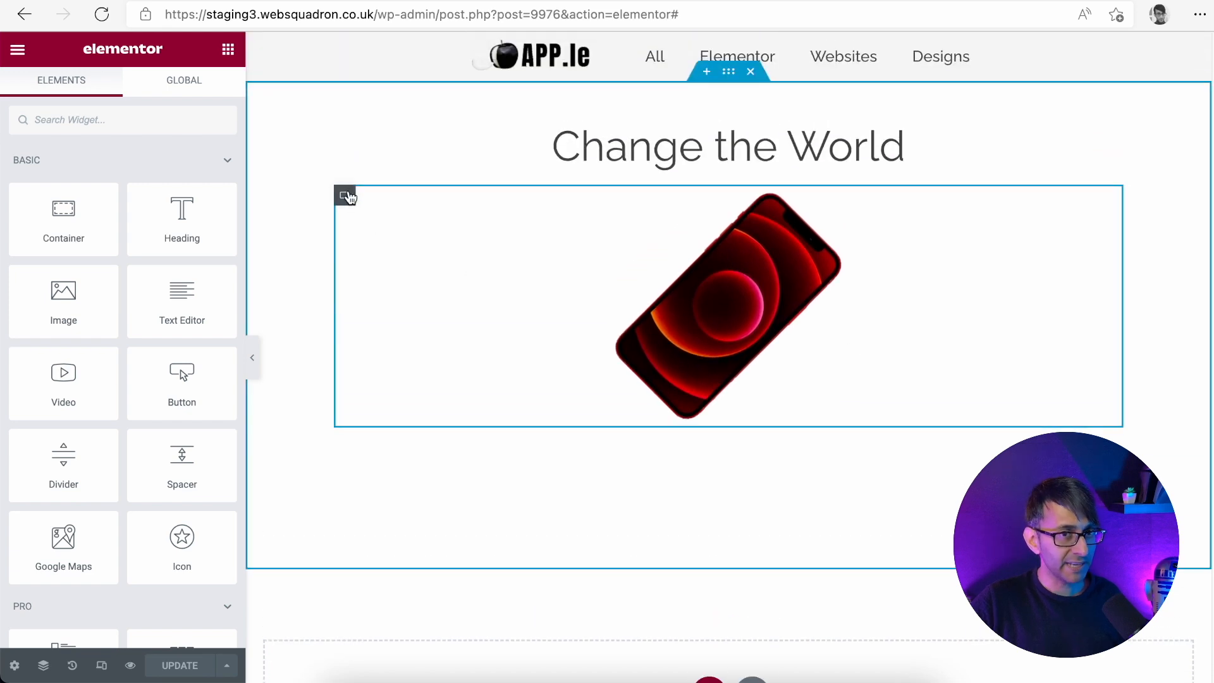
pyautogui.rightClick(347, 196)
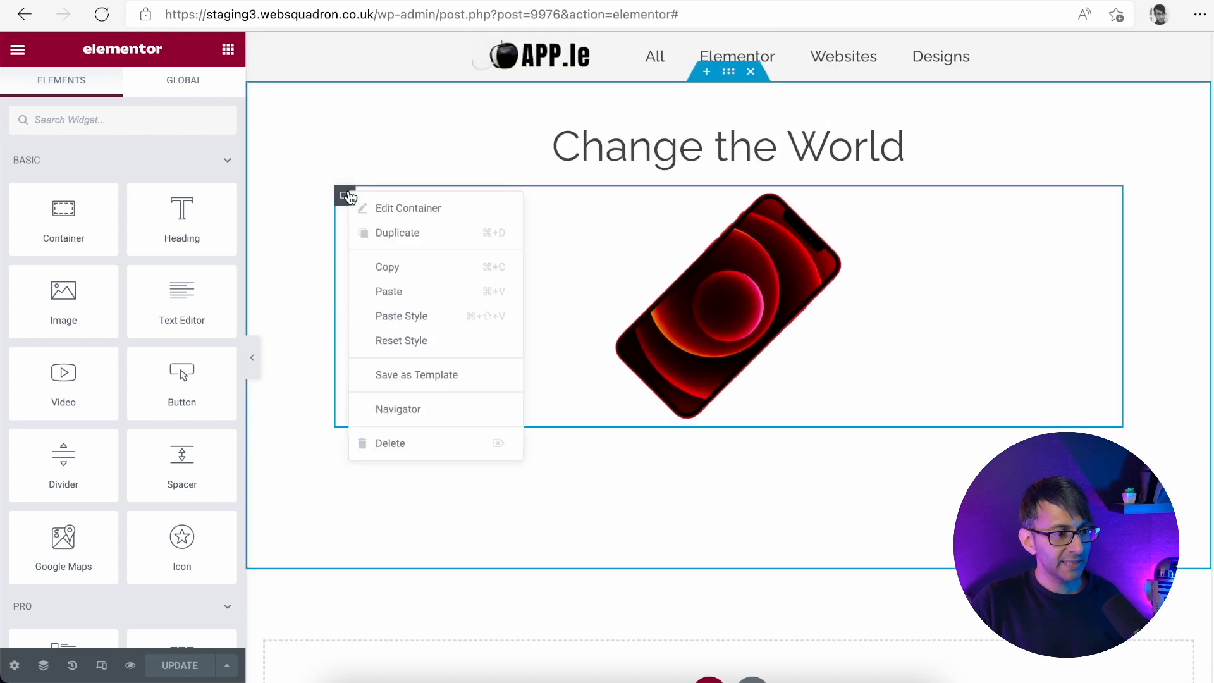
pyautogui.click(398, 234)
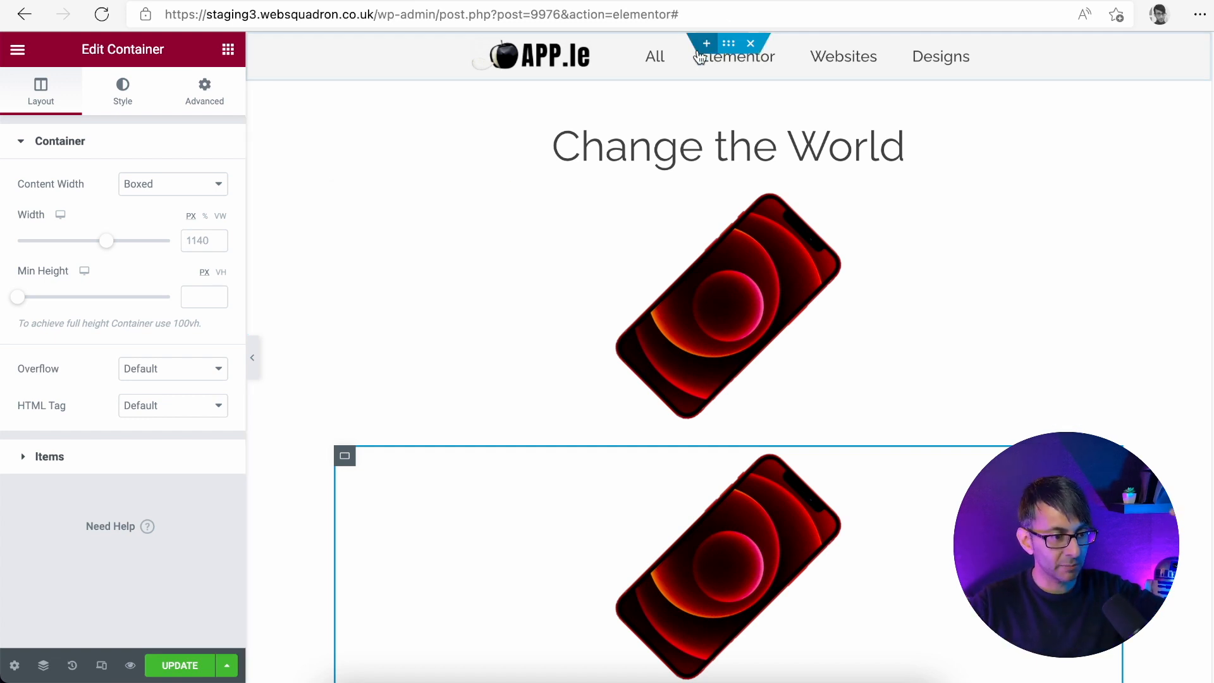
# Set the items direction of the hero container holding the heading and phone images to Row
pyautogui.click(729, 73)
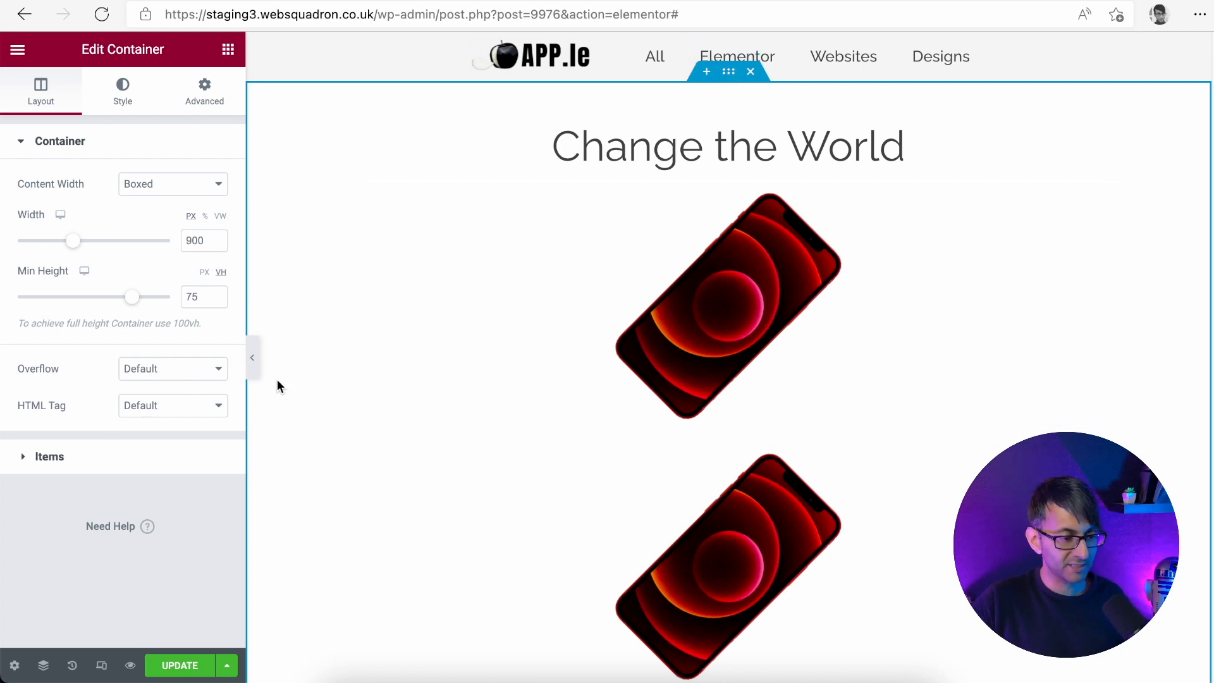
pyautogui.click(88, 475)
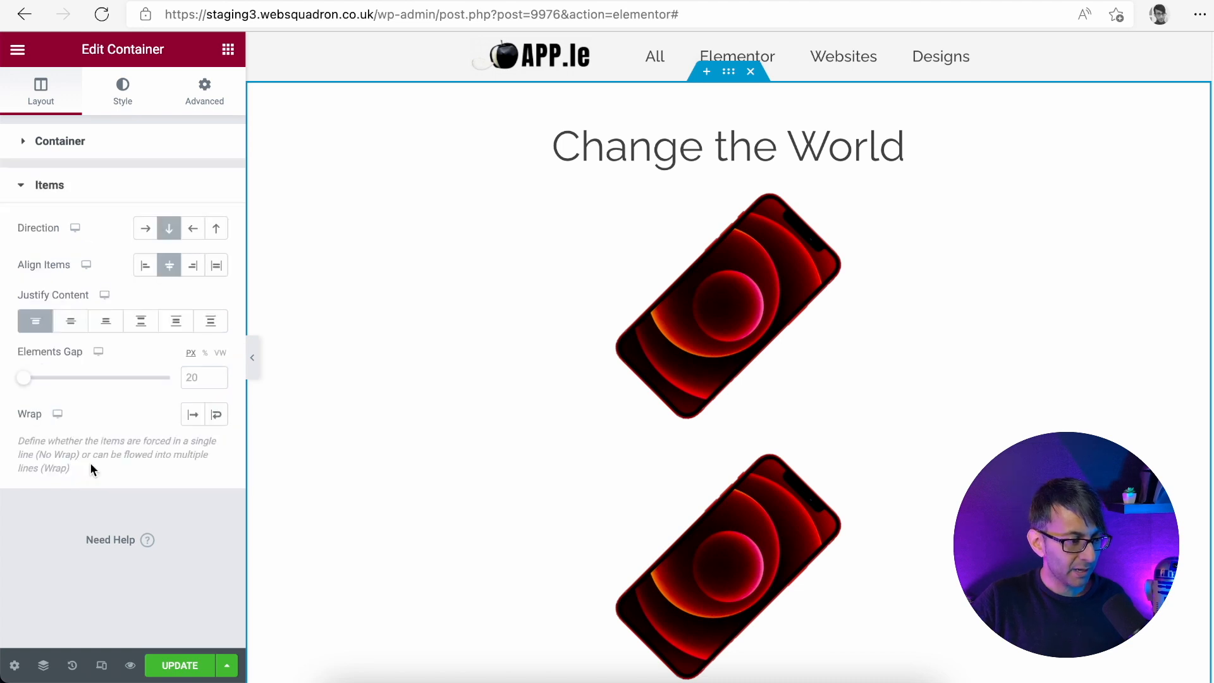
pyautogui.click(146, 231)
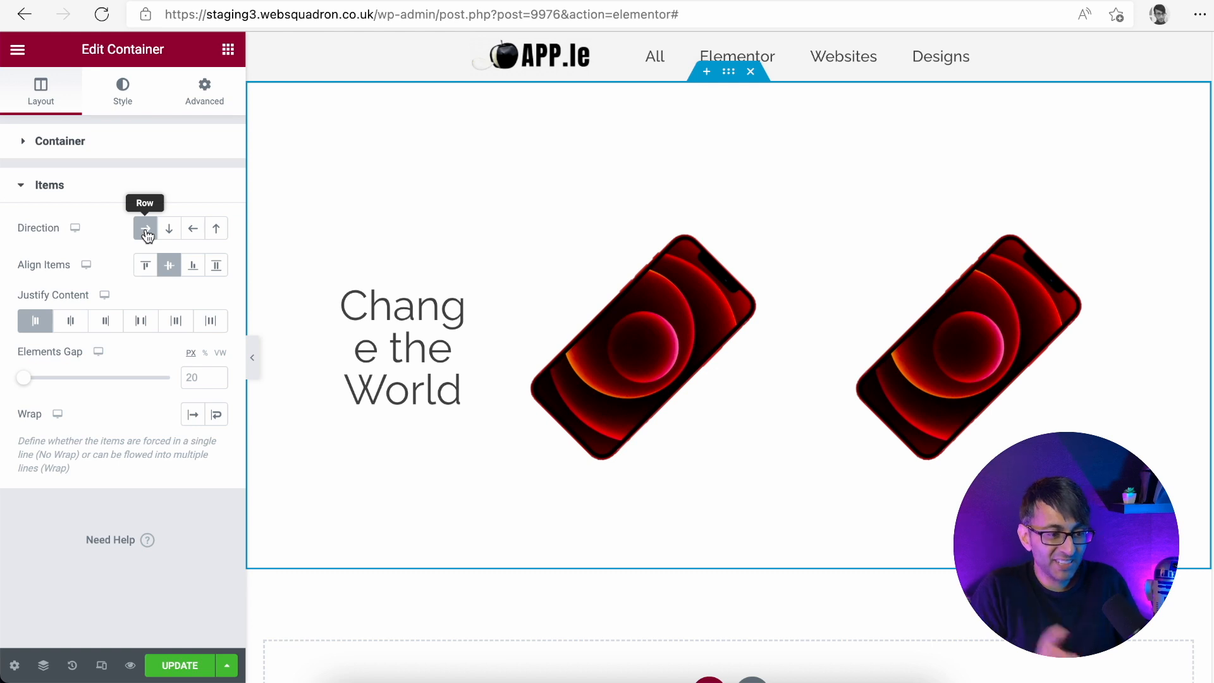
pyautogui.click(146, 231)
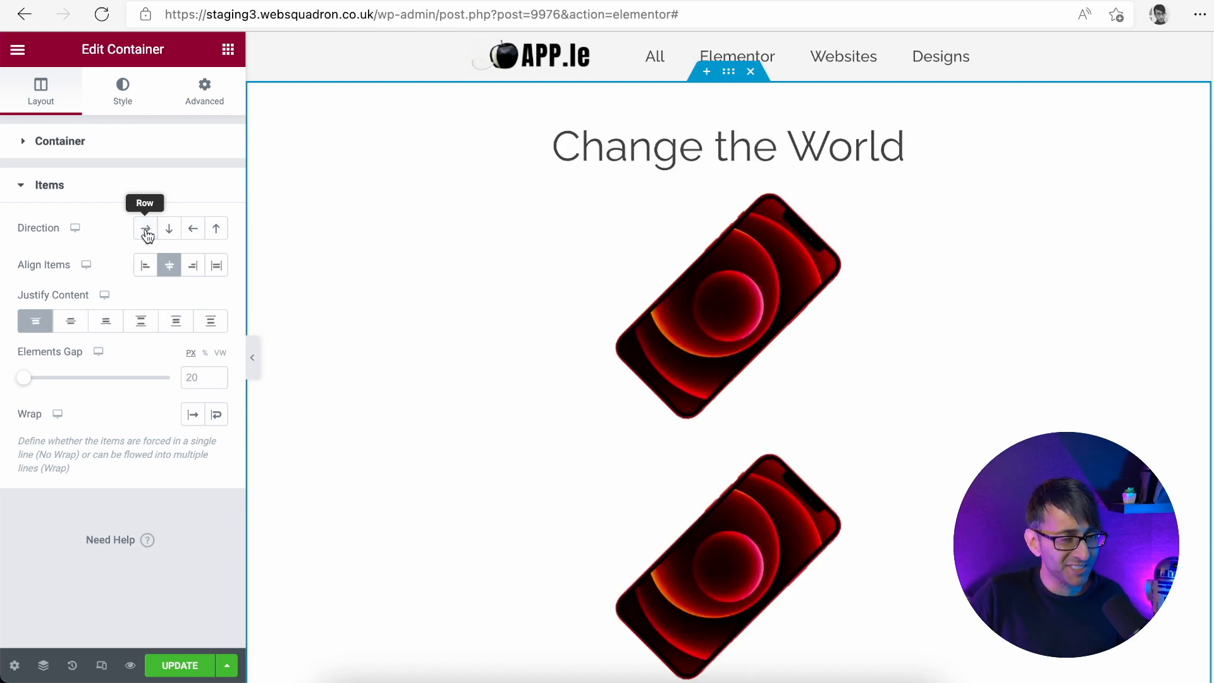
pyautogui.click(146, 231)
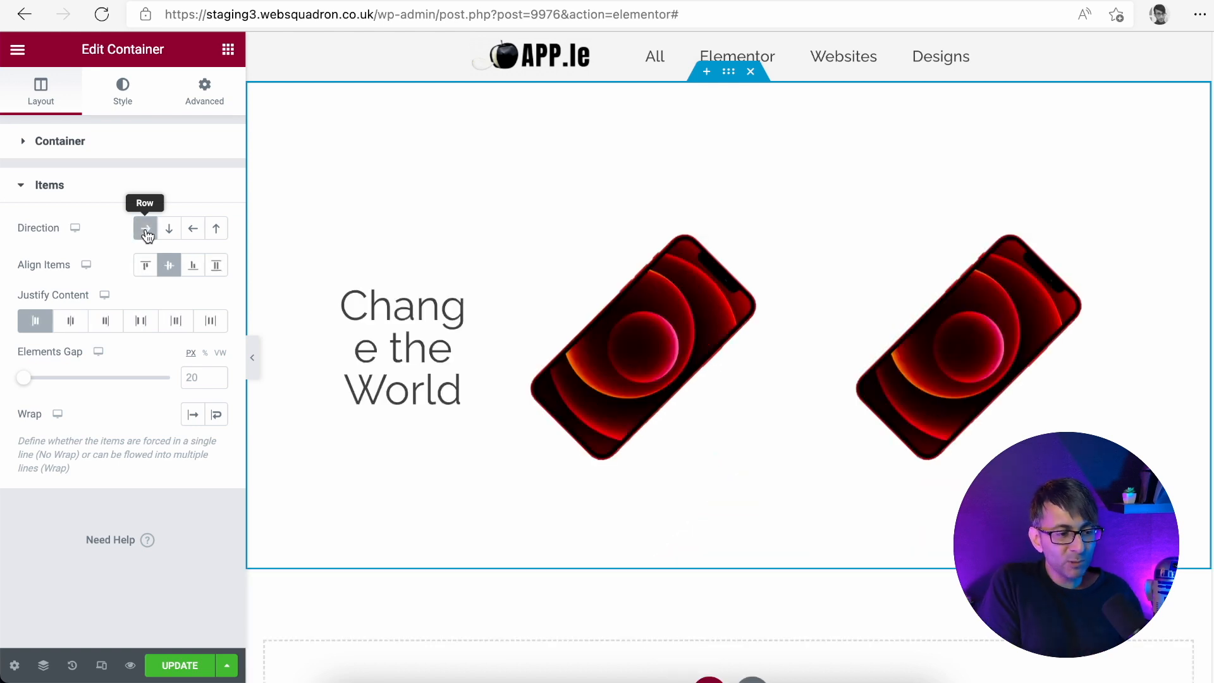
pyautogui.click(146, 231)
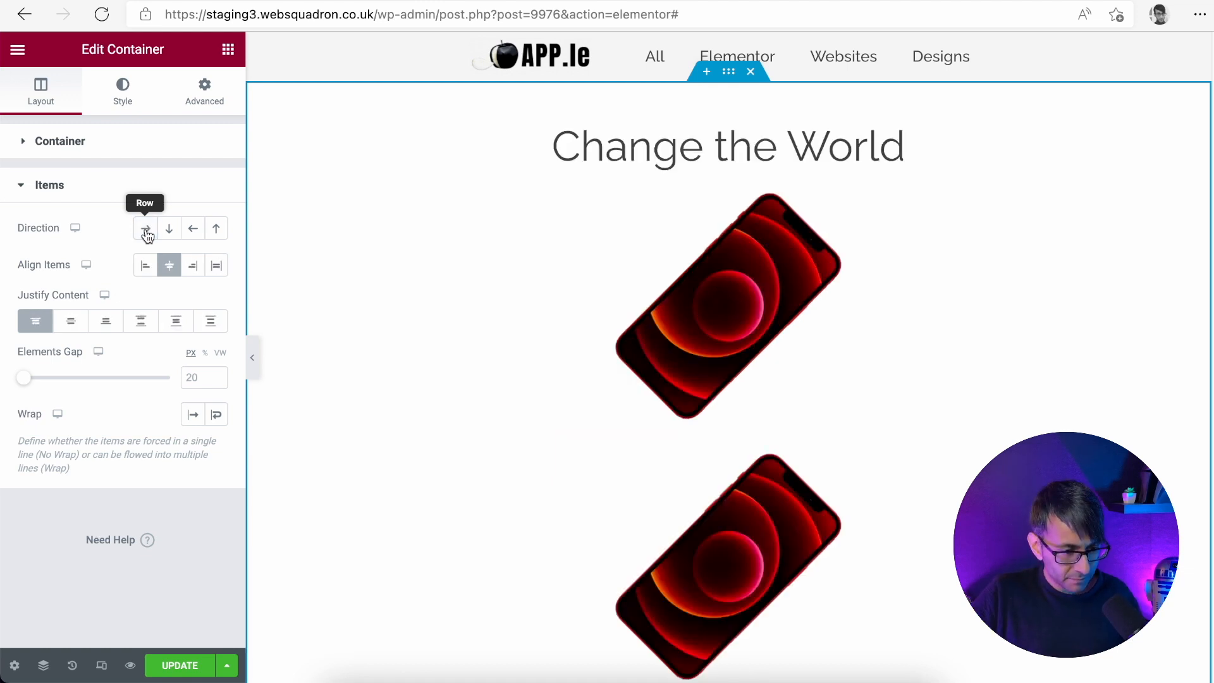
pyautogui.click(146, 232)
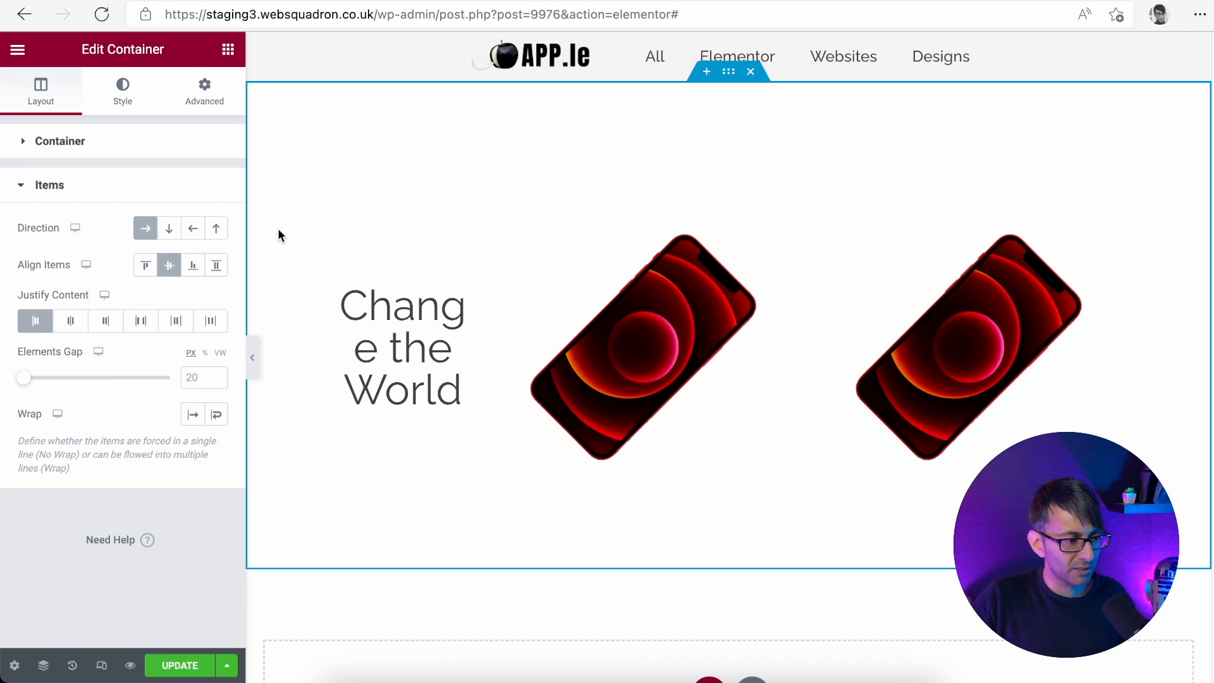
# Compare the hero container's layout in Column direction, Row direction and Row with Wrap, going back to an unwrapped Row
pyautogui.click(169, 231)
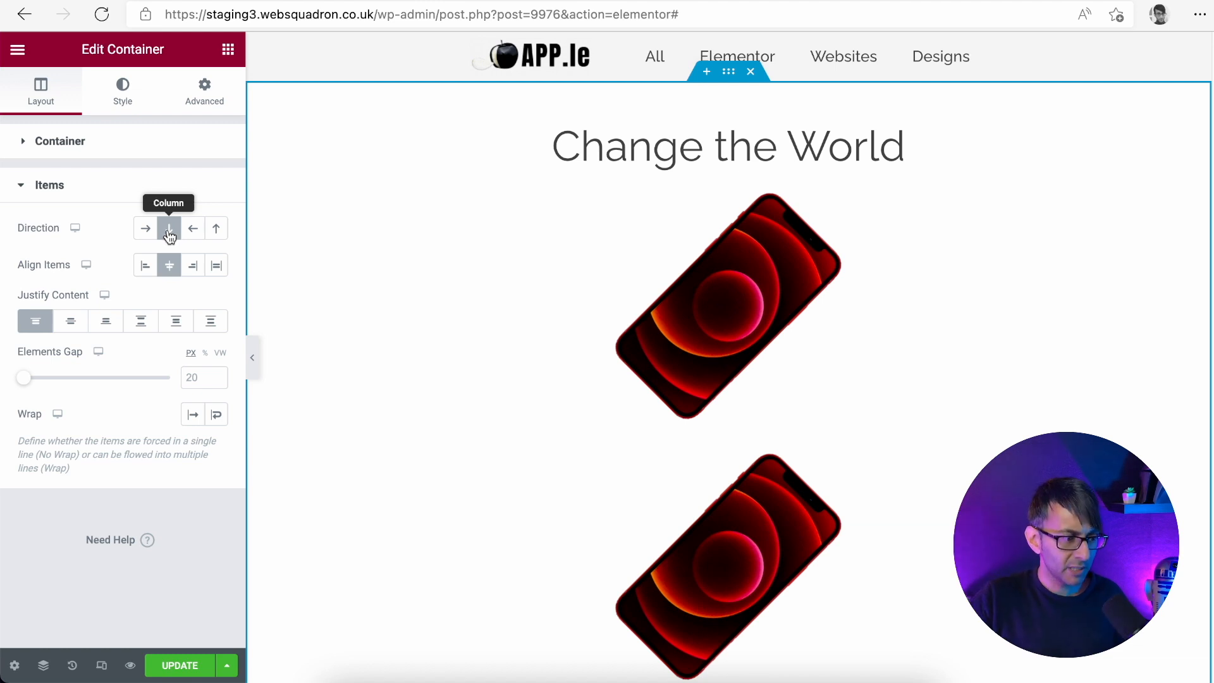
pyautogui.click(143, 229)
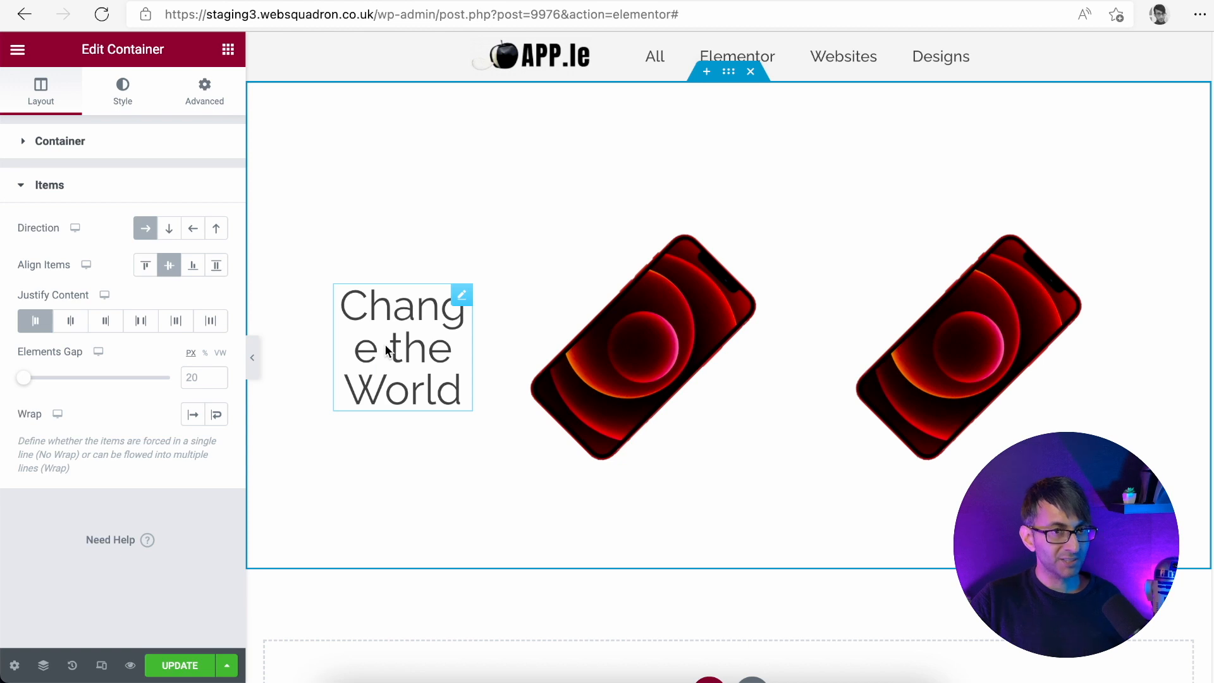
pyautogui.click(217, 416)
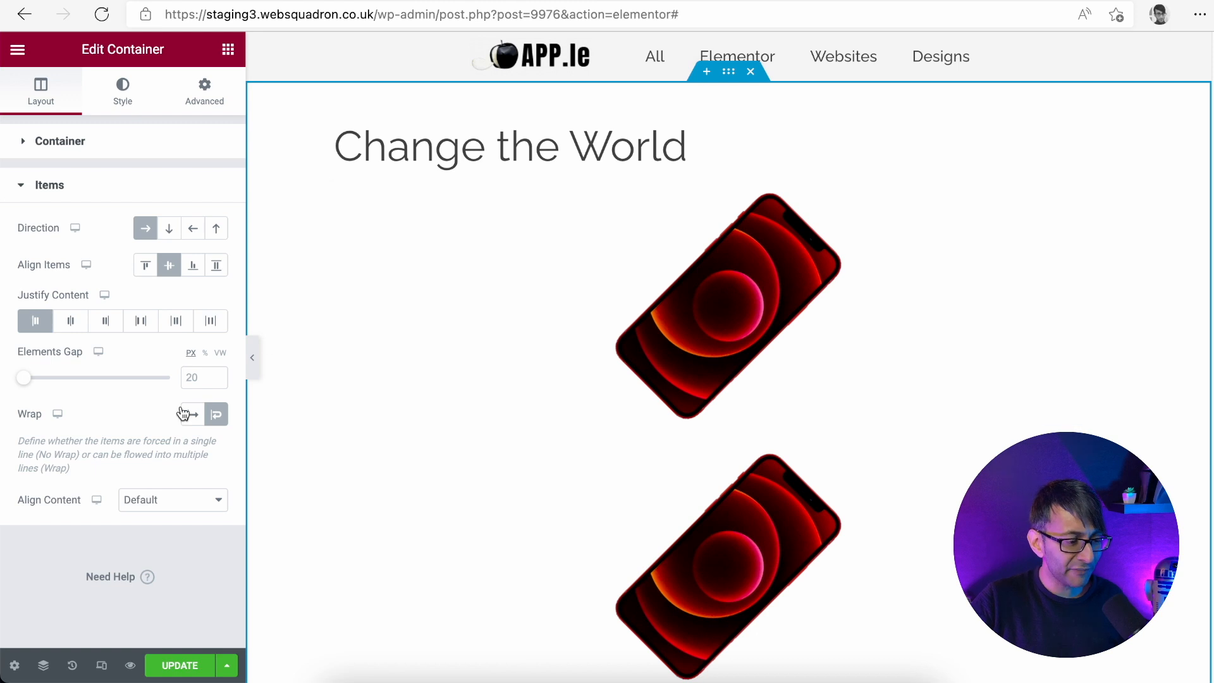
pyautogui.click(216, 414)
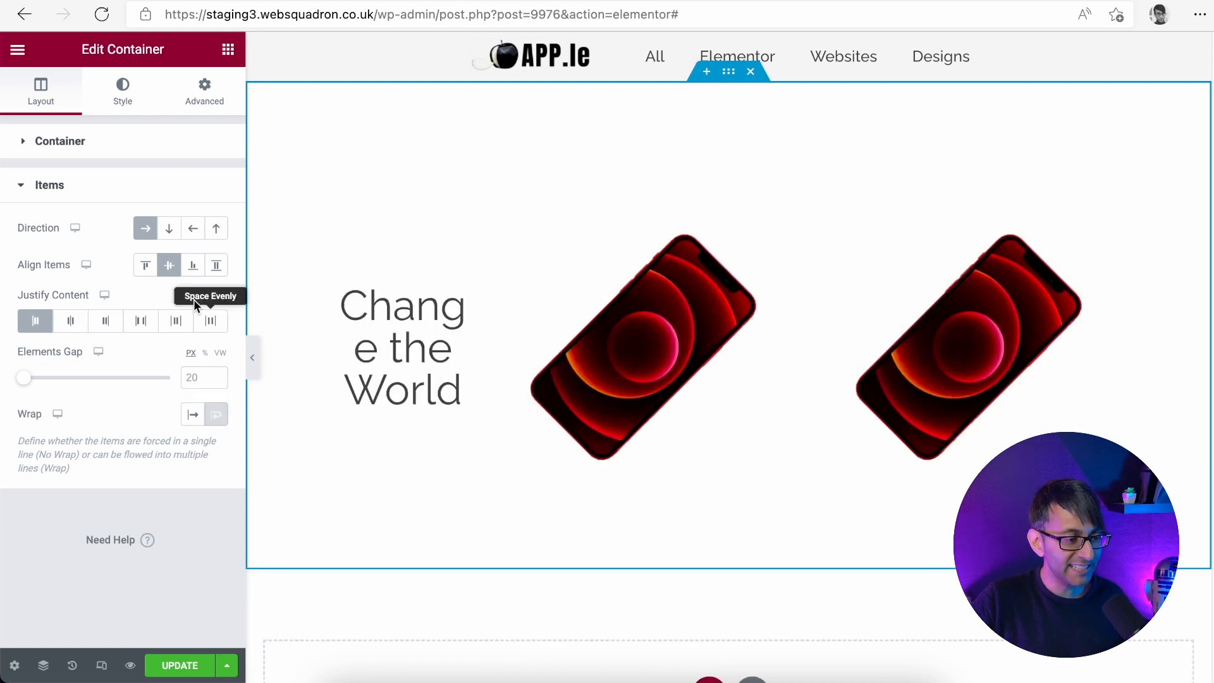
pyautogui.click(180, 234)
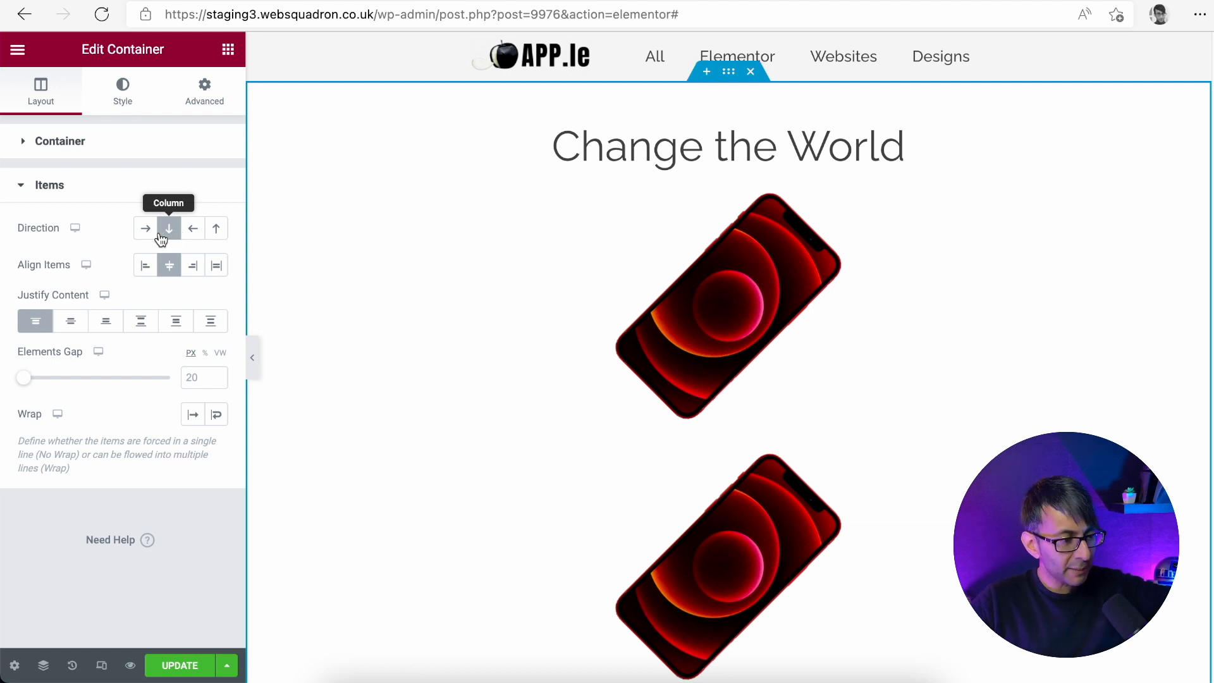
pyautogui.click(154, 233)
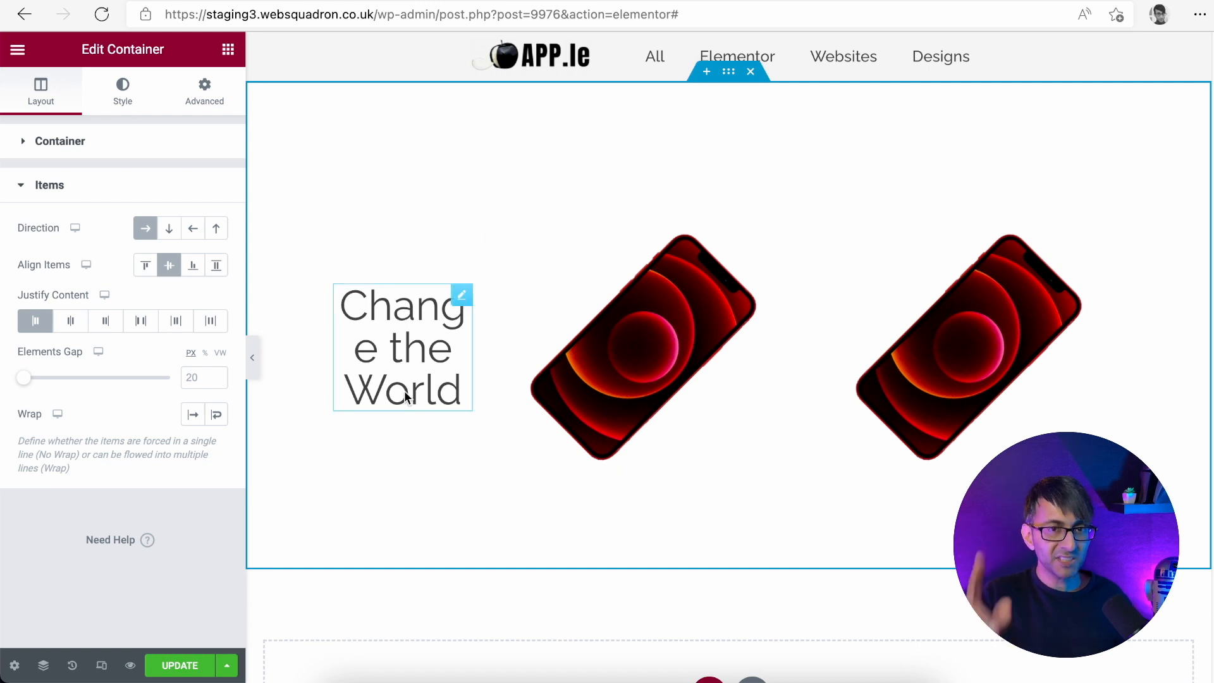
# Set the hero container's items to Wrap and its Justify Content to Center, comparing it with the Start alignment
pyautogui.click(217, 414)
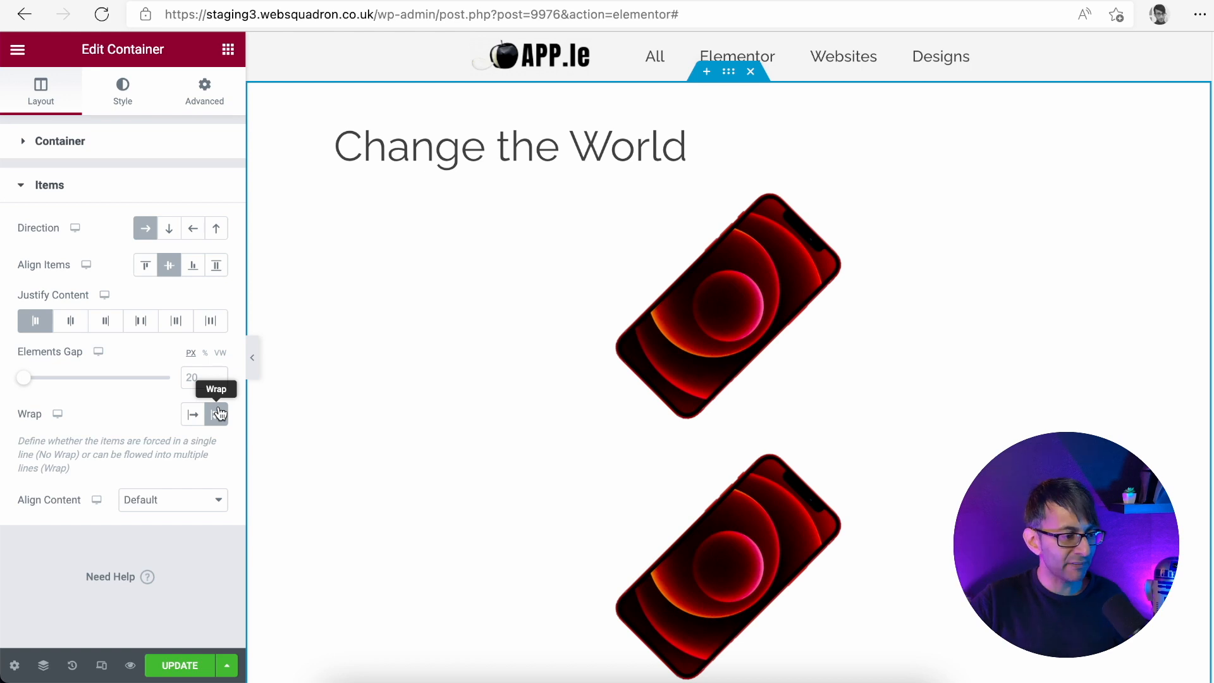
pyautogui.click(695, 144)
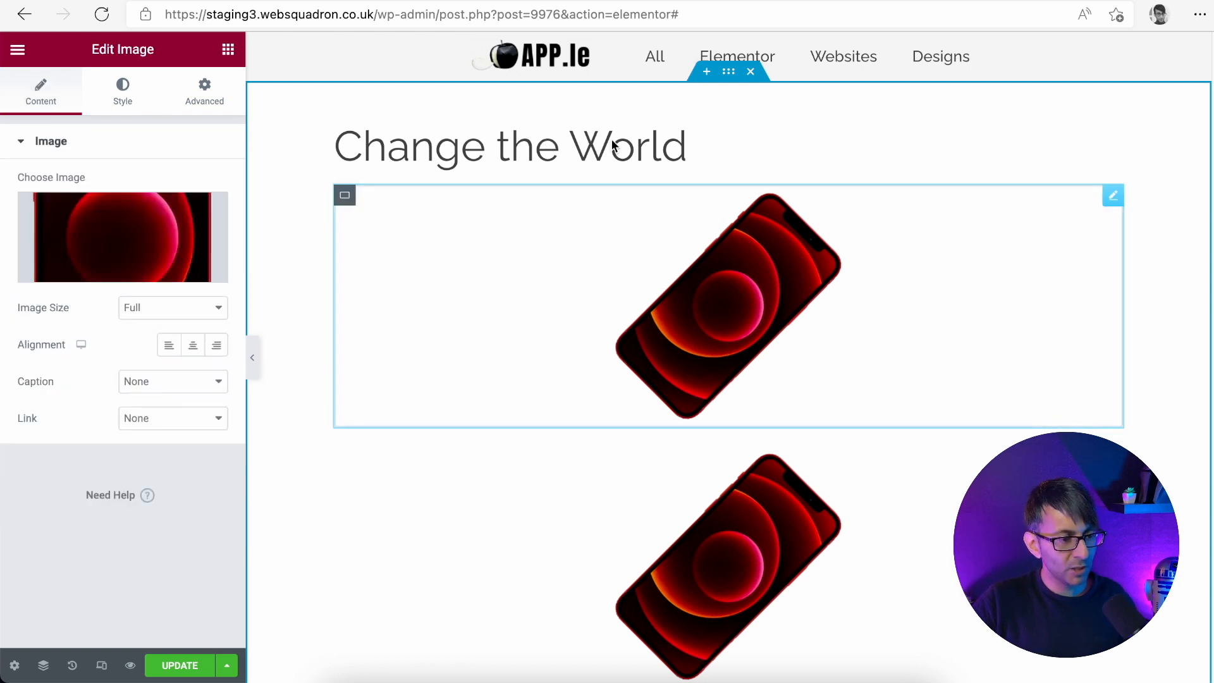
pyautogui.click(730, 84)
pyautogui.click(139, 465)
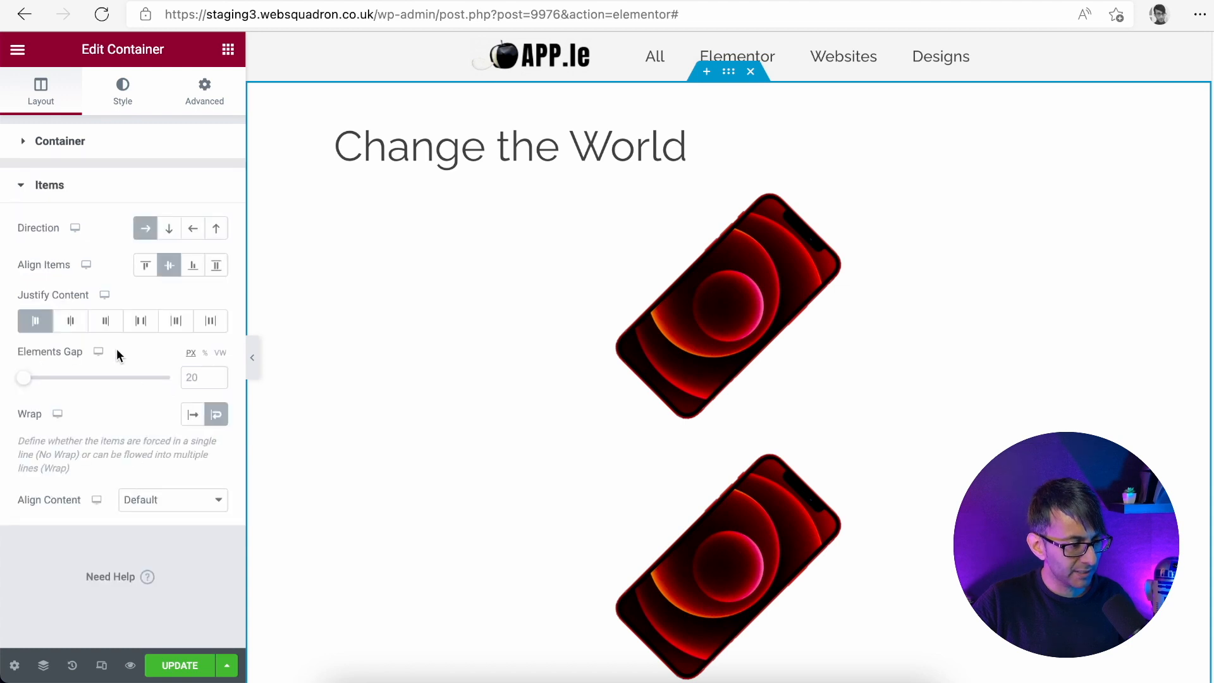
pyautogui.click(74, 322)
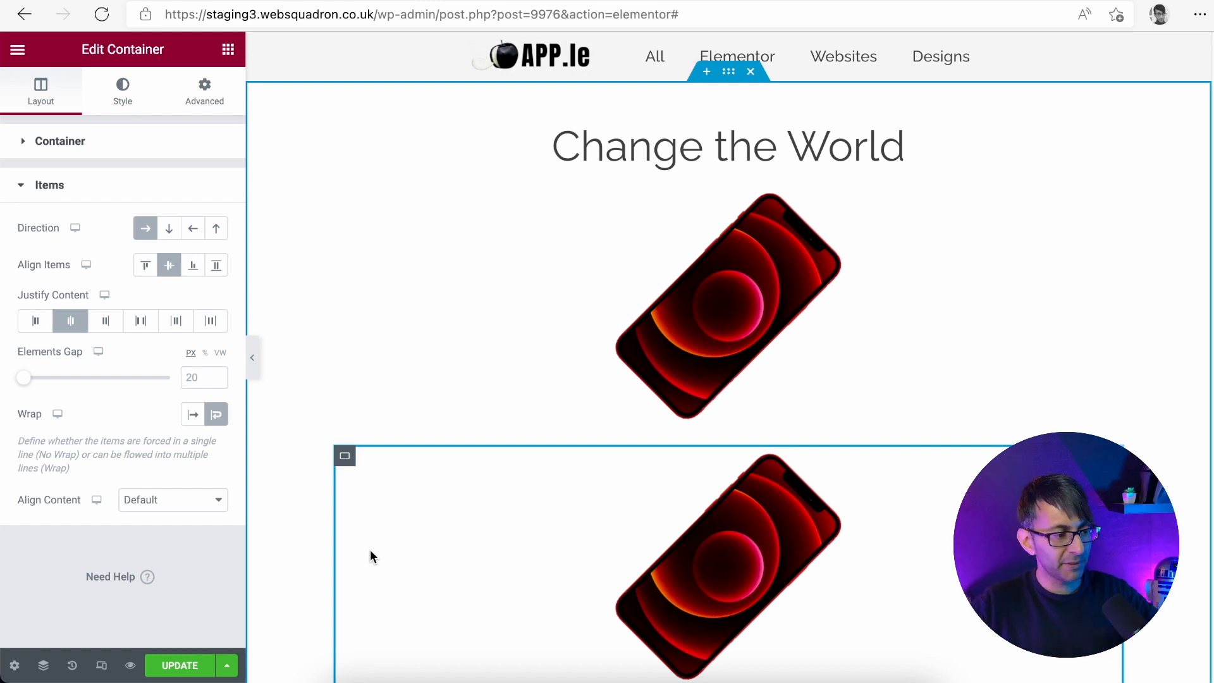
pyautogui.click(35, 322)
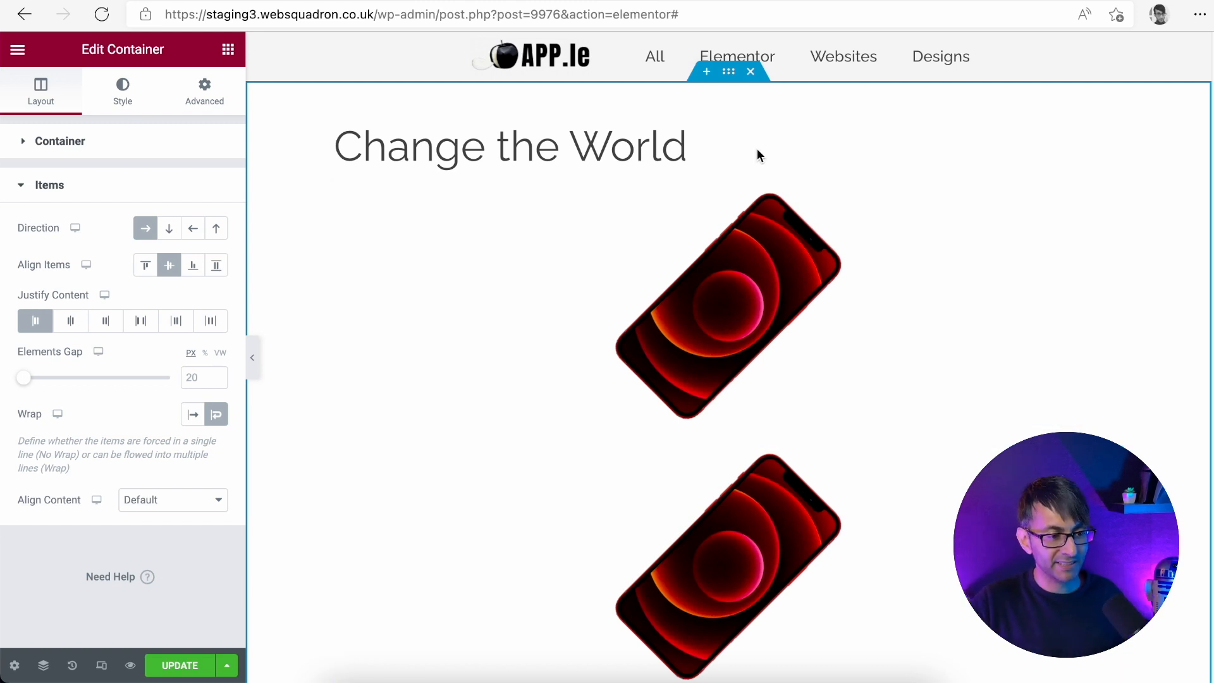
pyautogui.click(81, 323)
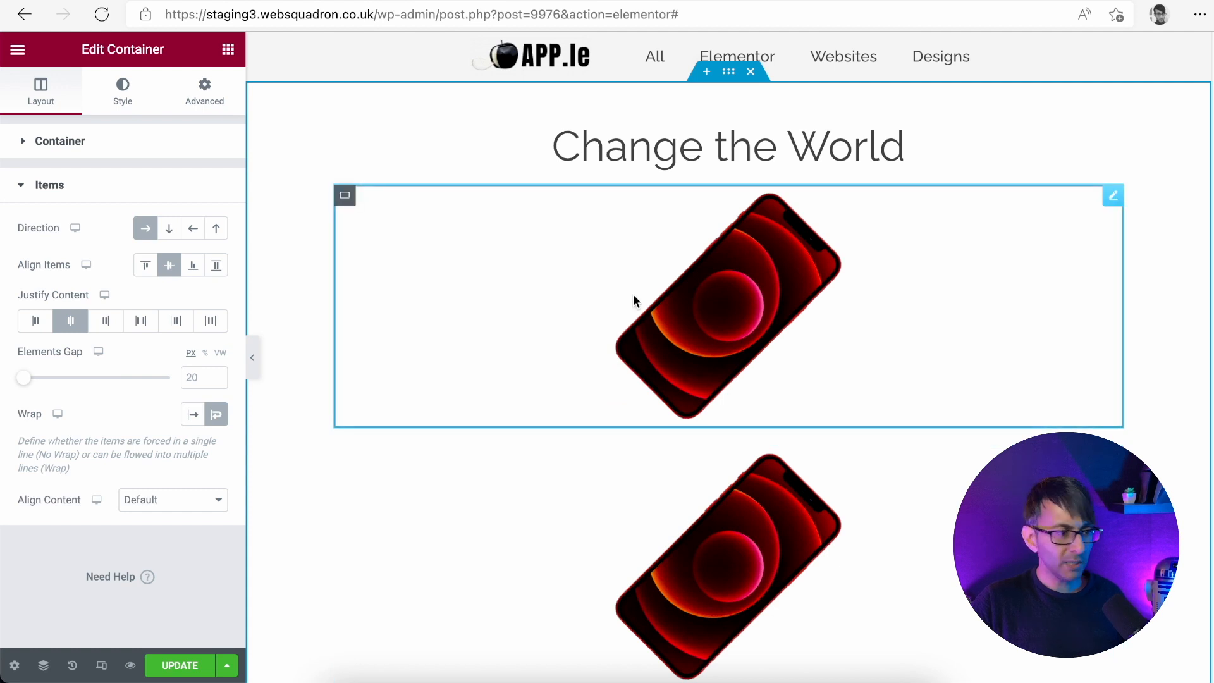
# Delete the phone image from the second nested container, keeping the container itself
pyautogui.hotkey('ctrl', 'z')
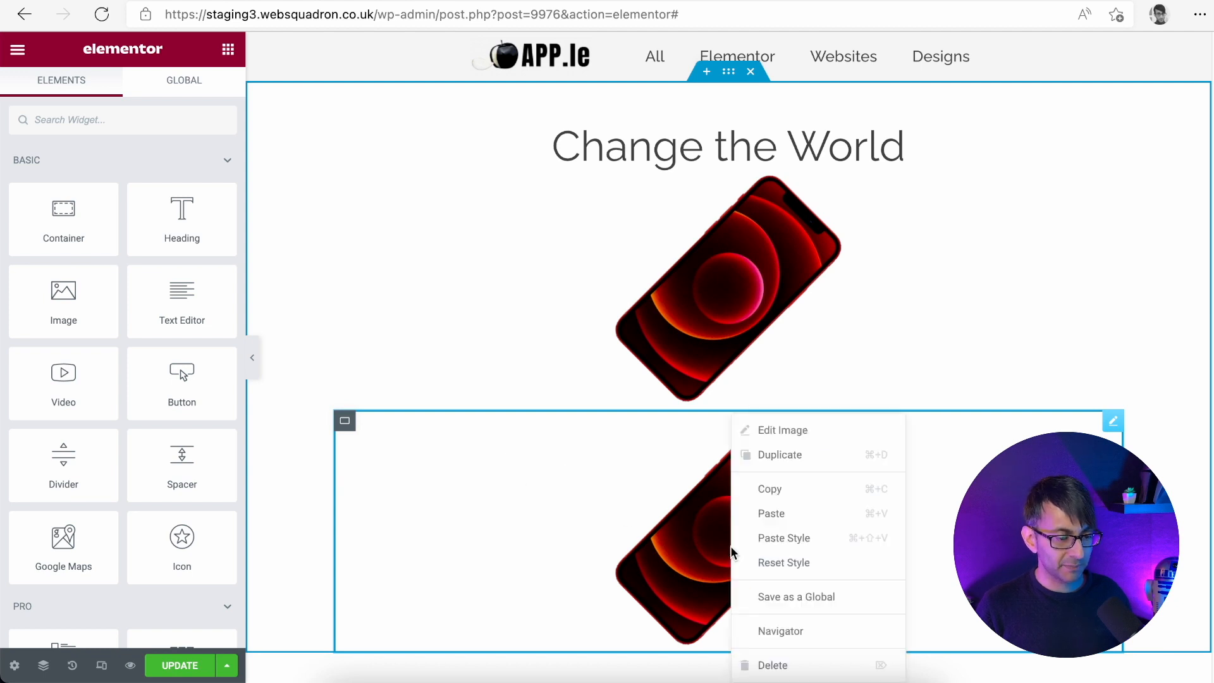
pyautogui.click(798, 663)
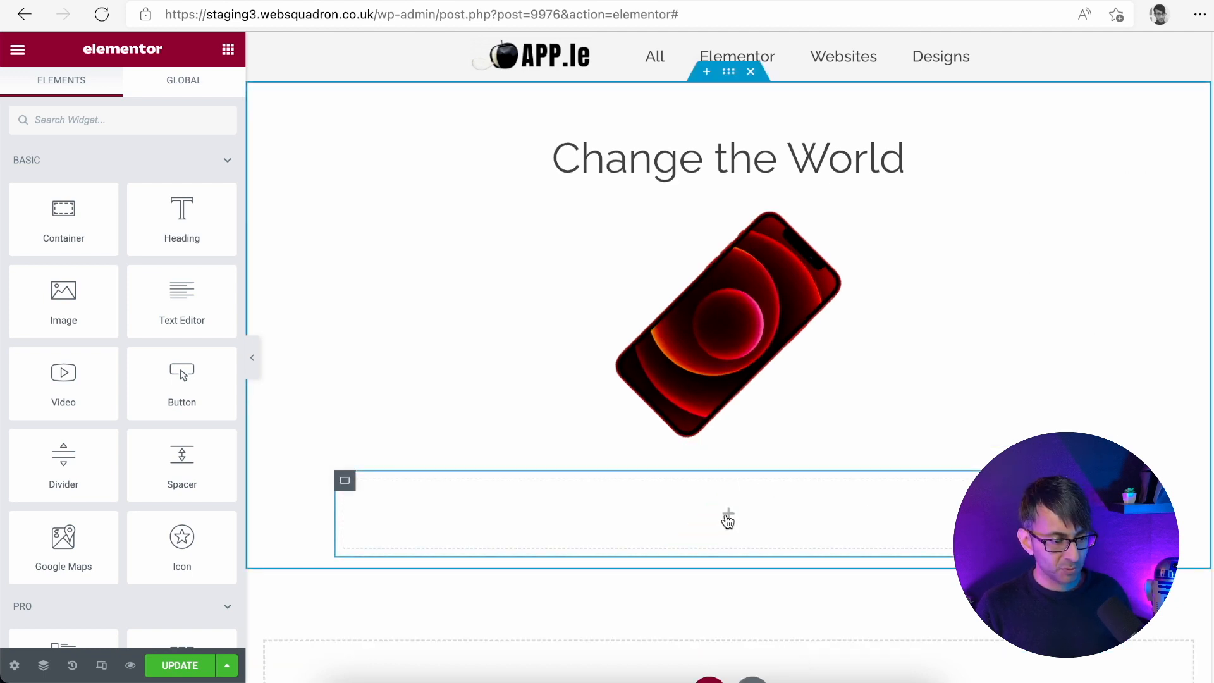
# Duplicate the empty nested container below the phone image and delete the copy
pyautogui.scroll(-2, 729, 354)
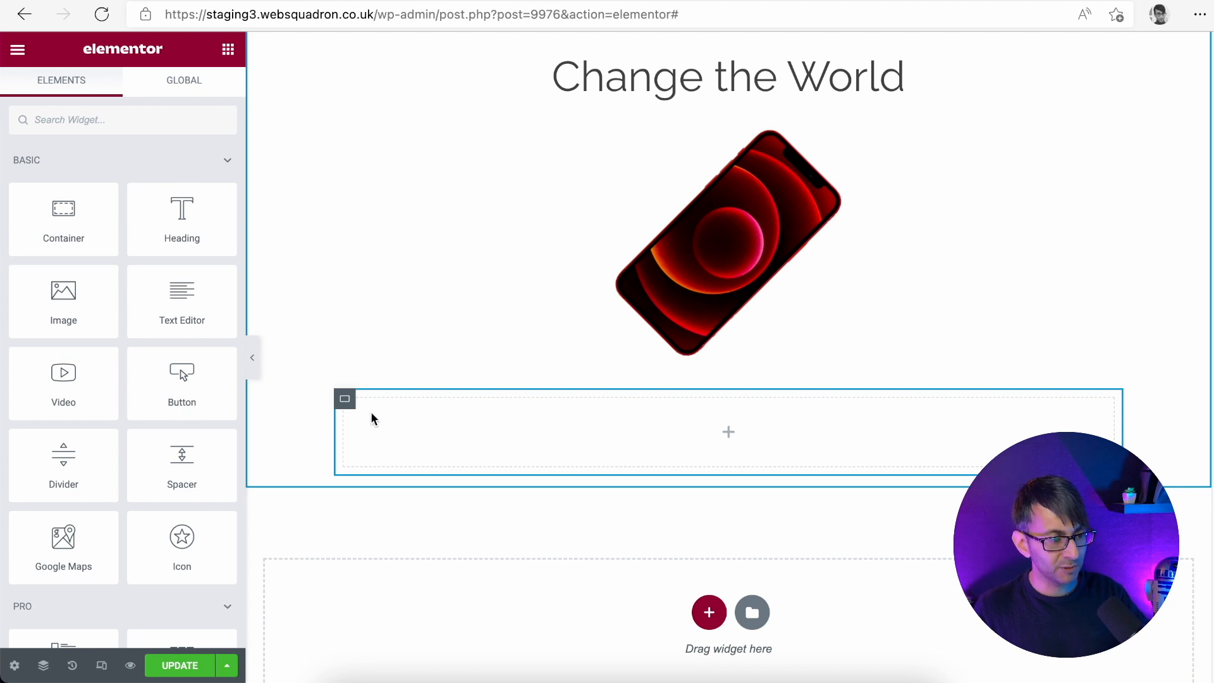
pyautogui.click(346, 401)
pyautogui.rightClick(349, 408)
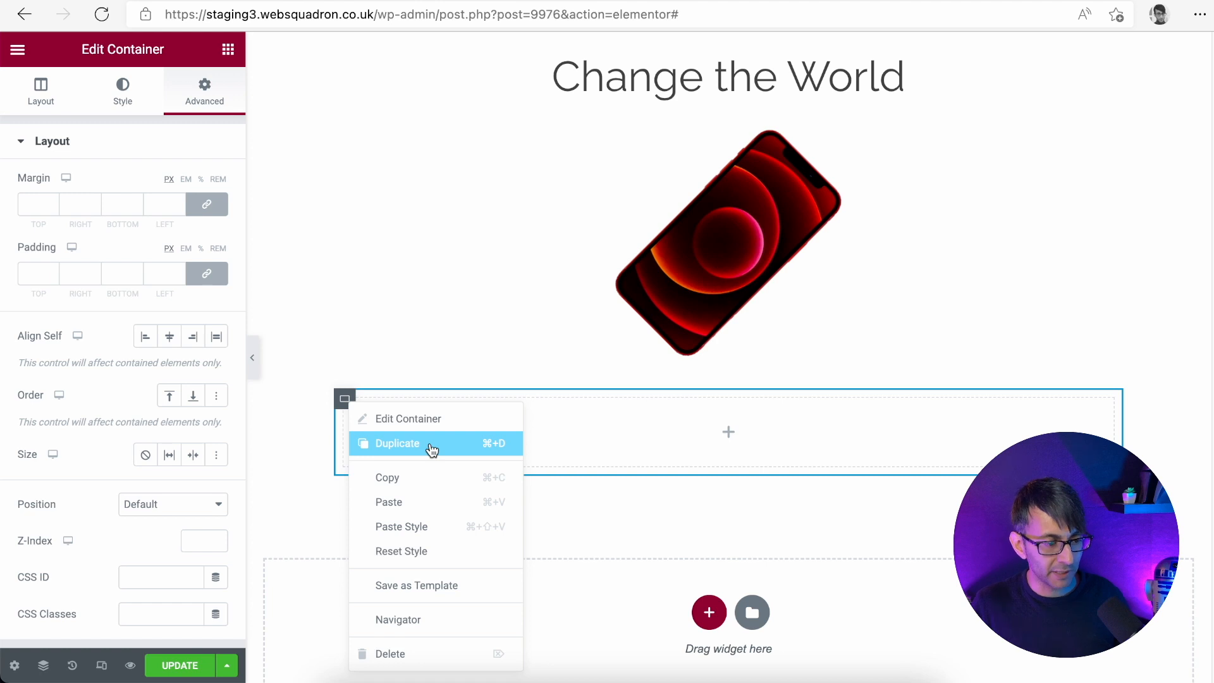
pyautogui.click(432, 450)
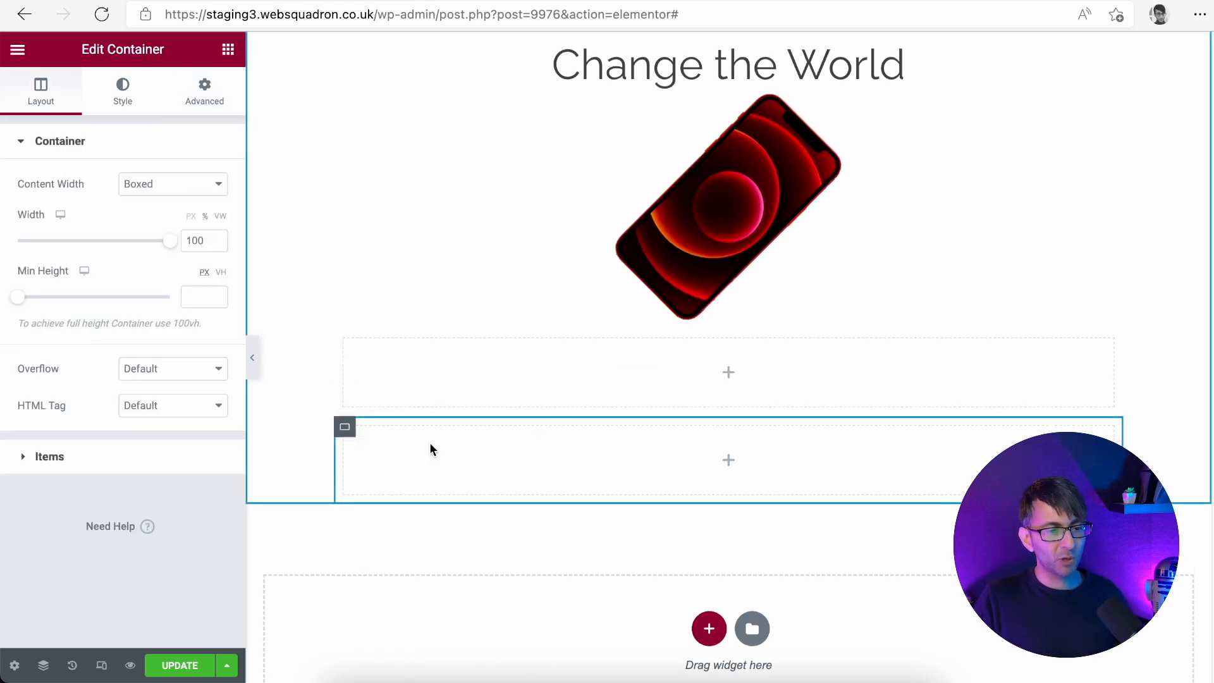
pyautogui.scroll(-2, 813, 237)
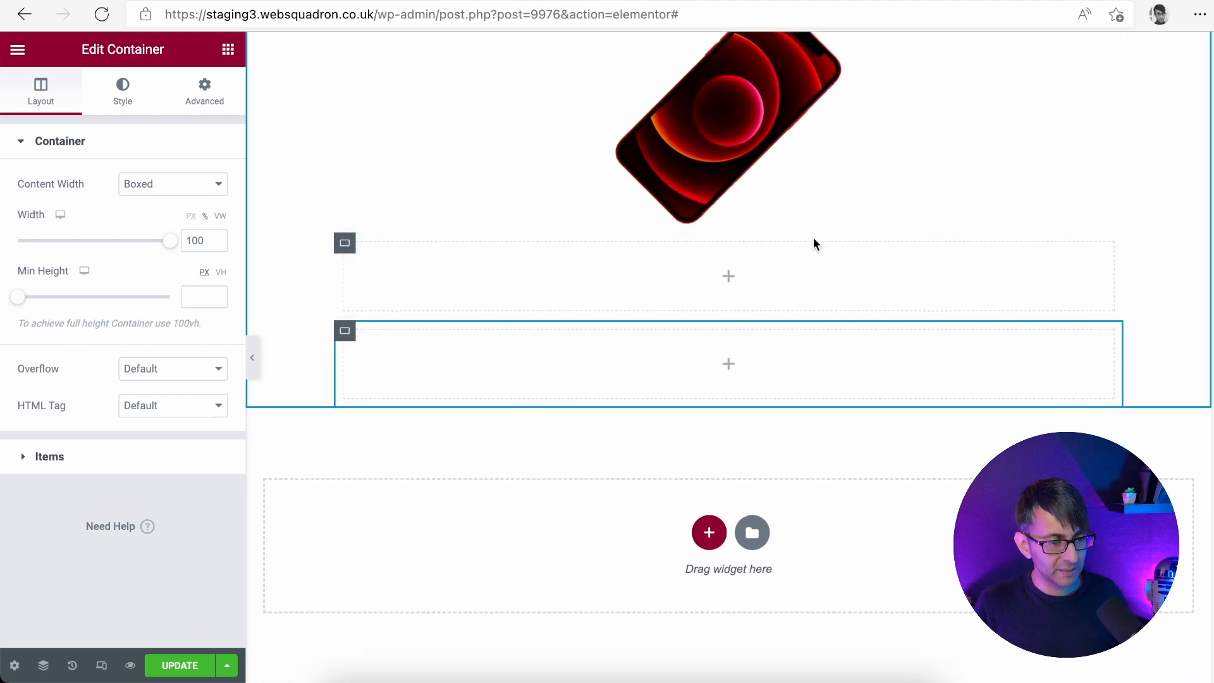
pyautogui.press('Delete')
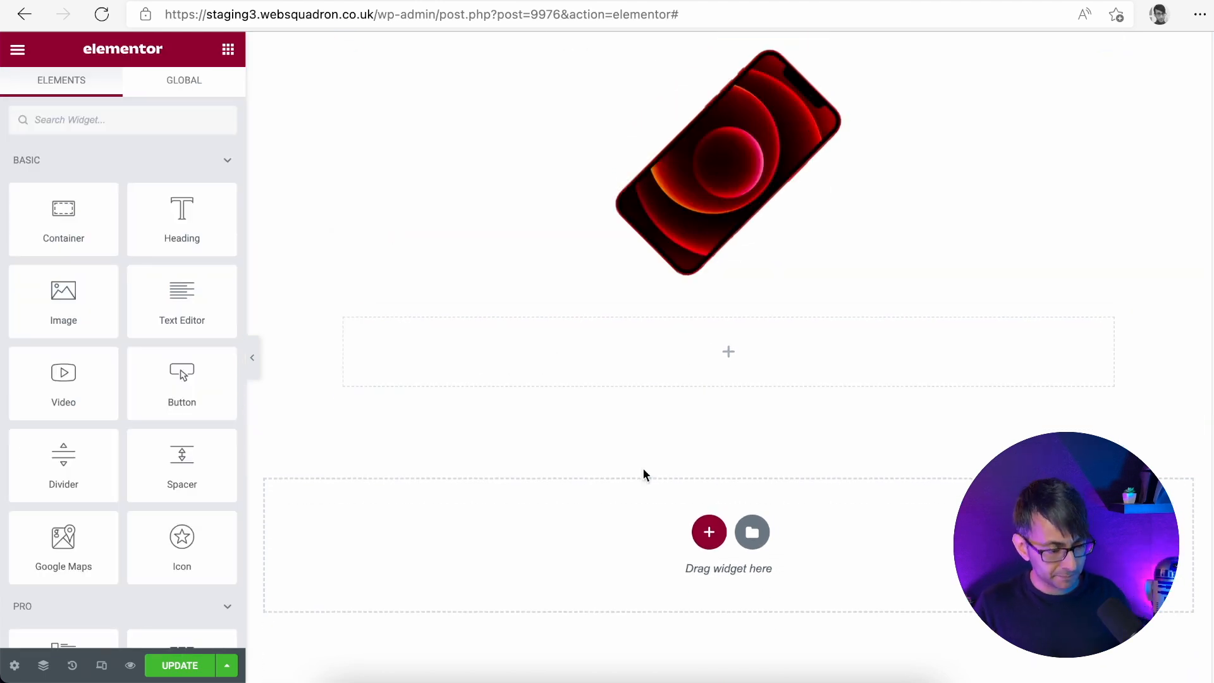
# Add a new container below the hero with the two-by-two structure and copy that whole container
pyautogui.click(709, 532)
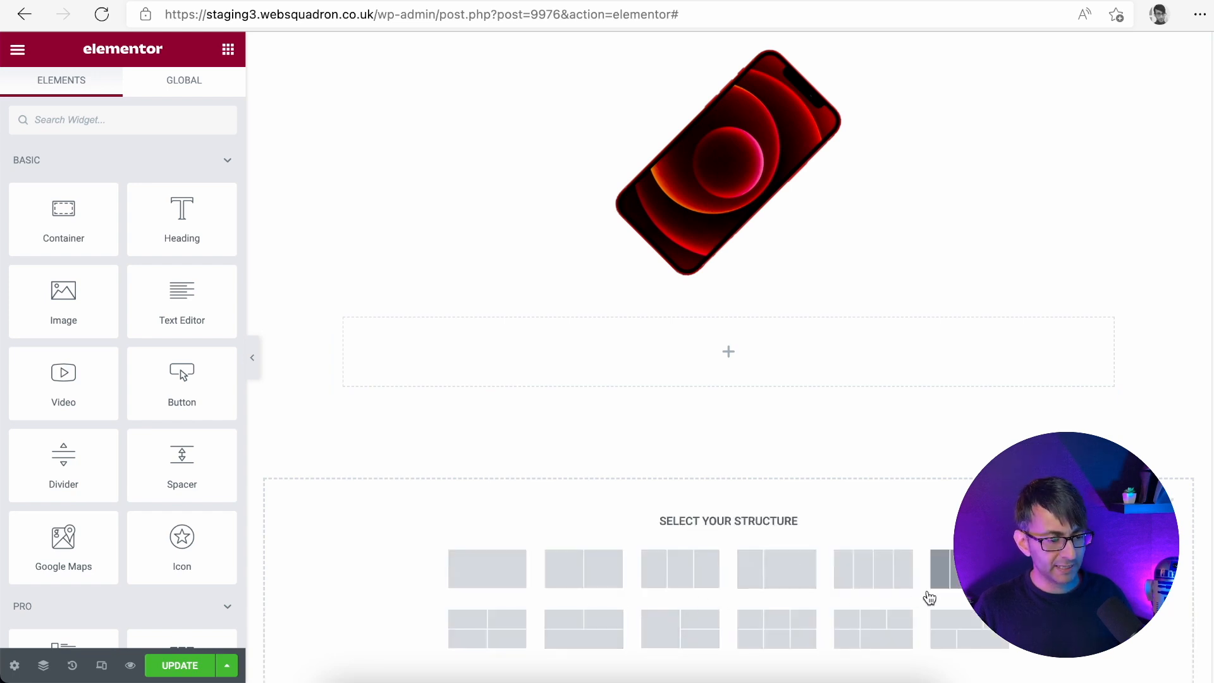
pyautogui.click(485, 634)
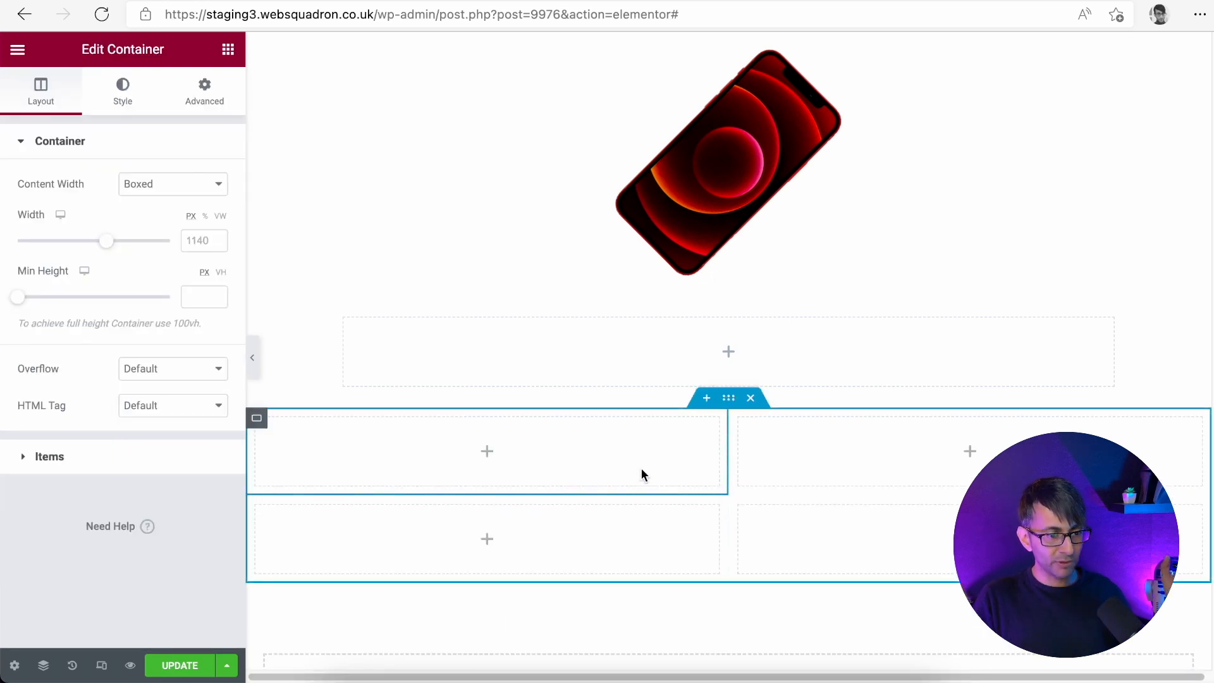
pyautogui.rightClick(727, 401)
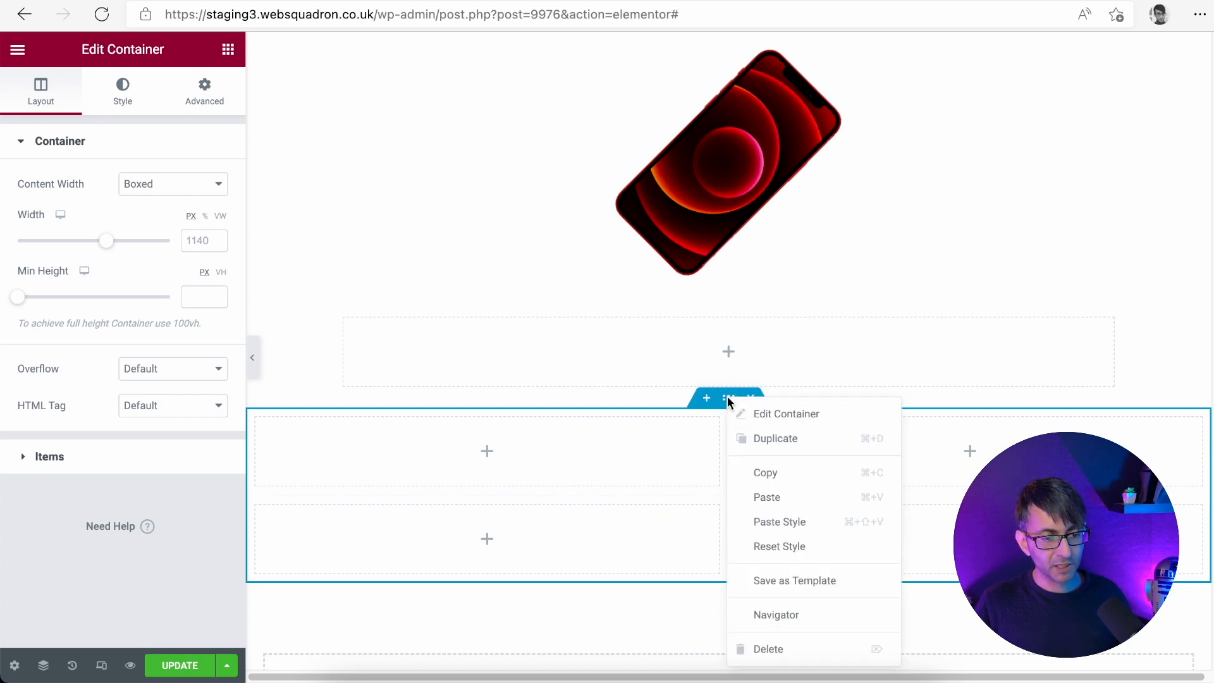
pyautogui.click(772, 474)
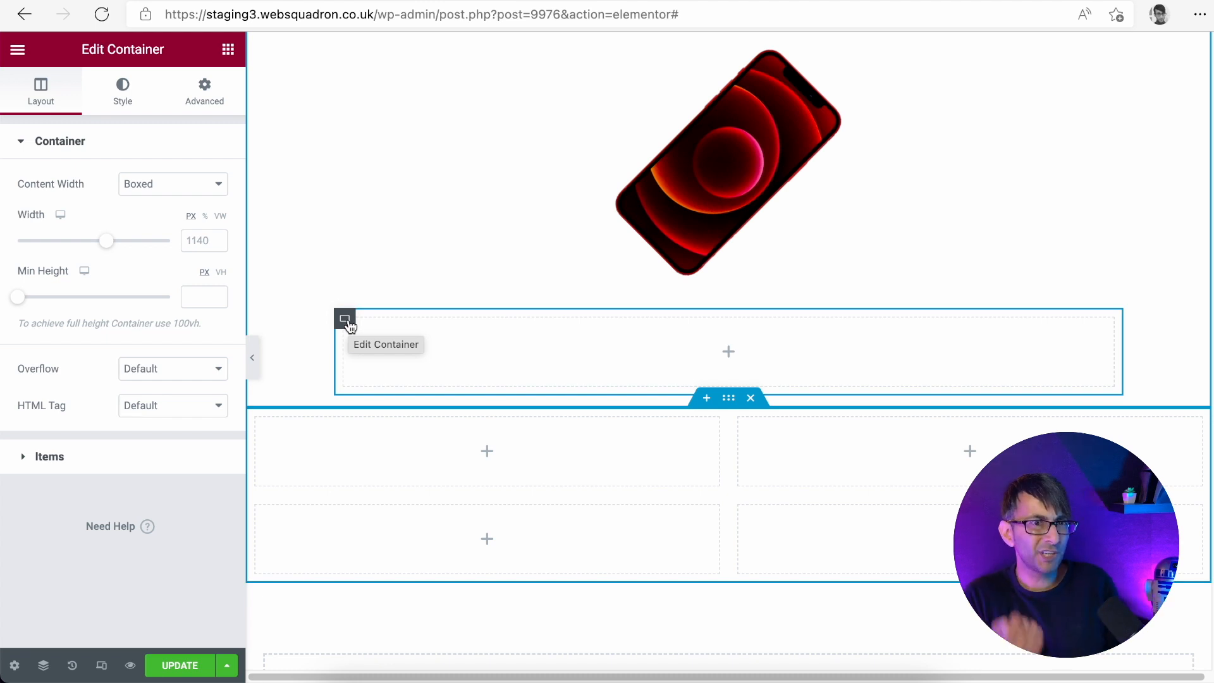
# Paste the copied two-by-two container into the empty nested container below the phone image and remove the pasted structure
pyautogui.scroll(-3, 1012, 180)
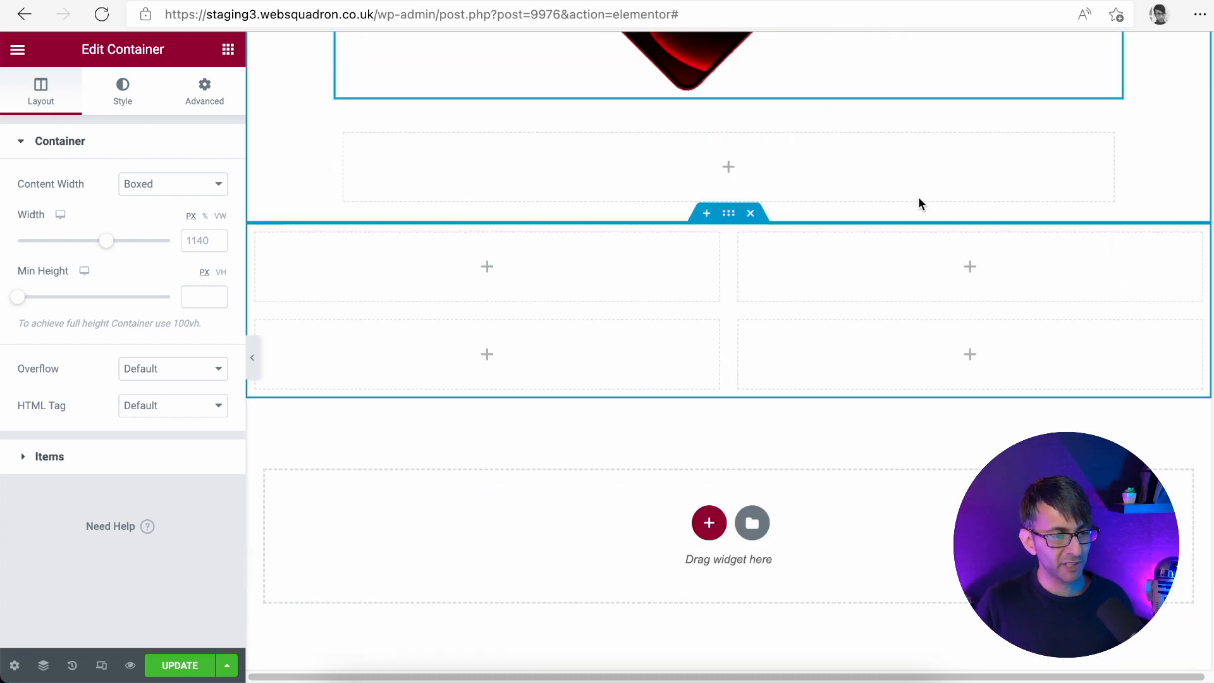
pyautogui.scroll(2, 918, 196)
pyautogui.scroll(3, 798, 226)
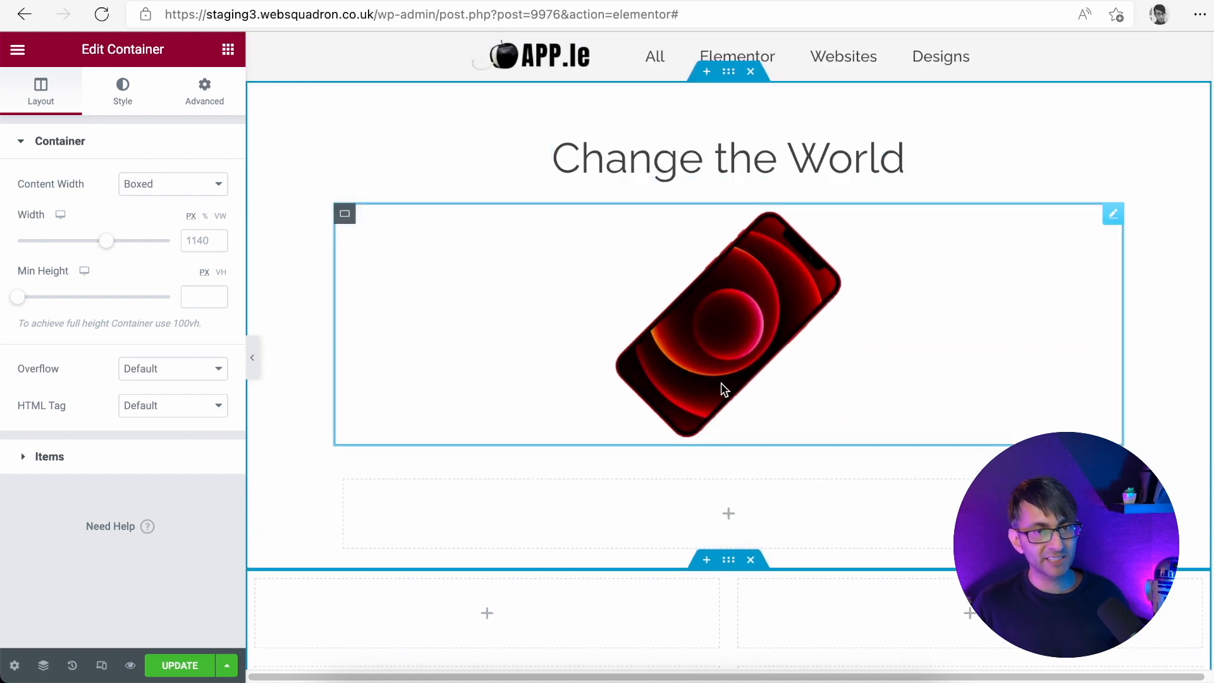
pyautogui.rightClick(347, 485)
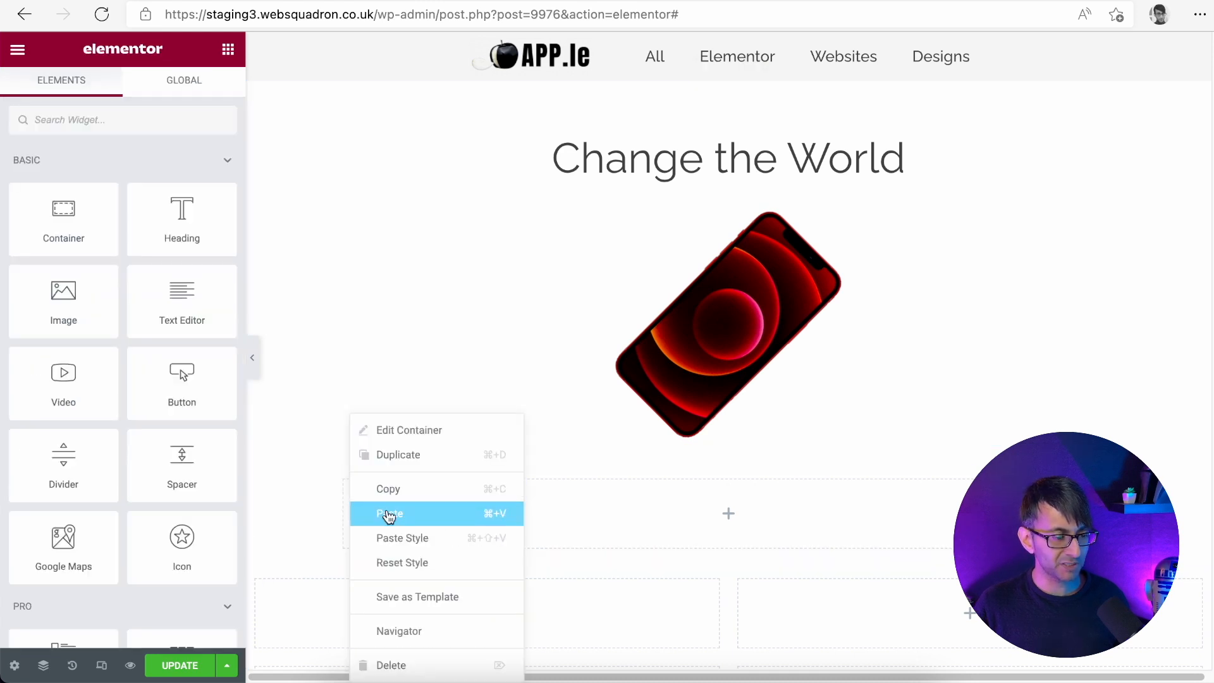
pyautogui.click(388, 515)
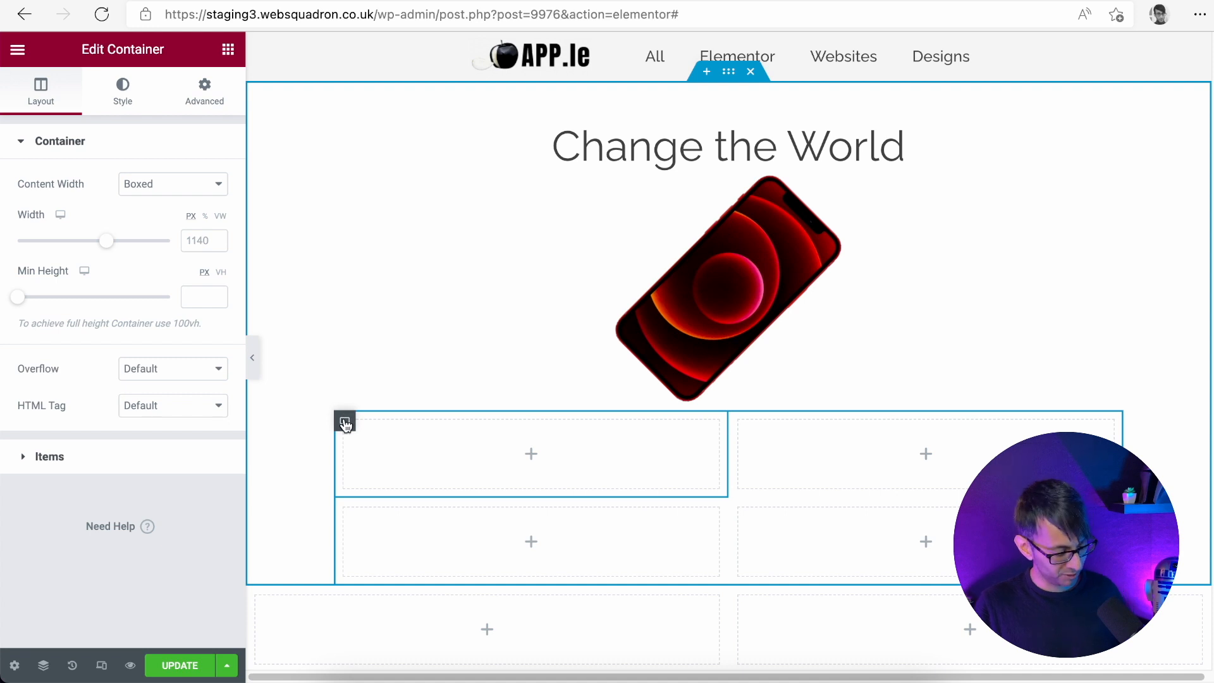
pyautogui.press('Delete')
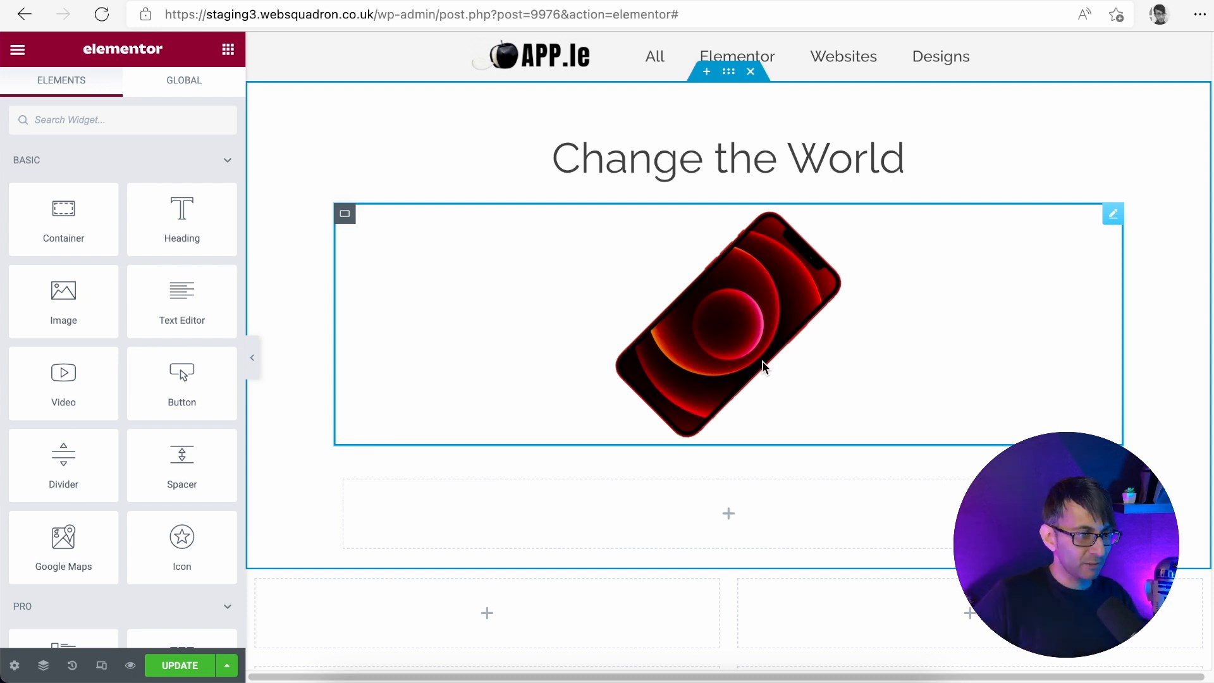
# Copy the phone image from the hero and paste it into the first cell of the two-by-two container below
pyautogui.rightClick(749, 338)
pyautogui.click(802, 412)
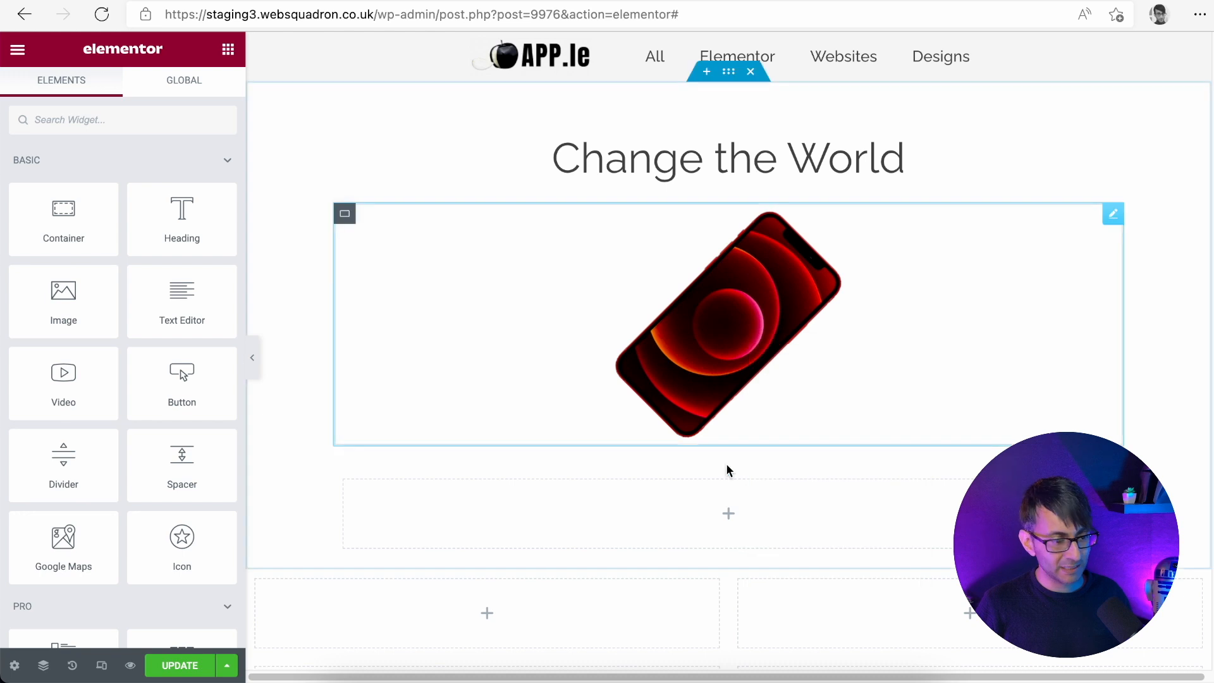
pyautogui.rightClick(515, 617)
pyautogui.click(576, 514)
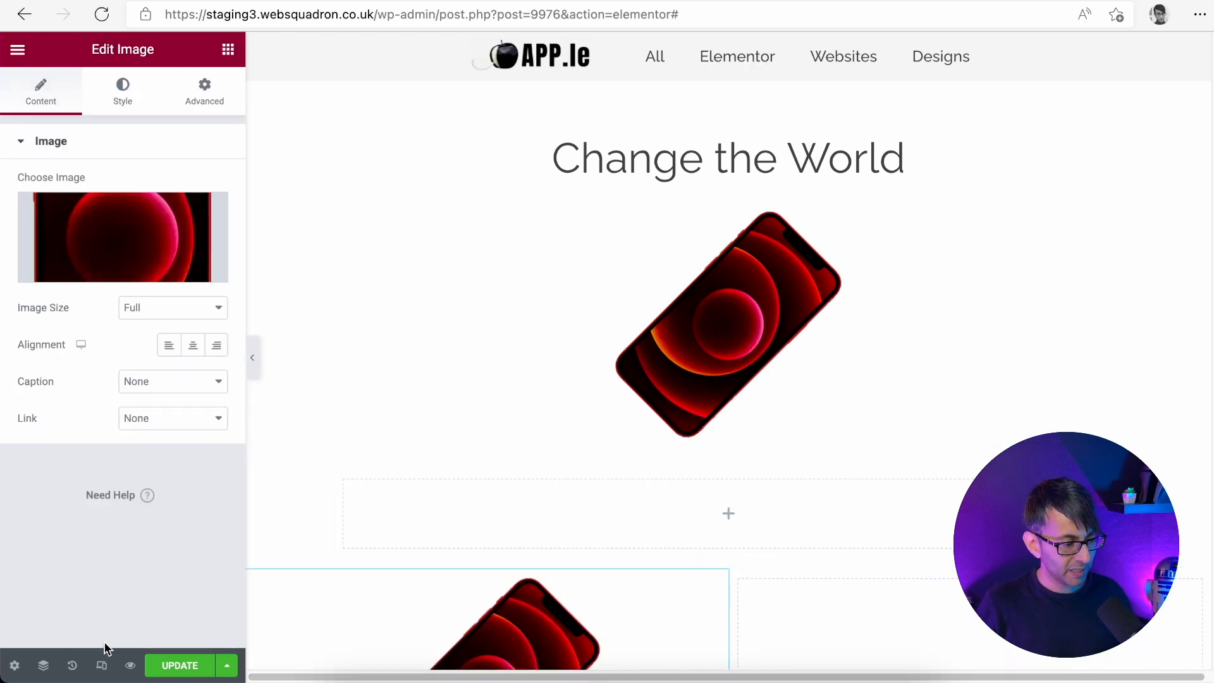
# Using the Navigator, delete both nested containers beneath the heading in the hero container
pyautogui.click(43, 665)
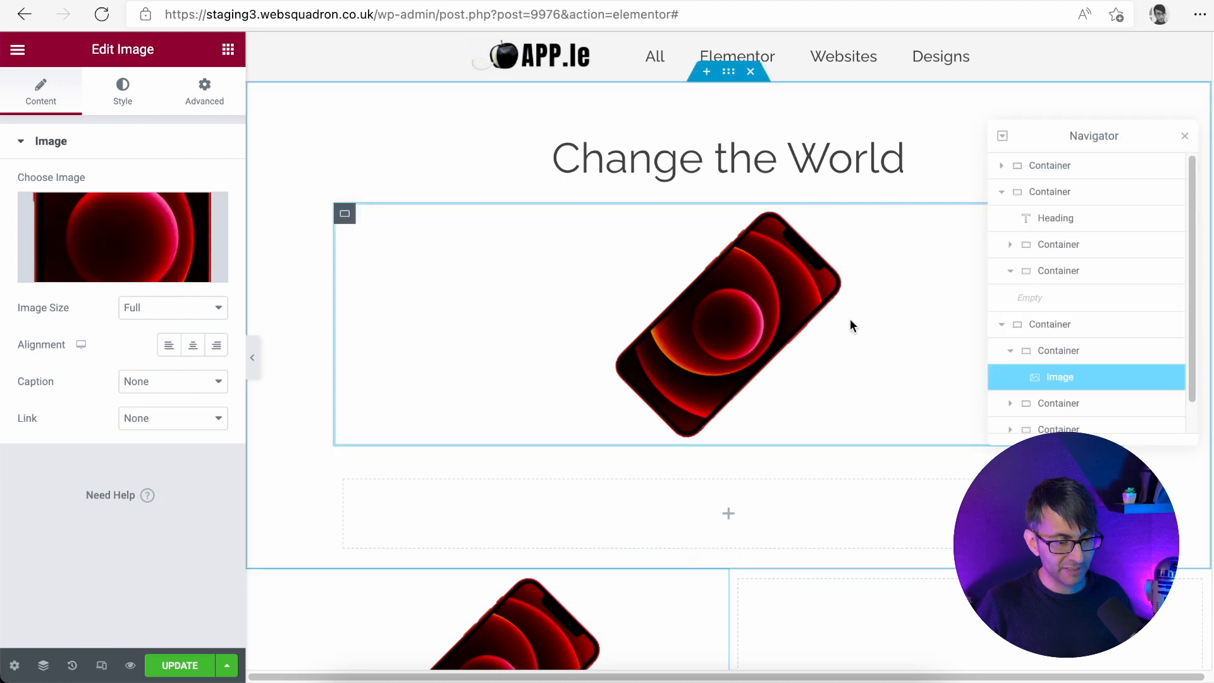
pyautogui.click(1083, 273)
pyautogui.click(1076, 194)
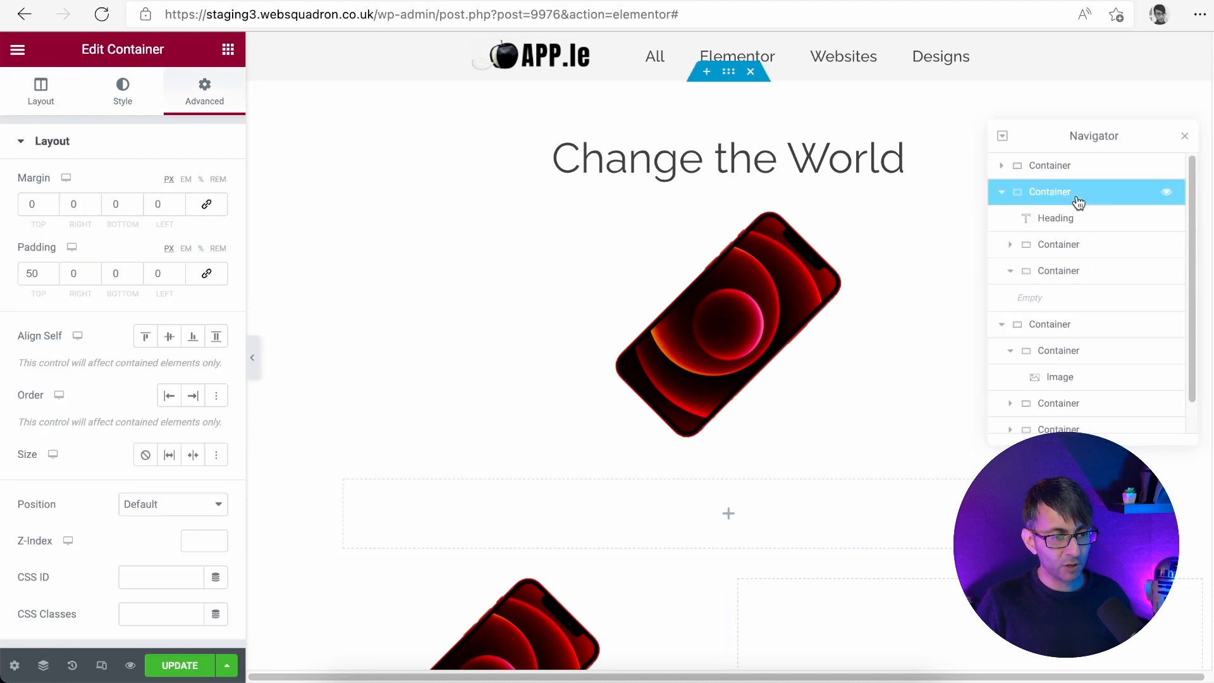
pyautogui.rightClick(1078, 245)
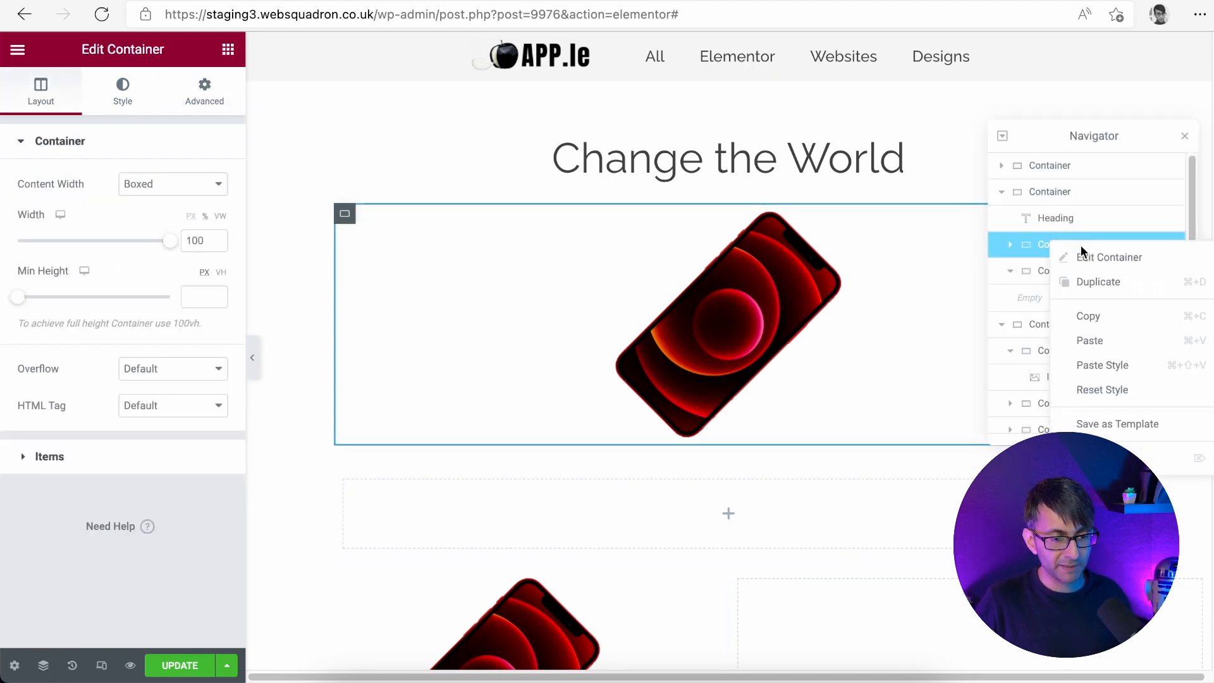
pyautogui.click(1100, 458)
pyautogui.rightClick(1063, 244)
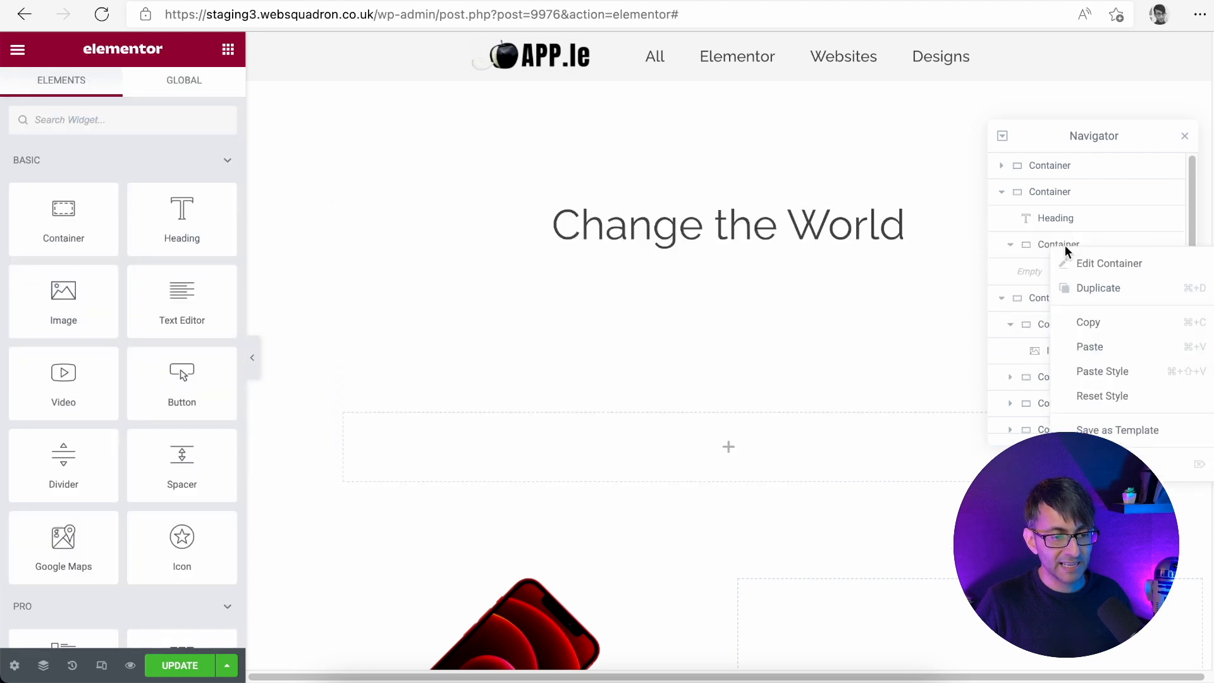
pyautogui.click(1088, 465)
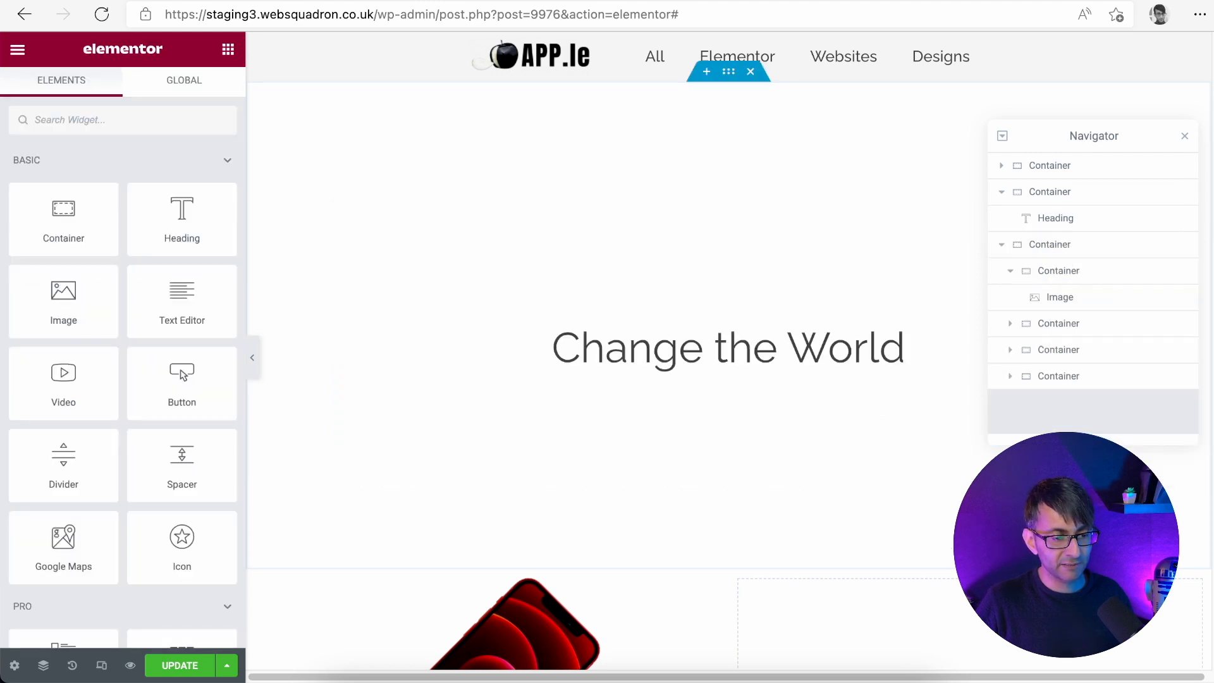
# Clear the minimum height of the hero container that holds the heading
pyautogui.click(732, 76)
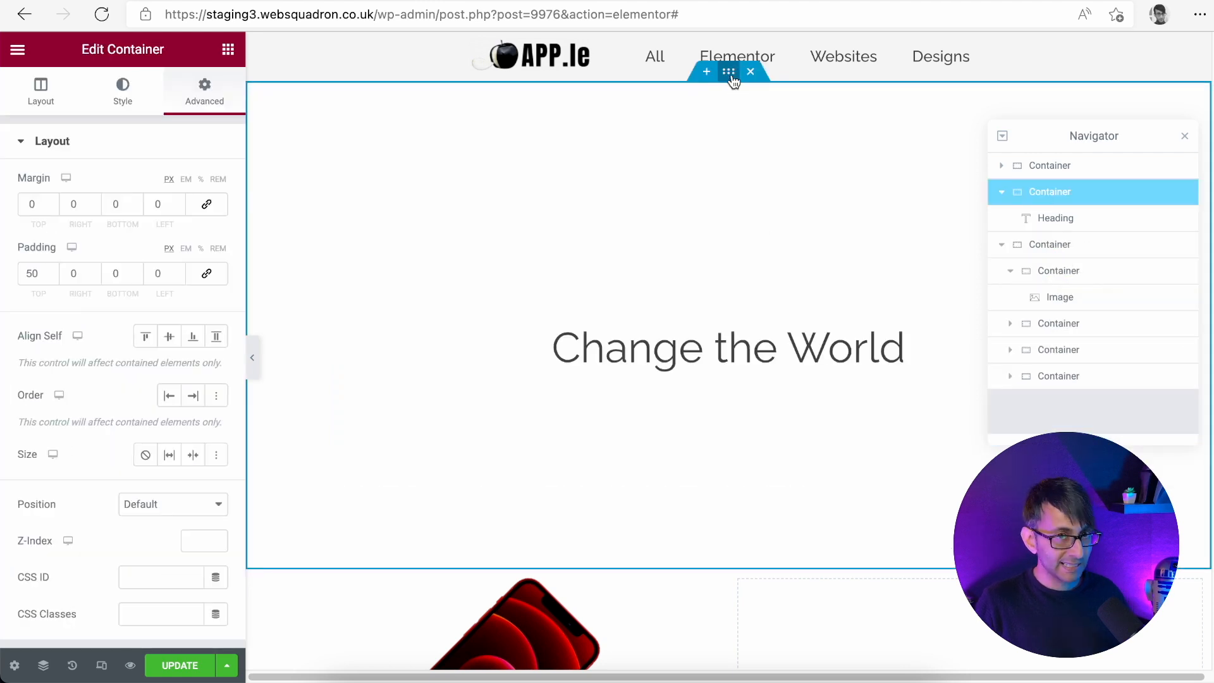
pyautogui.click(40, 95)
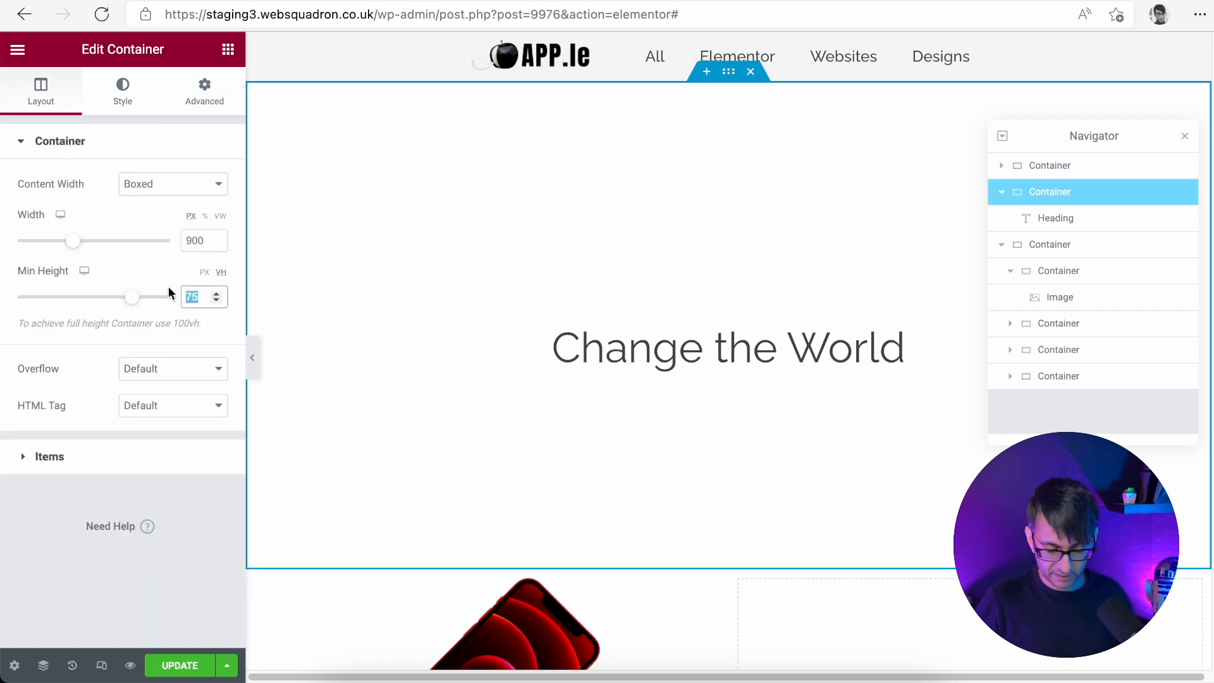
pyautogui.press('BackSpace')
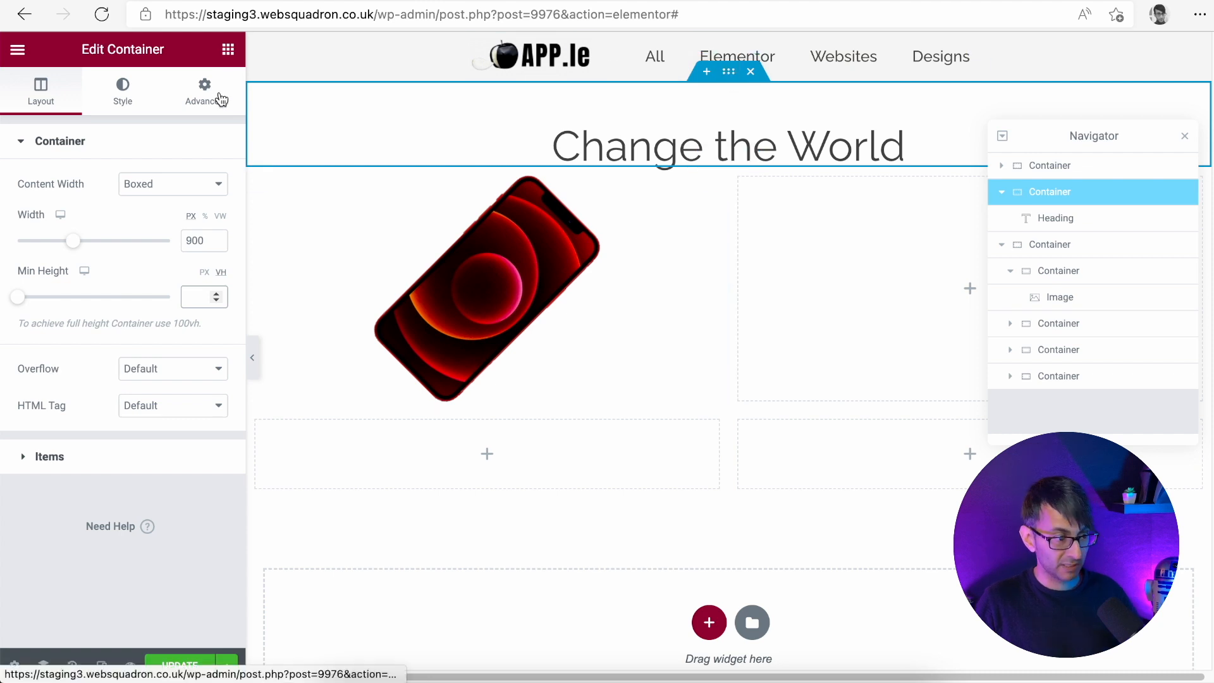
# Set the hero container's bottom padding to 50 px
pyautogui.click(221, 100)
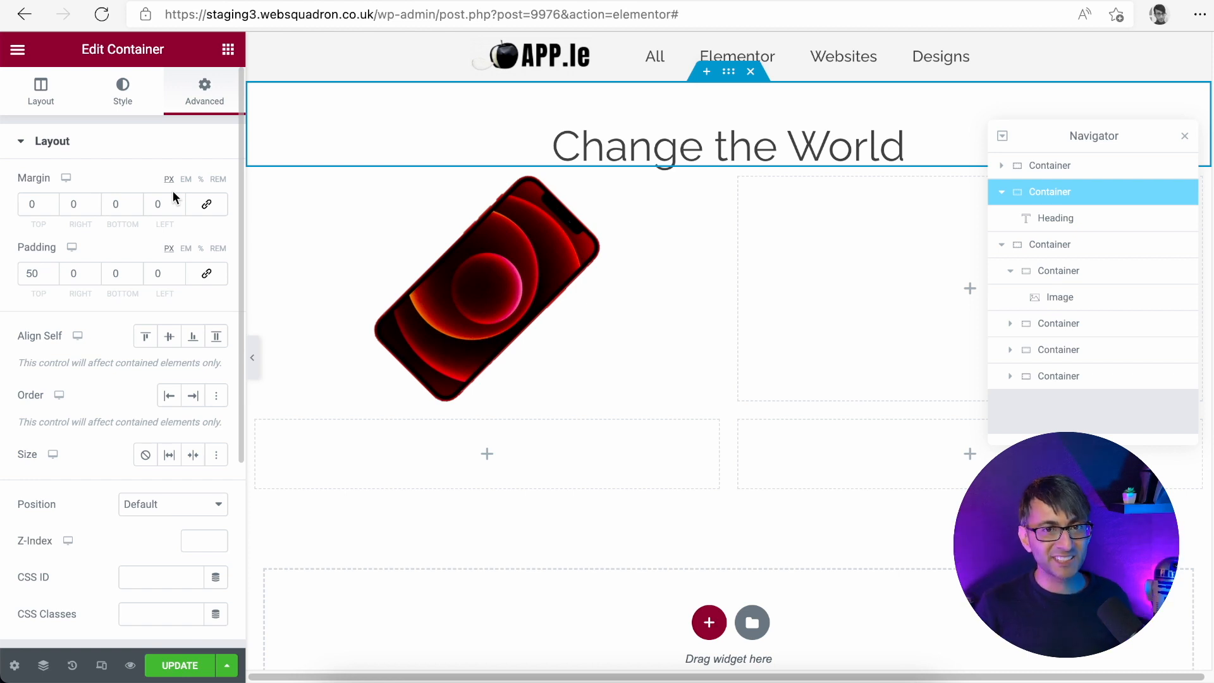
pyautogui.doubleClick(125, 272)
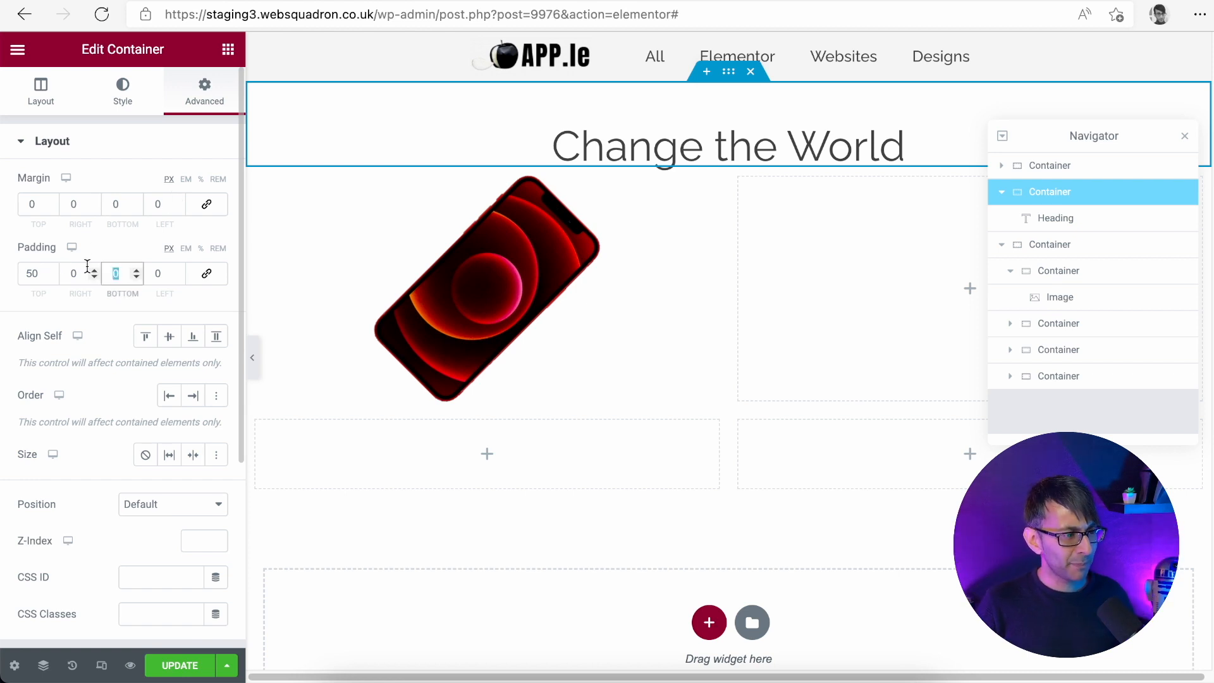
pyautogui.write('30')
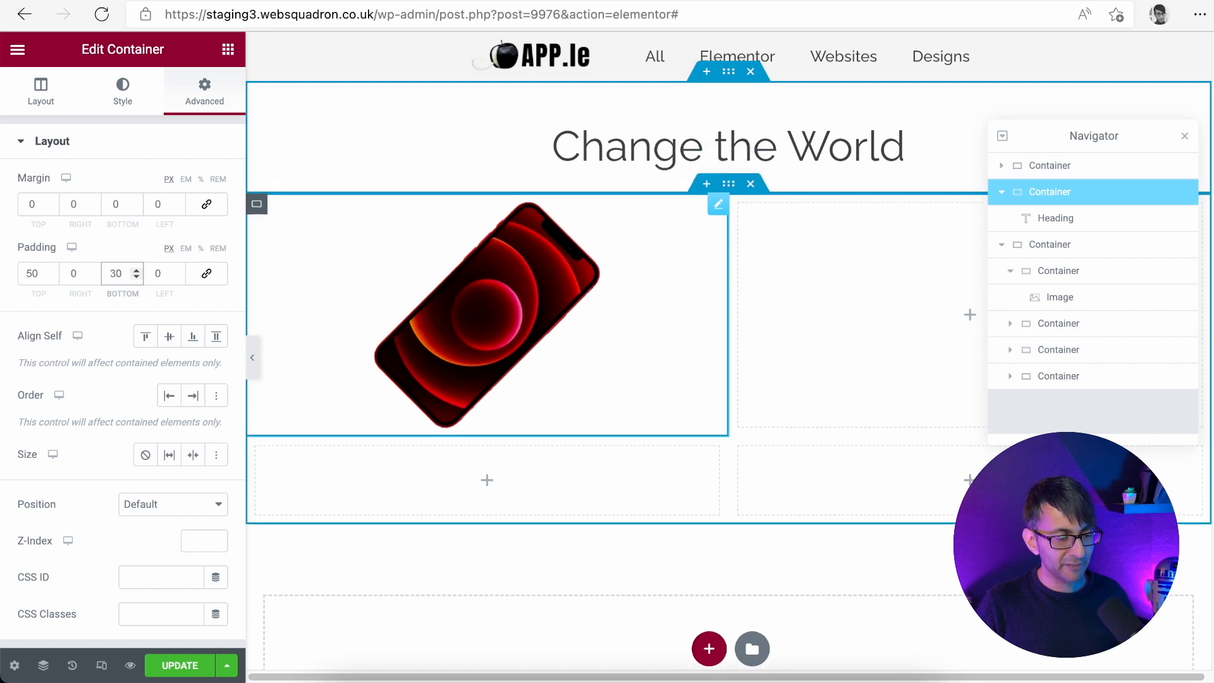
pyautogui.press('BackSpace')
pyautogui.press('BackSpace')
pyautogui.write('0')
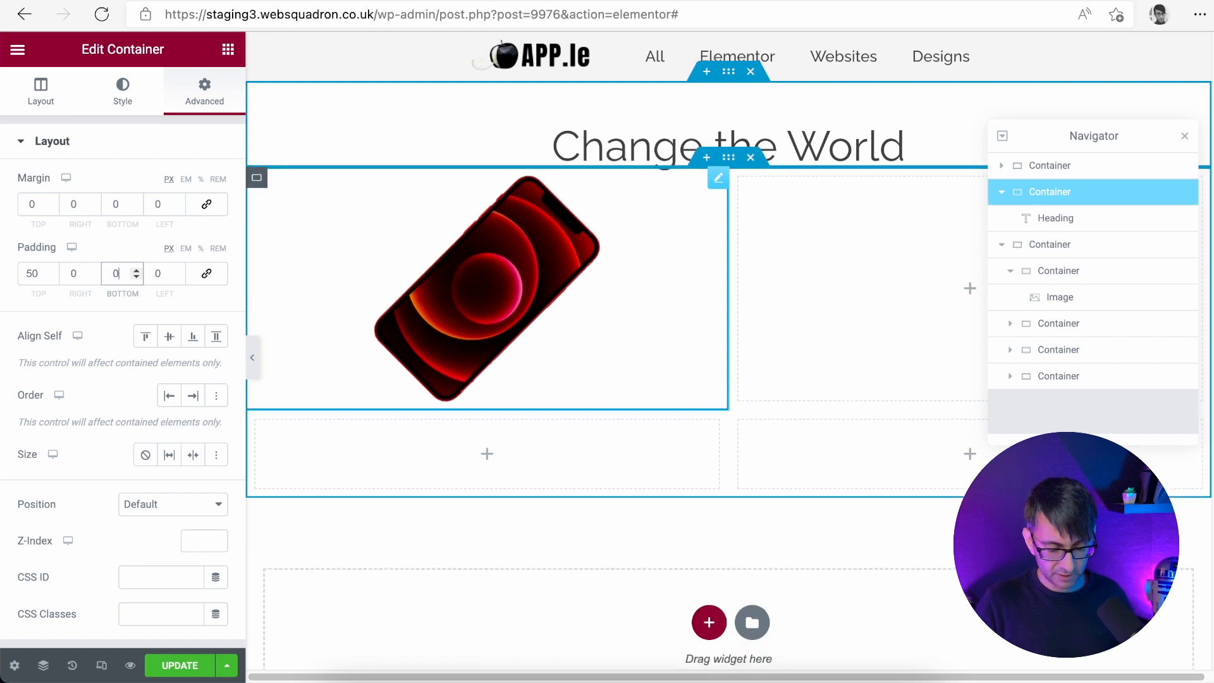
pyautogui.write('50')
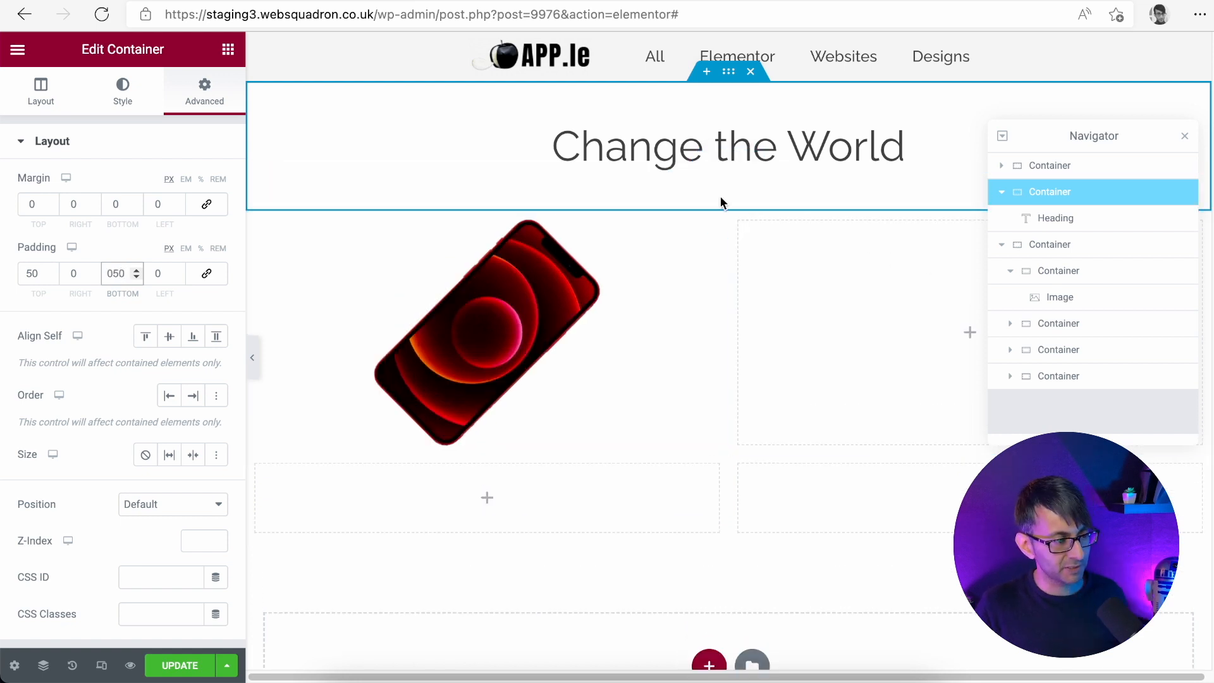
# Check the layout of the two-by-two container's nested containers, and set the parent's boxed width to 900 px
pyautogui.click(728, 203)
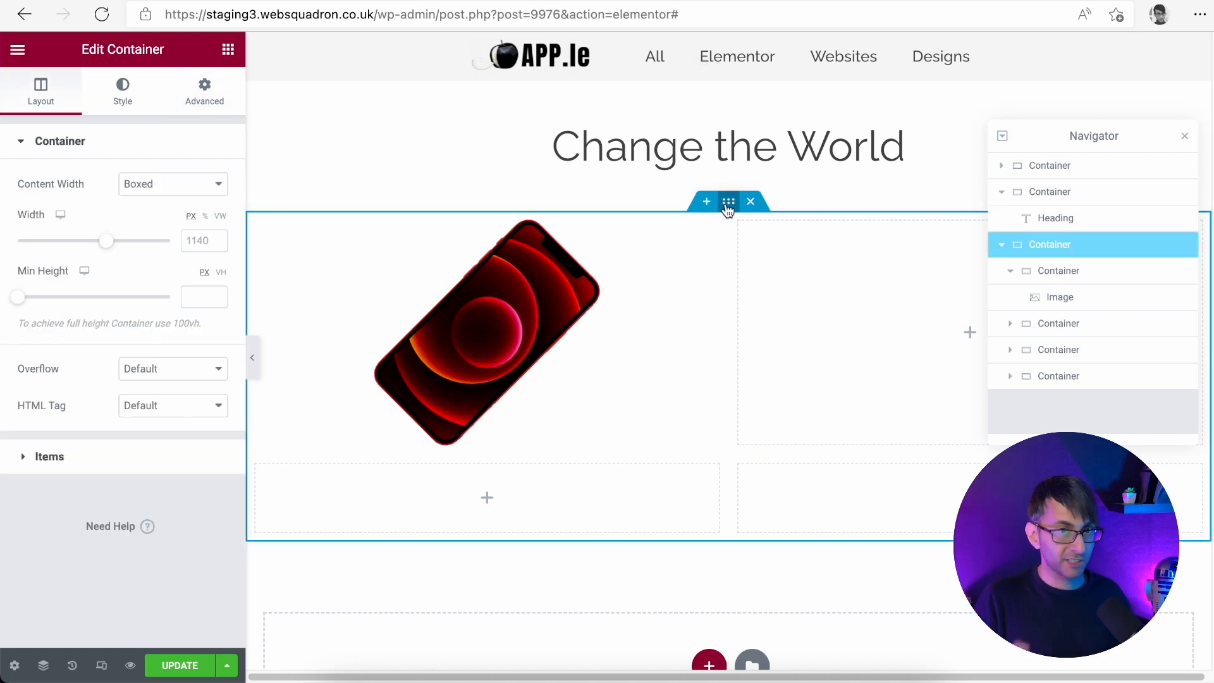
pyautogui.click(1077, 272)
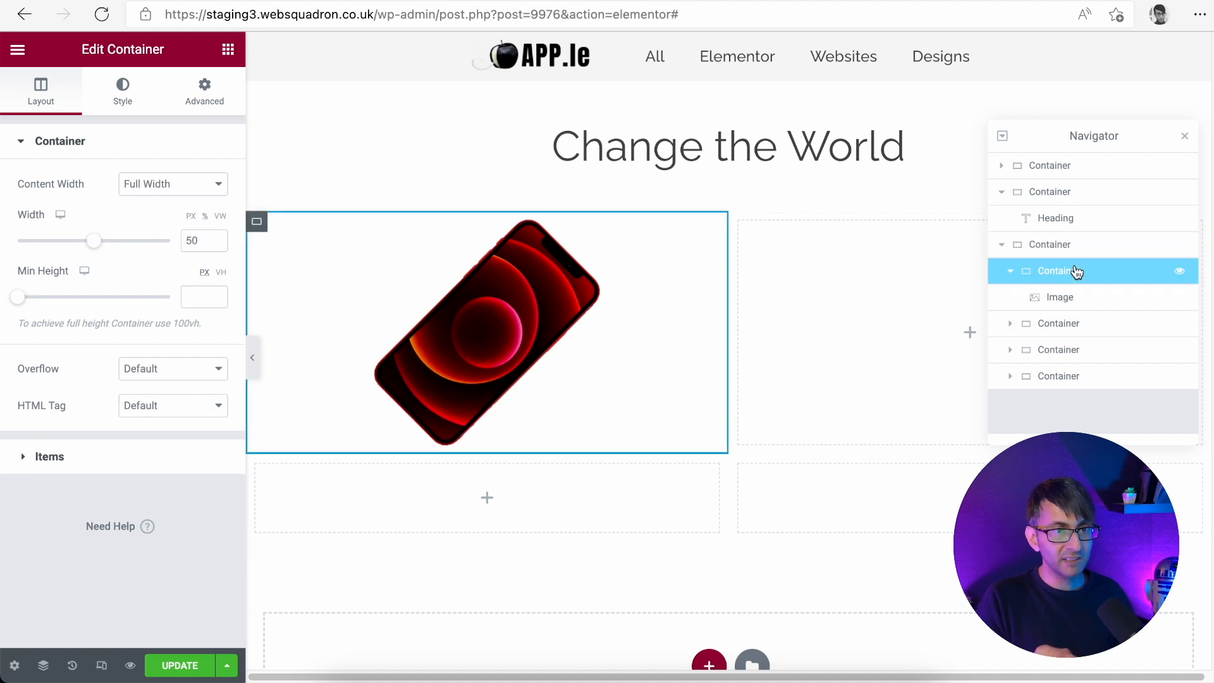
pyautogui.click(1097, 324)
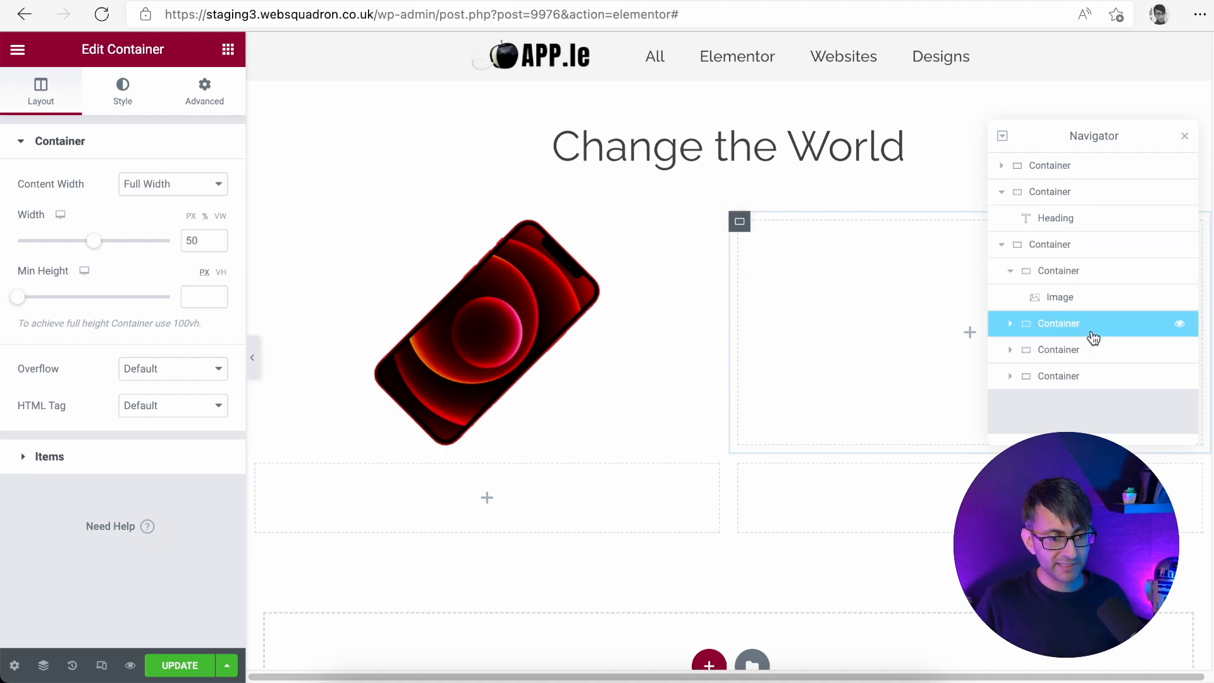
pyautogui.click(1082, 349)
pyautogui.click(1079, 377)
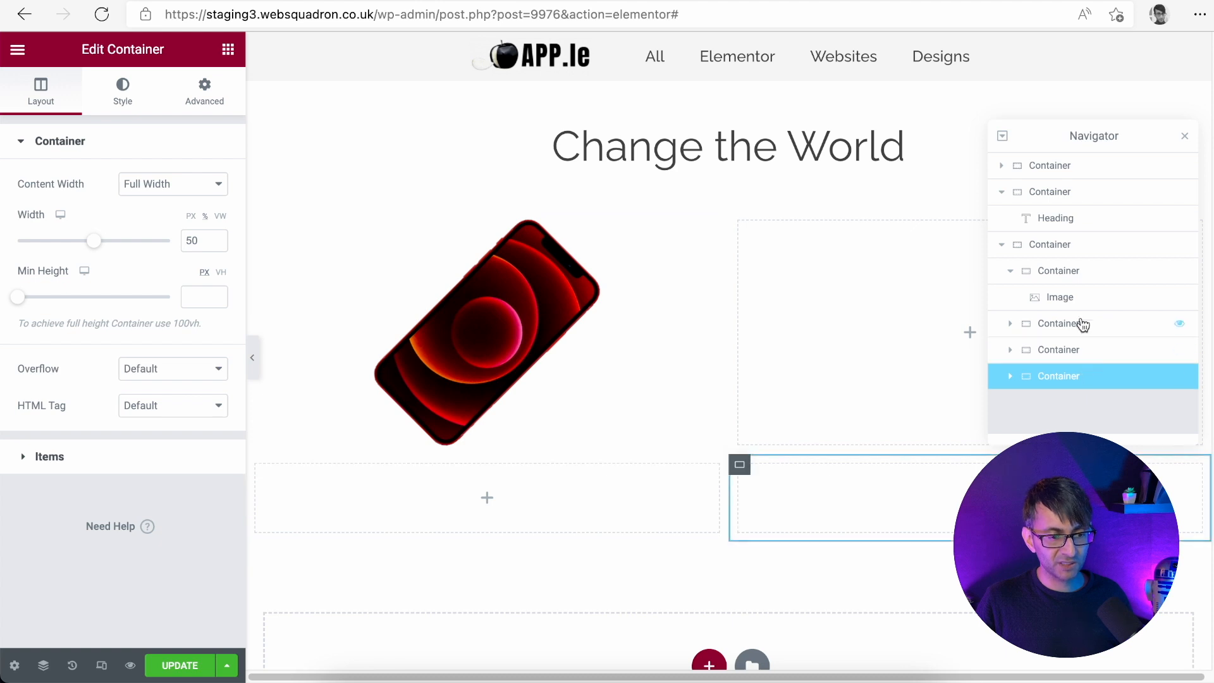
pyautogui.click(1090, 256)
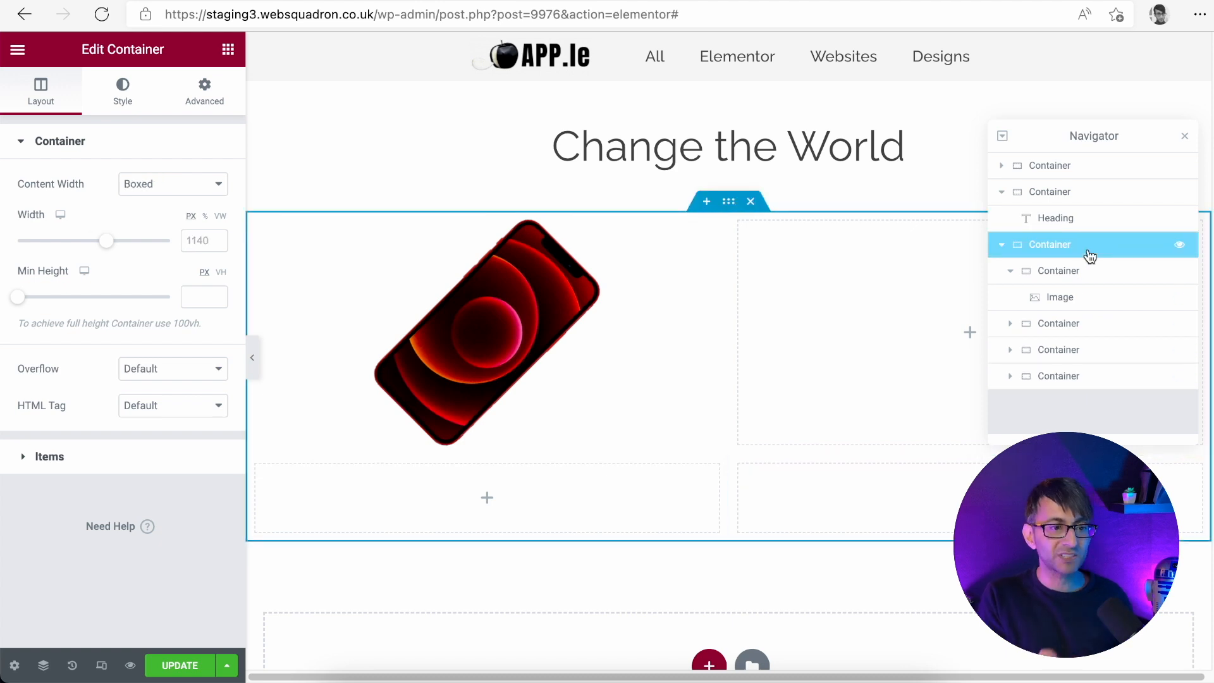
pyautogui.click(115, 458)
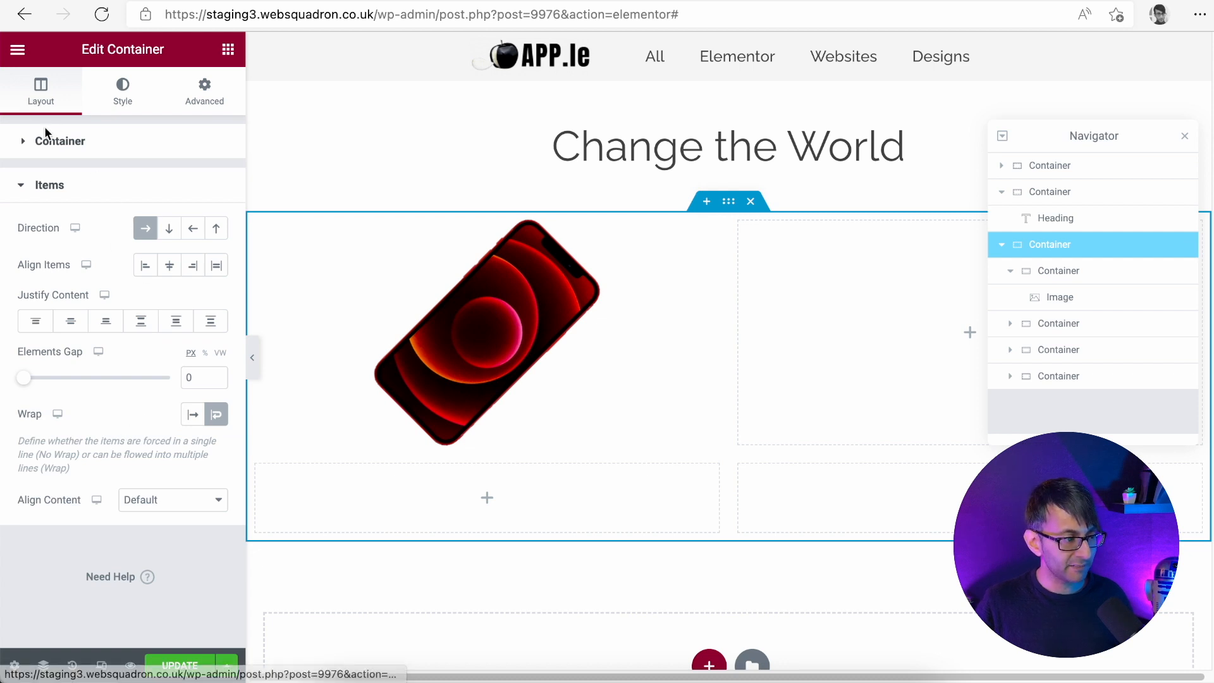
pyautogui.click(56, 140)
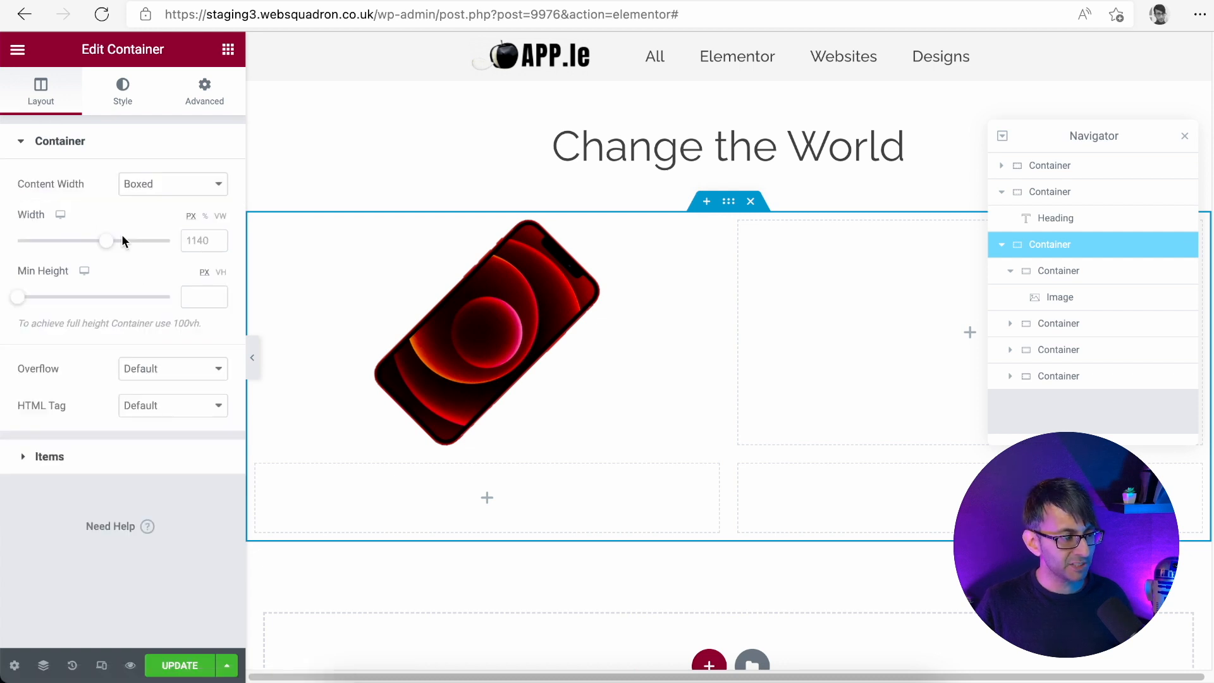
pyautogui.click(194, 239)
pyautogui.write('900')
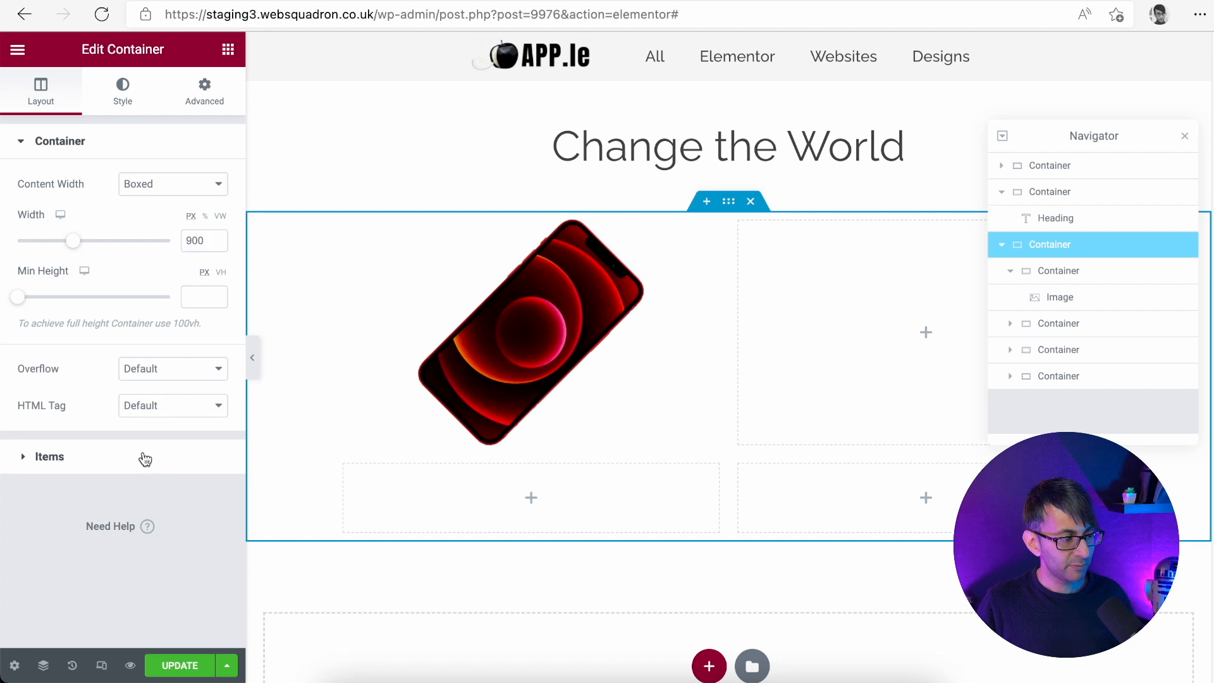
# Switch off item wrapping on the two-by-two container, close the Navigator and restore wrapping
pyautogui.click(146, 456)
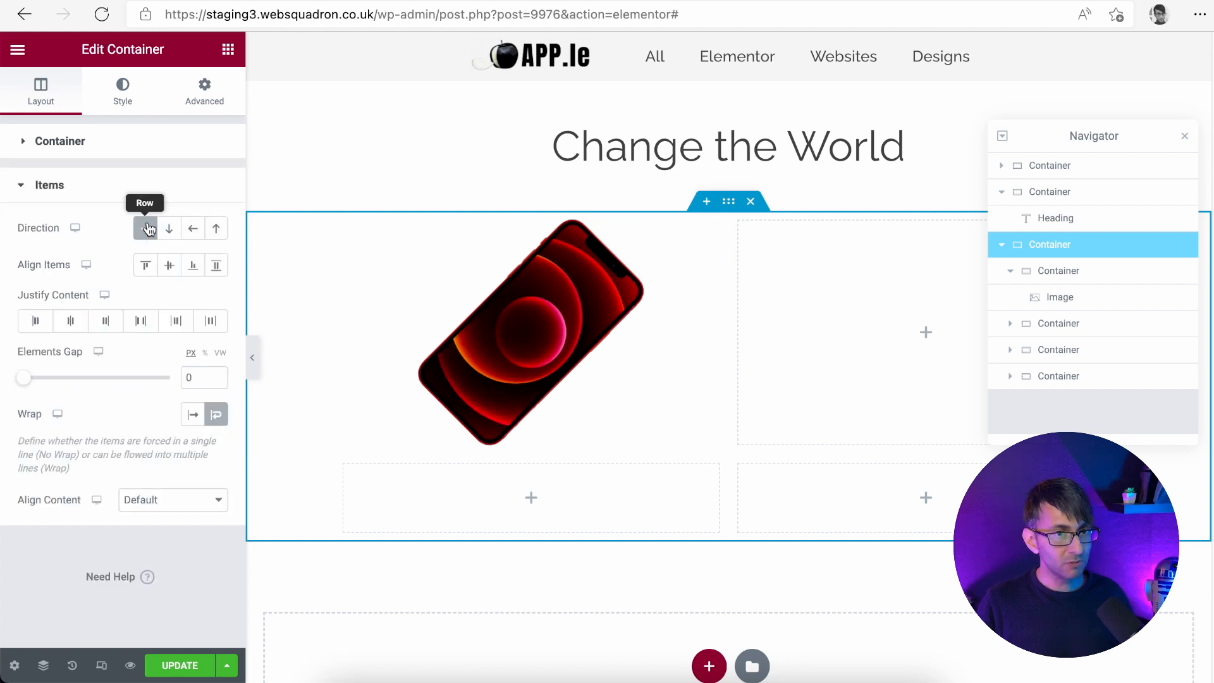
pyautogui.click(219, 415)
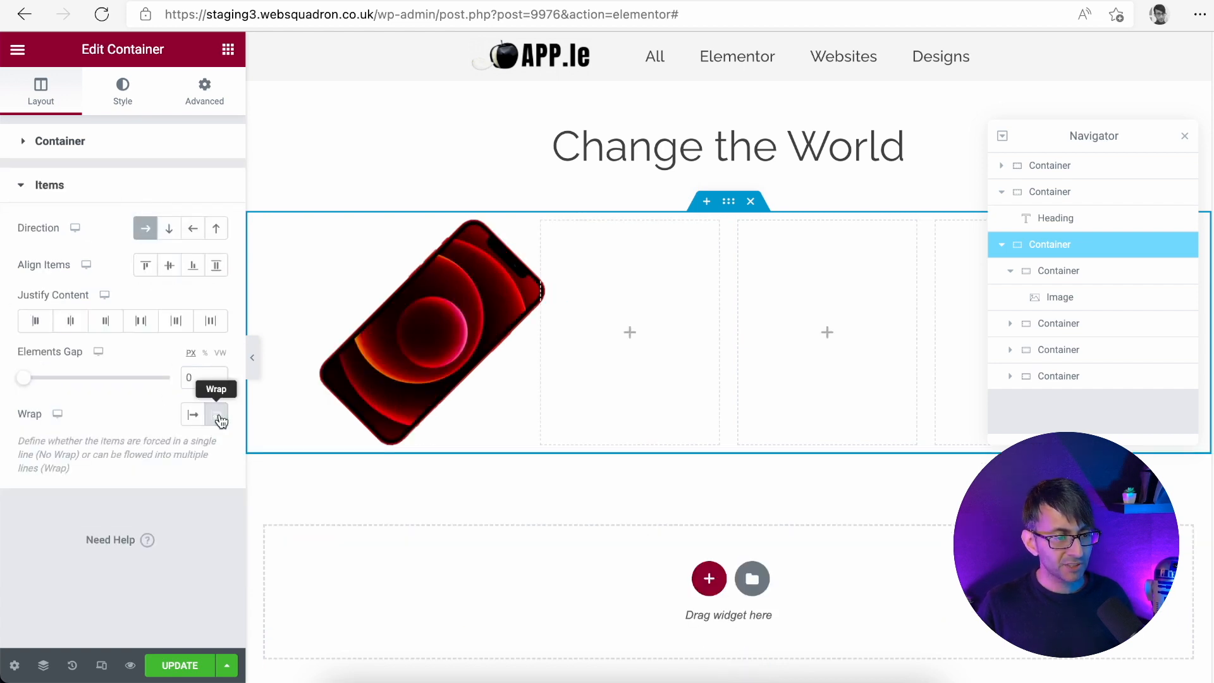
pyautogui.click(1184, 137)
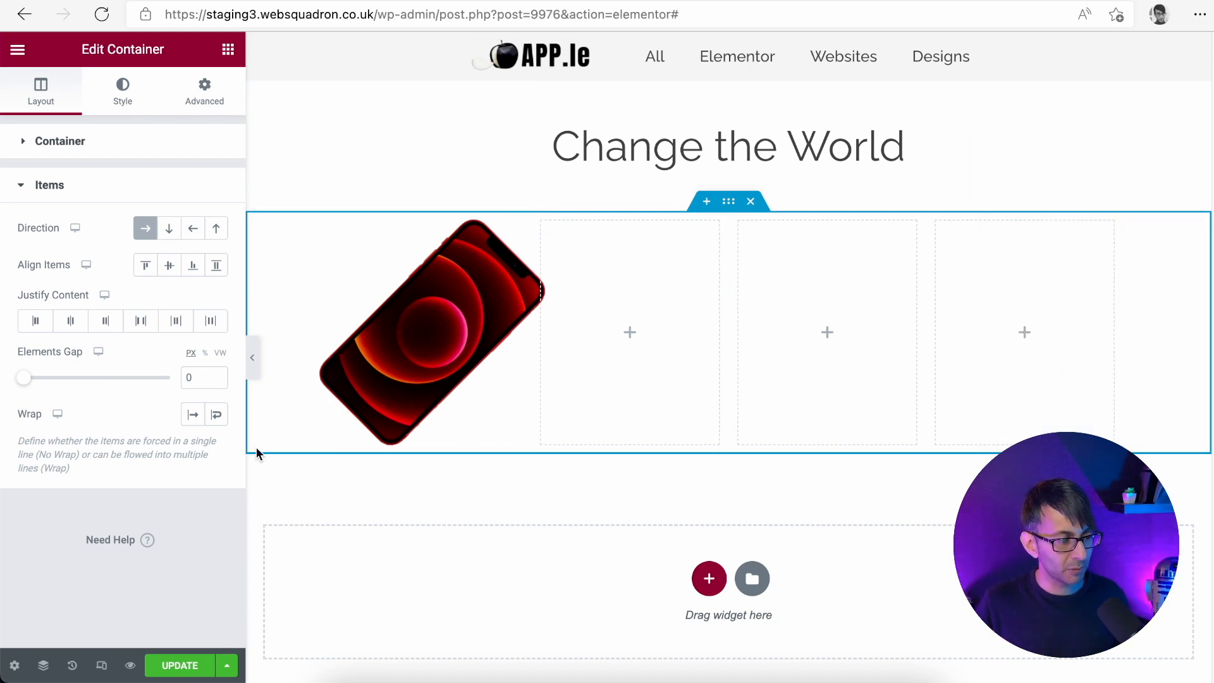
pyautogui.click(219, 420)
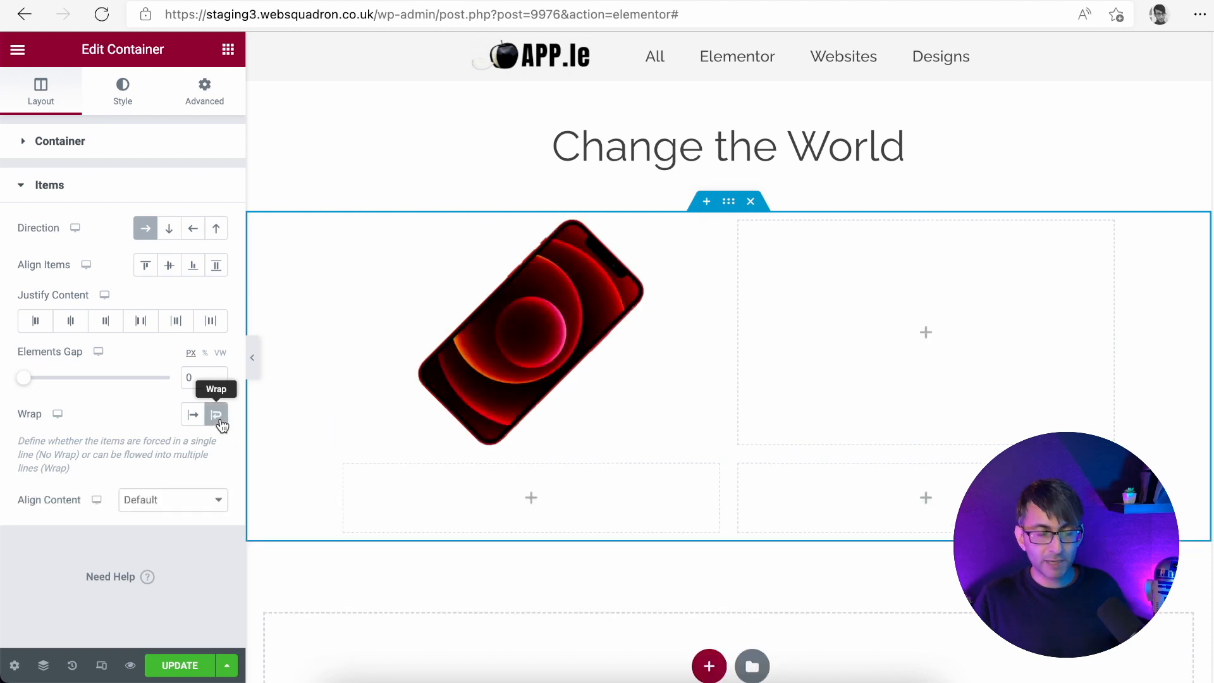
# Examine the width, direction and wrap settings of the nested containers inside the two-by-two container
pyautogui.click(345, 222)
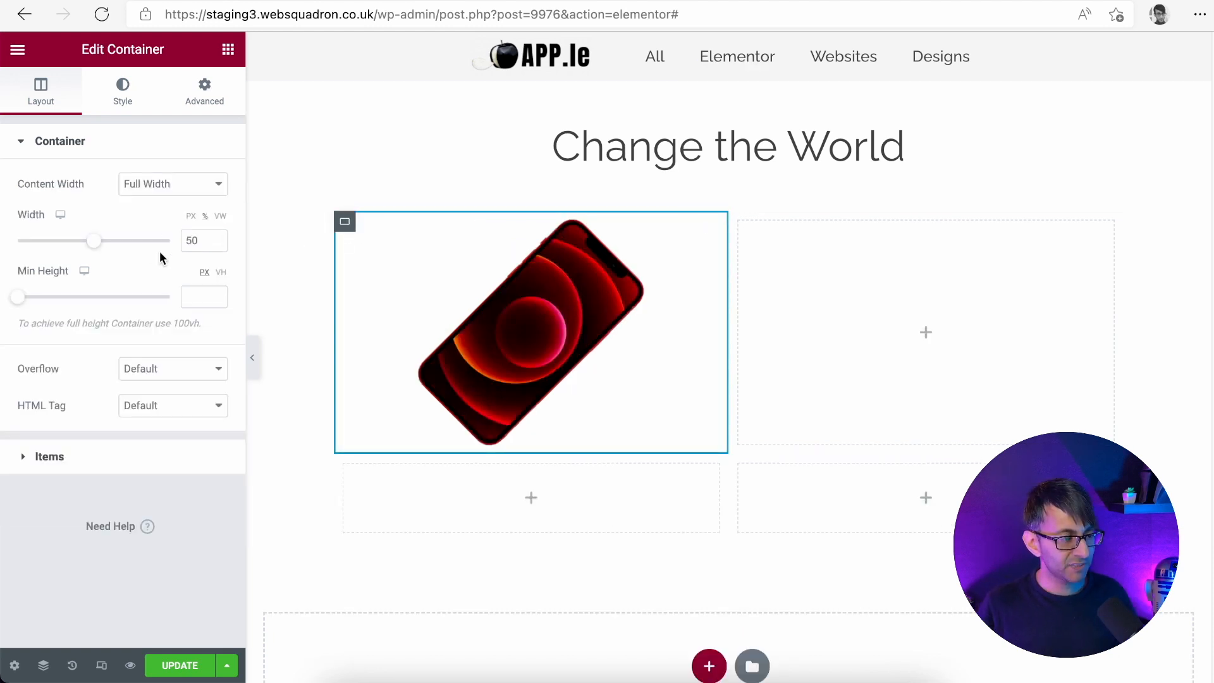
pyautogui.click(345, 465)
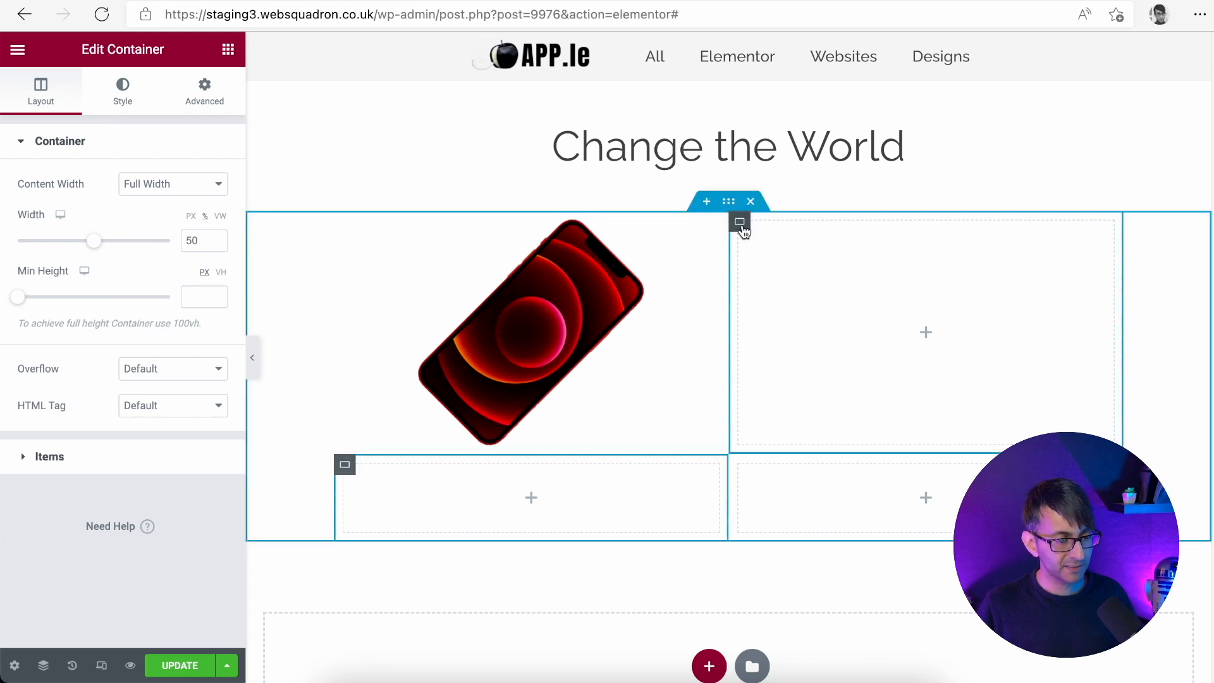
pyautogui.click(740, 222)
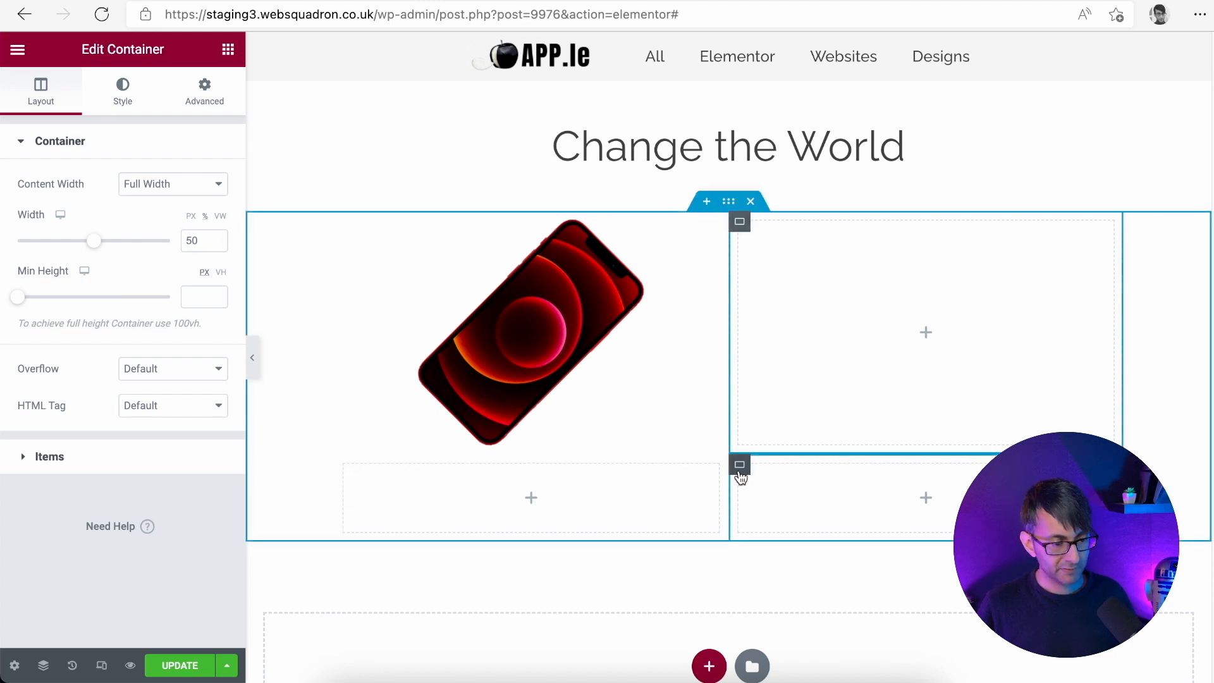
pyautogui.click(739, 465)
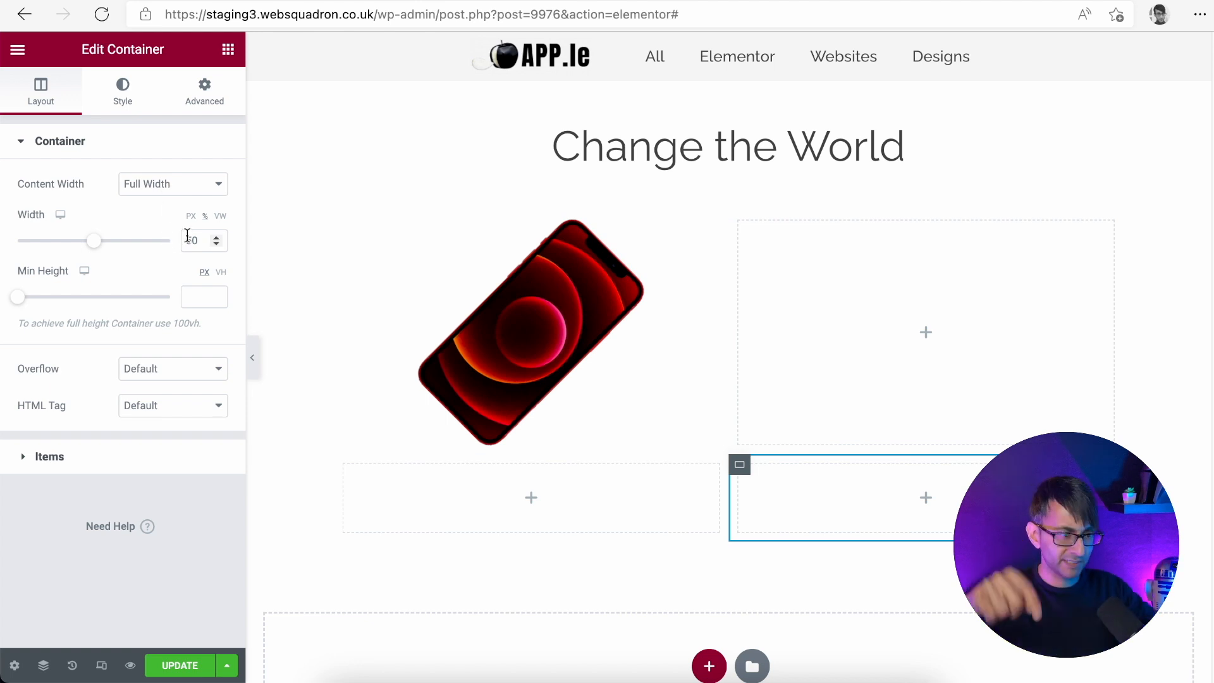
pyautogui.click(139, 452)
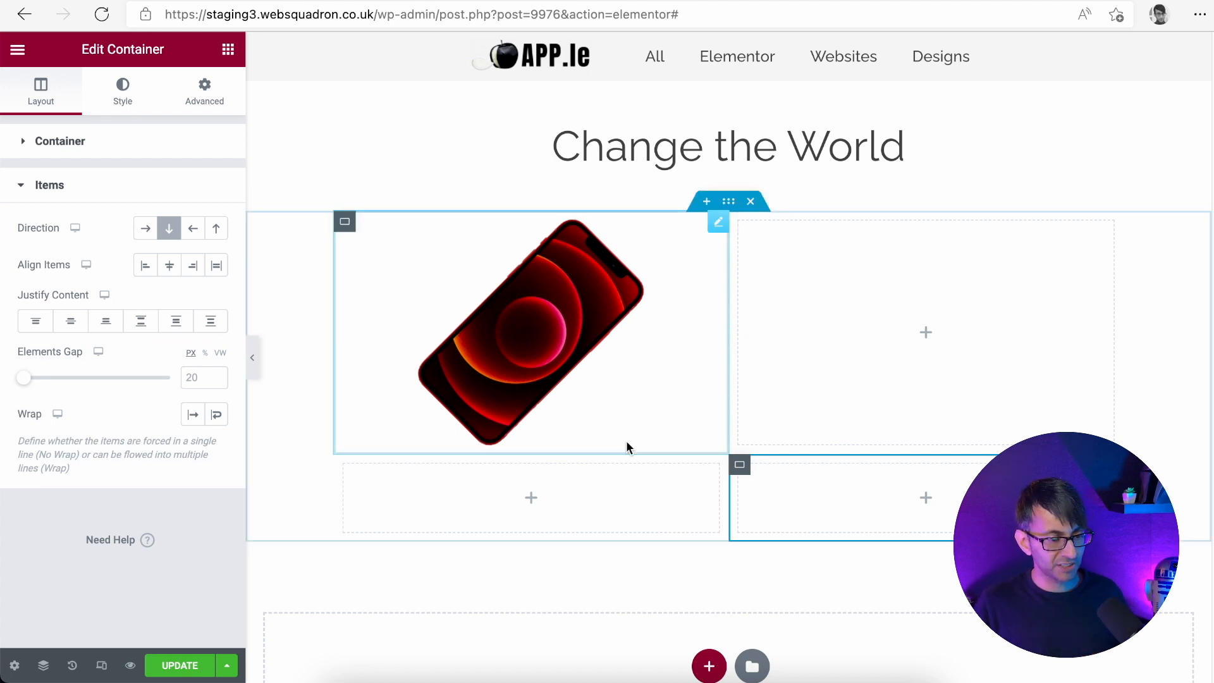
pyautogui.click(740, 223)
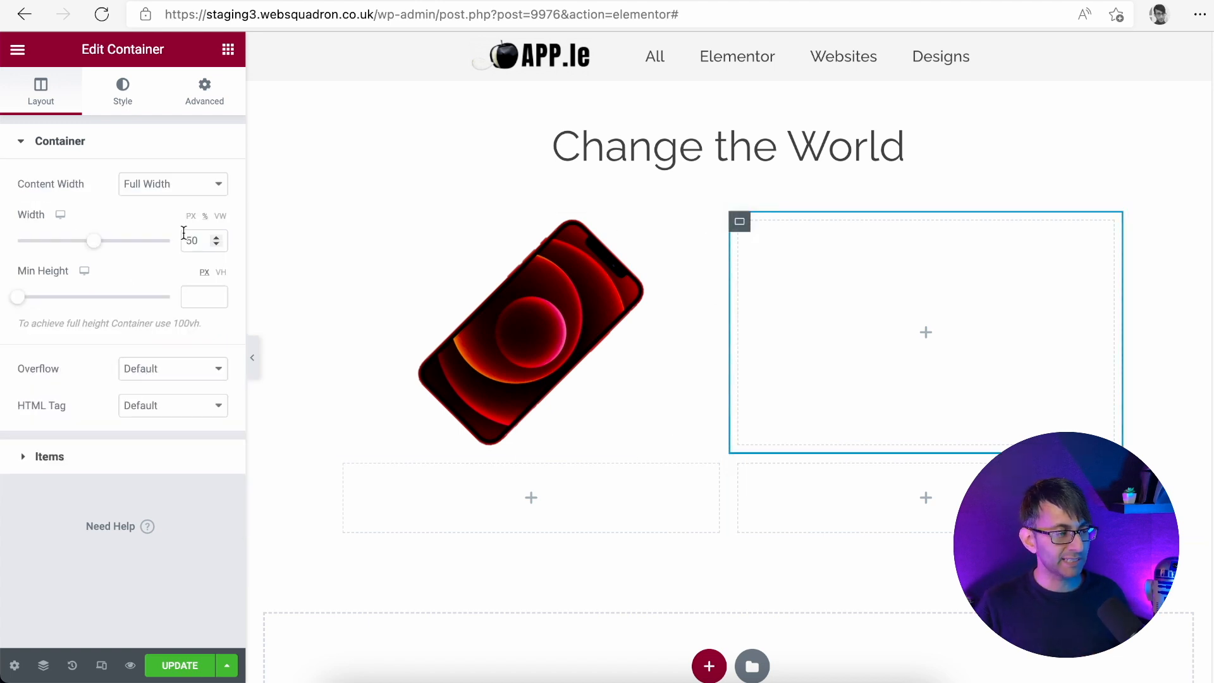
pyautogui.click(135, 476)
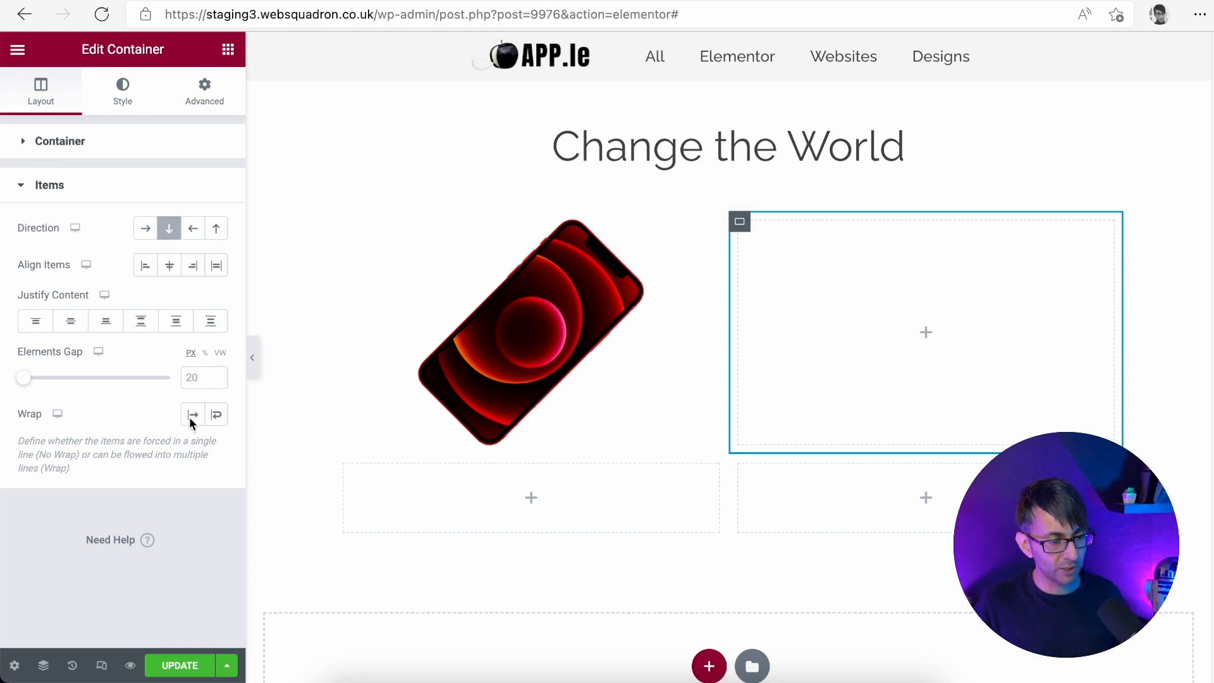
# Copy the red phone image into the three empty nested containers of the two-by-two layout
pyautogui.rightClick(504, 321)
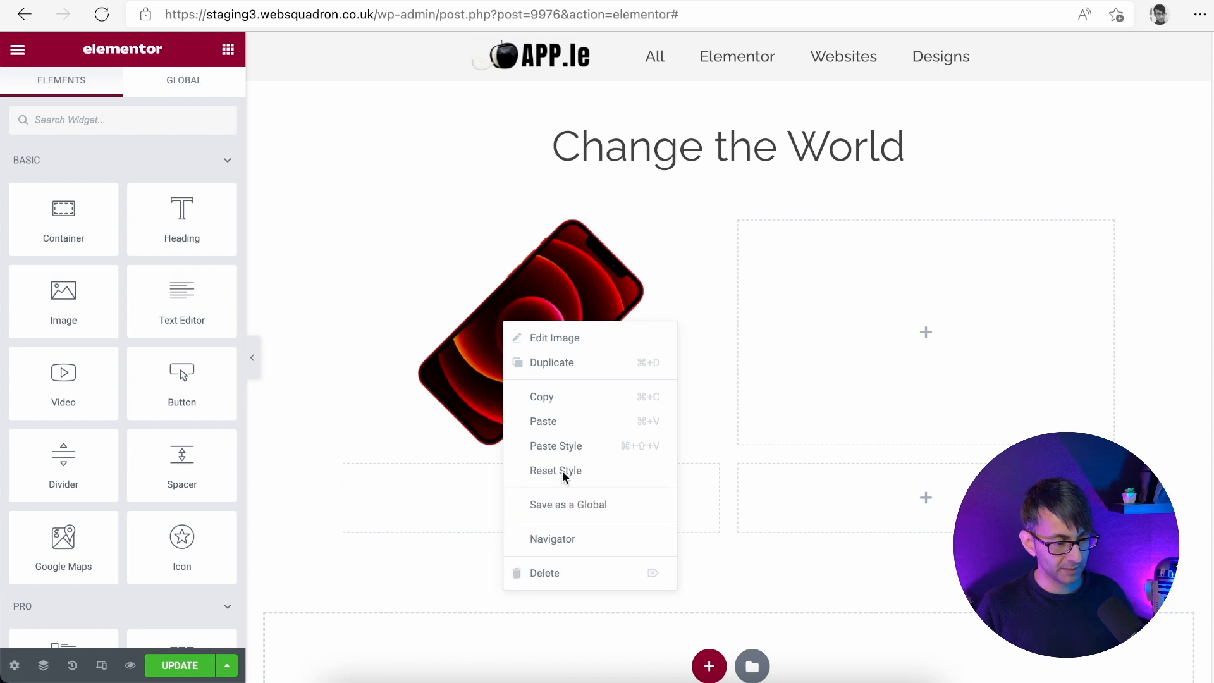
pyautogui.click(570, 397)
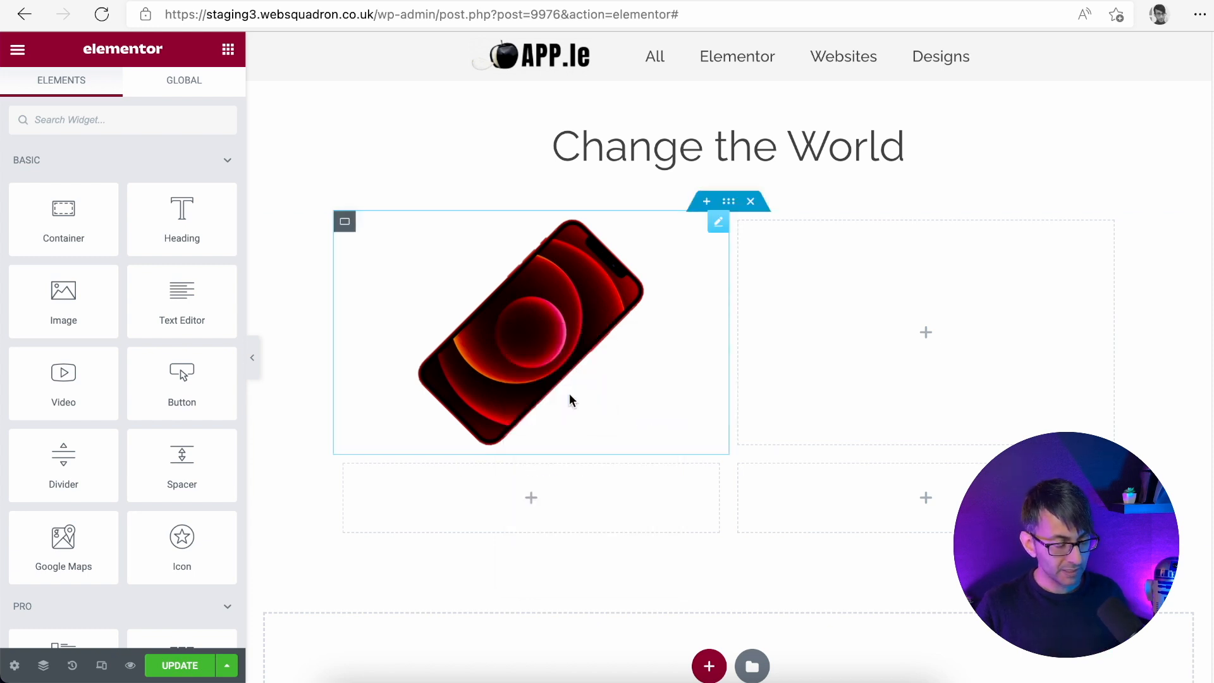
pyautogui.rightClick(550, 500)
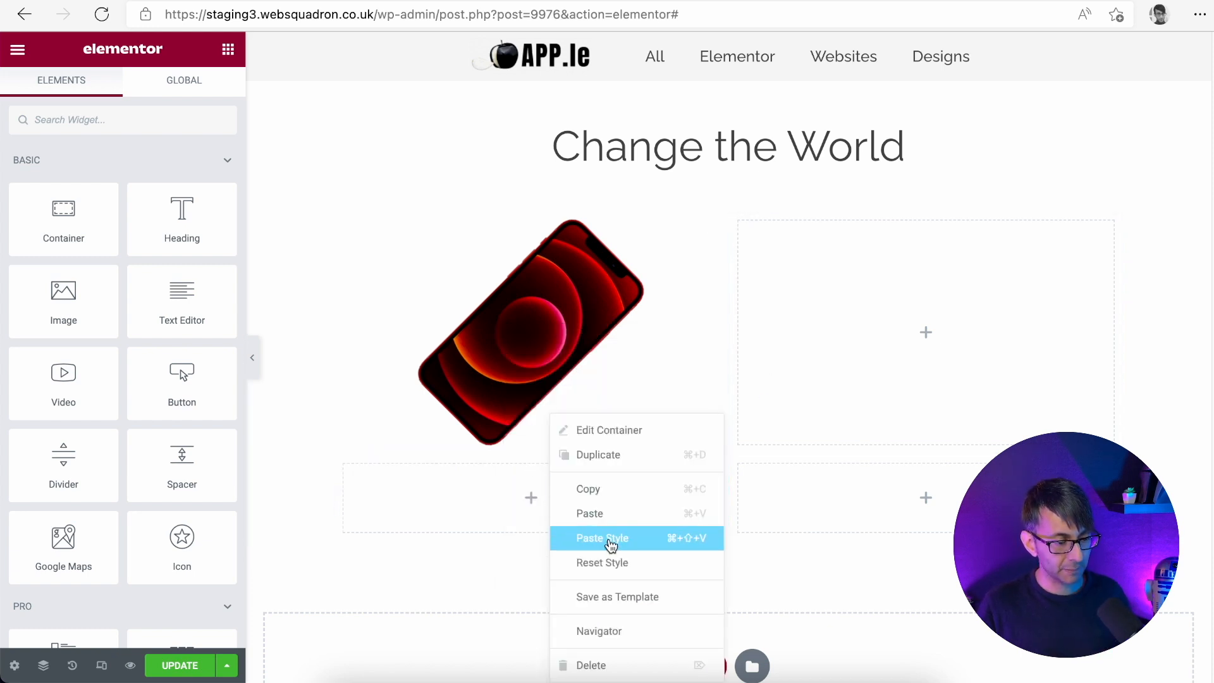
pyautogui.click(626, 511)
pyautogui.rightClick(897, 342)
pyautogui.click(958, 442)
pyautogui.rightClick(907, 544)
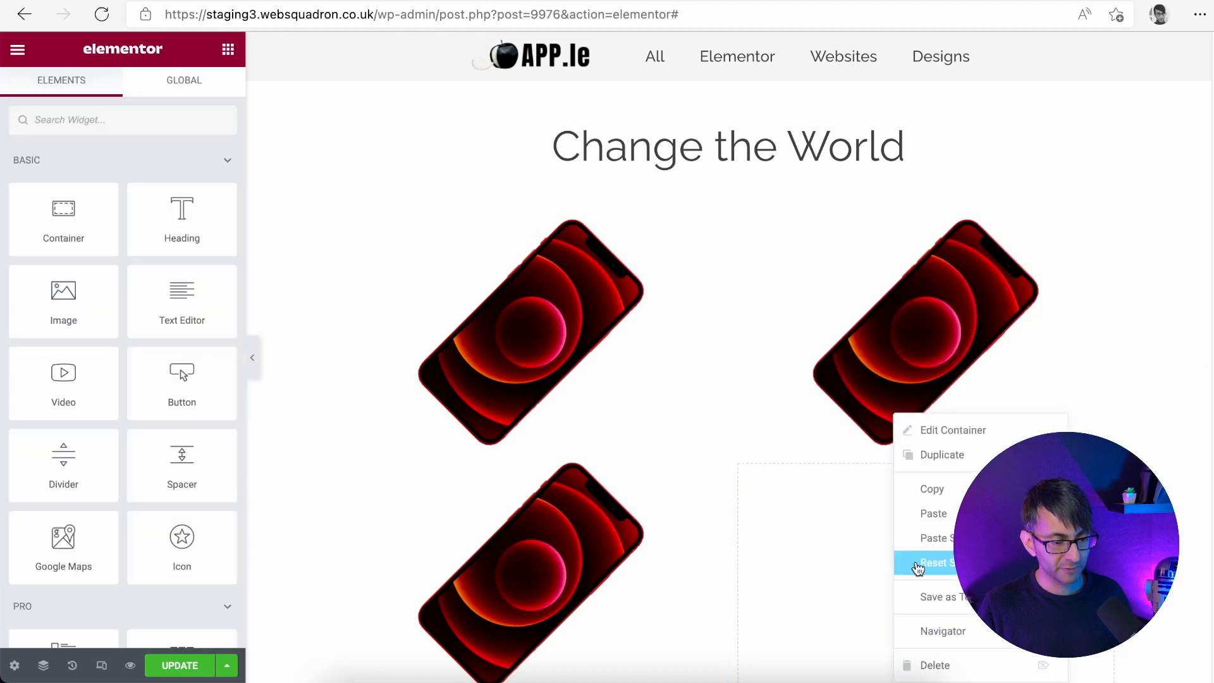
pyautogui.click(918, 510)
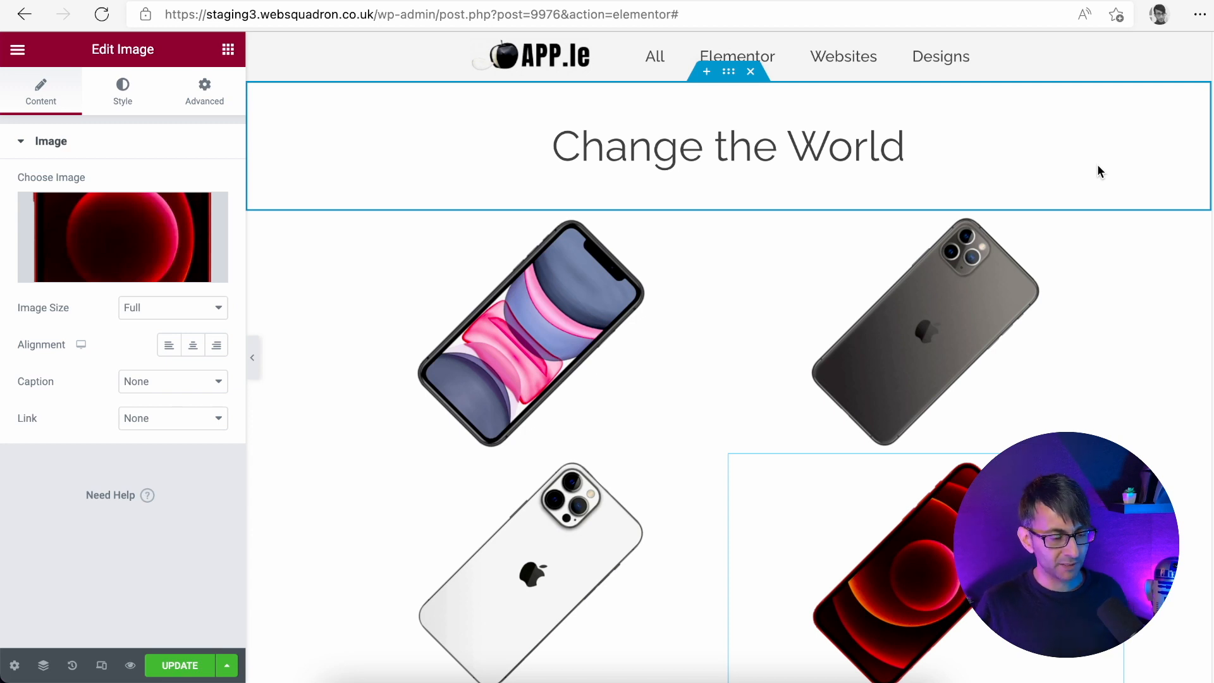
# Open the grey phone image's advanced settings and find its Transform options
pyautogui.click(925, 323)
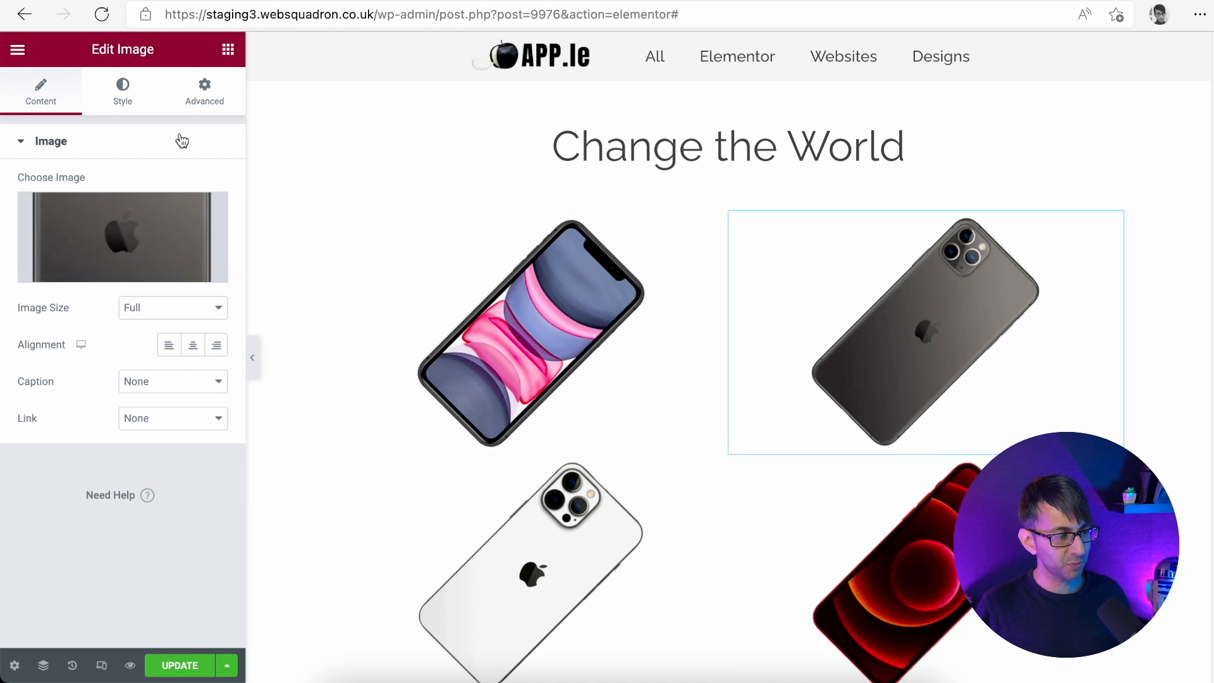
pyautogui.click(204, 93)
pyautogui.scroll(-4, 101, 557)
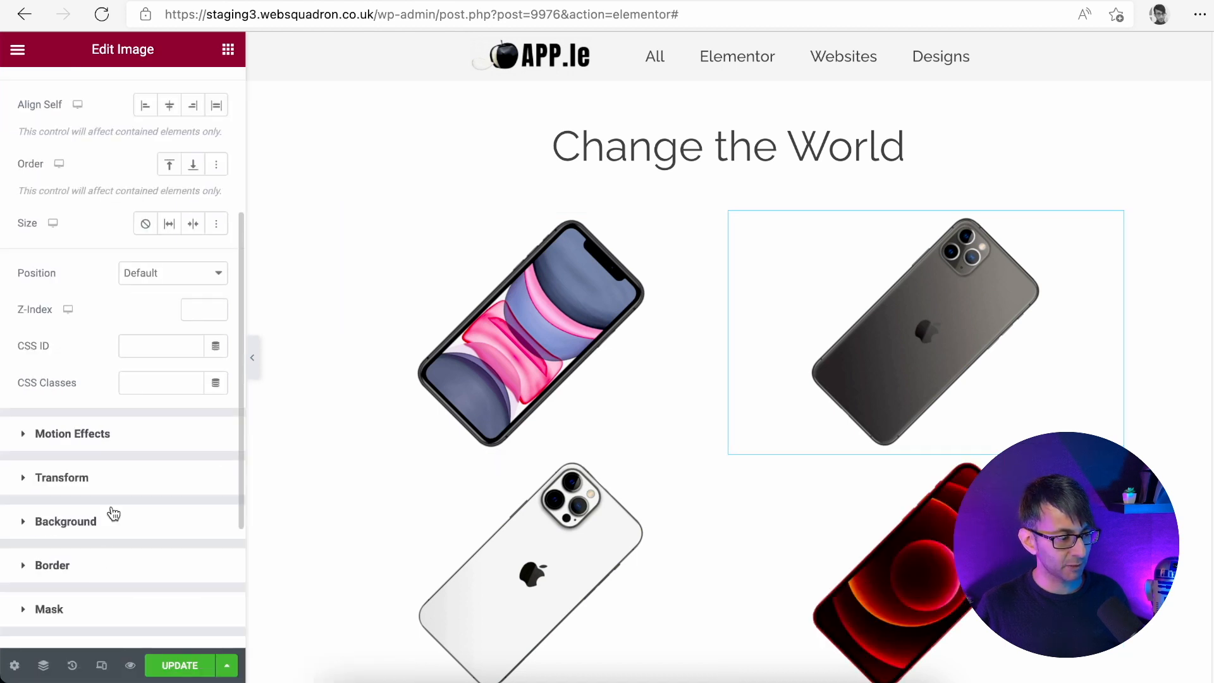
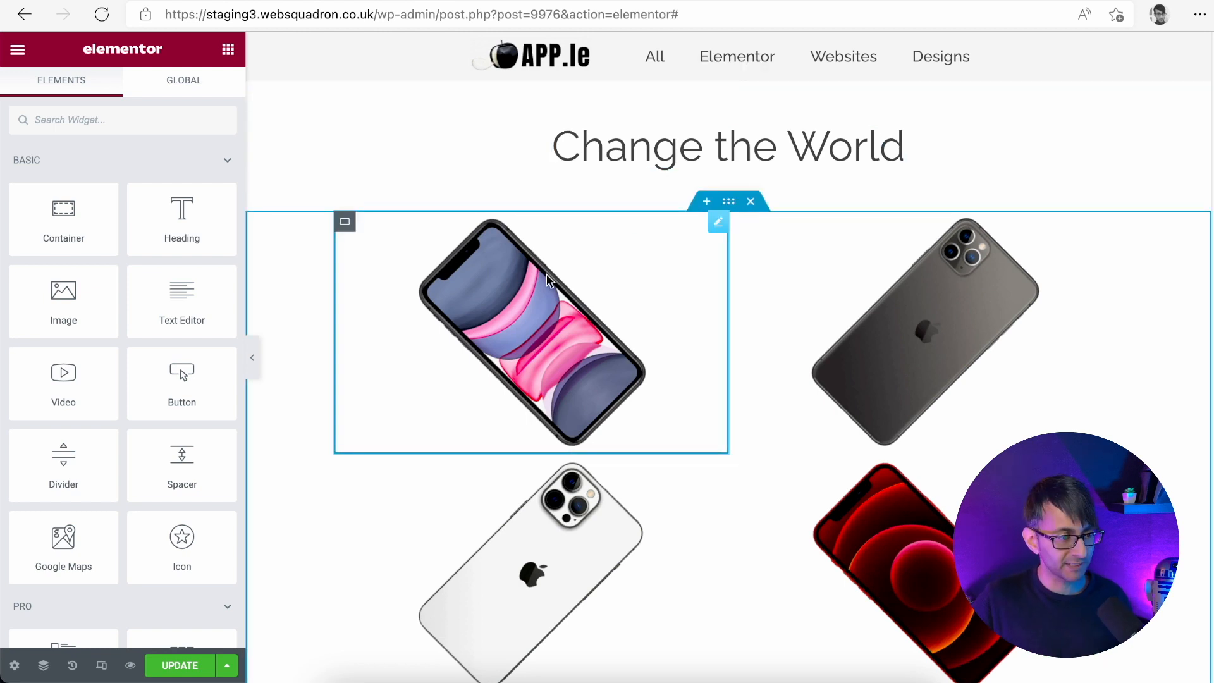
# Set Align Items to Flex End for the nested container holding the purple-and-pink phone image
pyautogui.click(345, 223)
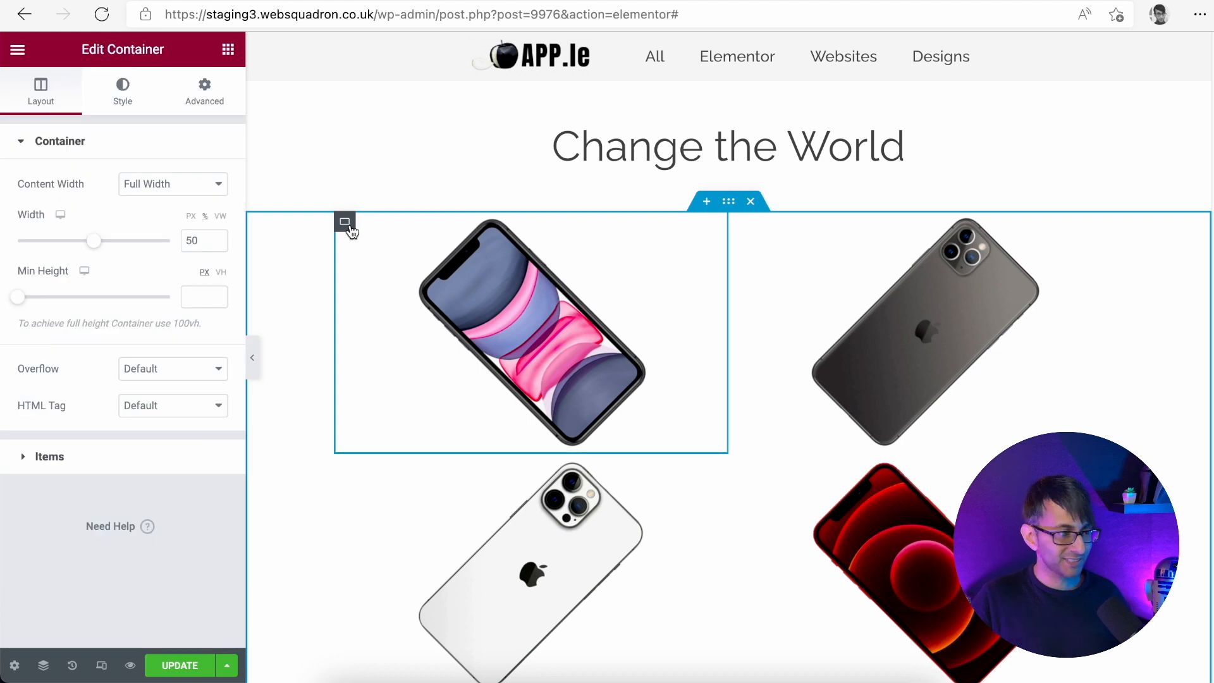
pyautogui.click(93, 461)
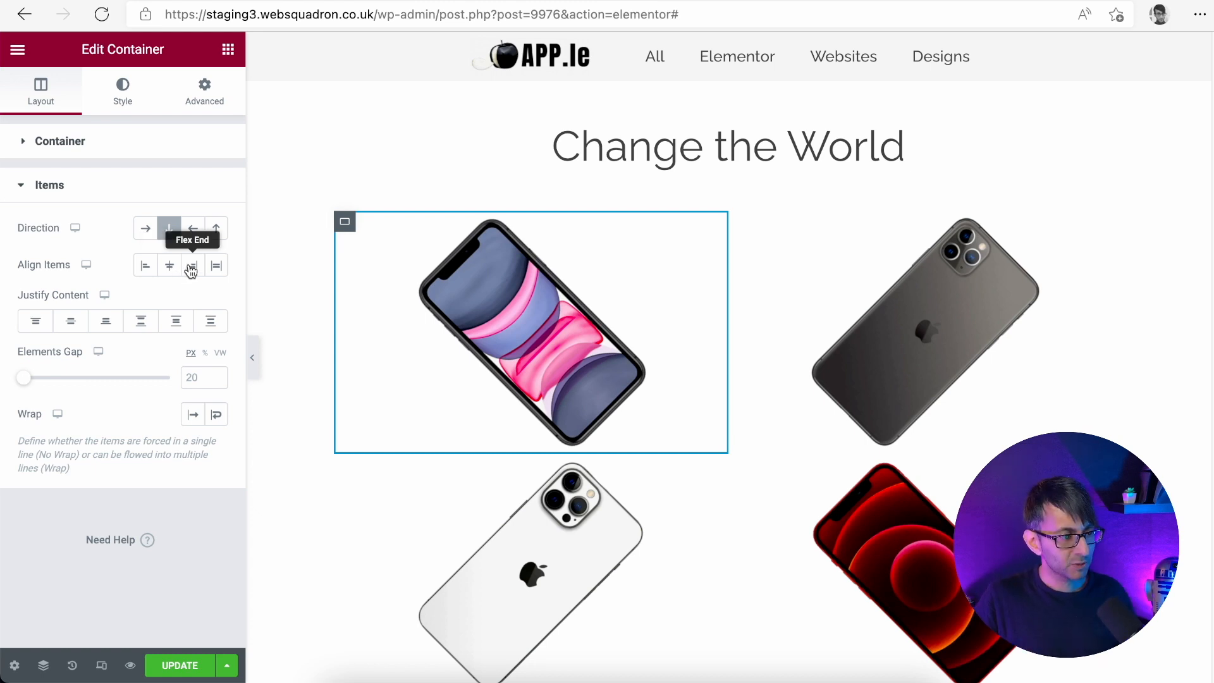
pyautogui.click(191, 269)
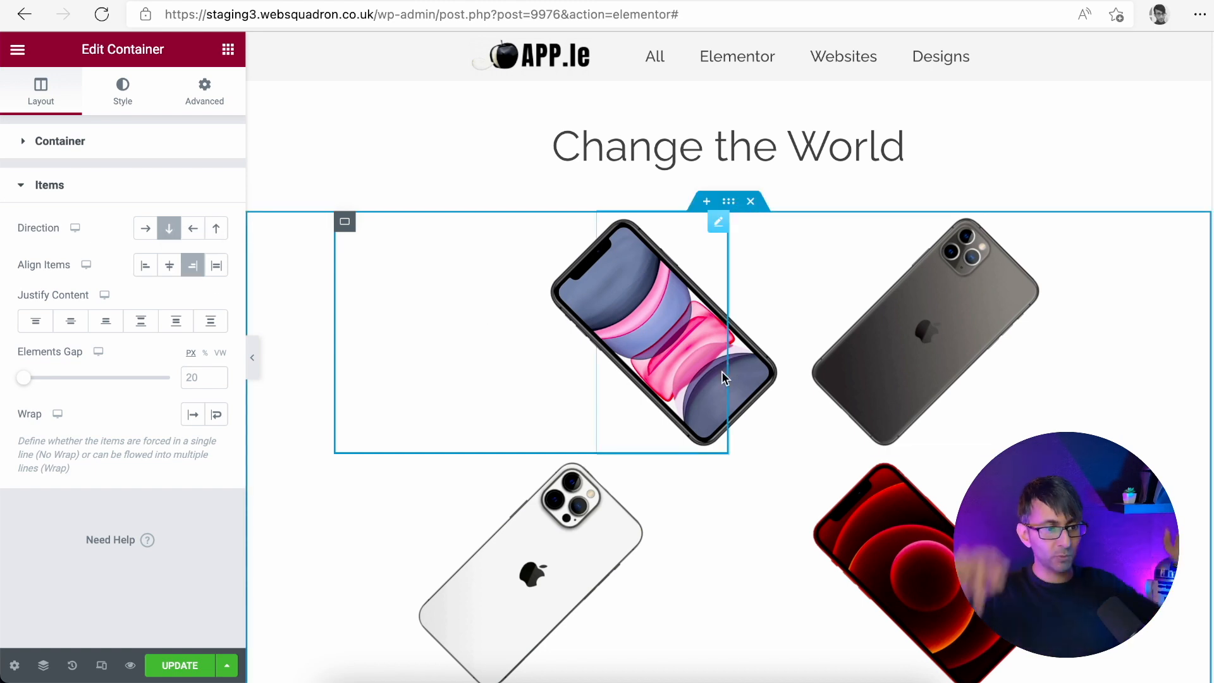
# Review the purple-and-pink phone image's content, style and advanced layout settings
pyautogui.click(717, 225)
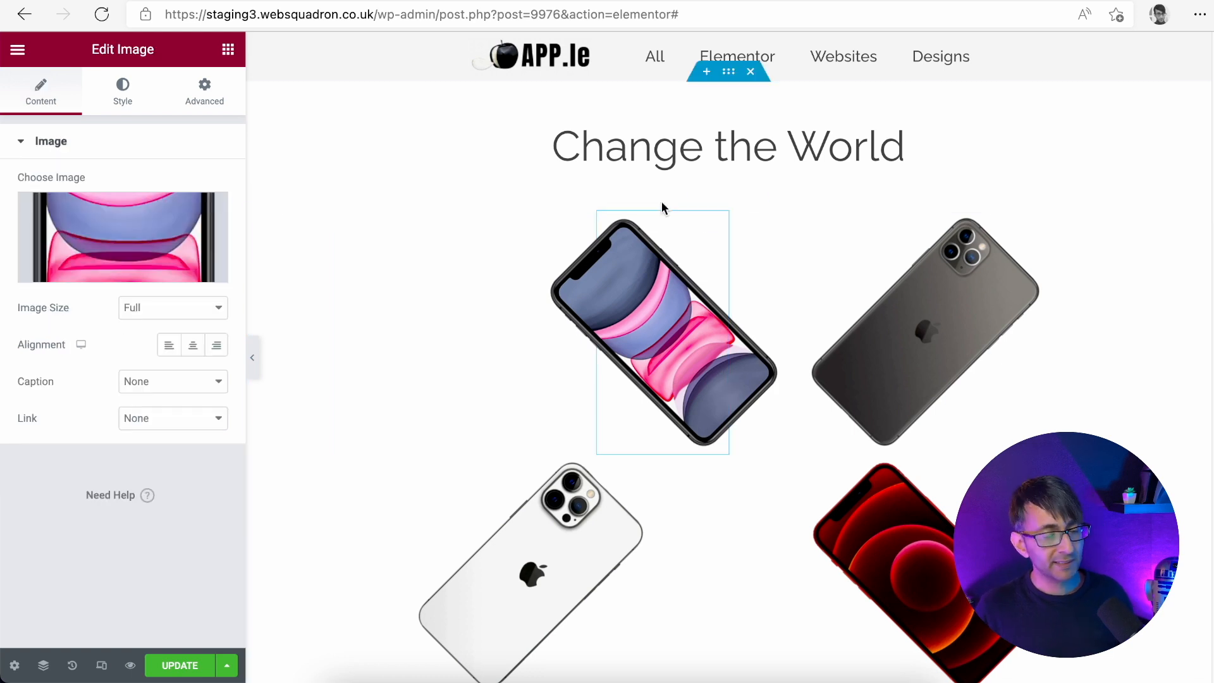
pyautogui.click(205, 96)
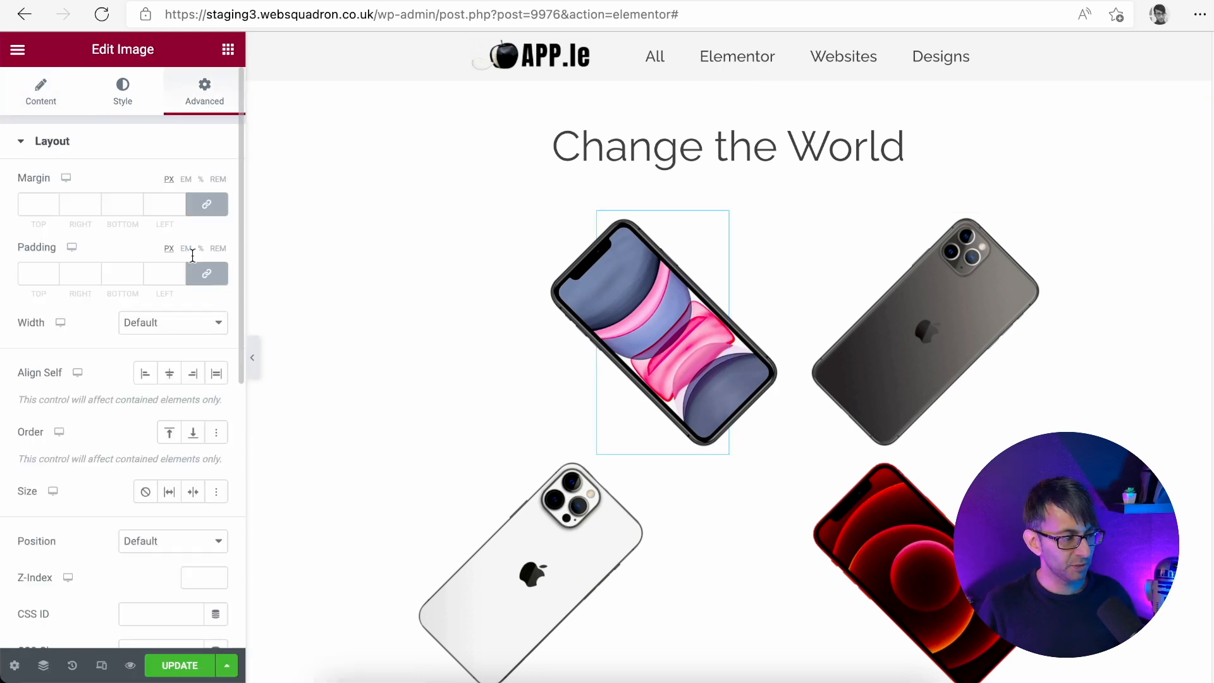
pyautogui.click(54, 100)
pyautogui.click(205, 101)
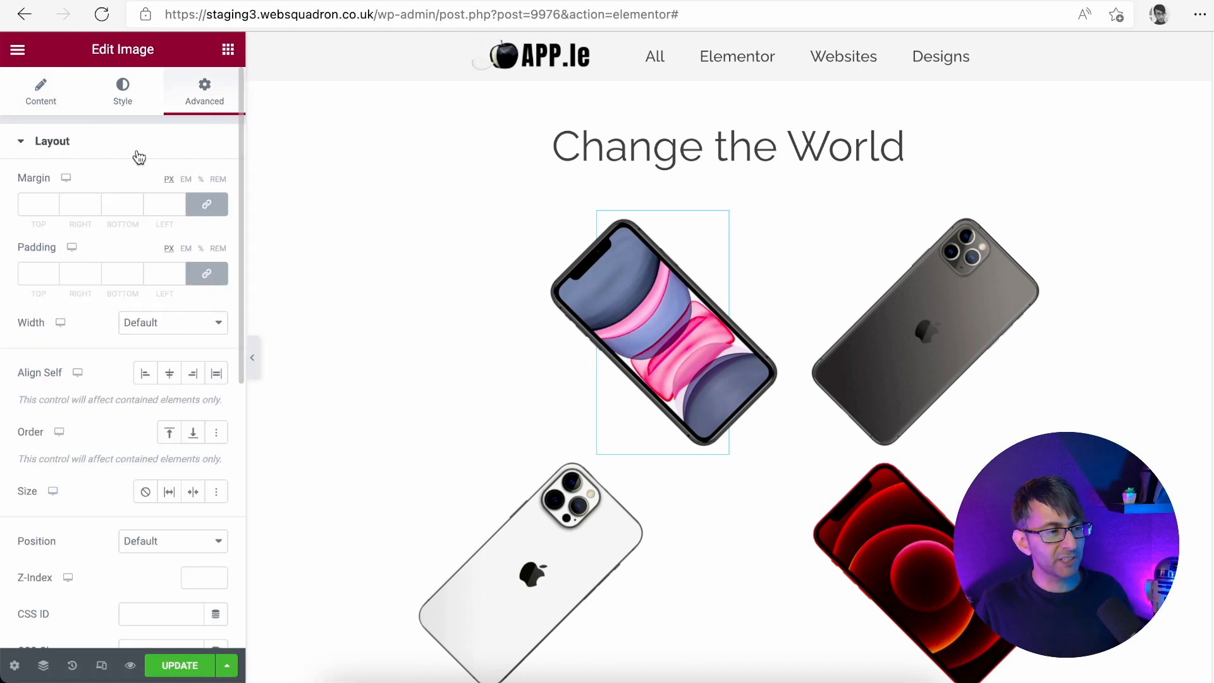
pyautogui.click(126, 101)
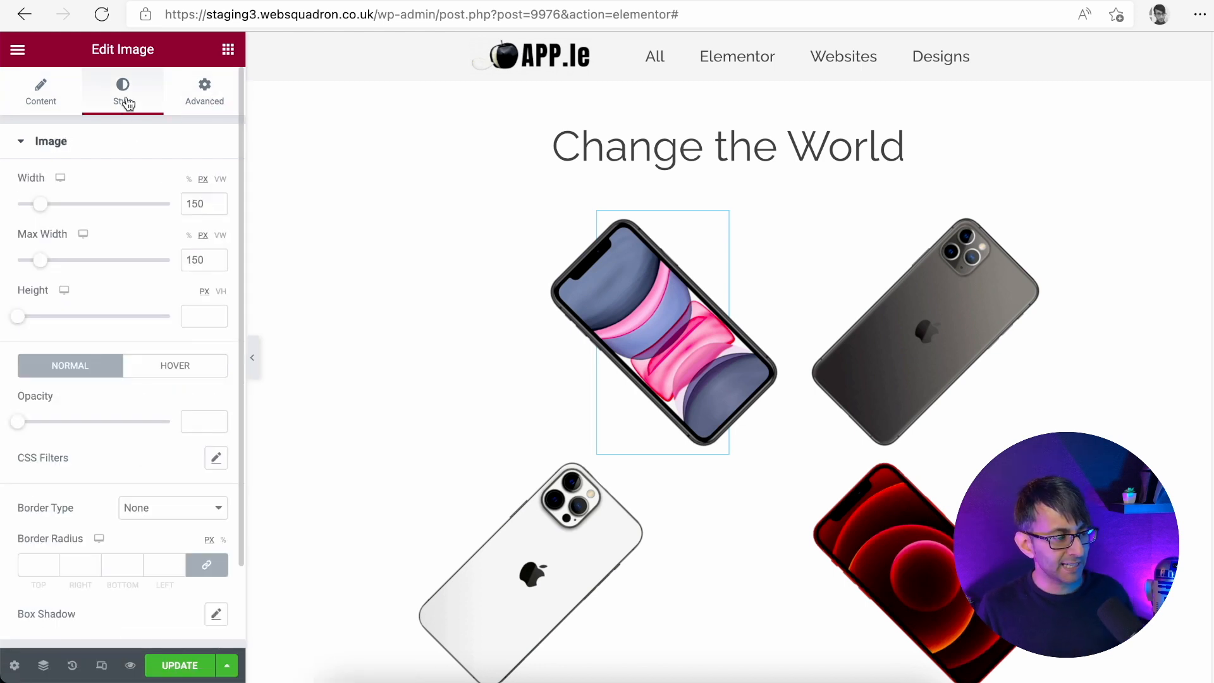
pyautogui.click(189, 94)
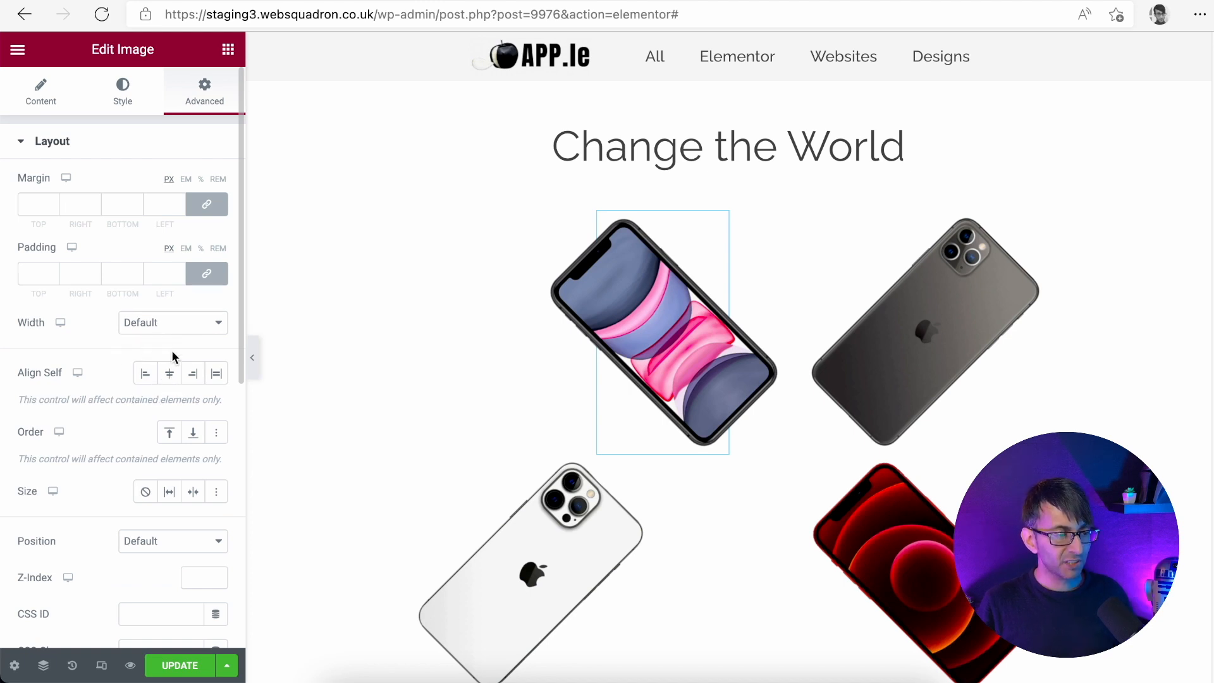
# Try the Flex Start, Flex End and Stretch options of Align Self on the purple-and-pink phone image, and clear the setting
pyautogui.click(146, 374)
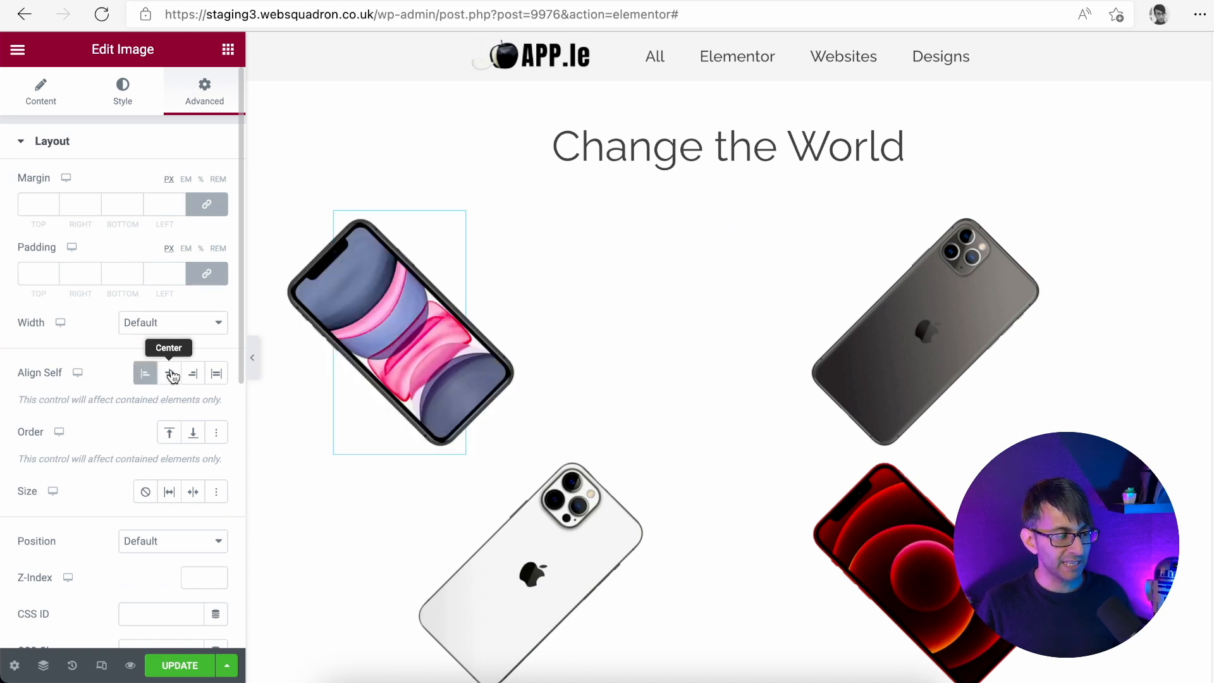
pyautogui.click(191, 375)
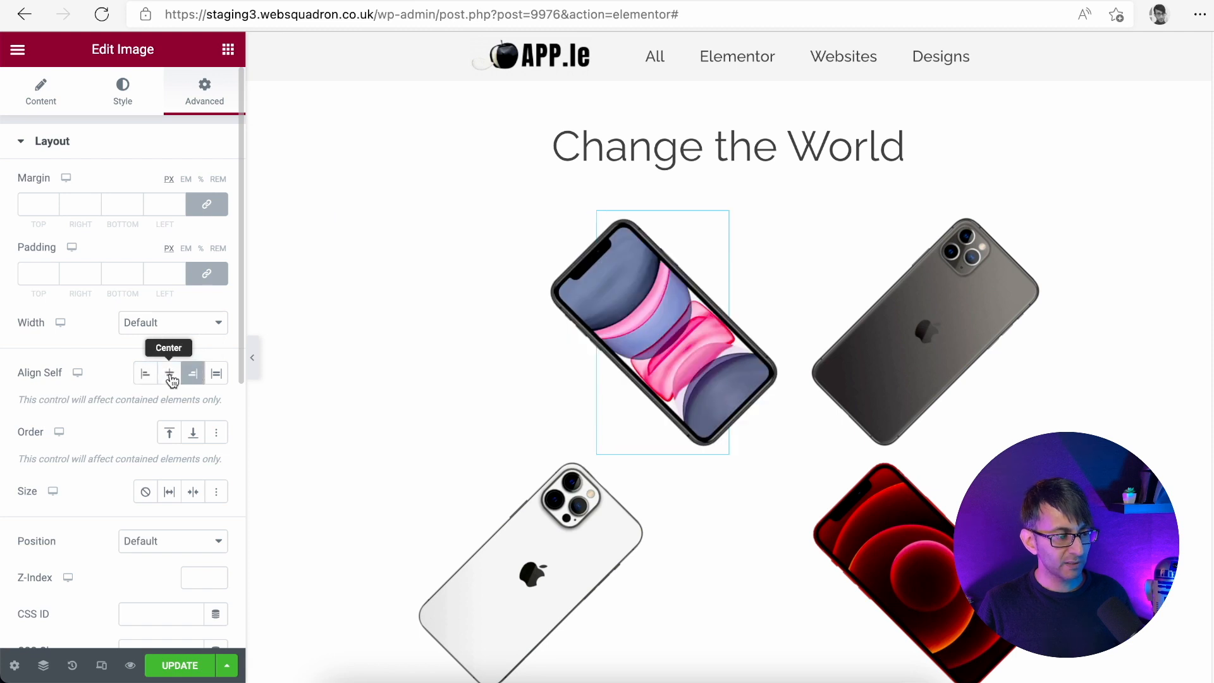
pyautogui.click(145, 375)
pyautogui.click(144, 377)
pyautogui.click(217, 374)
pyautogui.click(192, 375)
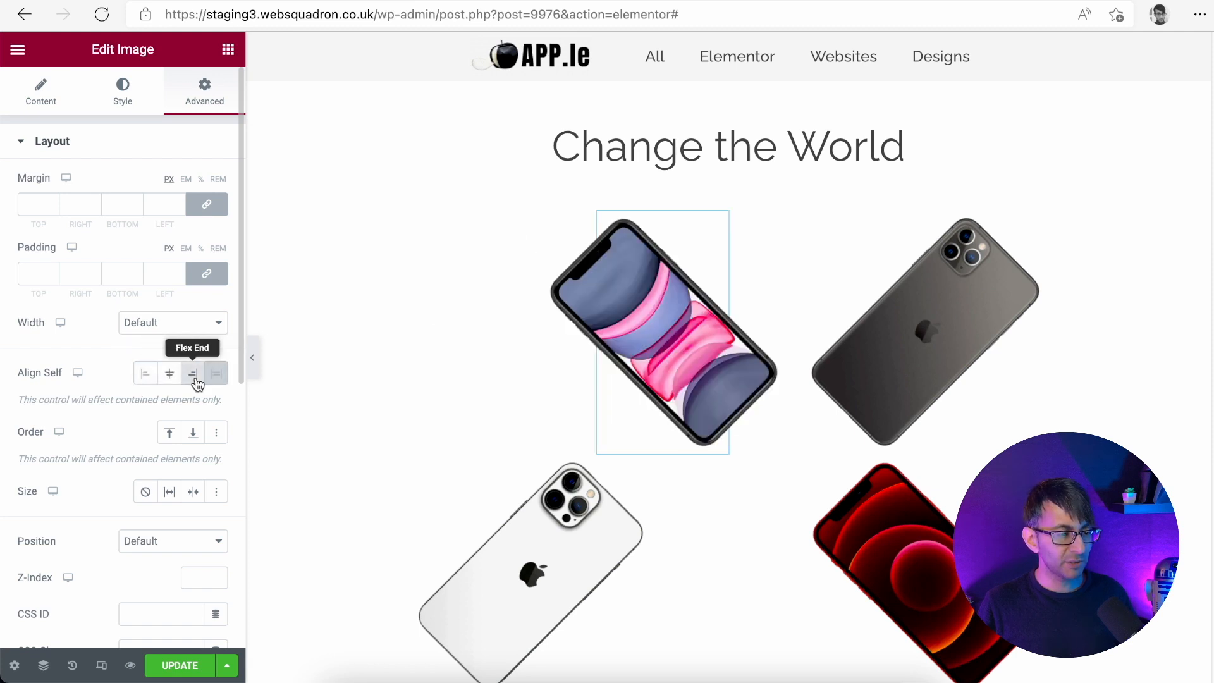
pyautogui.click(216, 378)
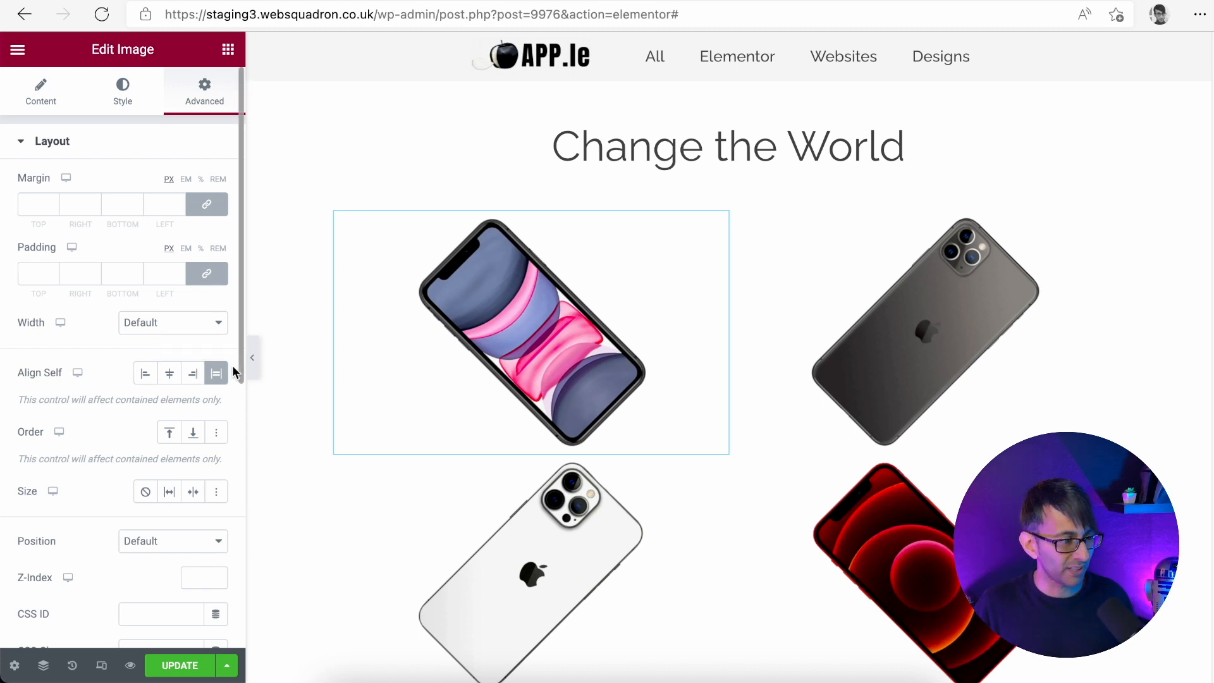
pyautogui.click(207, 372)
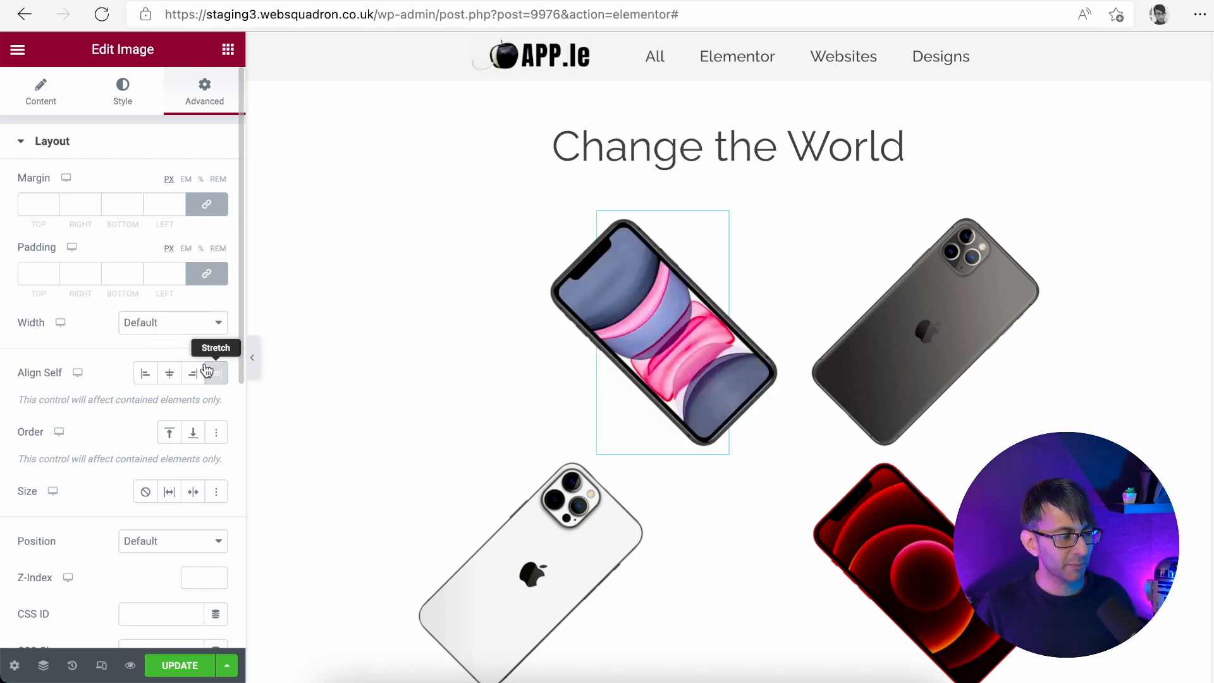
# Try a custom width of 66% on the purple-and-pink phone image, and return its width to Default
pyautogui.click(204, 329)
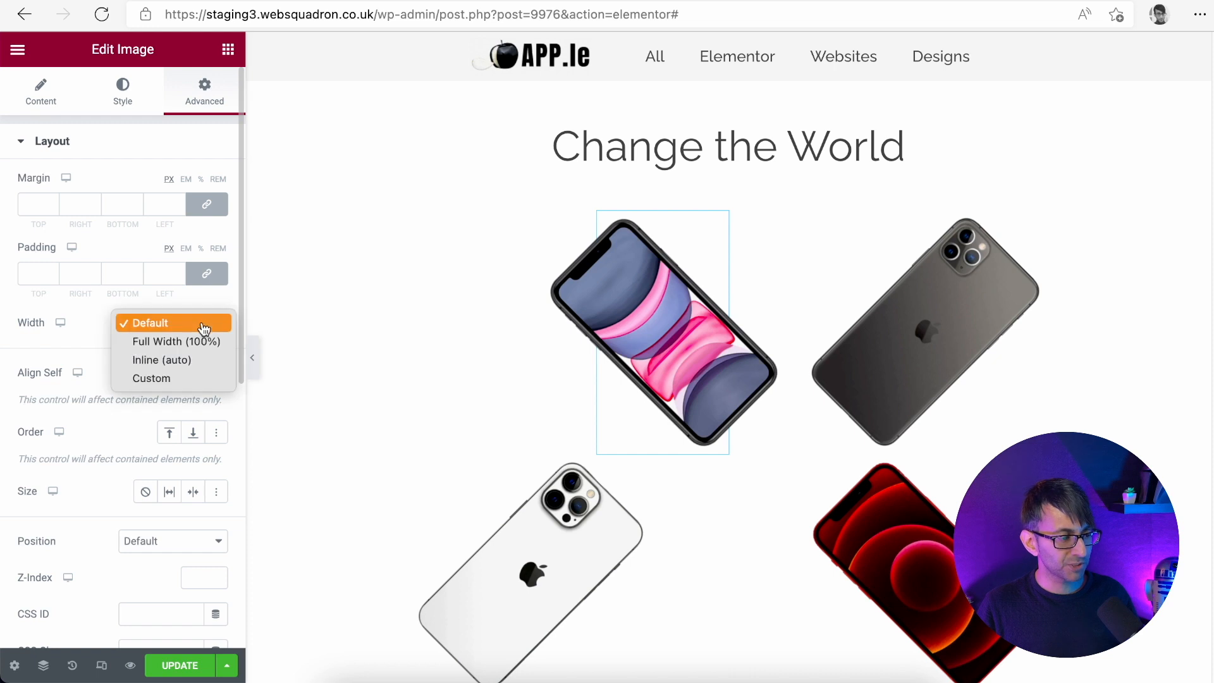
pyautogui.click(190, 376)
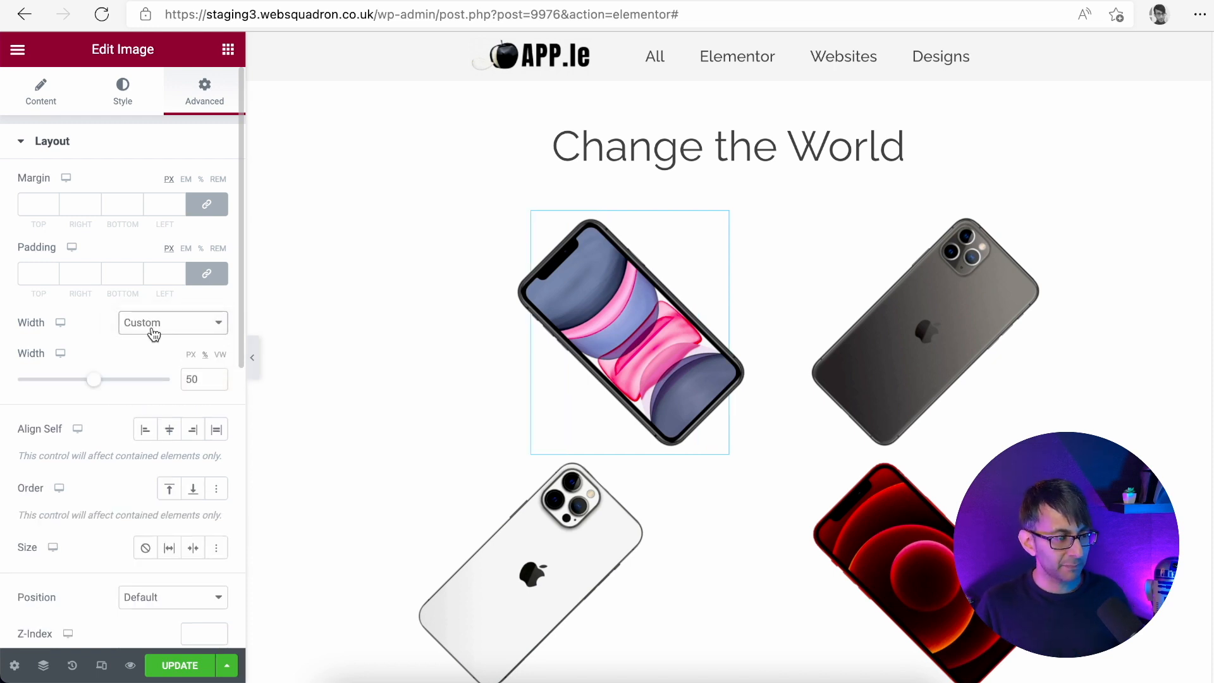
pyautogui.moveTo(96, 378); pyautogui.dragTo(121, 391)
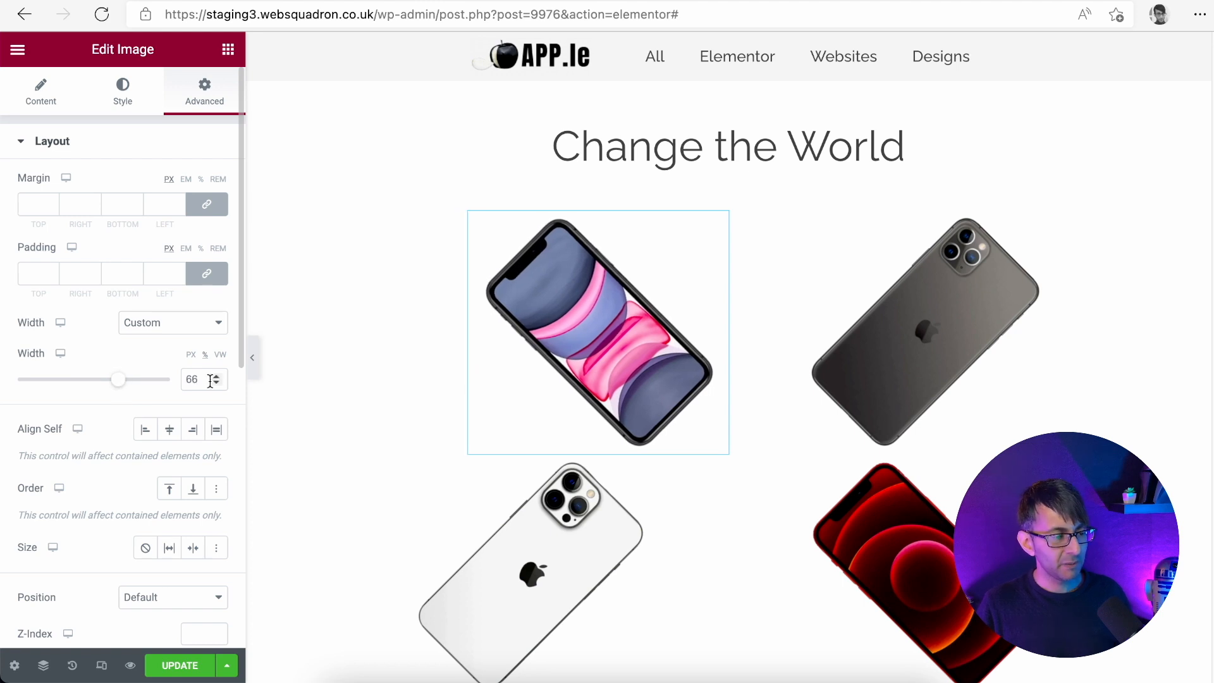
pyautogui.click(196, 323)
pyautogui.click(189, 266)
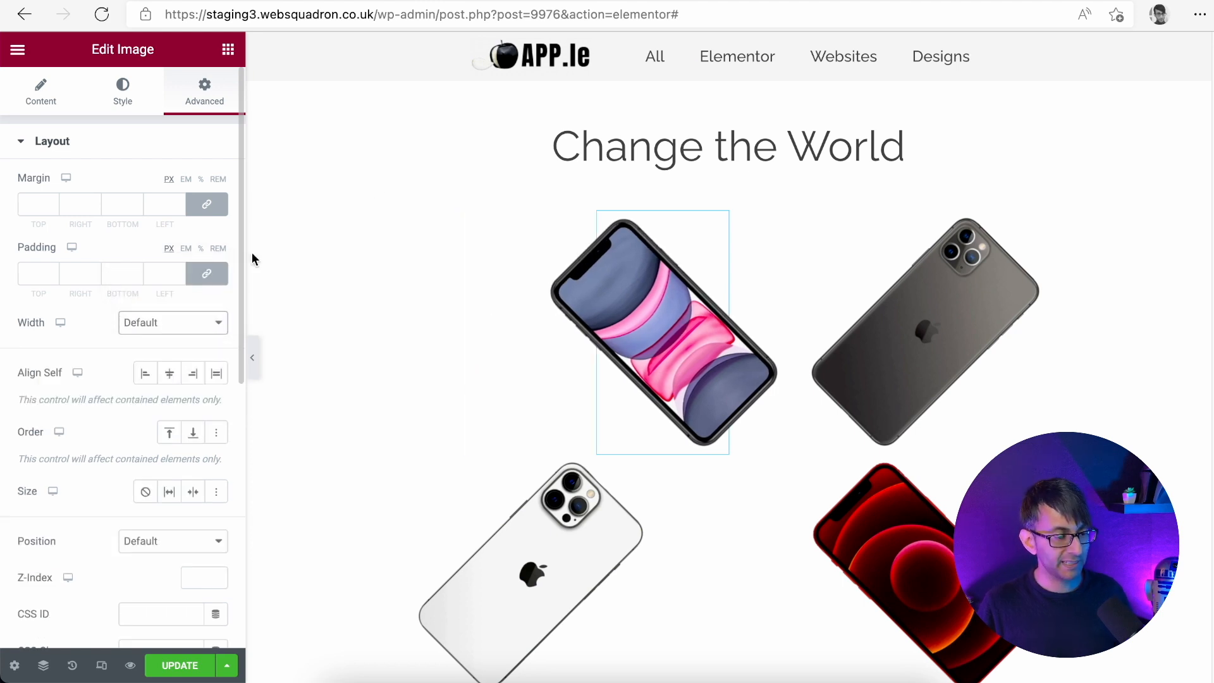
# Unlink the purple-and-pink phone image's margin and padding values, and set its right margin to 75 px
pyautogui.click(206, 203)
pyautogui.click(206, 273)
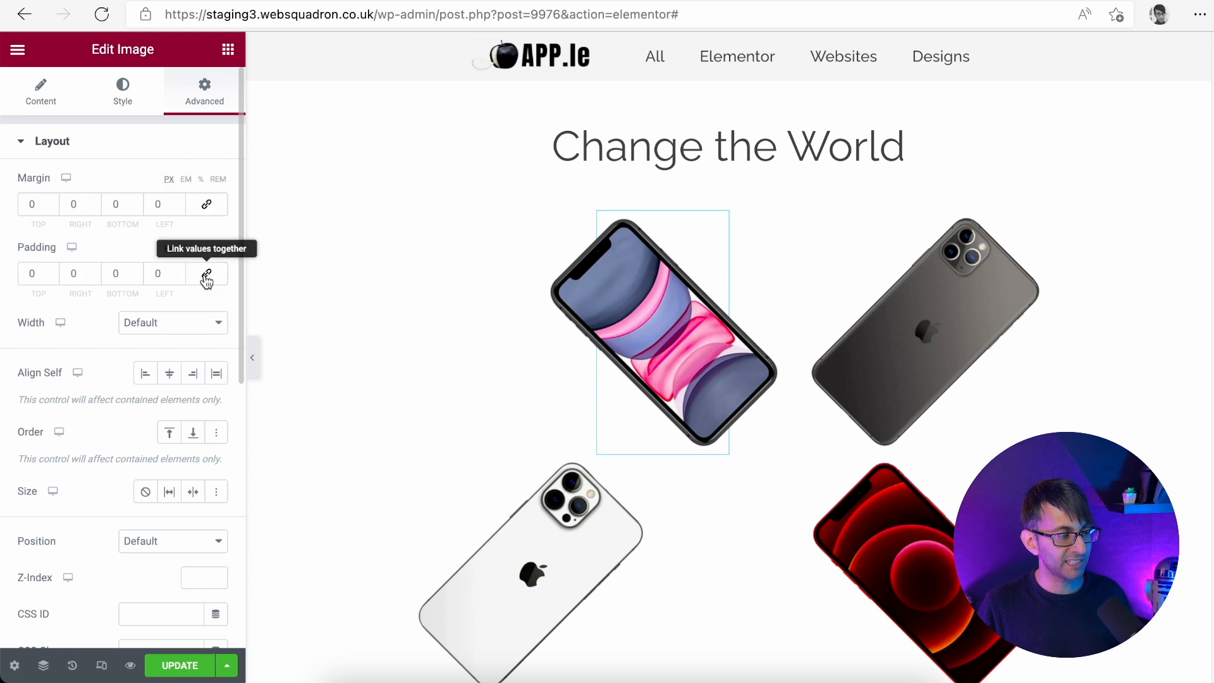
pyautogui.doubleClick(87, 206)
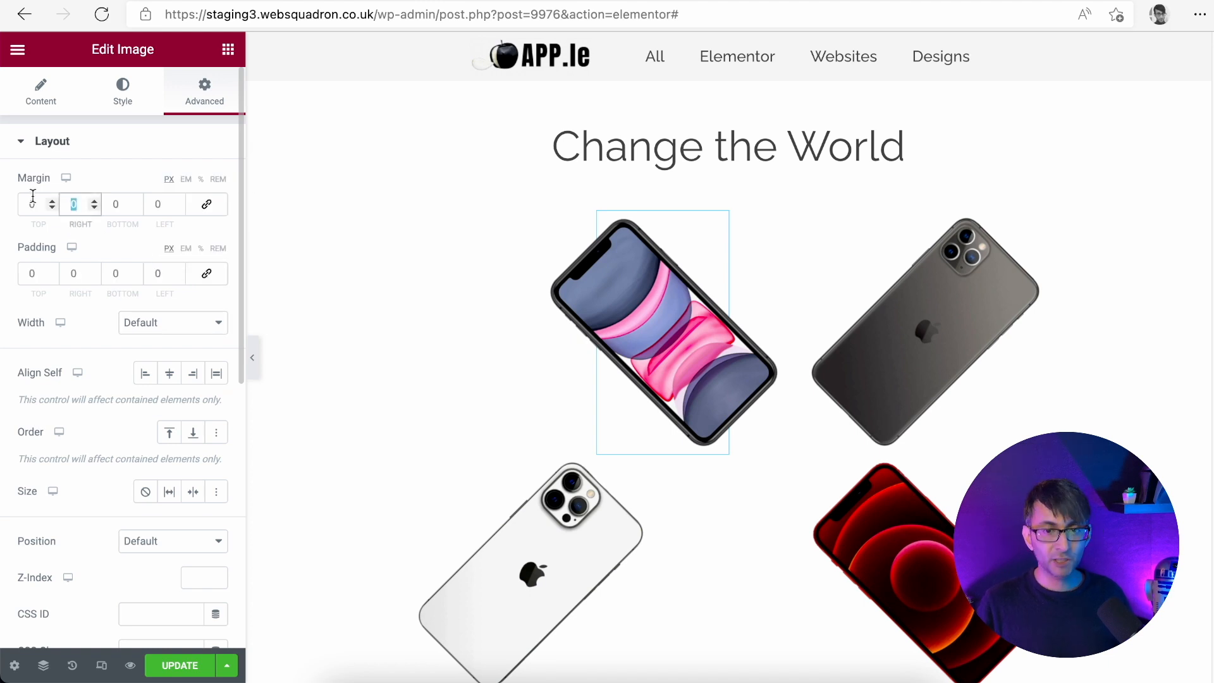
pyautogui.write('50')
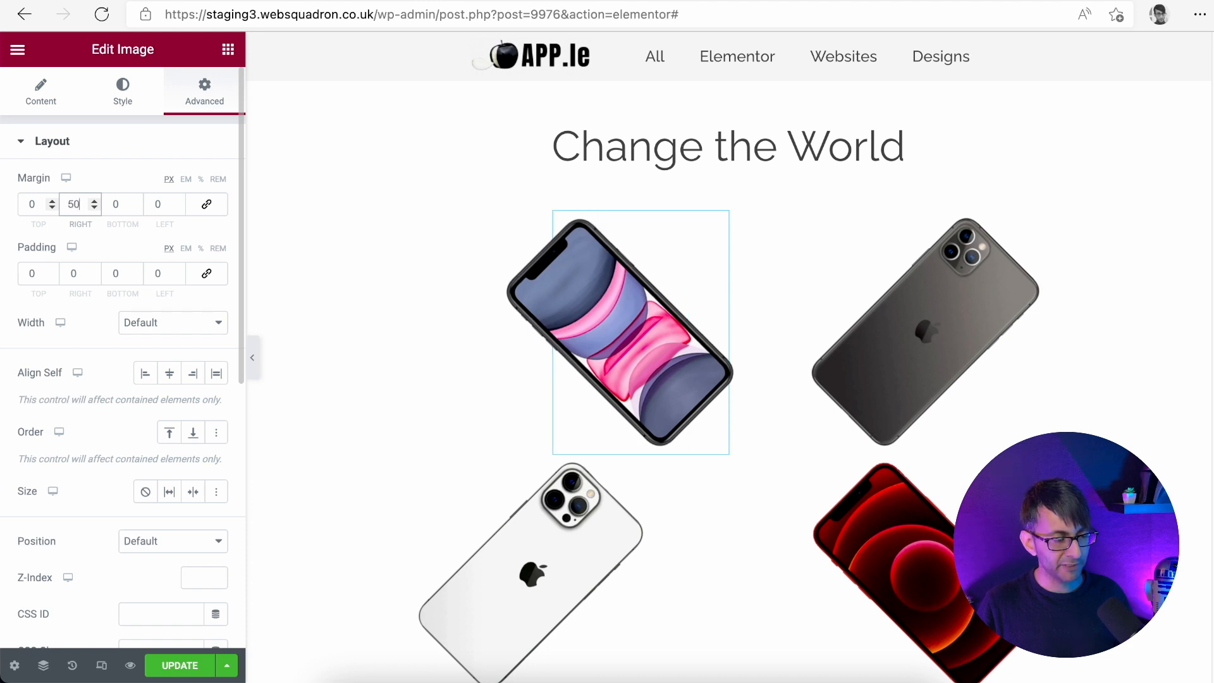
pyautogui.write('75')
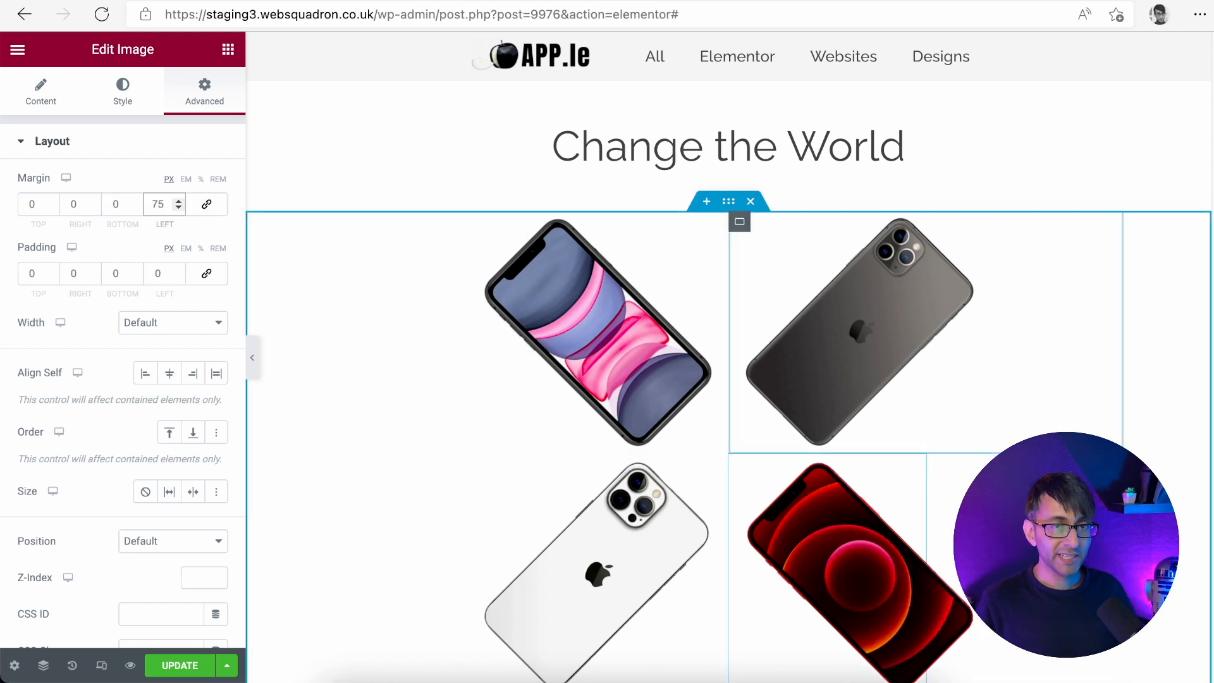
# Check the red phone container's item alignment and its image's margin, and preview the layout with the editor panel hidden
pyautogui.click(739, 465)
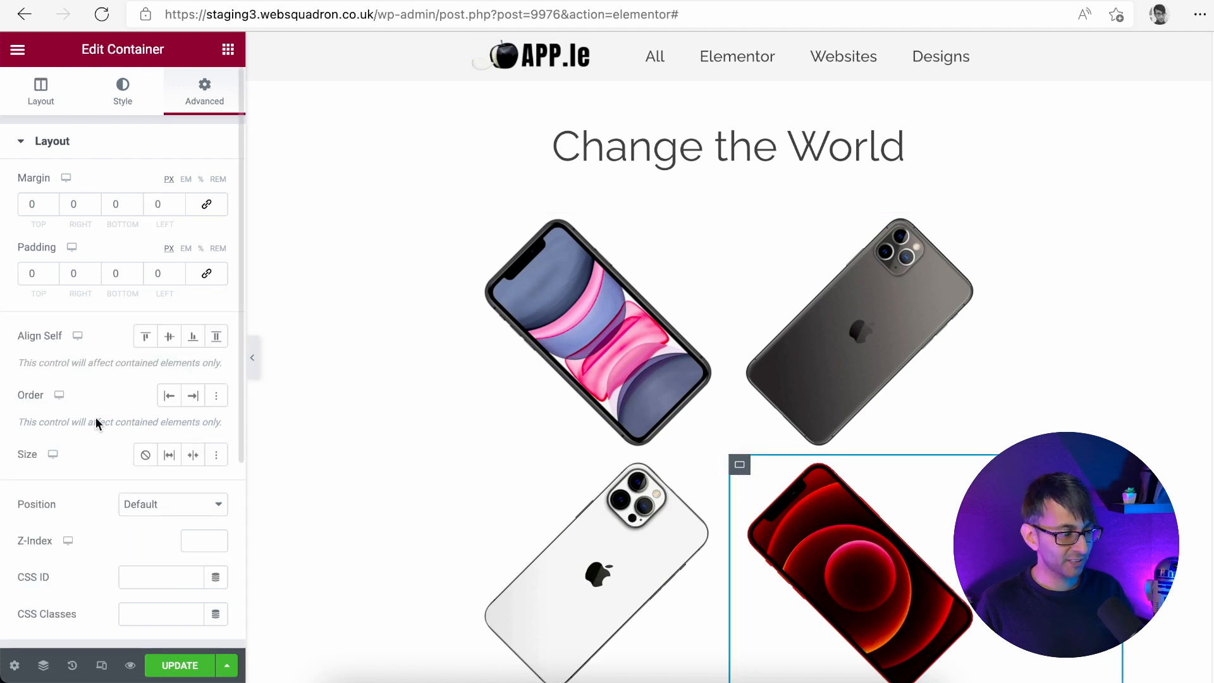
pyautogui.click(68, 111)
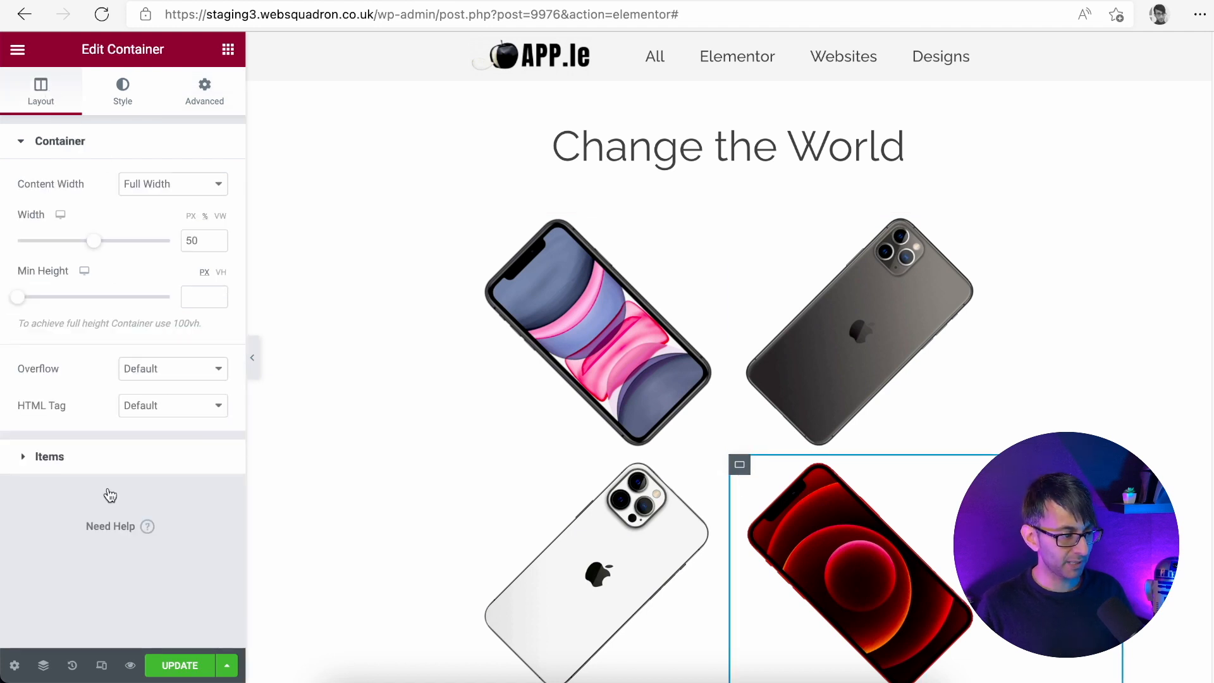
pyautogui.click(98, 465)
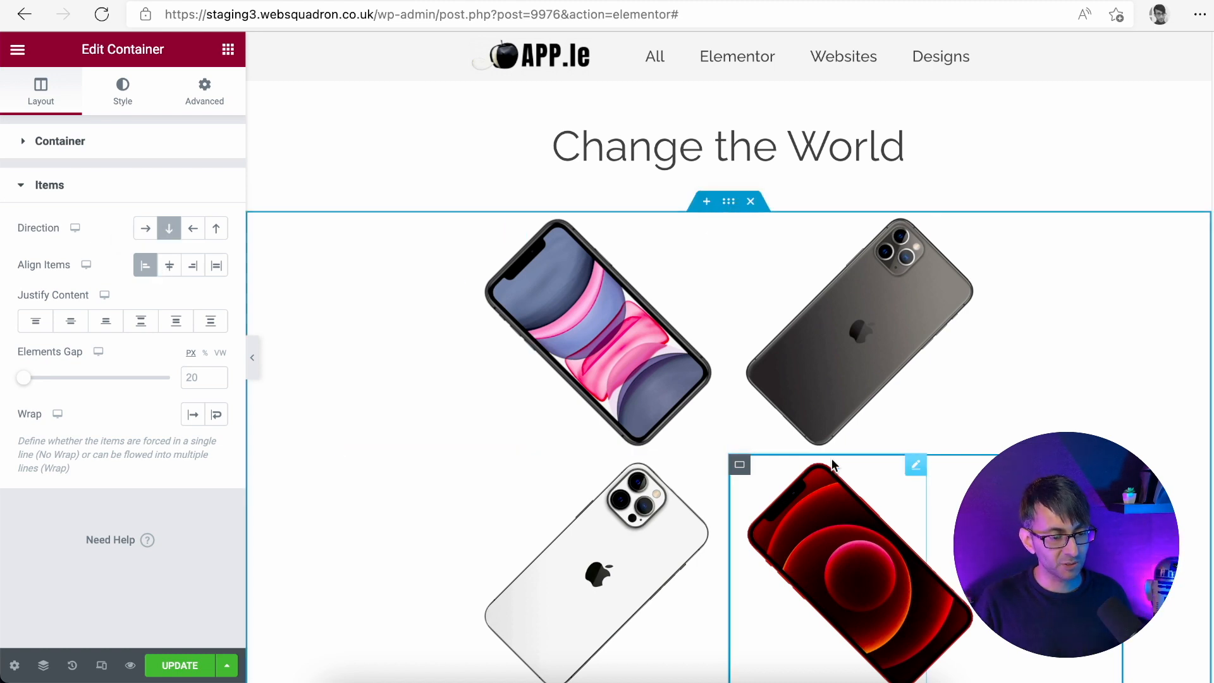
pyautogui.click(832, 541)
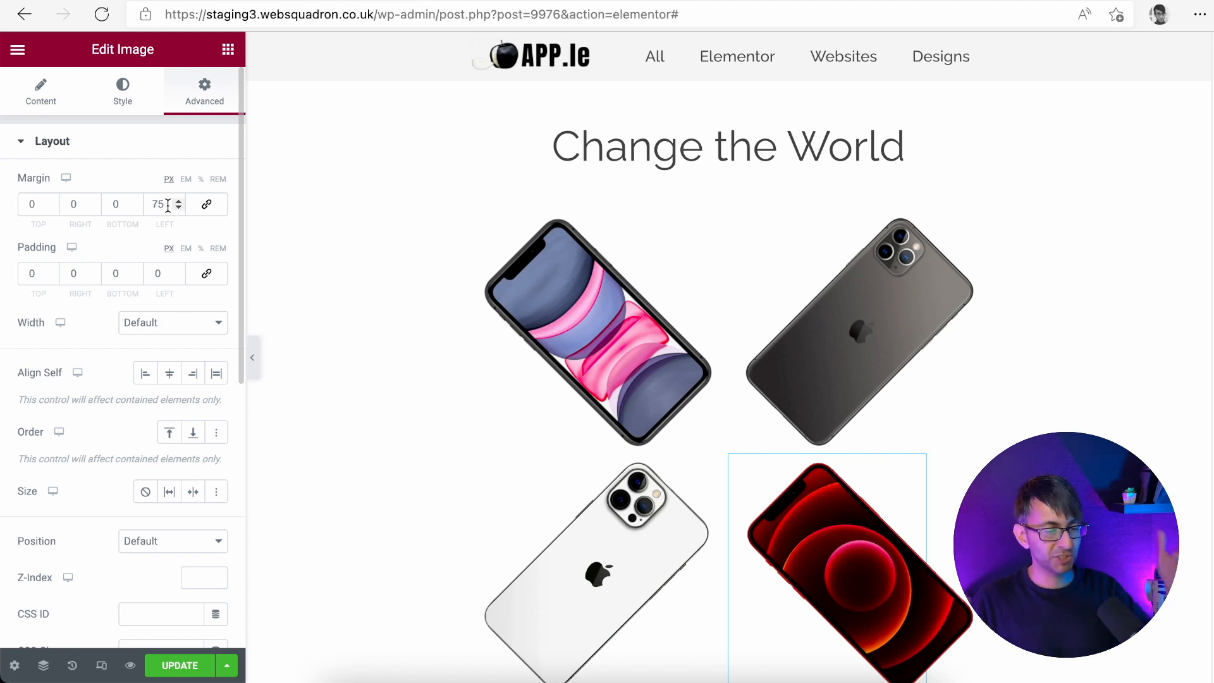
pyautogui.click(251, 357)
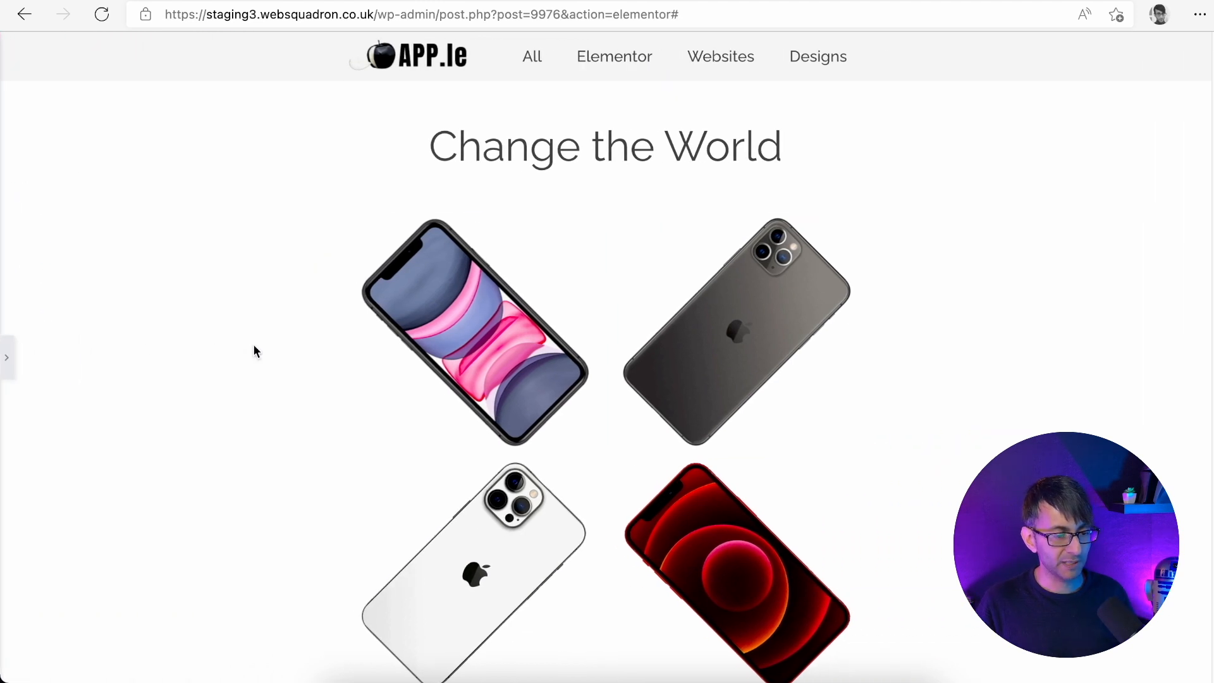
pyautogui.click(7, 357)
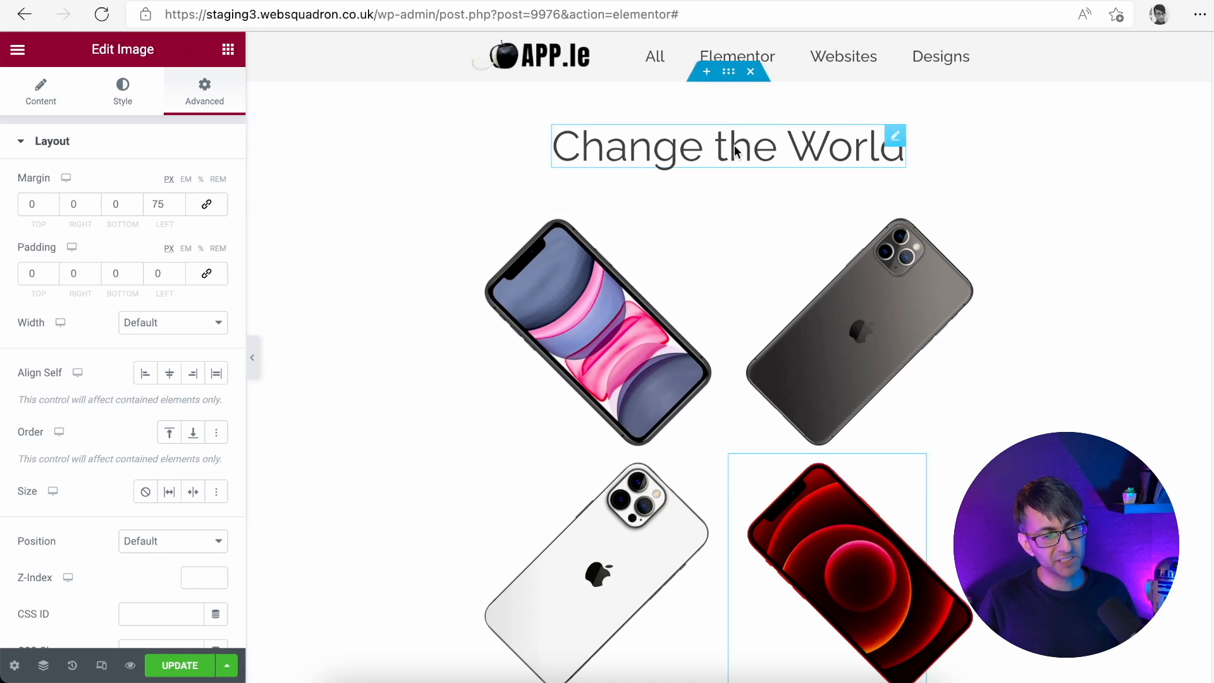
# Set the heading container's right padding to 0 and bottom padding to 25 px, and preview the layout with the editor panel hidden
pyautogui.click(721, 98)
pyautogui.click(70, 273)
pyautogui.write('300')
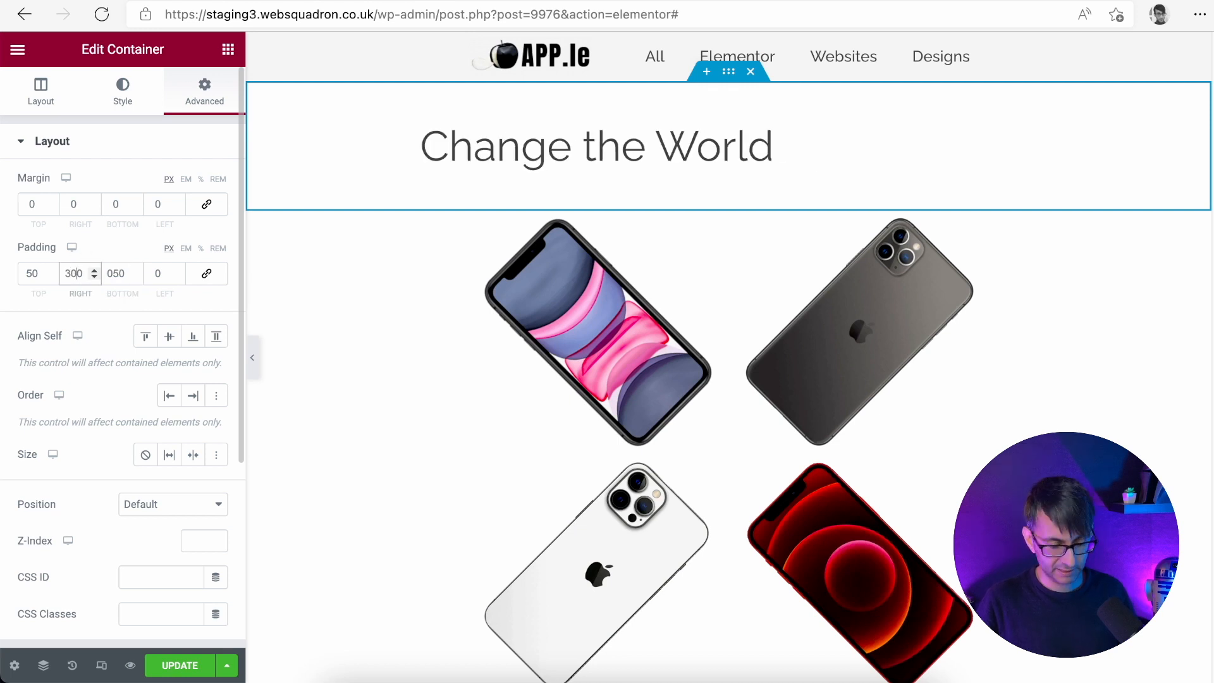
pyautogui.press('BackSpace')
pyautogui.press('BackSpace')
pyautogui.press('Tab')
pyautogui.write('30')
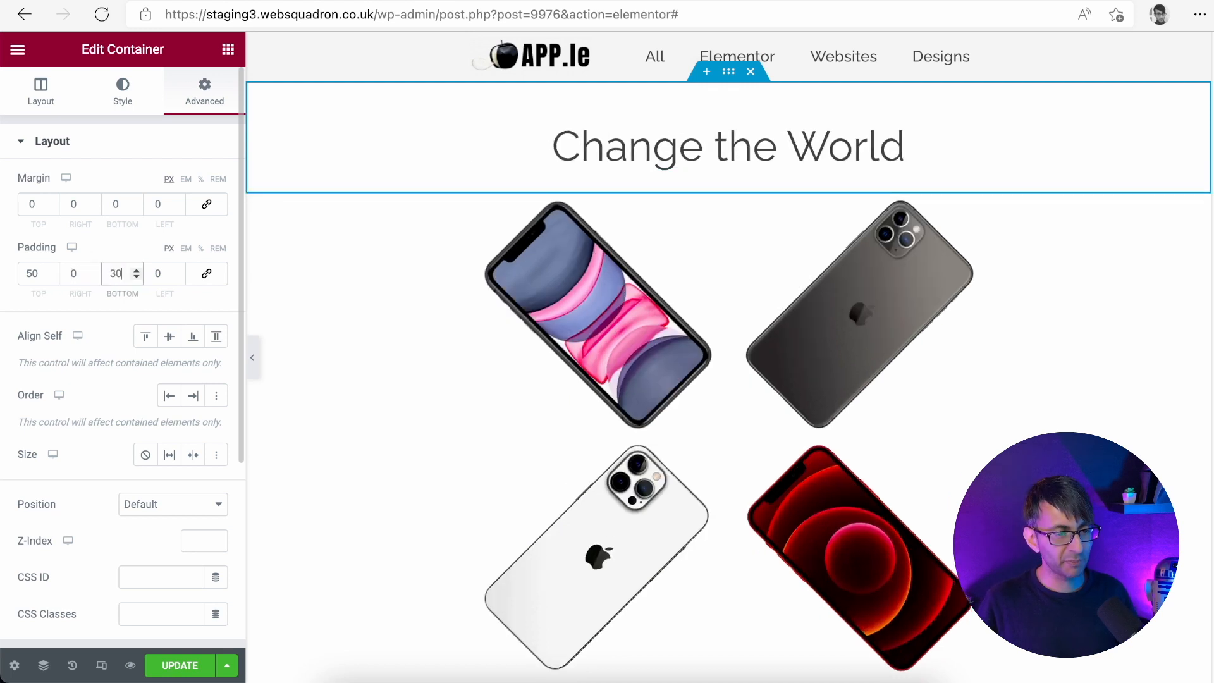
pyautogui.click(138, 277)
pyautogui.click(138, 277)
pyautogui.click(138, 277)
pyautogui.click(138, 276)
pyautogui.click(138, 276)
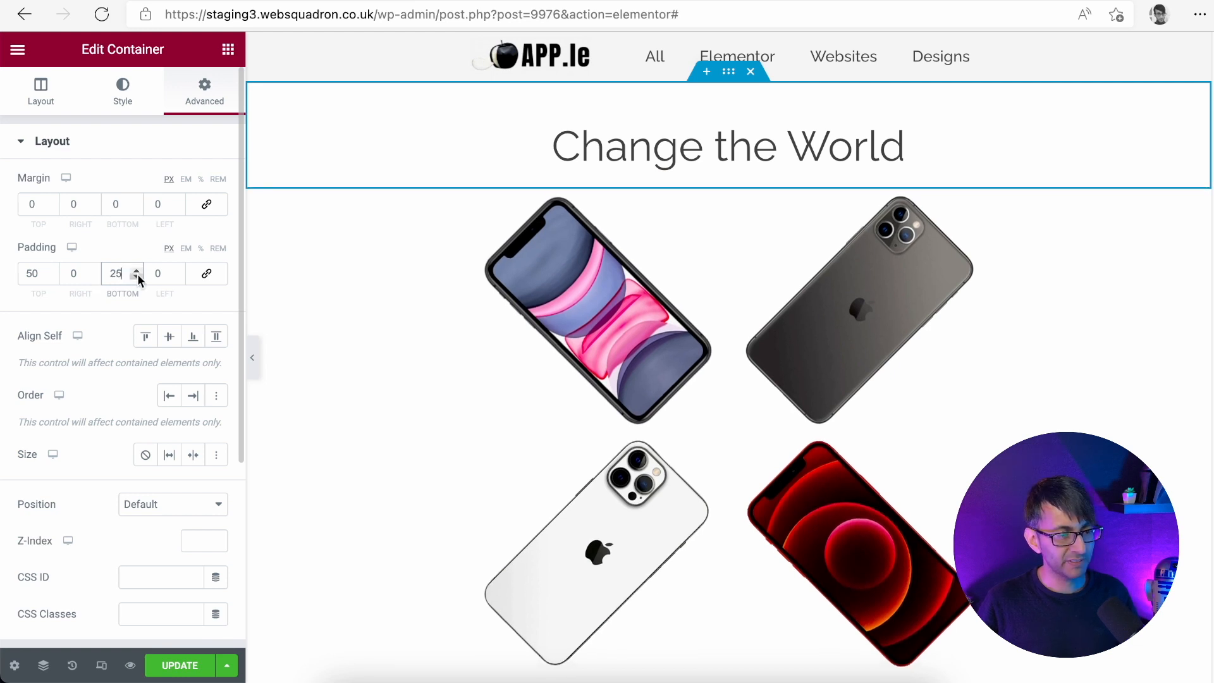
pyautogui.click(253, 354)
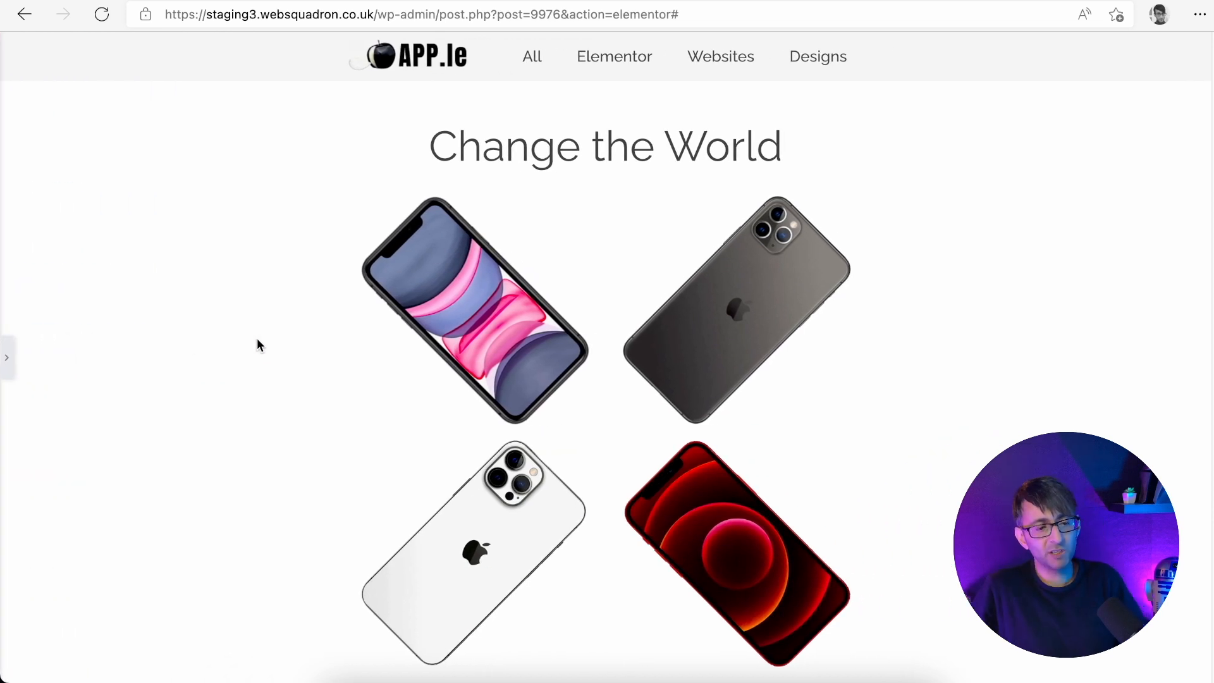
pyautogui.click(8, 358)
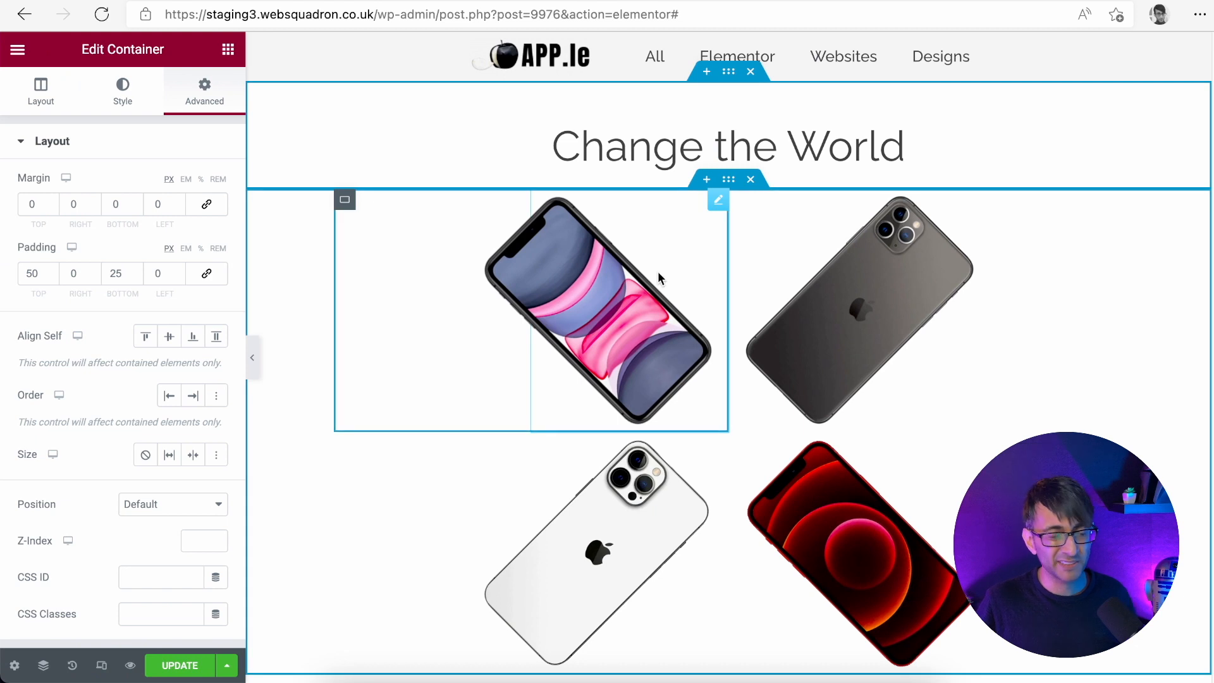
# Give the purple-and-pink phone image the Rotate In Up Left entrance animation
pyautogui.click(696, 234)
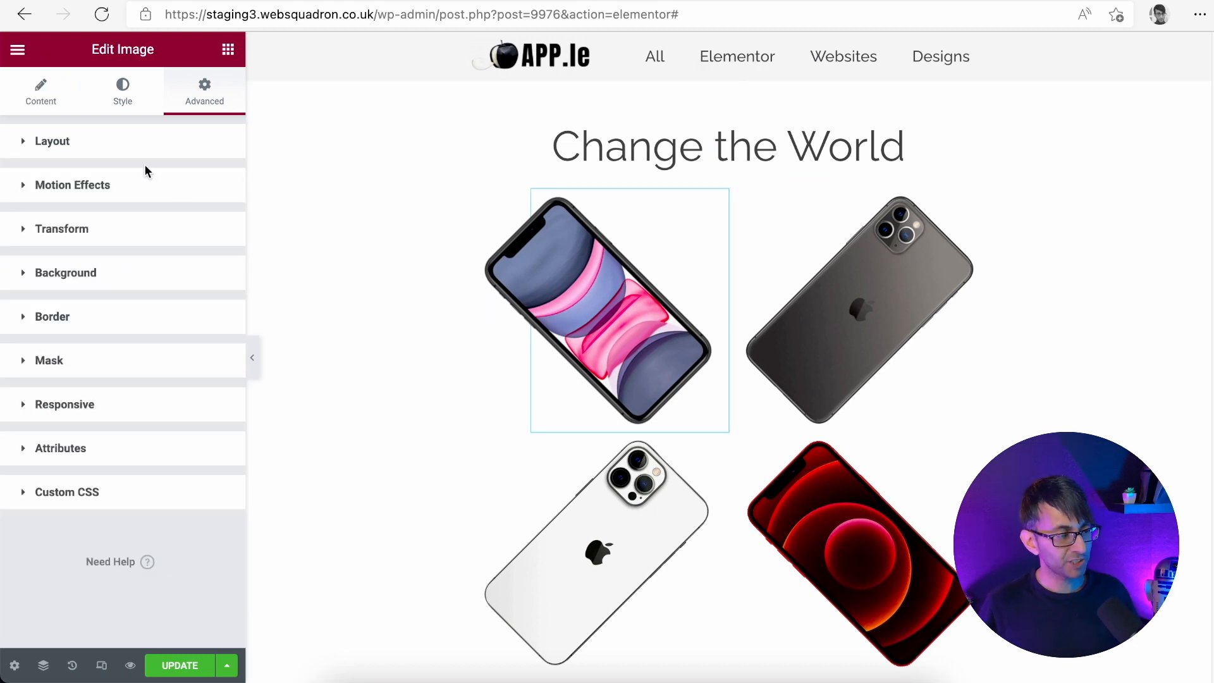
pyautogui.click(145, 190)
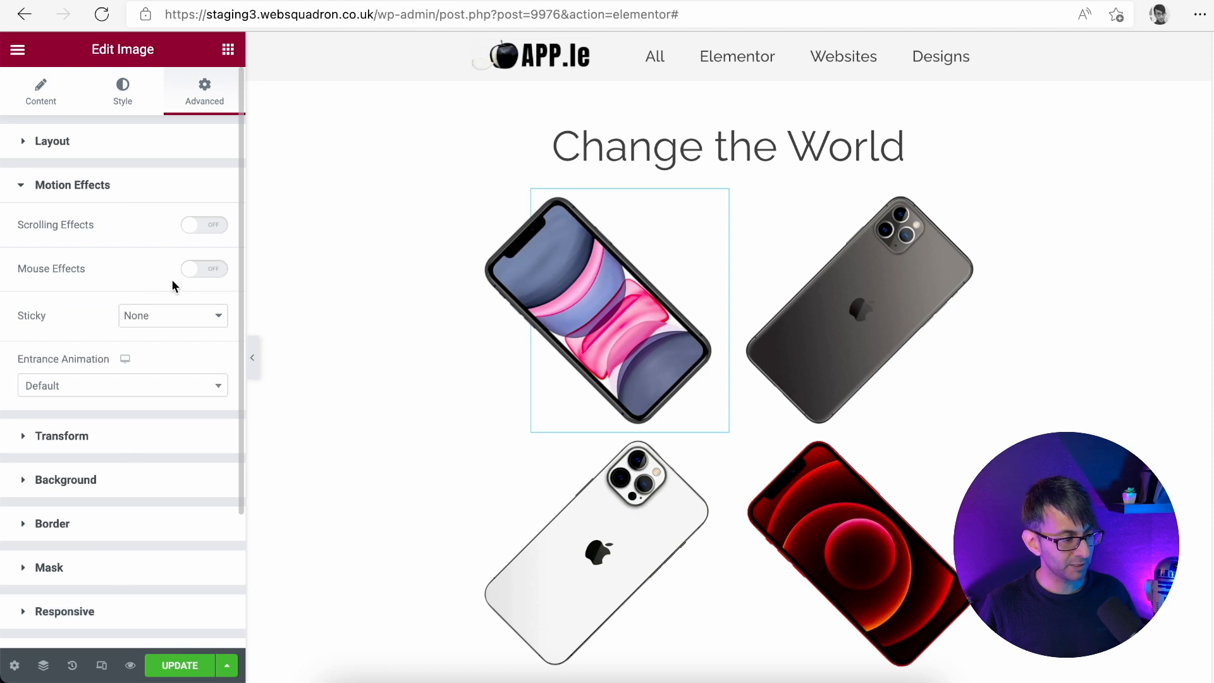
pyautogui.click(153, 379)
pyautogui.moveTo(220, 442); pyautogui.dragTo(216, 500)
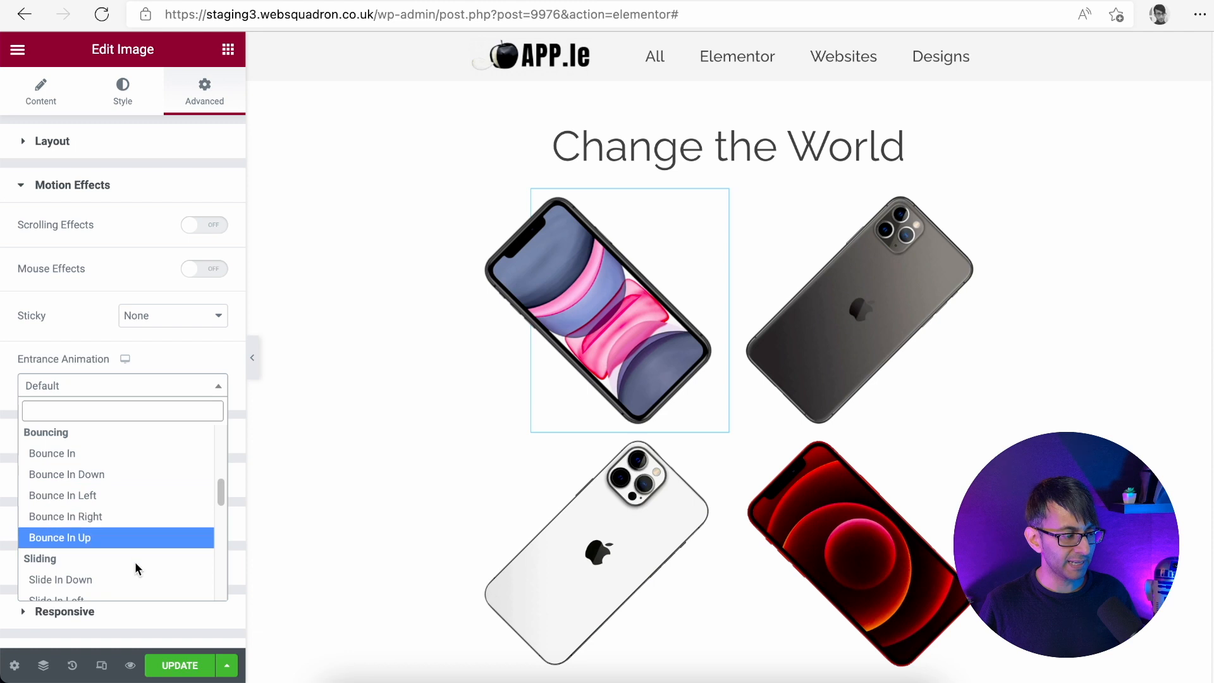
pyautogui.moveTo(220, 494); pyautogui.dragTo(218, 557)
pyautogui.scroll(2, 218, 556)
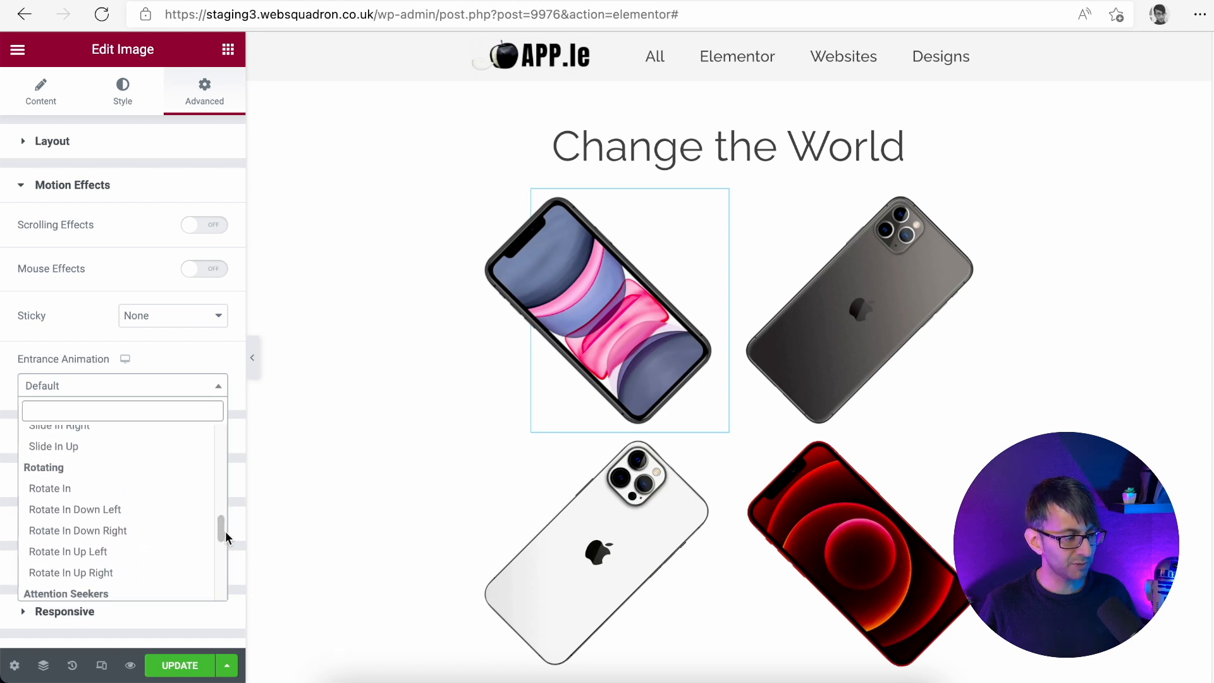
pyautogui.click(147, 552)
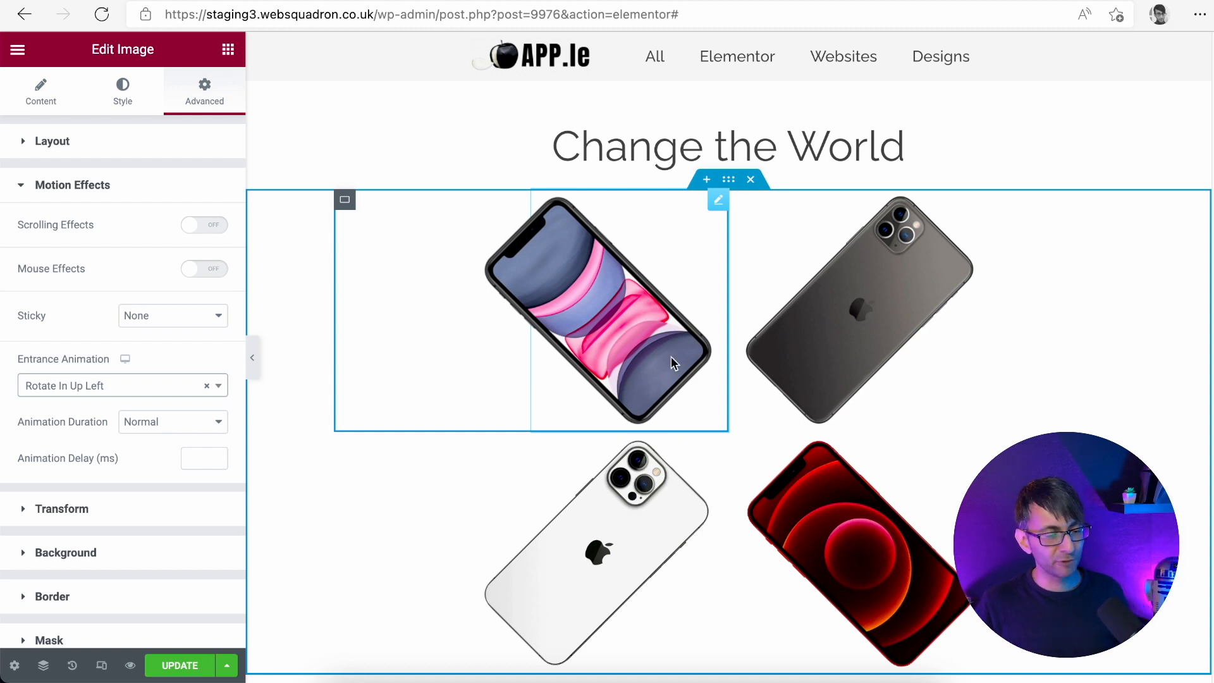
# Give the red phone image the Rotate In Down Left entrance animation, and preview the page's changes
pyautogui.click(915, 202)
pyautogui.click(841, 557)
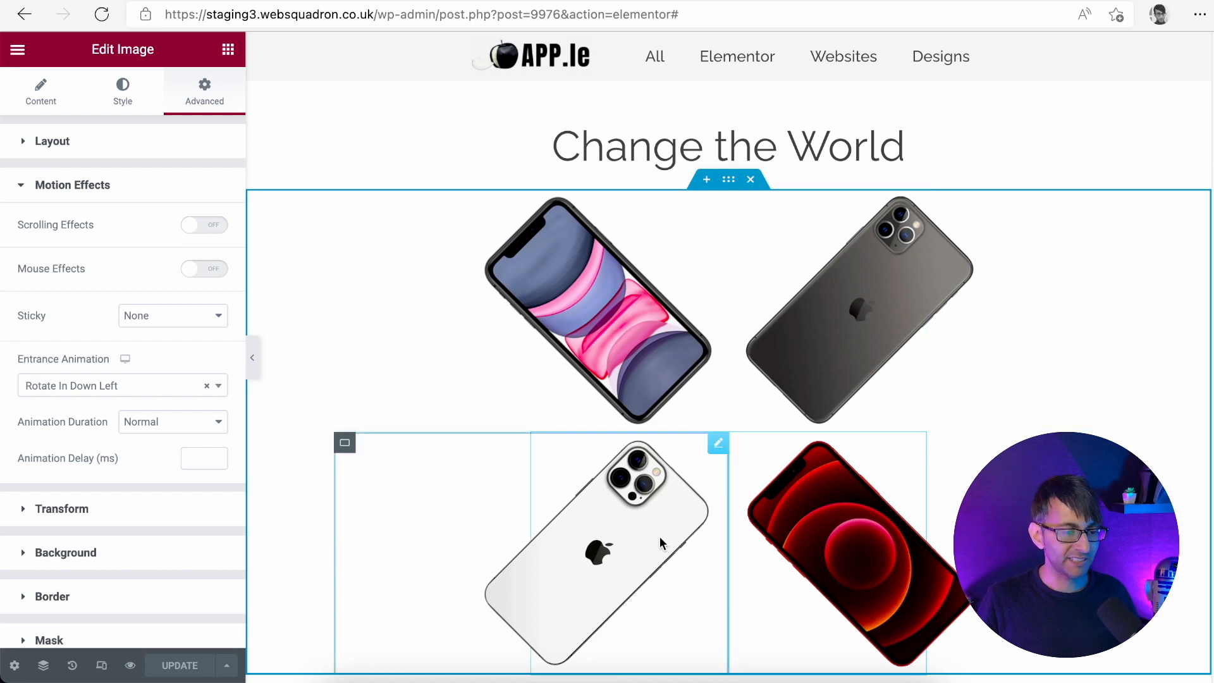
pyautogui.click(124, 664)
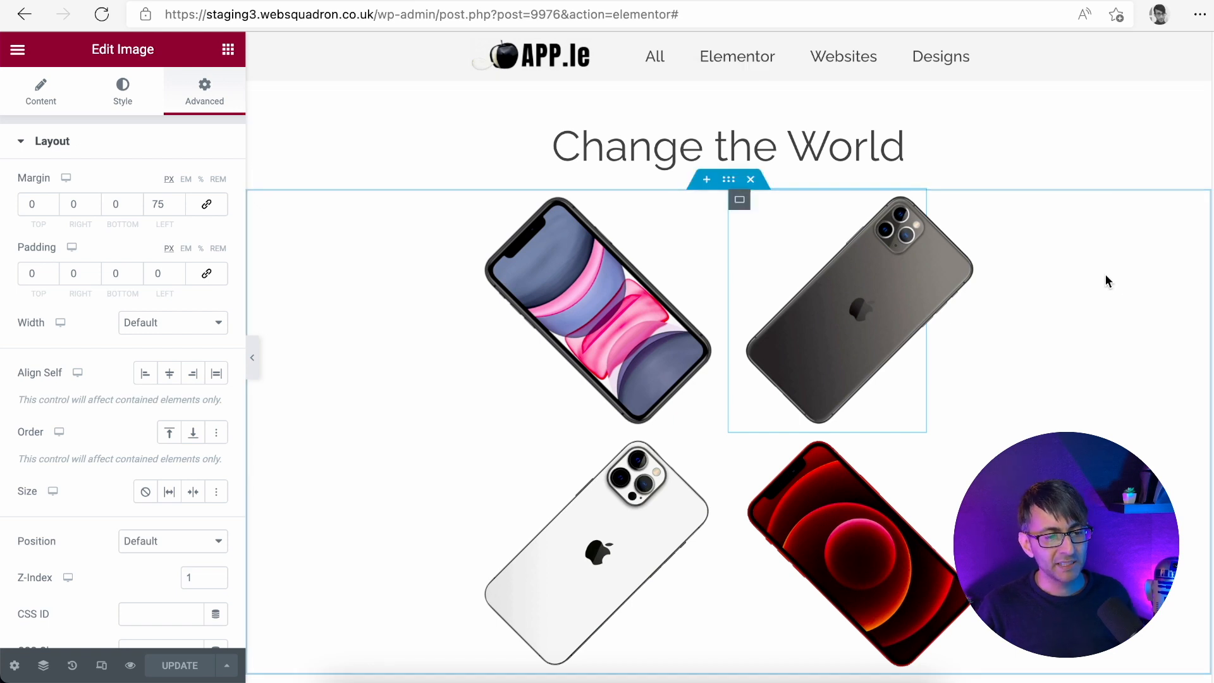
# Switch to the mobile layout and set the purple-and-pink phone image's rotation to 0
pyautogui.click(101, 666)
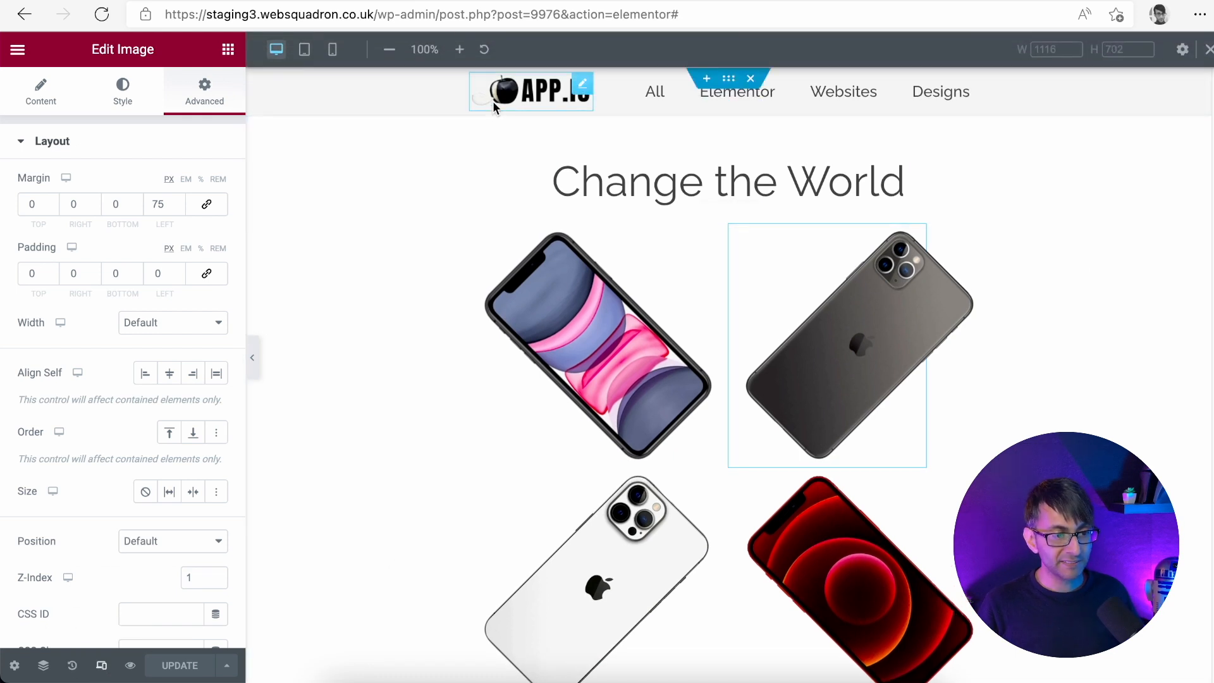
pyautogui.click(332, 51)
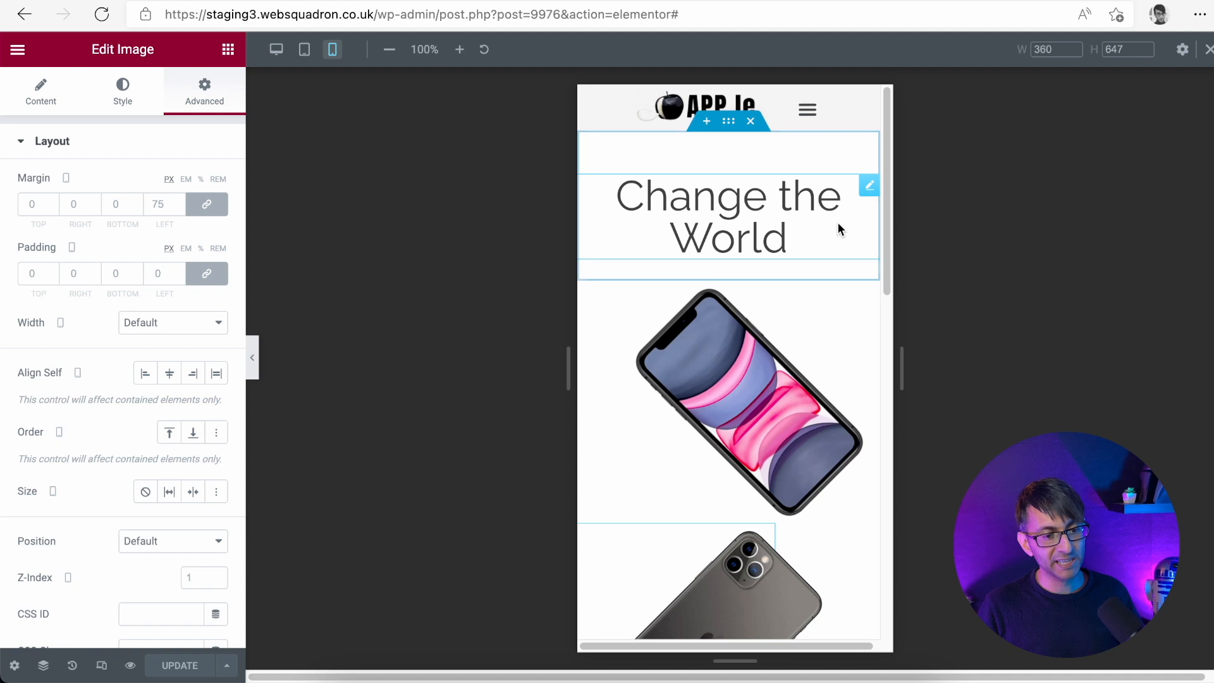
pyautogui.moveTo(884, 158)
pyautogui.mouseDown()
pyautogui.moveTo(890, 354)
pyautogui.moveTo(904, 161)
pyautogui.mouseUp()
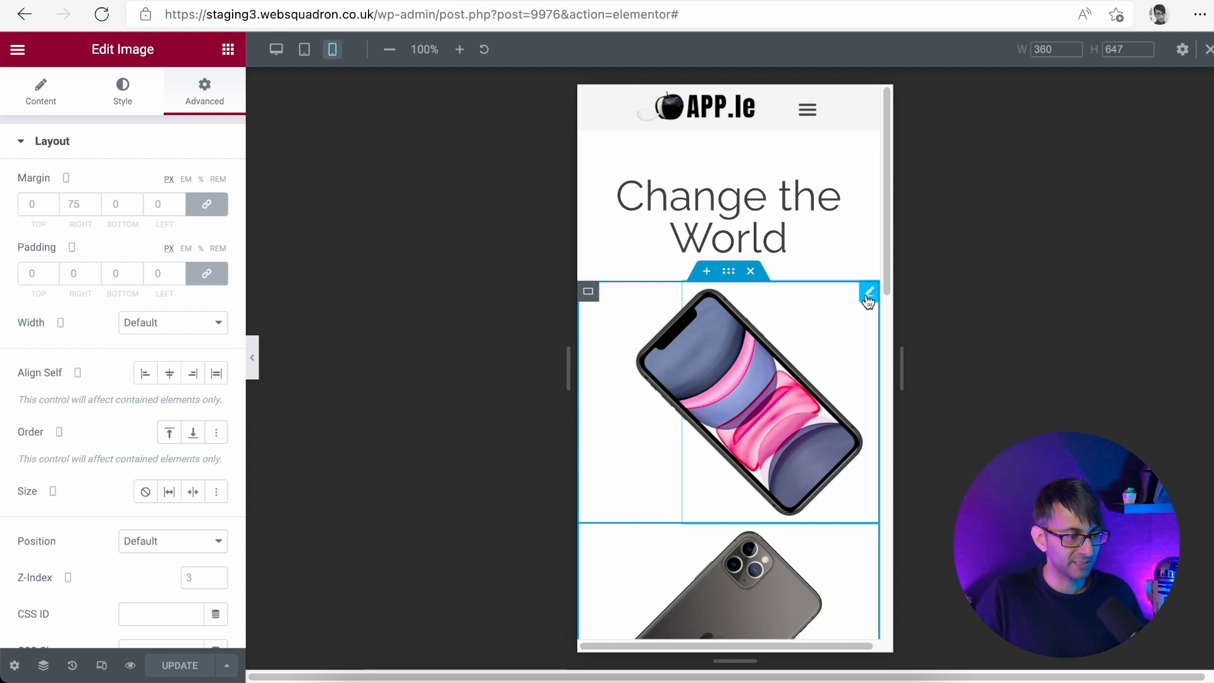
pyautogui.scroll(-5, 182, 217)
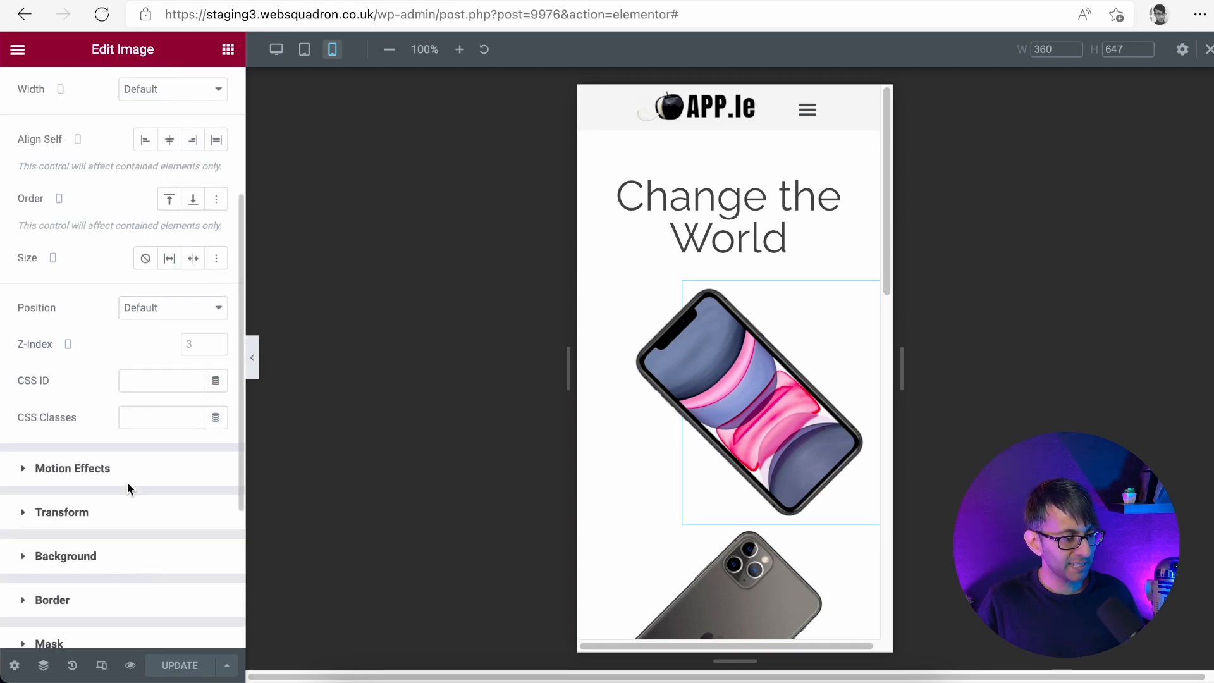
pyautogui.click(127, 469)
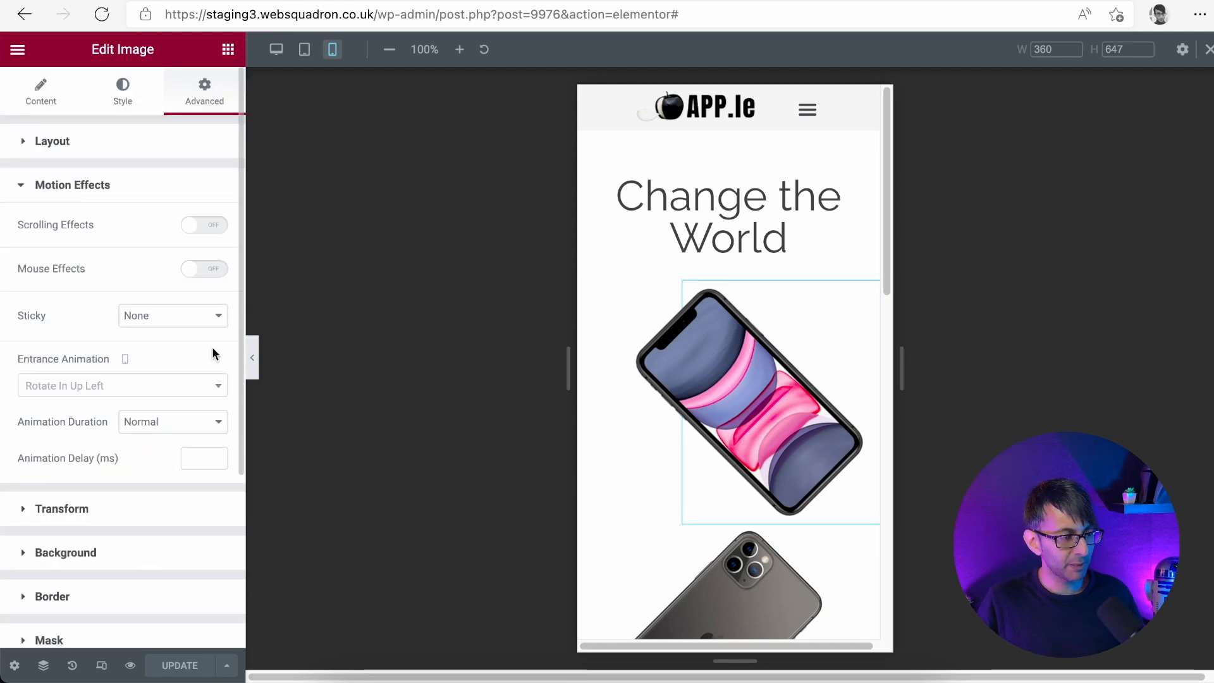
pyautogui.click(119, 513)
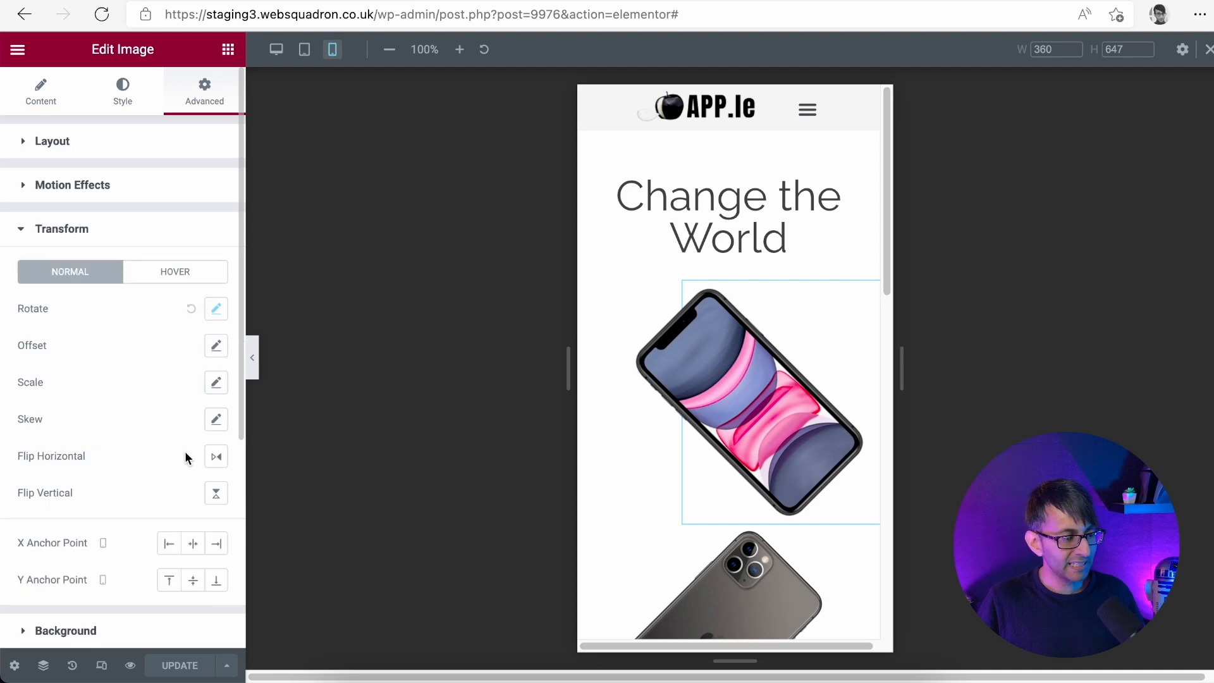
pyautogui.click(216, 310)
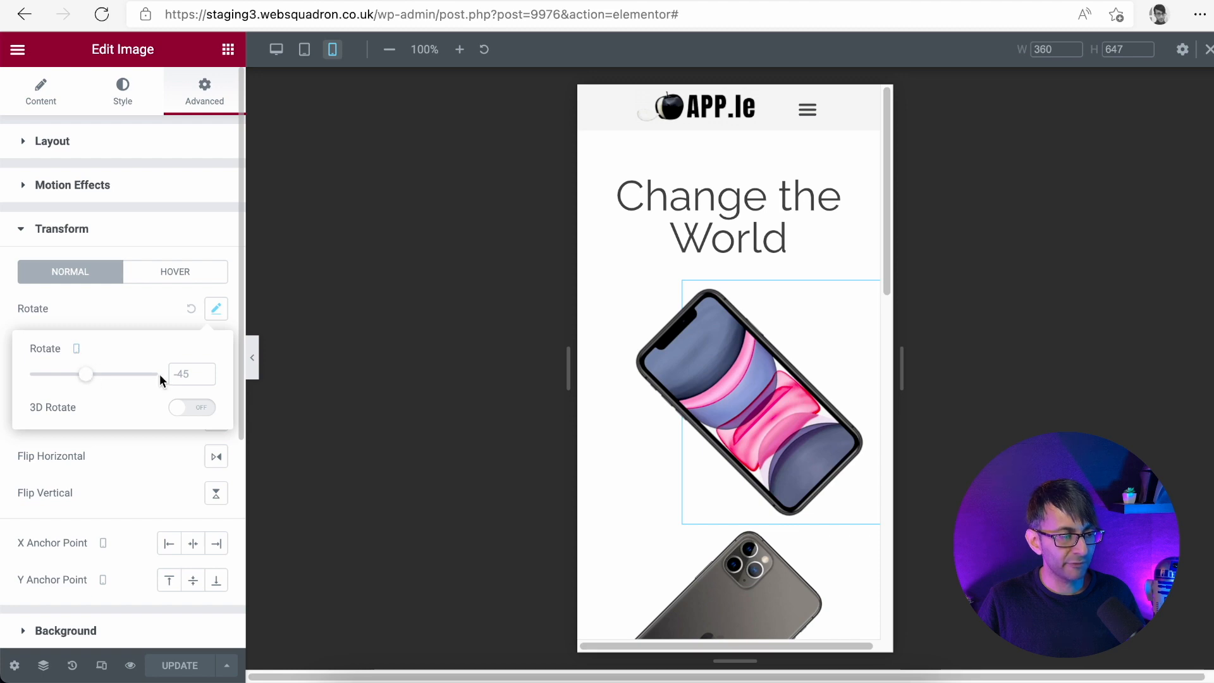
pyautogui.write('0')
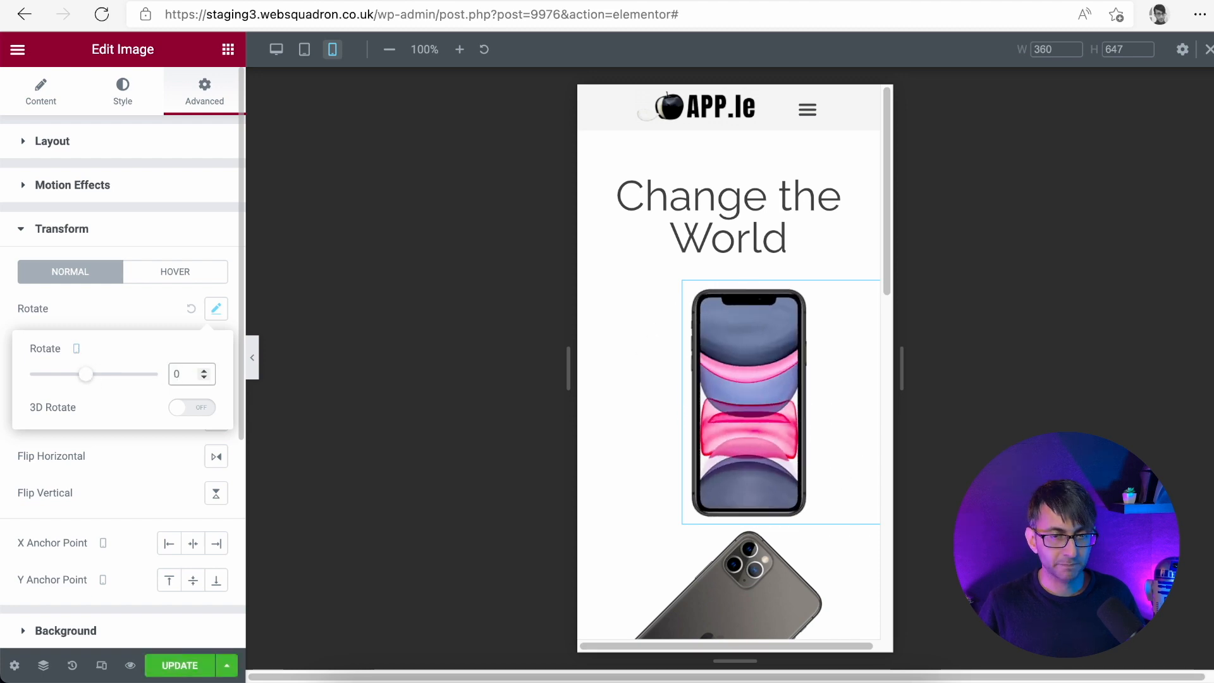
# Compare the desktop and mobile layouts, and set all mobile margins of the purple-and-pink phone image to 0 px, unlinked
pyautogui.click(275, 51)
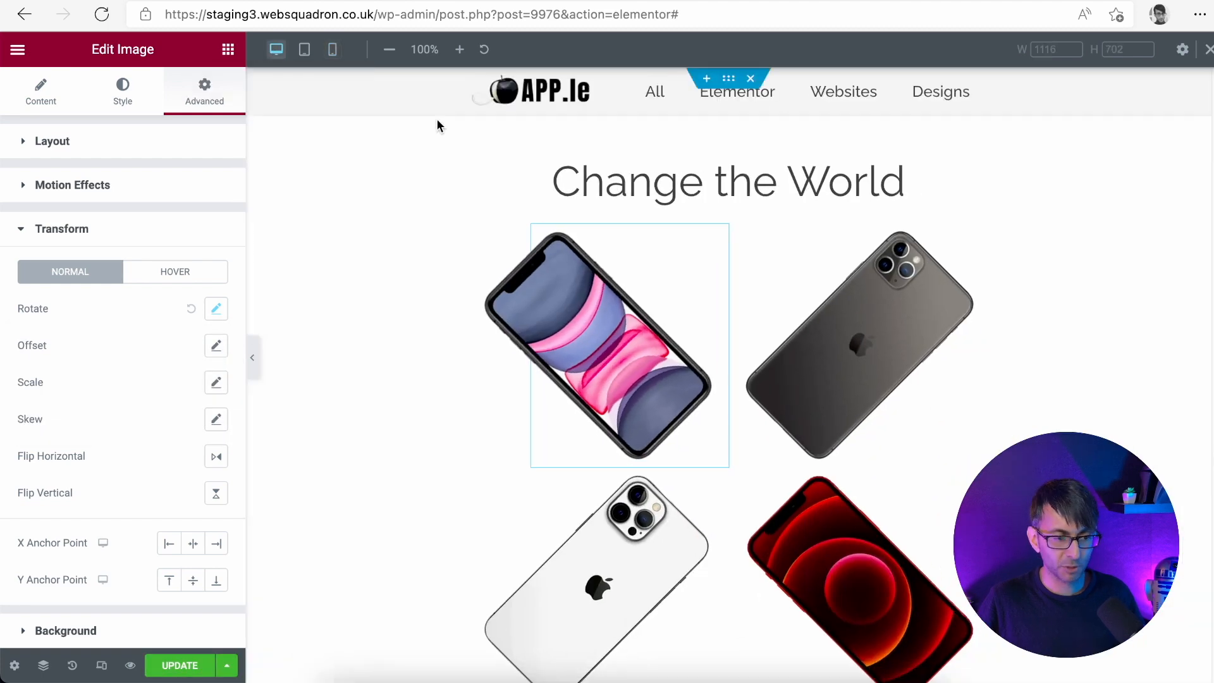
pyautogui.click(332, 49)
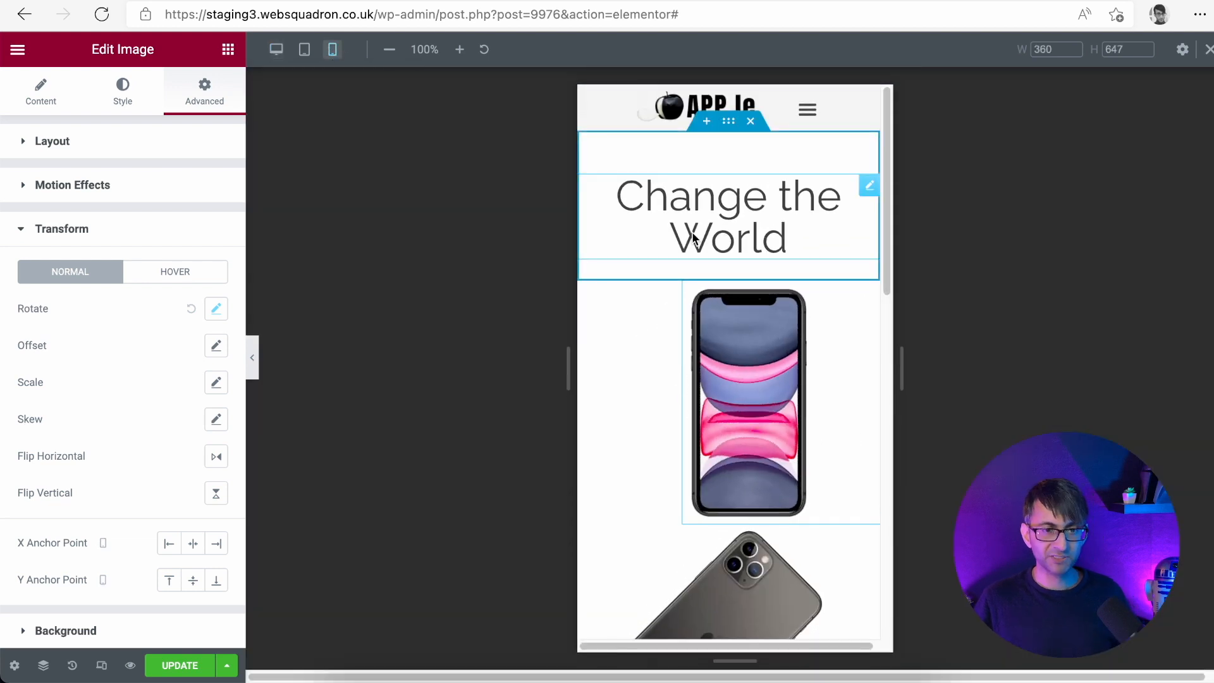
pyautogui.click(52, 141)
pyautogui.click(204, 210)
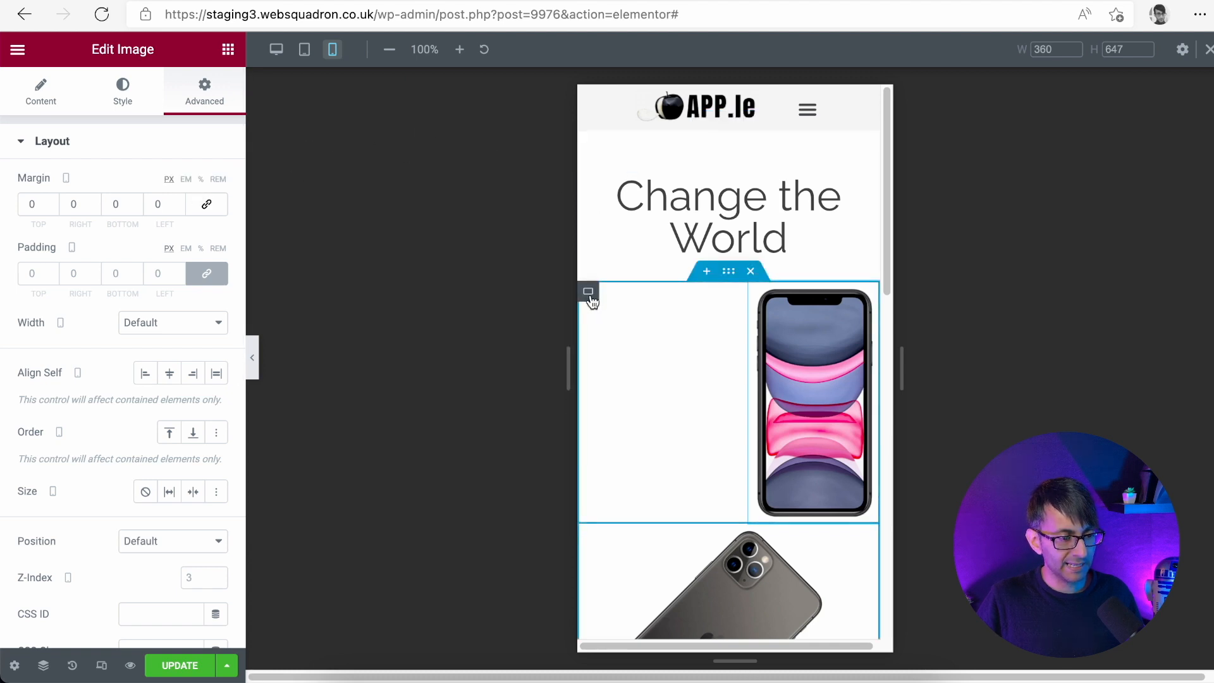
# Set the mobile Align Items of the purple-and-pink phone's container to Center, and compare it with the desktop layout
pyautogui.click(588, 293)
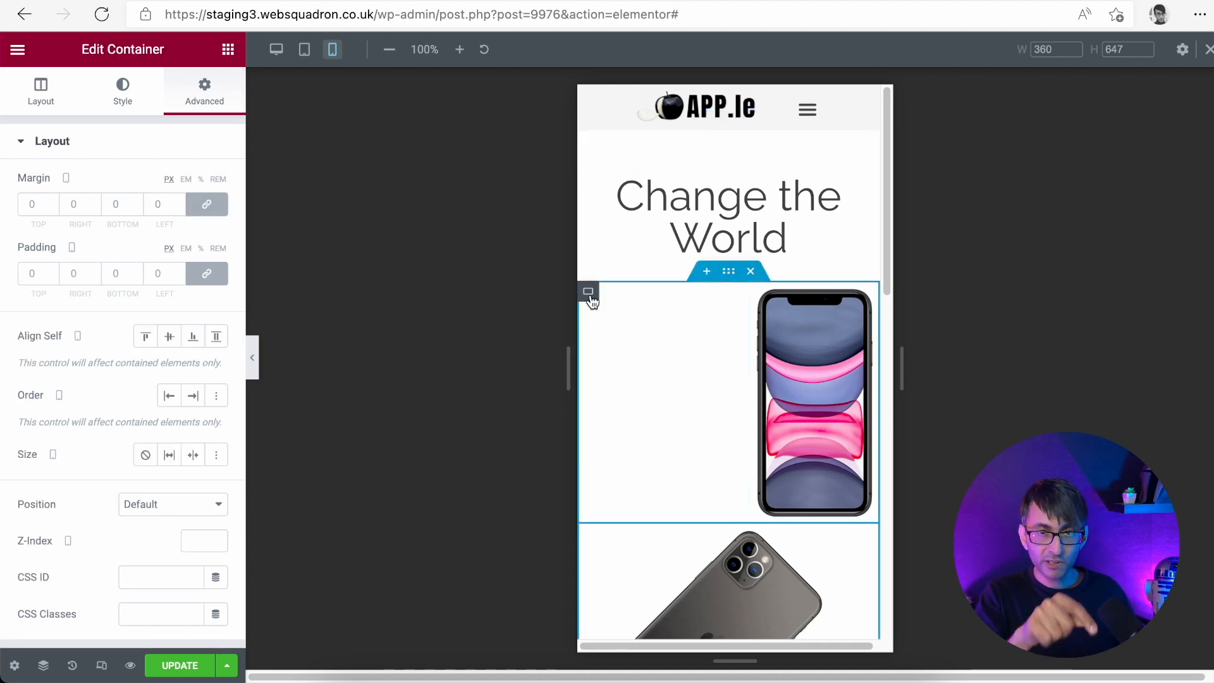
pyautogui.click(39, 95)
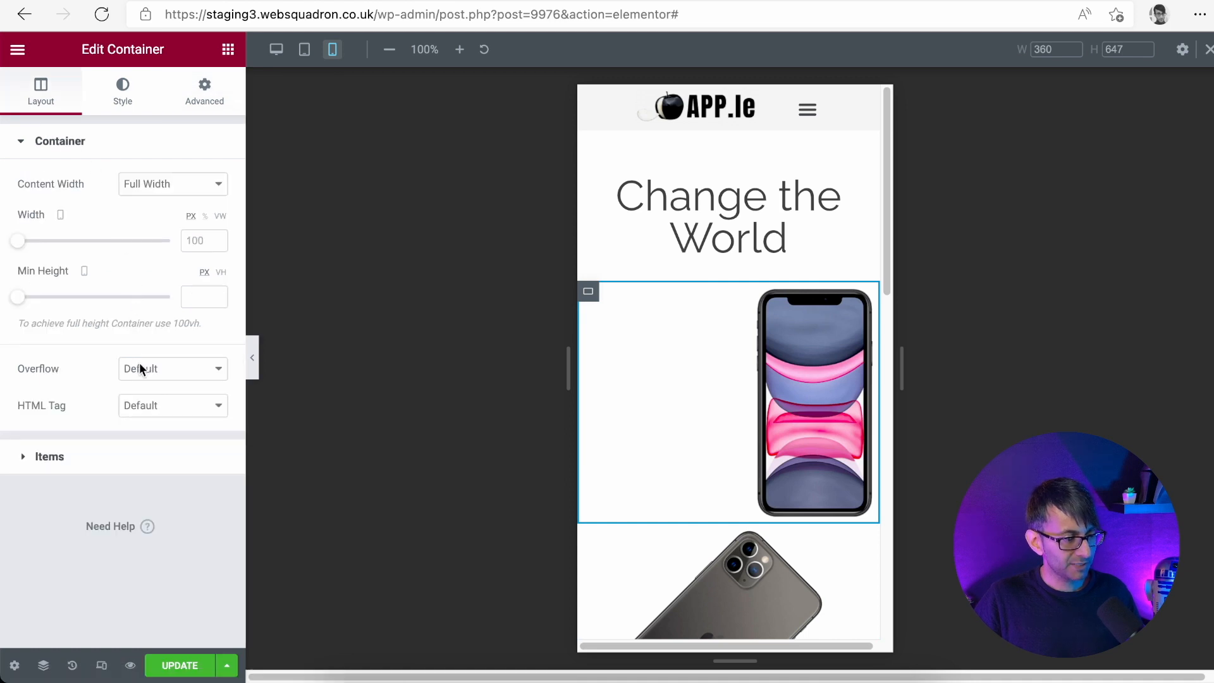
pyautogui.click(135, 455)
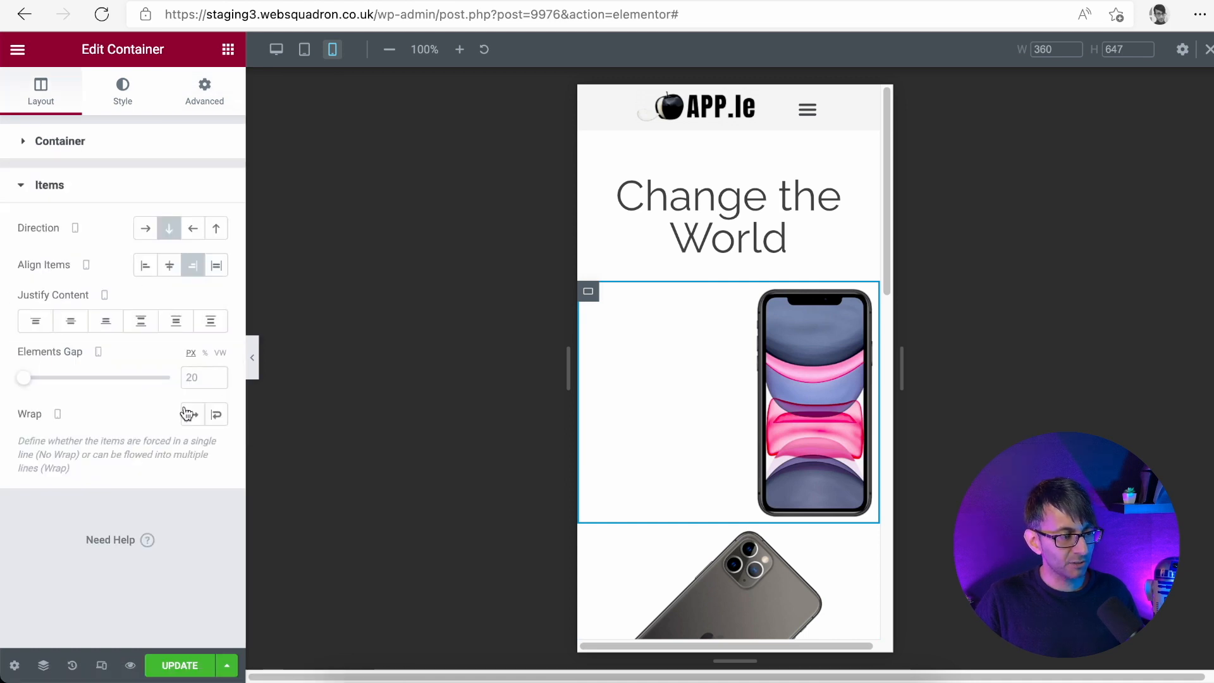
pyautogui.click(169, 267)
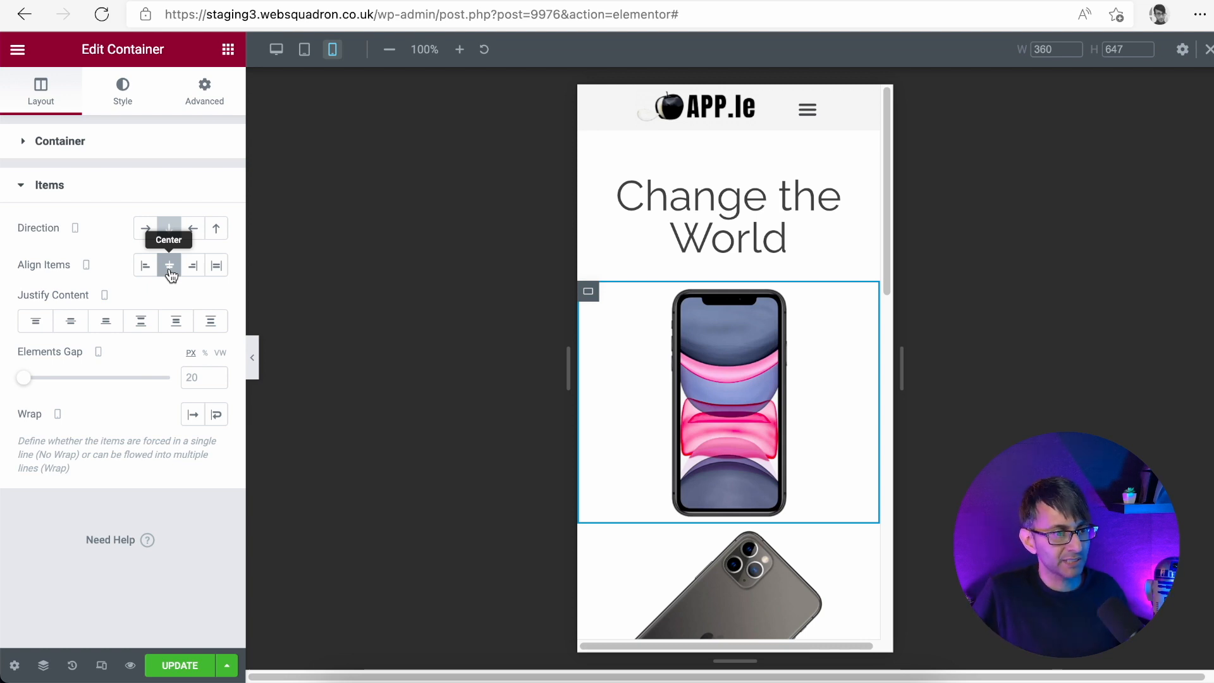
pyautogui.click(277, 49)
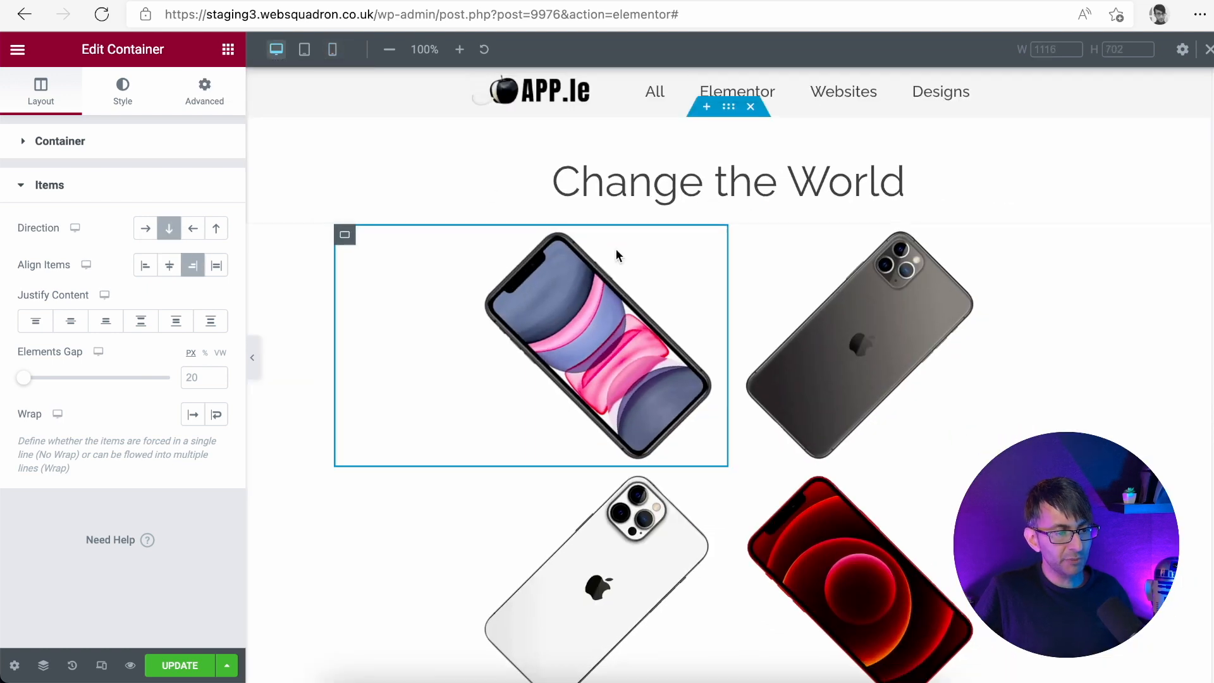
pyautogui.click(333, 50)
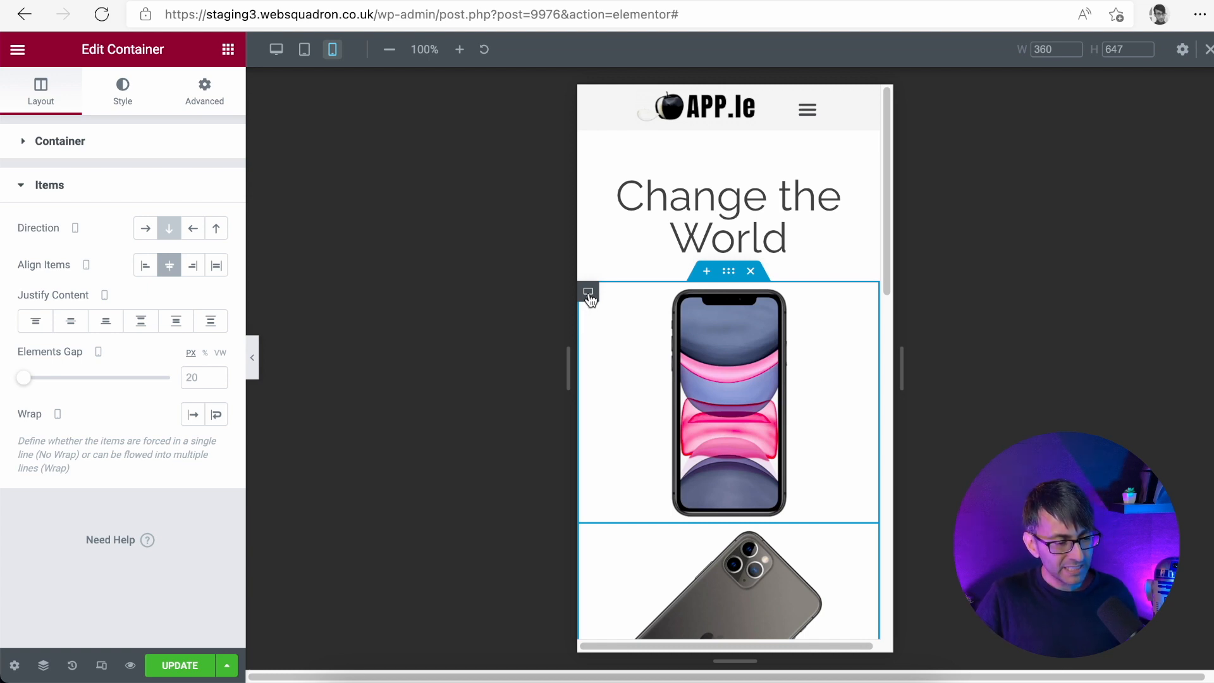
# Check the purple-and-pink phone container's desktop width, and set its mobile width to 50%
pyautogui.click(74, 146)
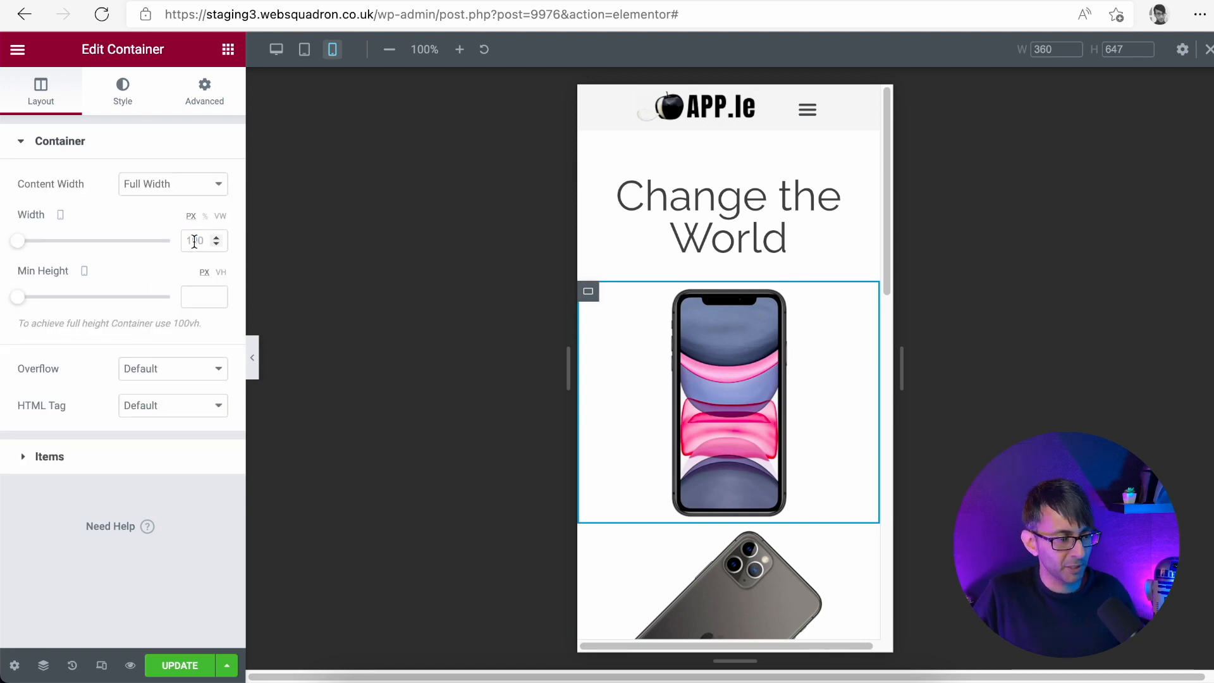
pyautogui.click(276, 51)
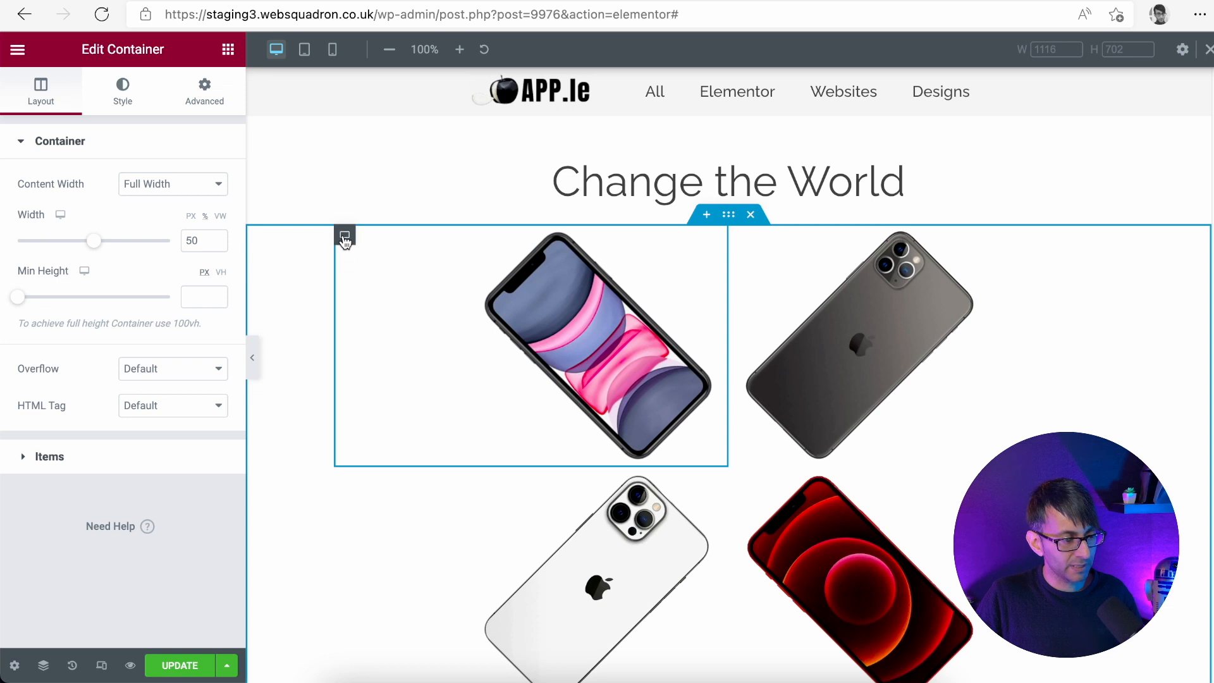
pyautogui.click(334, 50)
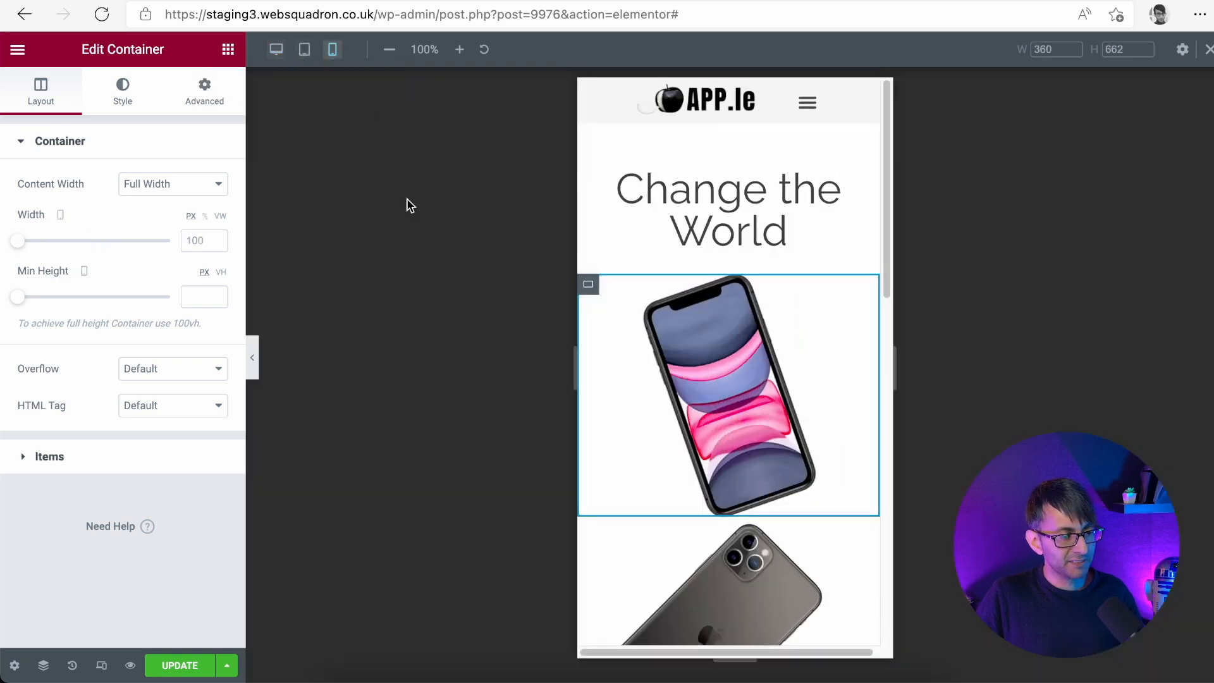
pyautogui.click(198, 239)
pyautogui.write('50')
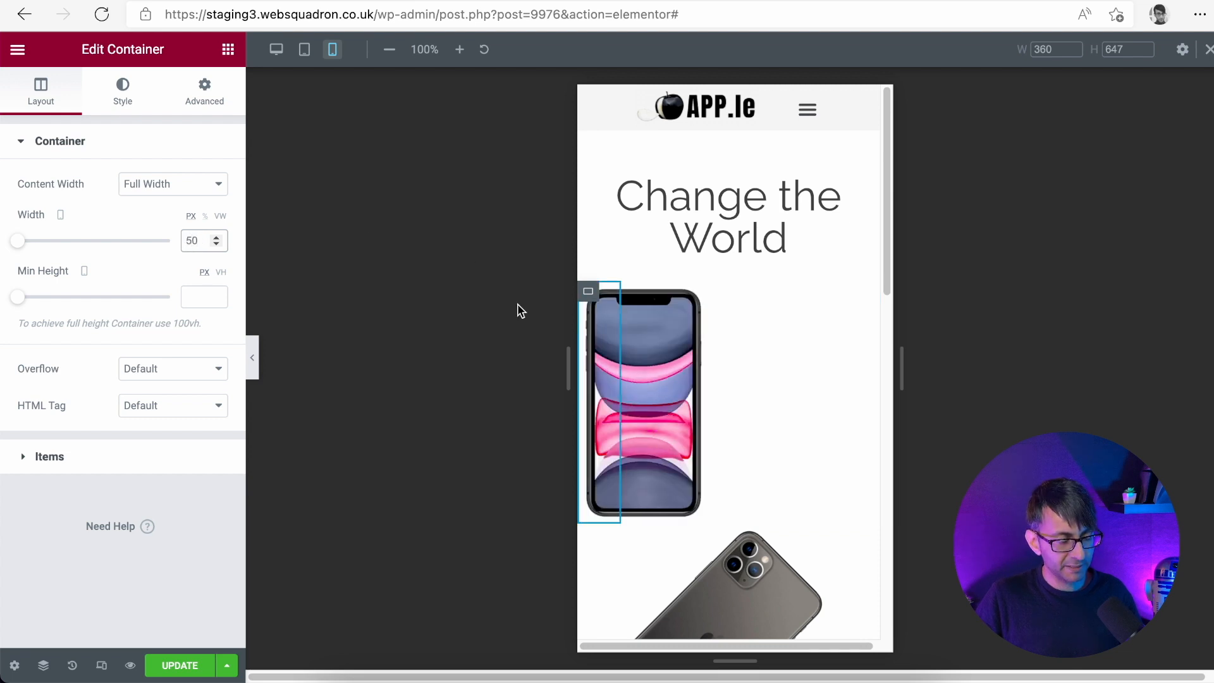
pyautogui.click(203, 216)
pyautogui.moveTo(200, 240); pyautogui.dragTo(173, 241)
pyautogui.write('50')
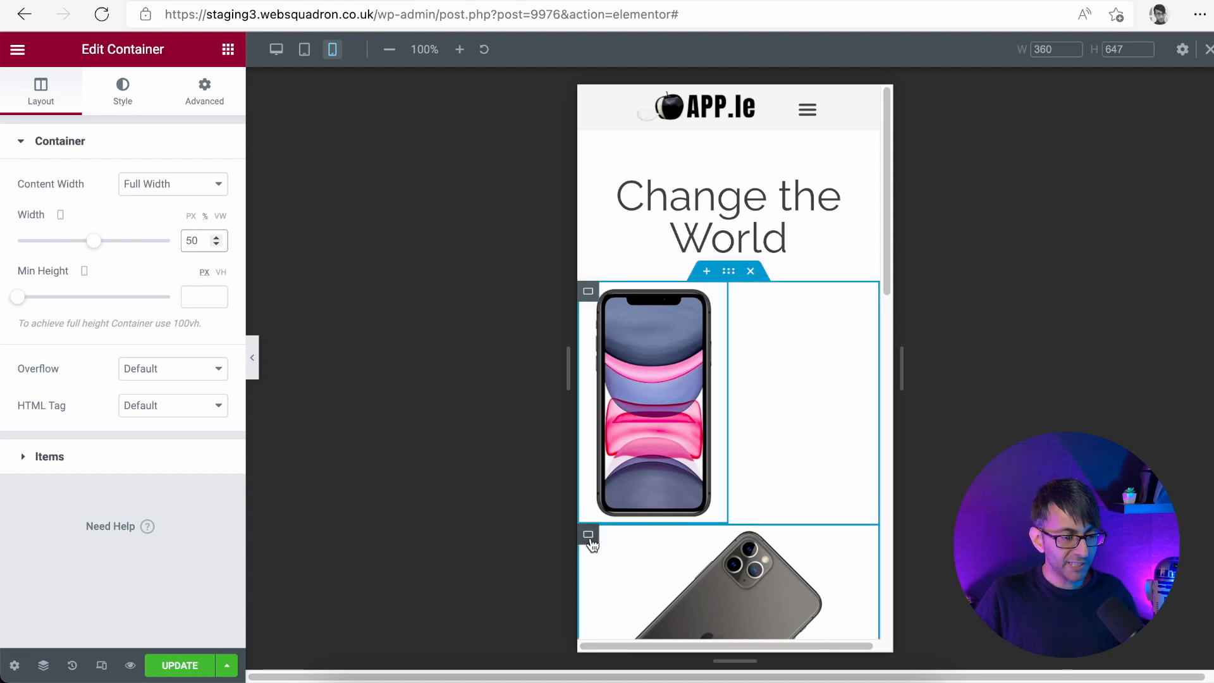
# Set the mobile width of the grey phone's container to 50%
pyautogui.click(588, 537)
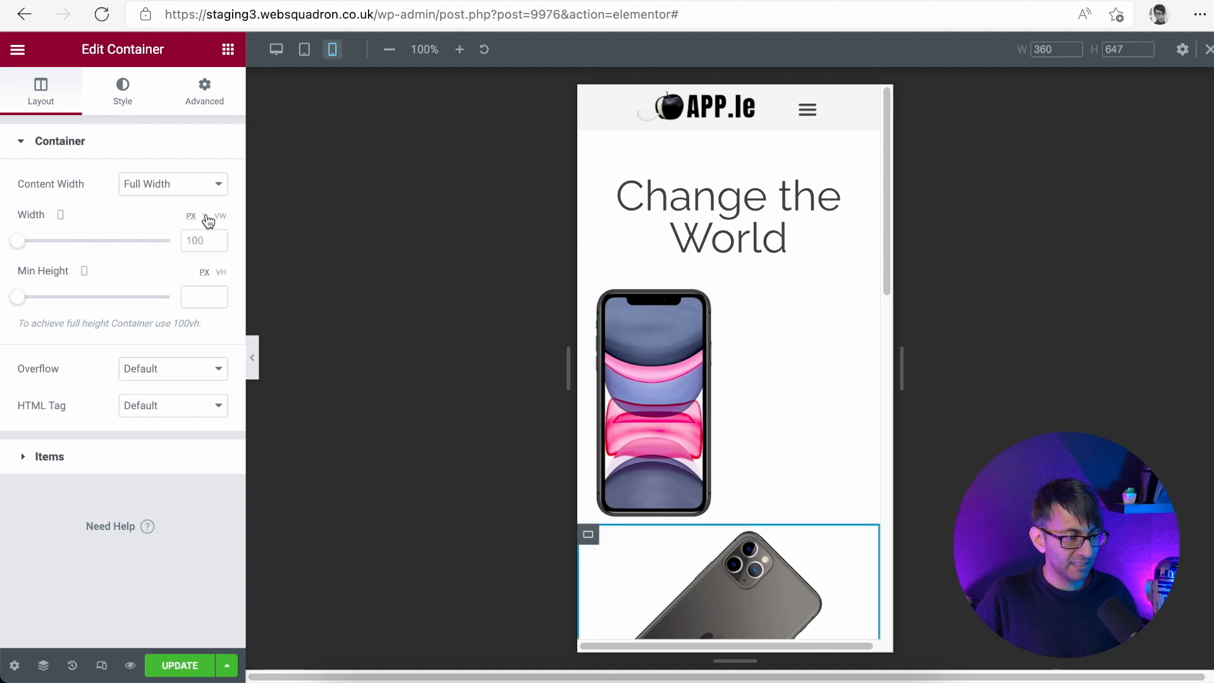
pyautogui.click(194, 240)
pyautogui.write('50')
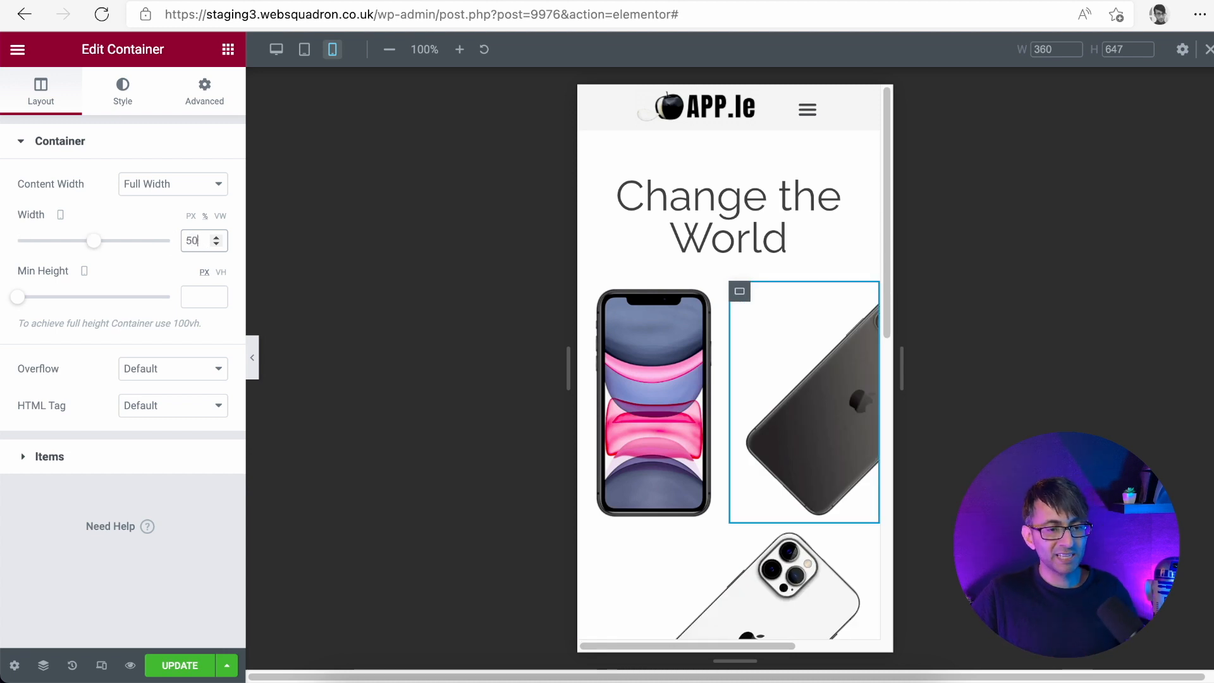
# Set the purple-and-pink phone image's mobile rotation to -45
pyautogui.click(653, 405)
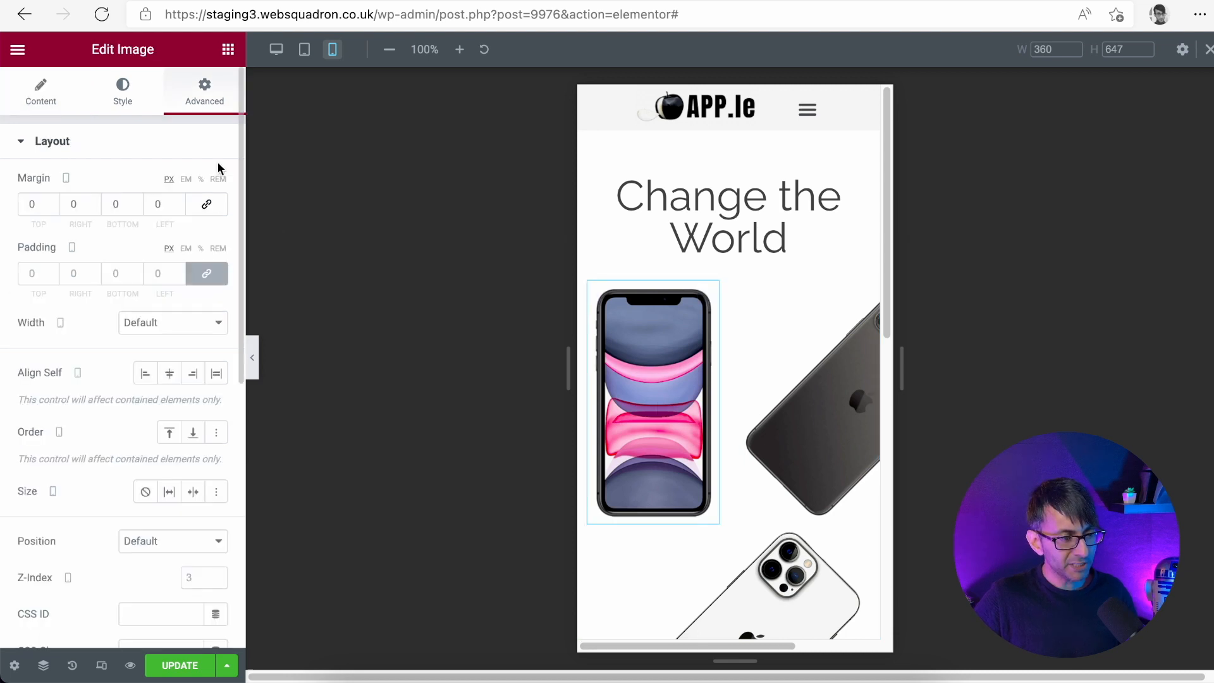
pyautogui.scroll(-4, 132, 532)
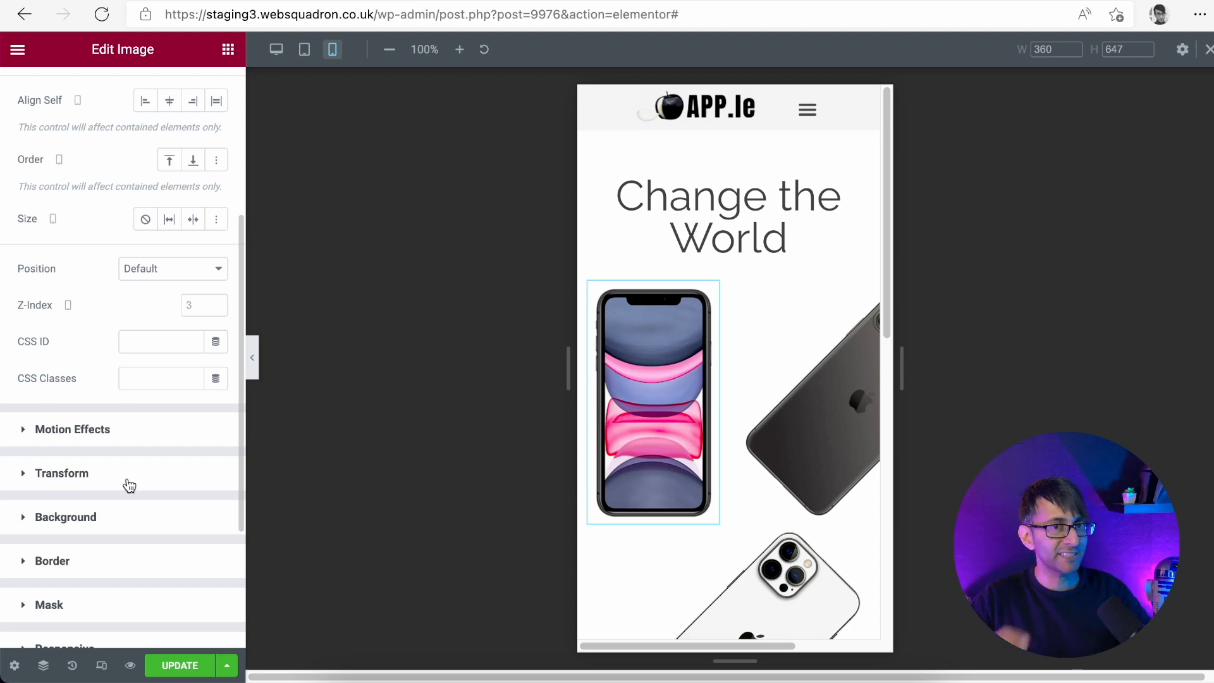
pyautogui.click(129, 486)
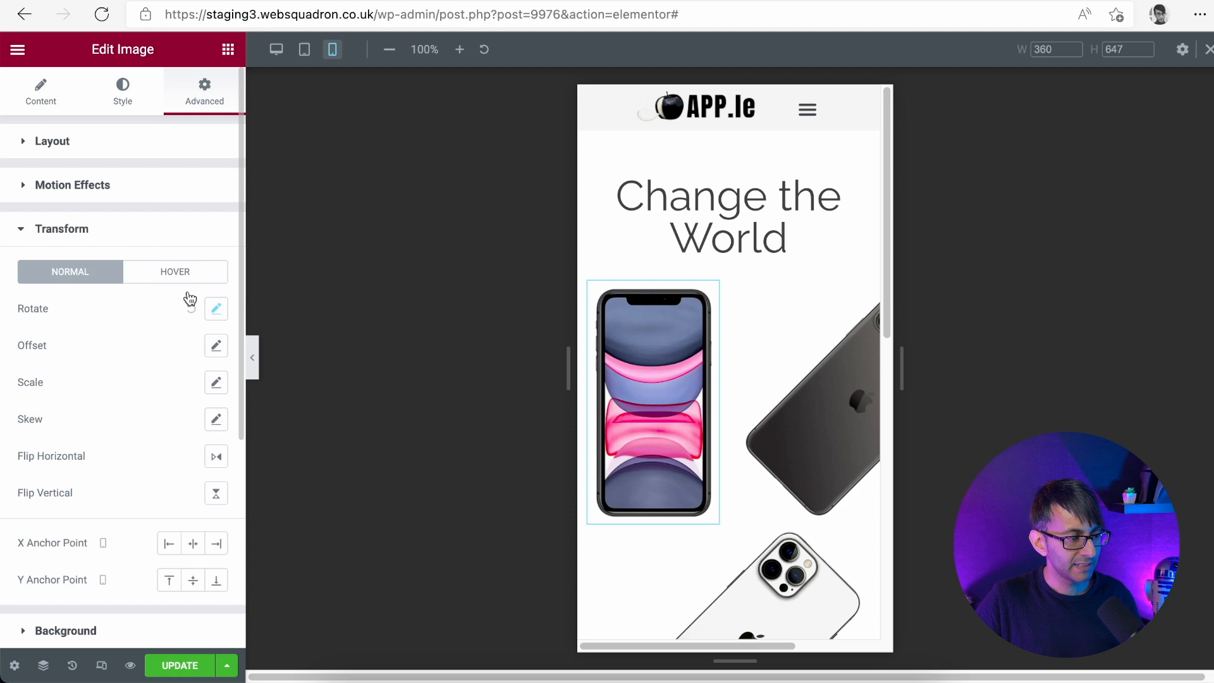
pyautogui.click(216, 310)
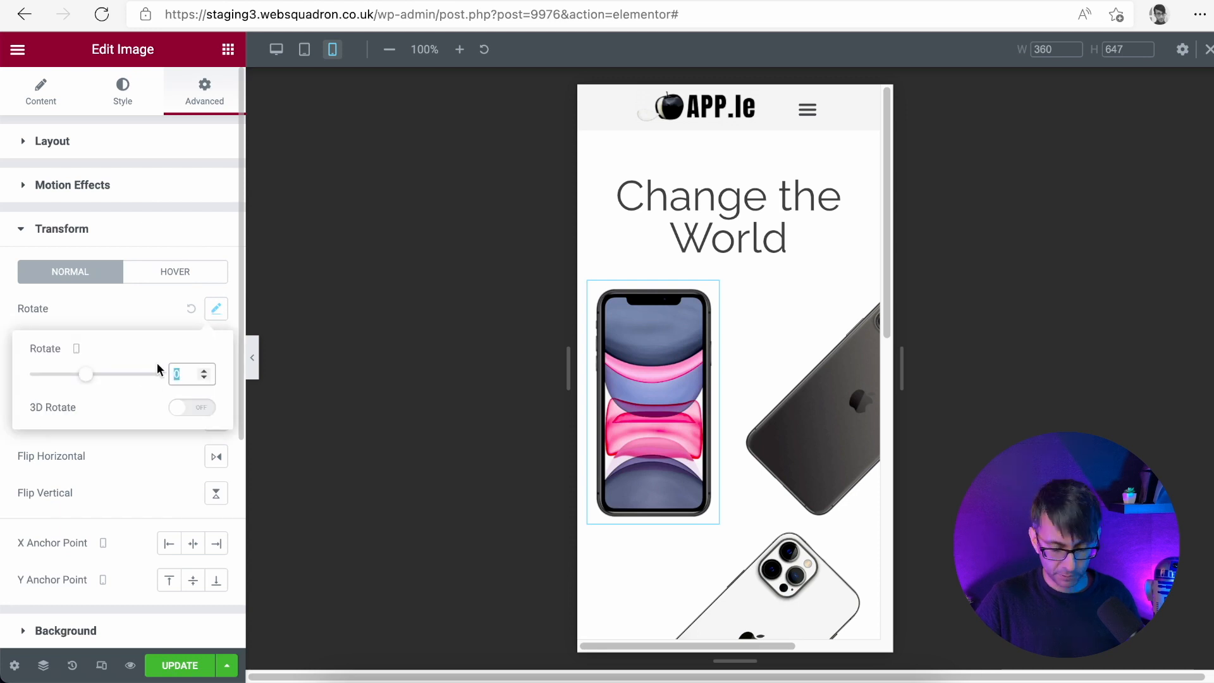
pyautogui.write('45')
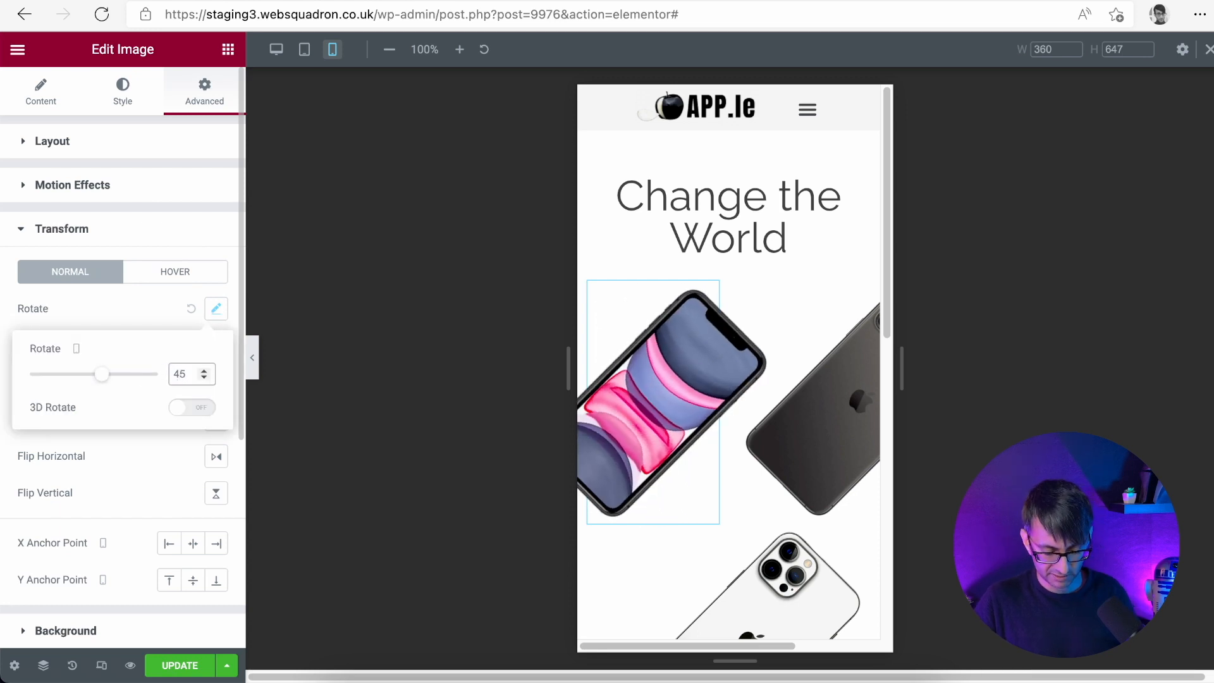
pyautogui.press('Home')
pyautogui.write('-')
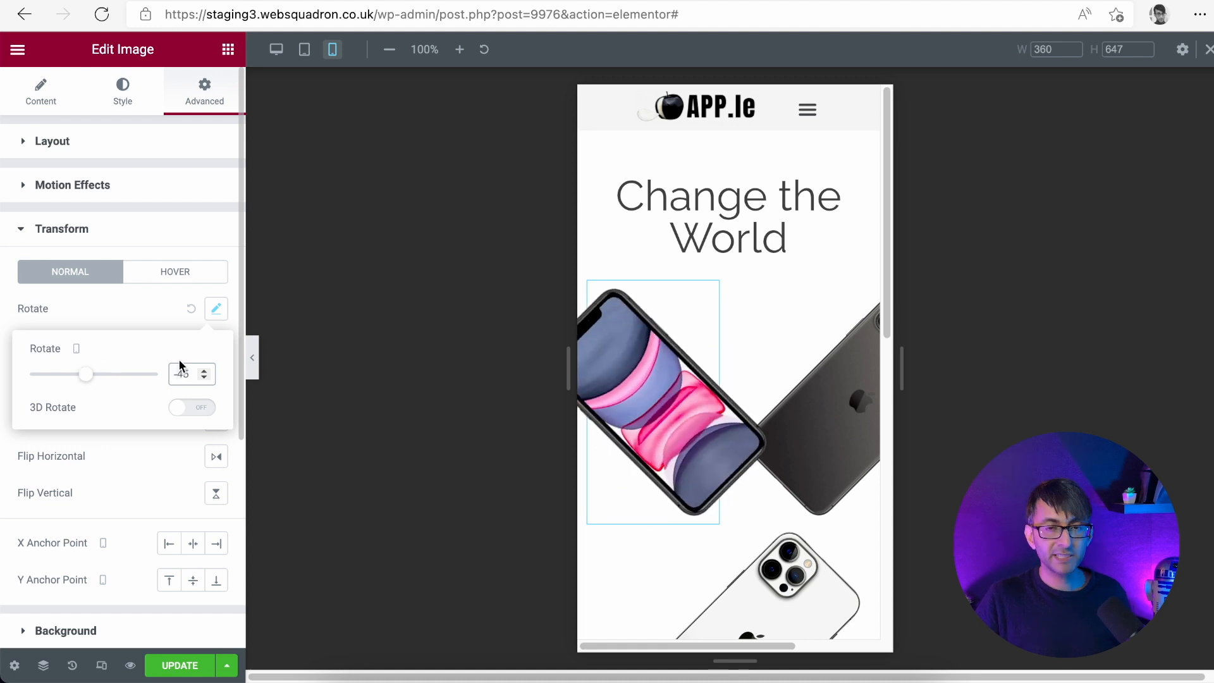
# Switch the purple-and-pink phone image's mobile width and max width to percent and set both to 50%
pyautogui.click(118, 109)
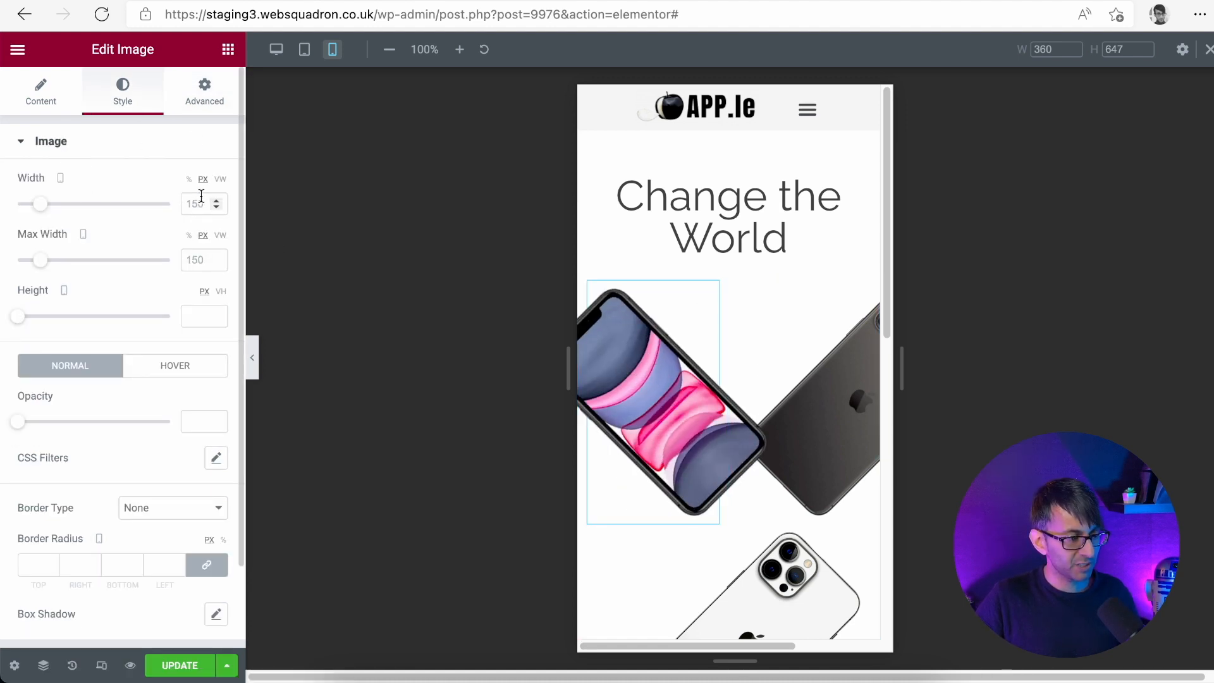
pyautogui.click(189, 180)
pyautogui.click(188, 235)
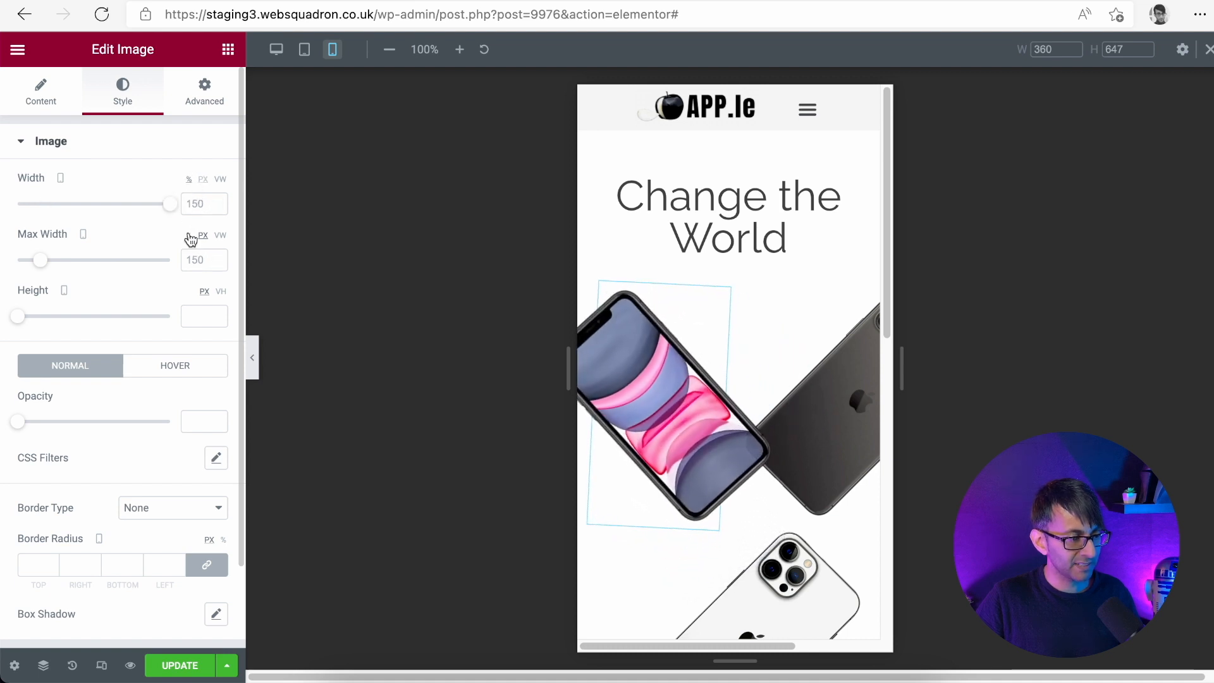
pyautogui.click(201, 204)
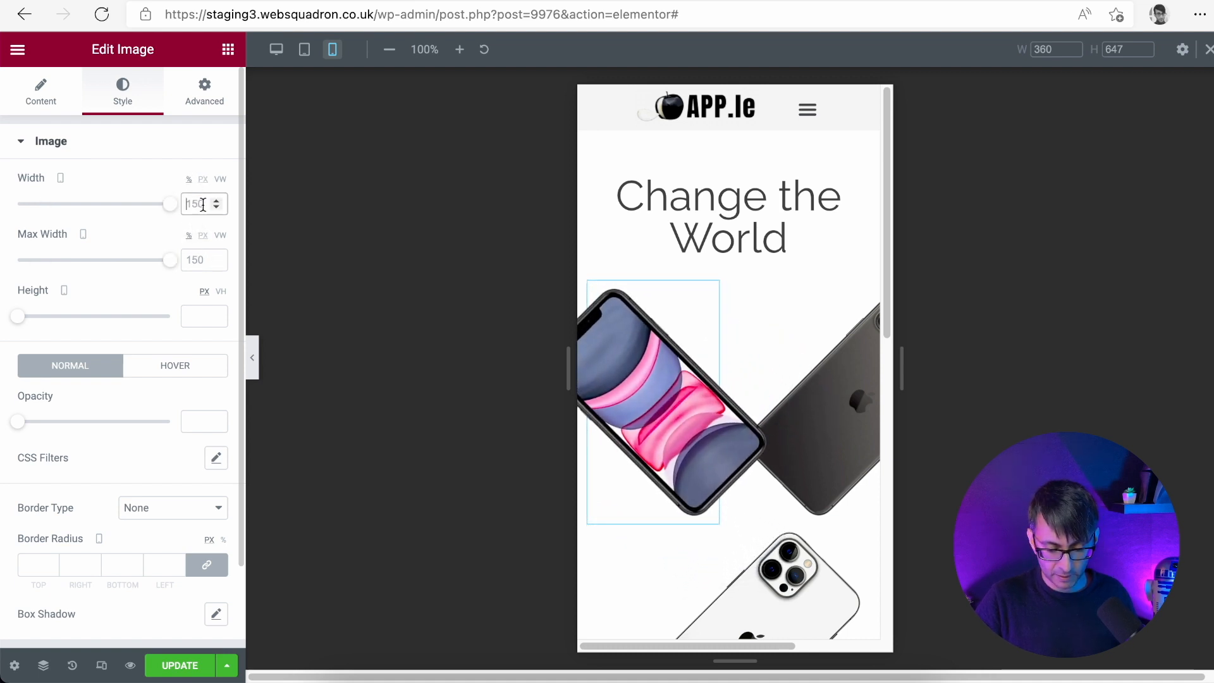
pyautogui.write('75')
pyautogui.press('BackSpace')
pyautogui.press('BackSpace')
pyautogui.write('50')
pyautogui.press('Tab')
pyautogui.write('50')
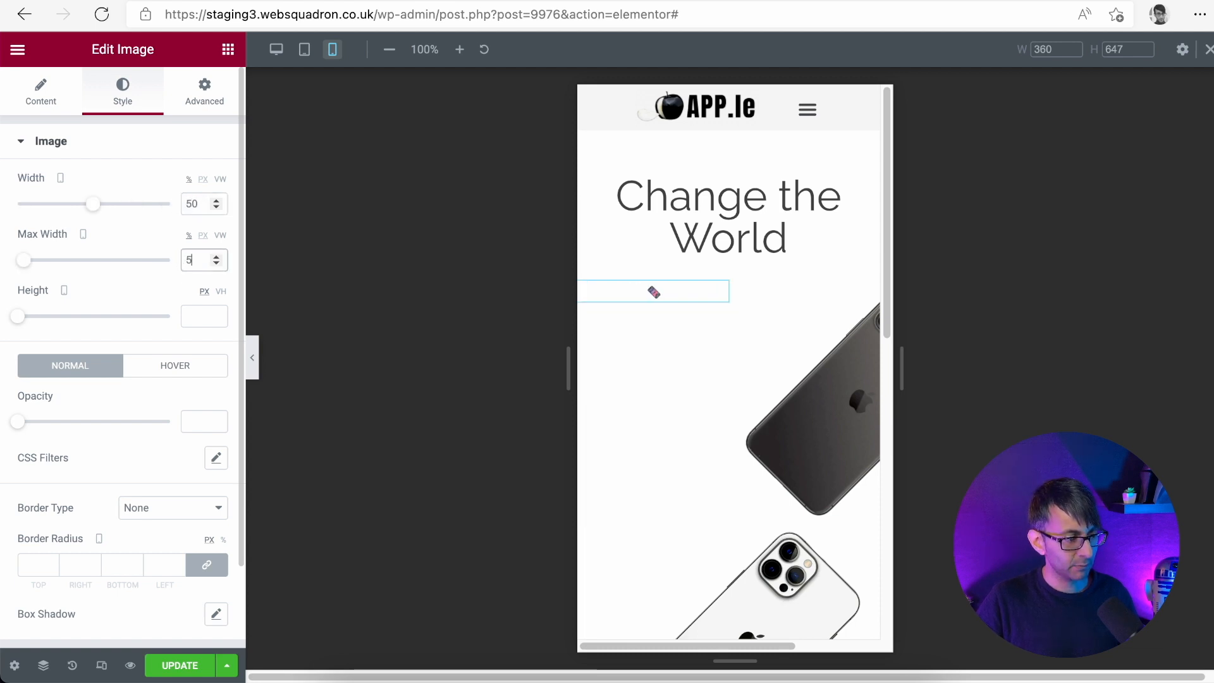
# Set the grey phone image's mobile width and max width to 50%, then unlink its mobile margins and remove the left margin
pyautogui.click(612, 366)
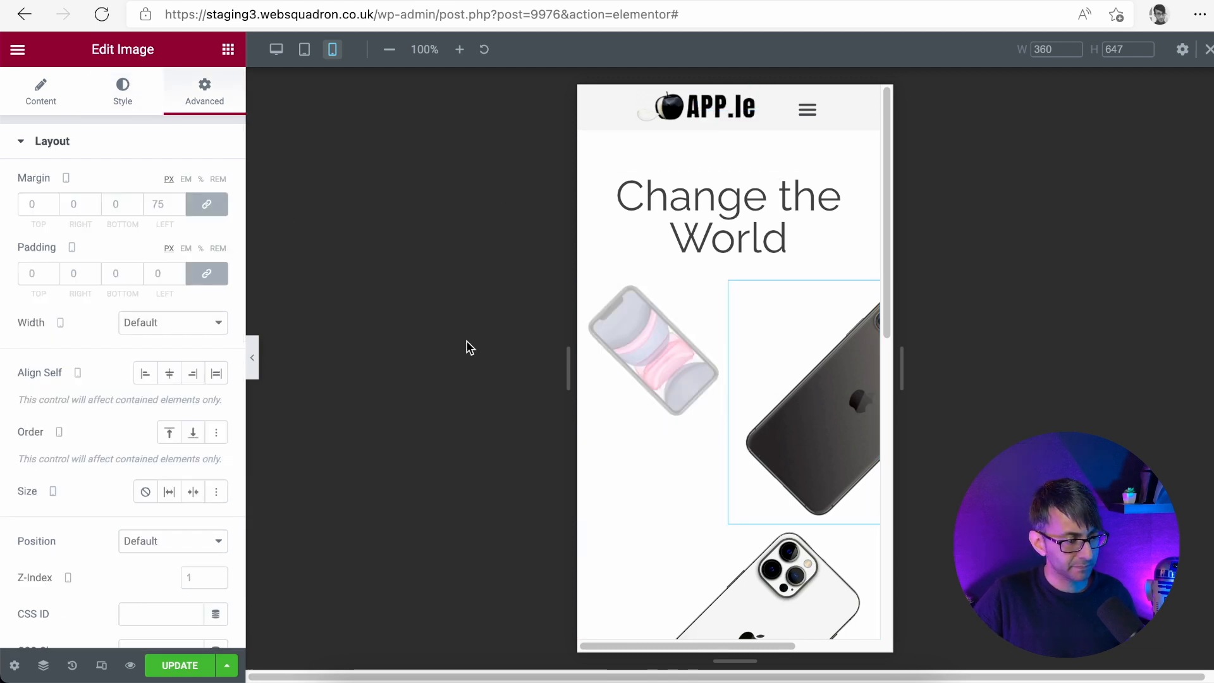
pyautogui.click(124, 100)
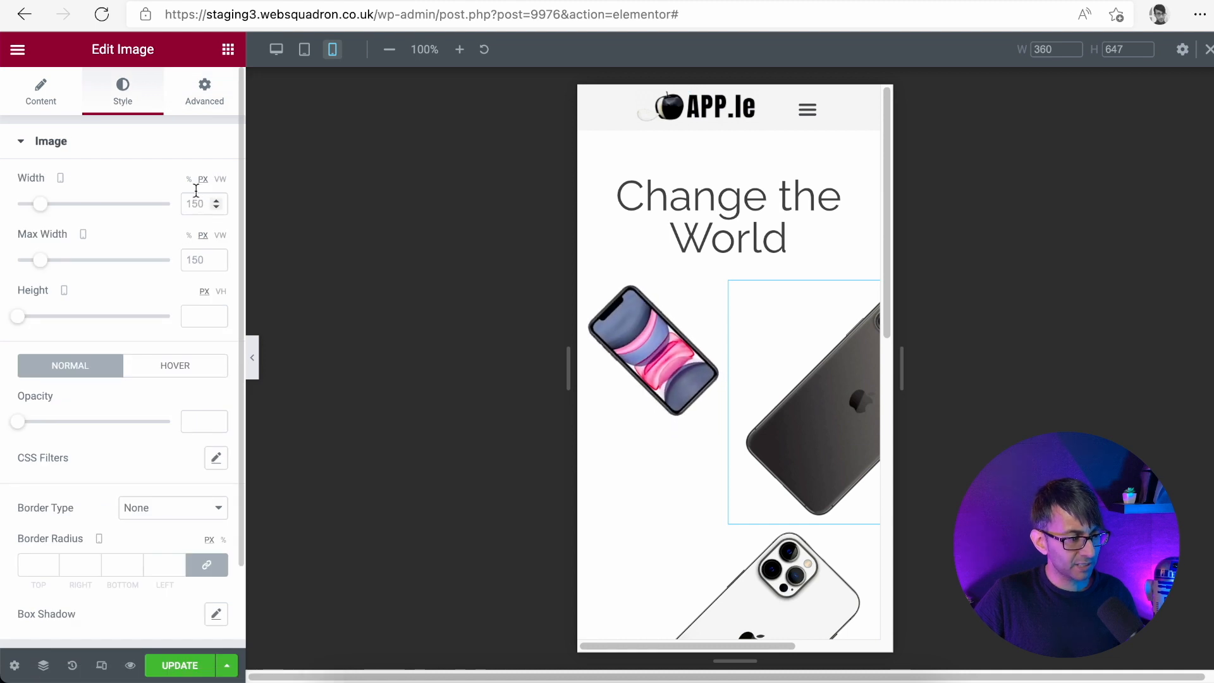
pyautogui.click(189, 179)
pyautogui.click(188, 235)
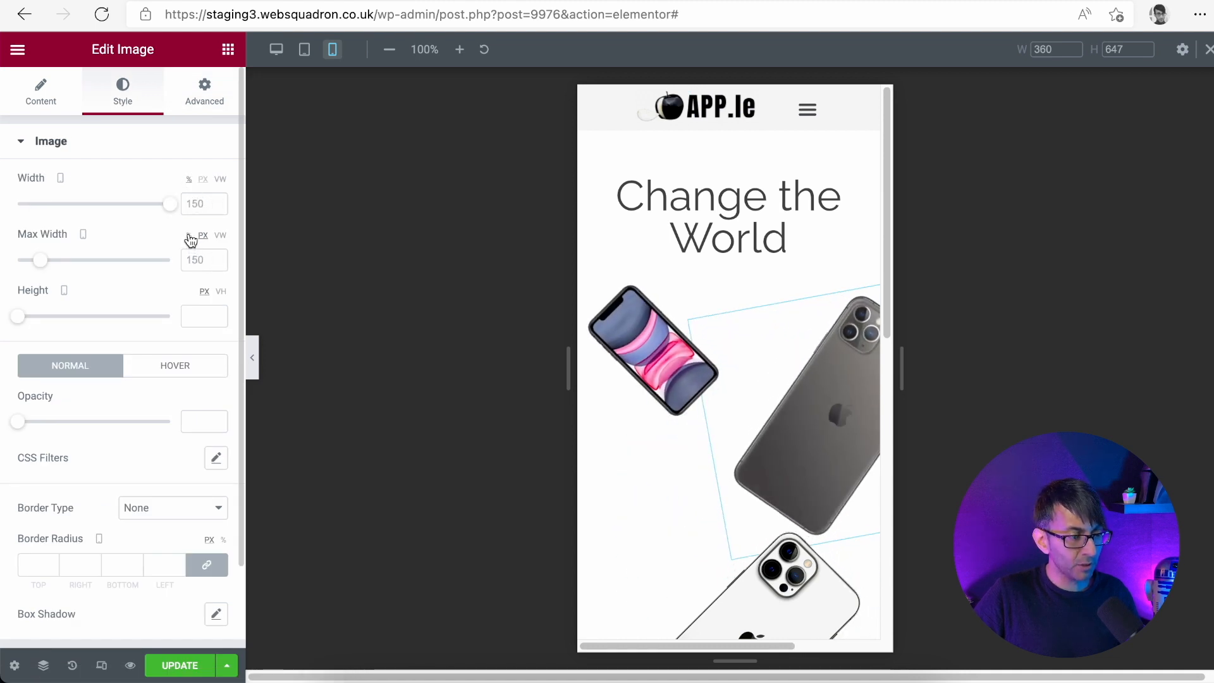
pyautogui.click(199, 204)
pyautogui.write('50')
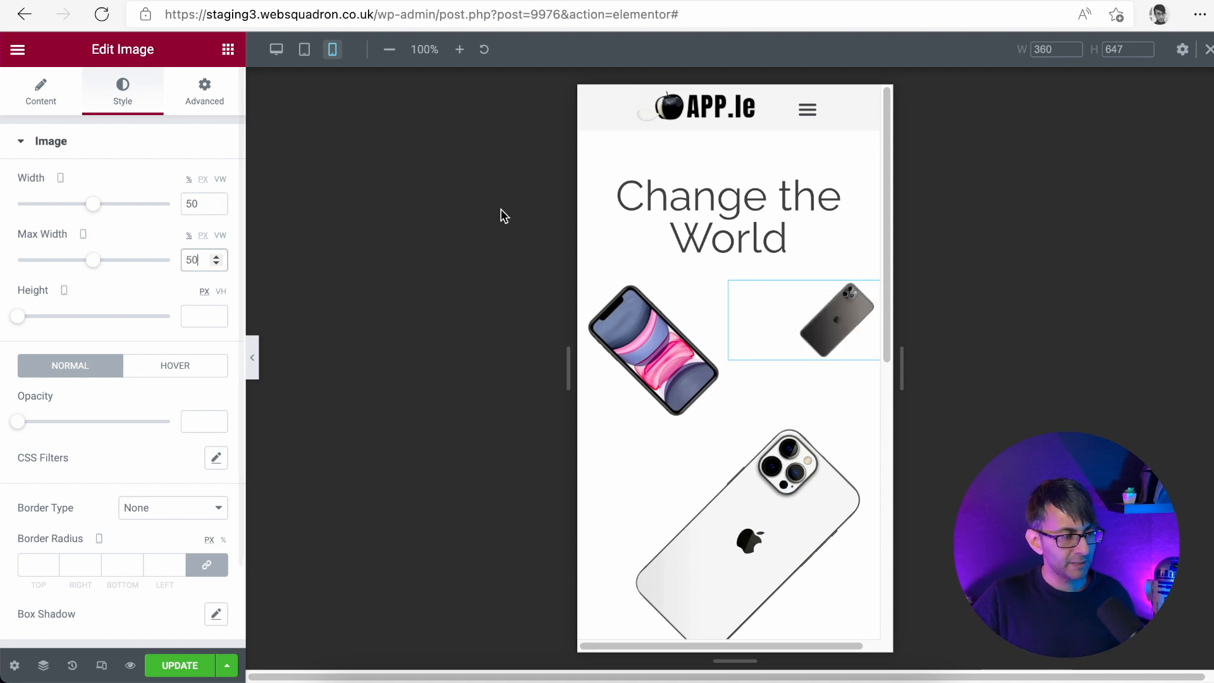
pyautogui.click(831, 330)
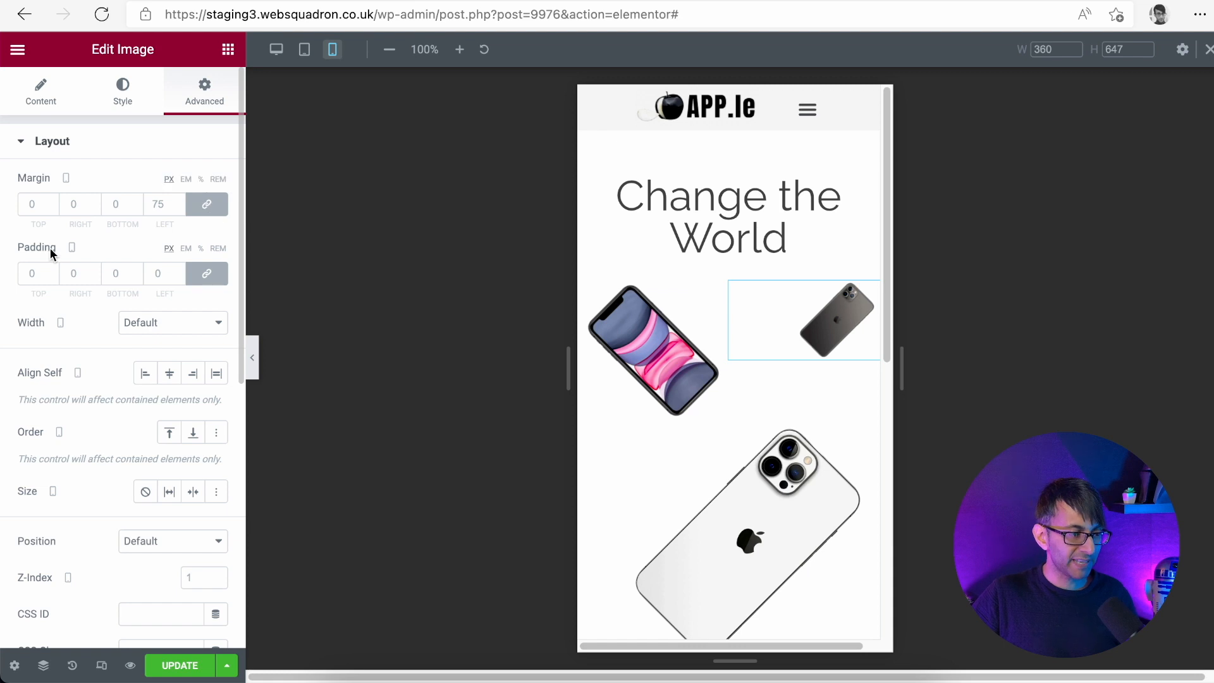
pyautogui.click(207, 209)
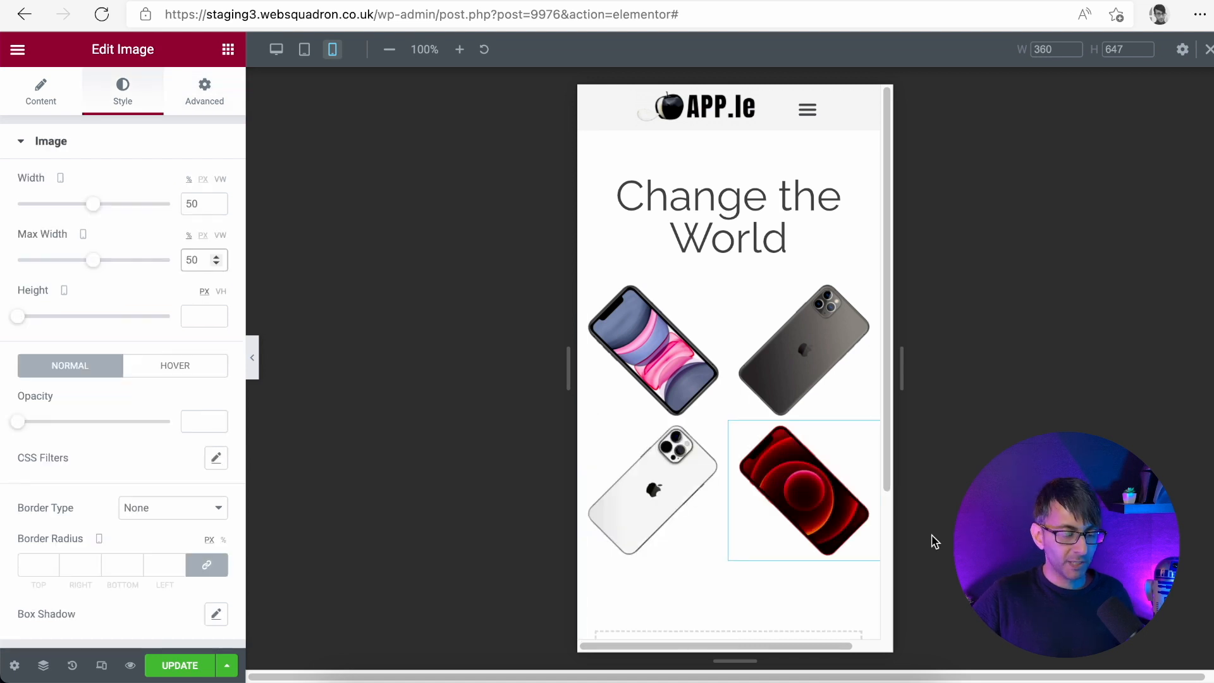
# Set the mobile font size of the "Change the World" heading to 2 rem
pyautogui.click(780, 229)
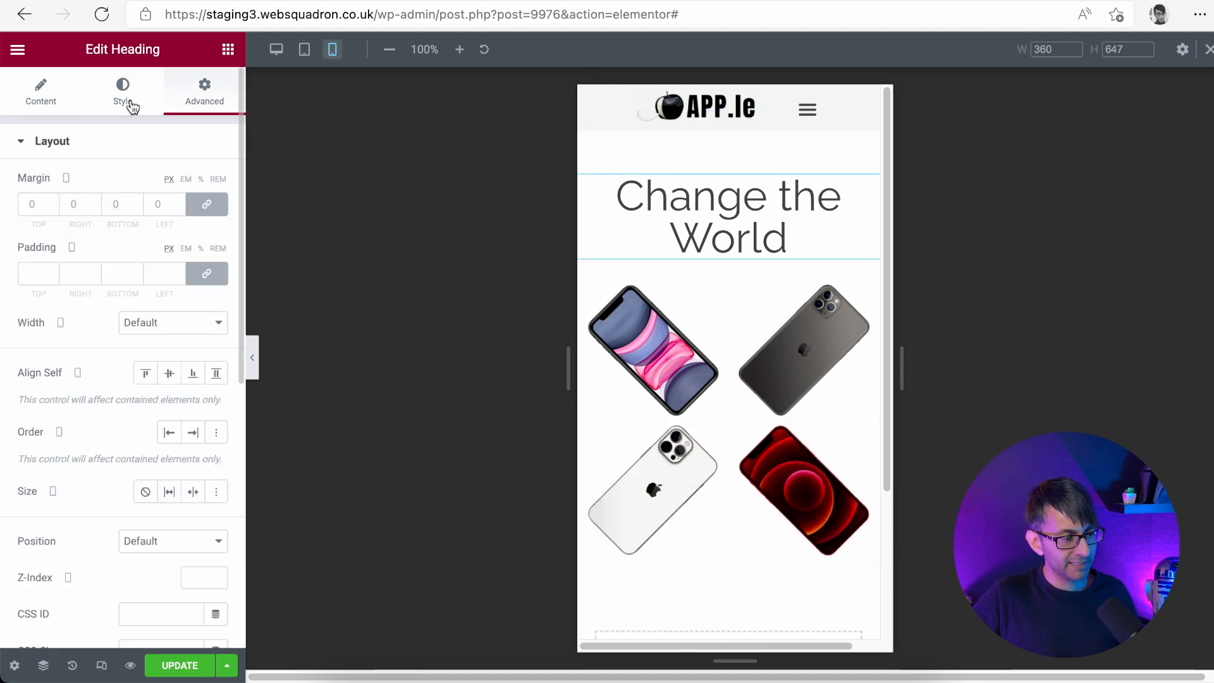
pyautogui.click(131, 109)
pyautogui.click(217, 222)
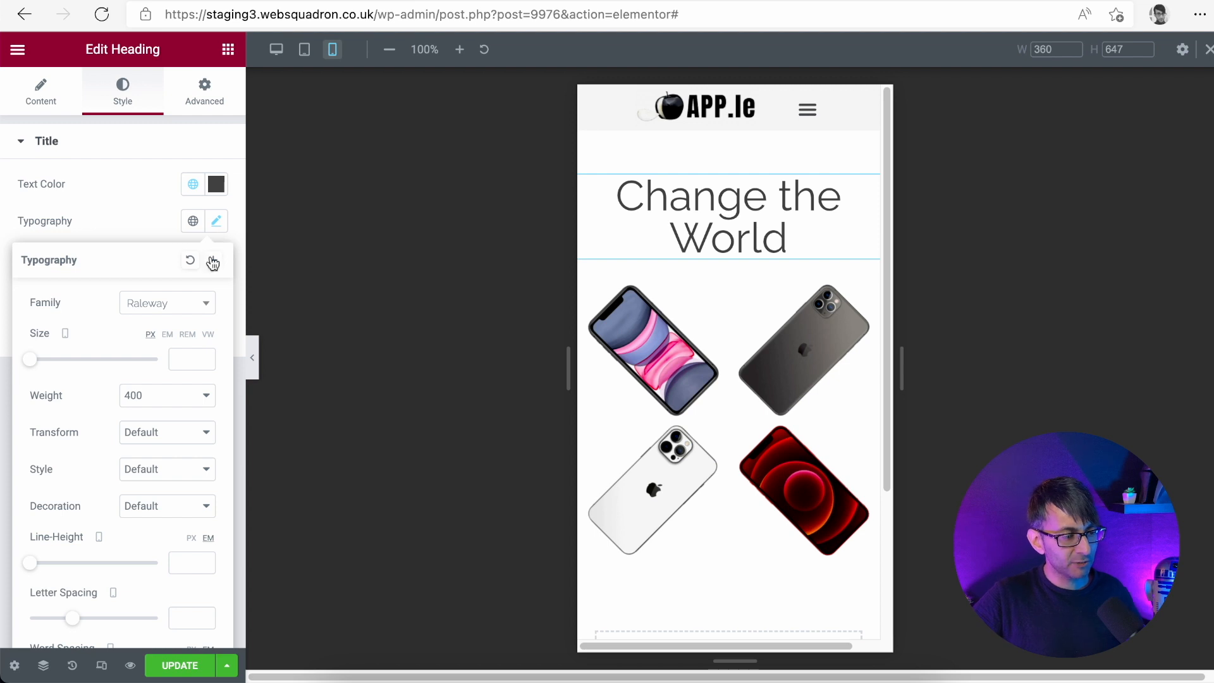
pyautogui.click(188, 335)
pyautogui.write('2')
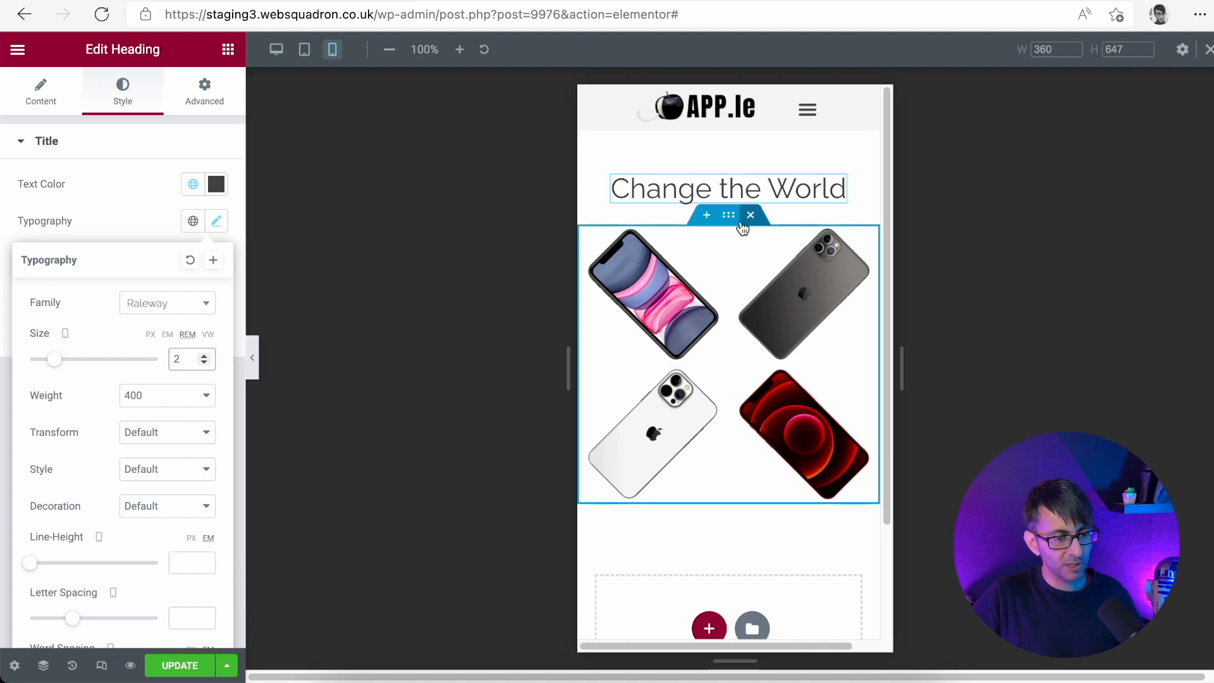
# Unlink the mobile margins of the container around the four phones and set its top margin to 20 px
pyautogui.click(729, 215)
pyautogui.click(225, 103)
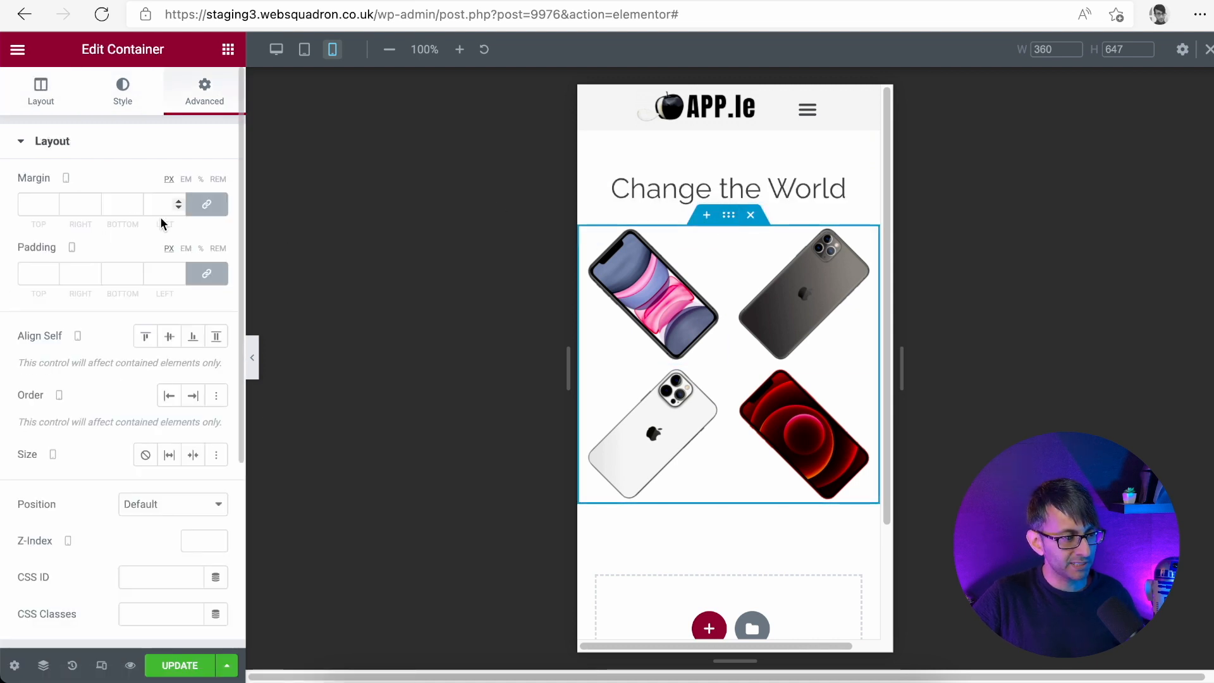
pyautogui.doubleClick(31, 204)
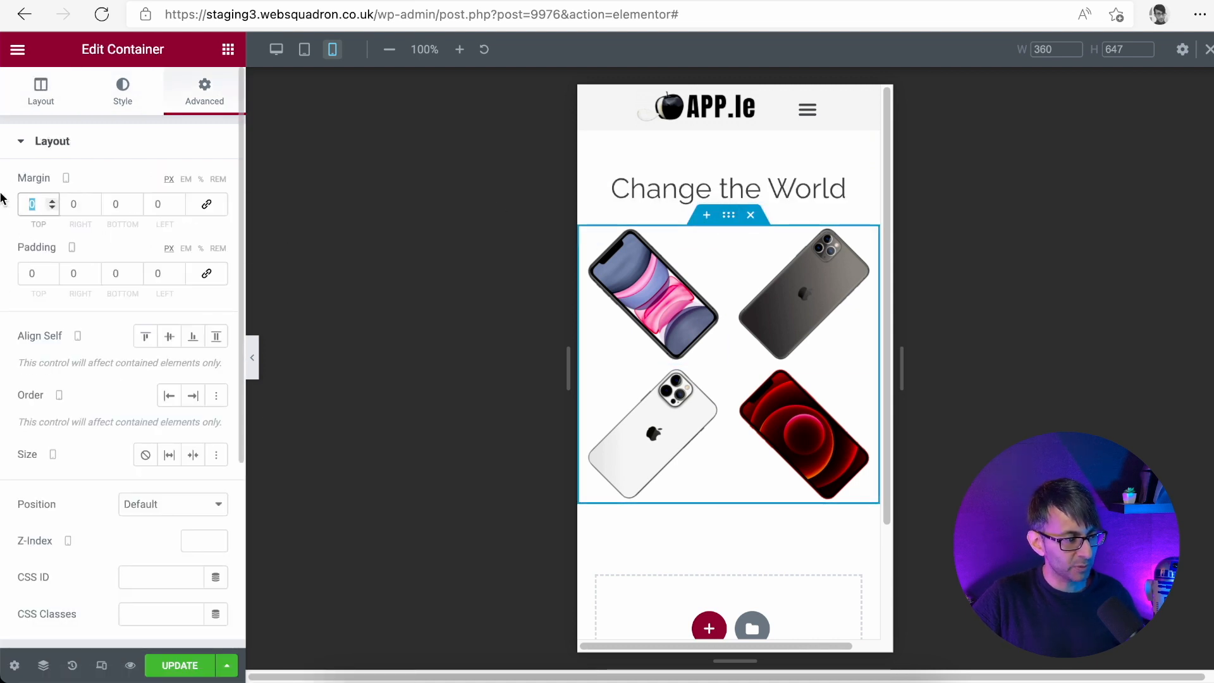
pyautogui.write('50')
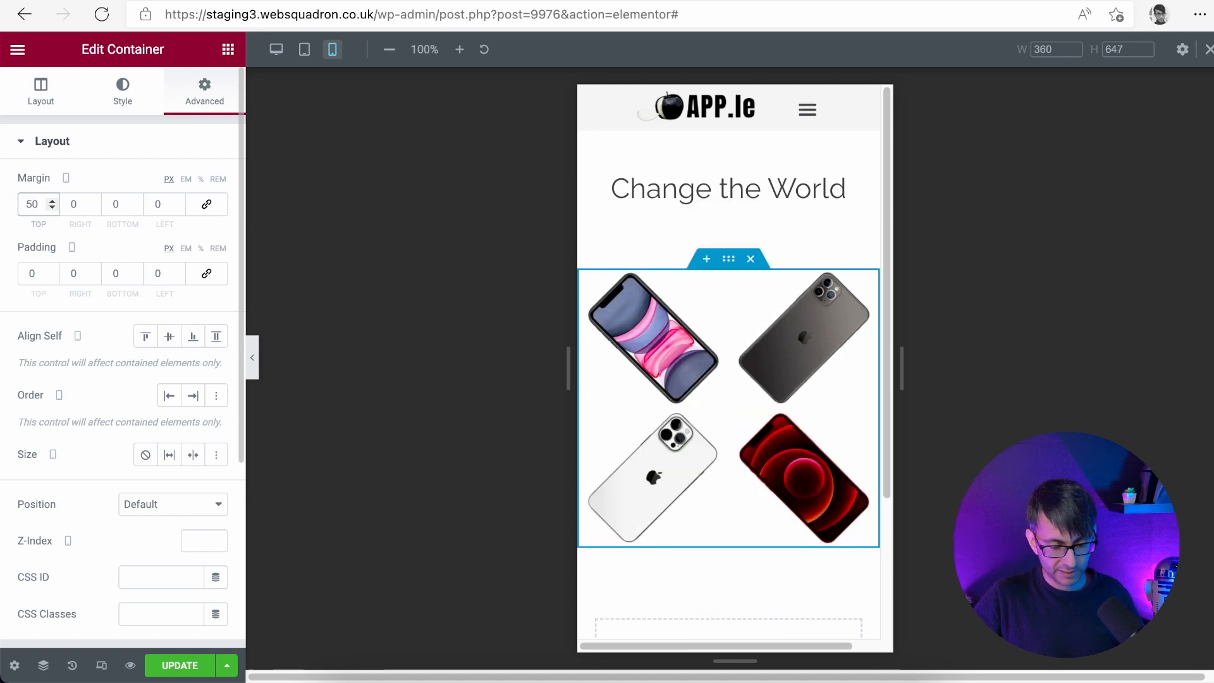
pyautogui.press('BackSpace')
pyautogui.press('BackSpace')
pyautogui.write('020')
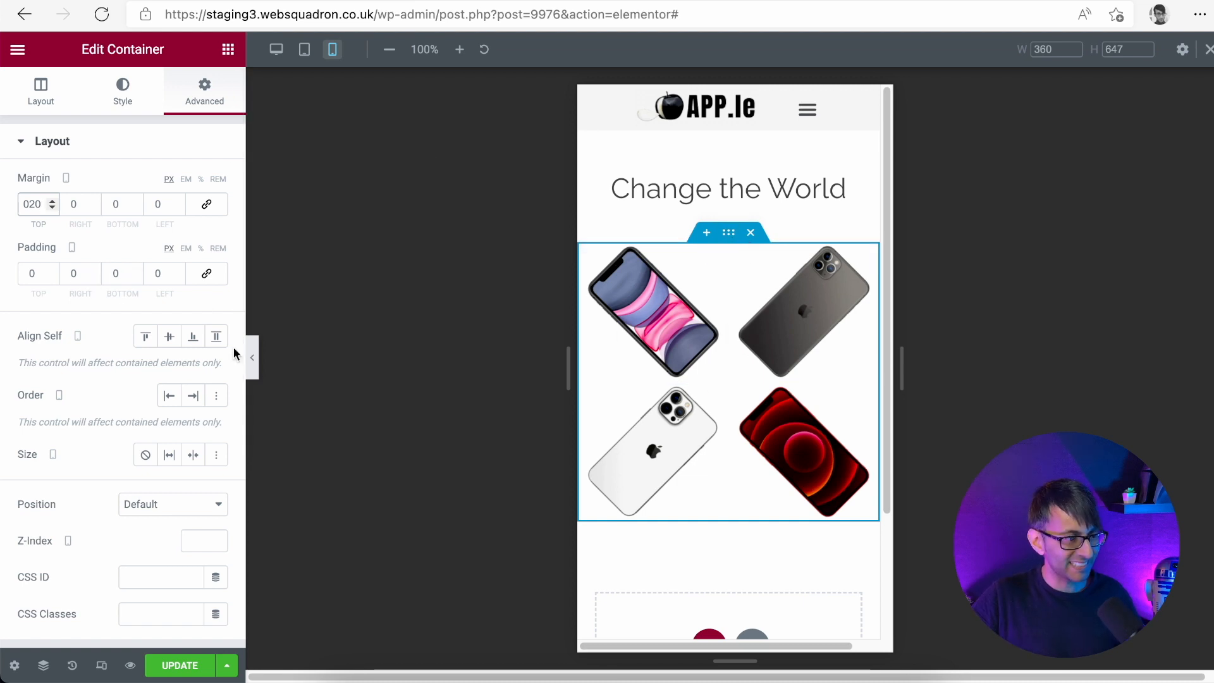
# Set the mobile right and left padding of the four-phone container to 15 px each
pyautogui.doubleClick(77, 275)
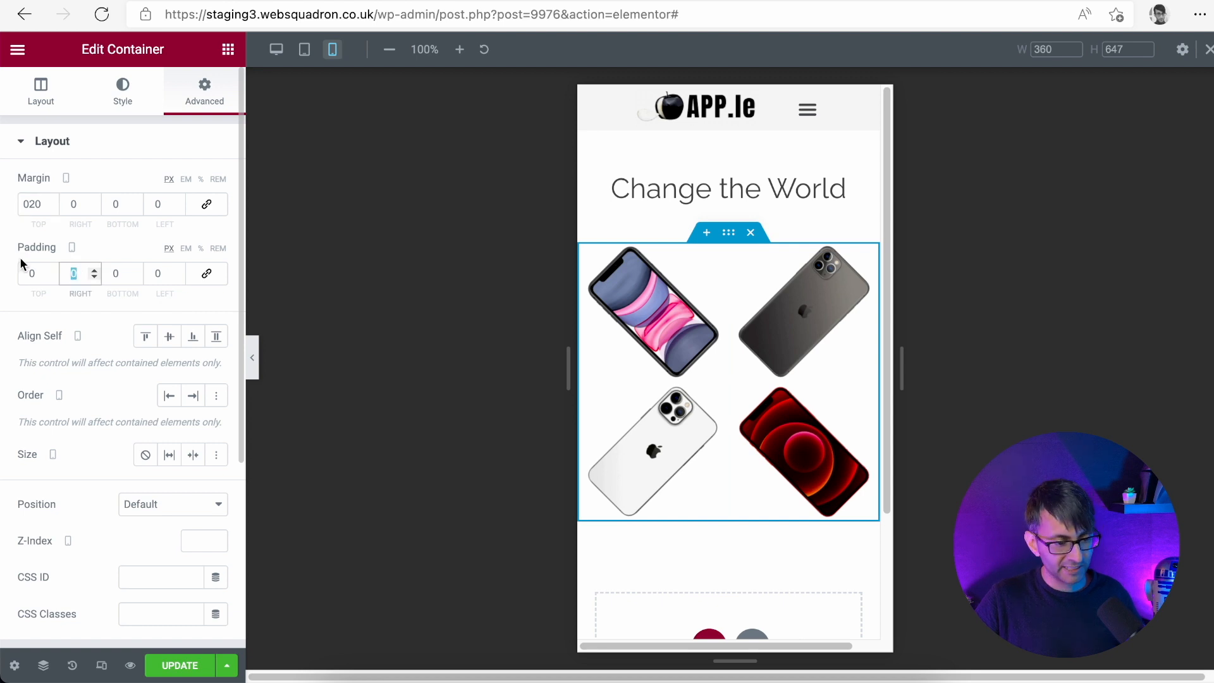
pyautogui.write('10')
pyautogui.doubleClick(158, 273)
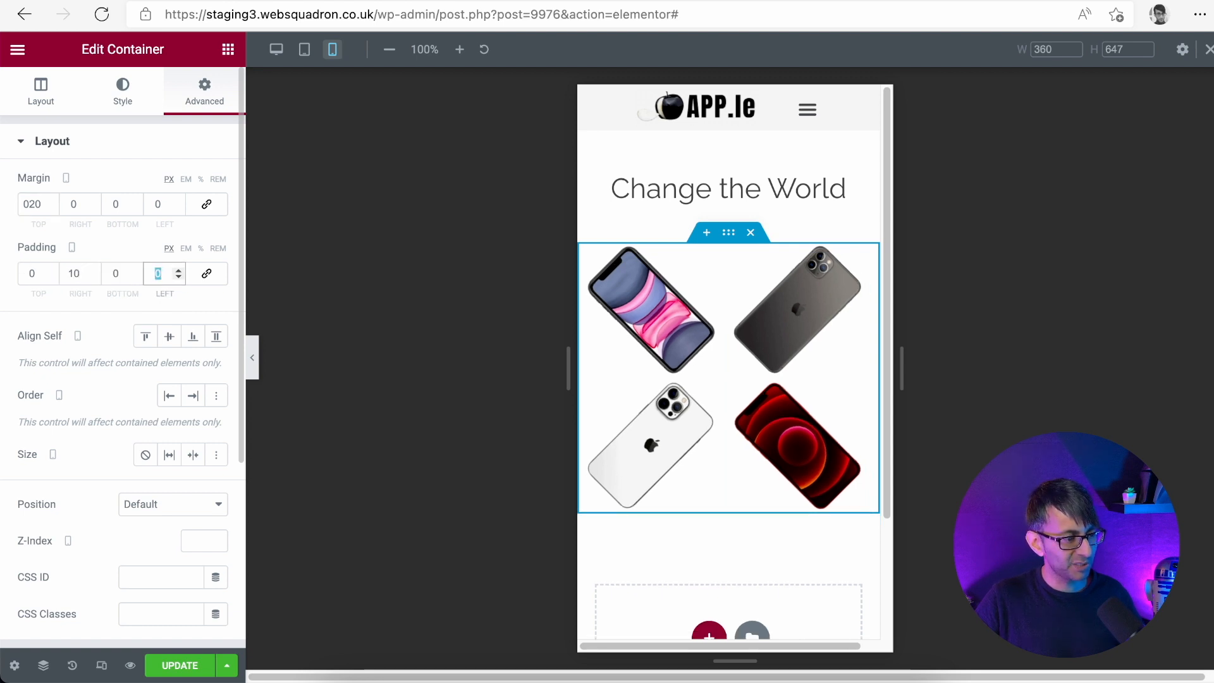
pyautogui.write('10')
pyautogui.doubleClick(74, 273)
pyautogui.write('15')
pyautogui.doubleClick(158, 273)
pyautogui.write('15')
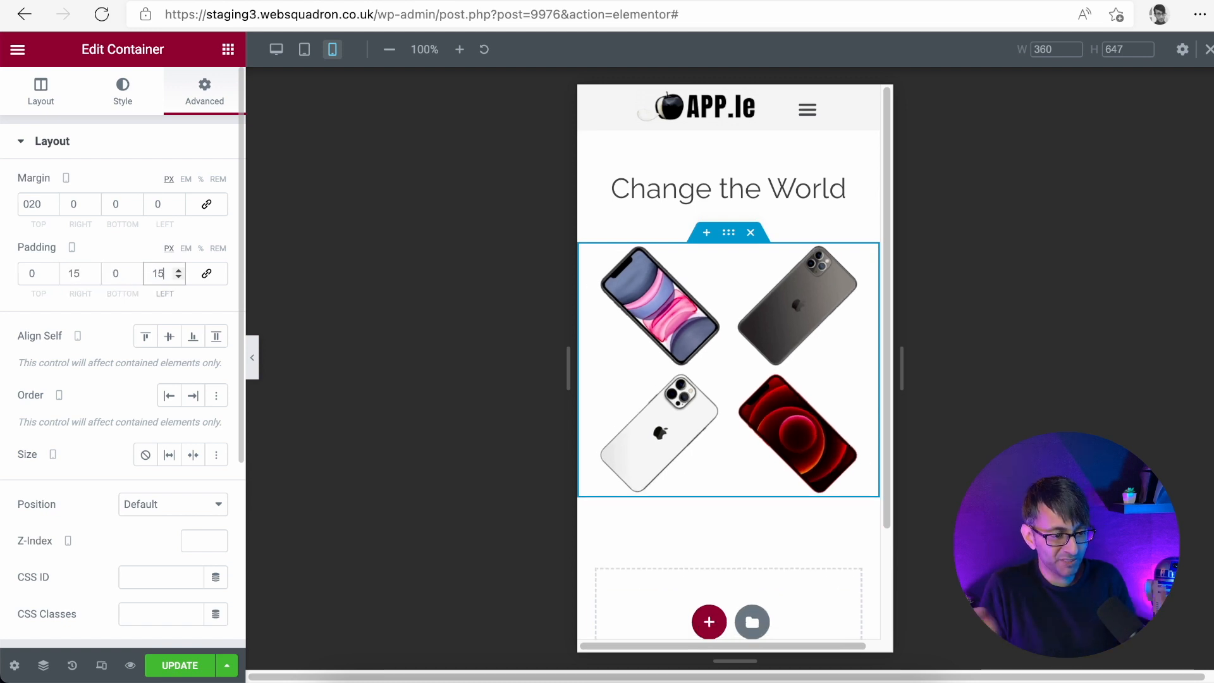
# Update the page, reload staging3.websquadron.co.uk/flex in Responsinator, and open and close its mobile navigation menu
pyautogui.click(184, 665)
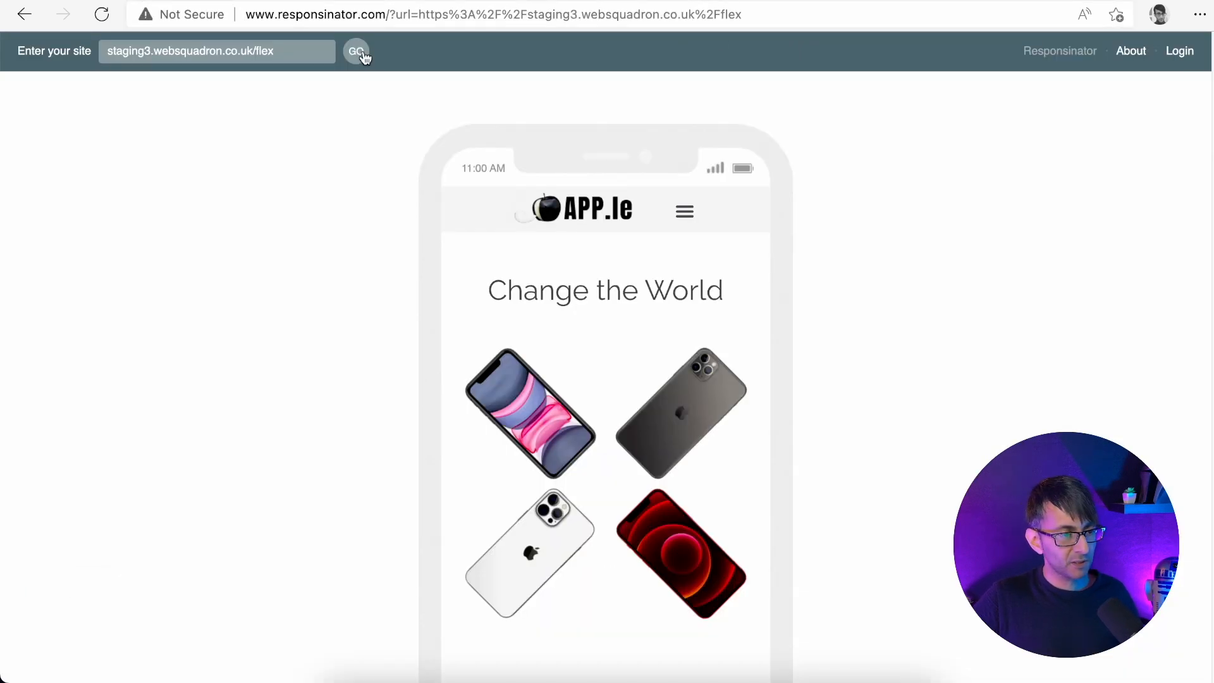
pyautogui.click(358, 52)
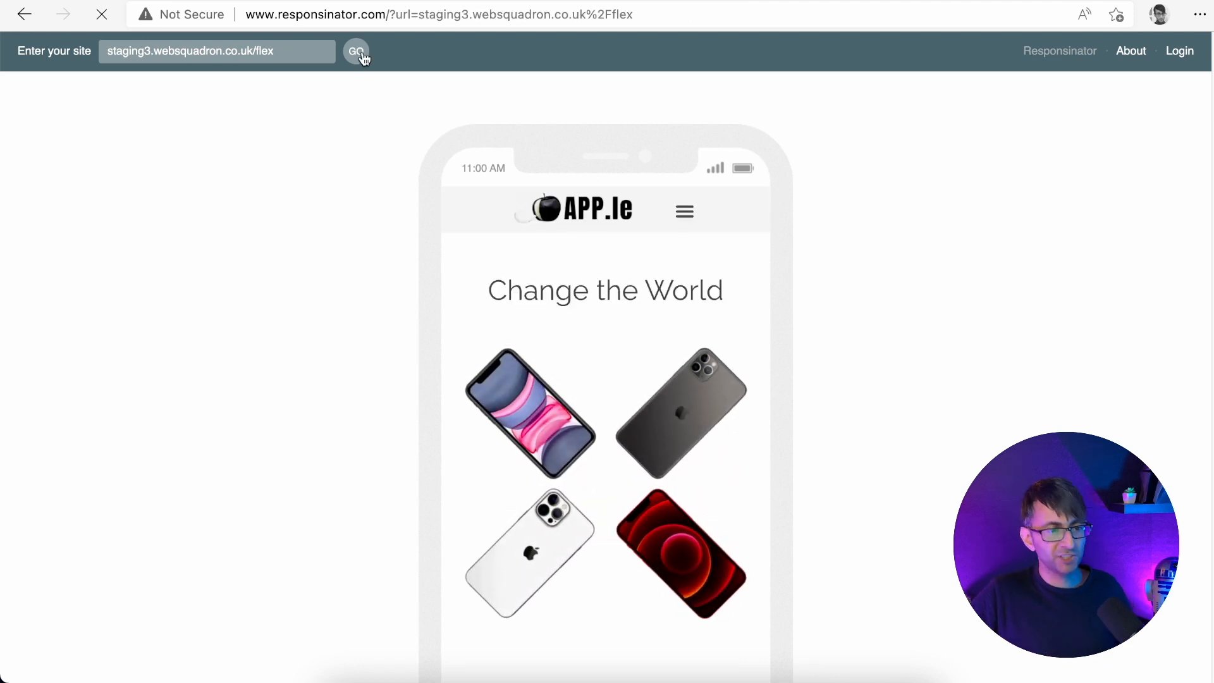
pyautogui.click(685, 212)
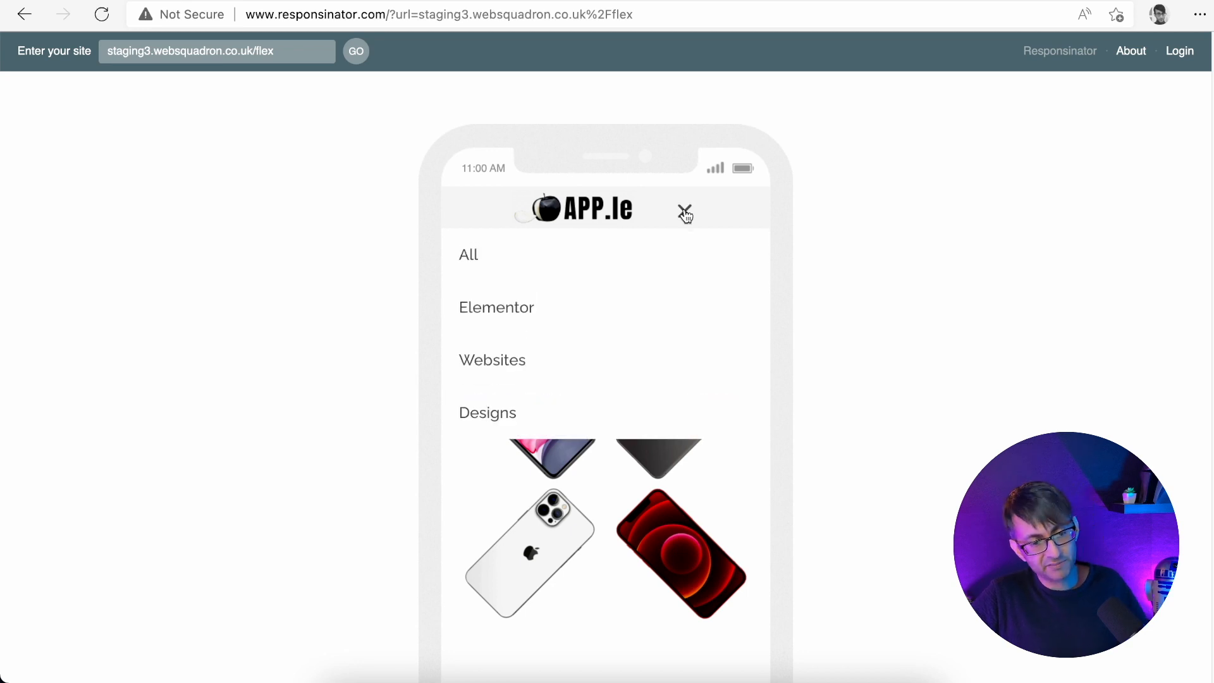
pyautogui.click(685, 214)
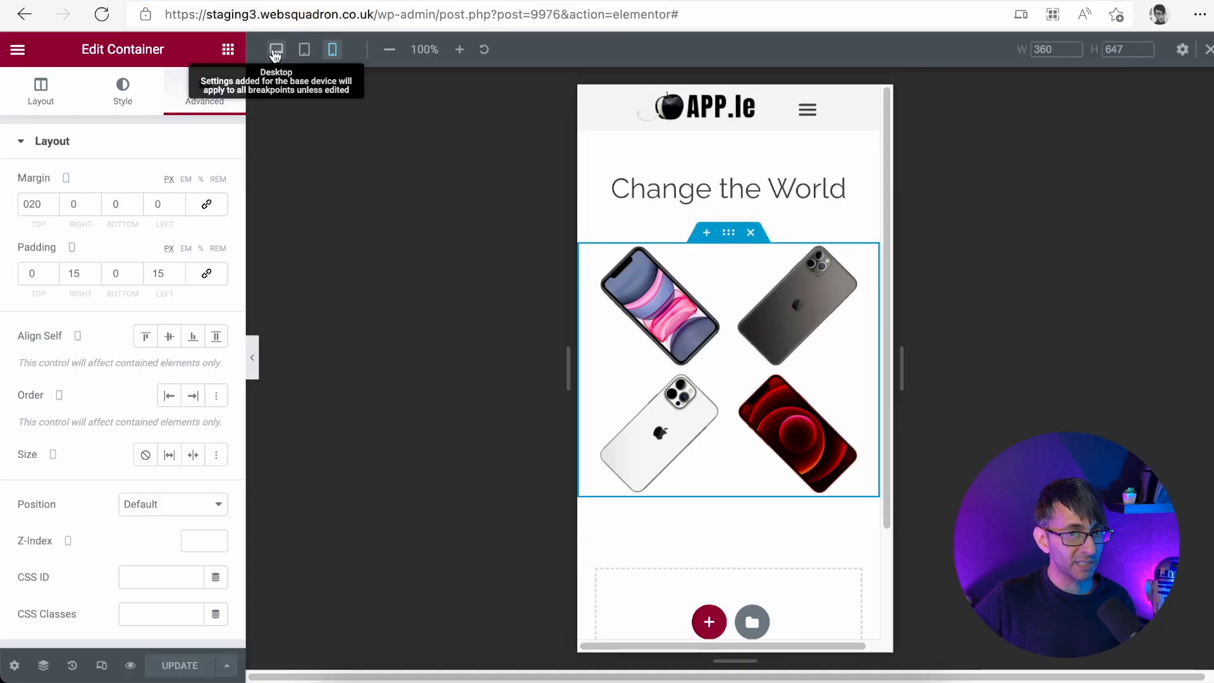
# Return to the Elementor editor's desktop layout and add a single-column container below the phone images
pyautogui.click(276, 50)
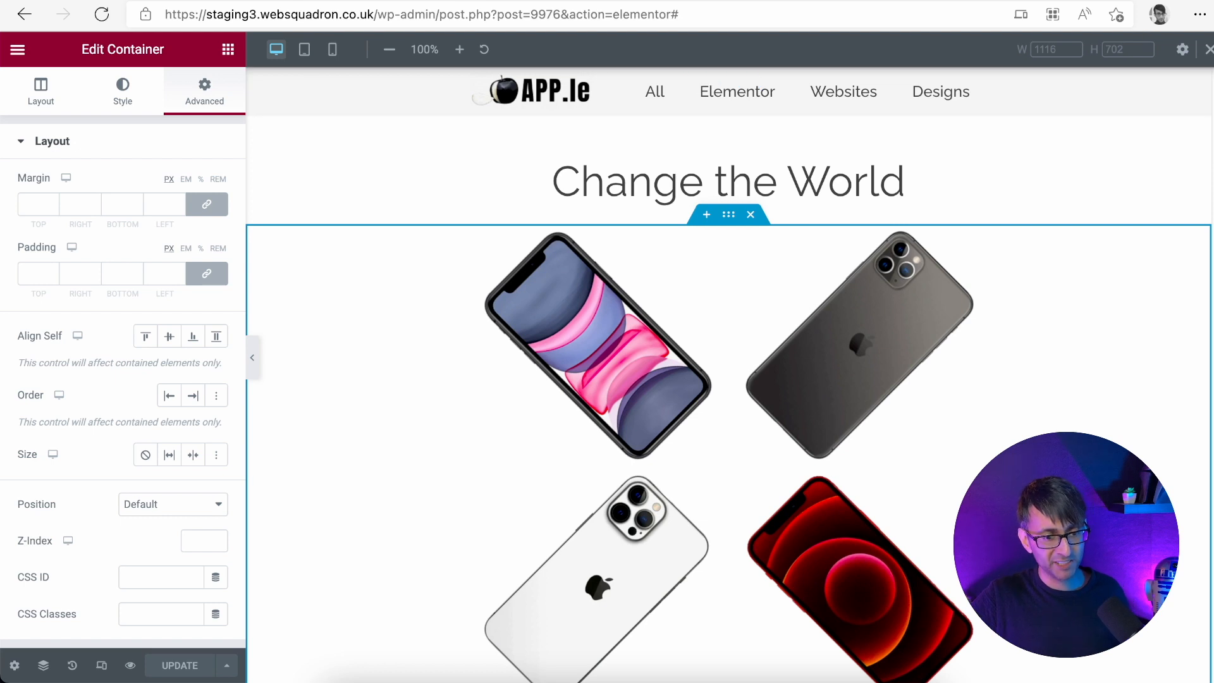
pyautogui.scroll(-5, 1210, 343)
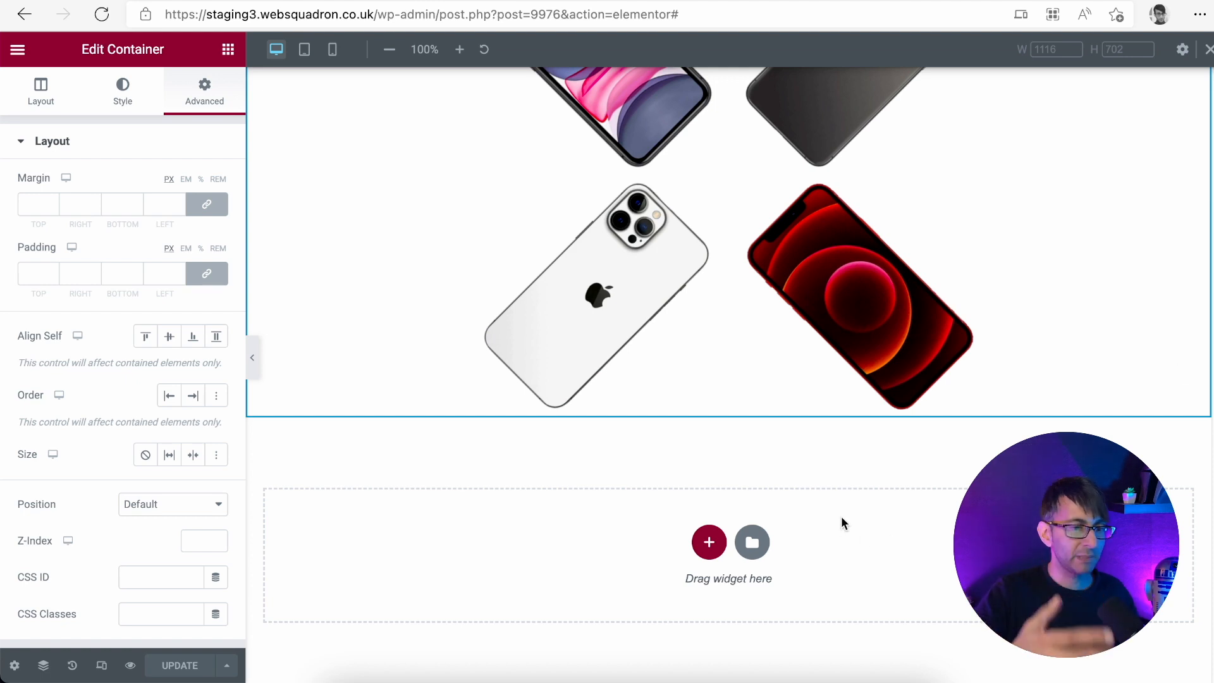
pyautogui.click(710, 554)
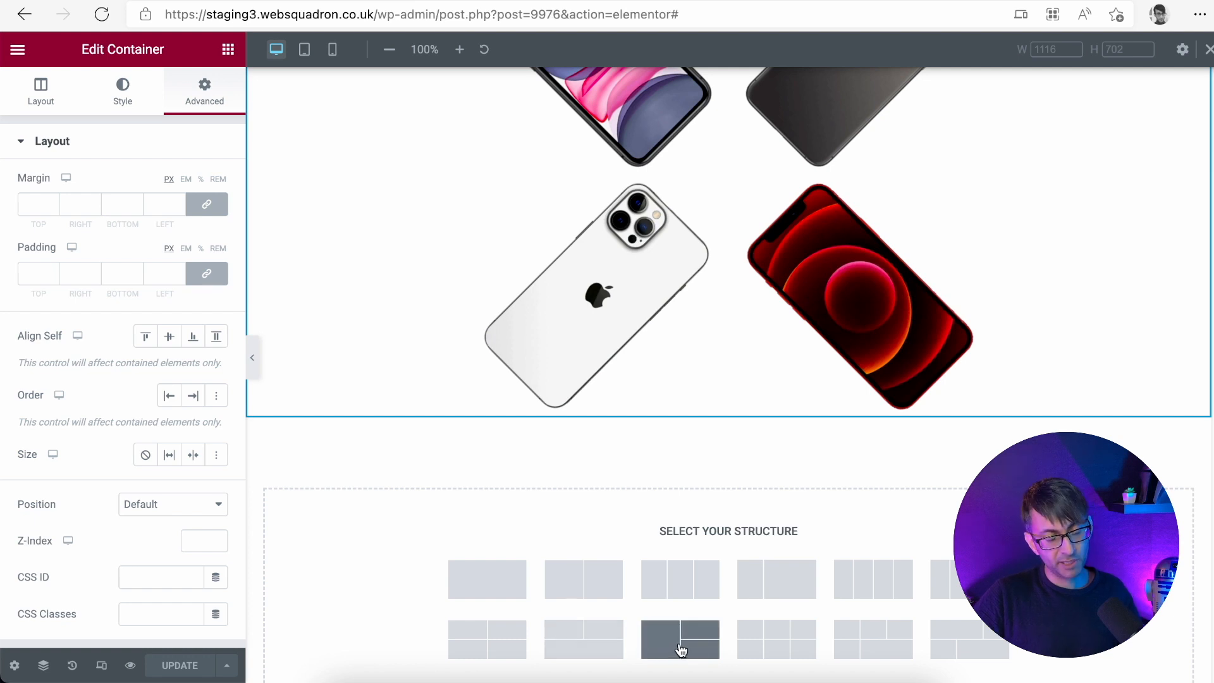
pyautogui.click(495, 585)
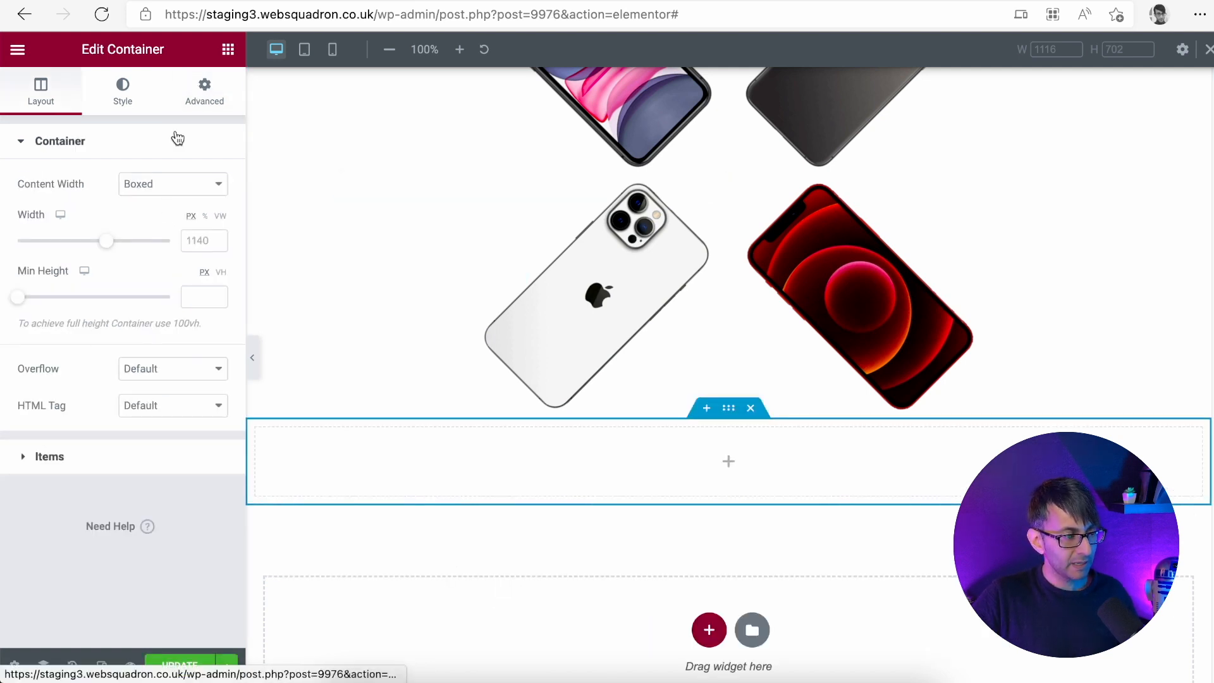
# Unlink the empty container's margin and padding values and set its top margin to 60 px
pyautogui.click(205, 96)
pyautogui.click(207, 203)
pyautogui.click(199, 284)
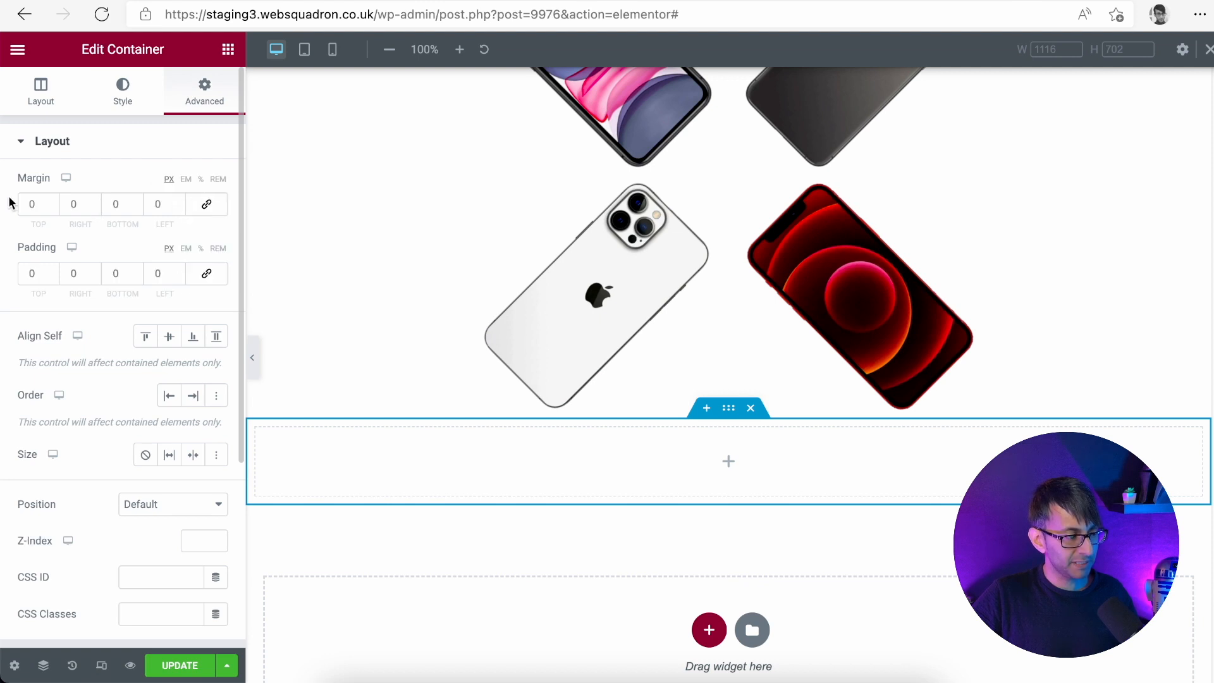
pyautogui.moveTo(44, 207); pyautogui.dragTo(22, 202)
pyautogui.write('60')
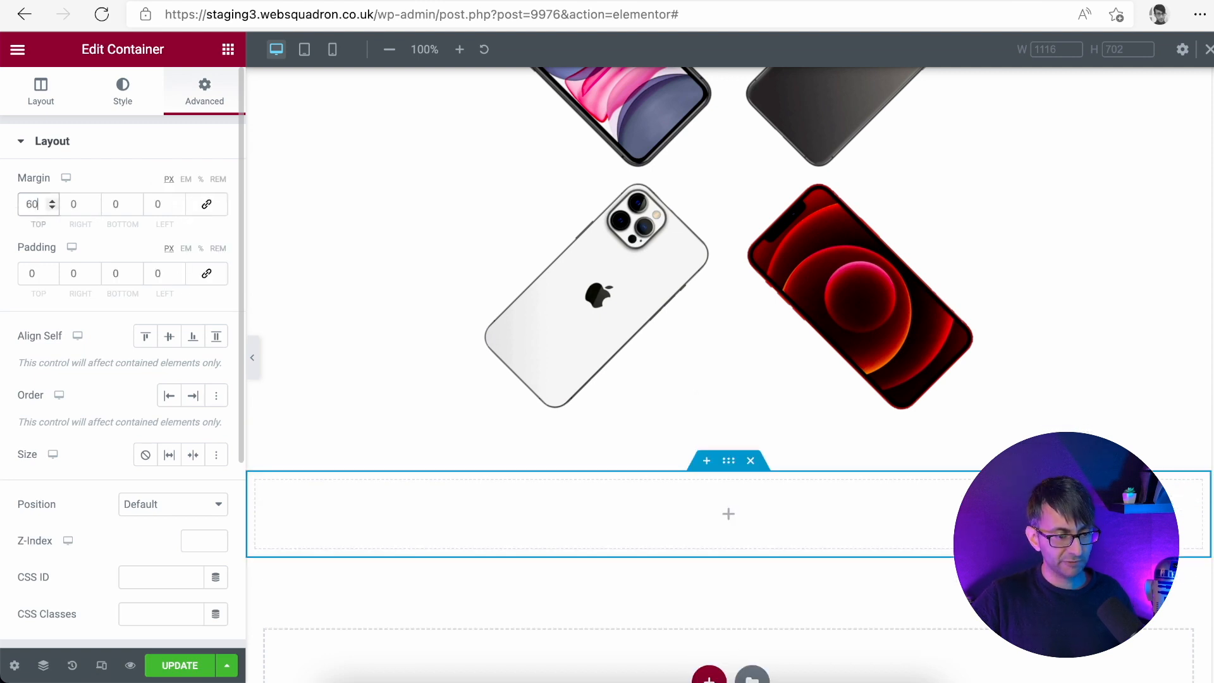
# Set the empty container's content width to Full Width
pyautogui.click(47, 112)
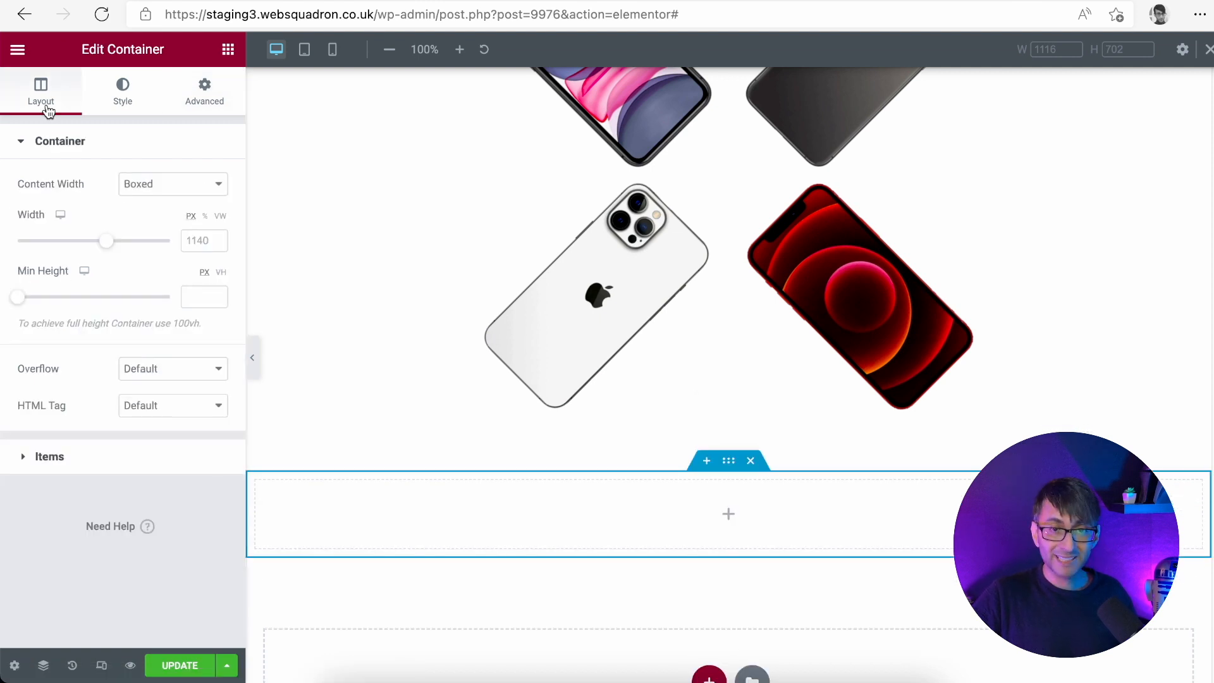
pyautogui.click(171, 188)
pyautogui.click(168, 204)
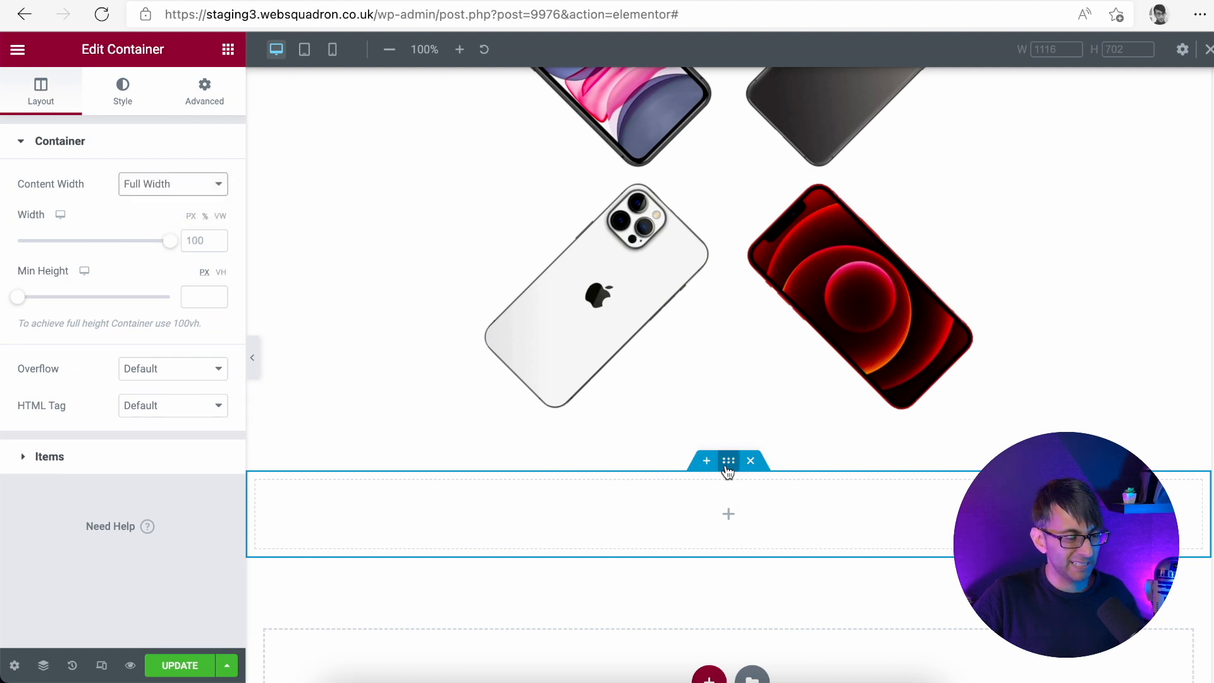
# Give the container a classic background using the desk gadgets image 5-3.webp from the media library
pyautogui.click(108, 111)
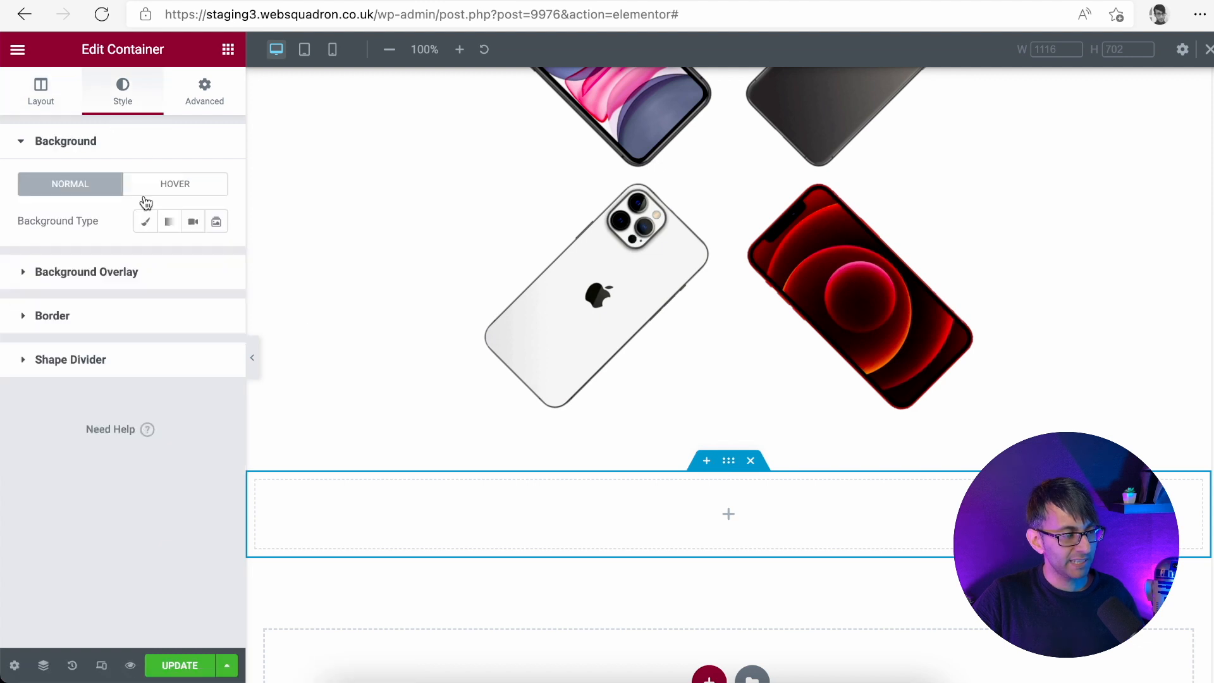
pyautogui.click(145, 221)
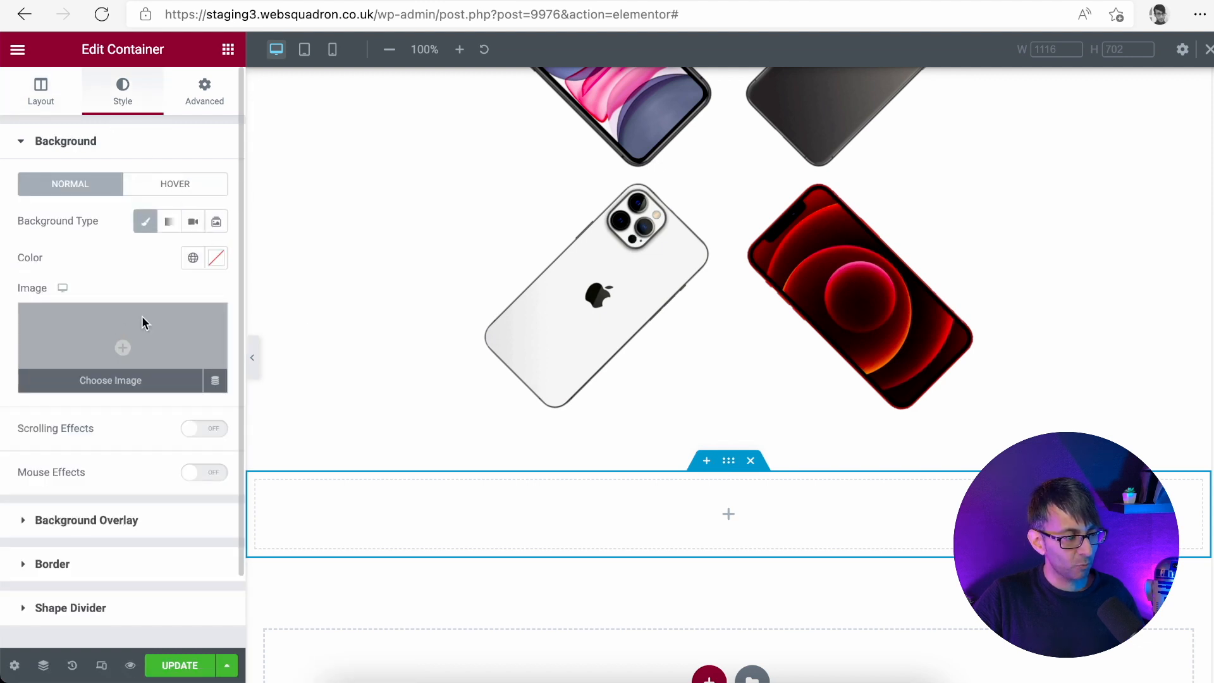
pyautogui.click(144, 322)
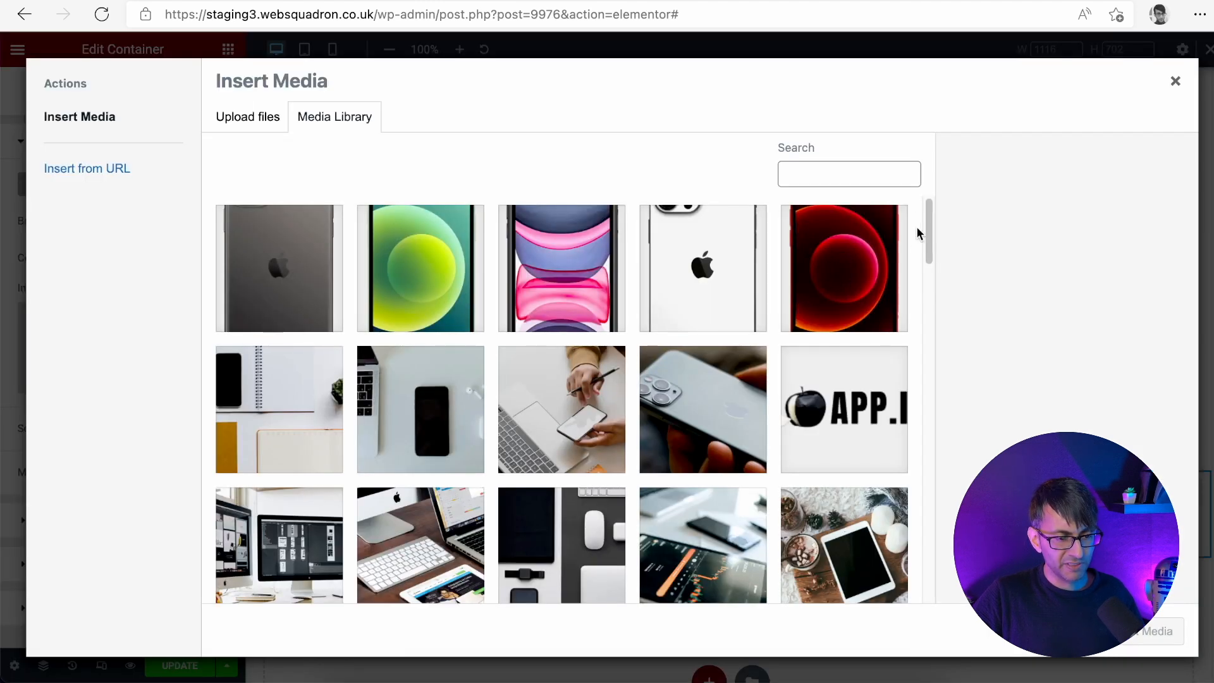
pyautogui.moveTo(929, 225)
pyautogui.mouseDown()
pyautogui.moveTo(933, 251)
pyautogui.moveTo(939, 237)
pyautogui.mouseUp()
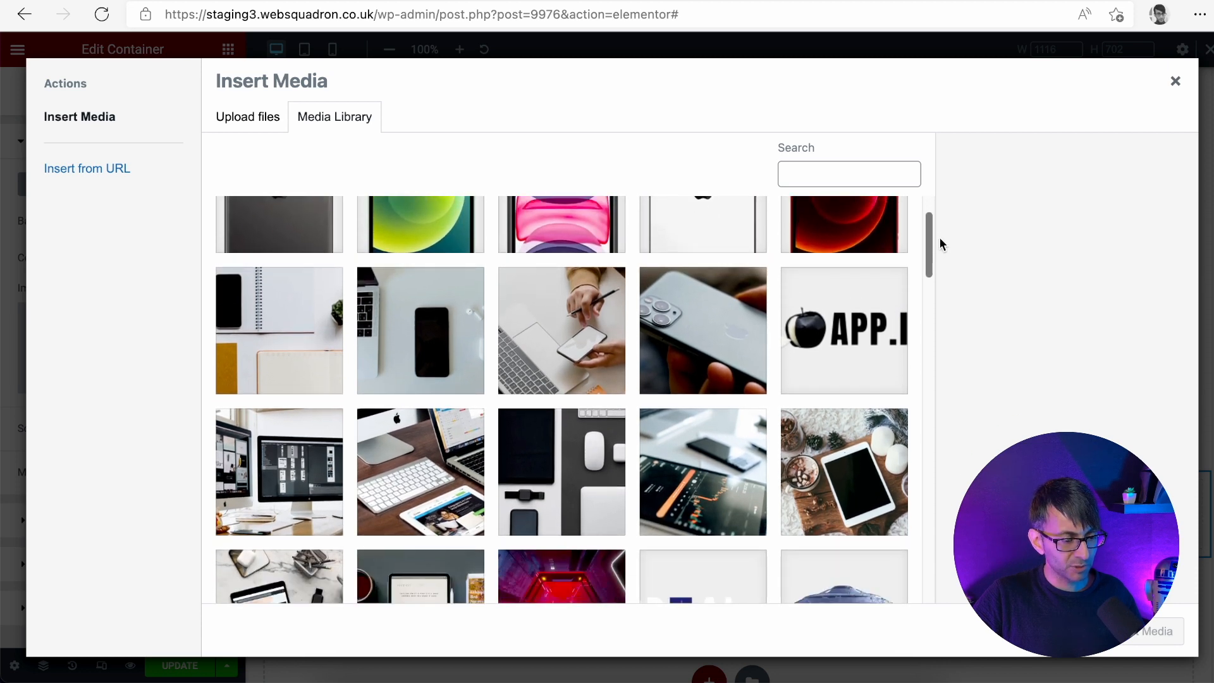
pyautogui.click(564, 468)
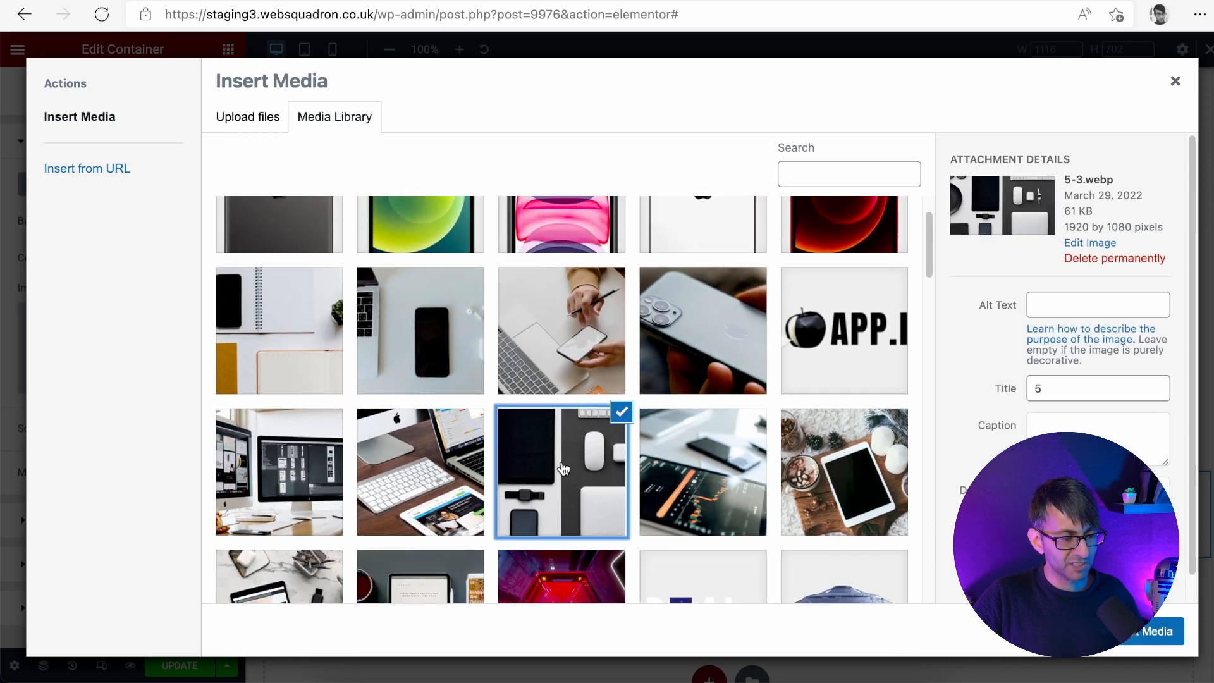
pyautogui.click(1127, 638)
# Set the background image to Center Center position, Fixed attachment, No-repeat and Cover size
pyautogui.click(152, 425)
pyautogui.click(152, 437)
pyautogui.click(152, 462)
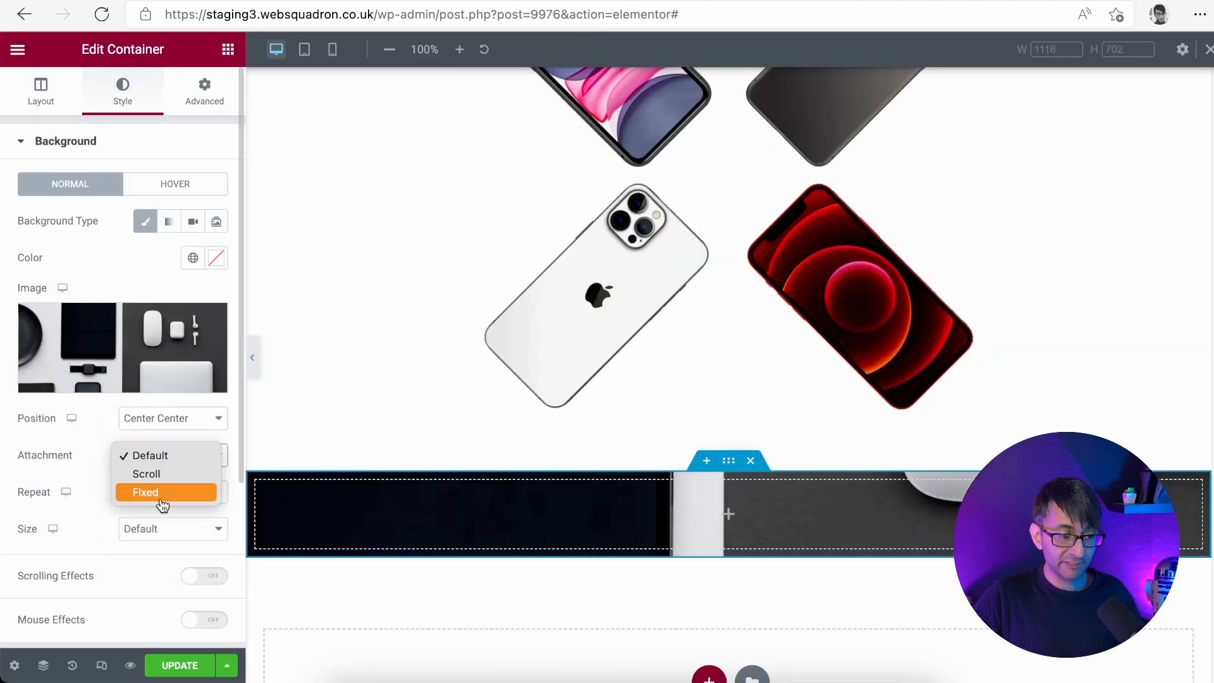
pyautogui.click(161, 494)
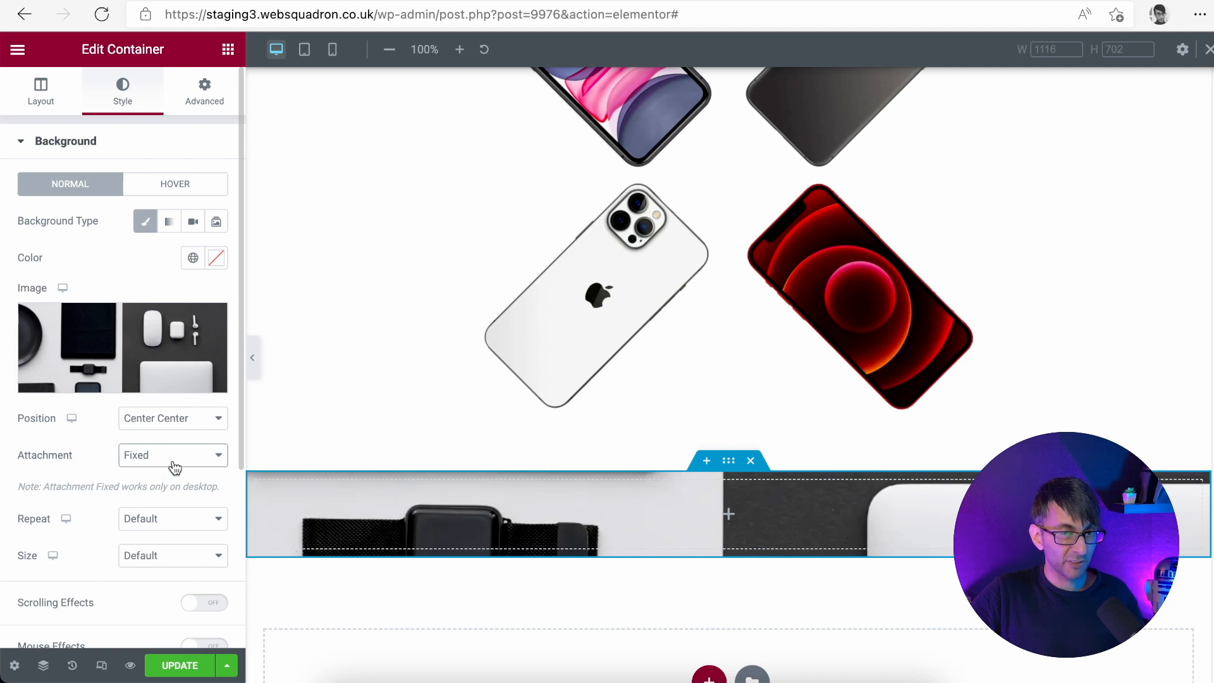
pyautogui.click(167, 516)
pyautogui.click(160, 538)
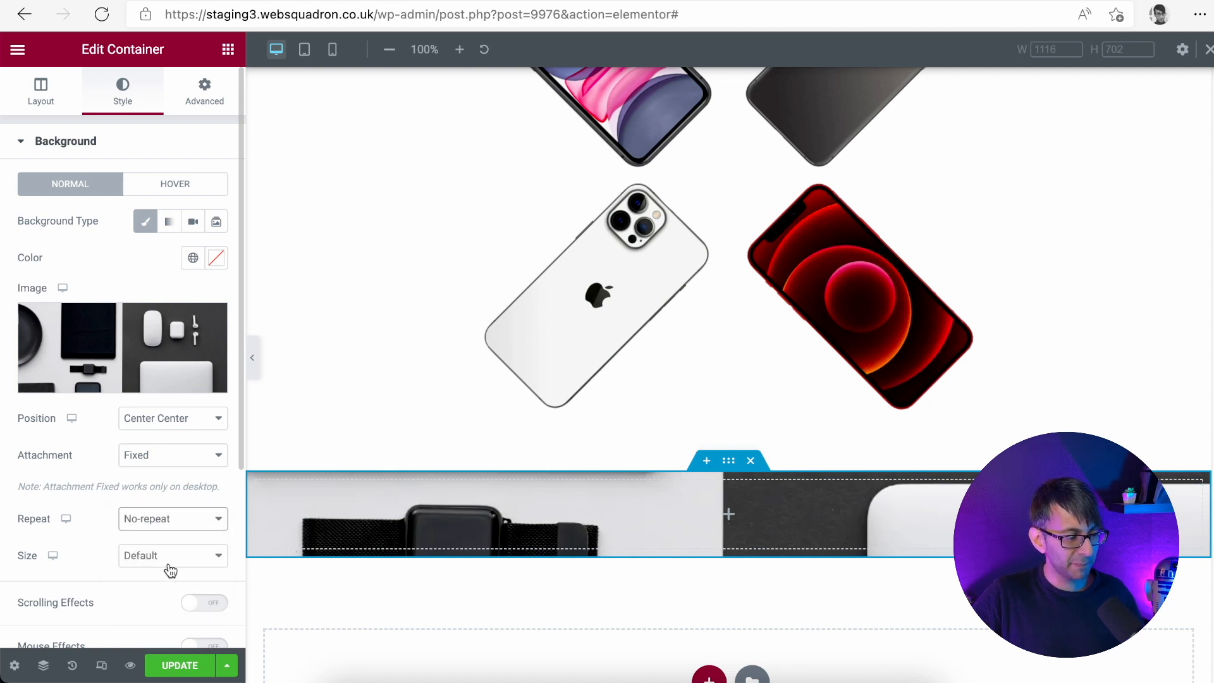
pyautogui.click(167, 558)
pyautogui.click(212, 592)
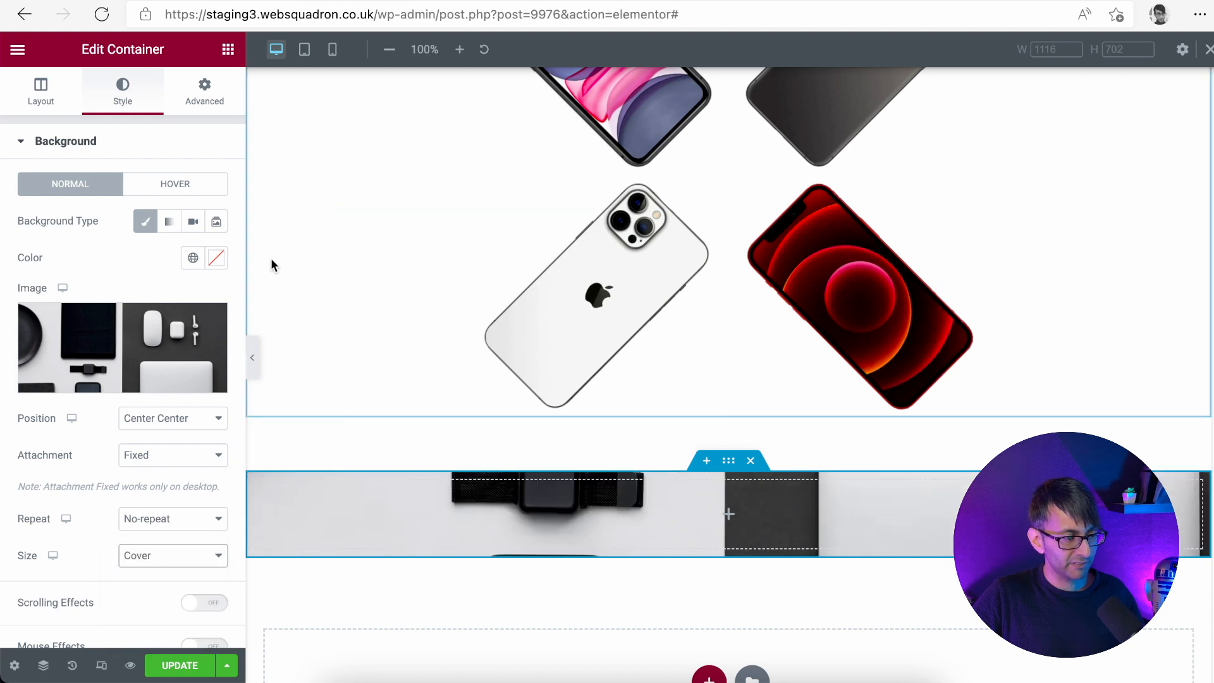
# Set the image container's minimum height to 50 VH
pyautogui.click(40, 95)
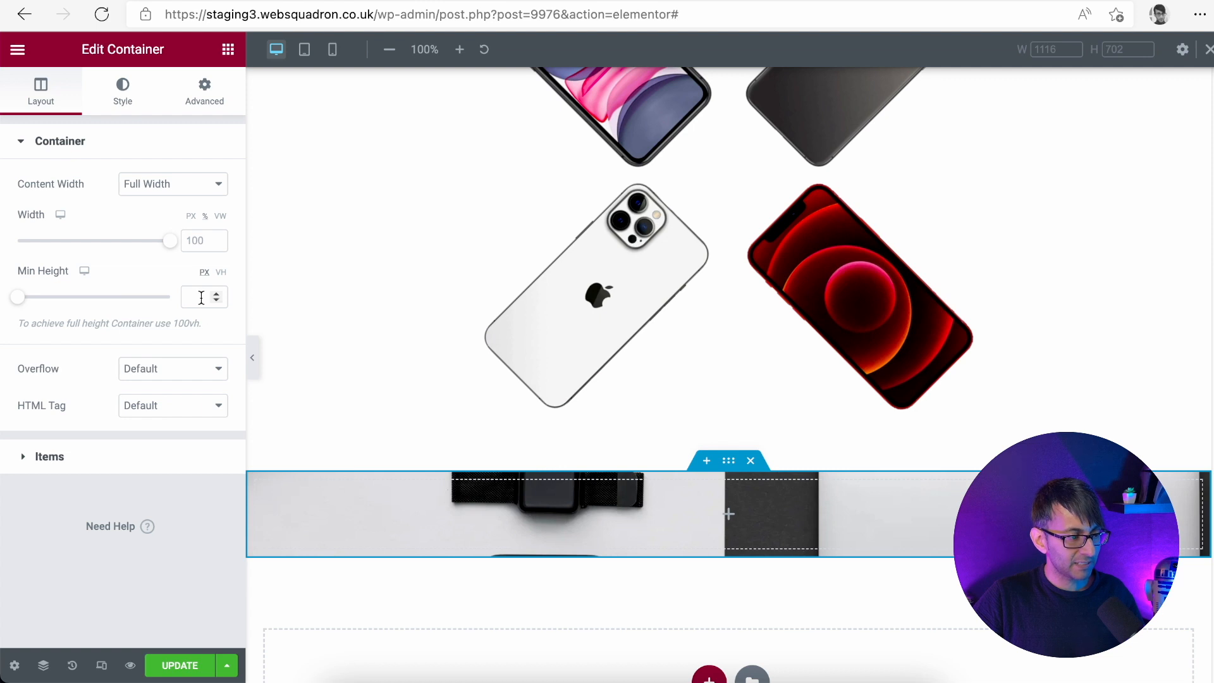
pyautogui.click(221, 273)
pyautogui.click(213, 299)
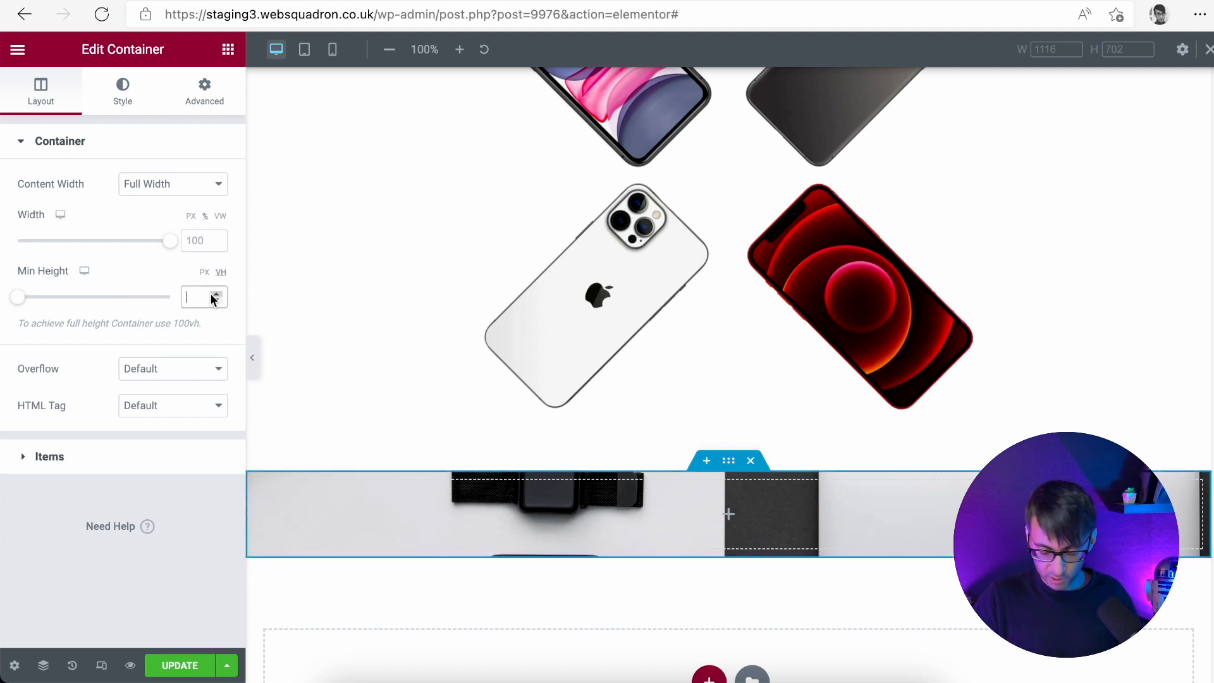
pyautogui.write('50')
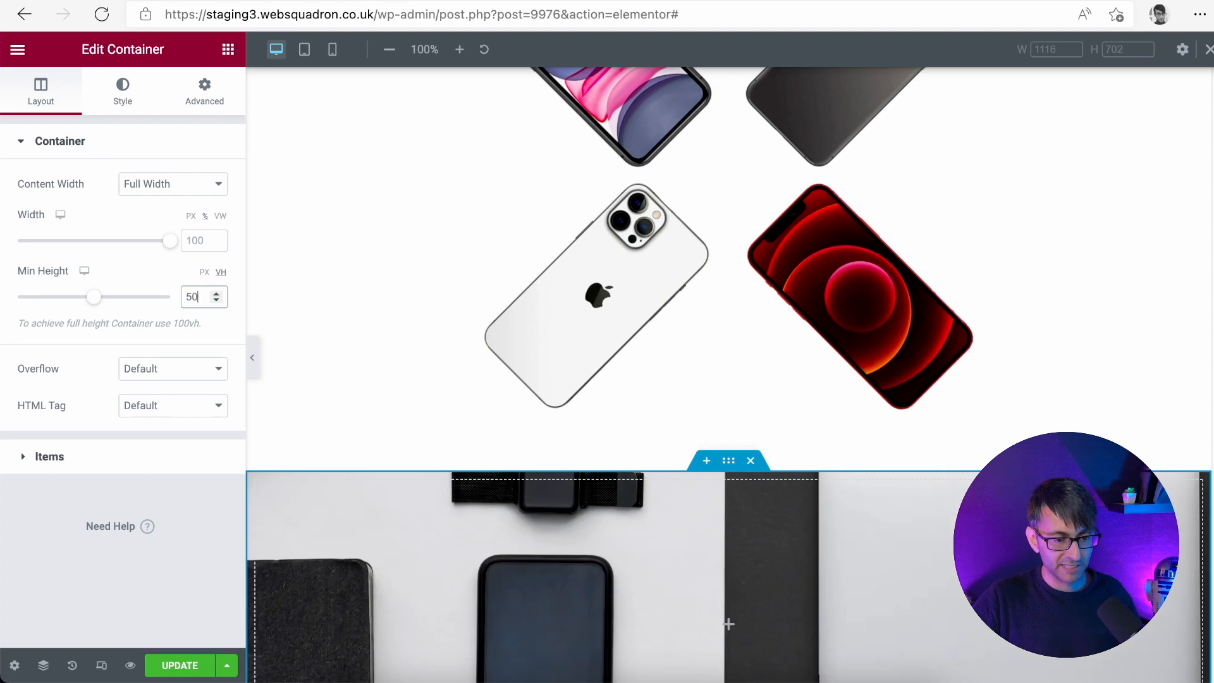
# Examine how the fixed background image behaves as the page moves past the container
pyautogui.scroll(2, 729, 367)
pyautogui.scroll(-8, 729, 366)
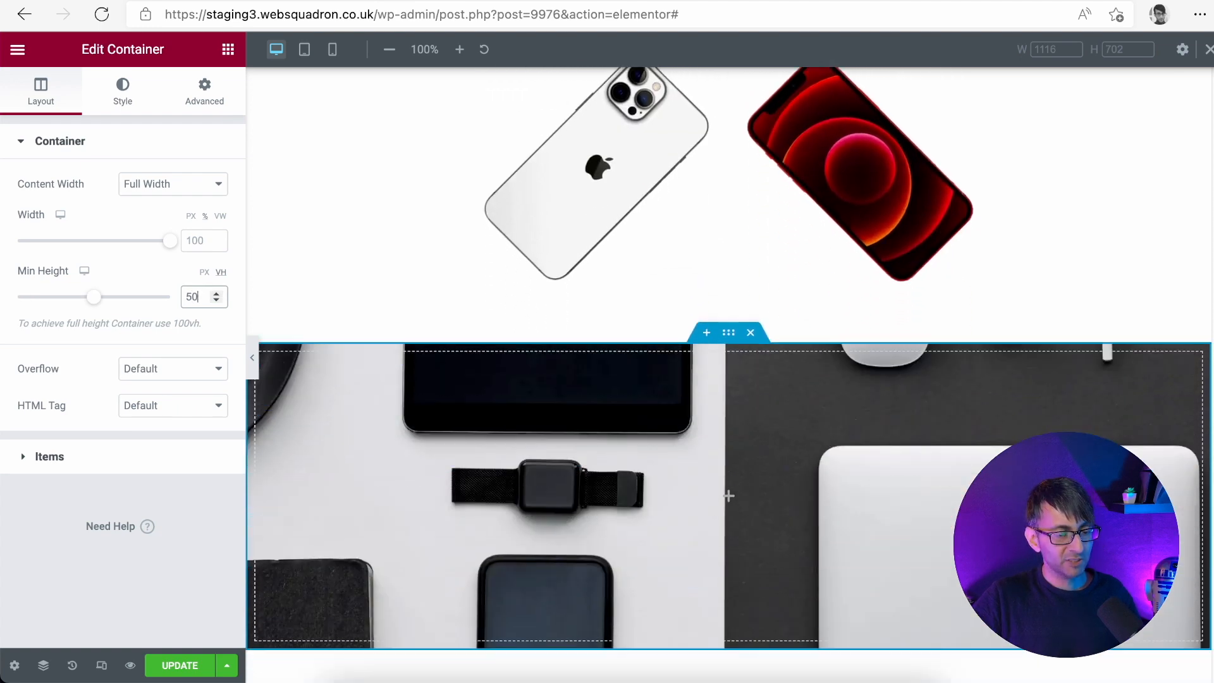
pyautogui.scroll(9, 728, 367)
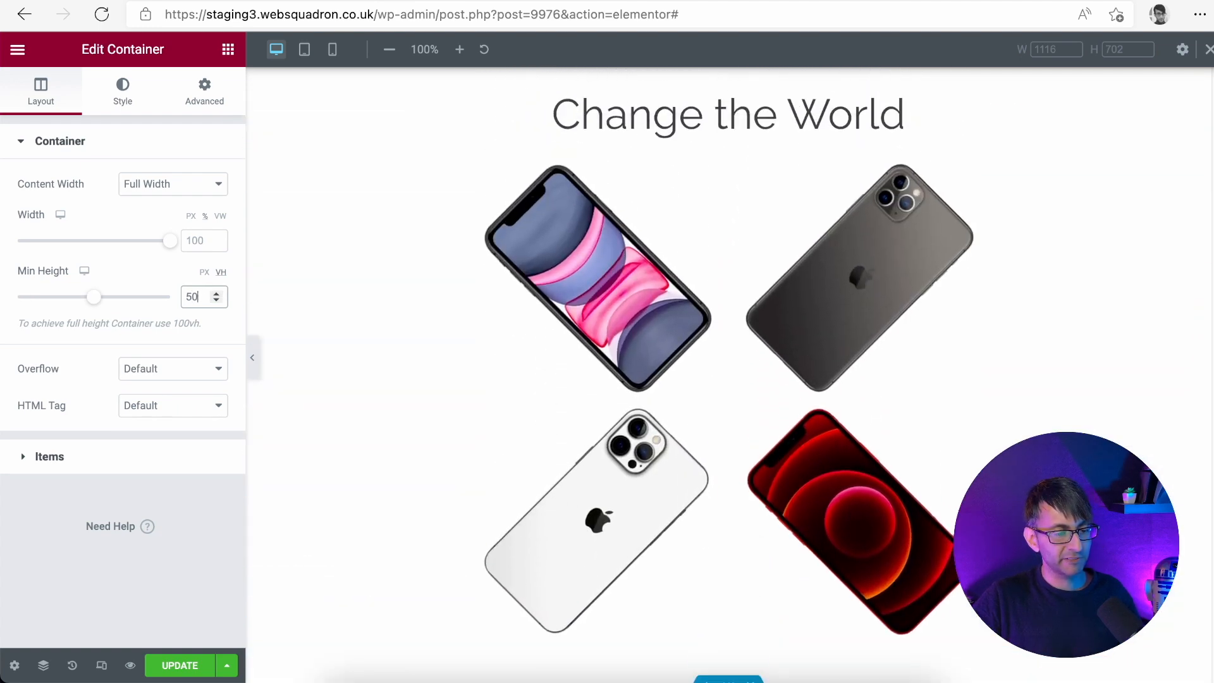
pyautogui.scroll(-7, 729, 367)
pyautogui.scroll(8, 728, 368)
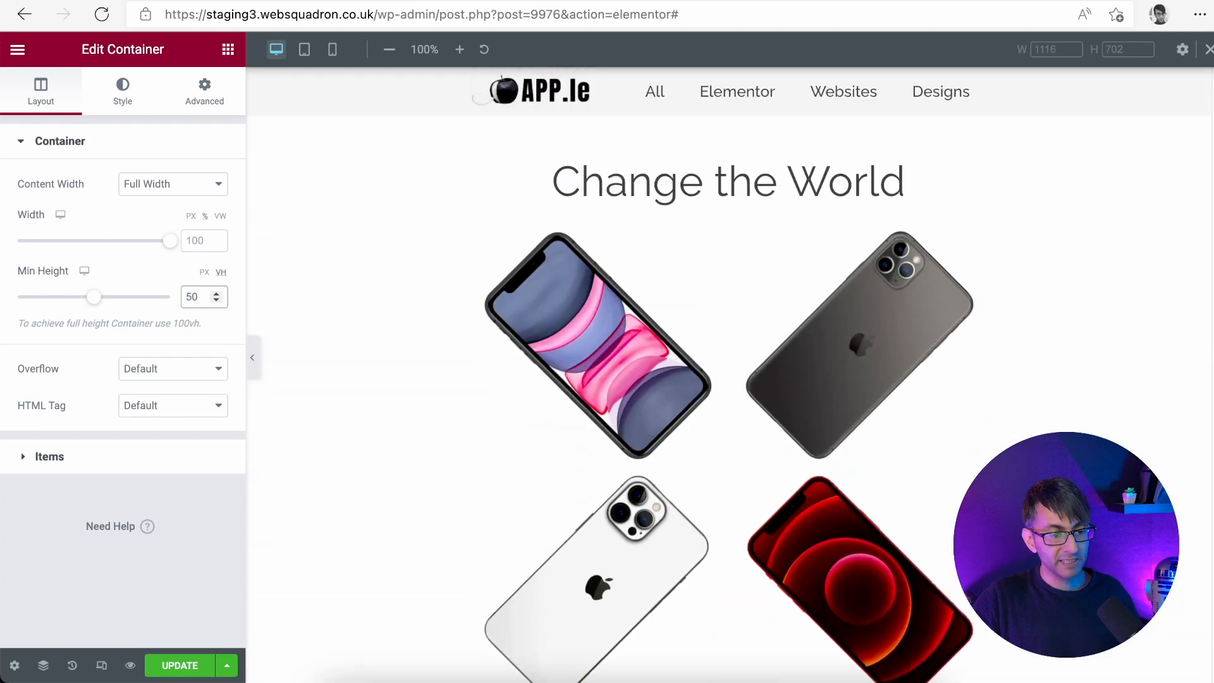
pyautogui.scroll(-8, 729, 368)
pyautogui.scroll(-1, 729, 370)
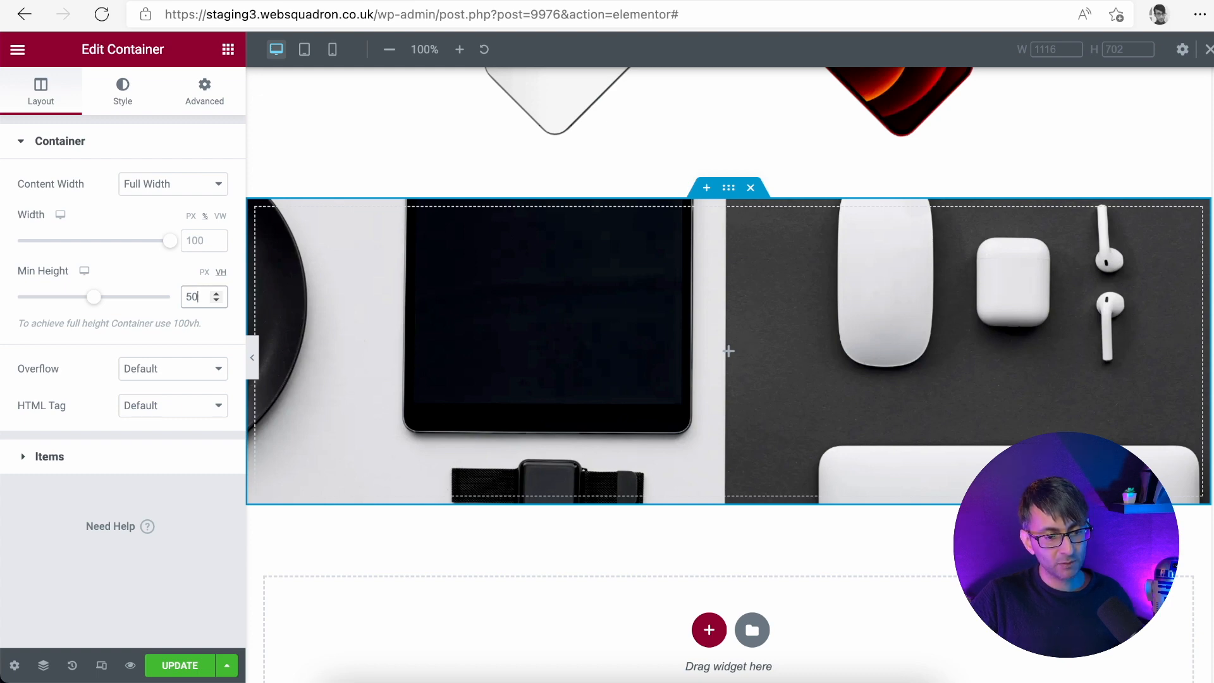
pyautogui.scroll(2, 728, 351)
pyautogui.scroll(-4, 728, 351)
pyautogui.scroll(5, 729, 351)
pyautogui.scroll(-5, 729, 351)
pyautogui.scroll(3, 729, 351)
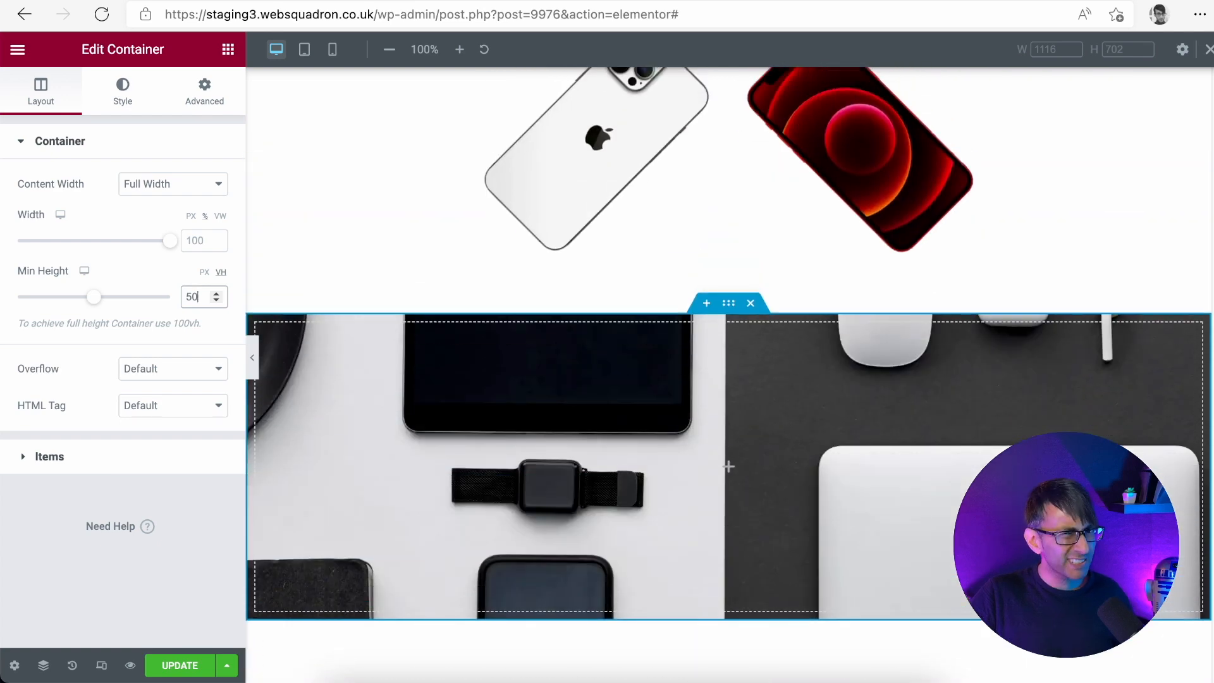
pyautogui.scroll(-2, 361, 142)
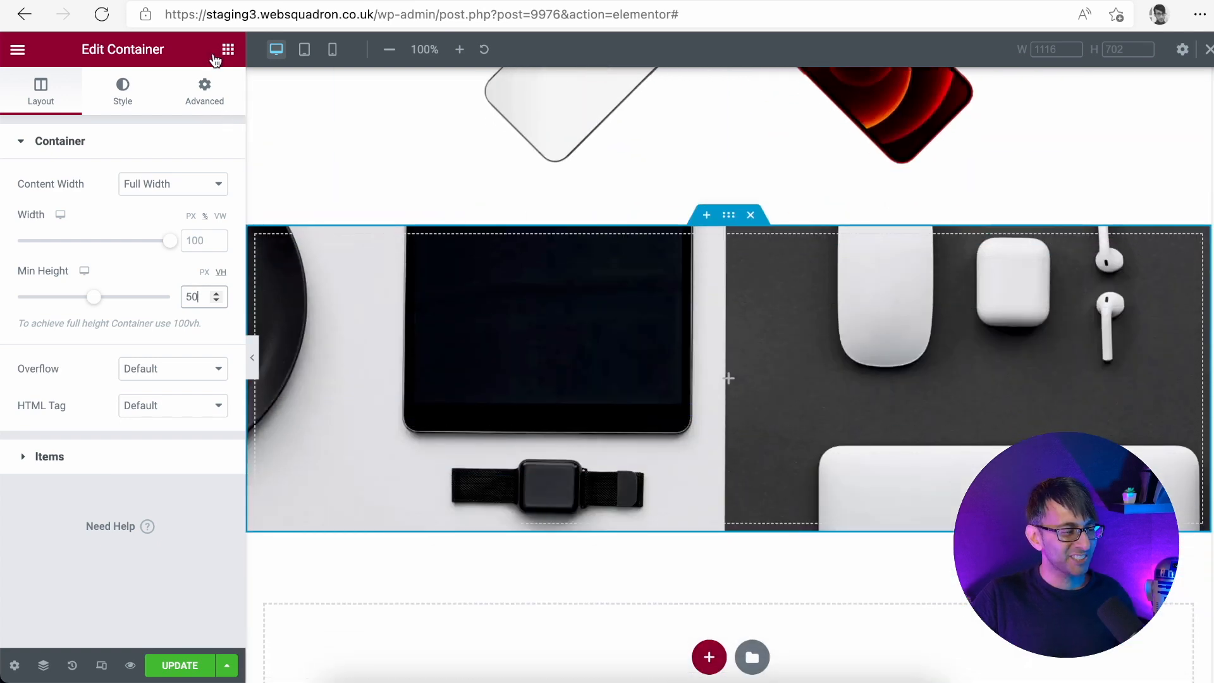
# Add a Heading to the image container and centre it using row direction with centred item alignment and centred content justification
pyautogui.click(228, 50)
pyautogui.moveTo(177, 235); pyautogui.dragTo(739, 400)
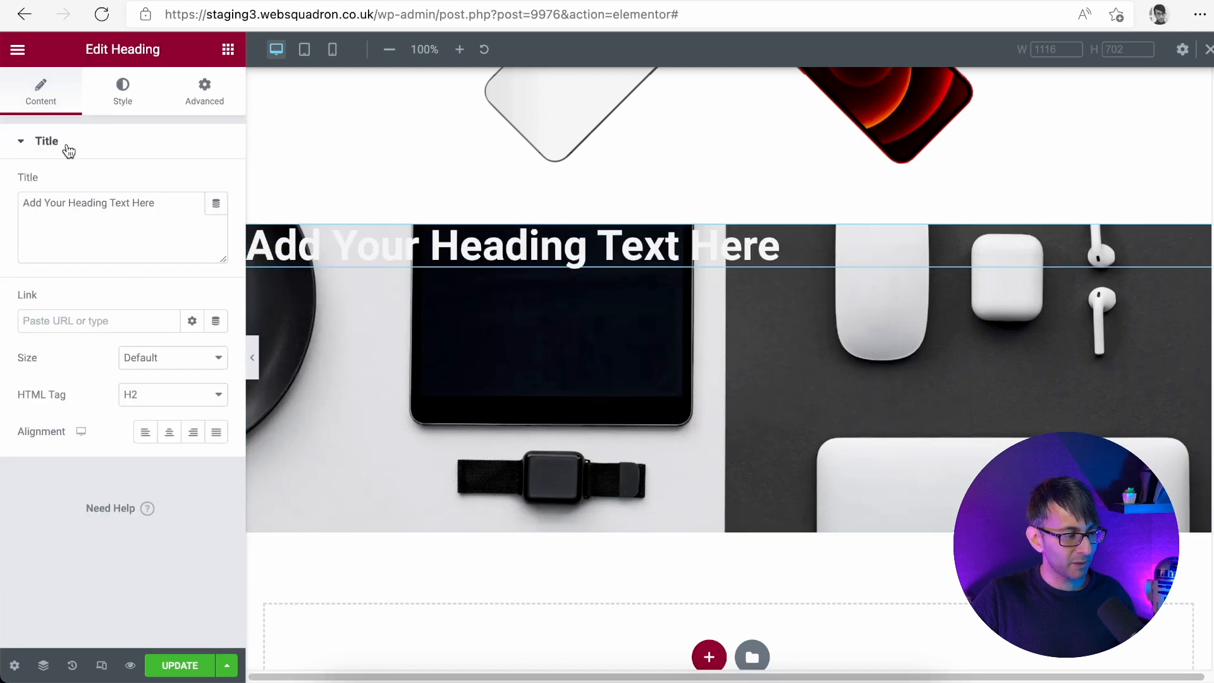
pyautogui.click(729, 217)
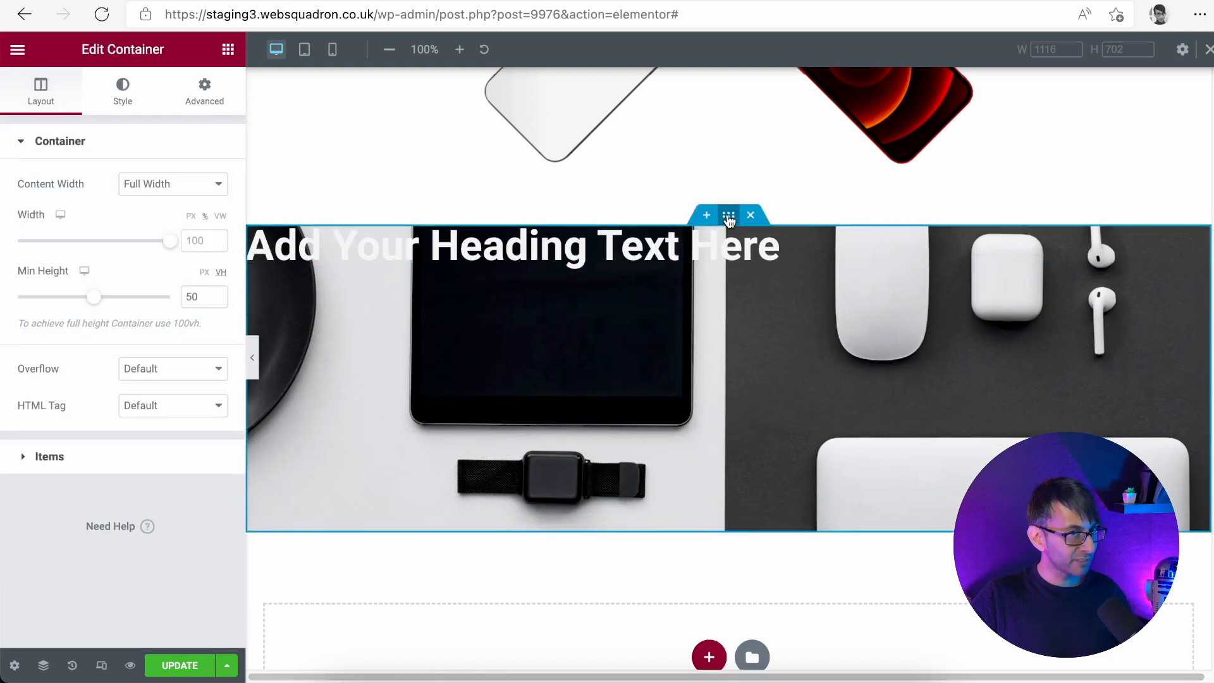
pyautogui.click(142, 466)
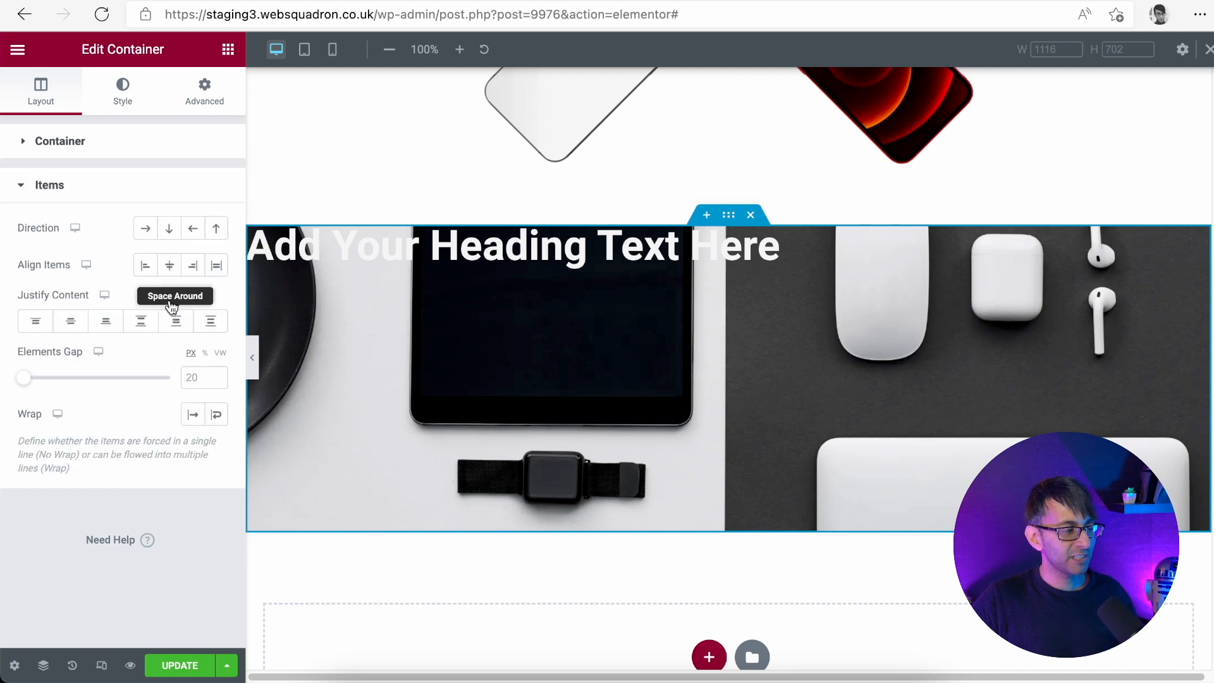
pyautogui.click(152, 234)
pyautogui.click(152, 234)
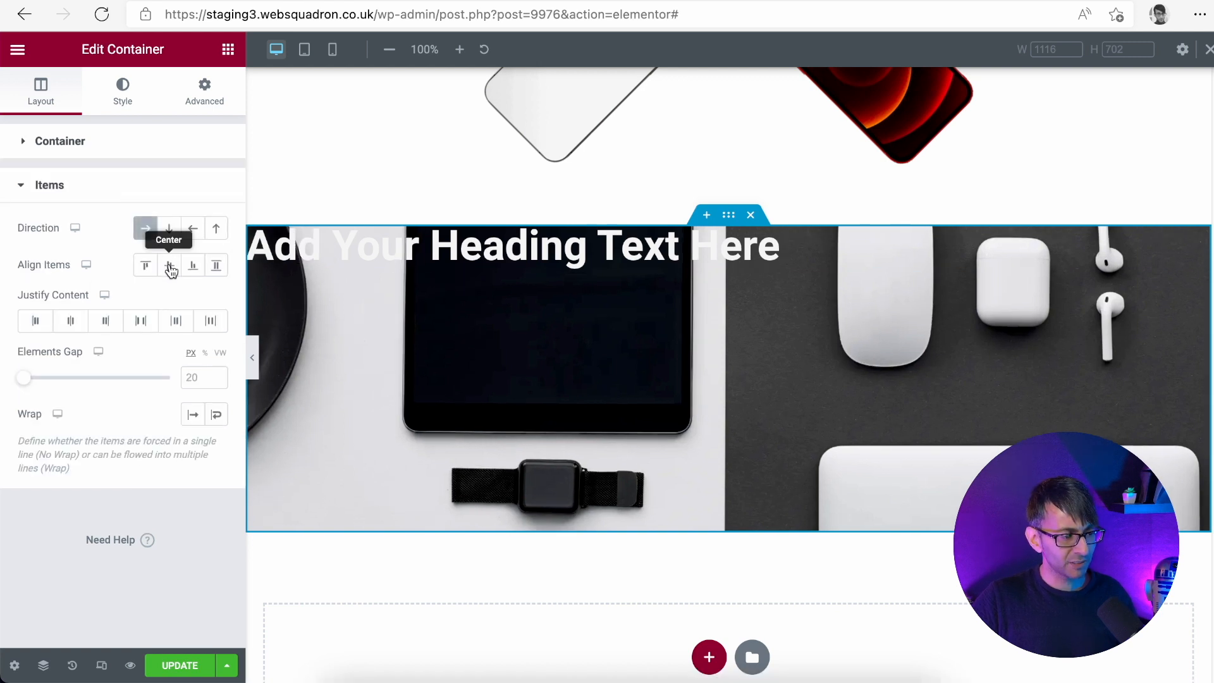
pyautogui.click(169, 265)
pyautogui.click(70, 322)
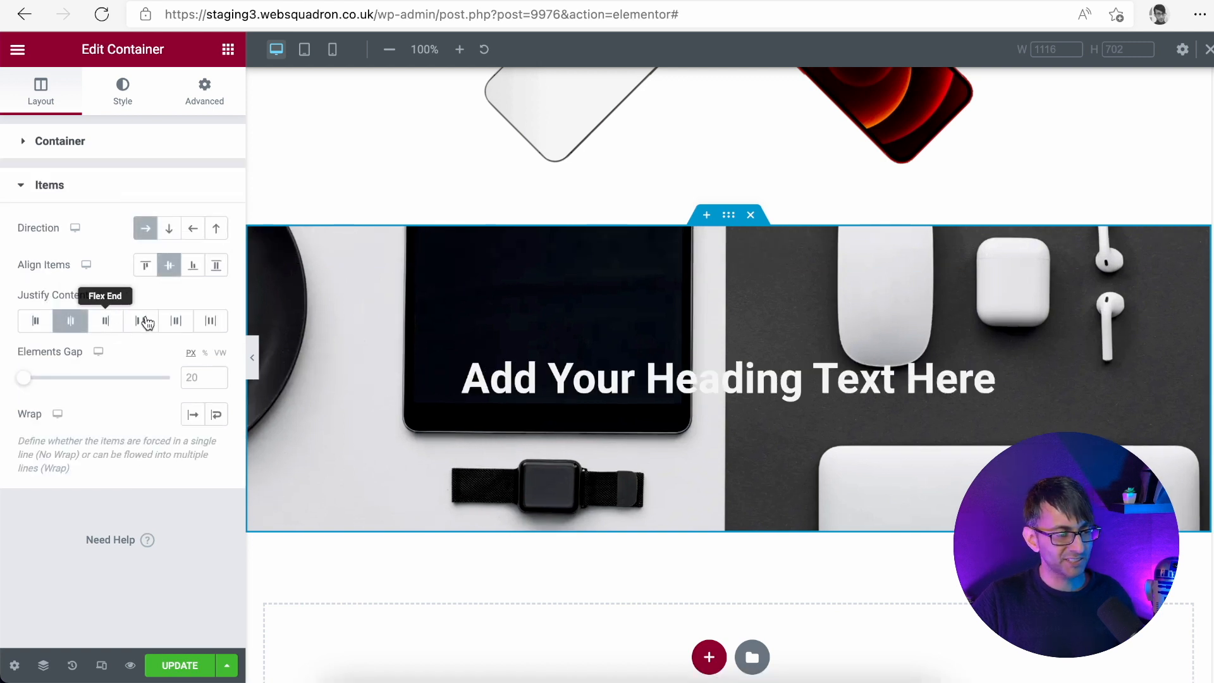
# Change the heading text to FINGERTIP MAGIC and set its text colour to the global colour White
pyautogui.click(126, 94)
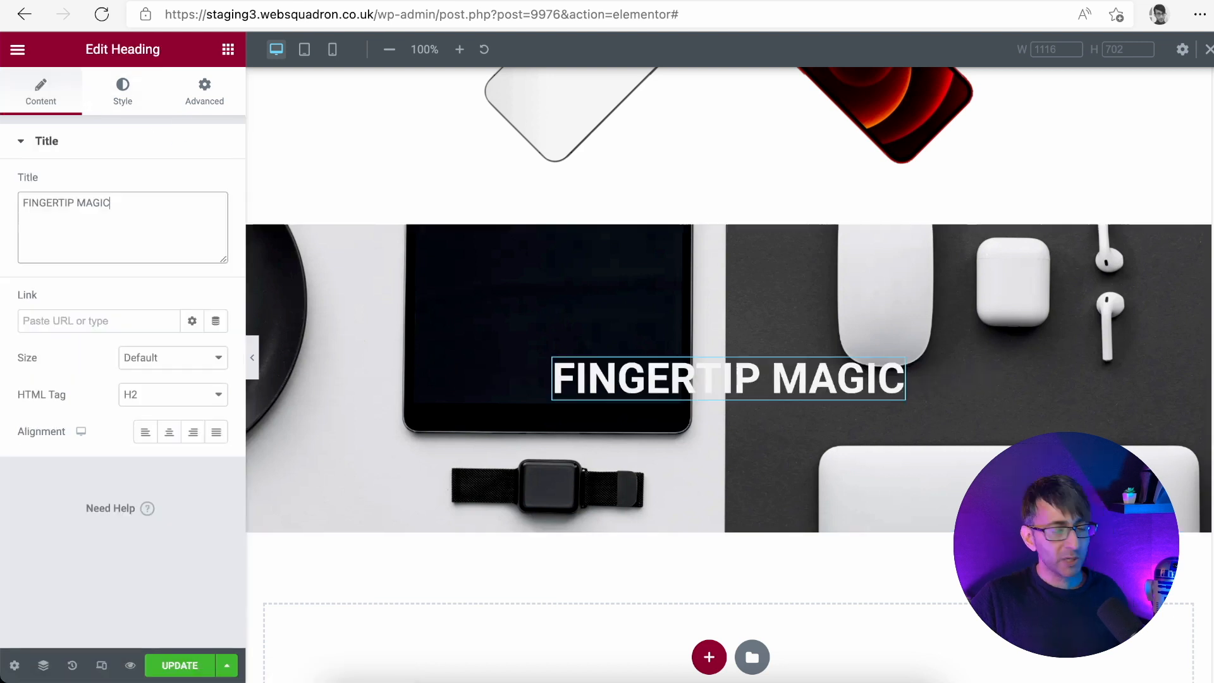
pyautogui.click(127, 101)
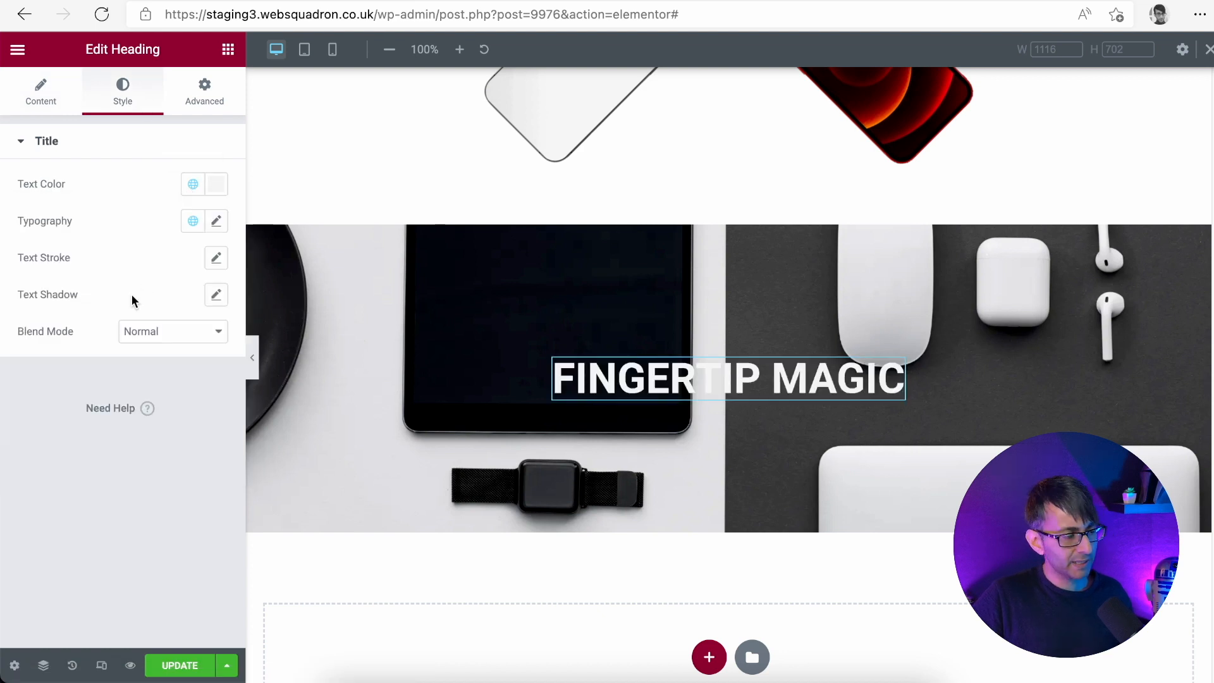
pyautogui.click(191, 195)
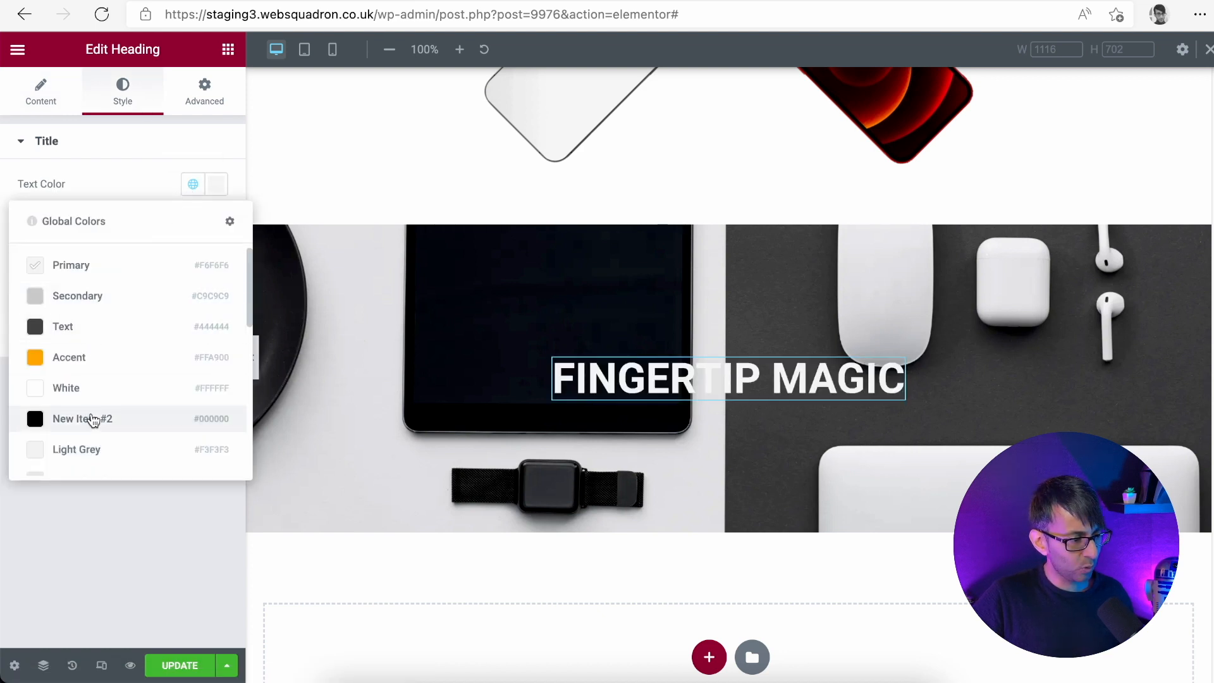
pyautogui.click(96, 392)
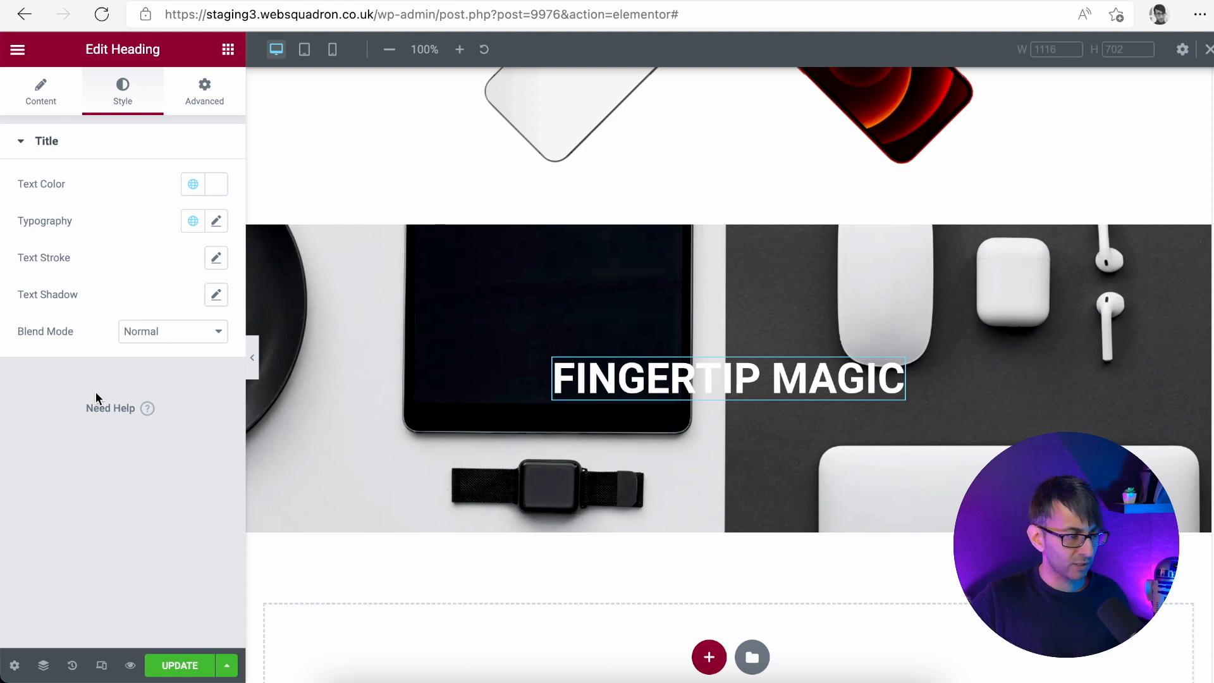
# Change the FINGERTIP MAGIC heading's font family to Raleway
pyautogui.click(215, 222)
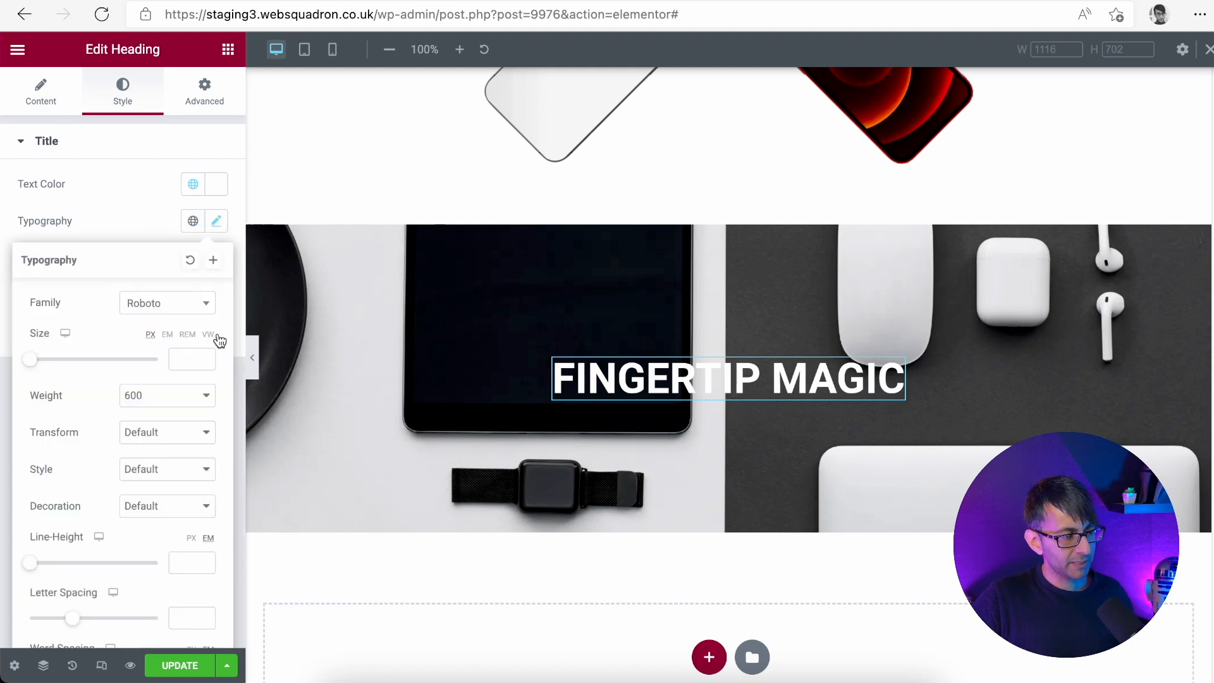
pyautogui.click(200, 304)
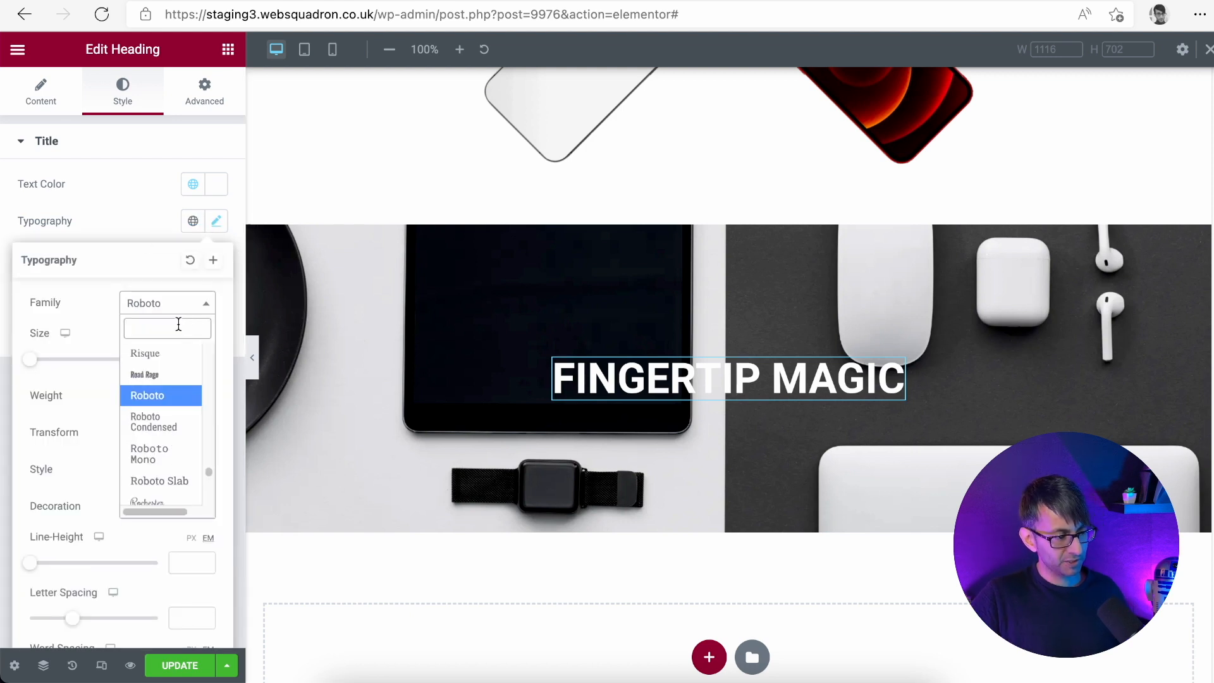
pyautogui.write('ral')
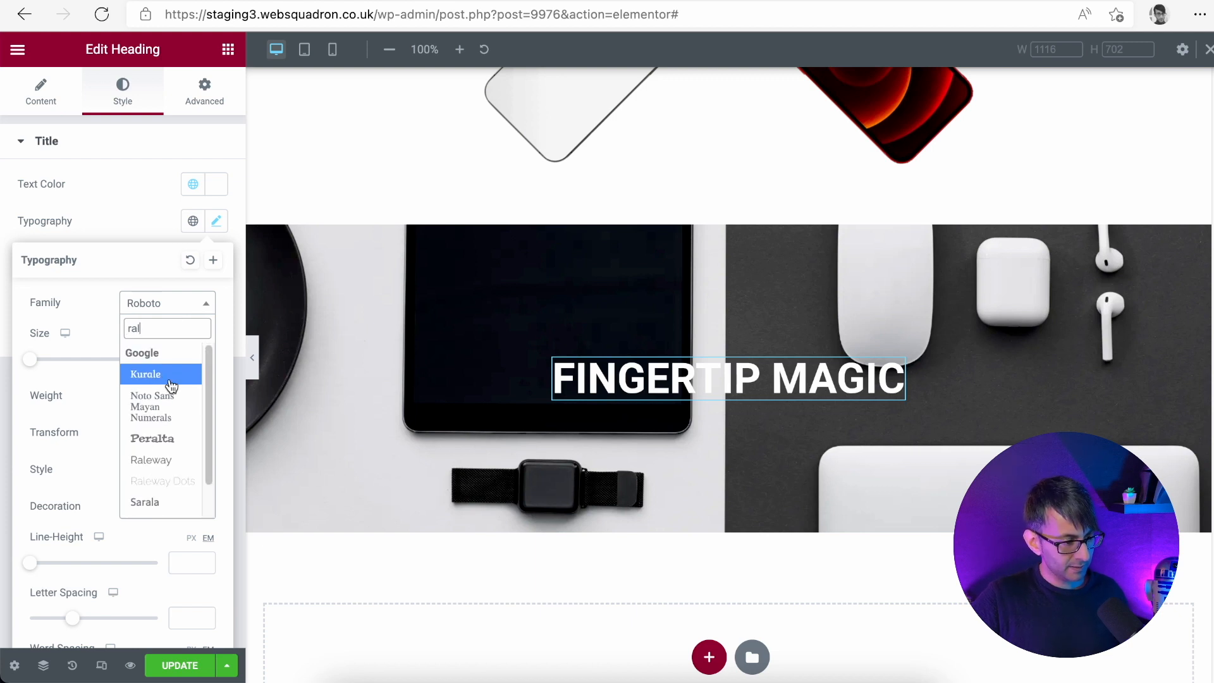
pyautogui.write('e')
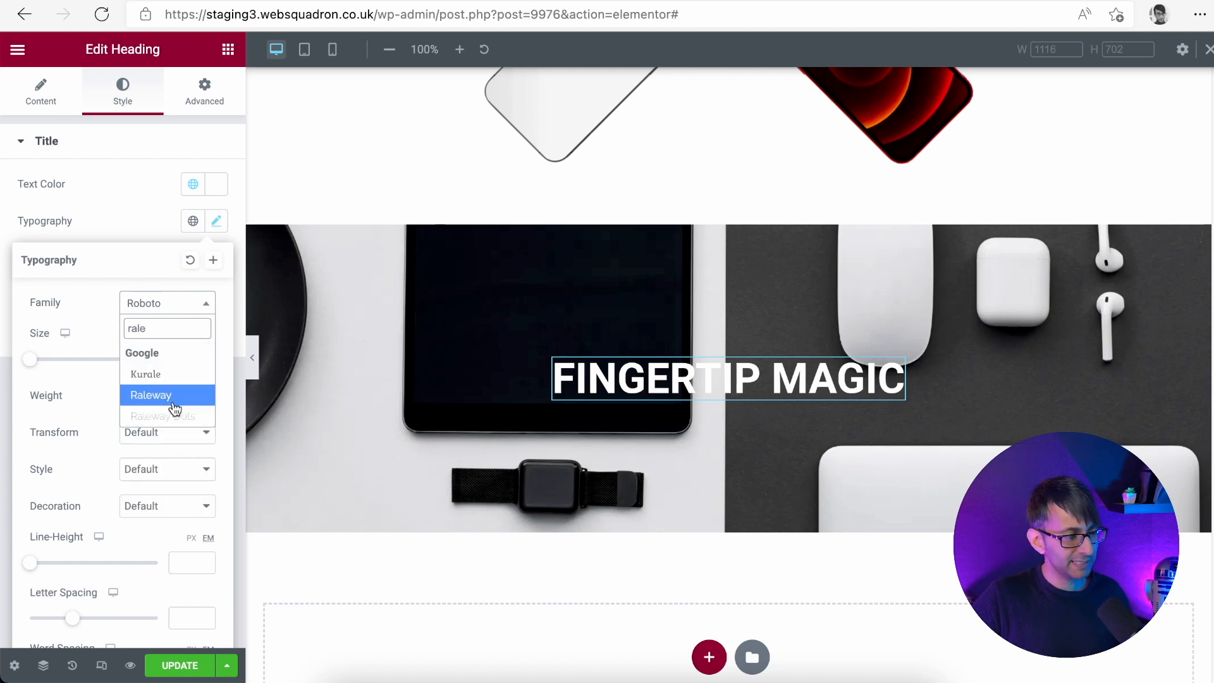
pyautogui.click(179, 396)
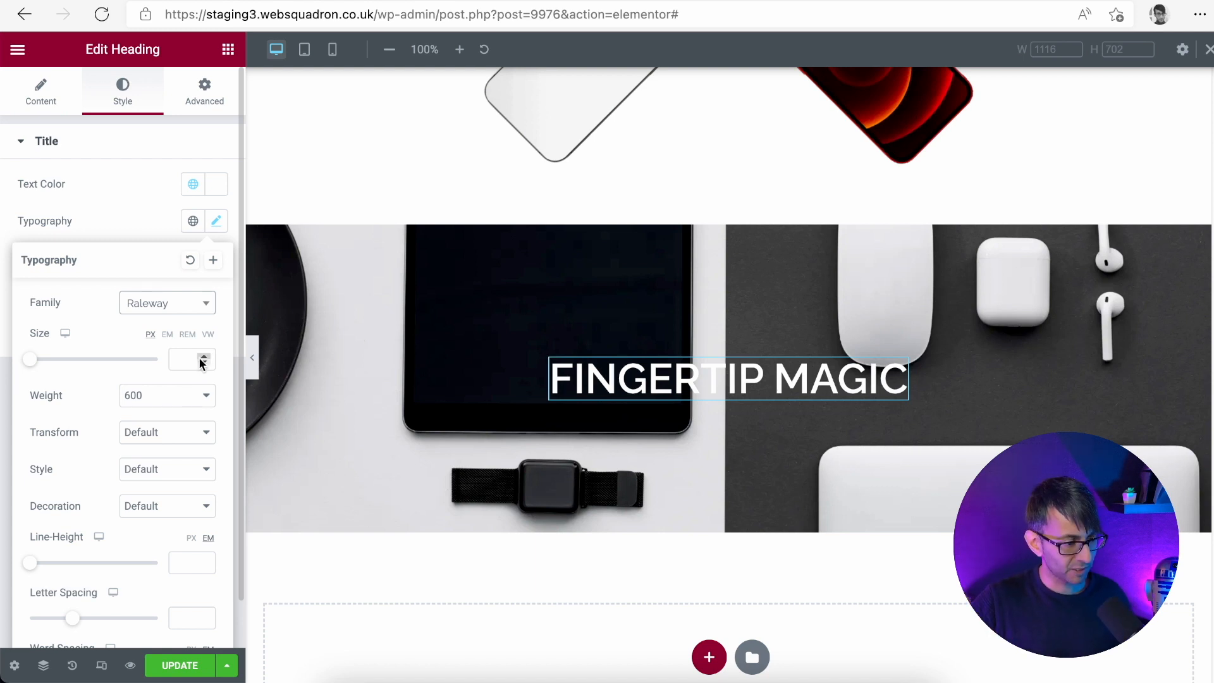
# Set the heading's font size to 5 REM and its font weight to 700
pyautogui.click(187, 334)
pyautogui.write('4')
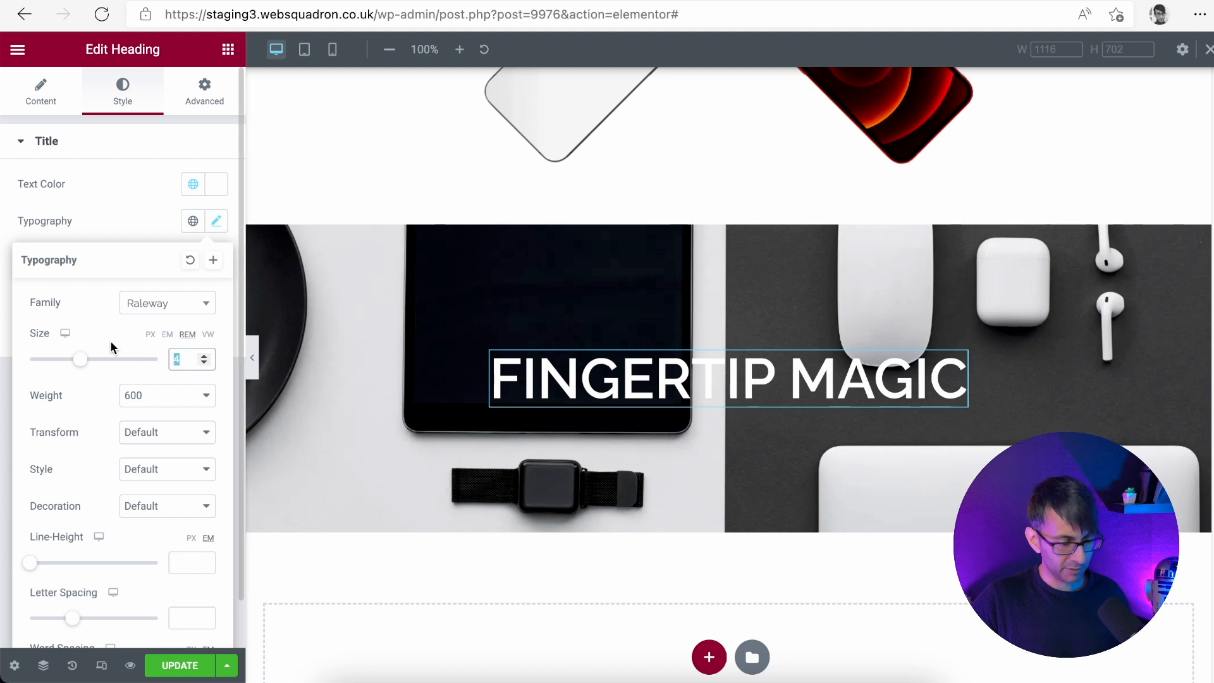
pyautogui.write('5')
pyautogui.click(165, 395)
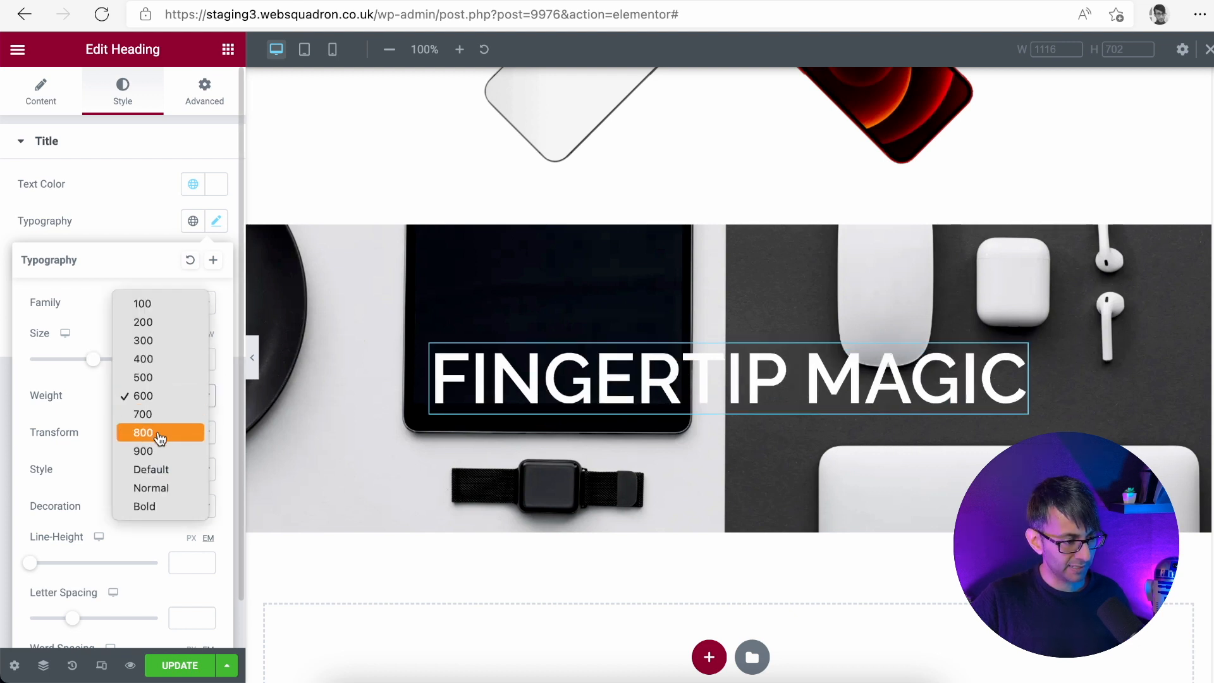
pyautogui.click(171, 451)
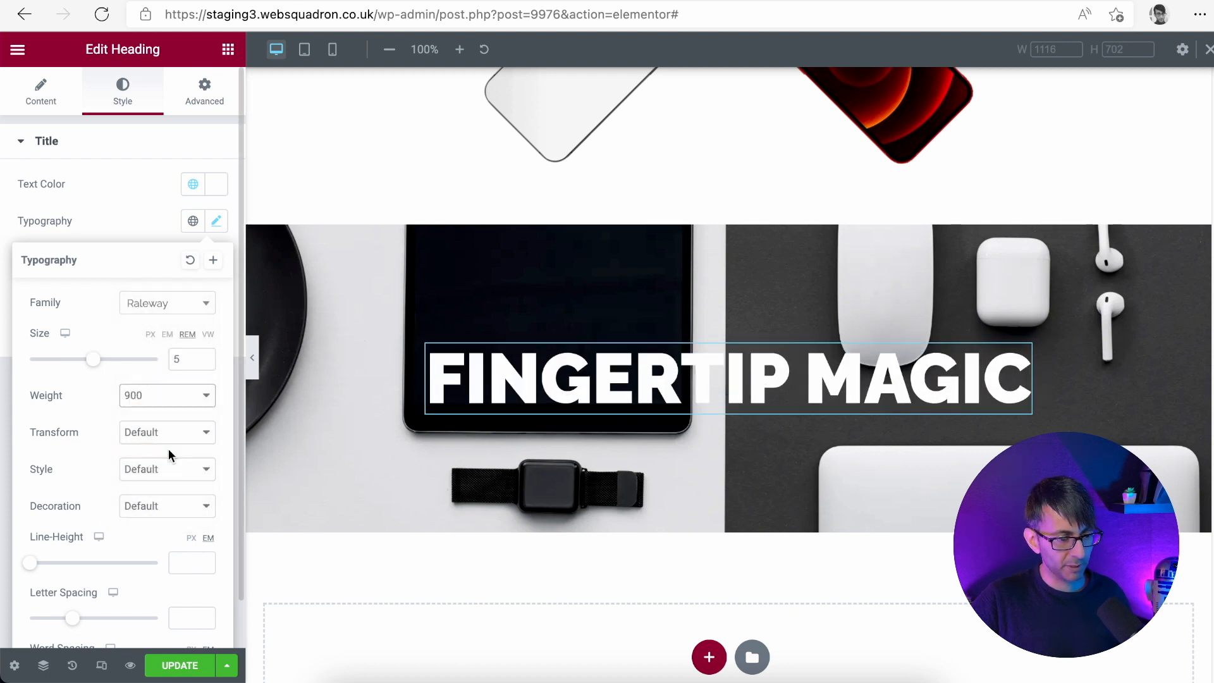
pyautogui.click(165, 396)
pyautogui.click(174, 358)
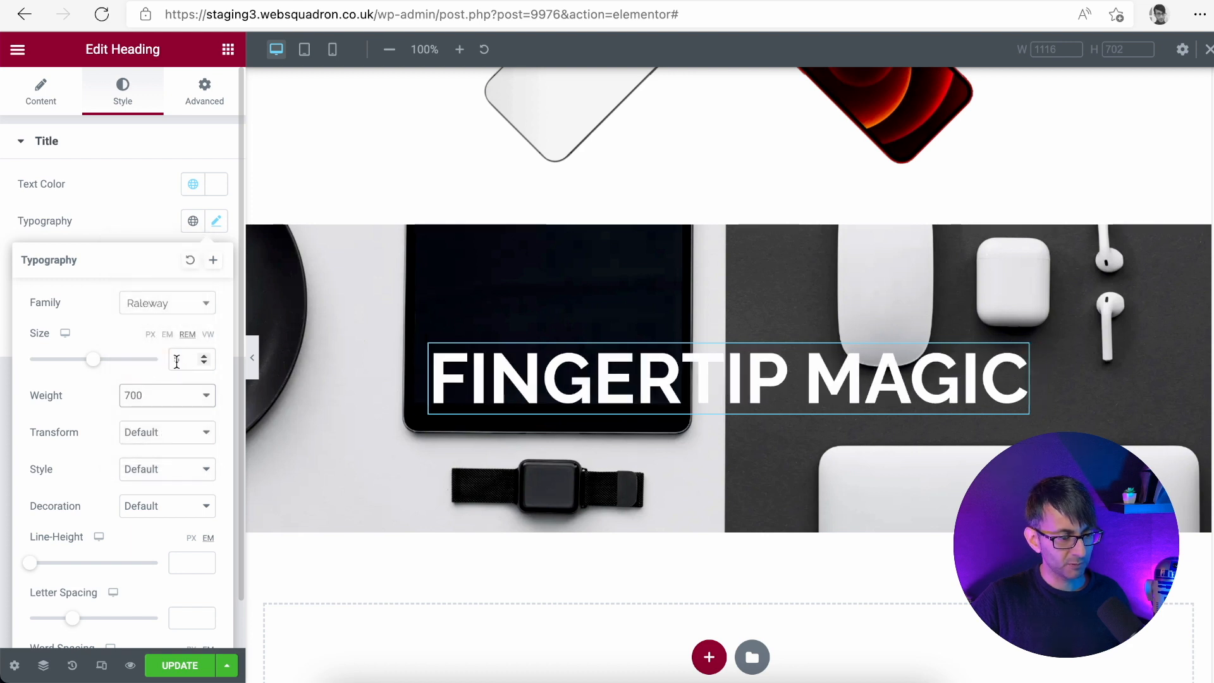
pyautogui.click(98, 205)
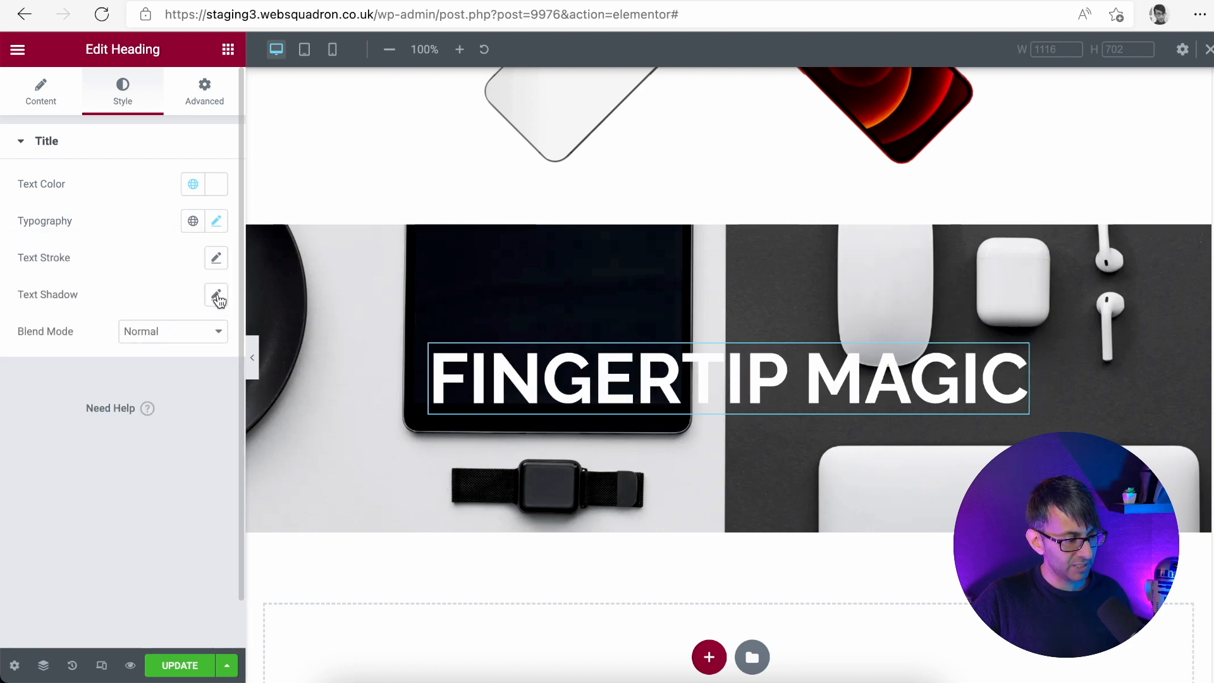
pyautogui.click(216, 259)
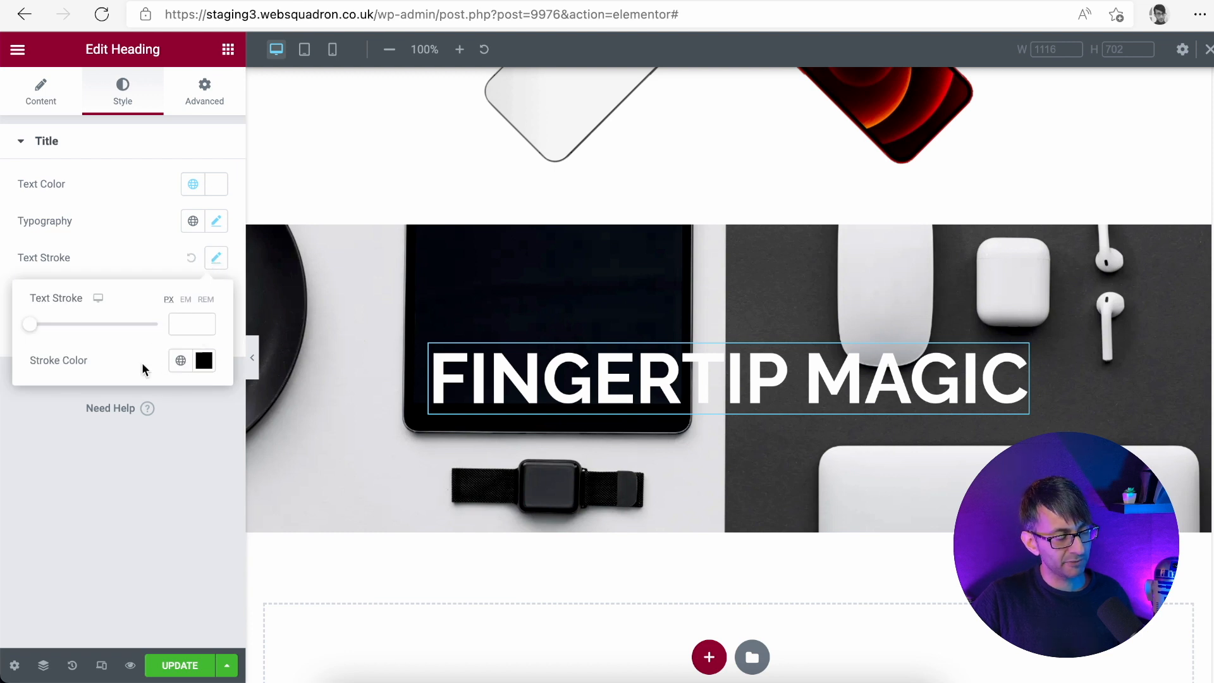
pyautogui.click(177, 262)
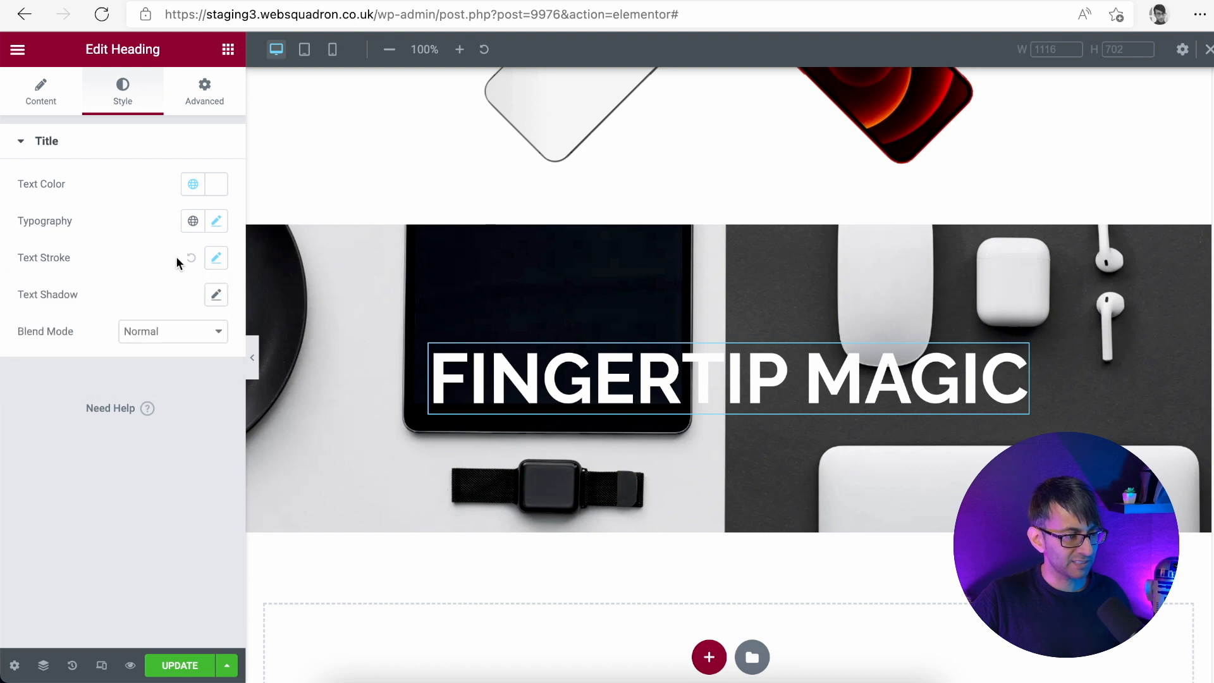
pyautogui.click(191, 258)
# Give the heading a text shadow coloured rgba(0, 0, 0, 0.83) with a blur of 10, and update the page
pyautogui.click(215, 302)
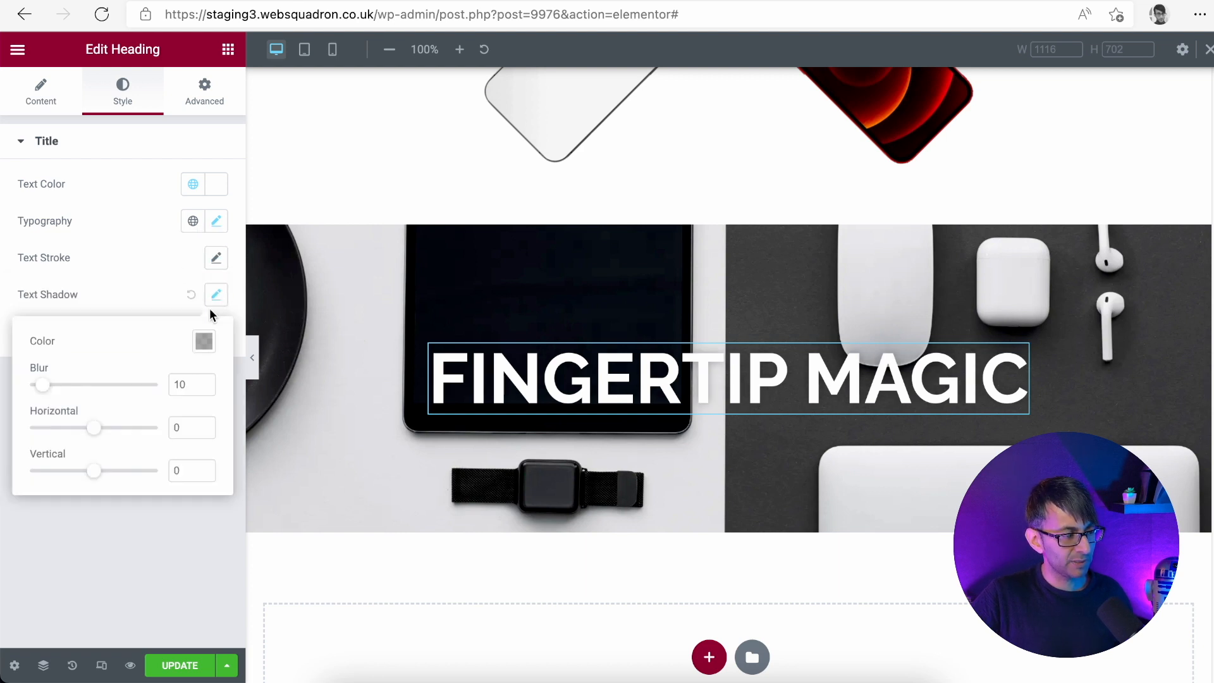
pyautogui.click(204, 342)
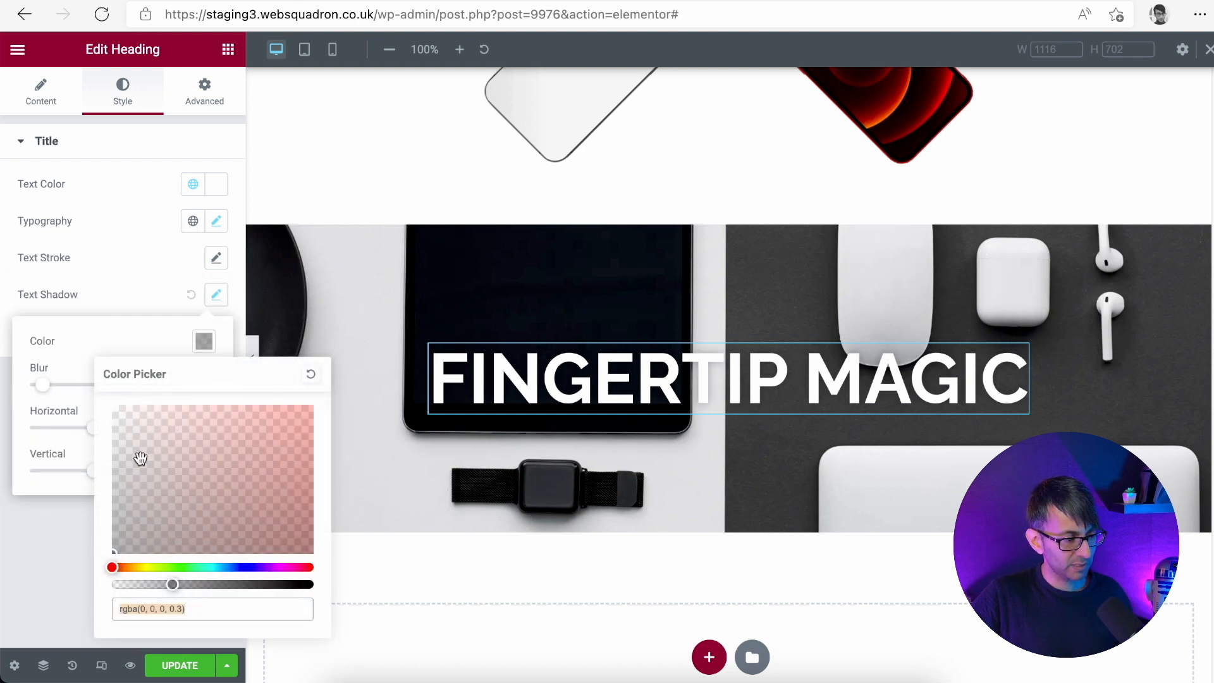
pyautogui.moveTo(180, 583); pyautogui.dragTo(278, 588)
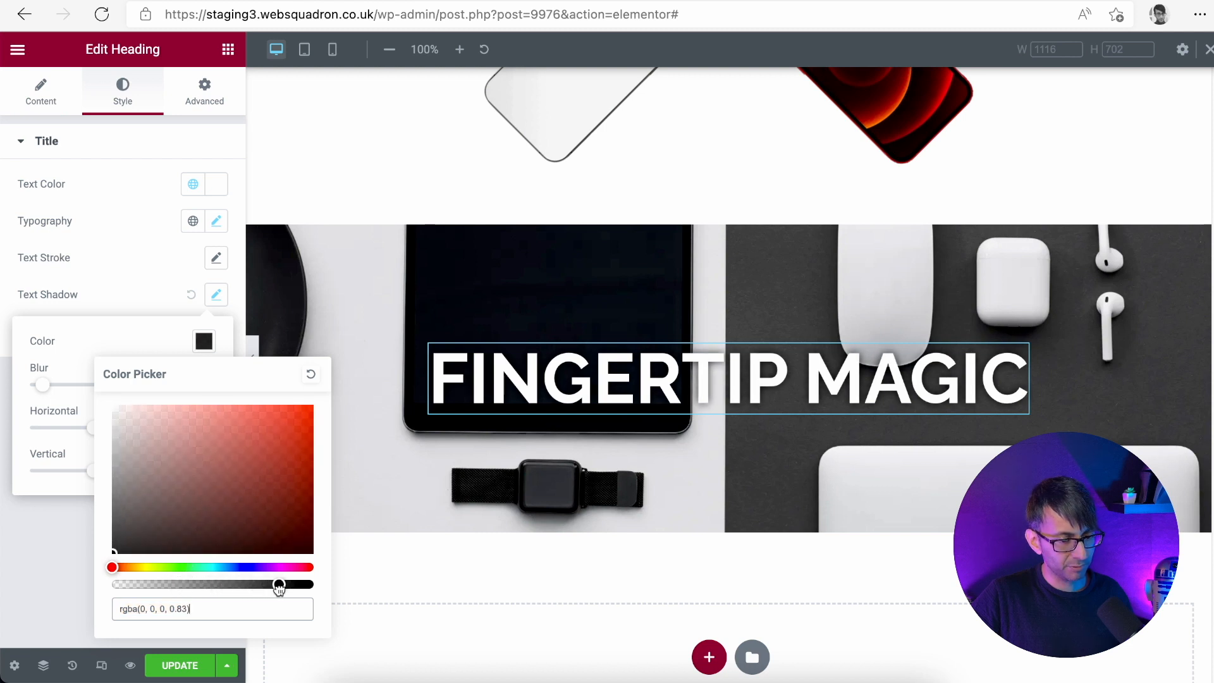
pyautogui.click(130, 288)
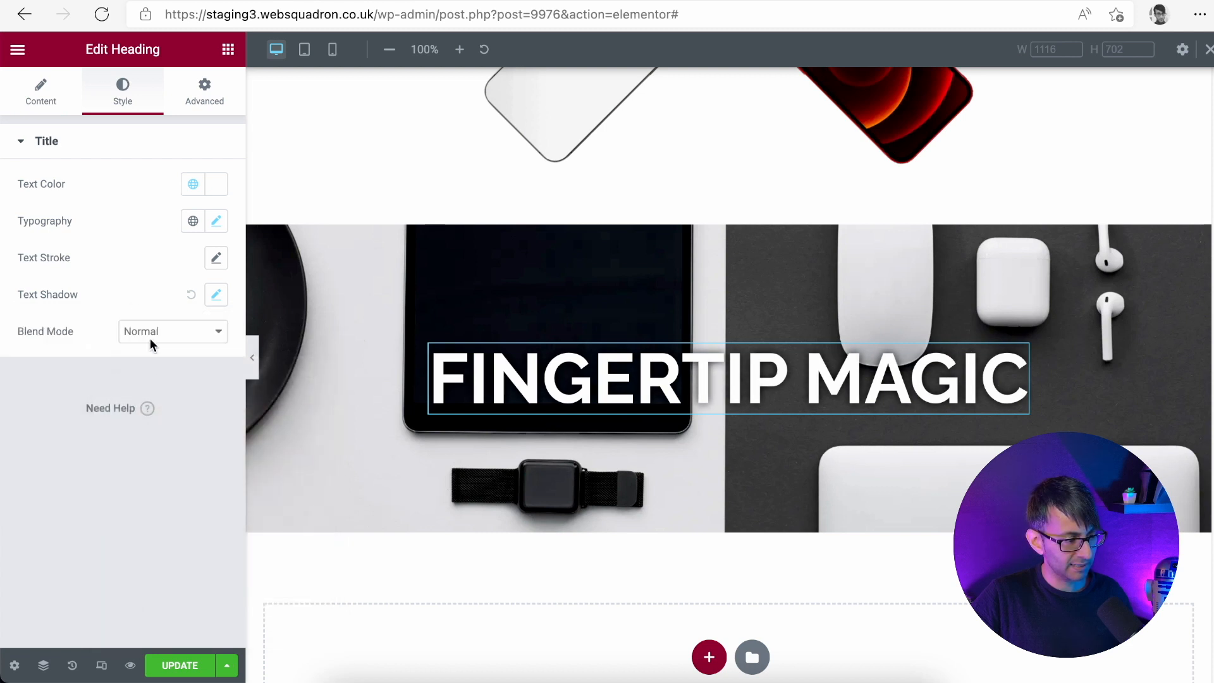
pyautogui.click(215, 295)
pyautogui.moveTo(186, 386); pyautogui.dragTo(164, 380)
pyautogui.write('5')
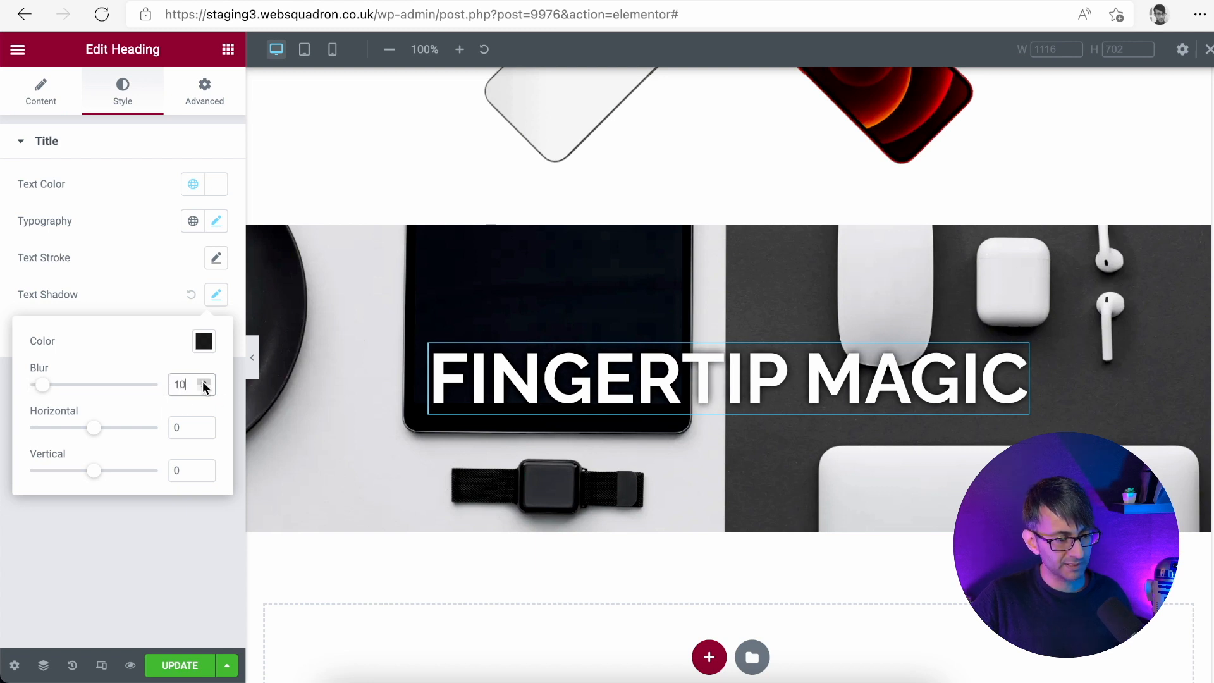
pyautogui.click(180, 665)
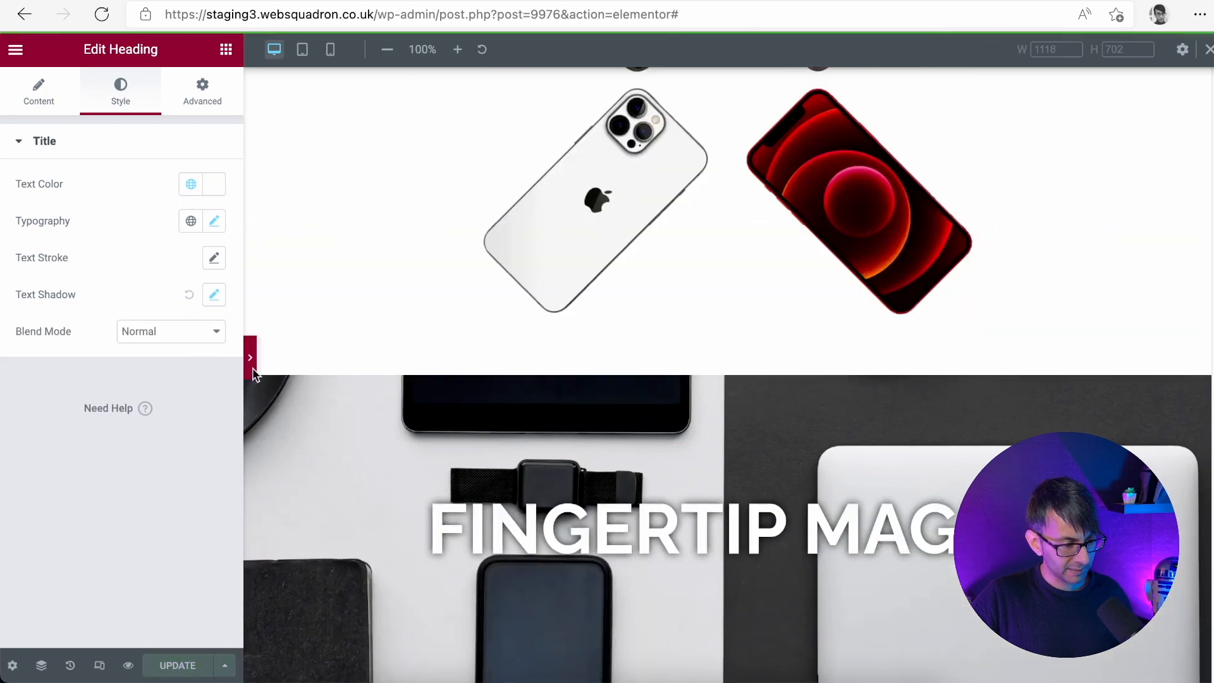
pyautogui.click(745, 301)
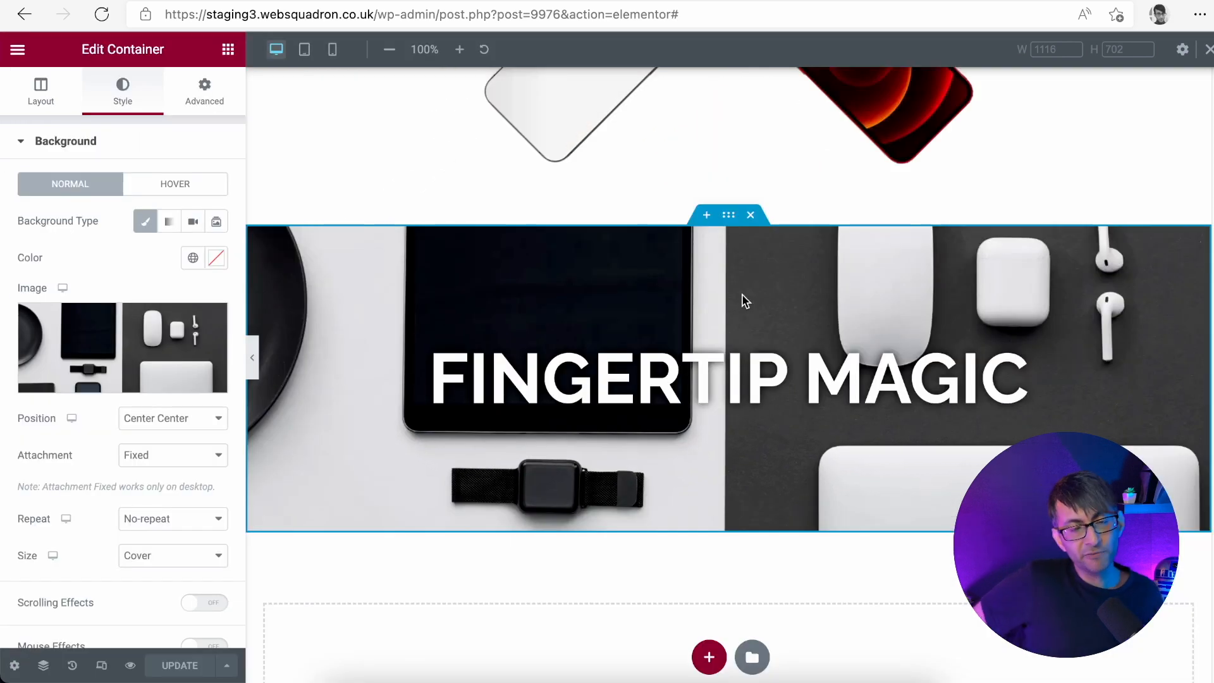
pyautogui.click(721, 655)
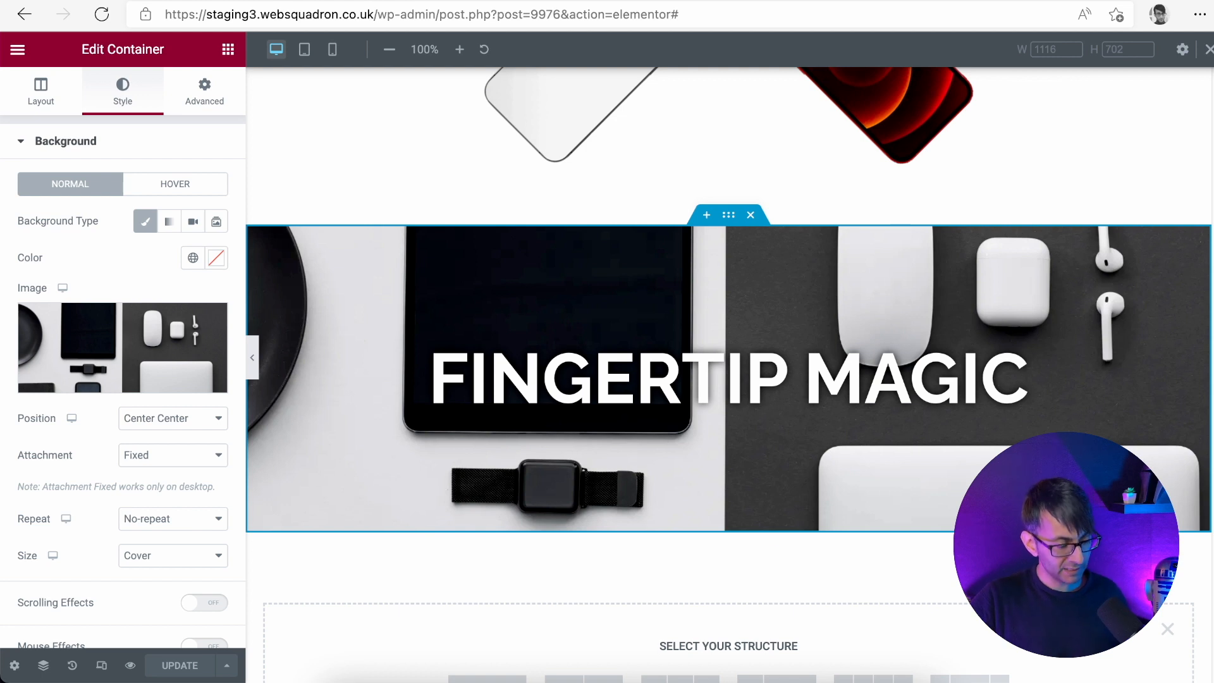
pyautogui.scroll(-1, 1150, 622)
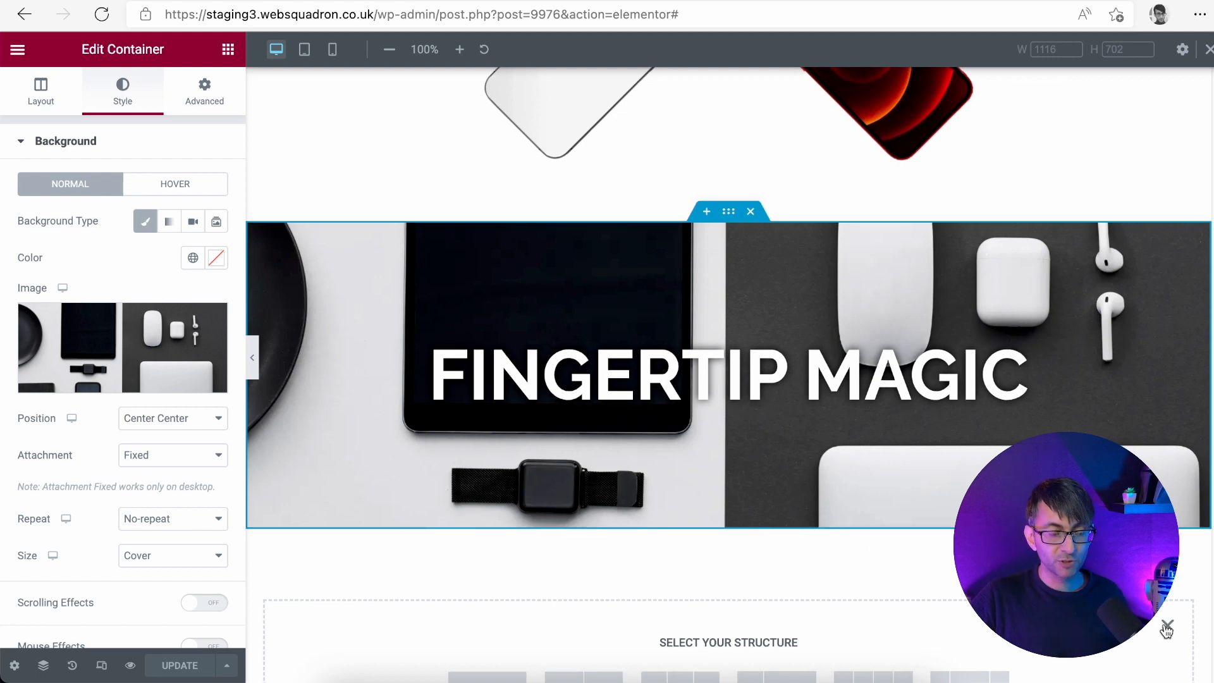
pyautogui.click(1167, 628)
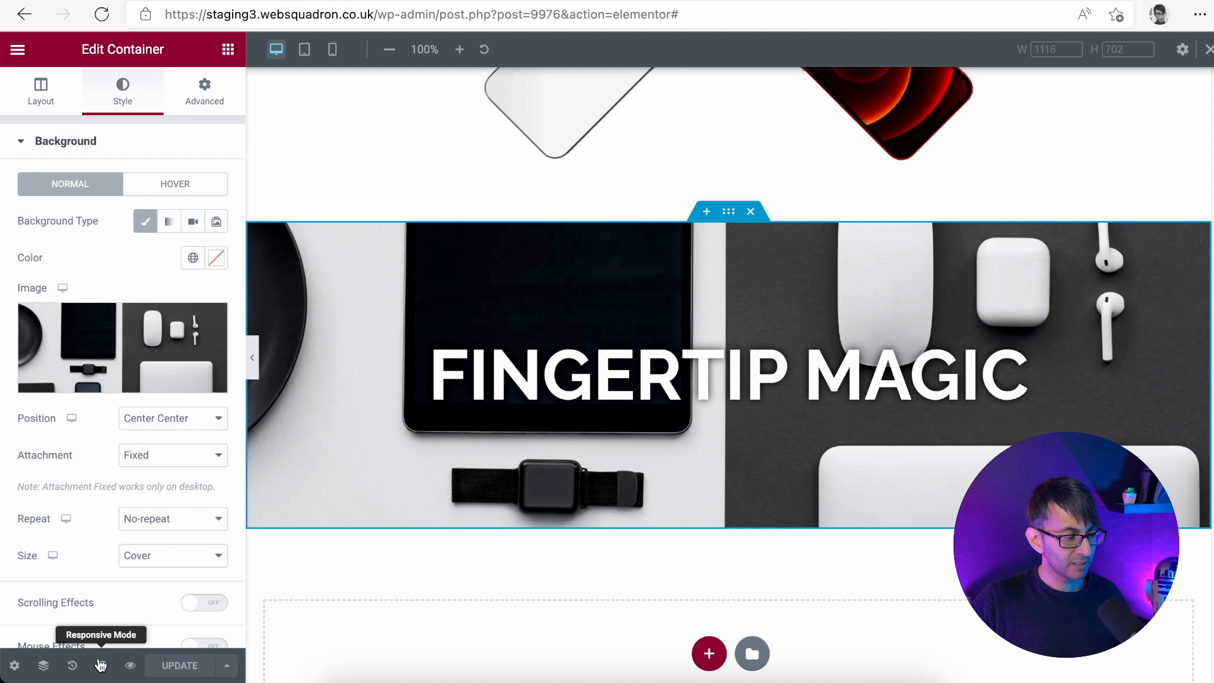
# For the mobile view, set the heading's font size to 3 REM and centre its text alignment
pyautogui.click(333, 51)
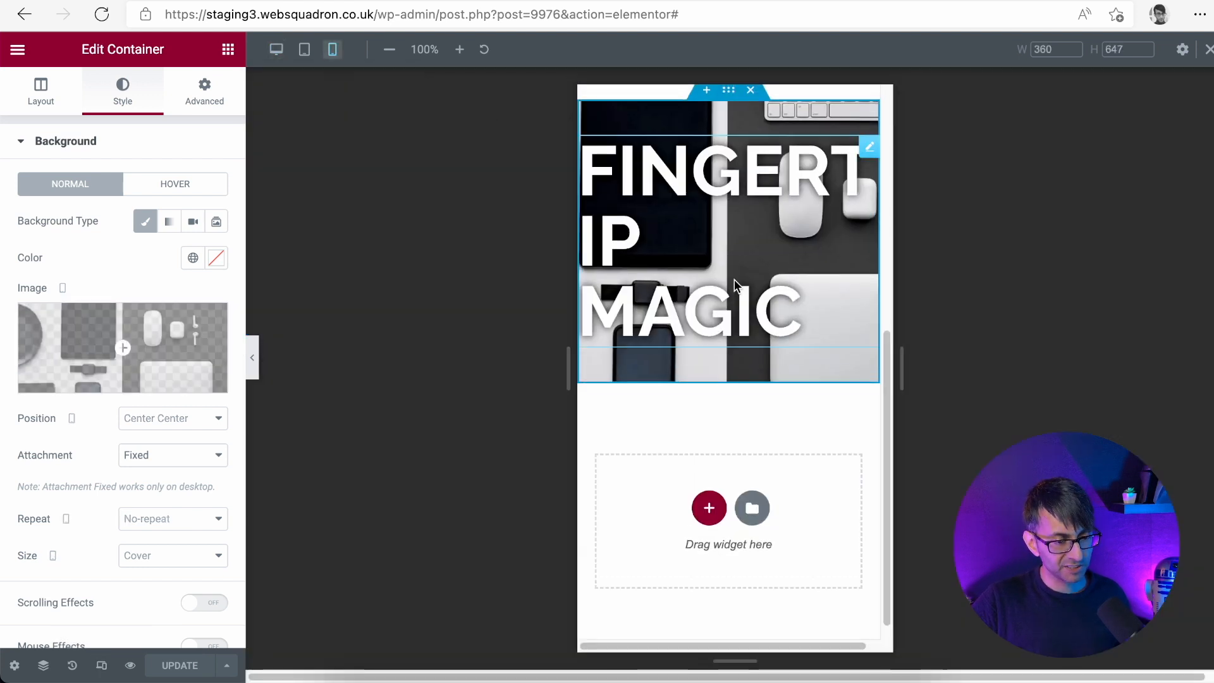
pyautogui.moveTo(888, 379); pyautogui.dragTo(911, 282)
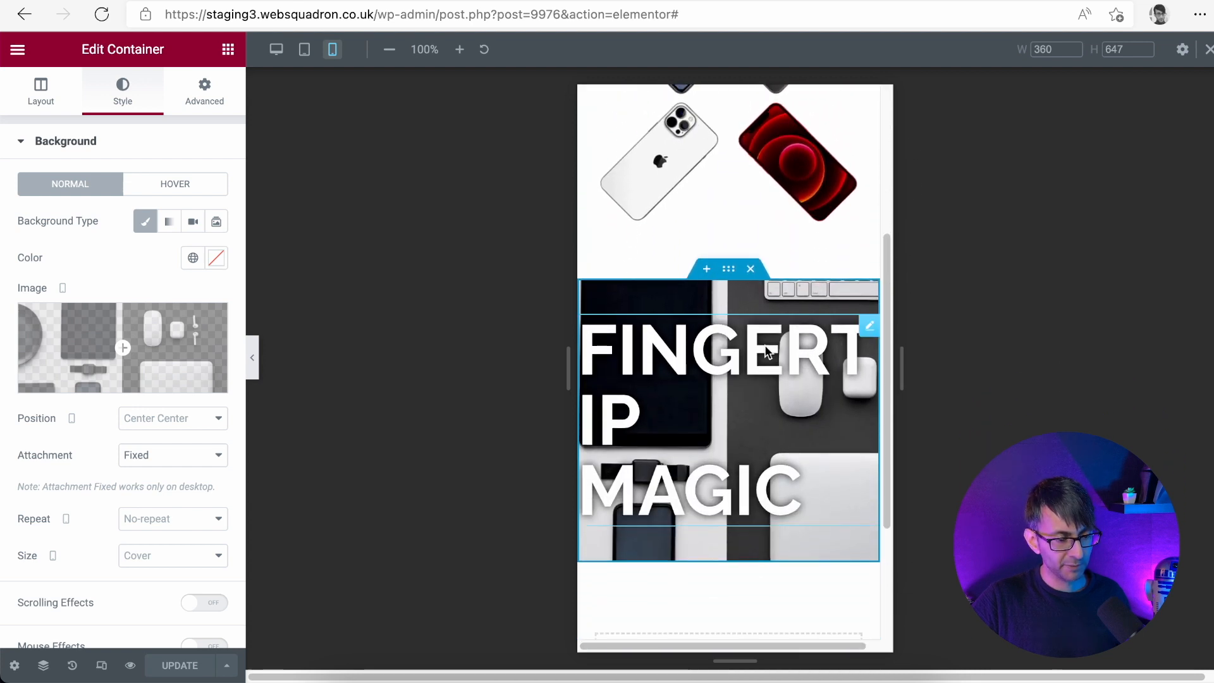
pyautogui.click(822, 354)
pyautogui.click(217, 221)
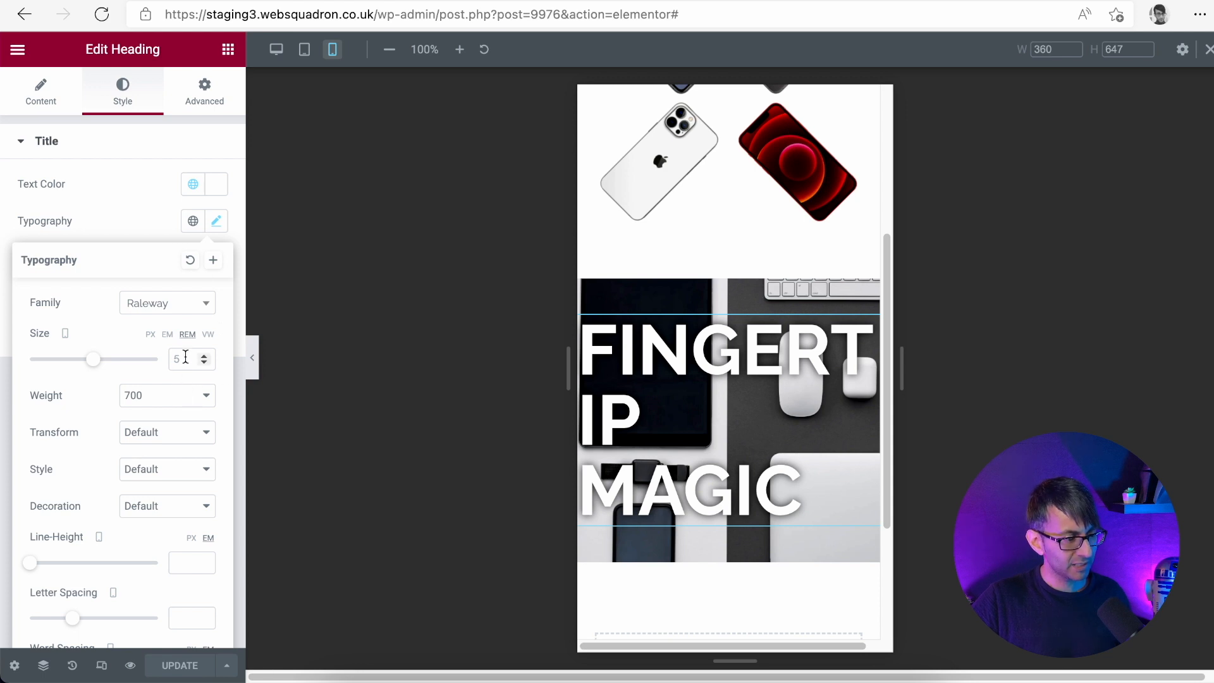
pyautogui.press('BackSpace')
pyautogui.write('3')
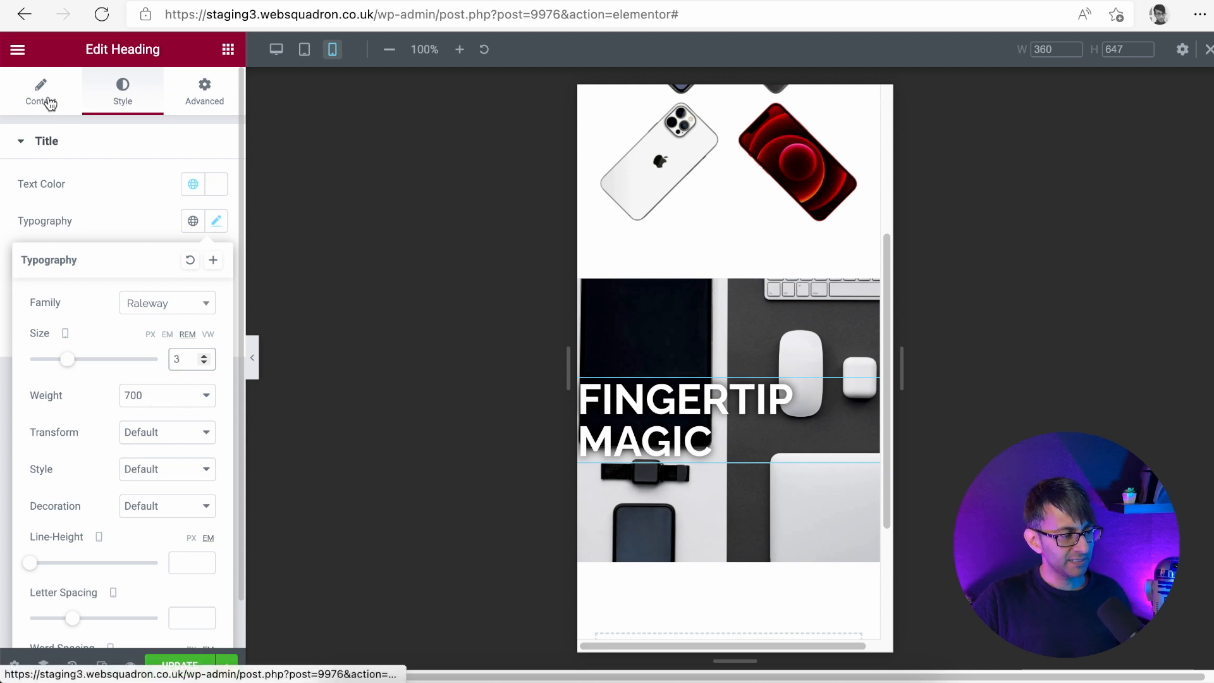
pyautogui.click(50, 103)
pyautogui.click(169, 432)
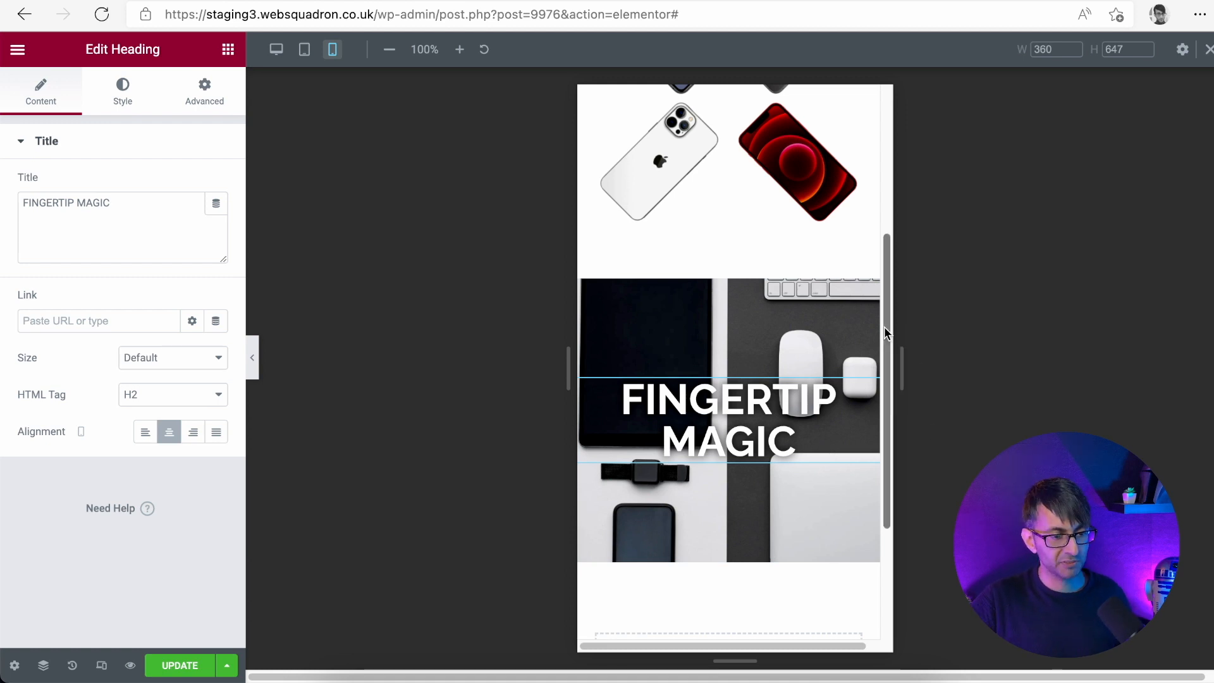
pyautogui.click(276, 49)
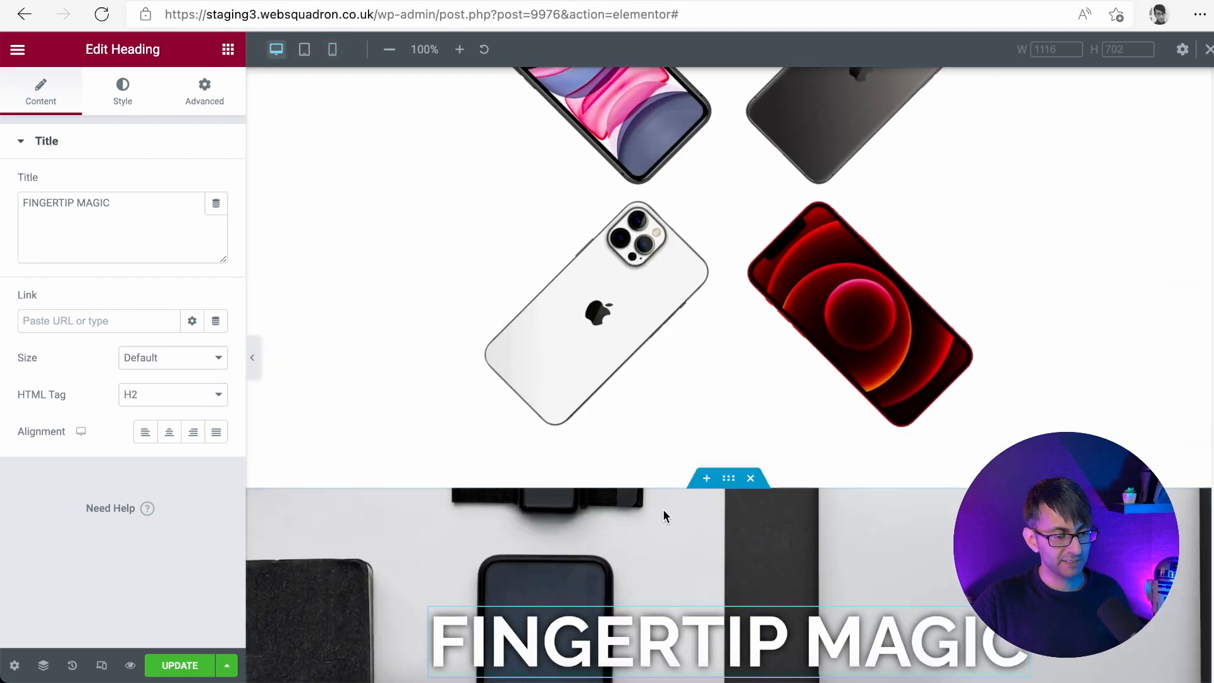
pyautogui.scroll(-6, 1097, 349)
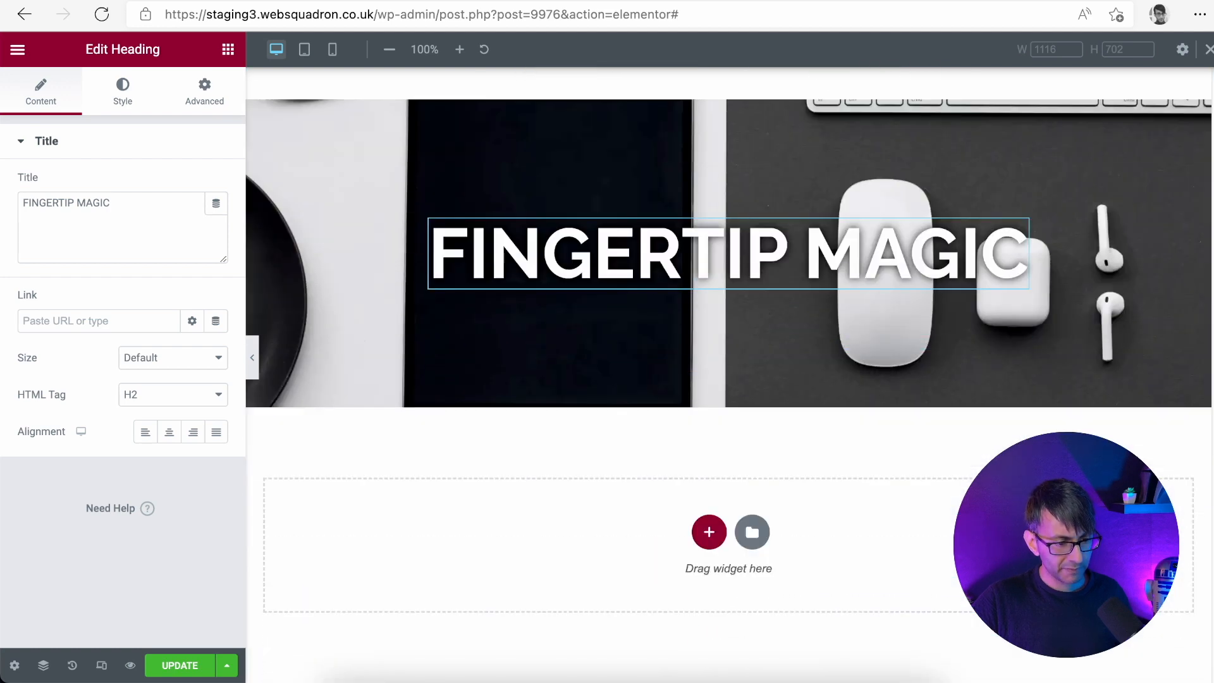
pyautogui.click(719, 539)
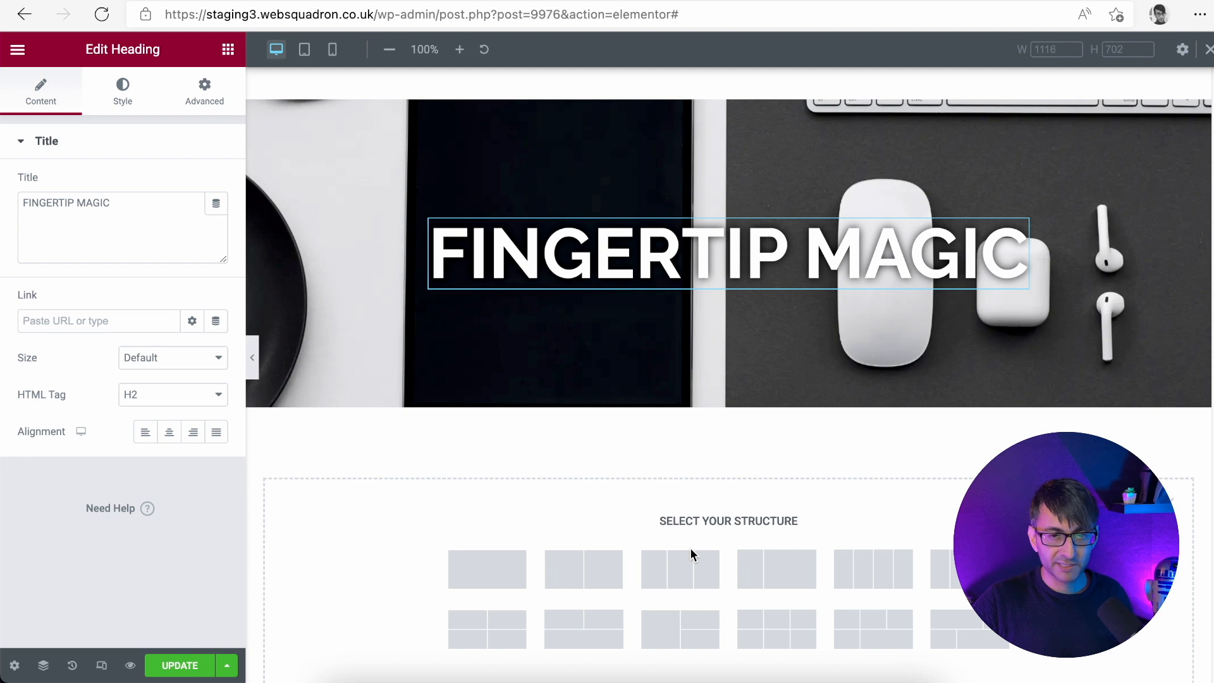
pyautogui.click(507, 579)
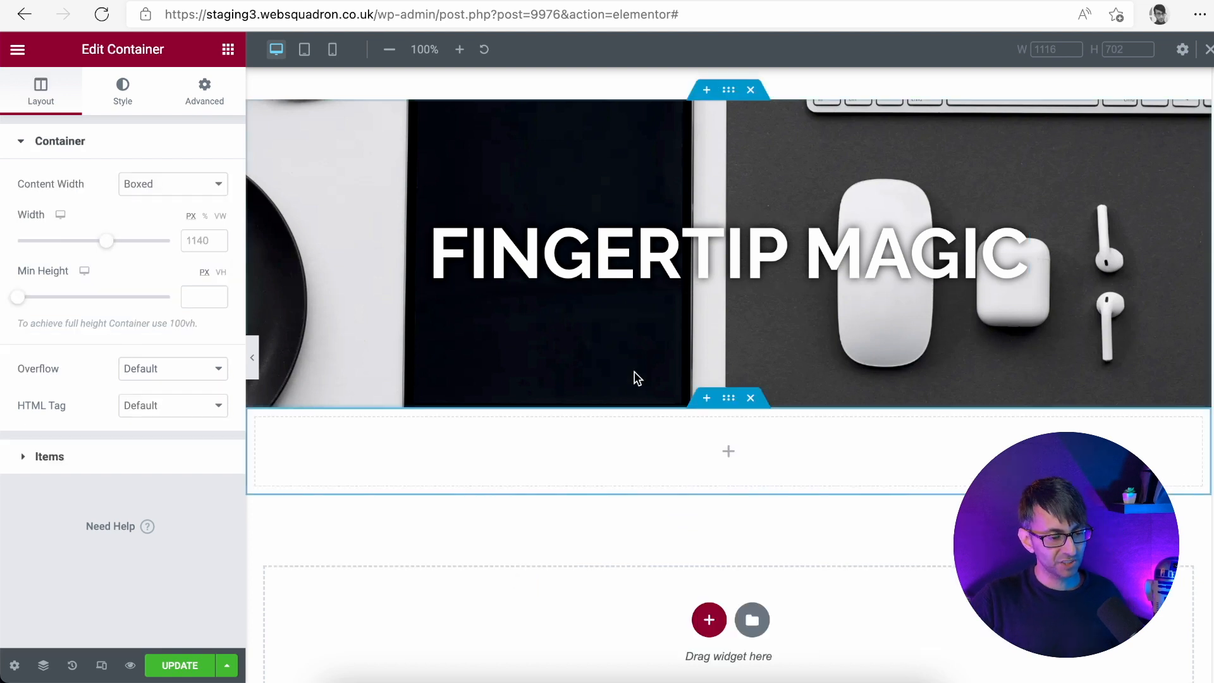
pyautogui.click(751, 399)
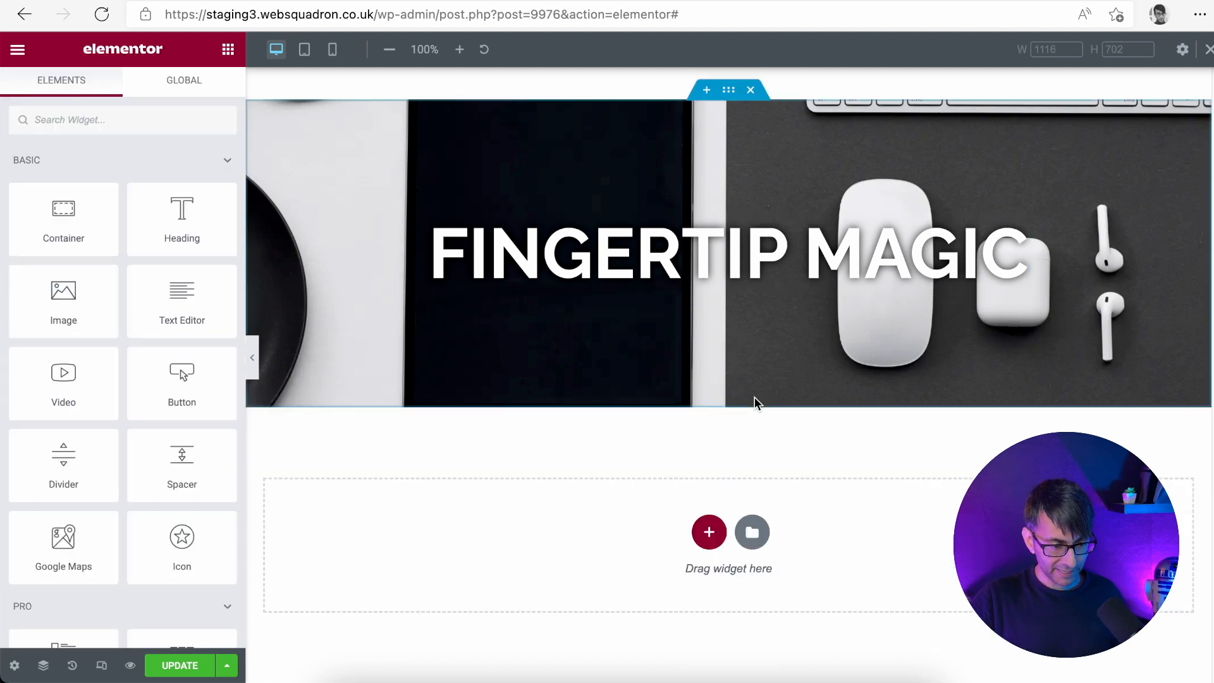
# For the mobile view, unlink the image container's padding values and set its right and left padding to 15 px
pyautogui.click(728, 95)
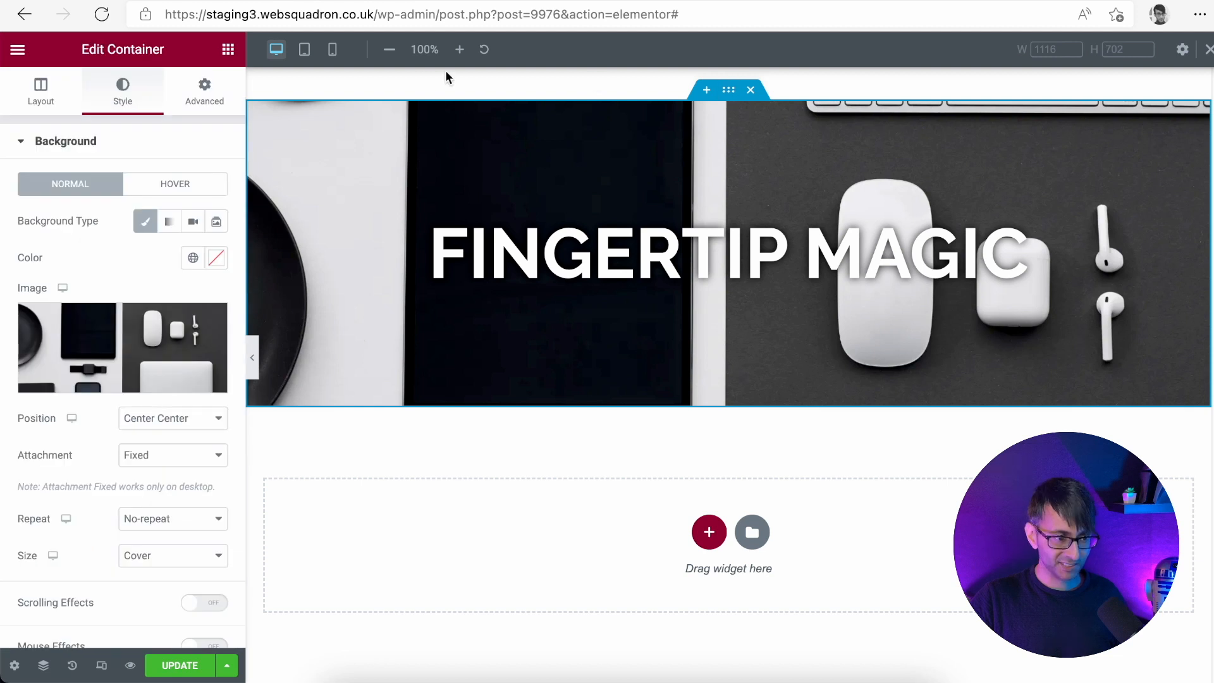
pyautogui.click(334, 49)
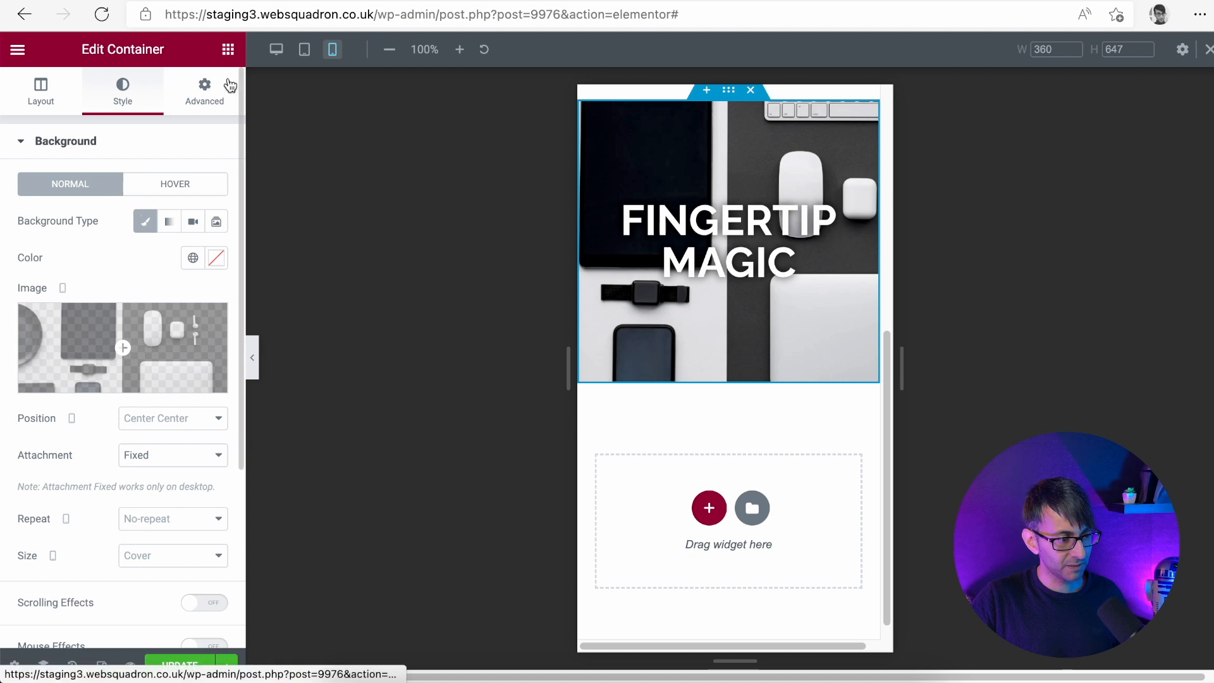
pyautogui.click(209, 88)
pyautogui.click(207, 274)
pyautogui.click(79, 273)
pyautogui.write('15')
pyautogui.click(158, 273)
pyautogui.write('15')
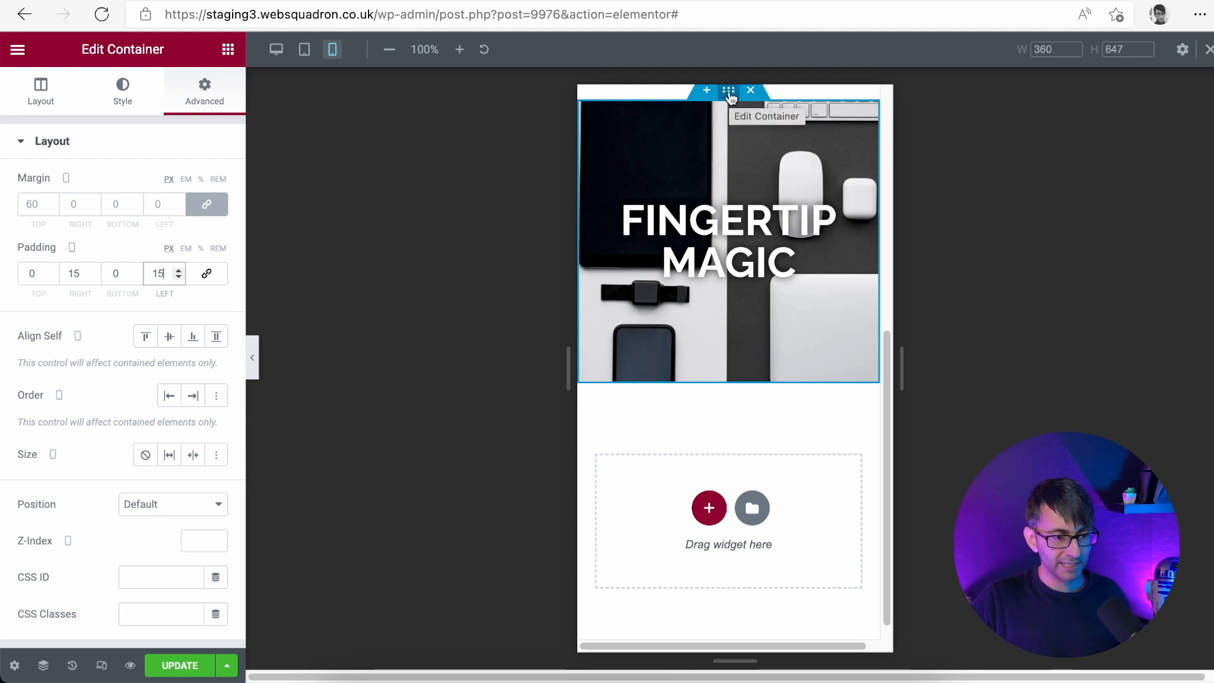
# Return to the desktop view and duplicate the FINGERTIP MAGIC image container
pyautogui.click(277, 49)
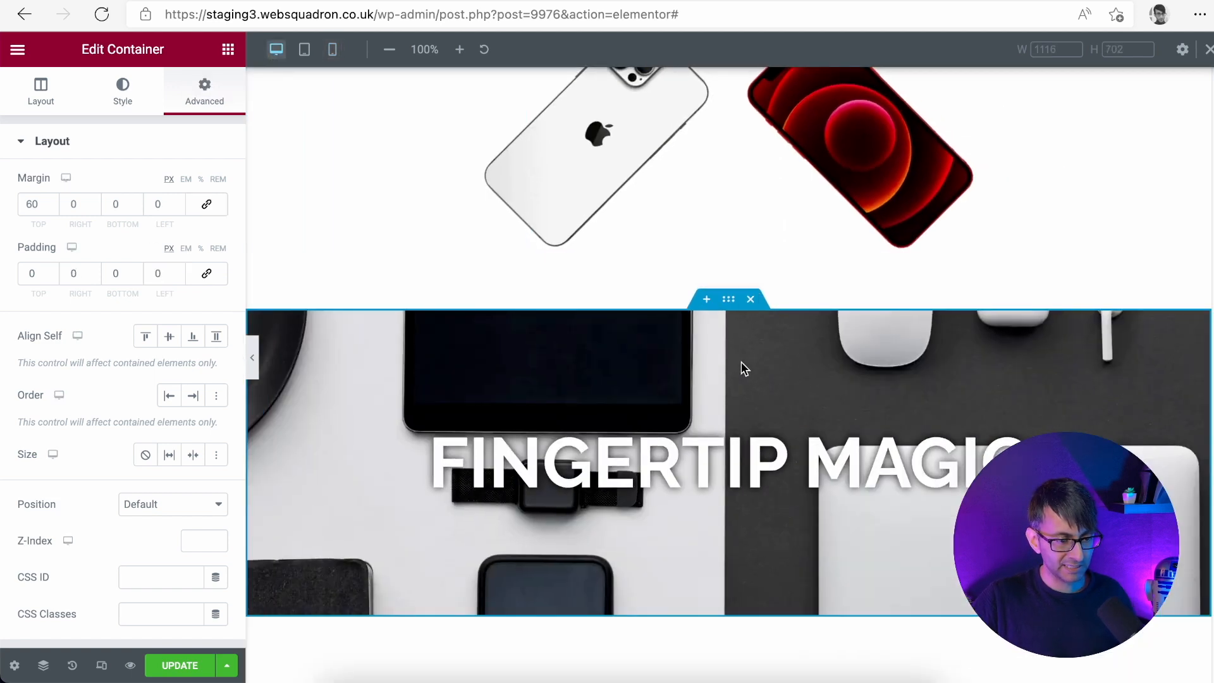
pyautogui.rightClick(735, 308)
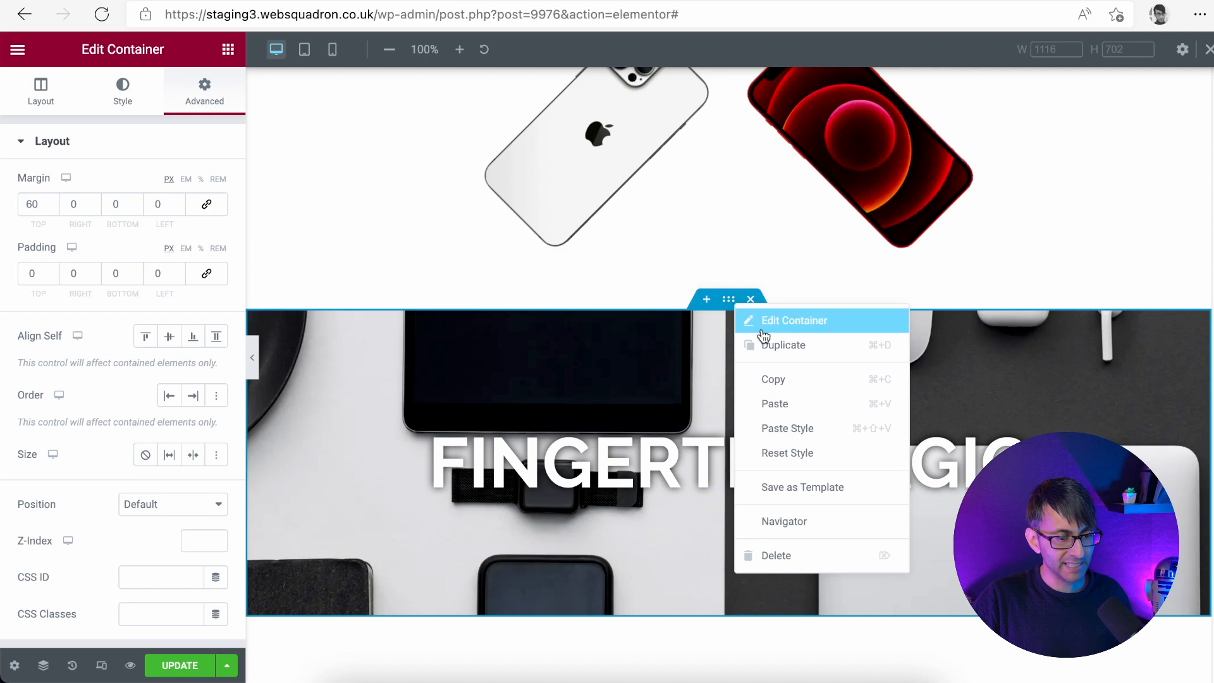
pyautogui.click(769, 345)
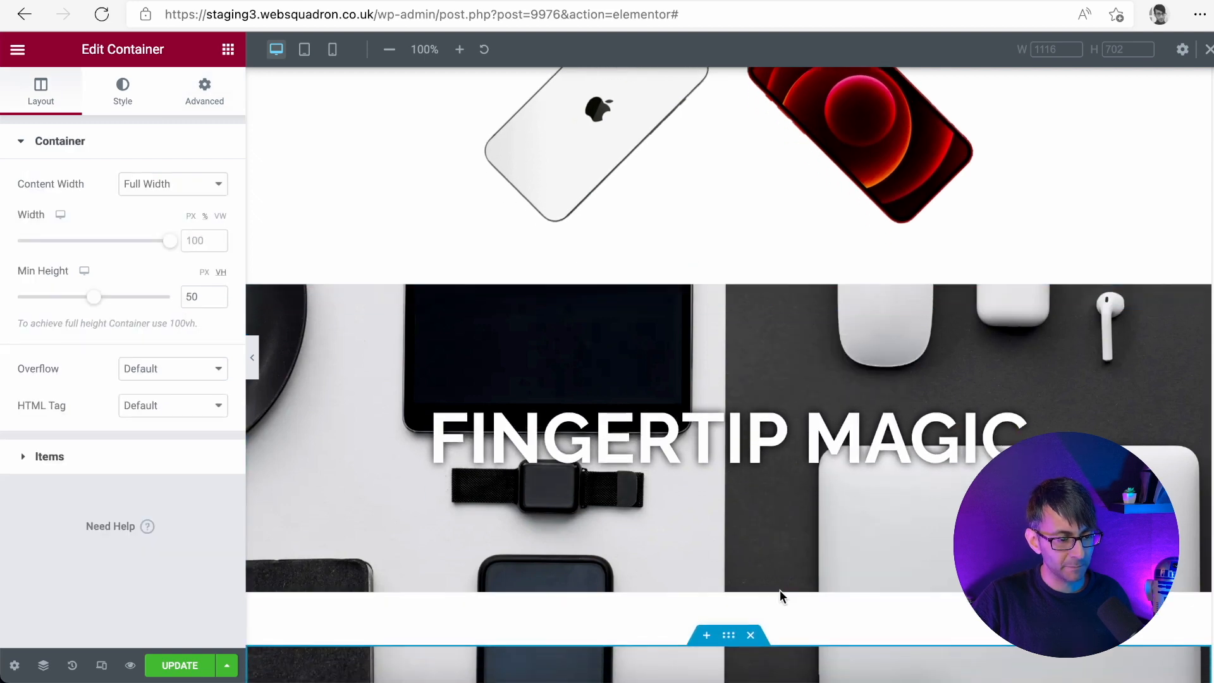
pyautogui.scroll(3, 783, 590)
pyautogui.scroll(-8, 700, 405)
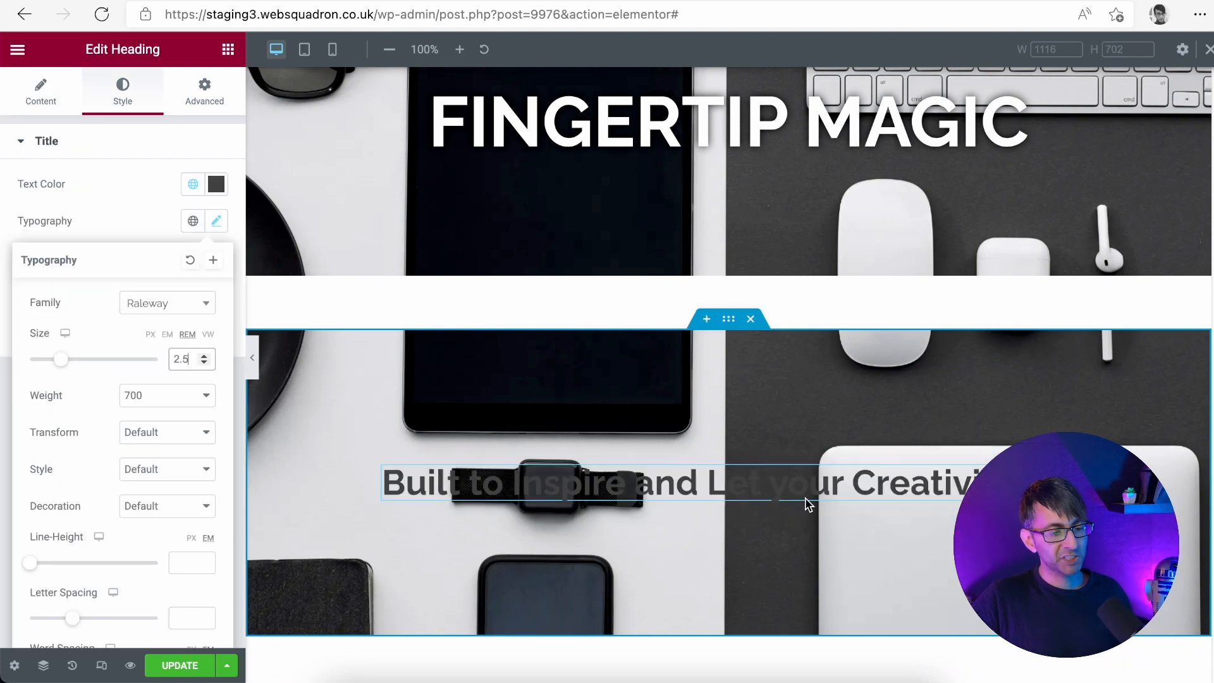
# Remove the background image from the duplicated container
pyautogui.click(729, 319)
pyautogui.click(135, 104)
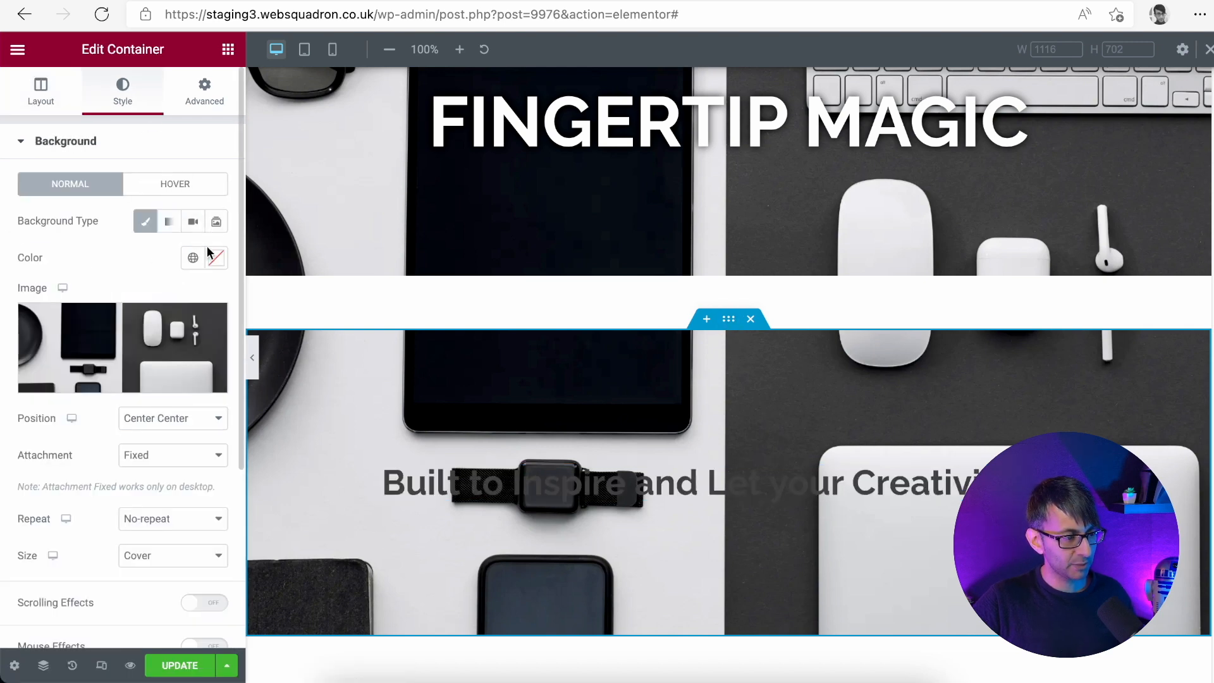
pyautogui.click(207, 320)
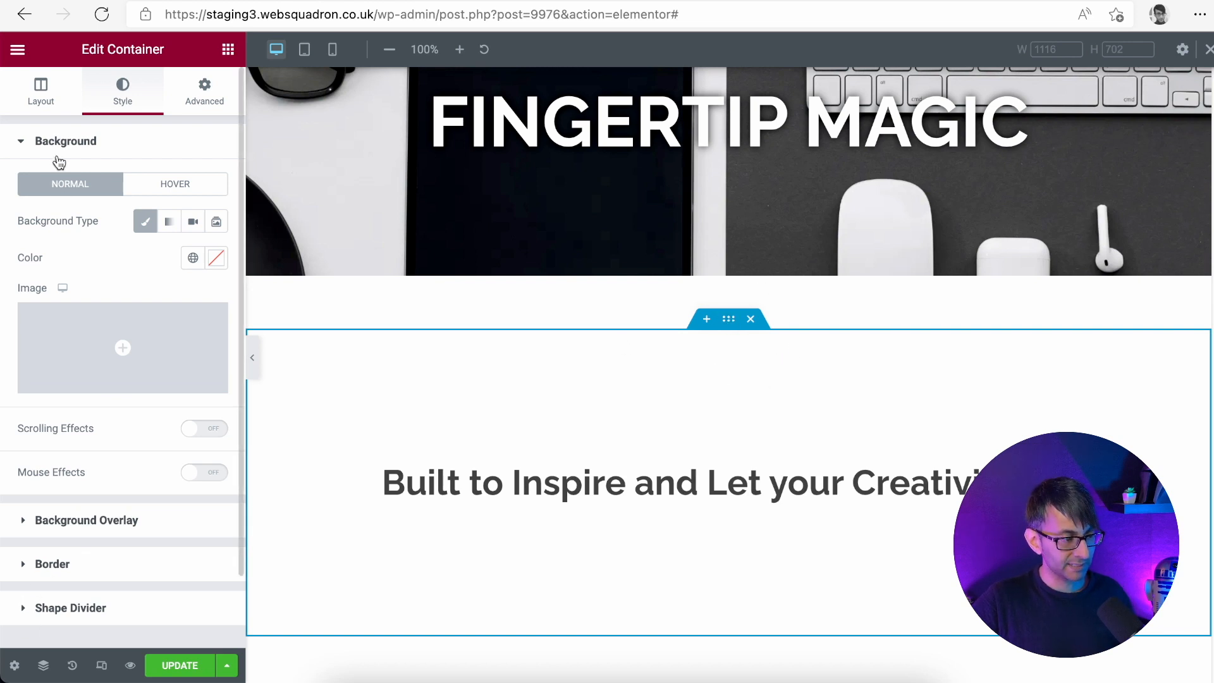
# Set the duplicated container's Align Items to Flex Start and its heading's font size to 2 REM
pyautogui.click(42, 95)
pyautogui.click(88, 466)
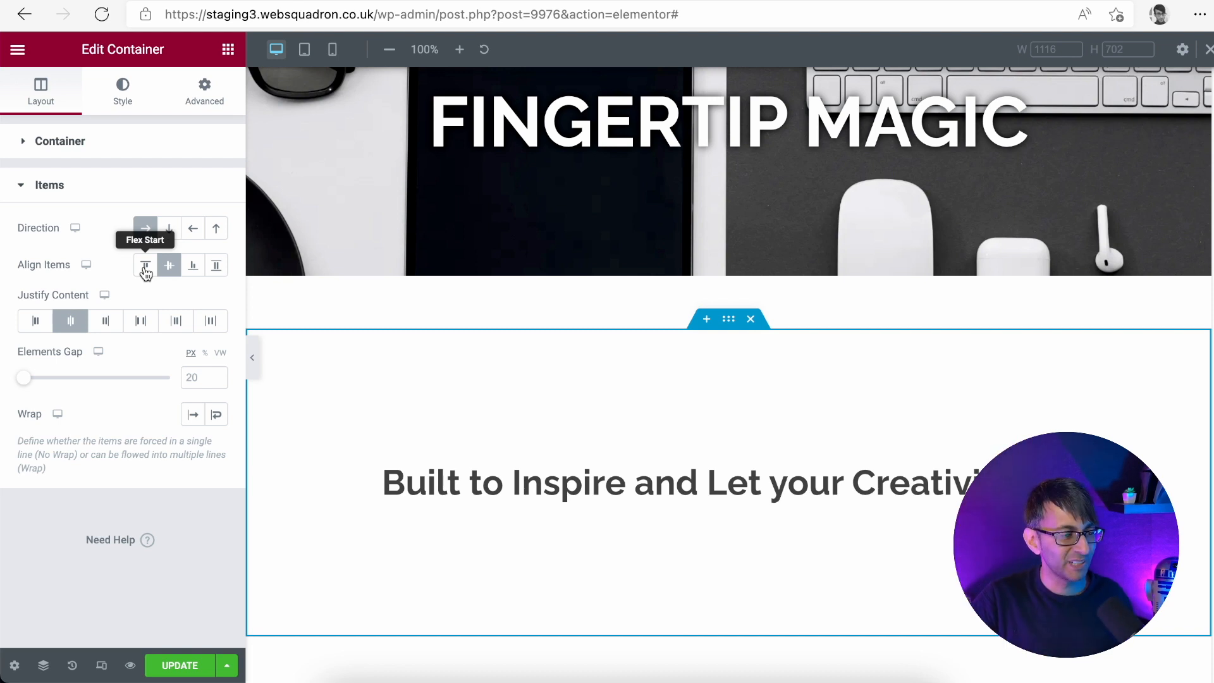
pyautogui.click(145, 271)
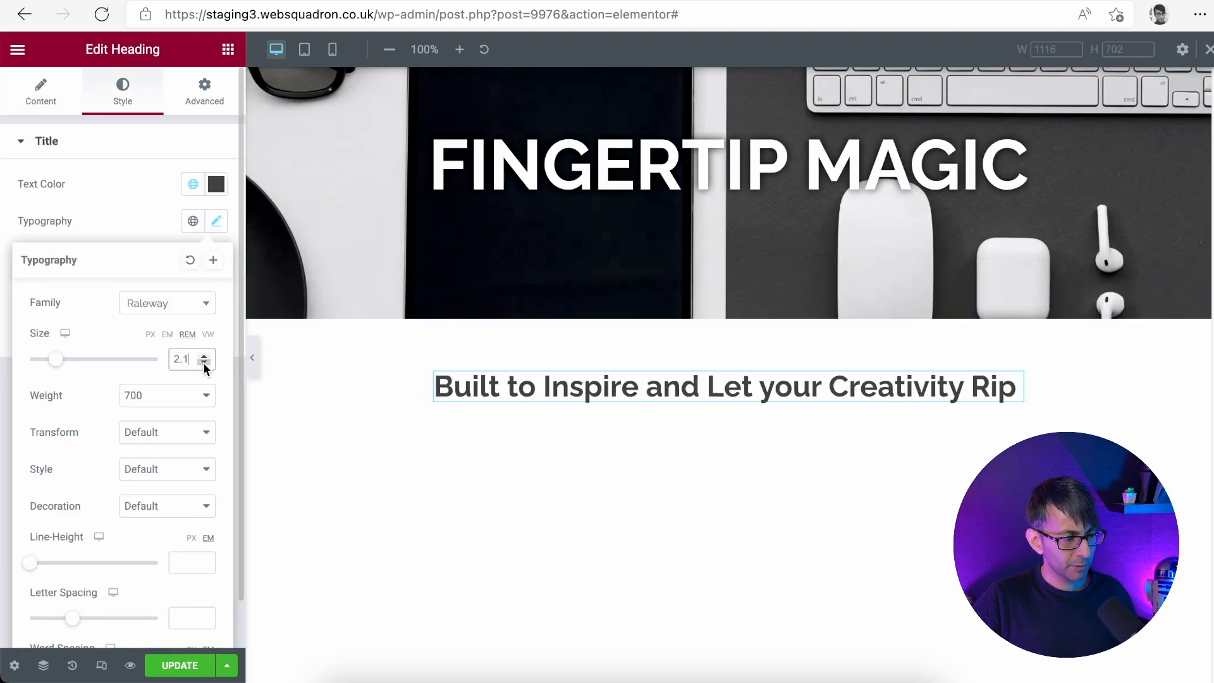
pyautogui.press('BackSpace')
pyautogui.press('BackSpace')
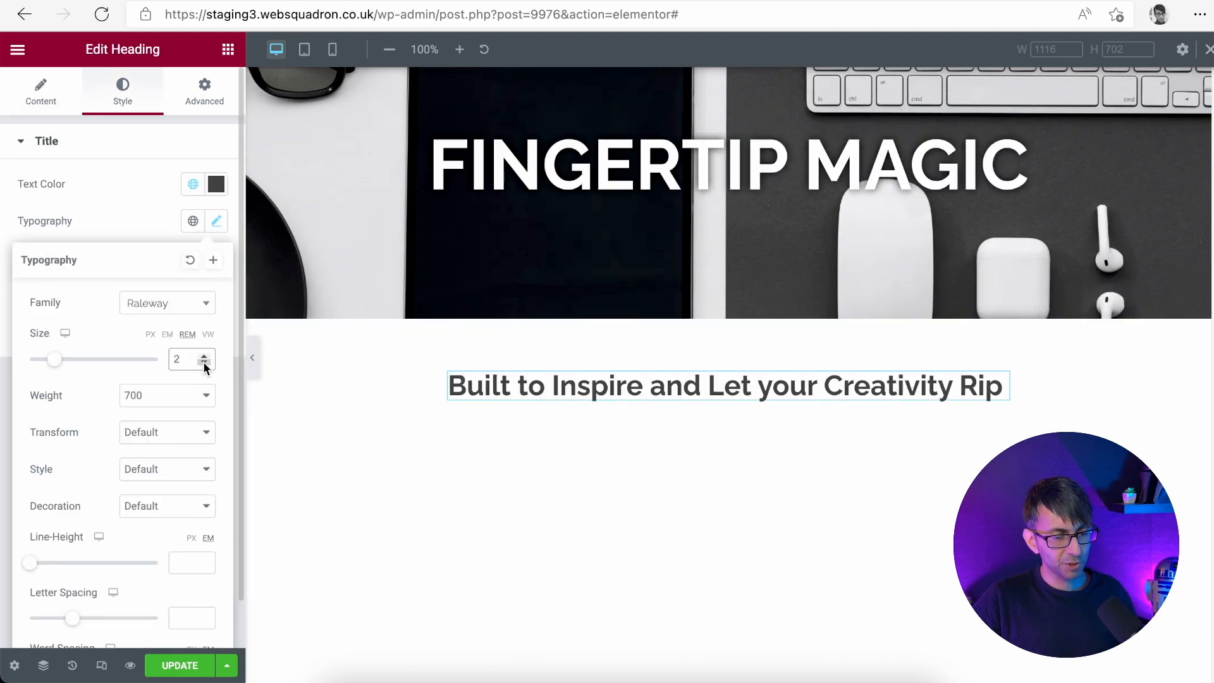
pyautogui.rightClick(812, 388)
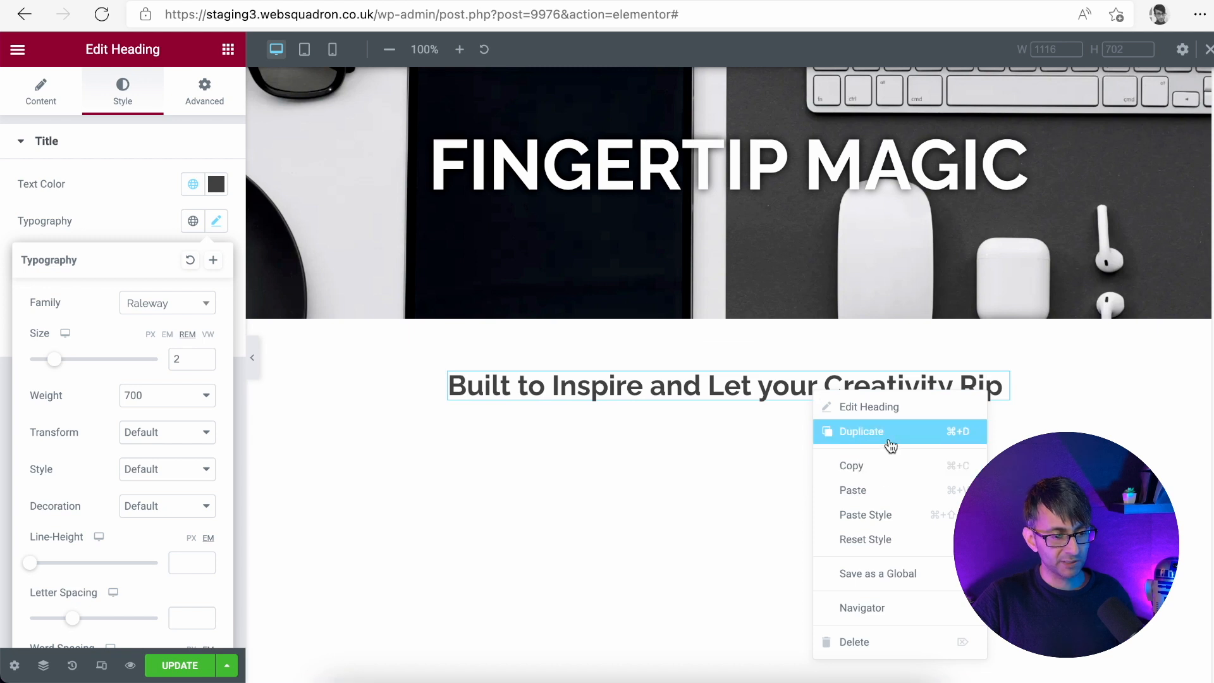
pyautogui.click(887, 441)
pyautogui.press('Delete')
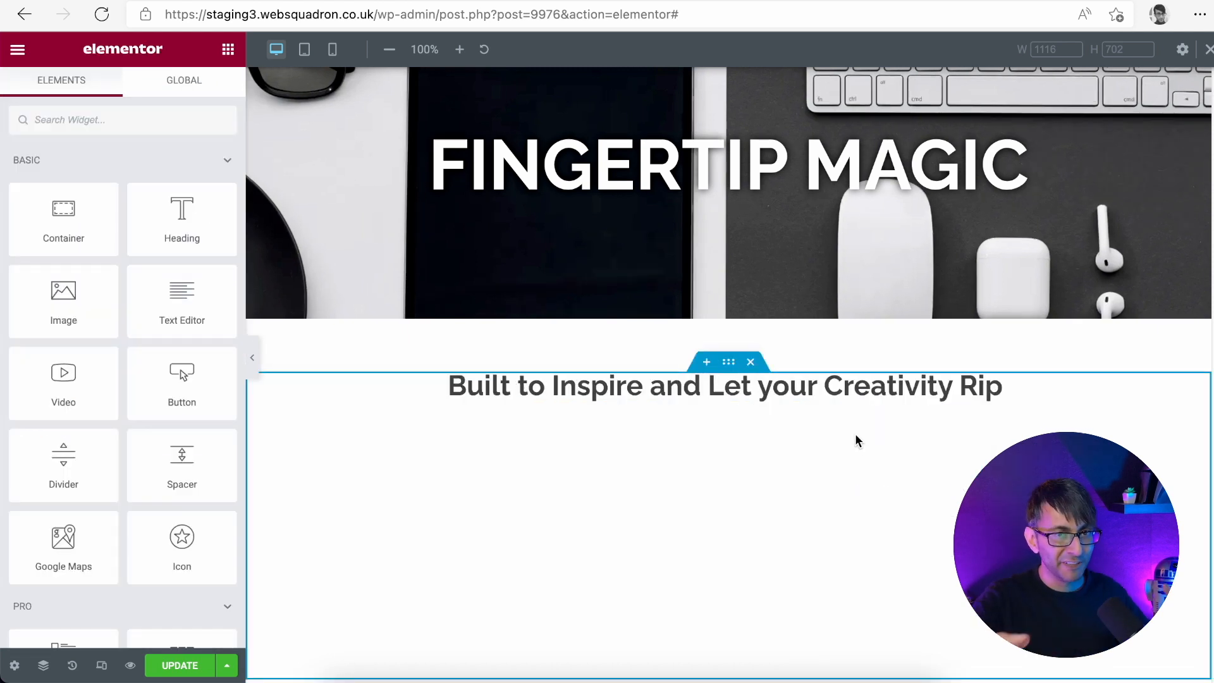
# Duplicate the "Built to Inspire and Let your Creativity Rip" heading within its container
pyautogui.rightClick(857, 394)
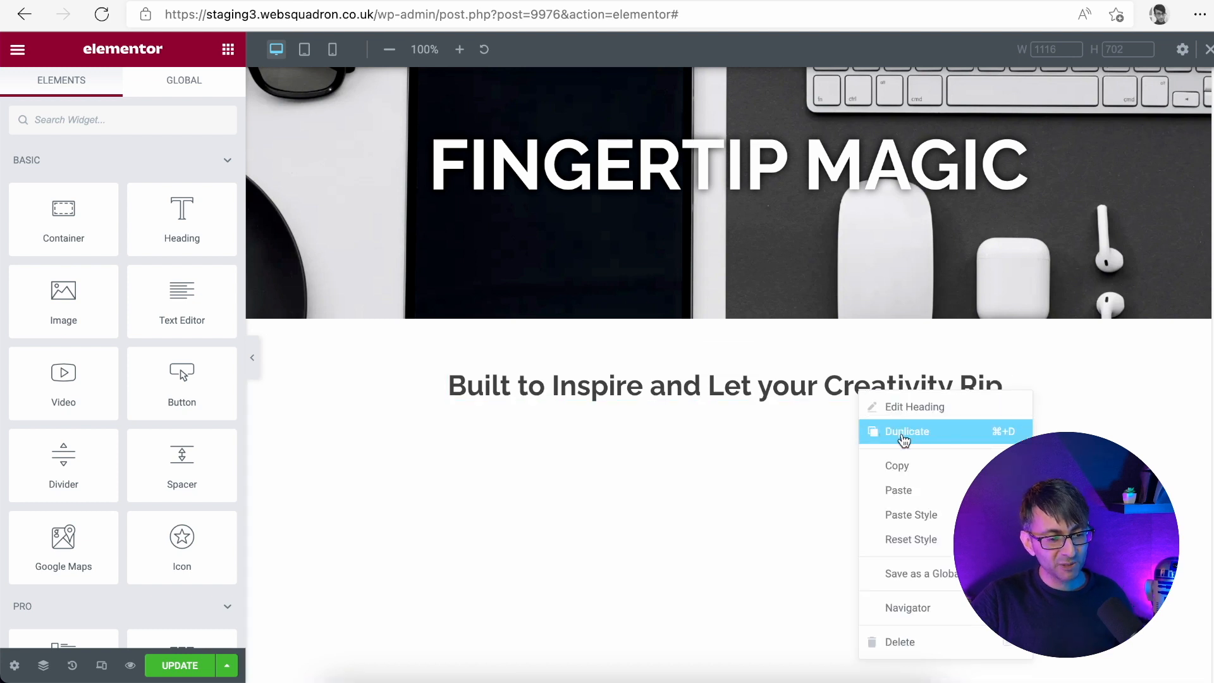
pyautogui.click(899, 431)
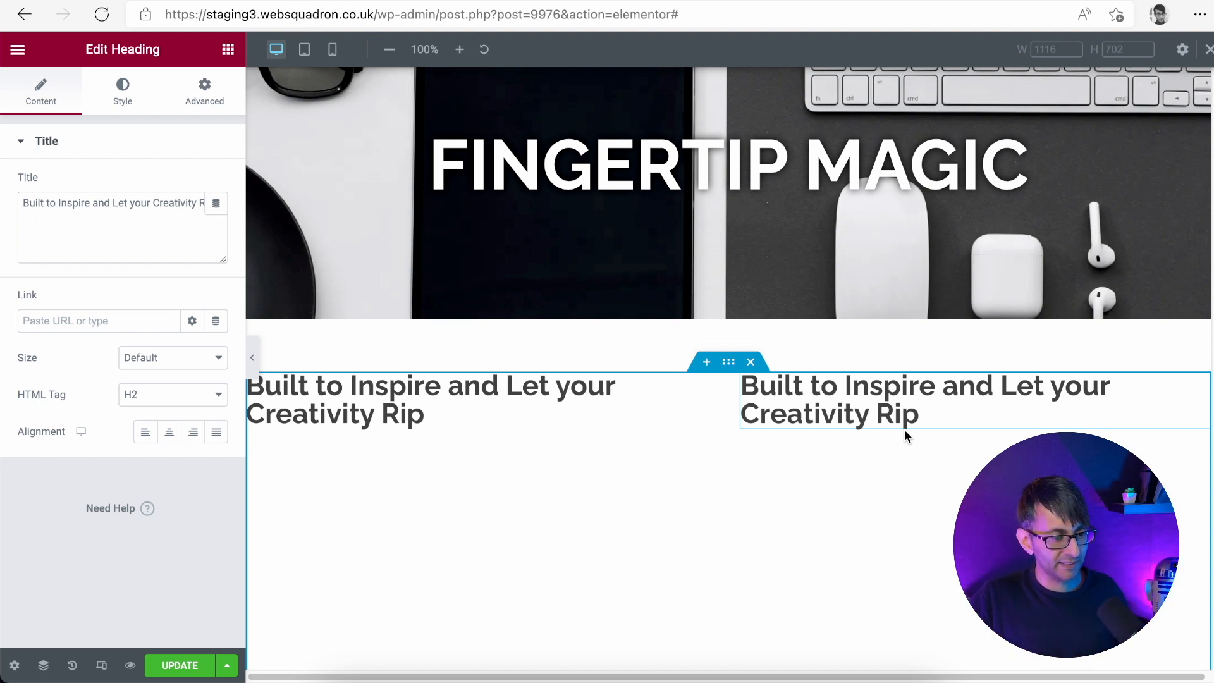
# Stack the container's items vertically and set Align Items to Center
pyautogui.click(729, 366)
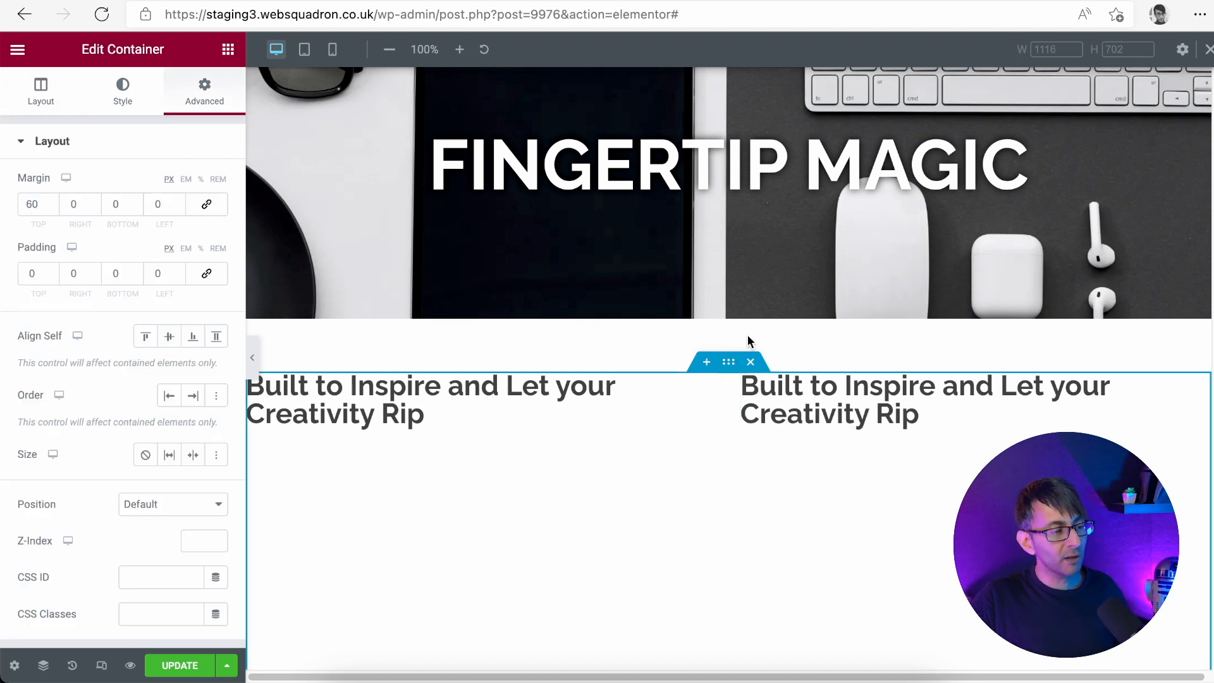
pyautogui.click(41, 92)
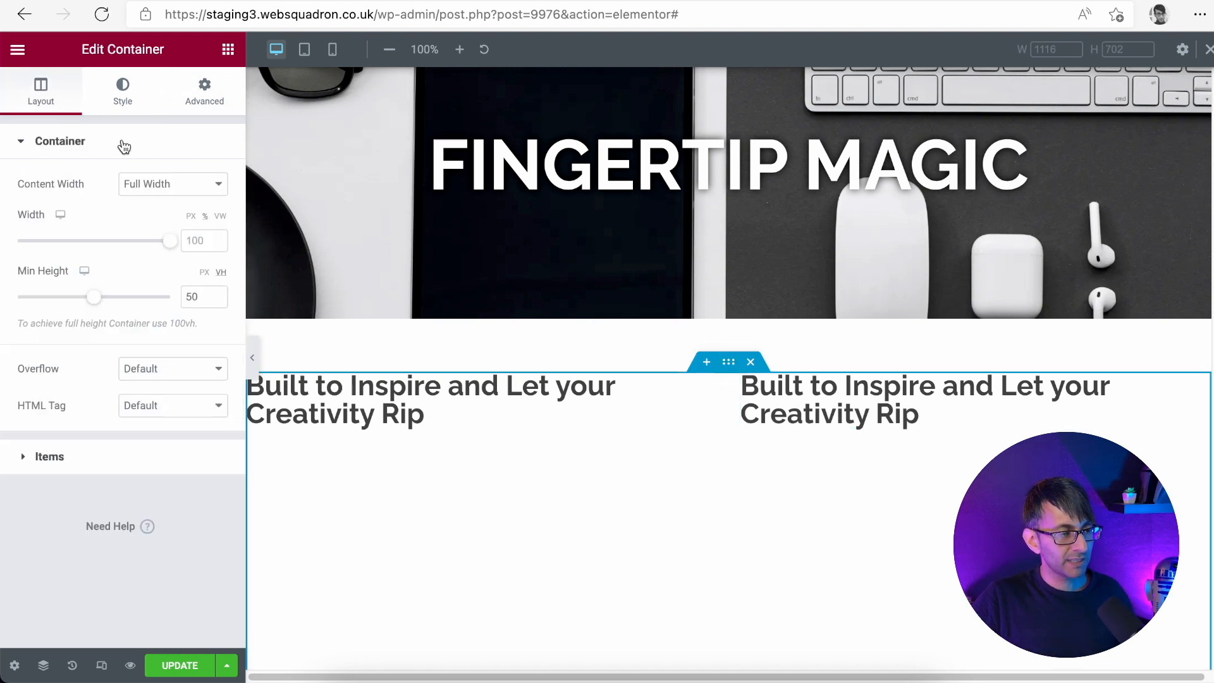
pyautogui.click(108, 466)
pyautogui.click(169, 229)
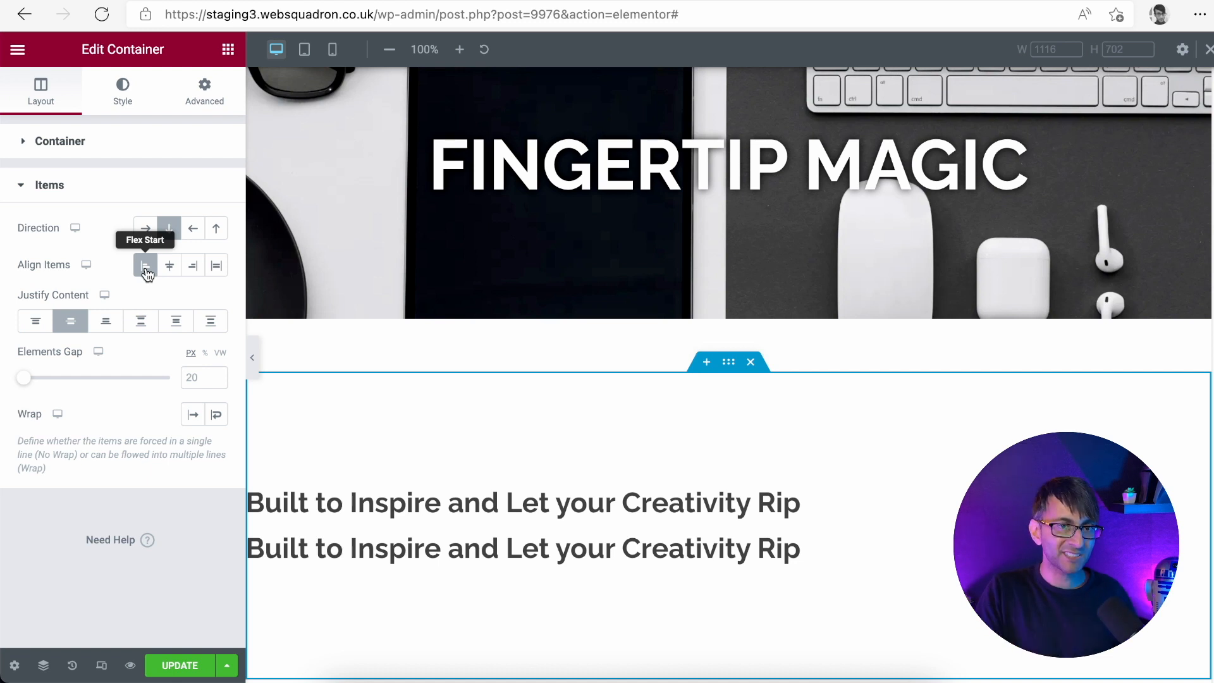
pyautogui.click(169, 268)
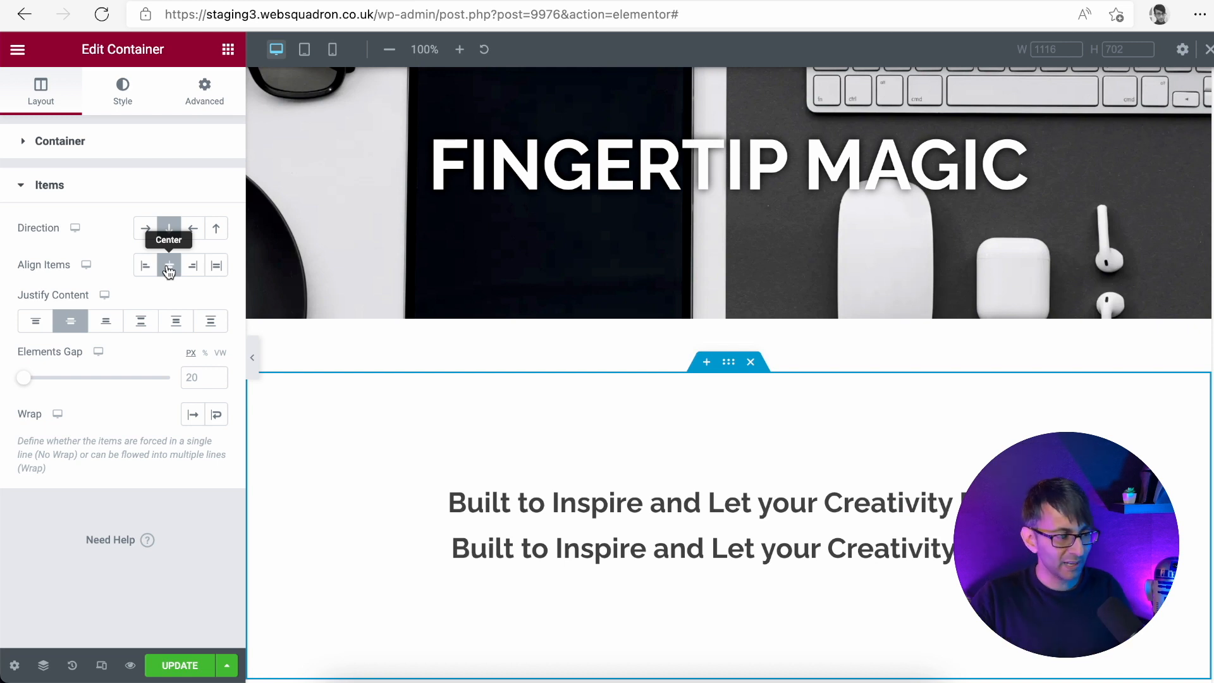
# Compare the container's Justify Content options, including Space Around and Flex End, and set it to Flex Start
pyautogui.click(36, 323)
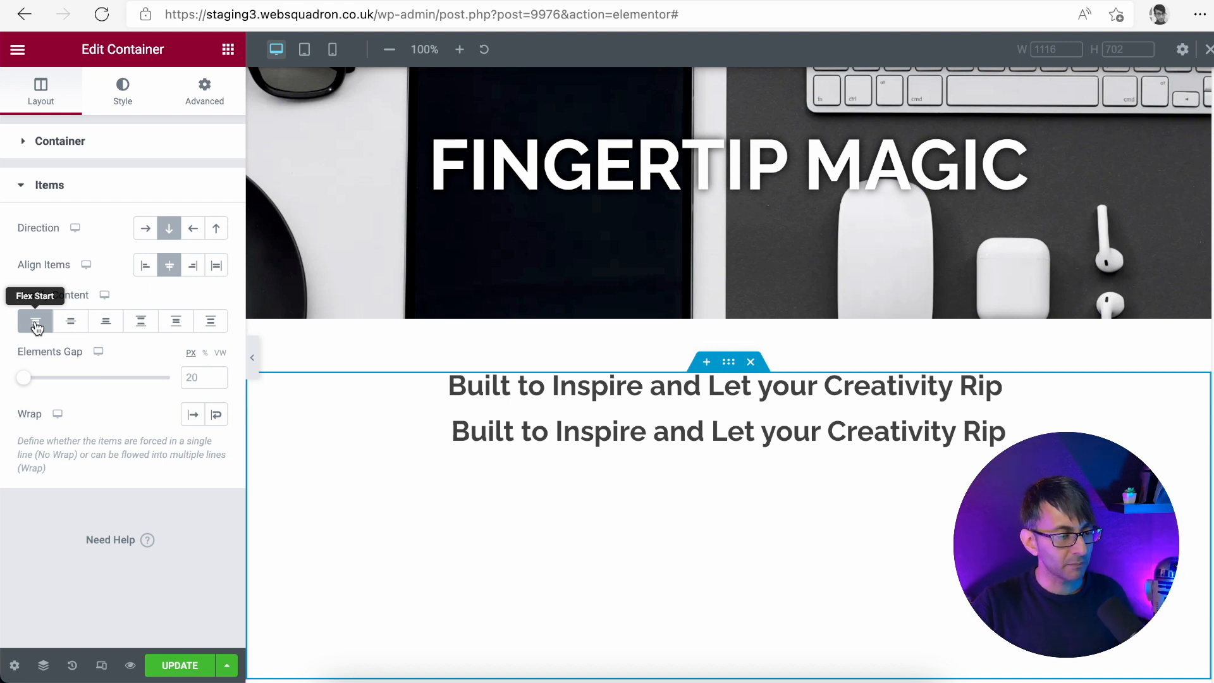
pyautogui.click(141, 324)
pyautogui.click(177, 326)
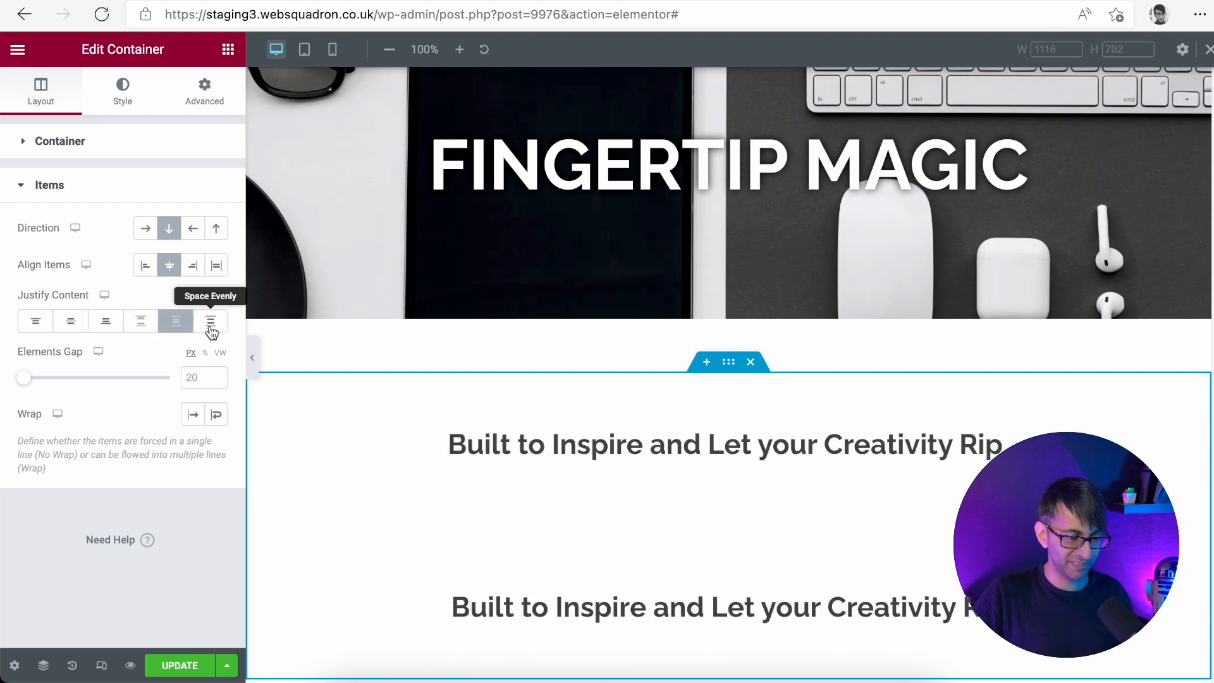
pyautogui.click(211, 325)
pyautogui.click(139, 330)
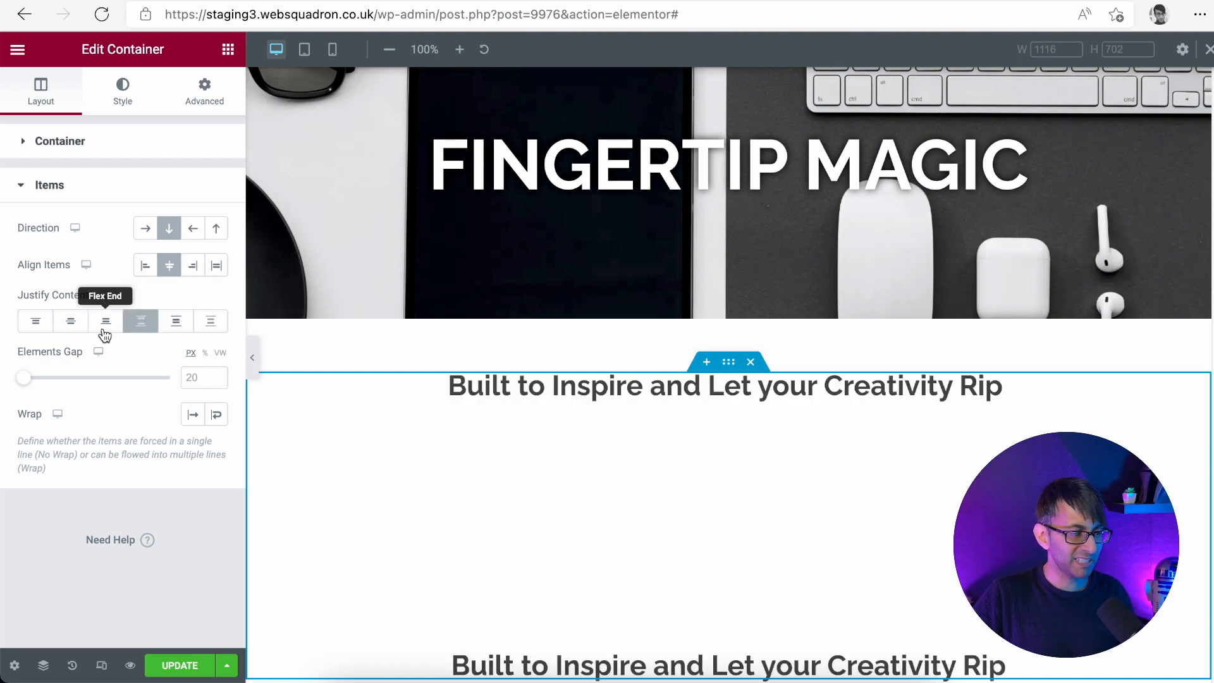
pyautogui.click(104, 329)
pyautogui.click(172, 329)
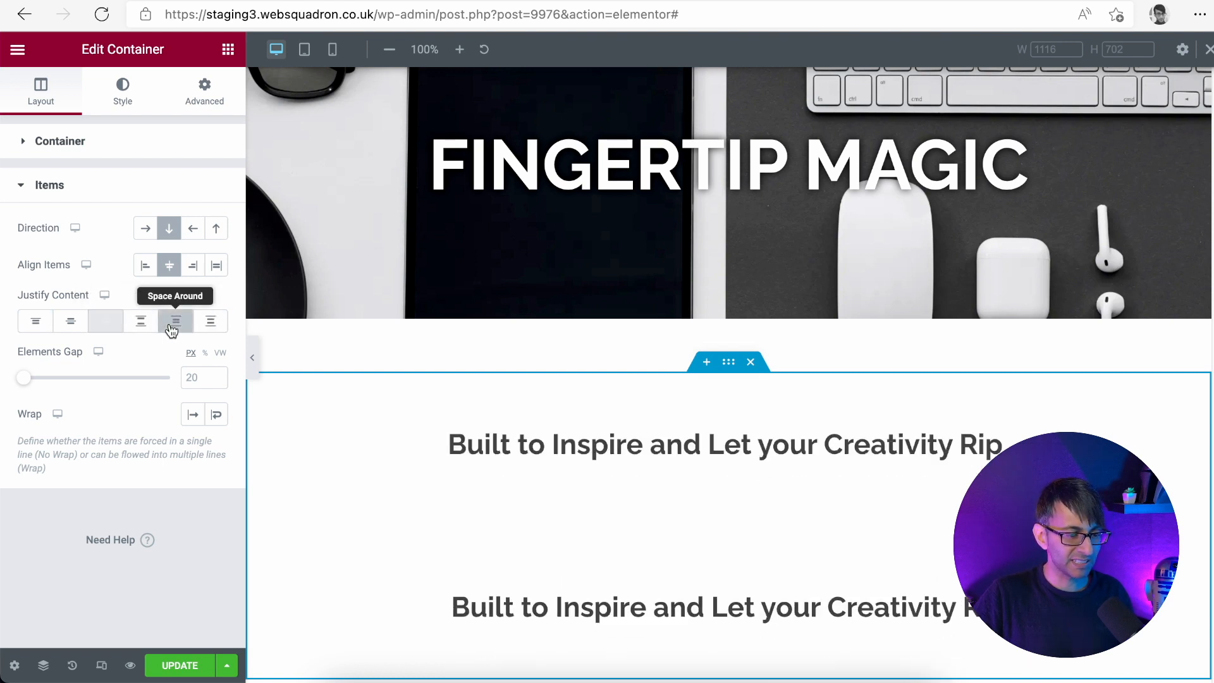
pyautogui.click(66, 327)
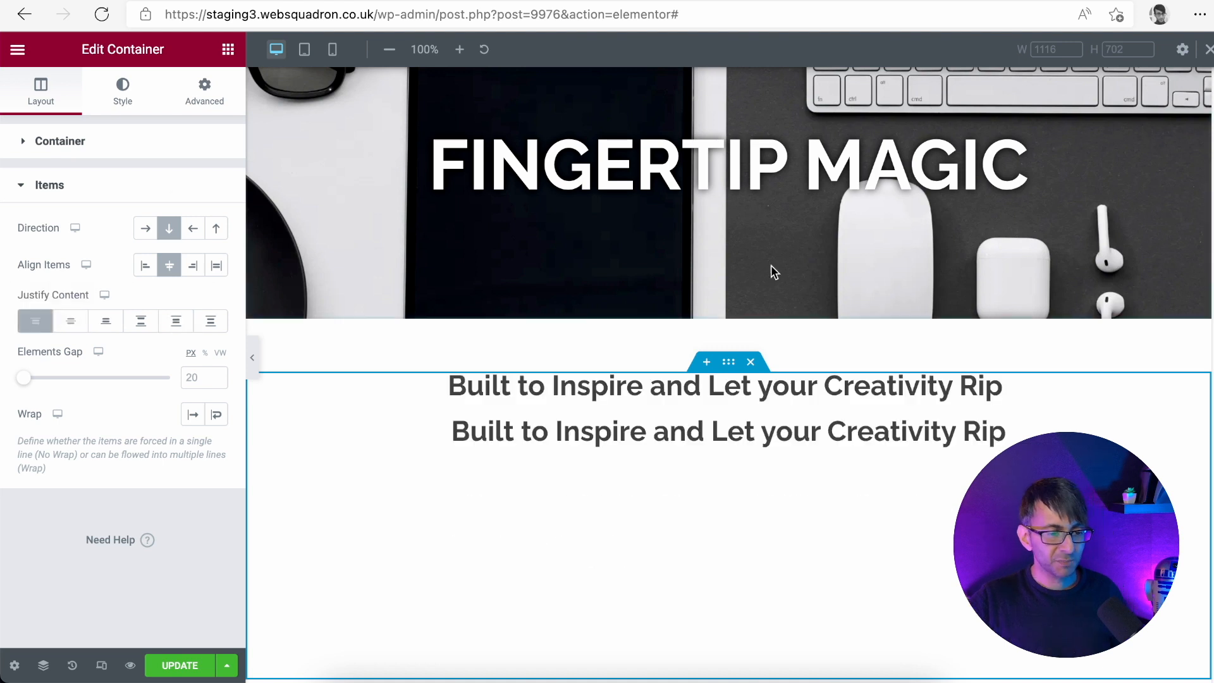
# Delete the second heading beneath "Built to Inspire and Let your Creativity Rip"
pyautogui.click(908, 432)
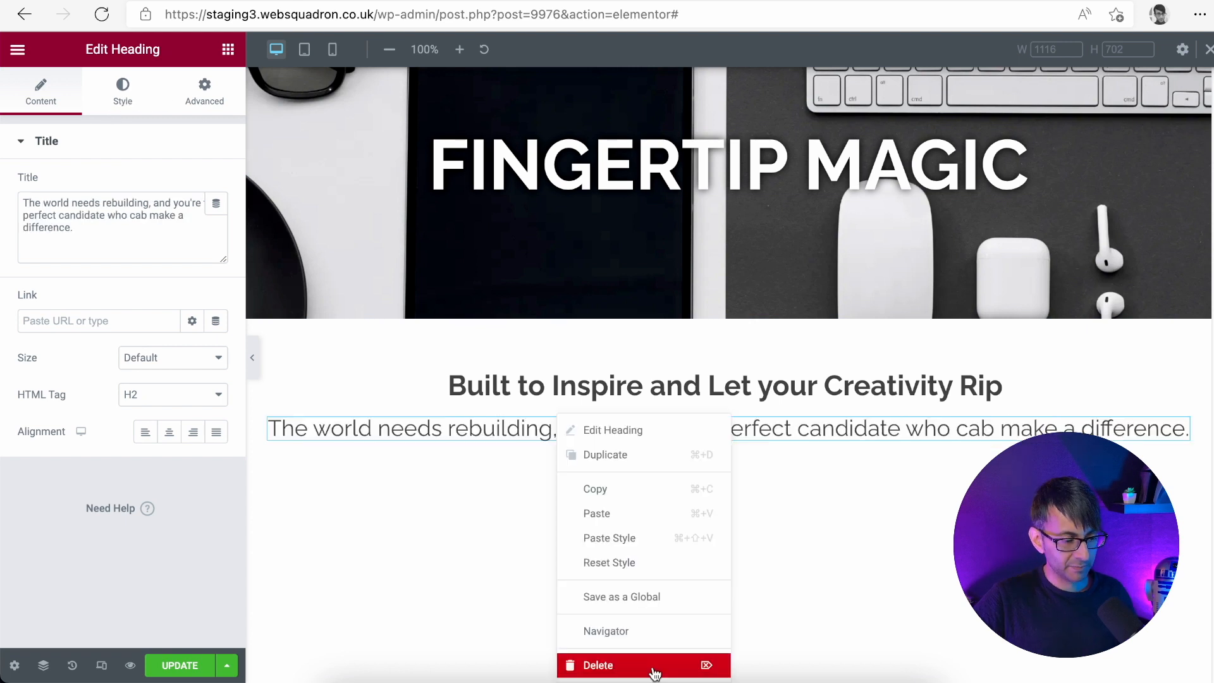
pyautogui.click(651, 660)
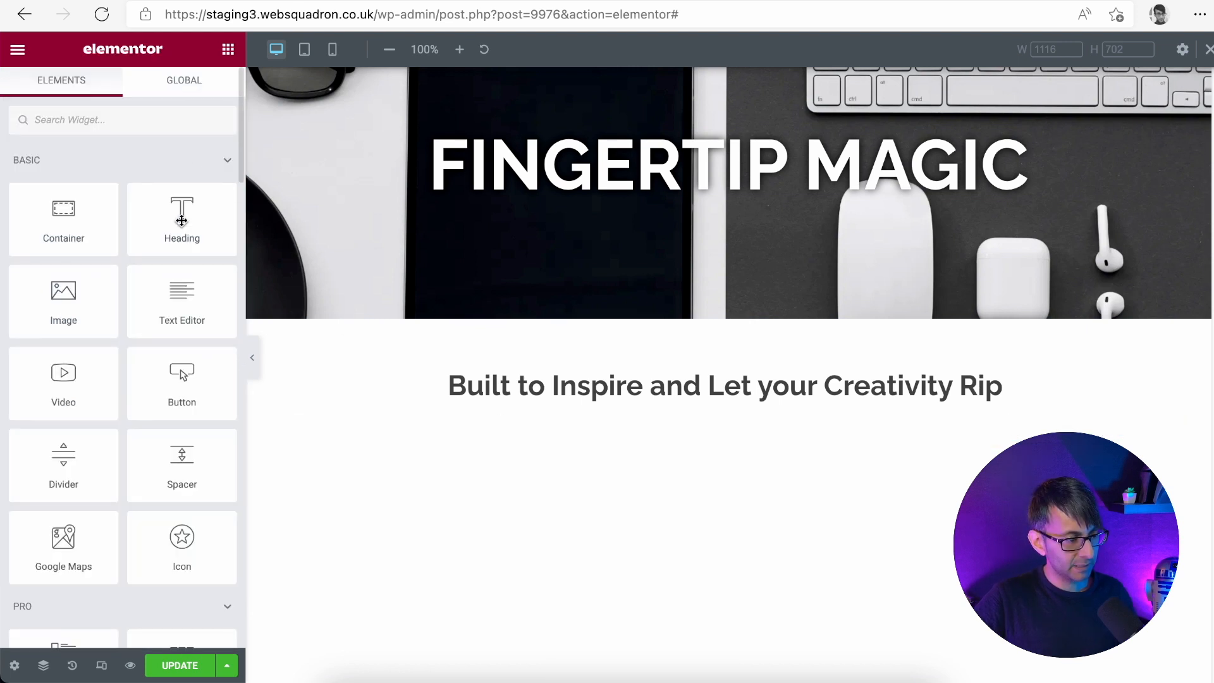
# Insert Text Editor: "The world needs rebuilding, and you're the perfect candidate who can make a difference. The Needs of the Many outweigh the Needs of the Few."
pyautogui.moveTo(180, 292); pyautogui.dragTo(690, 405)
pyautogui.tripleClick(135, 467)
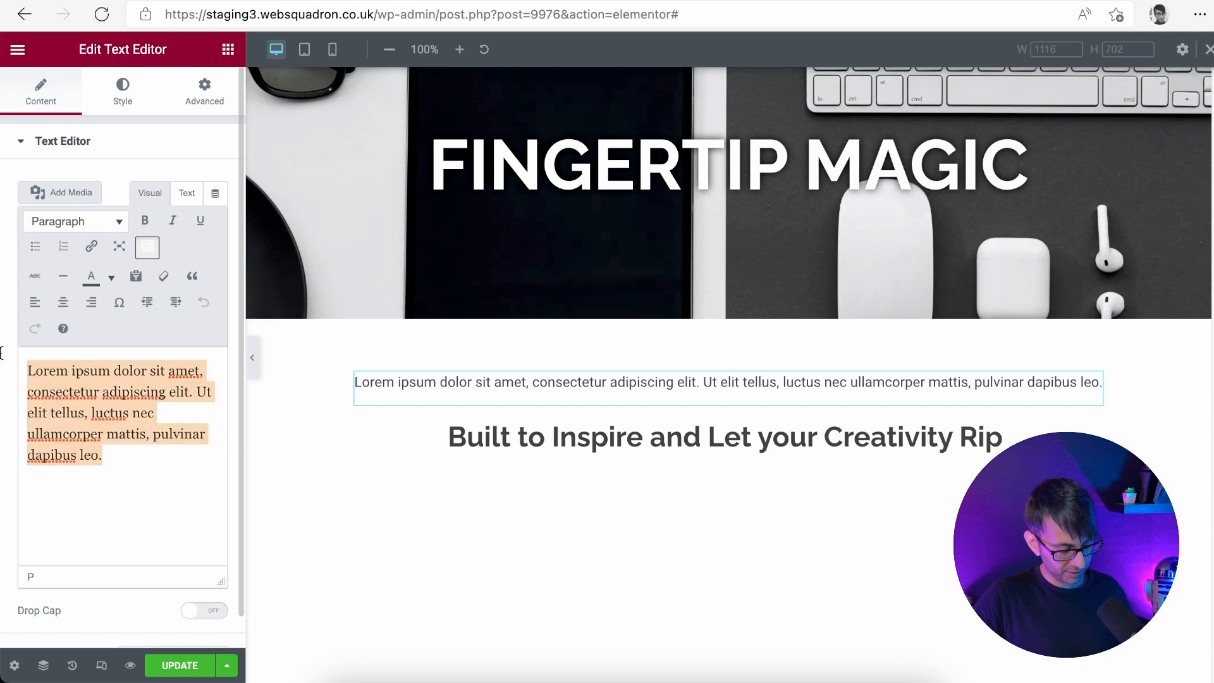
pyautogui.click(141, 258)
pyautogui.write("The world needs rebuilding, and you're the perfect candidate who can make a difference. The Needs of the Many outweigh the Needs of the Few.")
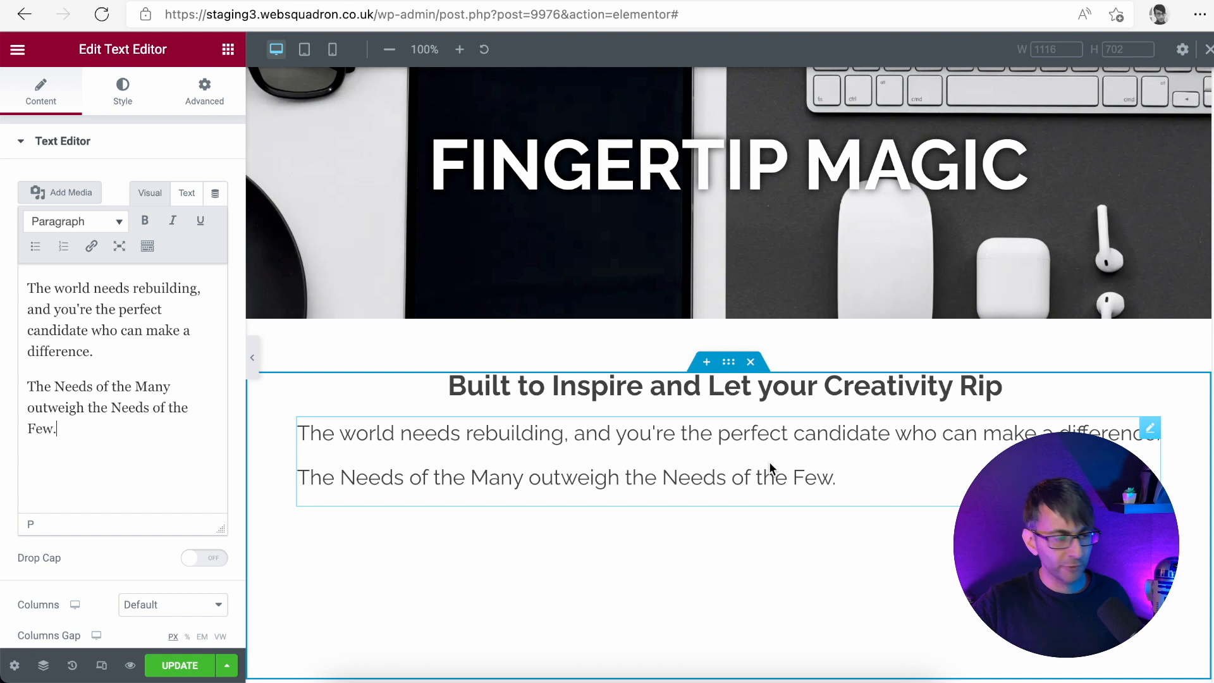
# Centre the paragraph text and set the container's content width to Boxed with a width of 700 px
pyautogui.click(130, 104)
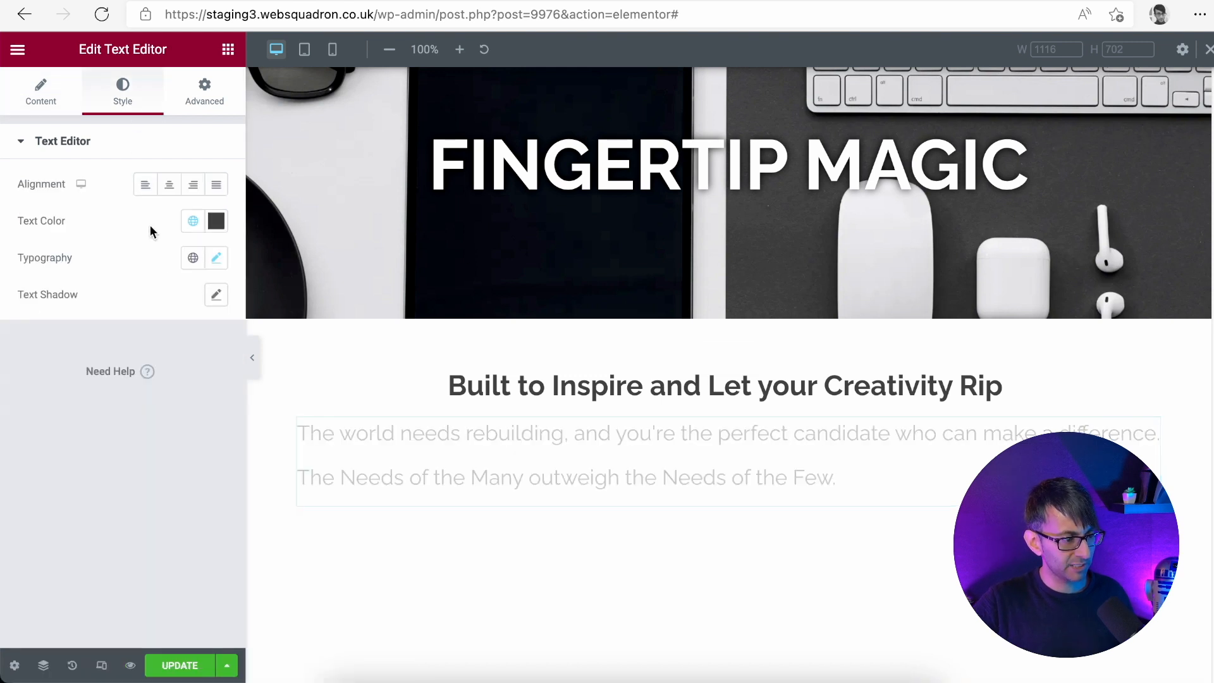
pyautogui.click(169, 184)
pyautogui.click(728, 362)
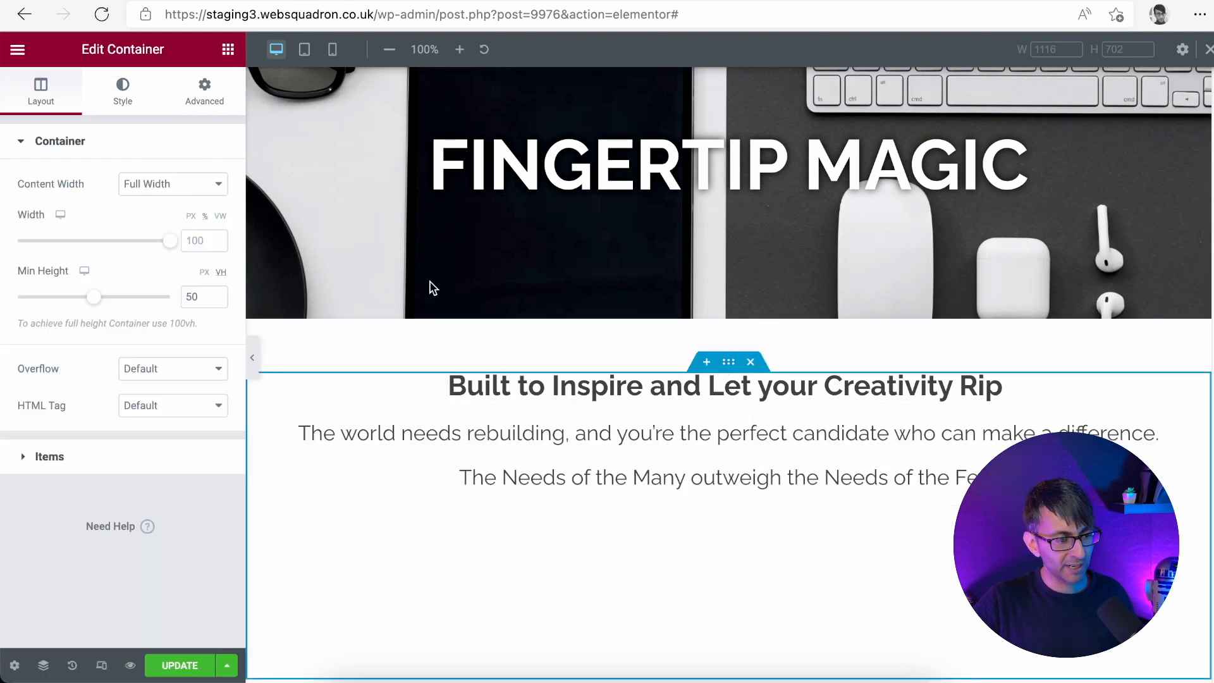
pyautogui.click(194, 217)
pyautogui.click(124, 181)
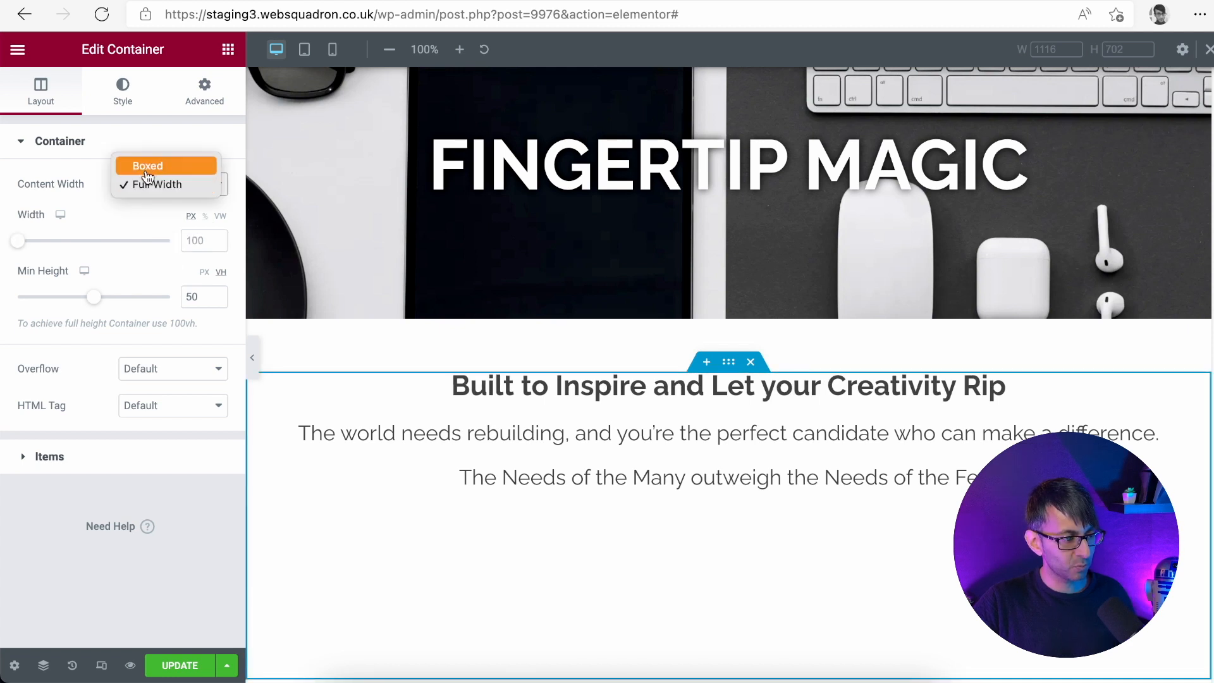
pyautogui.click(138, 164)
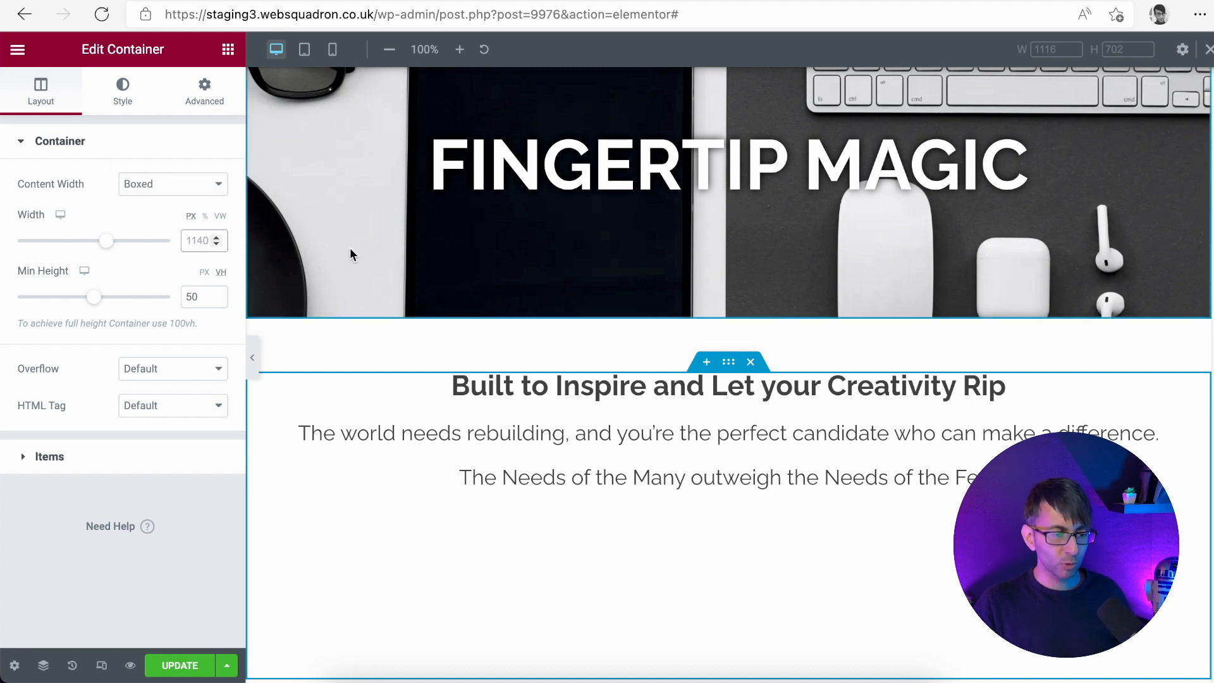
pyautogui.write('600')
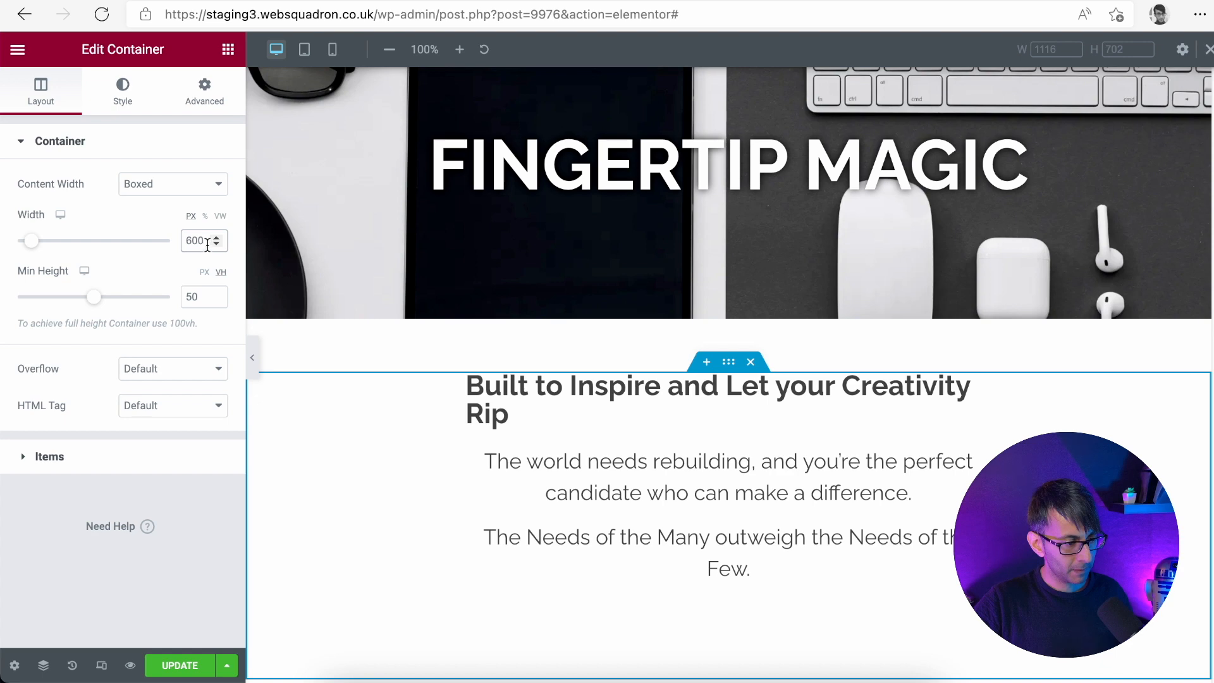
pyautogui.press('BackSpace')
pyautogui.write('7')
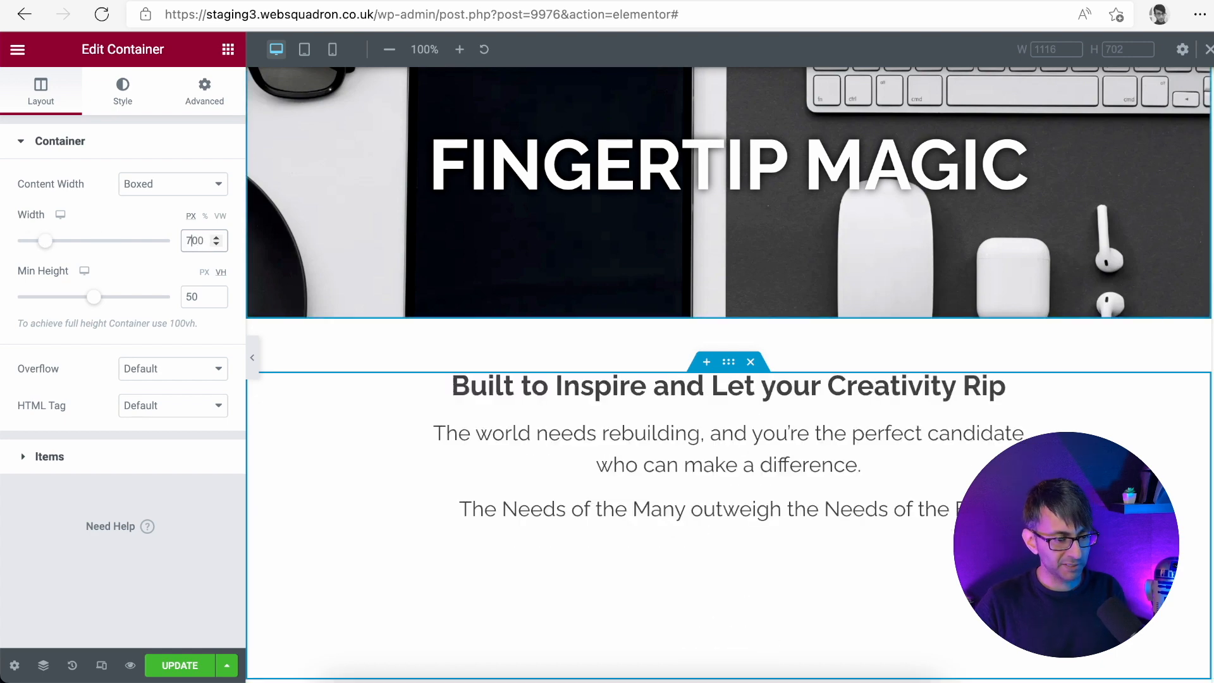
# Duplicate the Text Editor block and replace the copy's text with "Or the One."
pyautogui.rightClick(986, 421)
pyautogui.click(1018, 452)
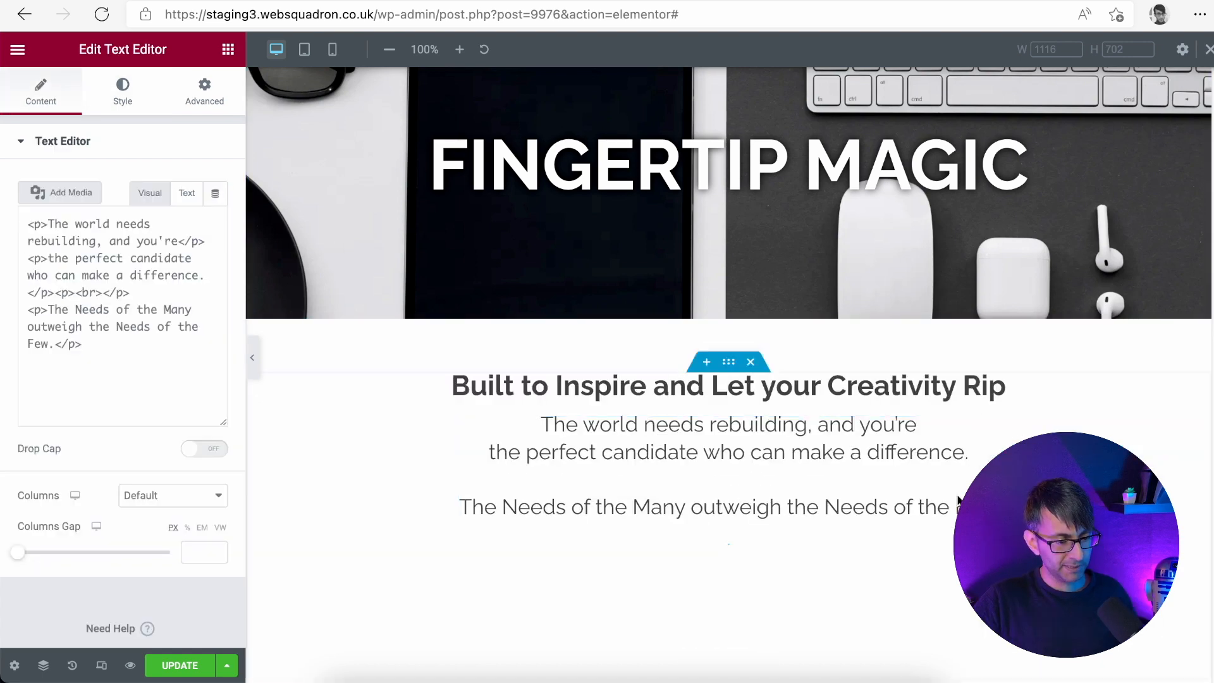
pyautogui.click(70, 361)
pyautogui.hotkey('ctrl', 'a')
pyautogui.write('Or the One.')
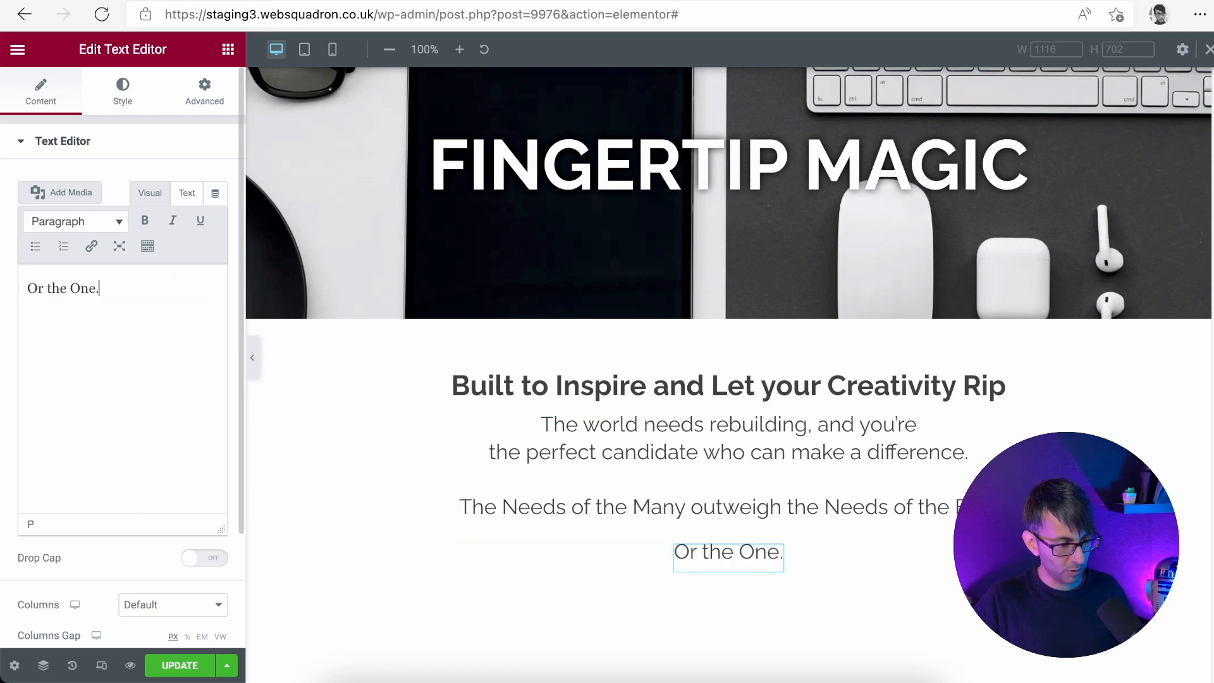
# Reduce the font size of the "Or the One." text through its custom typography settings
pyautogui.hotkey('ctrl', 'a')
pyautogui.click(122, 92)
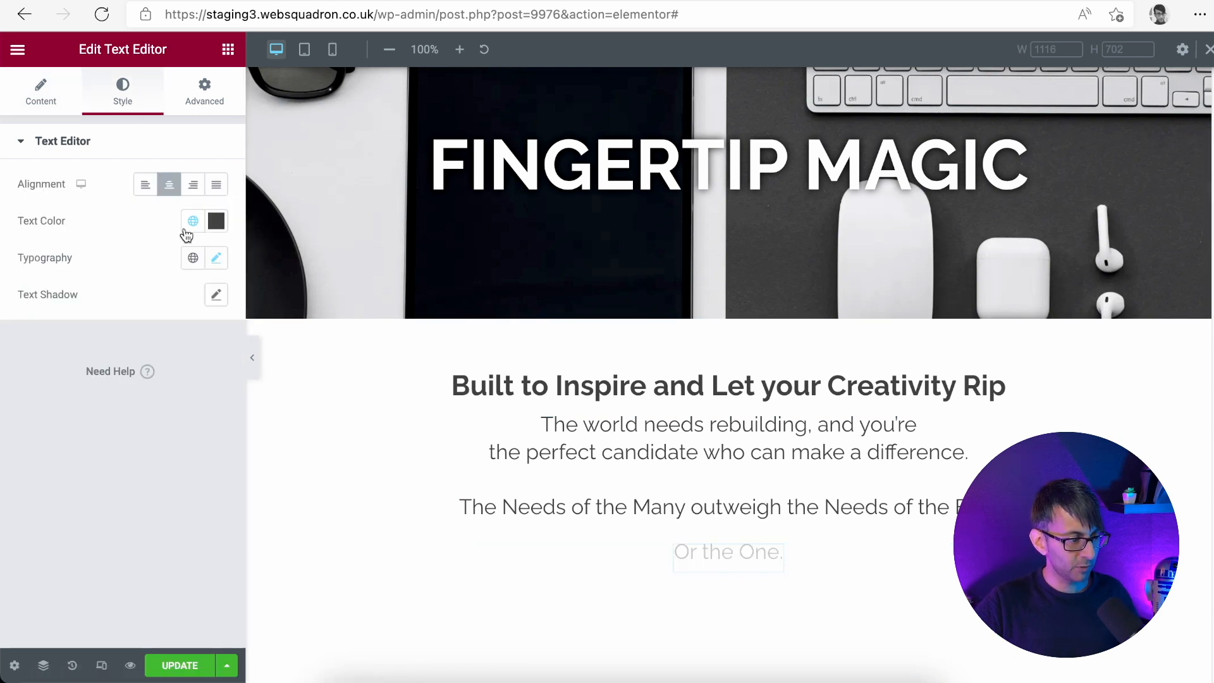
pyautogui.click(215, 260)
pyautogui.click(204, 399)
pyautogui.press('Escape')
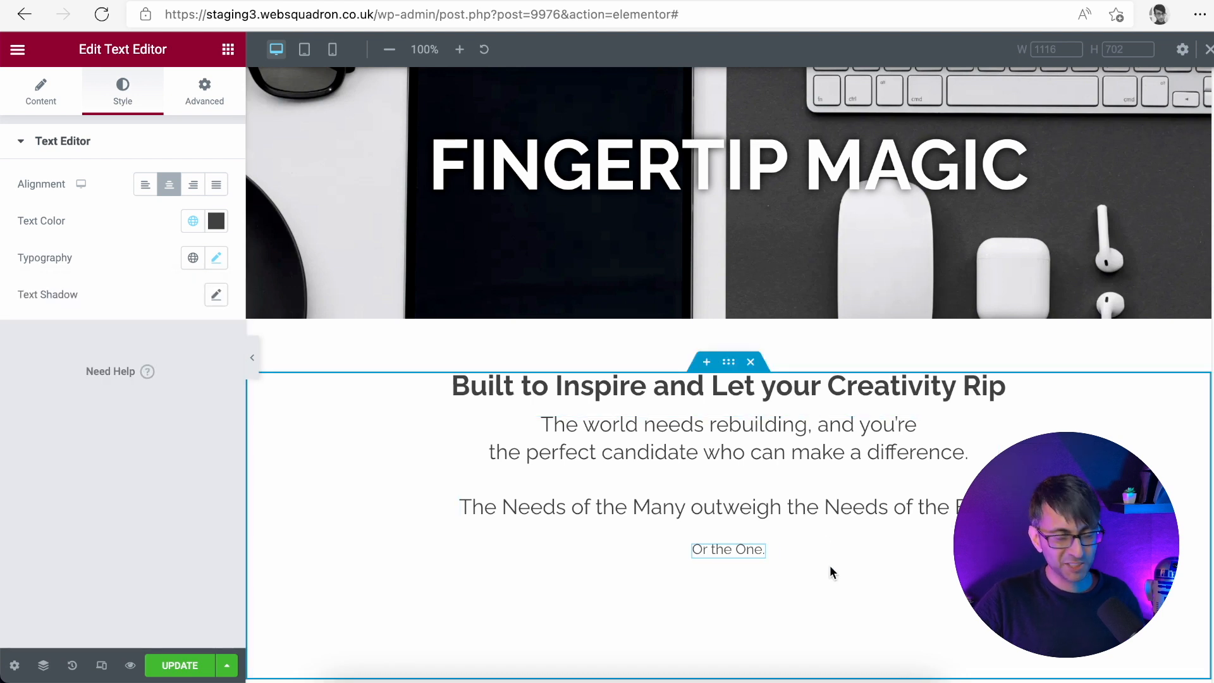
# Set the "Built to Inspire and Let your Creativity Rip" heading's font size to 1.7 rem in the mobile layout
pyautogui.scroll(-2, 833, 572)
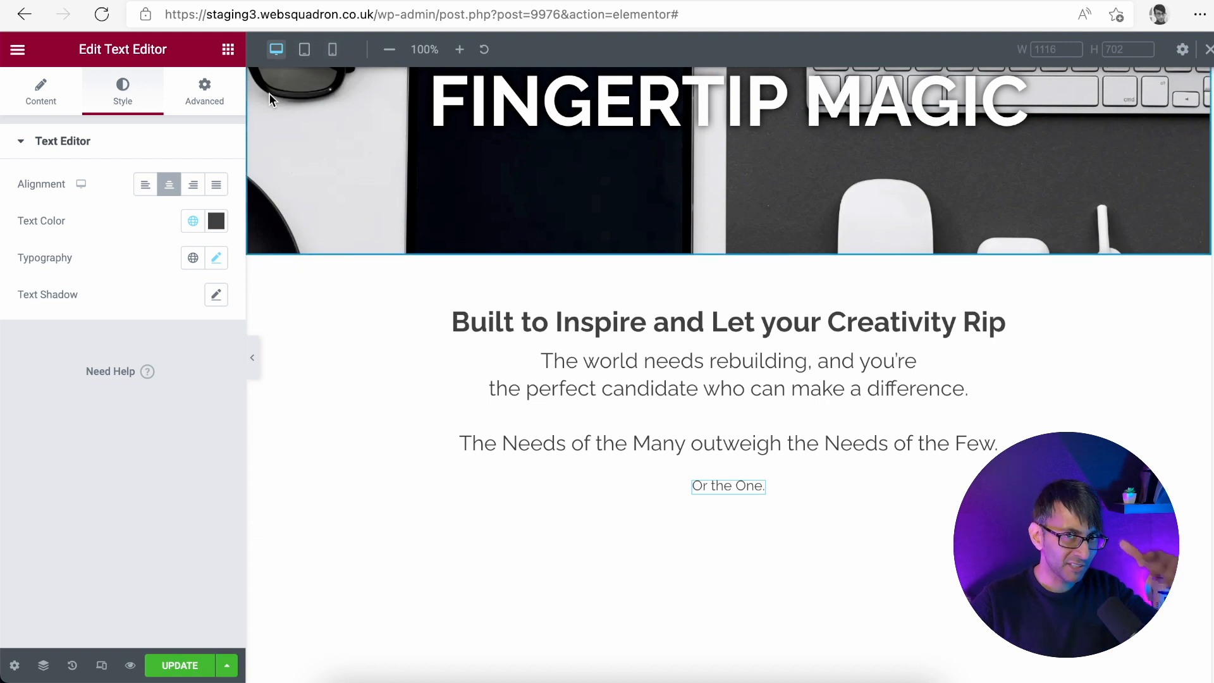
pyautogui.click(332, 49)
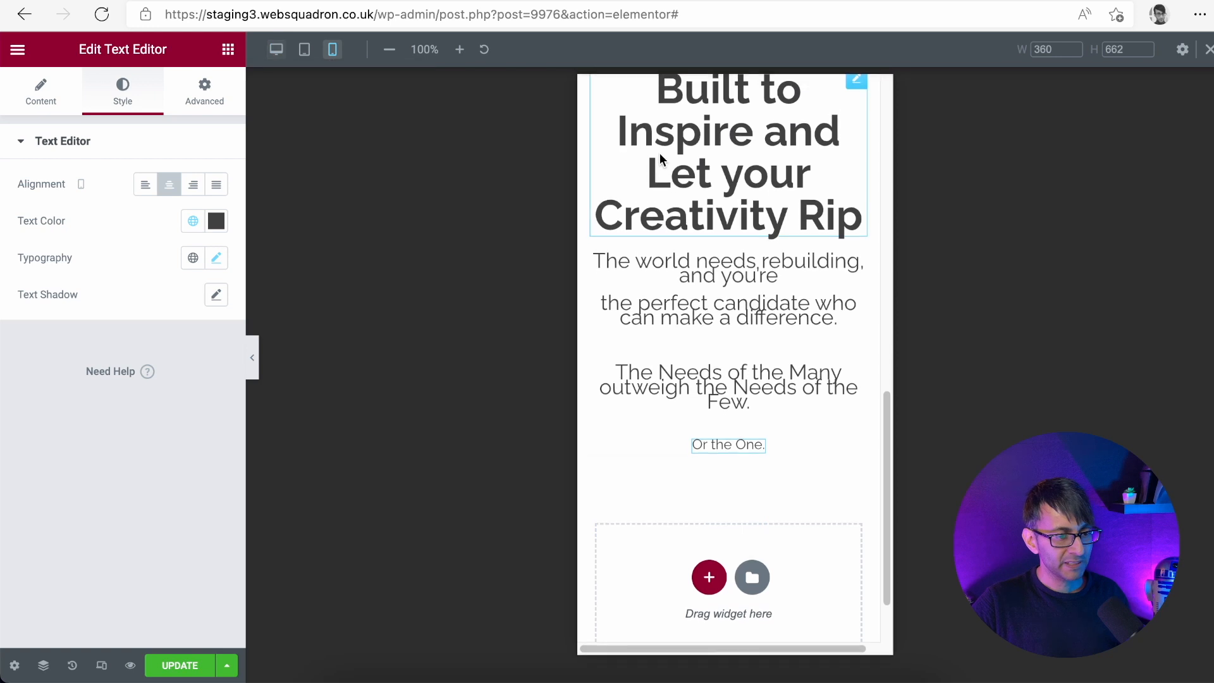
pyautogui.scroll(3, 889, 360)
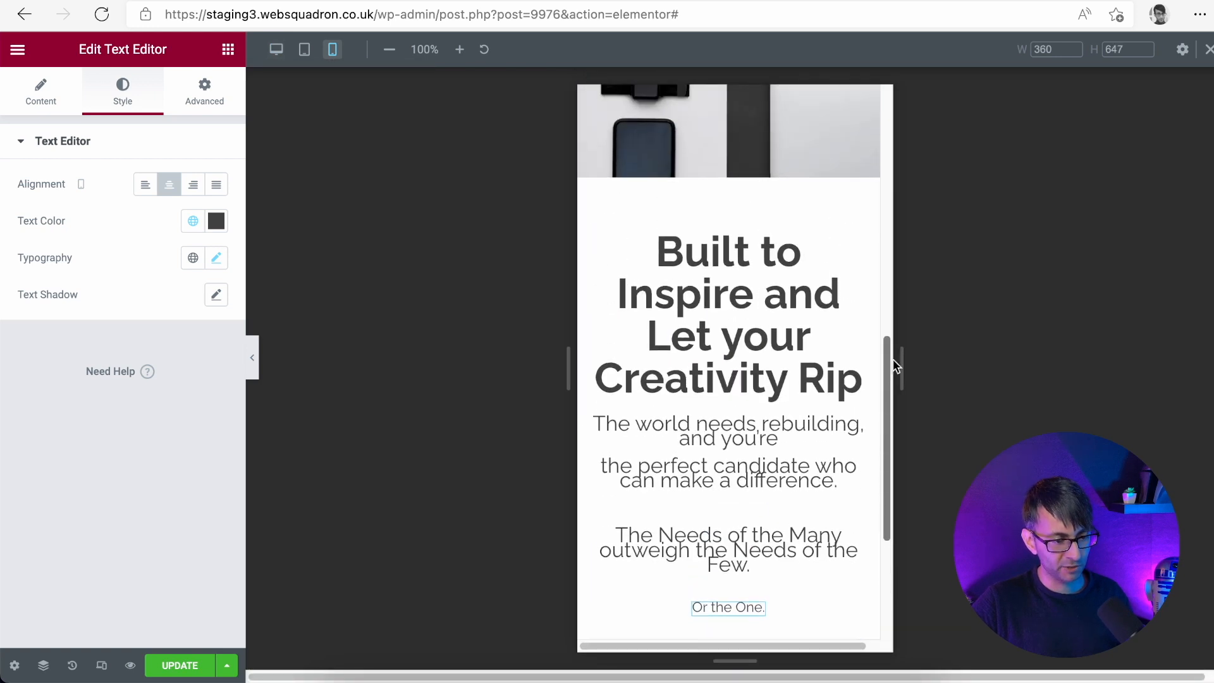
pyautogui.click(803, 362)
pyautogui.click(216, 220)
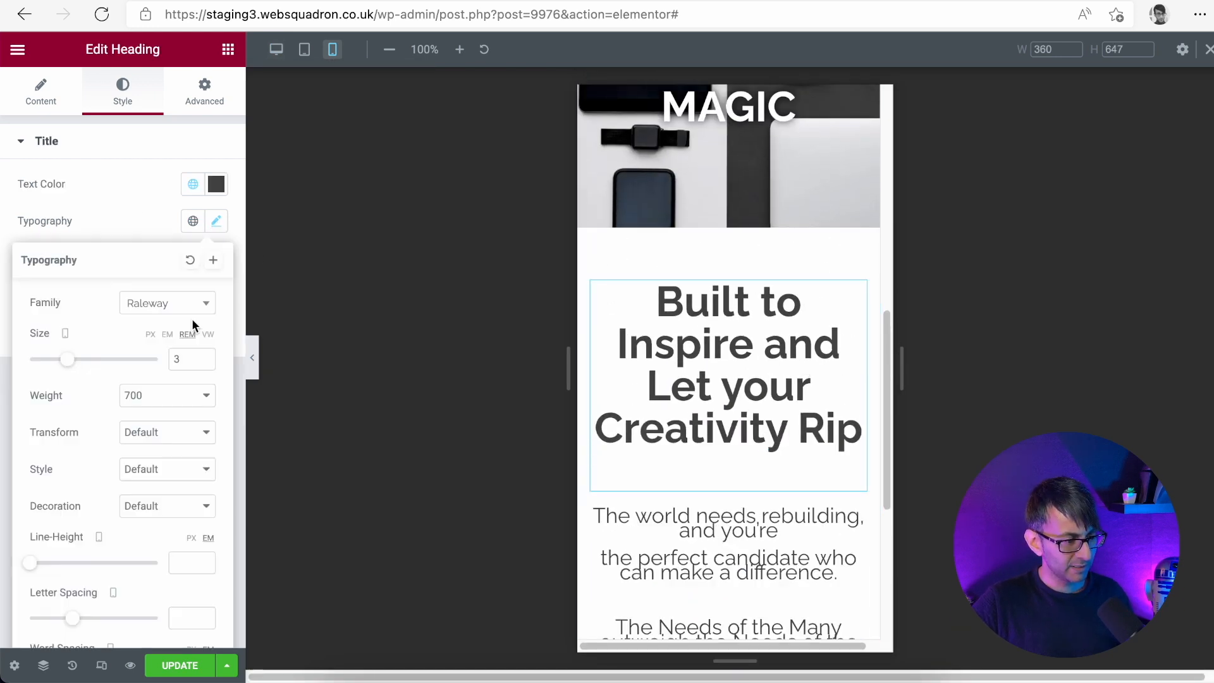
pyautogui.write('2')
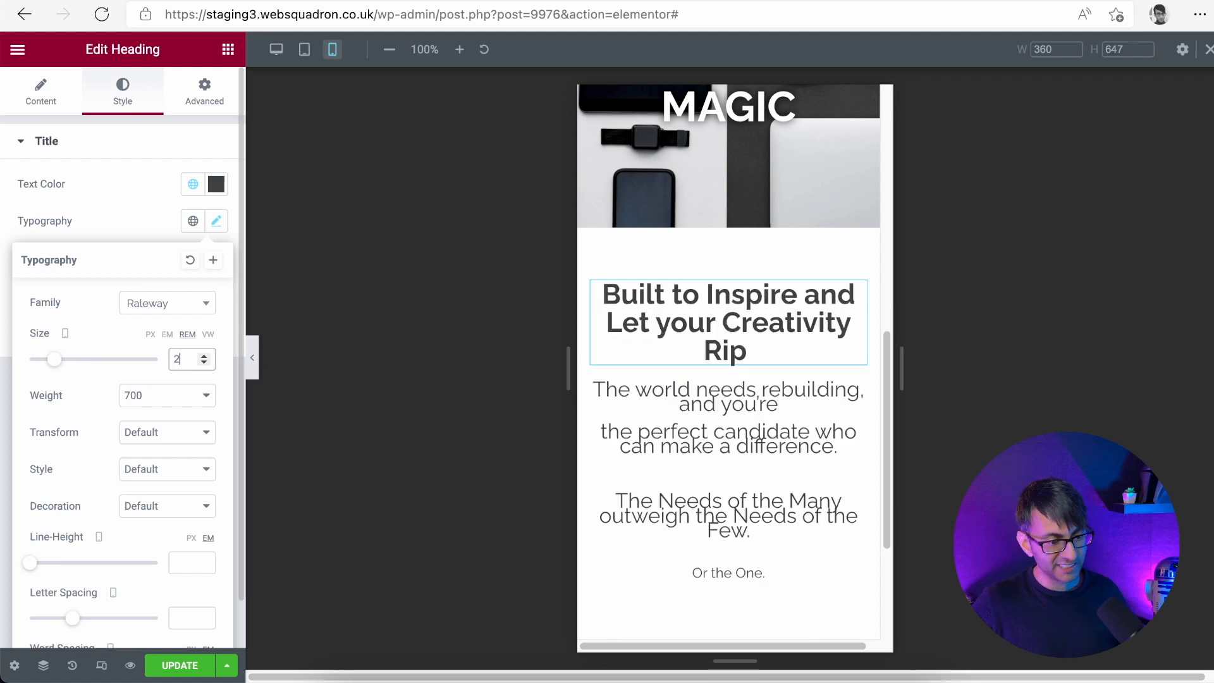
pyautogui.click(205, 362)
pyautogui.click(204, 362)
pyautogui.click(204, 363)
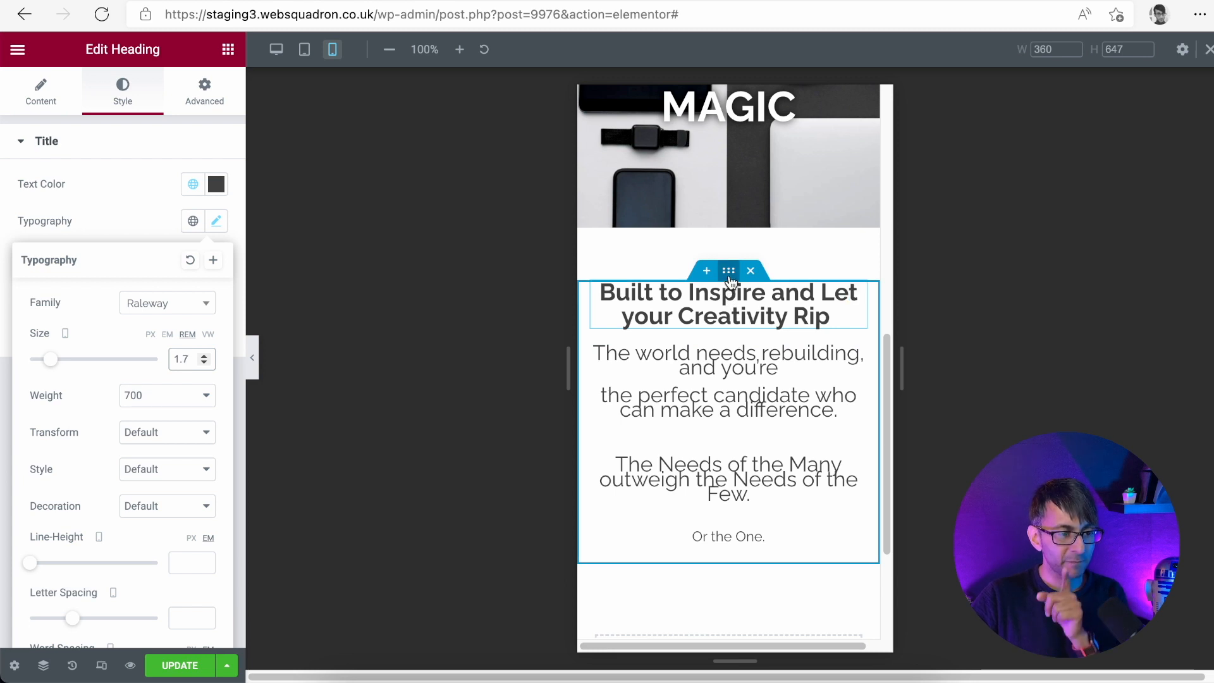
# Open the text container's advanced settings and check the section in the mobile layout before returning to the desktop layout
pyautogui.click(729, 276)
pyautogui.click(202, 103)
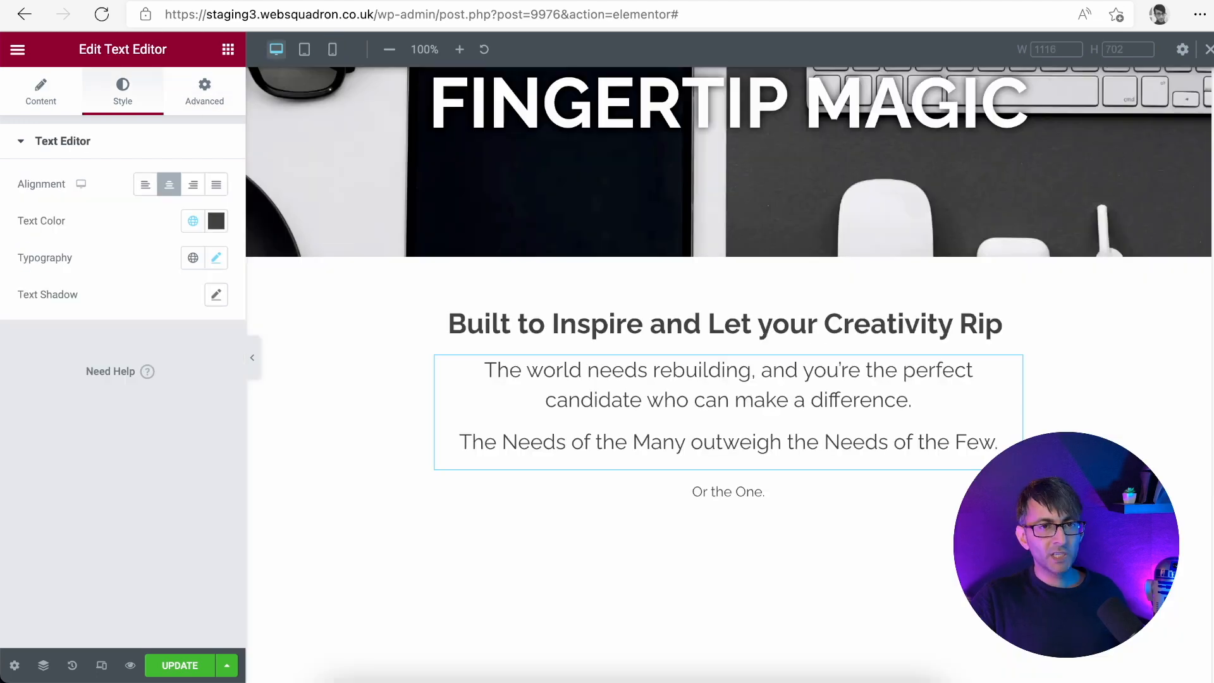
pyautogui.click(332, 49)
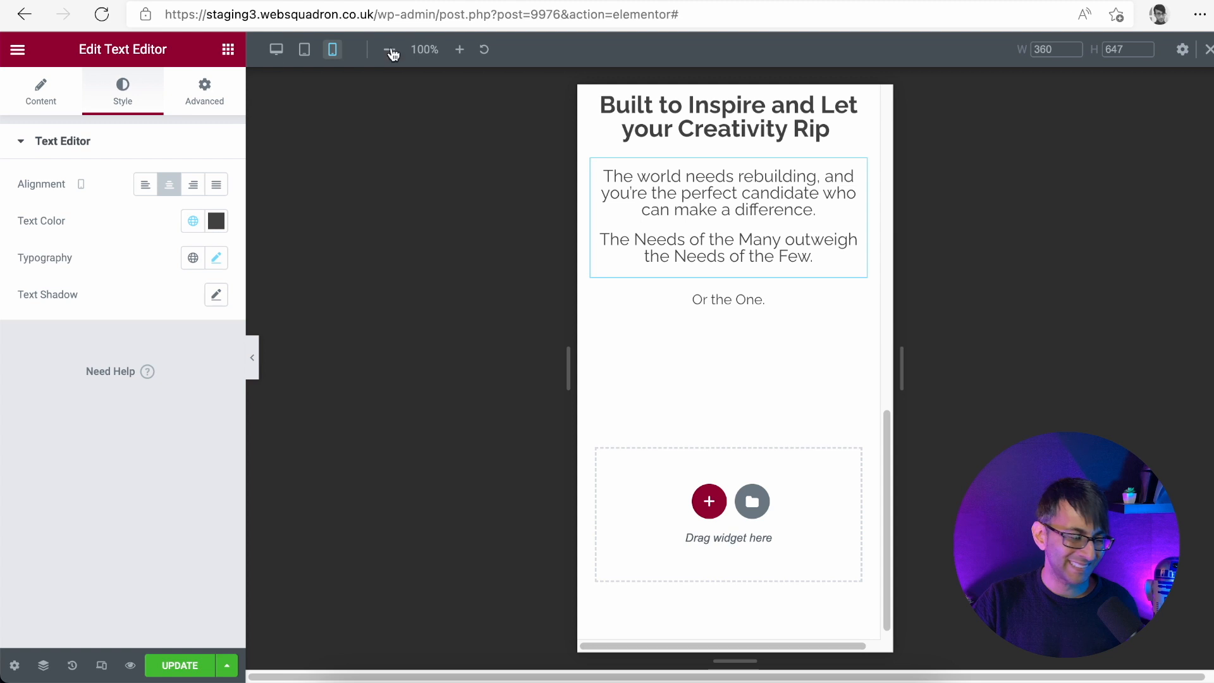
pyautogui.click(275, 51)
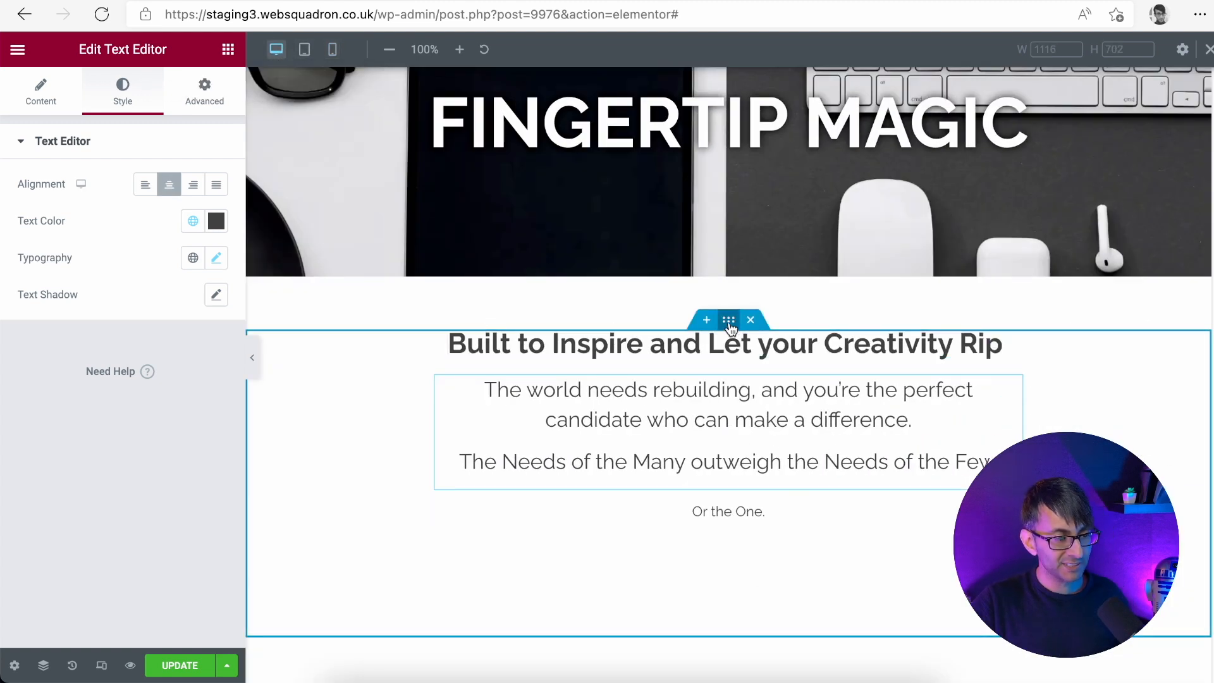
# Clear the minimum height of the container holding the heading and text
pyautogui.click(729, 321)
pyautogui.click(34, 98)
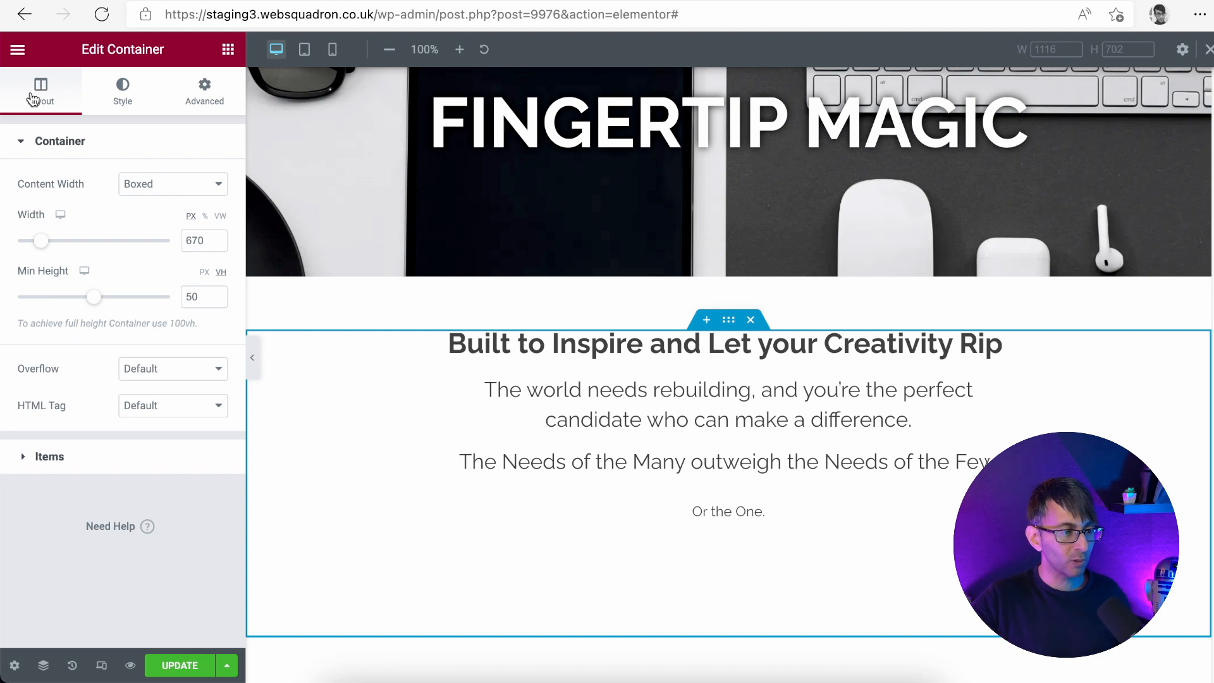
pyautogui.doubleClick(201, 298)
pyautogui.press('BackSpace')
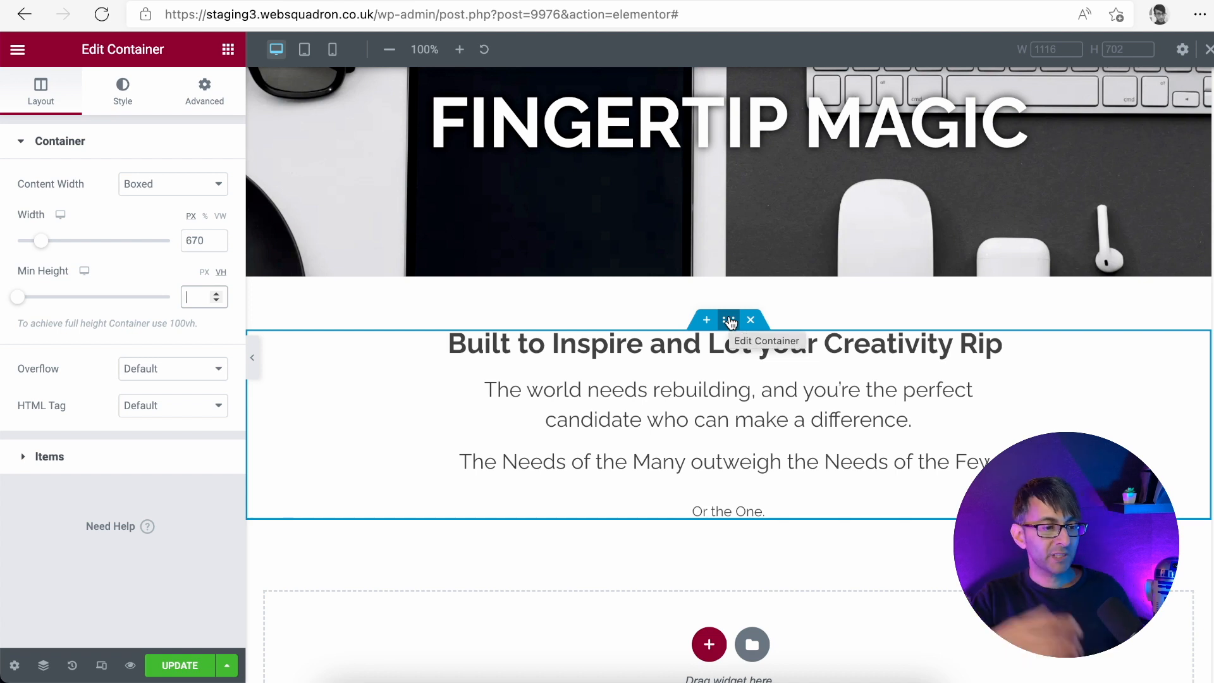
# Add a two-column container structure below the text section and preview the page at full editor width
pyautogui.scroll(3, 823, 626)
pyautogui.scroll(-1, 828, 570)
pyautogui.scroll(-5, 950, 517)
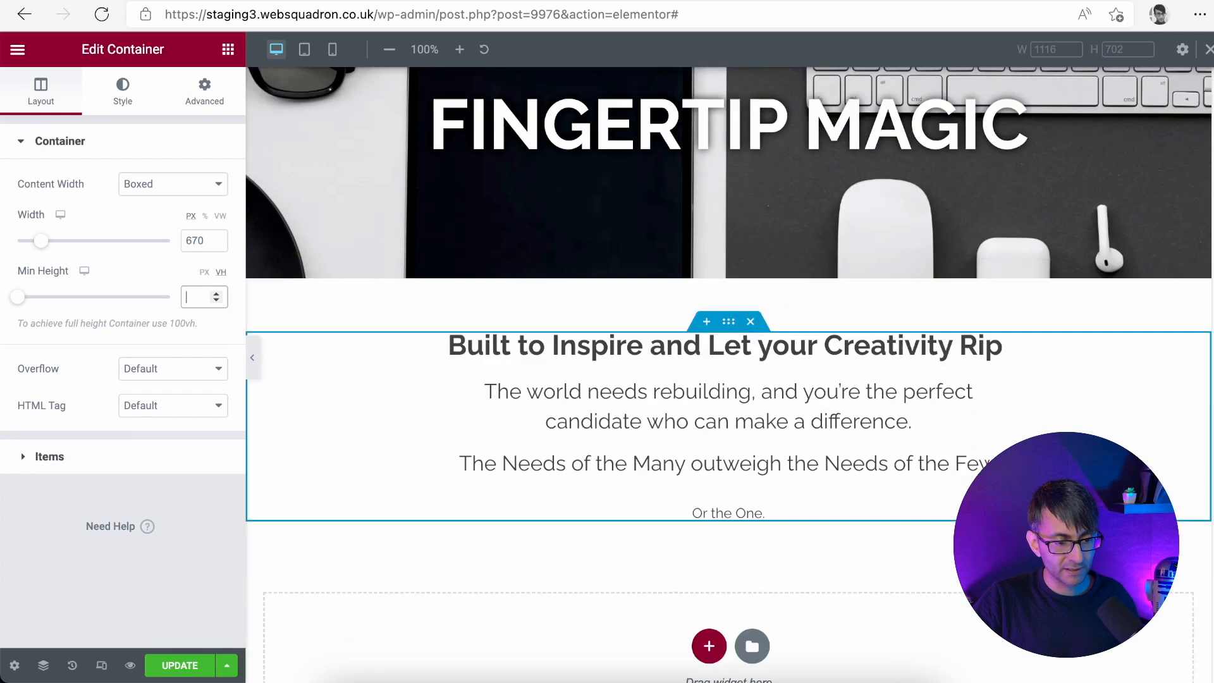
pyautogui.click(709, 534)
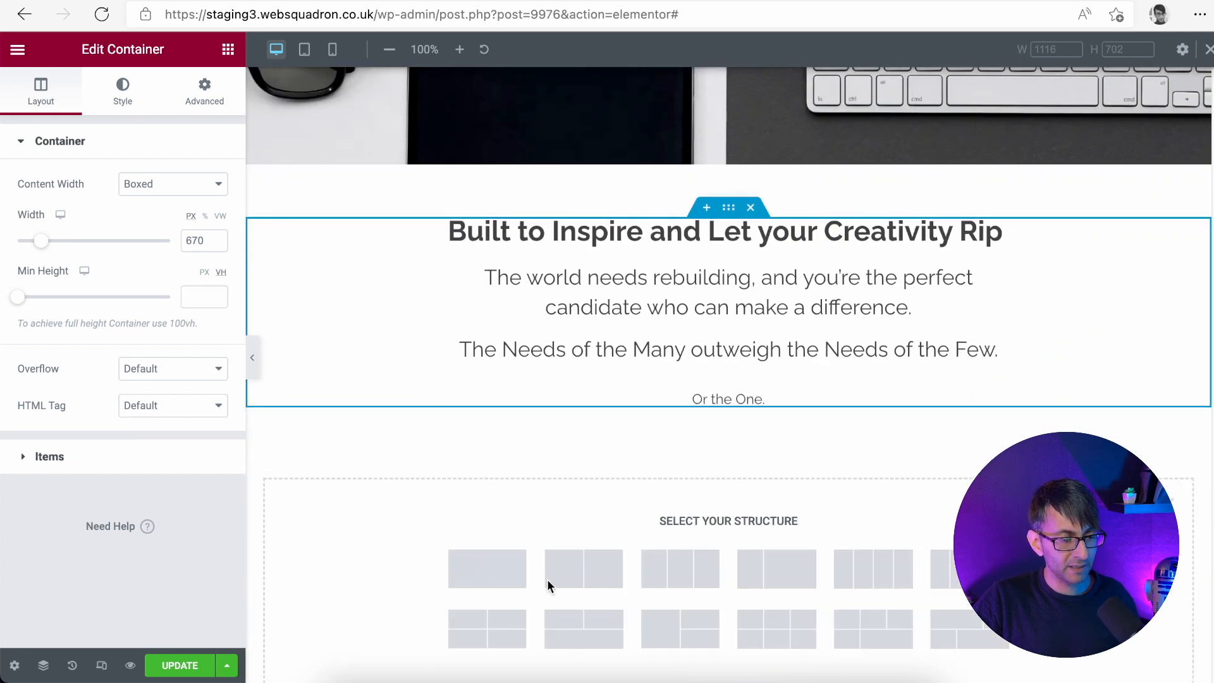
pyautogui.click(581, 581)
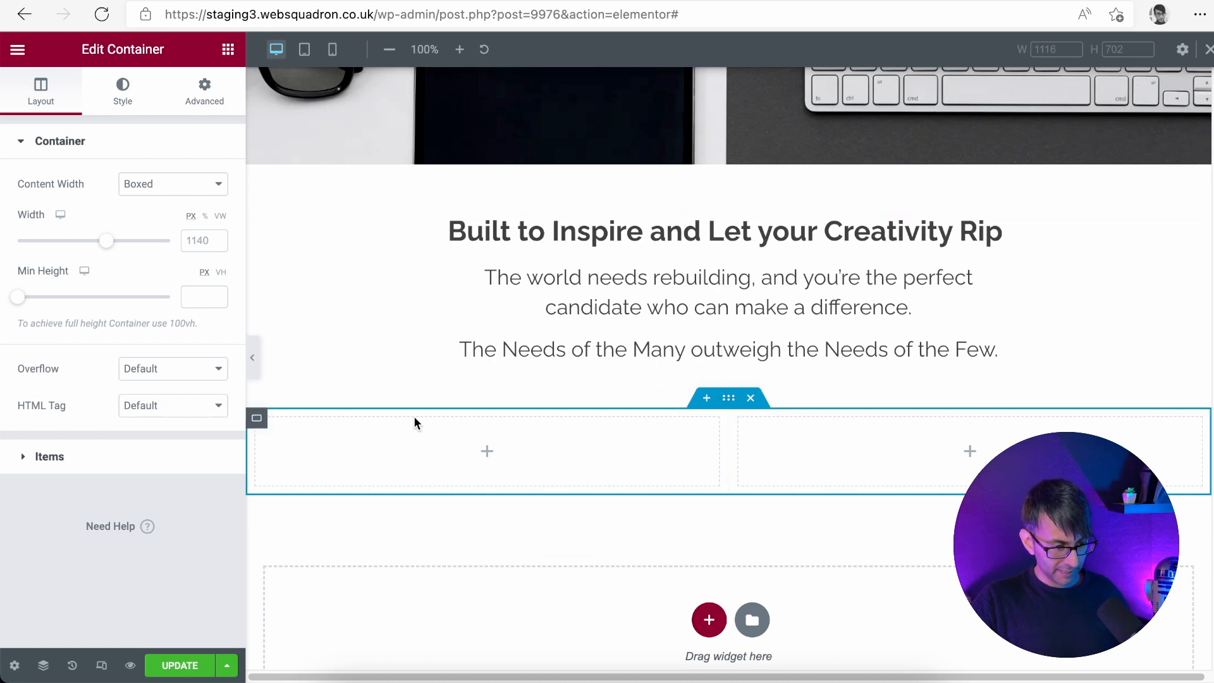
pyautogui.click(248, 358)
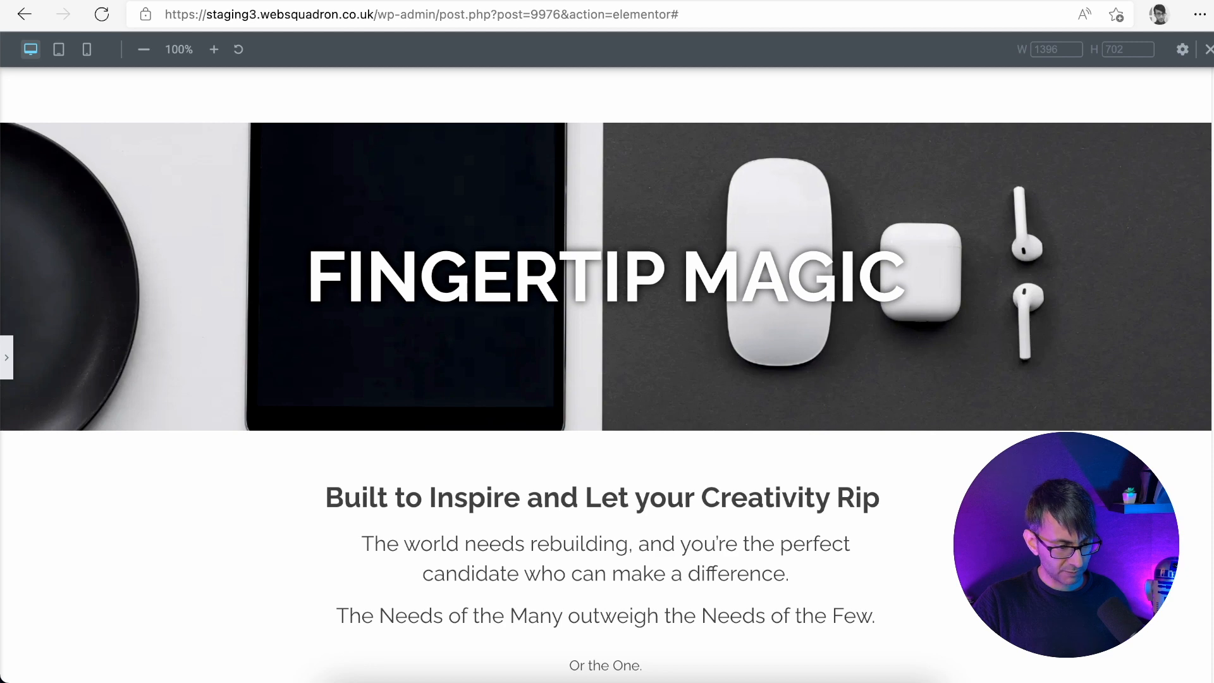
pyautogui.click(7, 365)
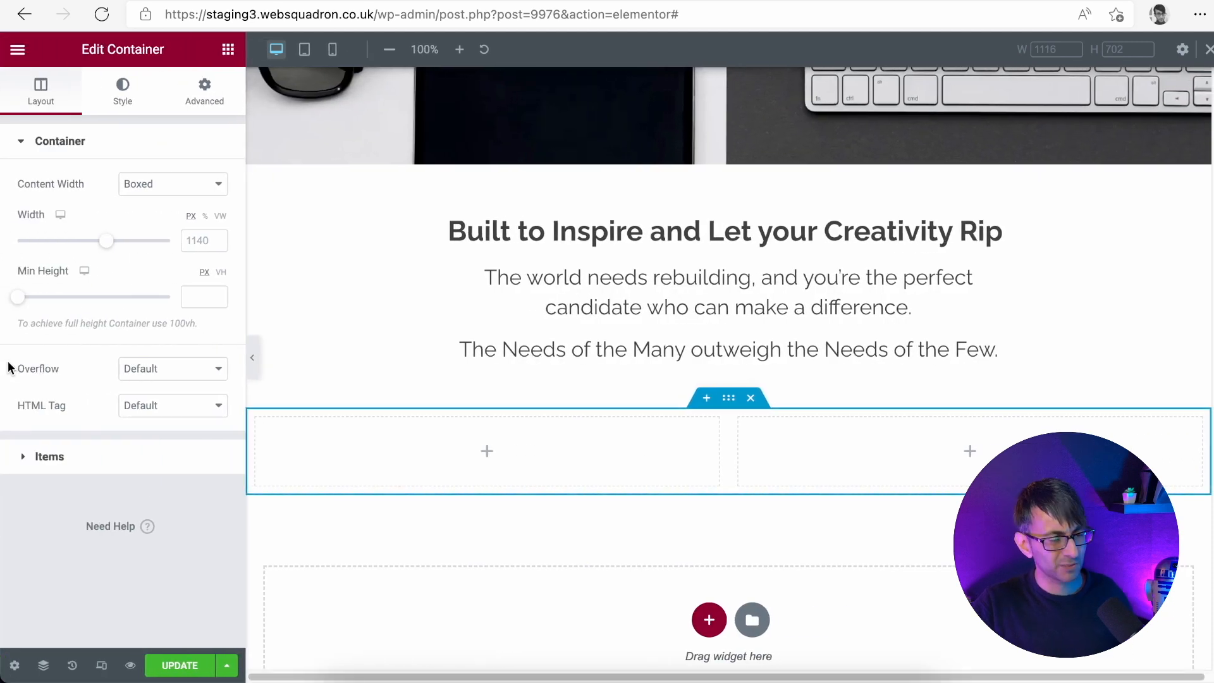
# Set the FINGERTIP MAGIC container's minimum height to 60 vh and check its parallax effect
pyautogui.scroll(3, 1063, 293)
pyautogui.click(730, 198)
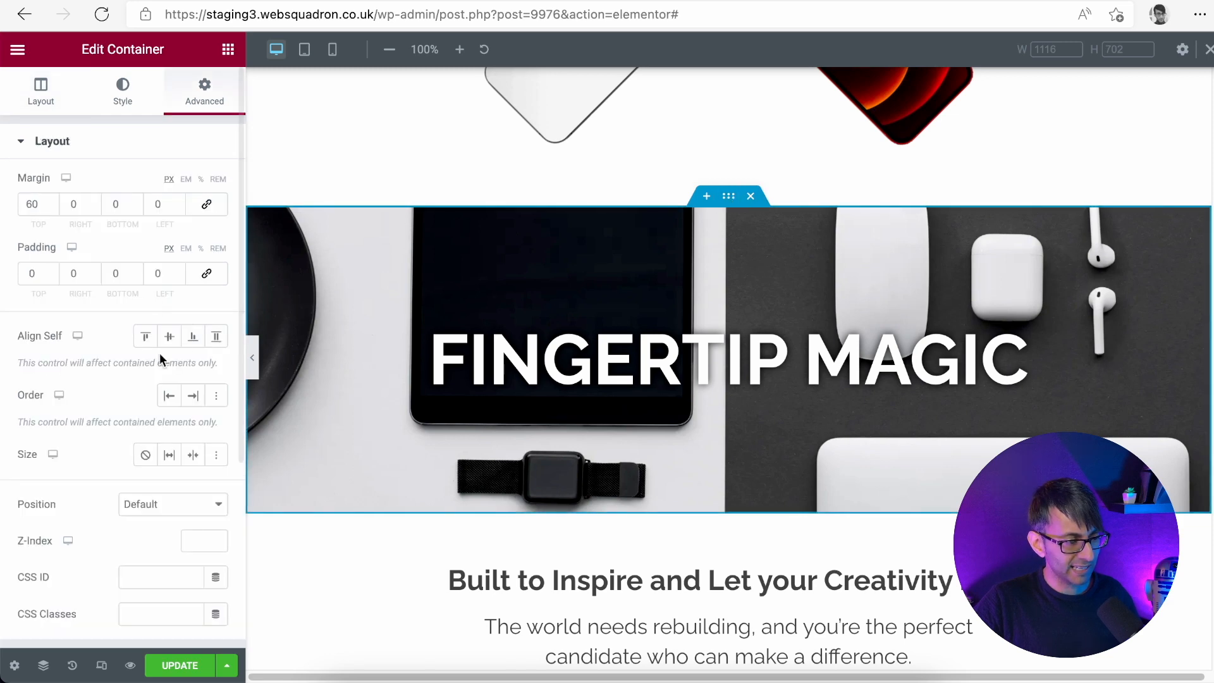
pyautogui.click(41, 90)
pyautogui.doubleClick(191, 298)
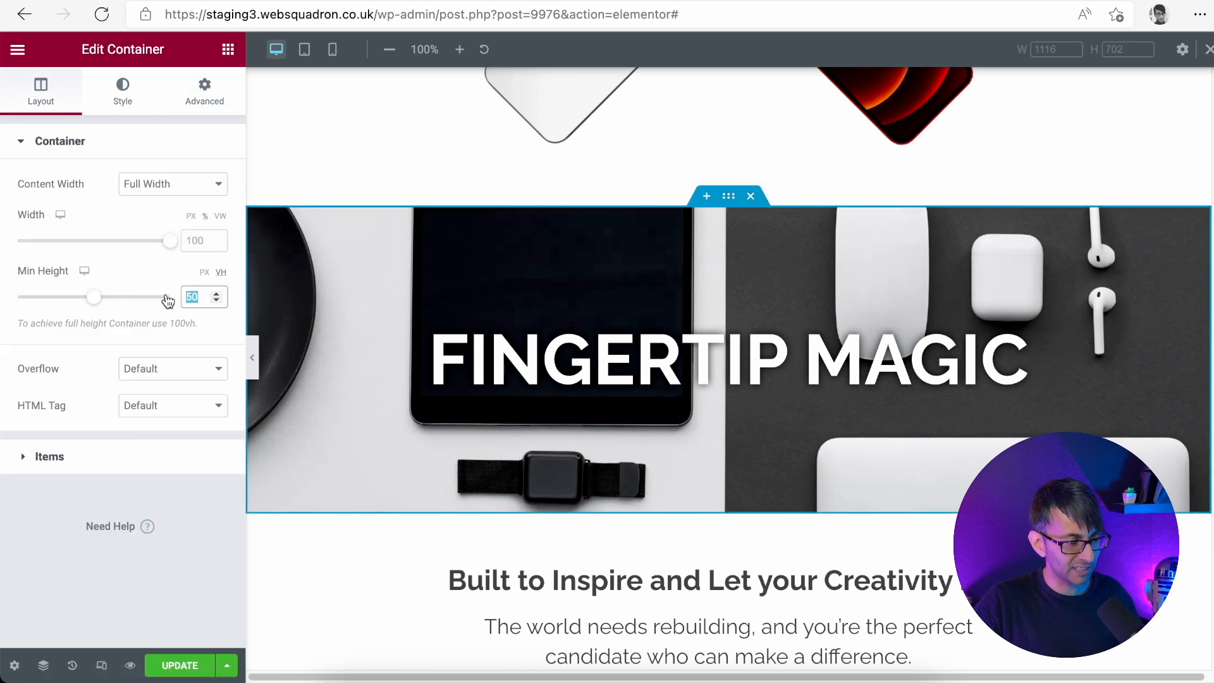
pyautogui.write('75')
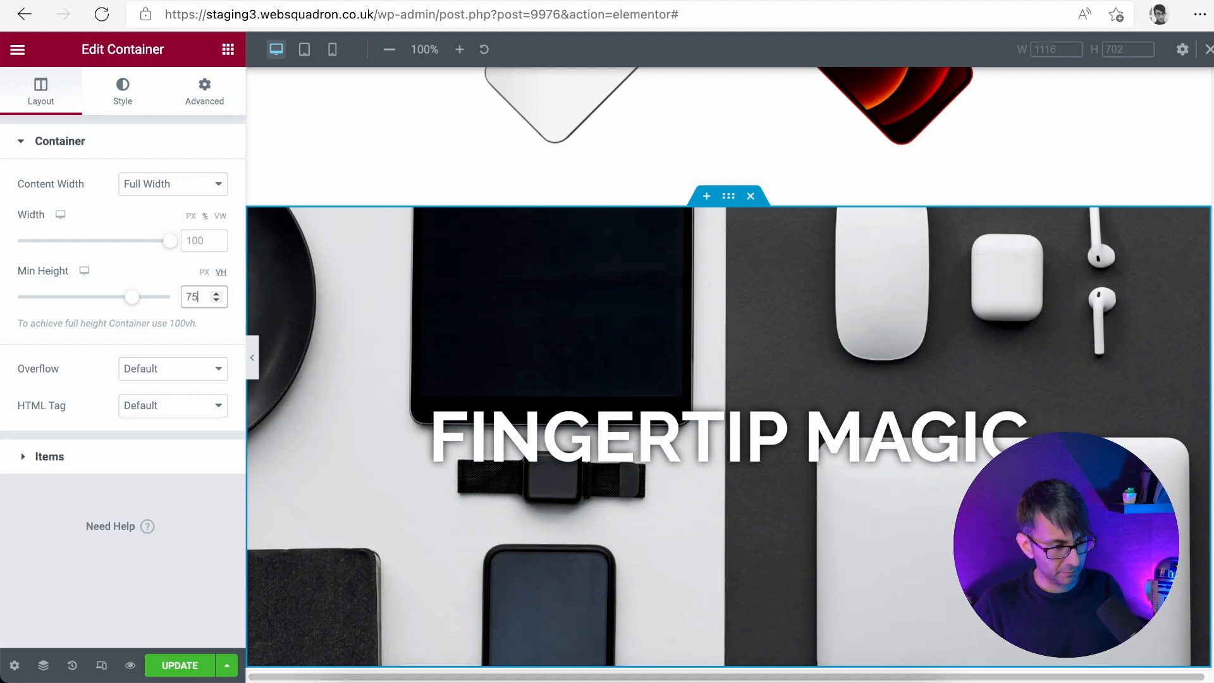
pyautogui.press('BackSpace')
pyautogui.write('60')
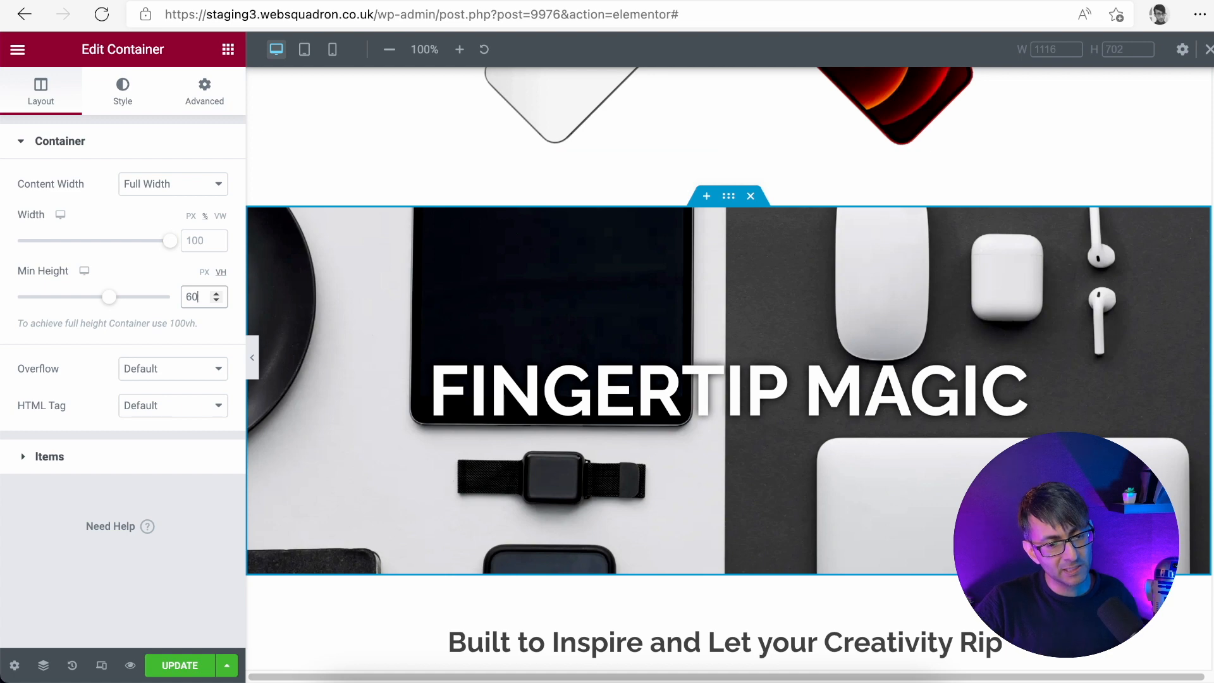
pyautogui.scroll(-4, 727, 380)
pyautogui.scroll(2, 728, 380)
pyautogui.scroll(-2, 727, 380)
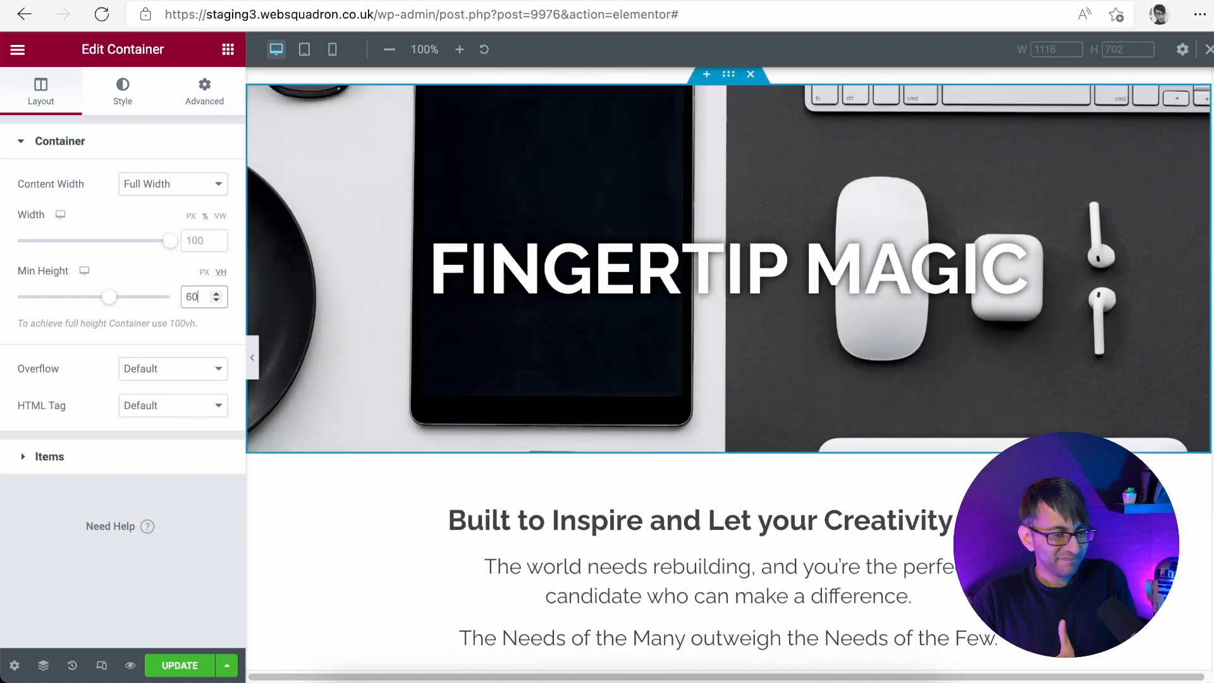
# Give the two-column container a top margin of 60 px
pyautogui.scroll(-6, 728, 379)
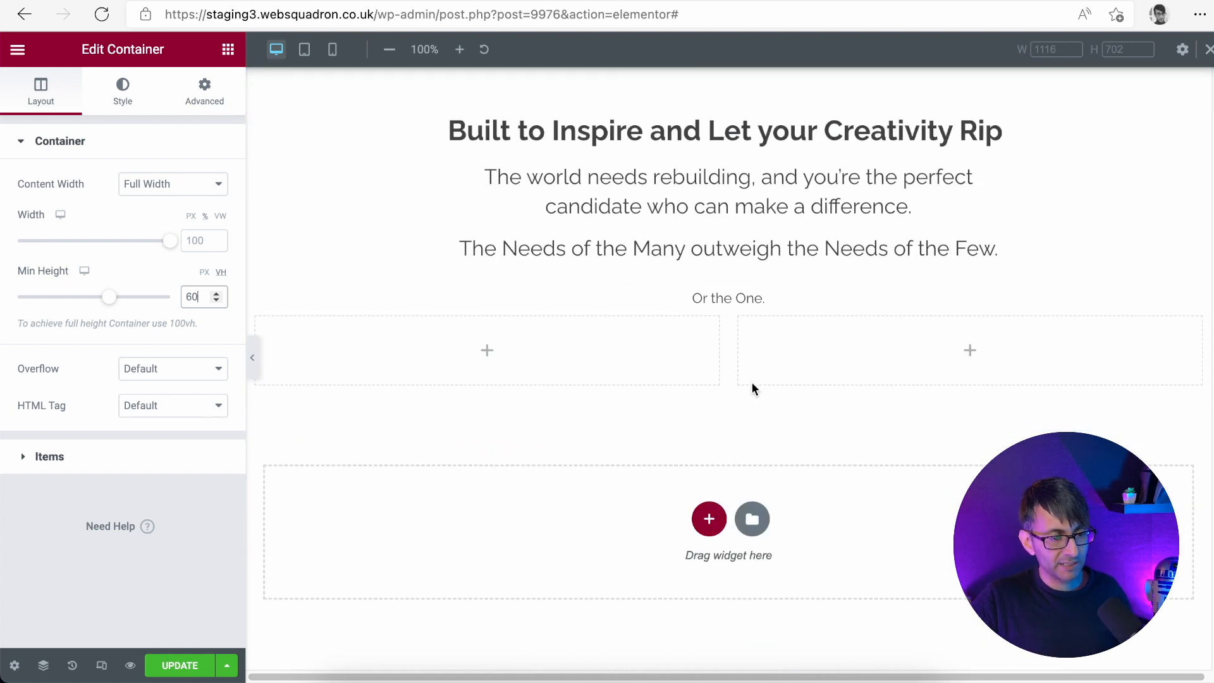
pyautogui.moveTo(736, 322)
pyautogui.click(734, 306)
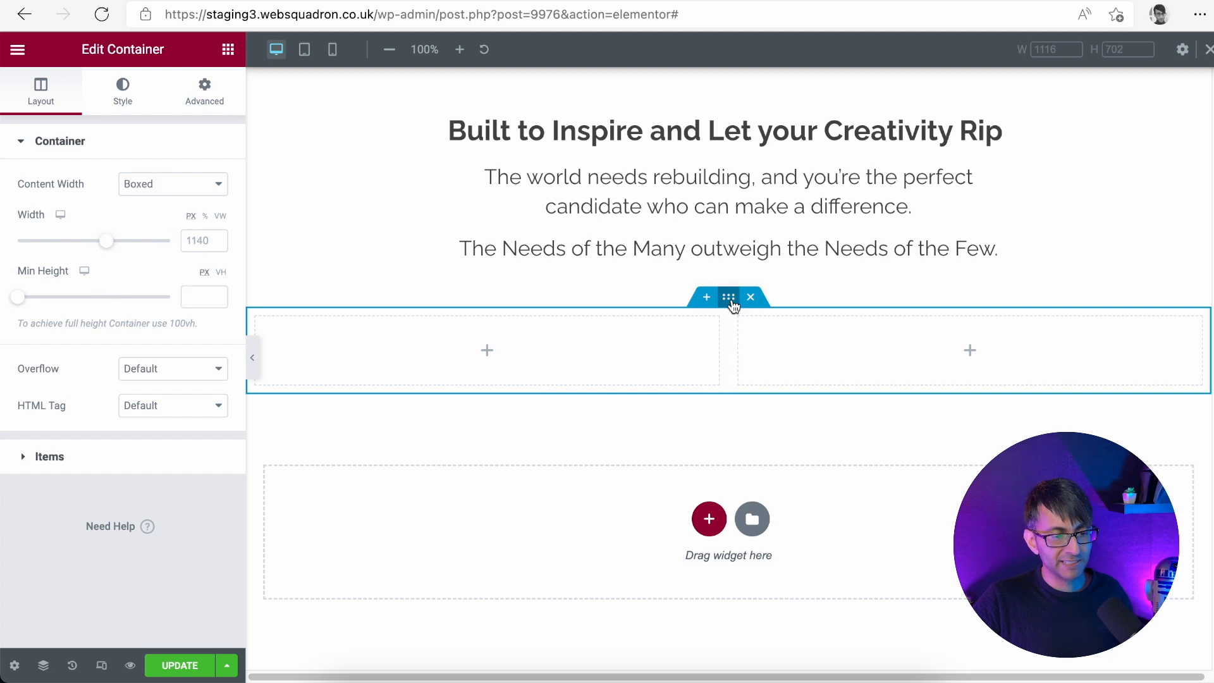
pyautogui.click(199, 100)
pyautogui.moveTo(35, 204); pyautogui.dragTo(4, 198)
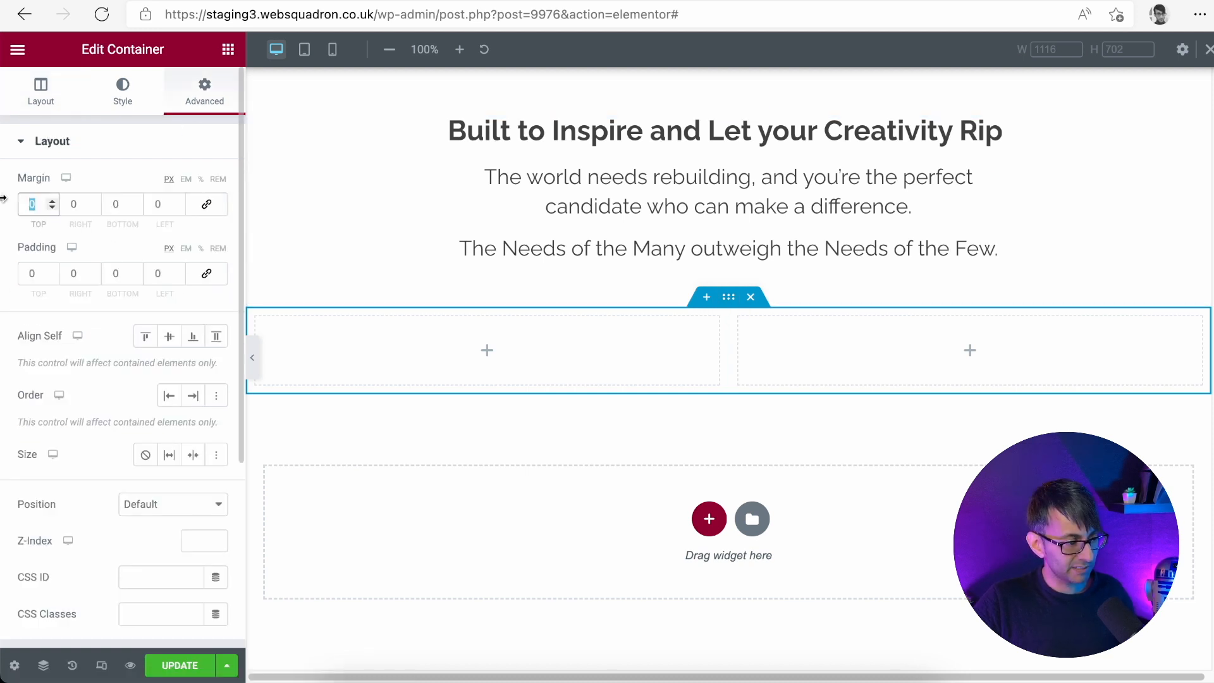
pyautogui.write('60')
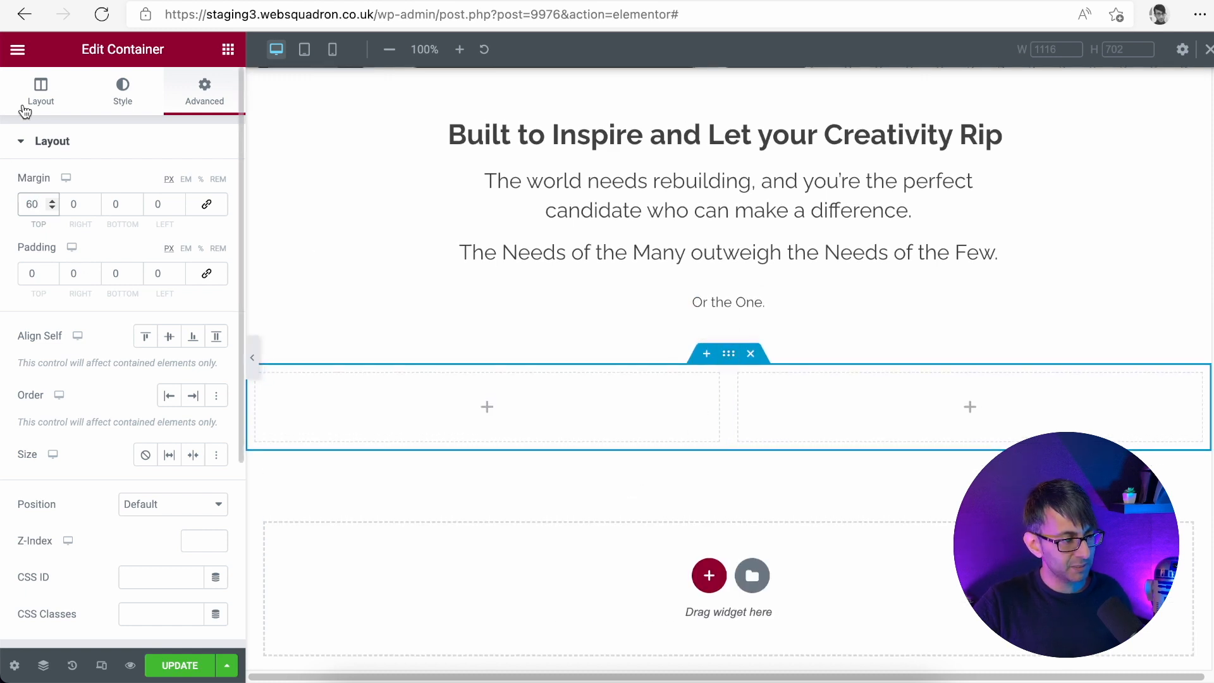
# Set the two-column container's boxed width to 1000 px and review the page
pyautogui.click(41, 94)
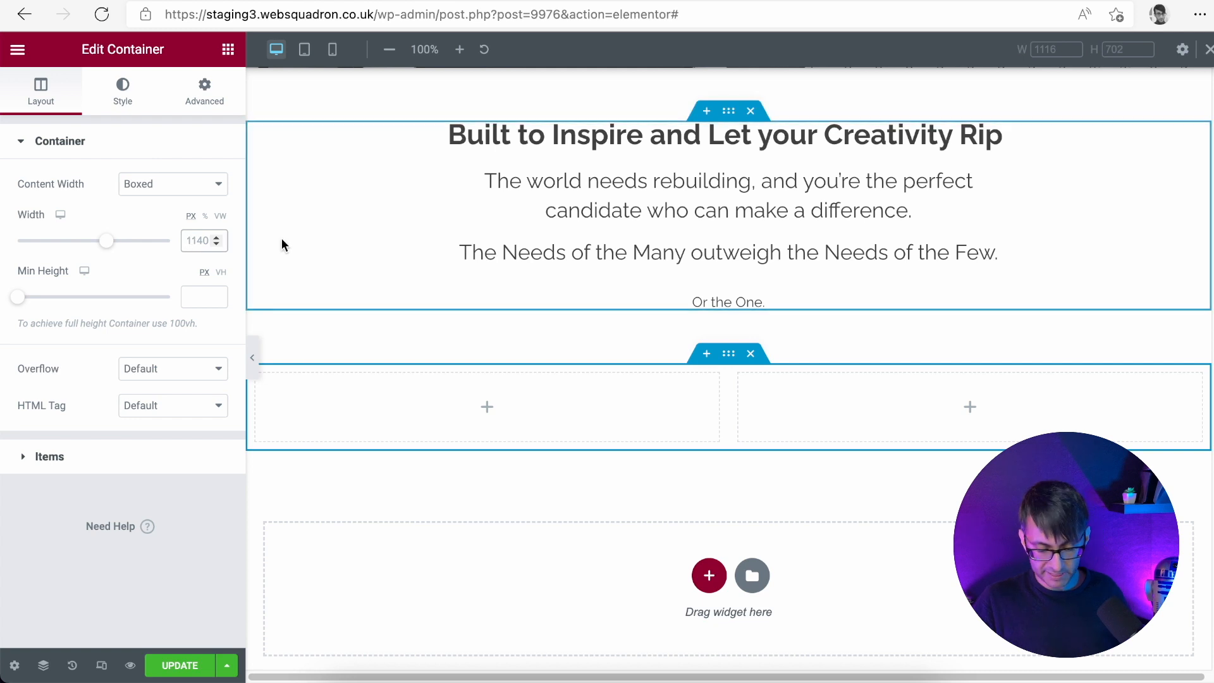
pyautogui.write('1000')
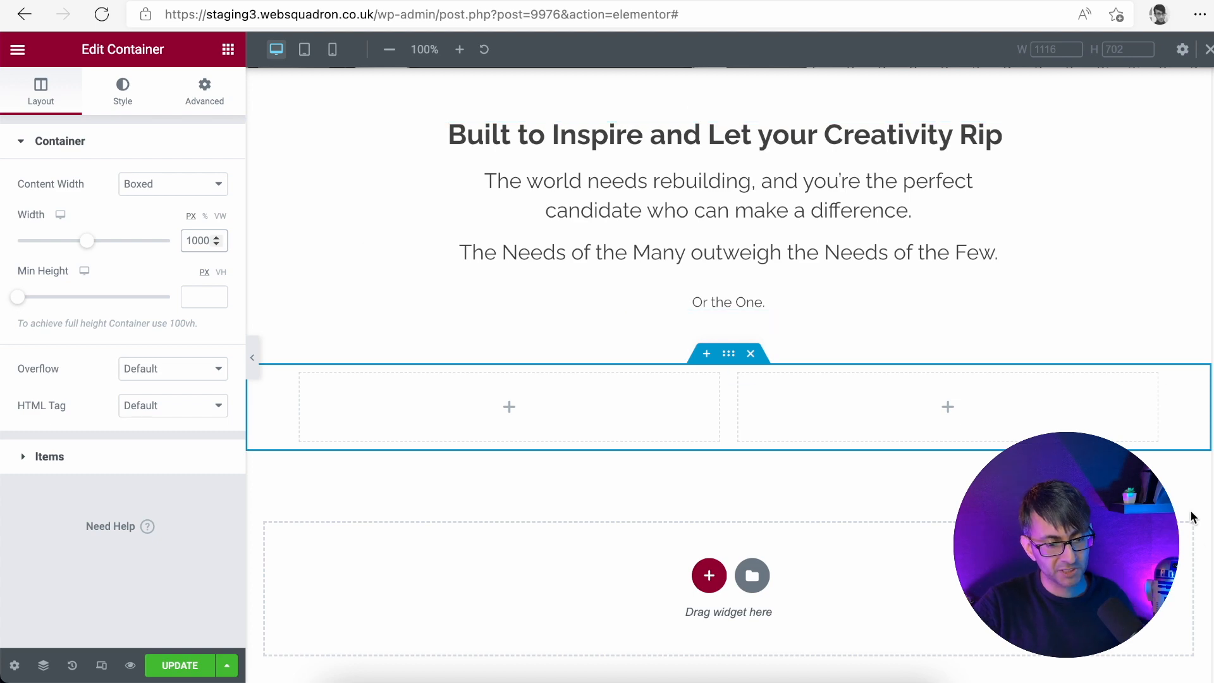
pyautogui.scroll(10, 1213, 559)
pyautogui.scroll(-10, 1212, 559)
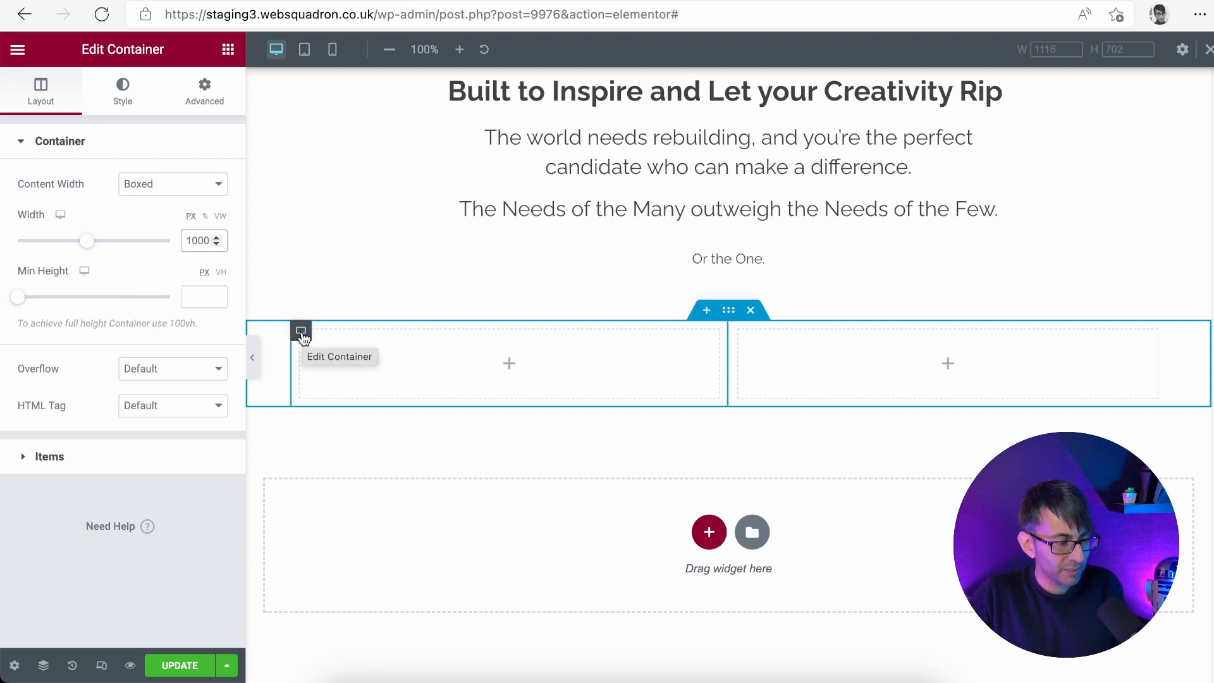
# Give the left inner container a classic background using the tablet image 2-1-1.webp from the media library
pyautogui.click(302, 335)
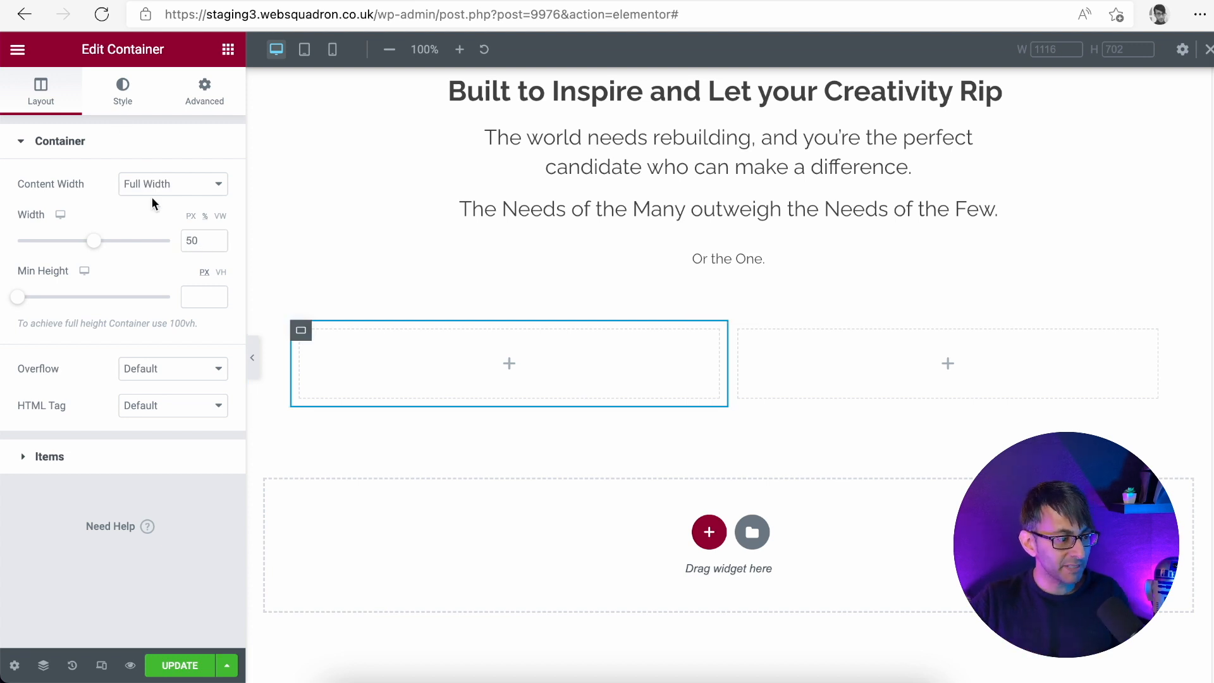
pyautogui.click(302, 336)
pyautogui.click(115, 99)
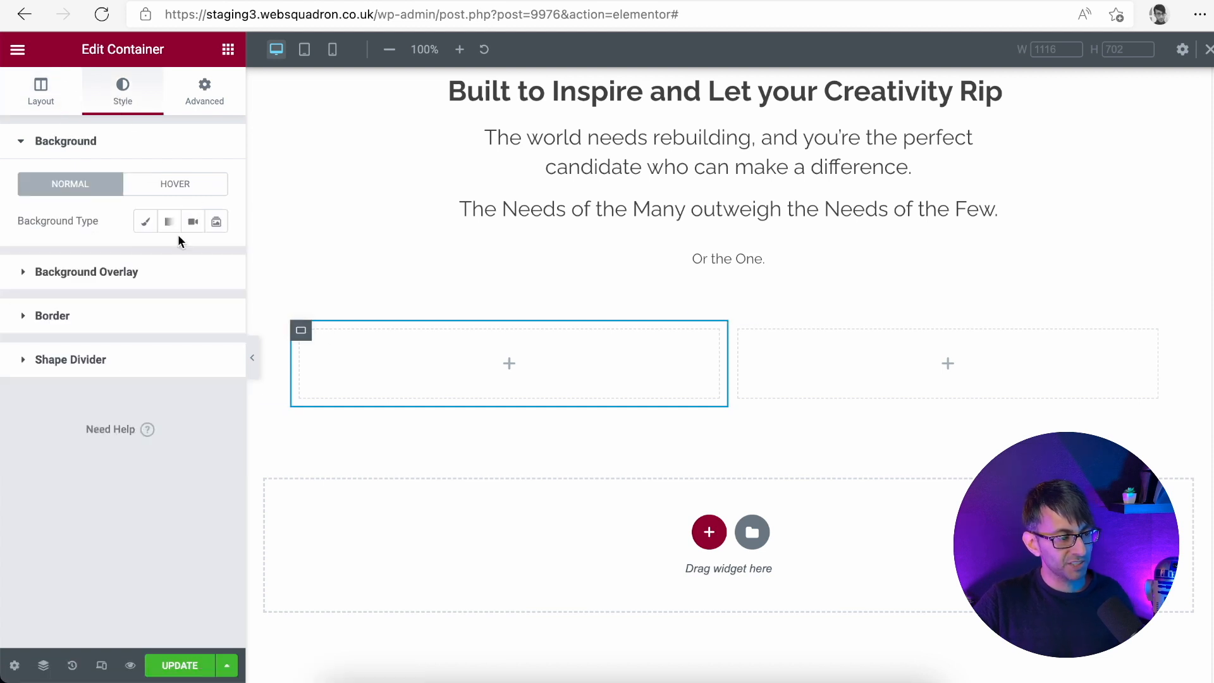
pyautogui.click(147, 222)
pyautogui.click(168, 334)
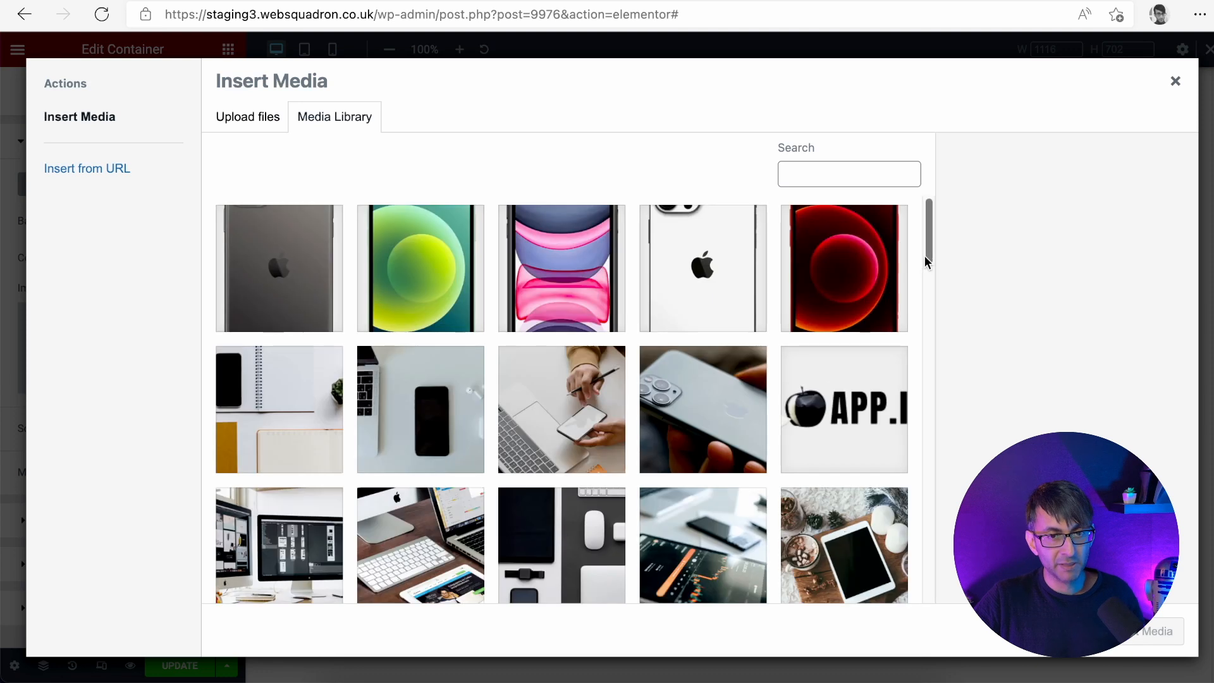
pyautogui.moveTo(927, 237); pyautogui.dragTo(941, 277)
pyautogui.click(282, 463)
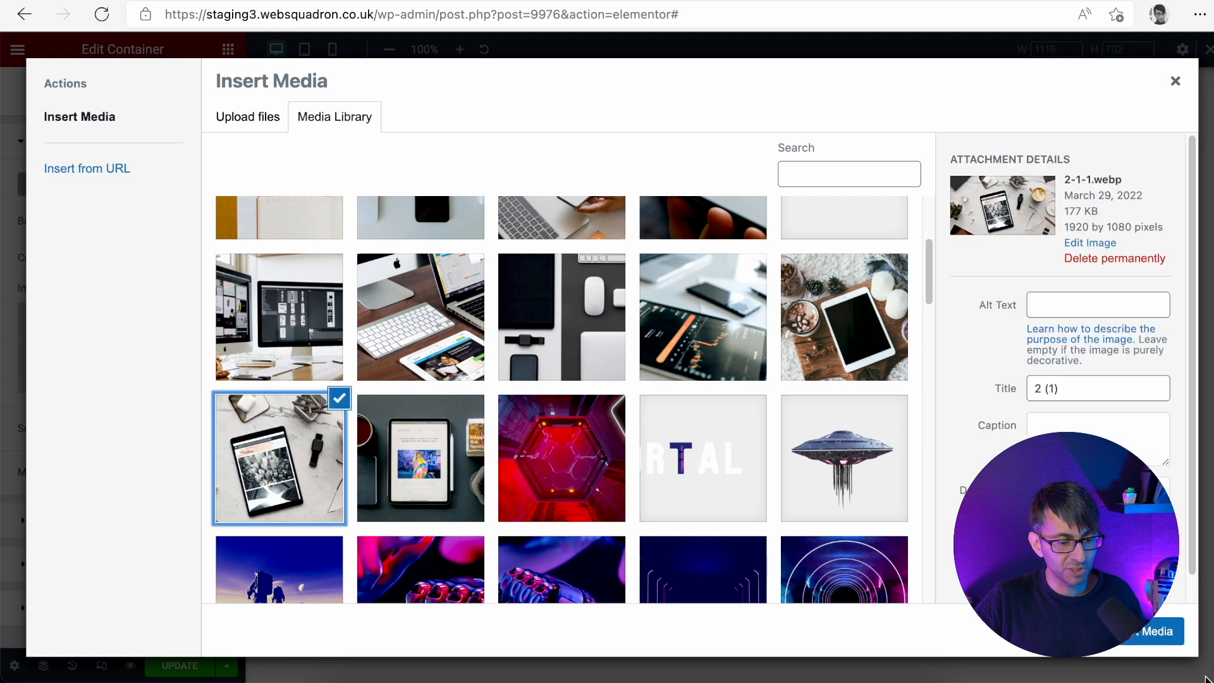
pyautogui.click(1140, 638)
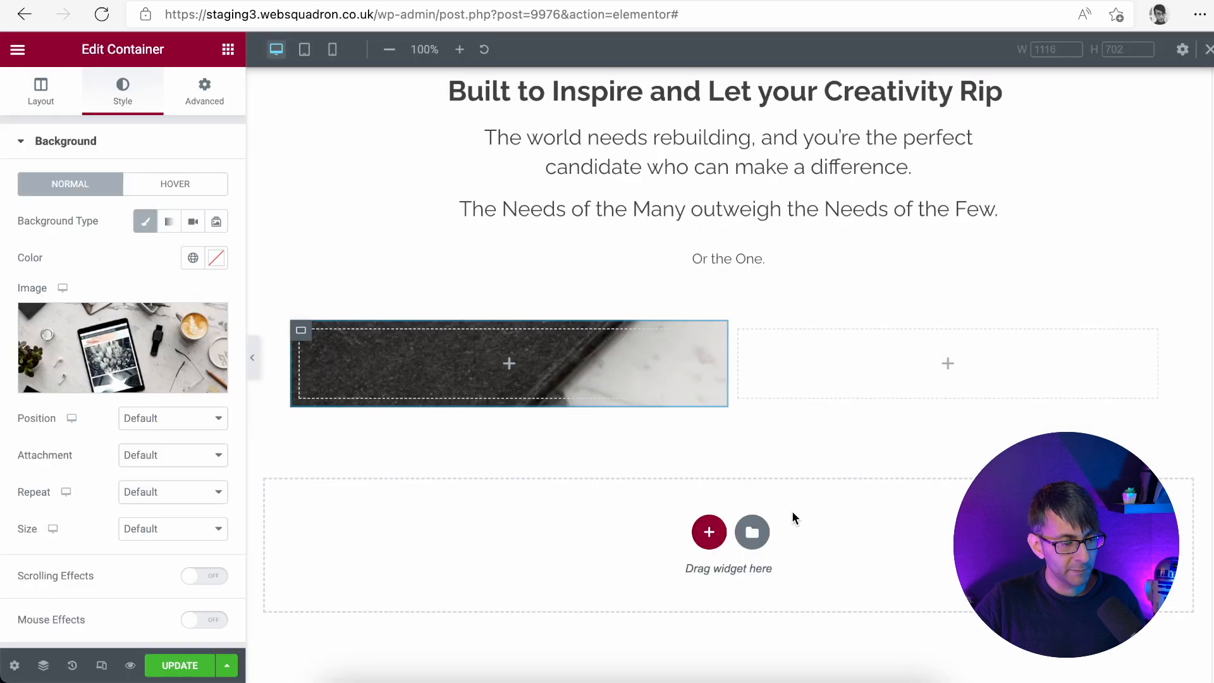
# Set the left inner container's background image to Center Center position, Fixed attachment, No-repeat and Cover size
pyautogui.click(169, 418)
pyautogui.click(166, 437)
pyautogui.click(161, 456)
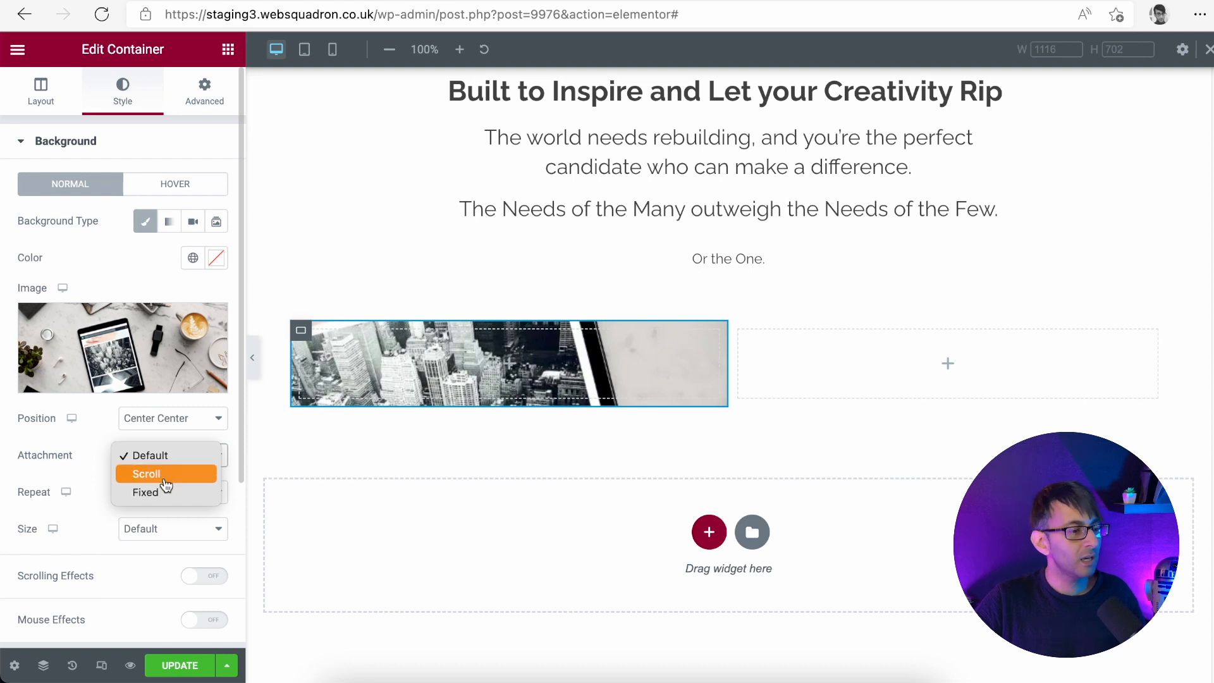
pyautogui.click(162, 493)
pyautogui.click(158, 519)
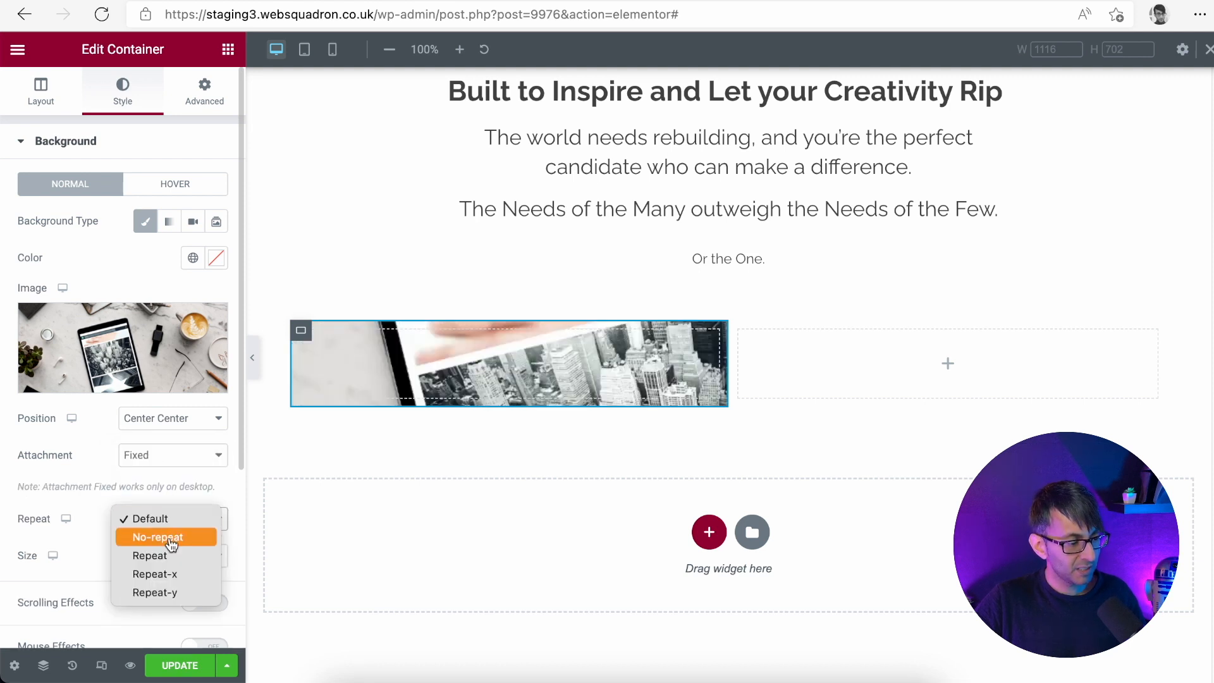
pyautogui.click(170, 545)
pyautogui.click(171, 555)
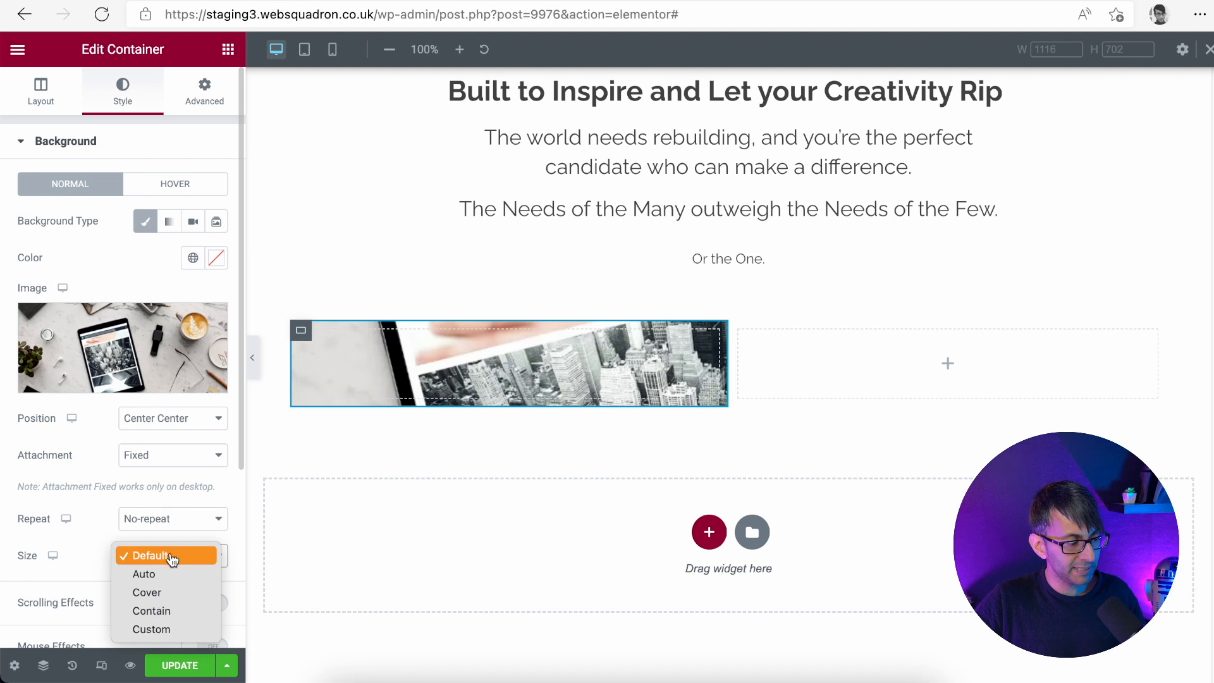
pyautogui.click(181, 593)
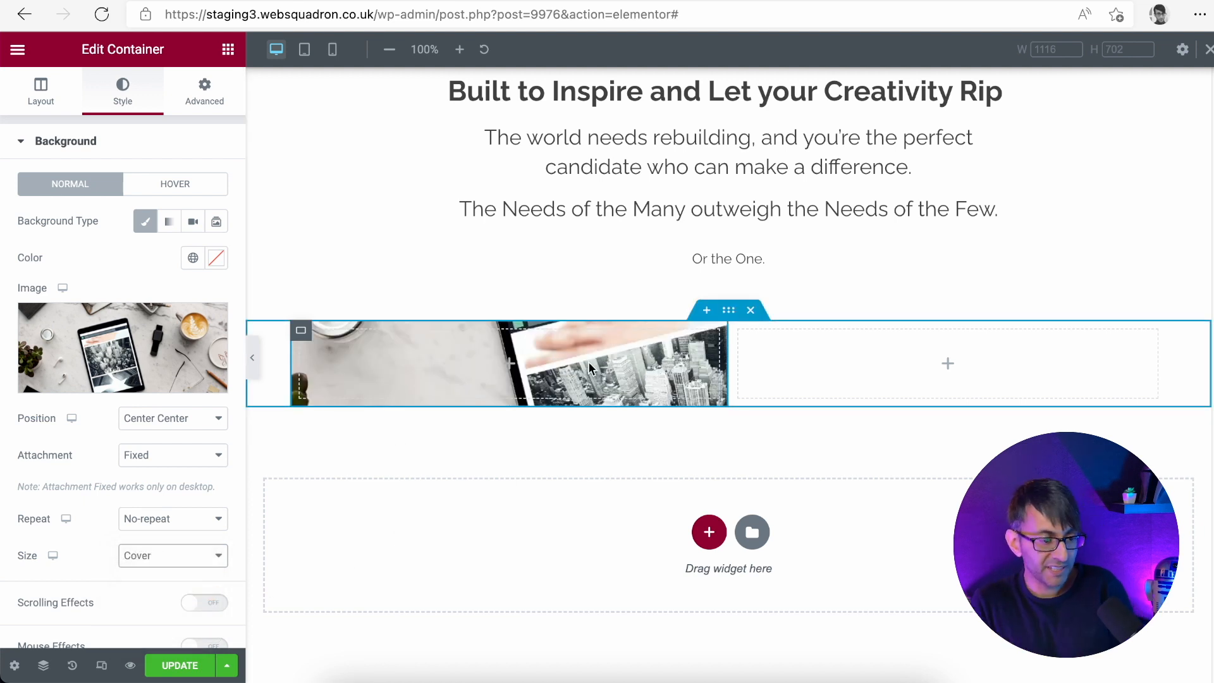
# Set the left inner container's minimum height to 50 vh
pyautogui.click(304, 339)
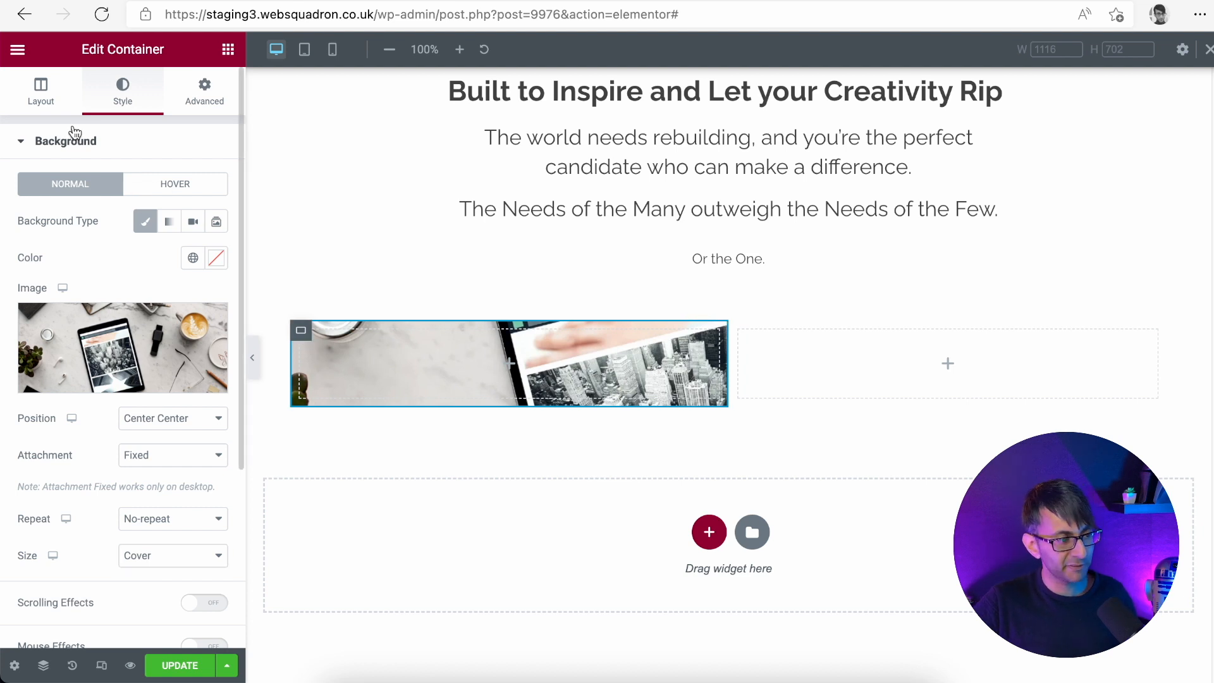
pyautogui.click(55, 101)
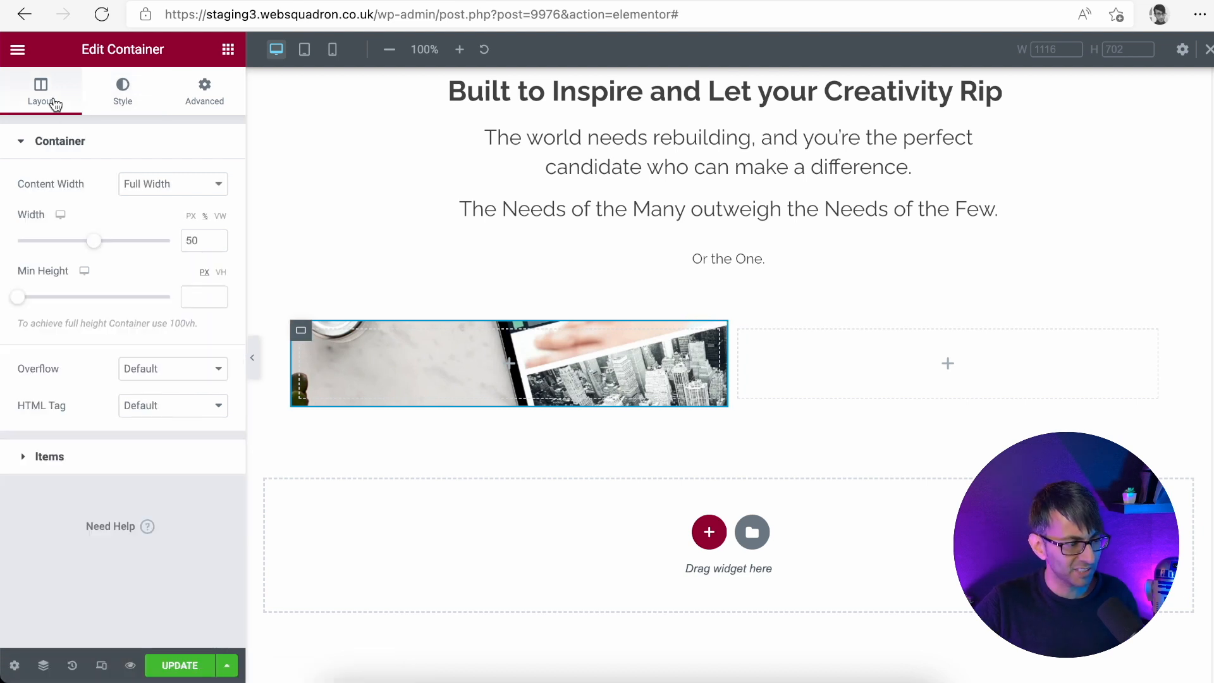
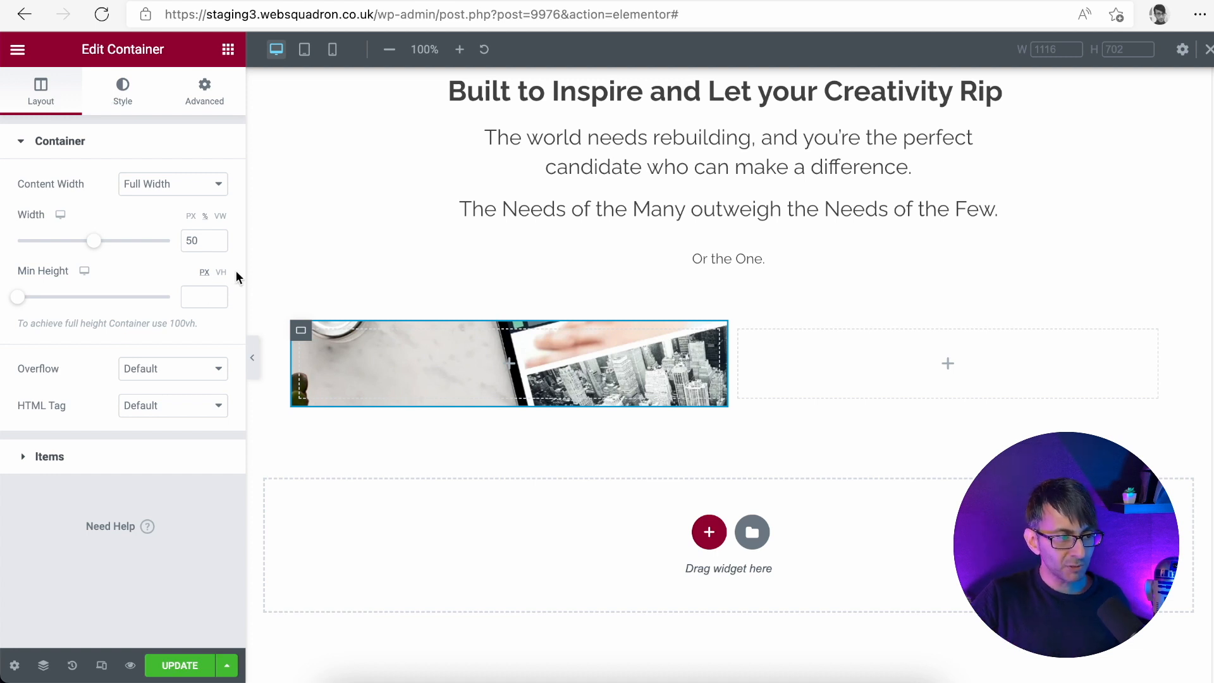
pyautogui.click(220, 273)
pyautogui.click(198, 295)
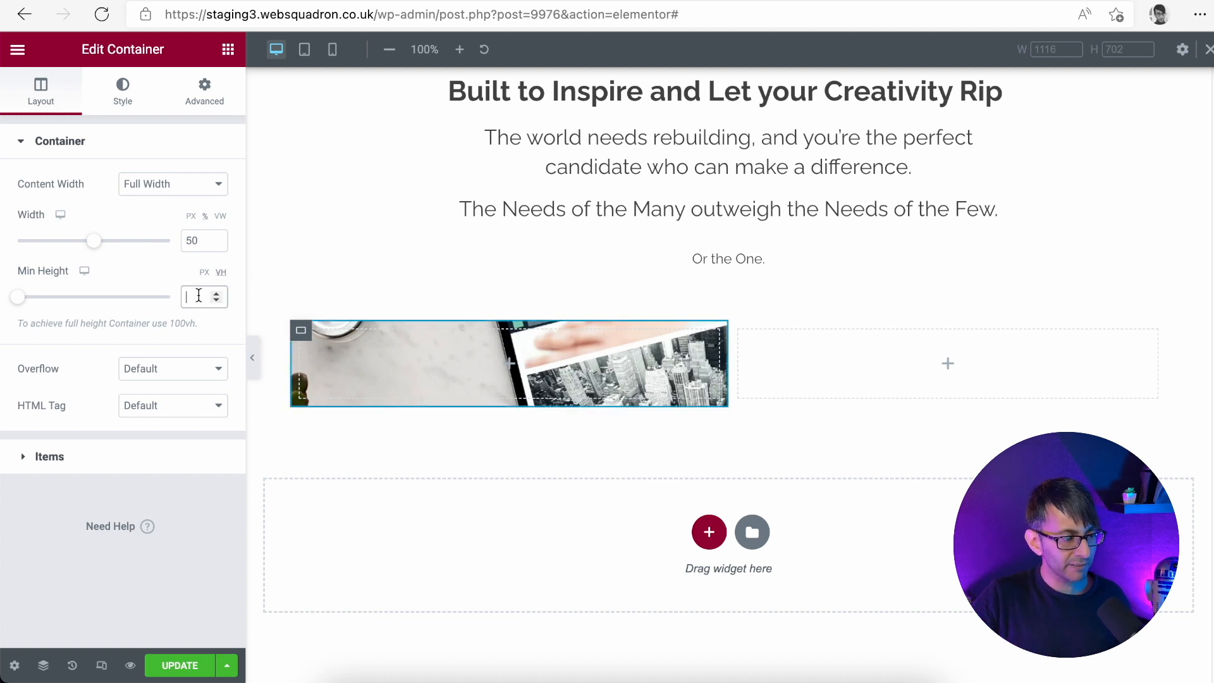
pyautogui.write('25')
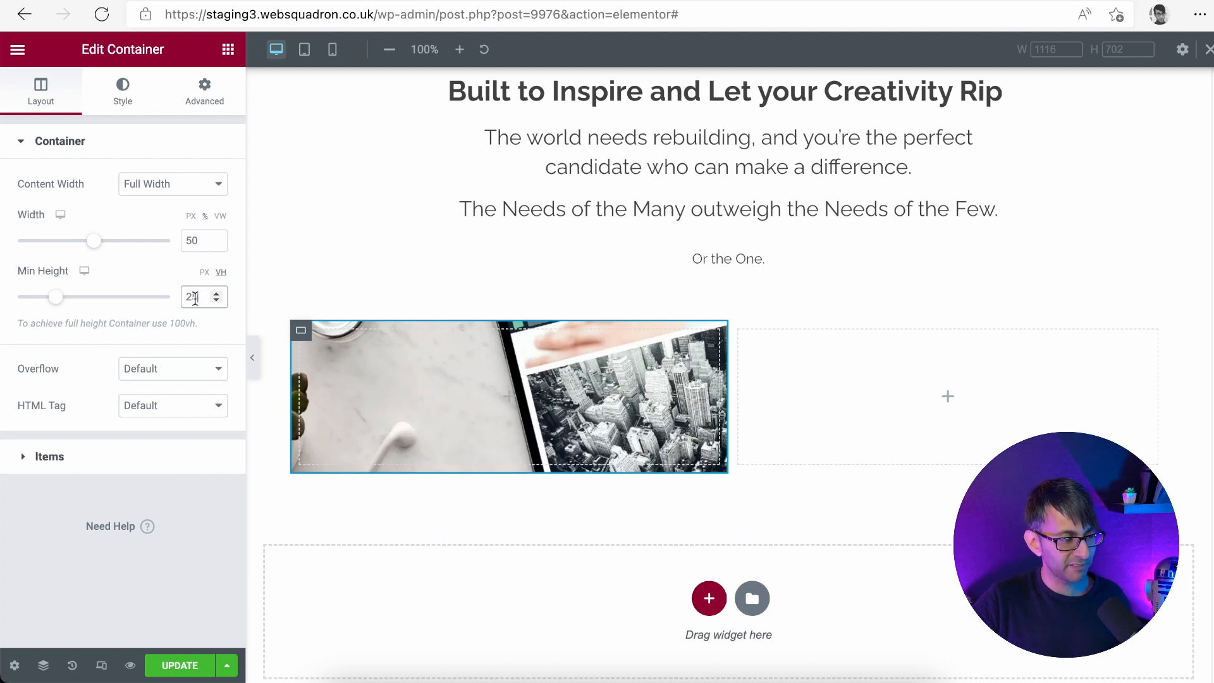
pyautogui.write('50')
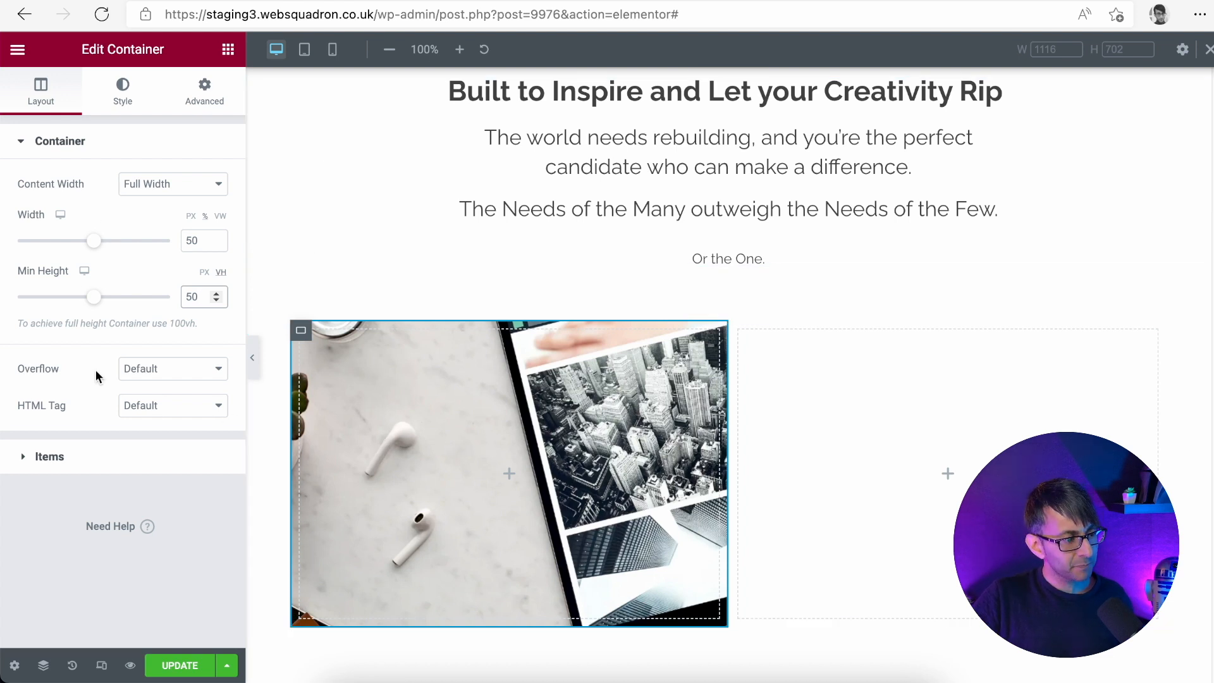
pyautogui.click(50, 457)
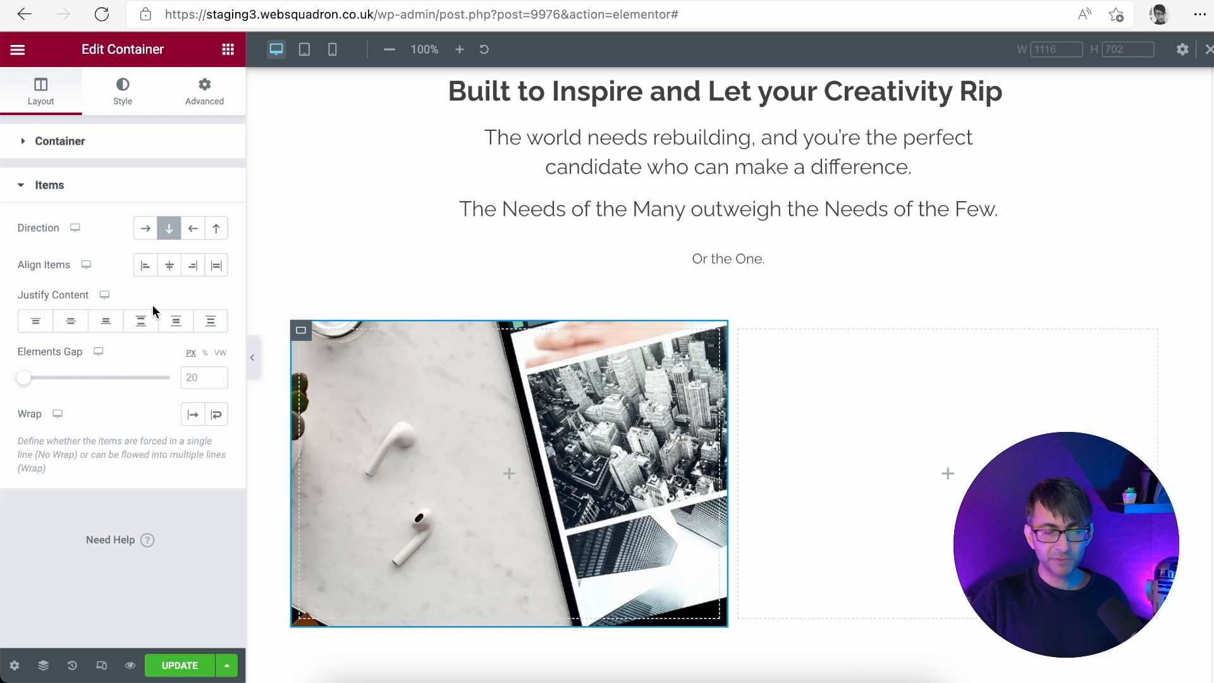
pyautogui.click(89, 157)
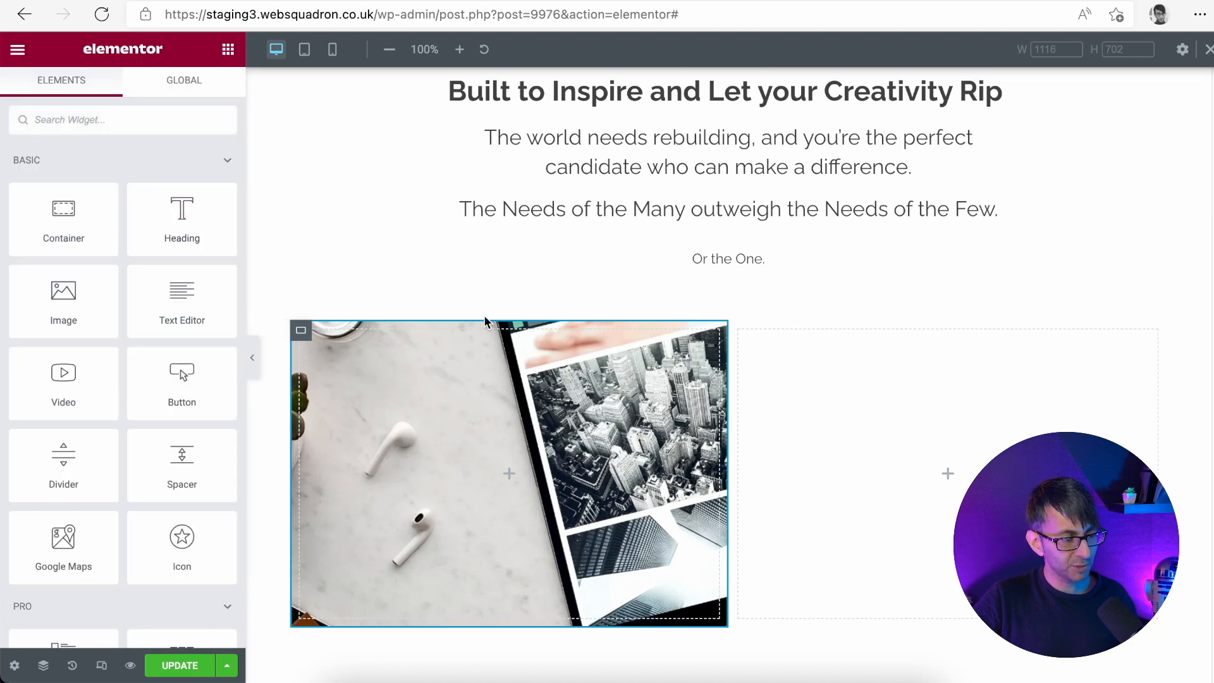
# Give the left container's background a custom position of X -176 px and Y 83 px, update the page and preview the layout
pyautogui.click(106, 94)
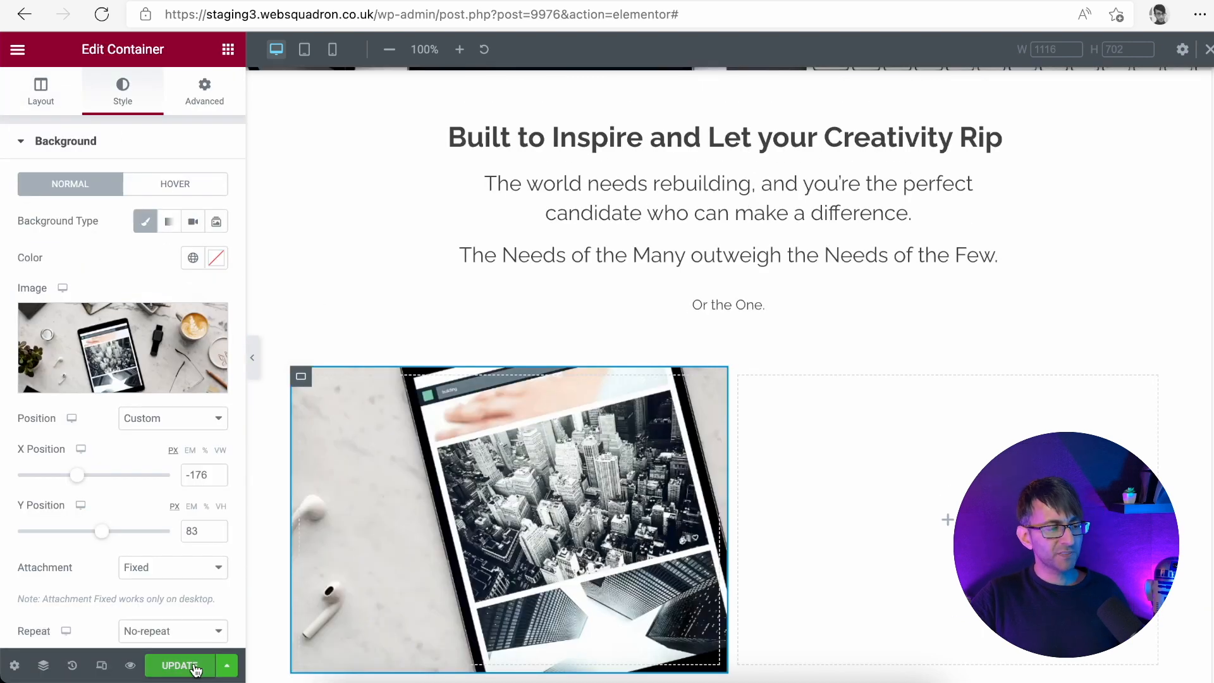
pyautogui.click(183, 665)
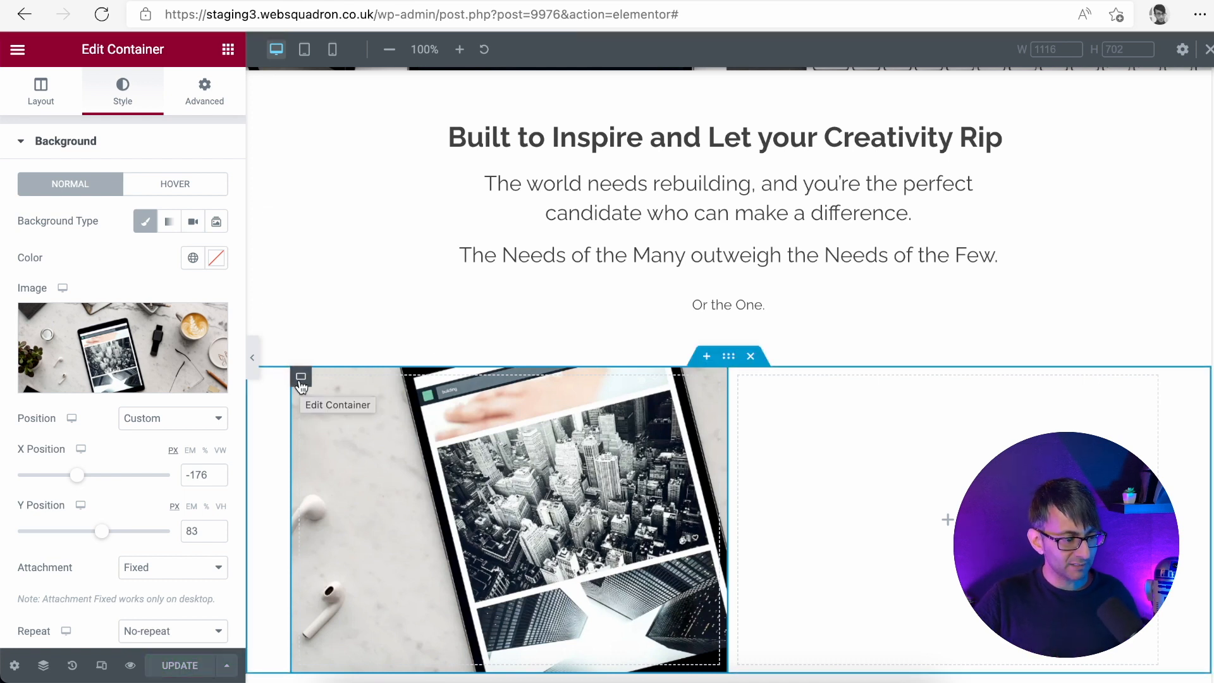
pyautogui.click(252, 357)
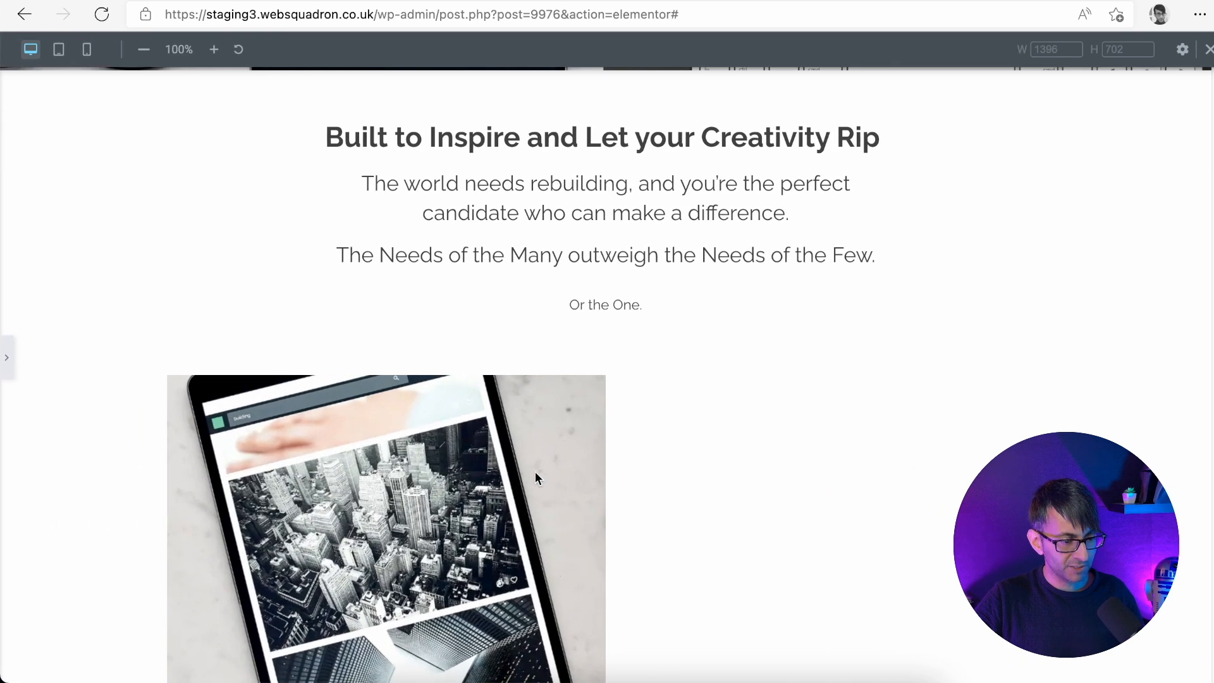
pyautogui.click(9, 360)
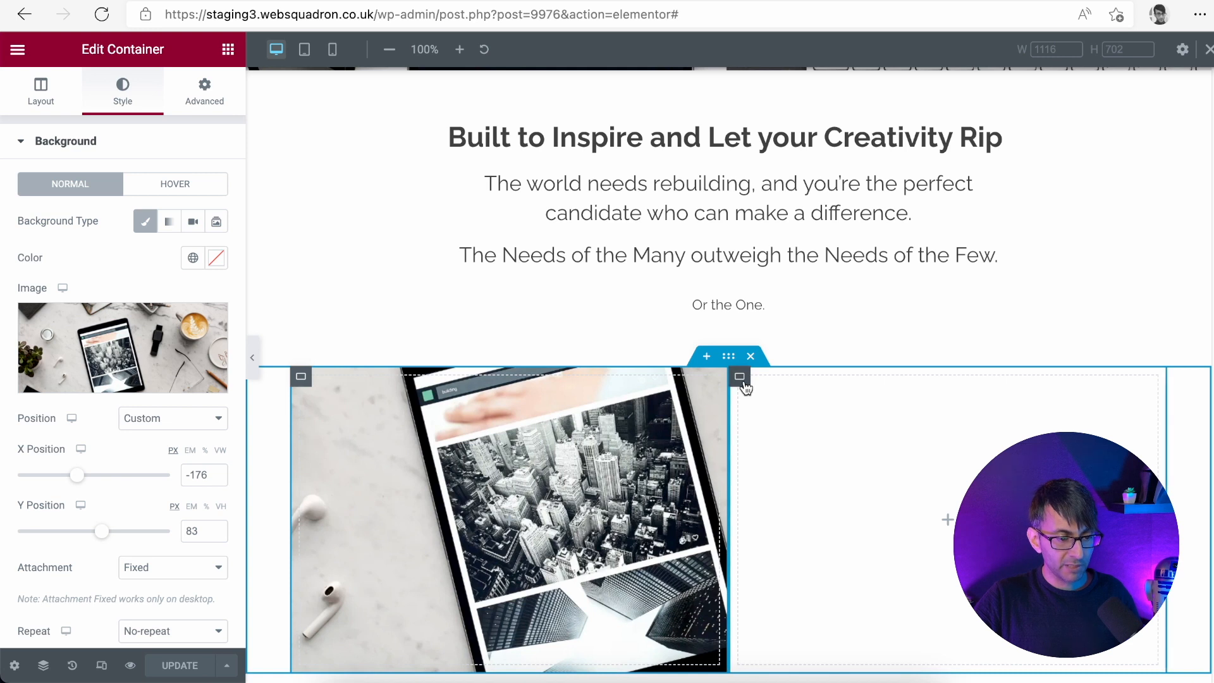
# Copy the left inner container and paste its style onto the empty right inner container, then preview the combined image
pyautogui.click(741, 380)
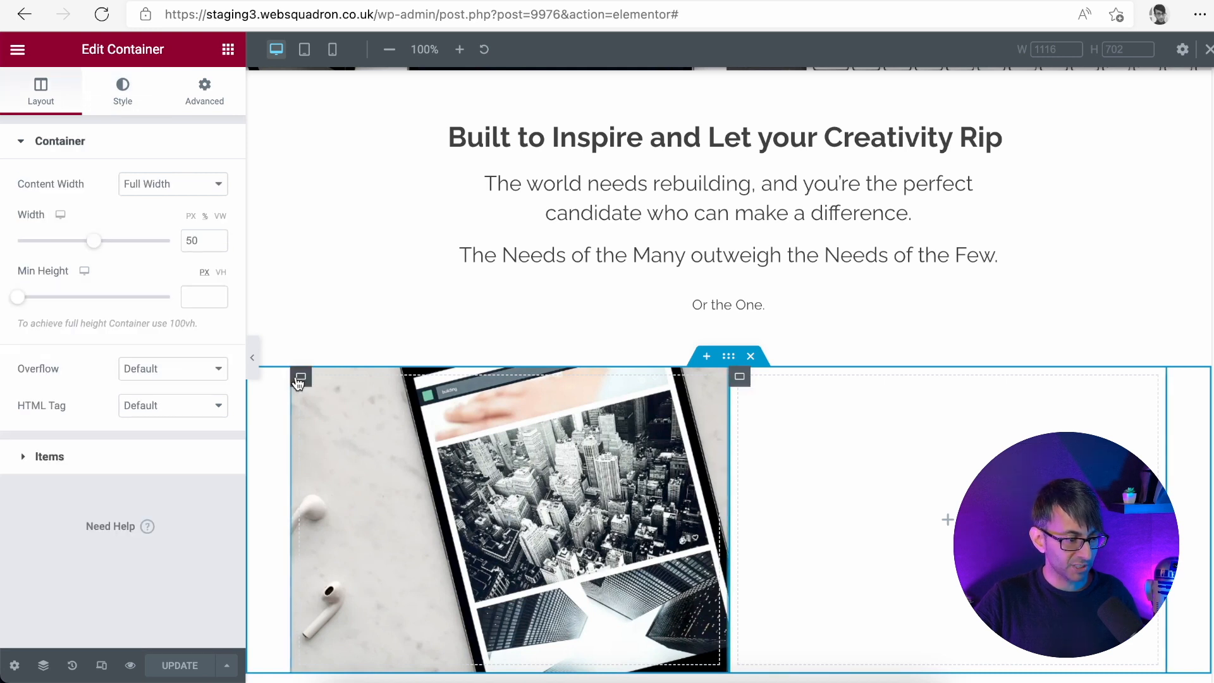
pyautogui.rightClick(297, 381)
pyautogui.click(337, 453)
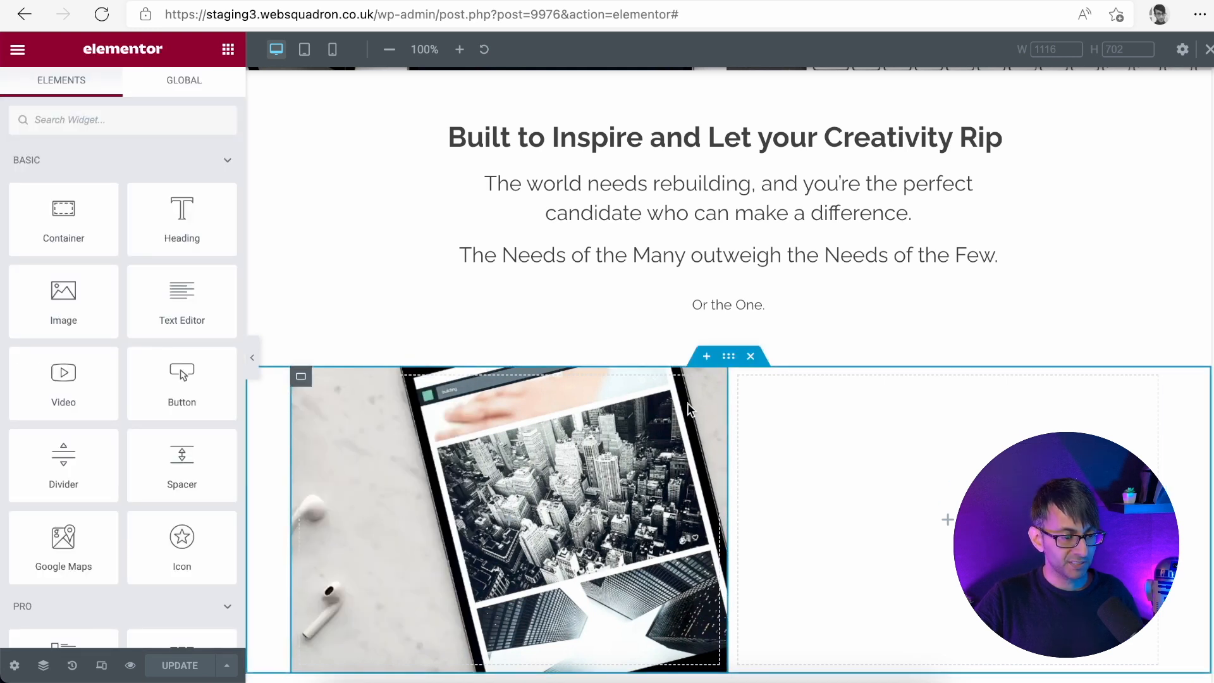
pyautogui.rightClick(743, 384)
pyautogui.click(807, 501)
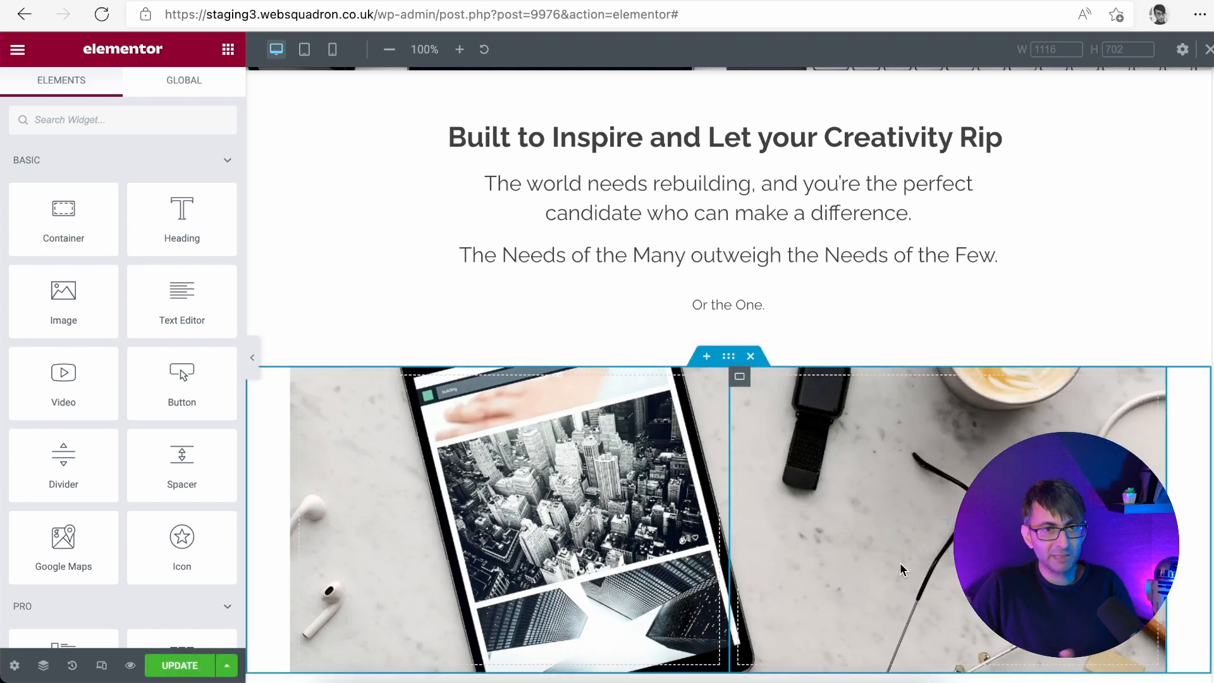
pyautogui.click(252, 357)
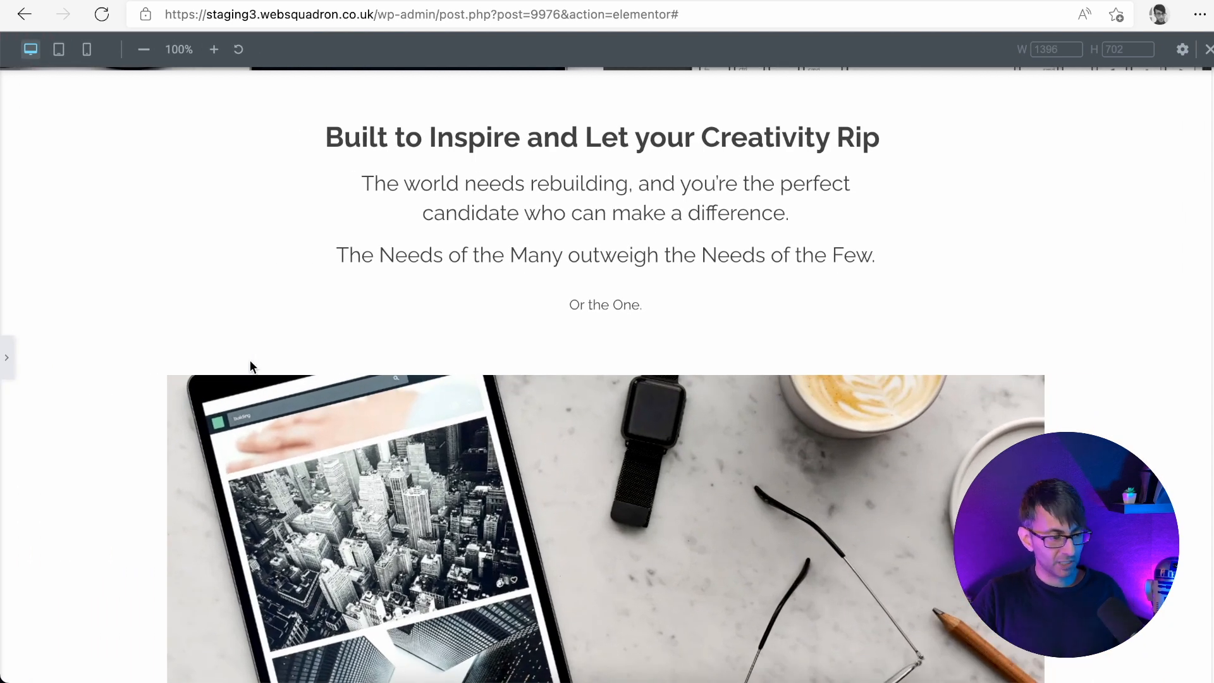
pyautogui.click(8, 358)
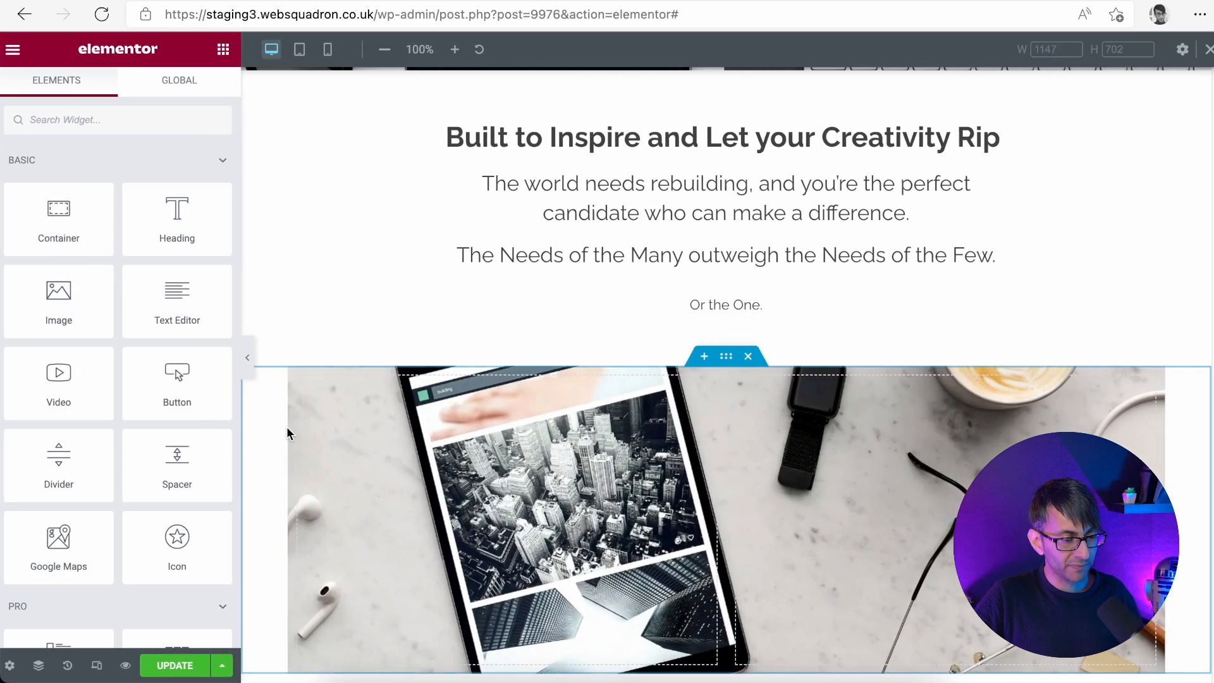
# Unlink the left inner container's padding values and give it a linked margin of 5 px on all sides
pyautogui.click(301, 378)
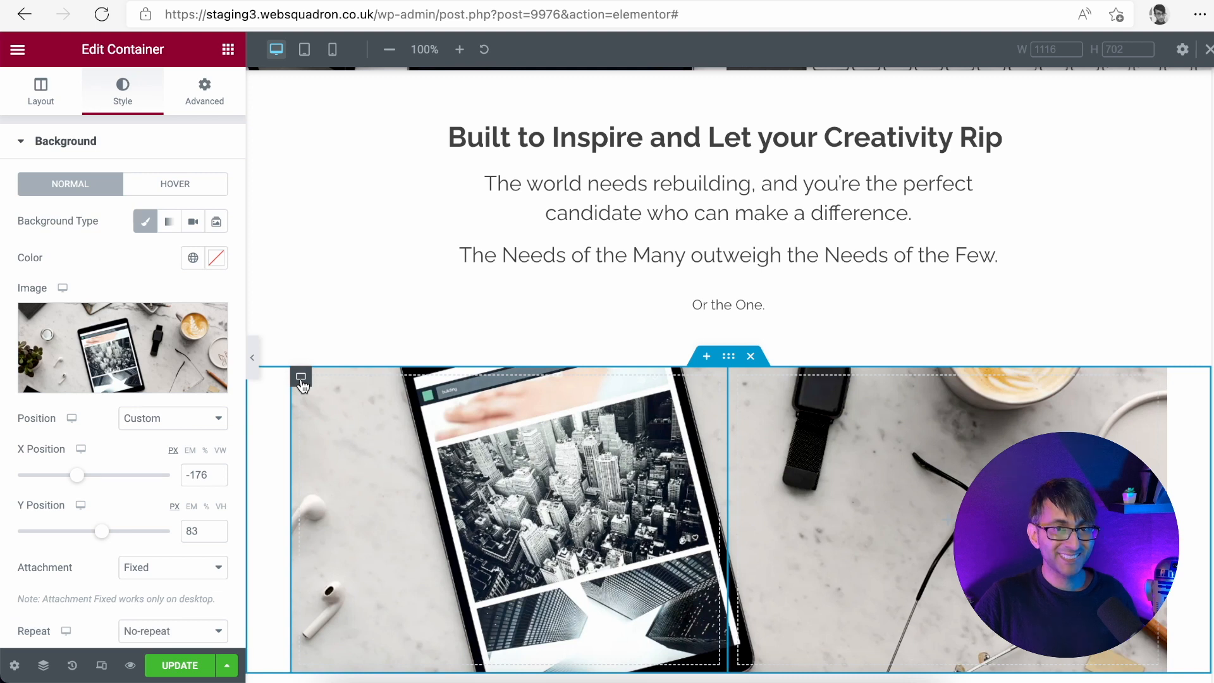
pyautogui.click(201, 99)
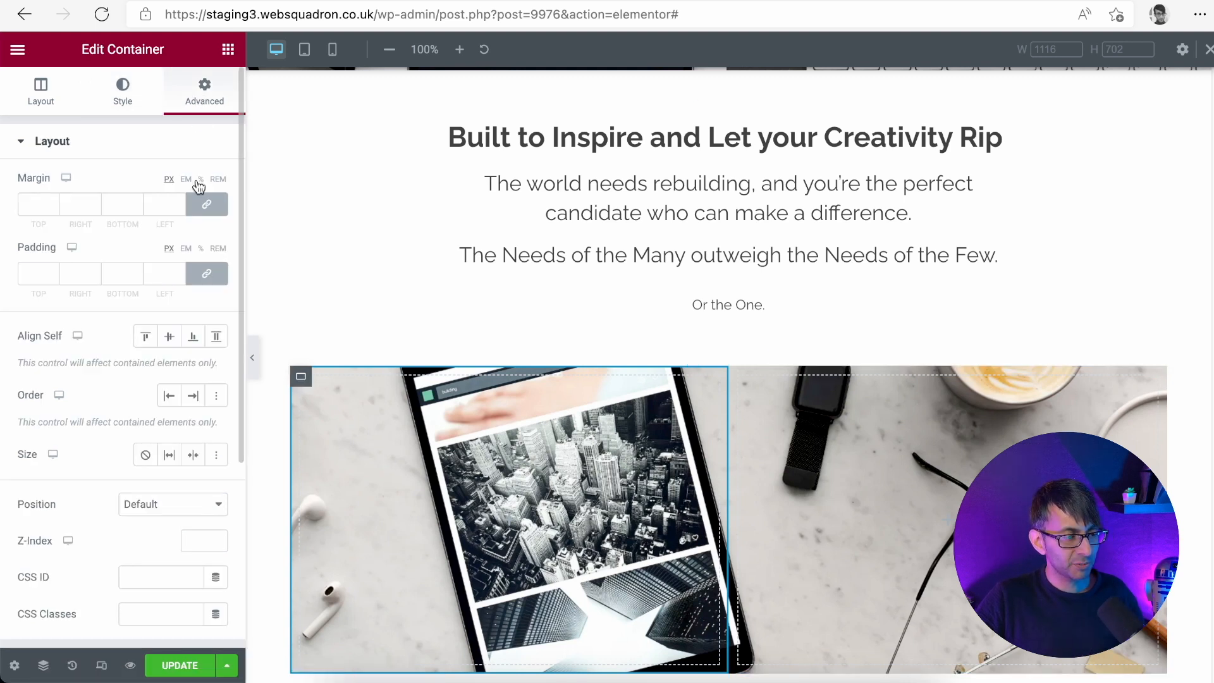
pyautogui.click(207, 277)
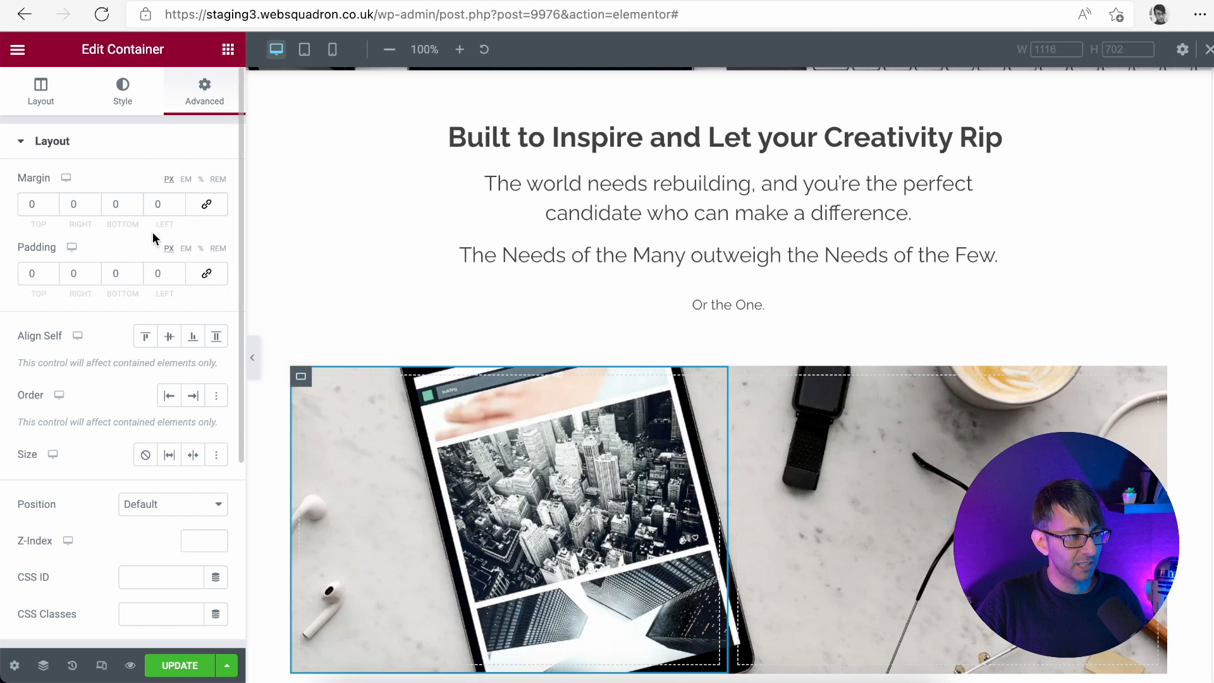
pyautogui.click(209, 204)
pyautogui.click(40, 201)
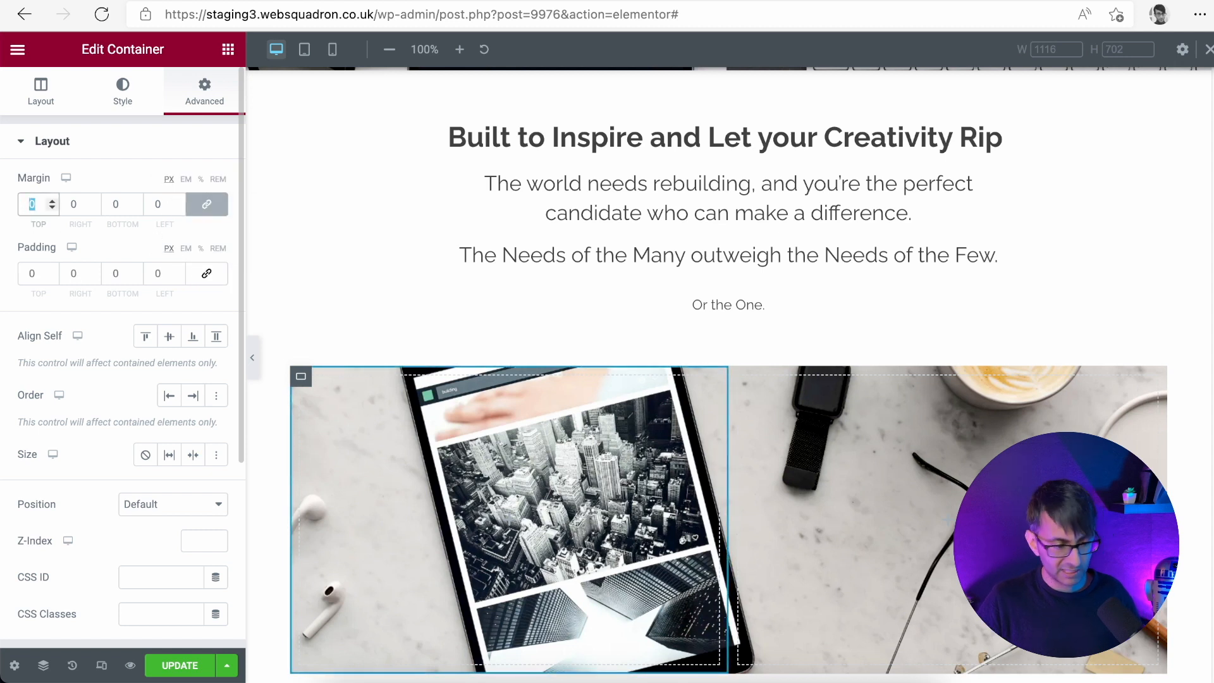
pyautogui.write('10')
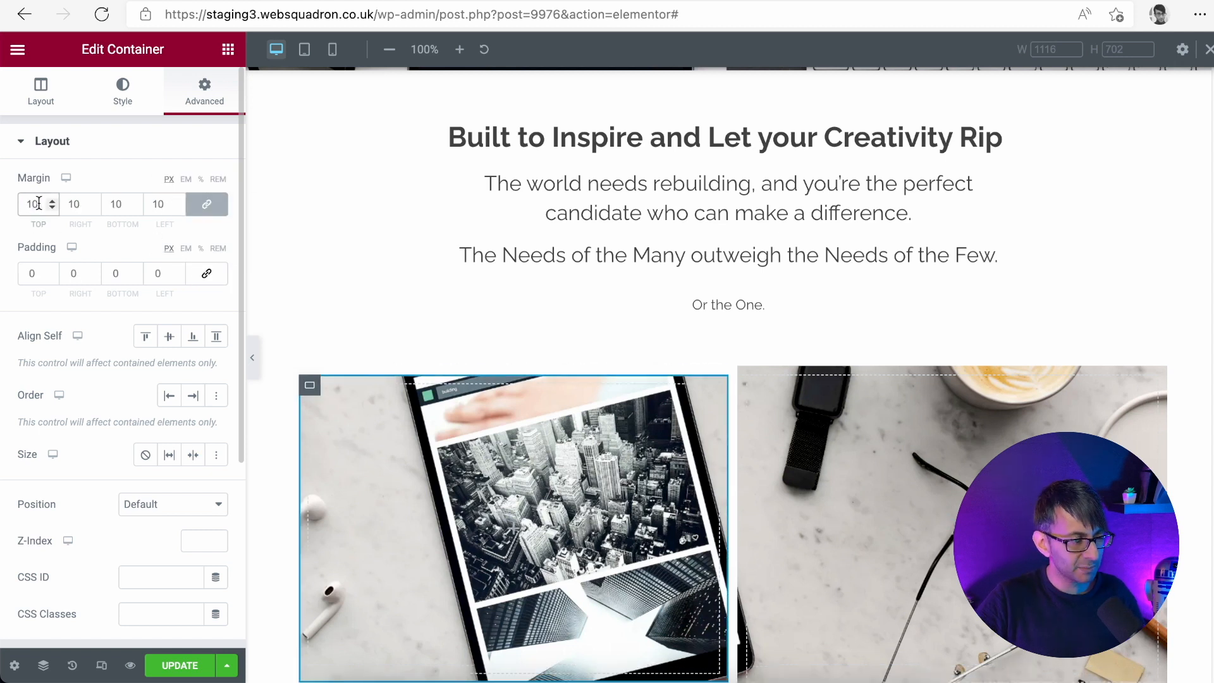
pyautogui.write('5')
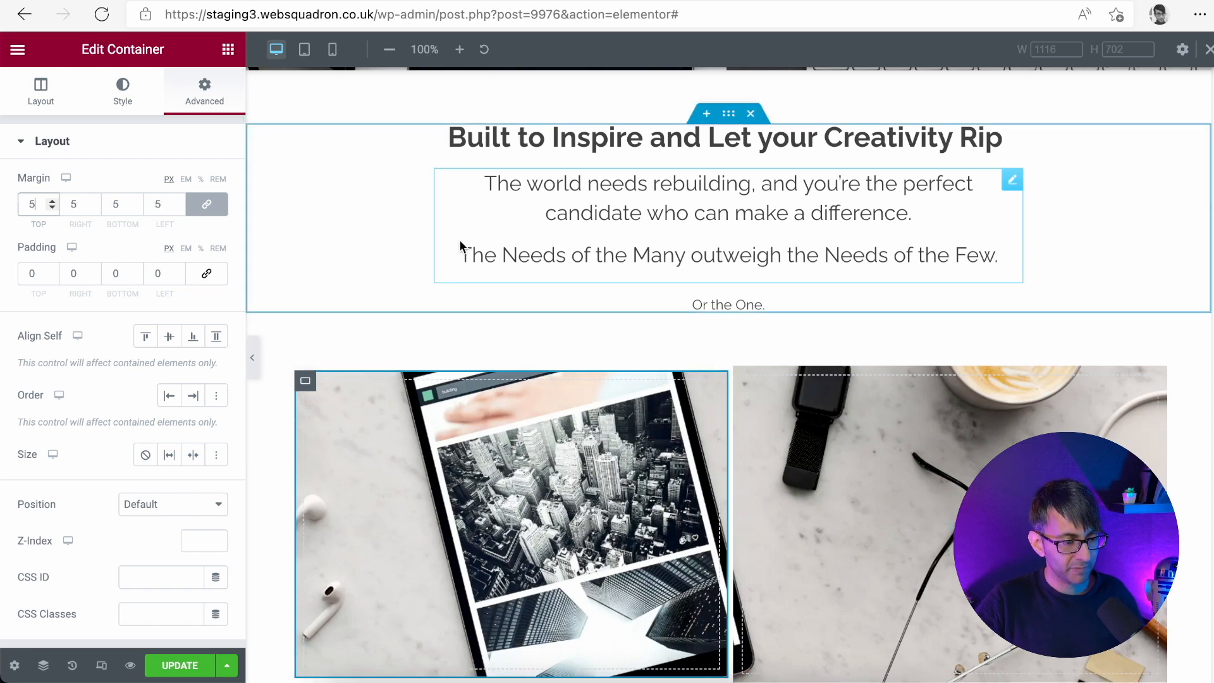
# Apply the left container's 5 px margin to the right inner container by copying and pasting its style, and preview the gap
pyautogui.rightClick(308, 382)
pyautogui.click(358, 462)
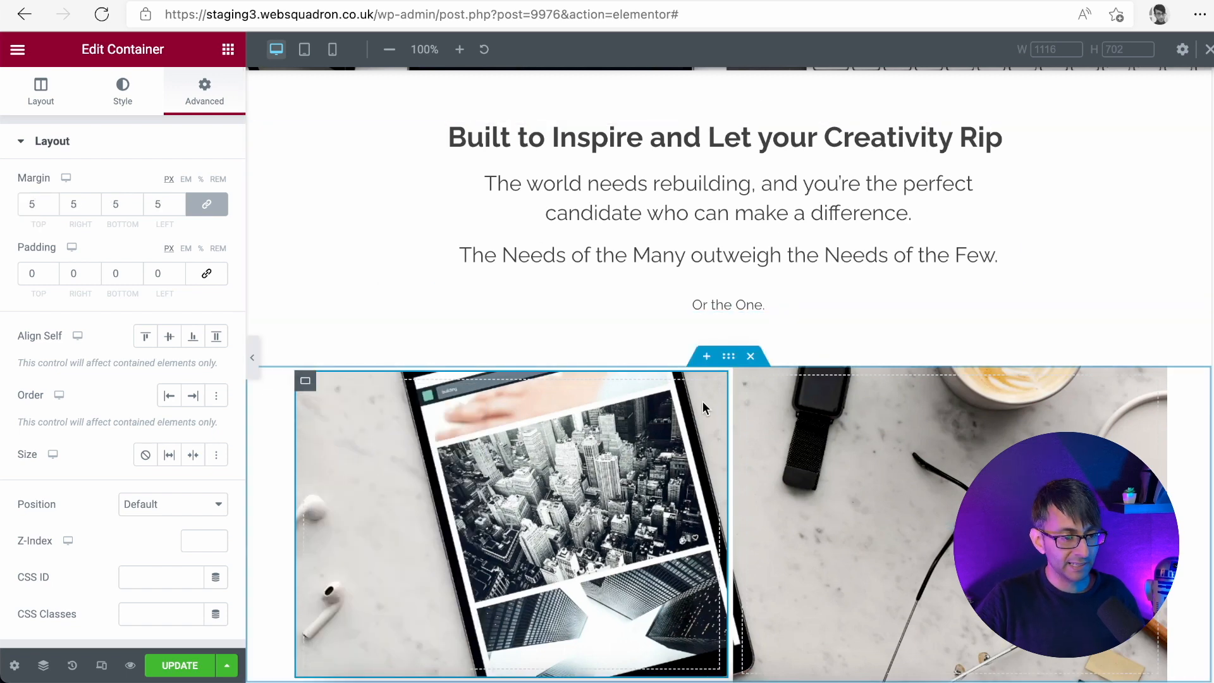
pyautogui.rightClick(739, 379)
pyautogui.click(822, 504)
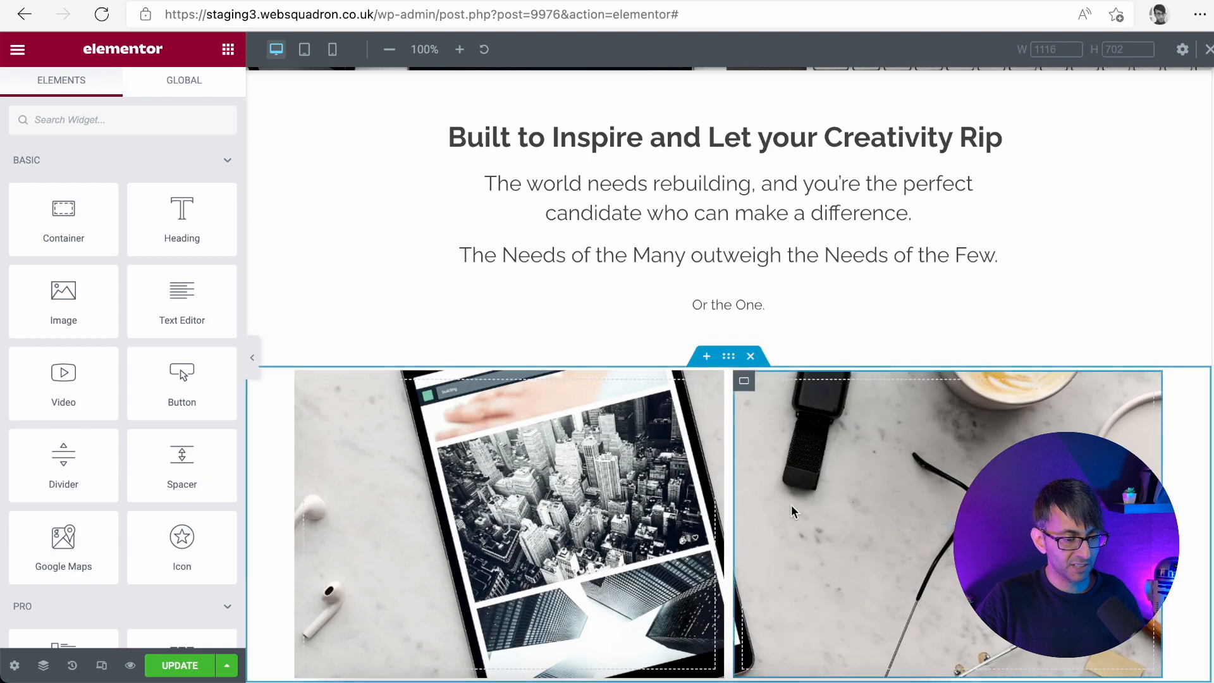
pyautogui.click(252, 358)
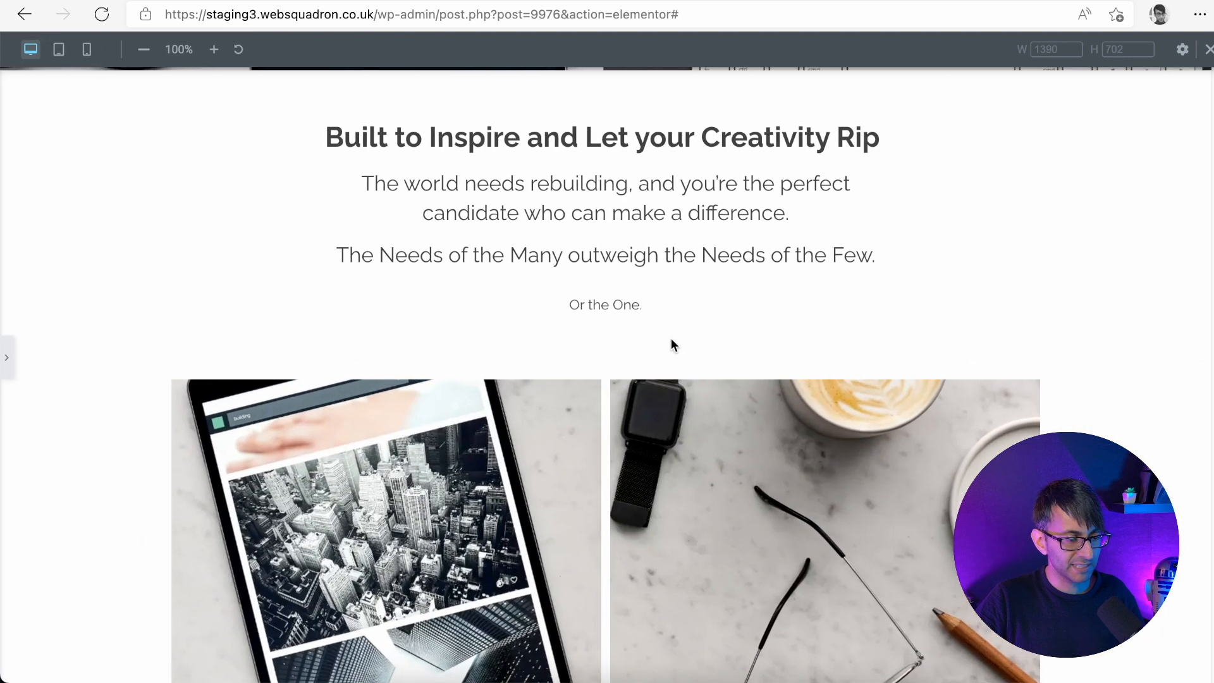
pyautogui.scroll(-1, 605, 373)
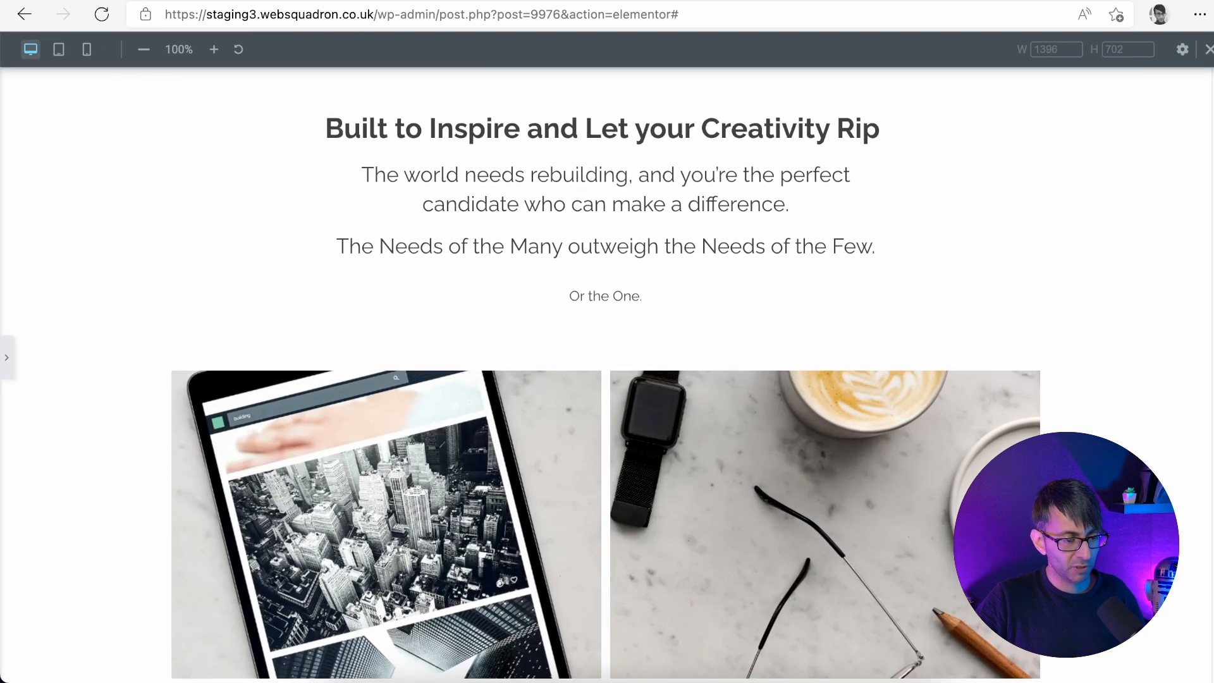
pyautogui.click(6, 358)
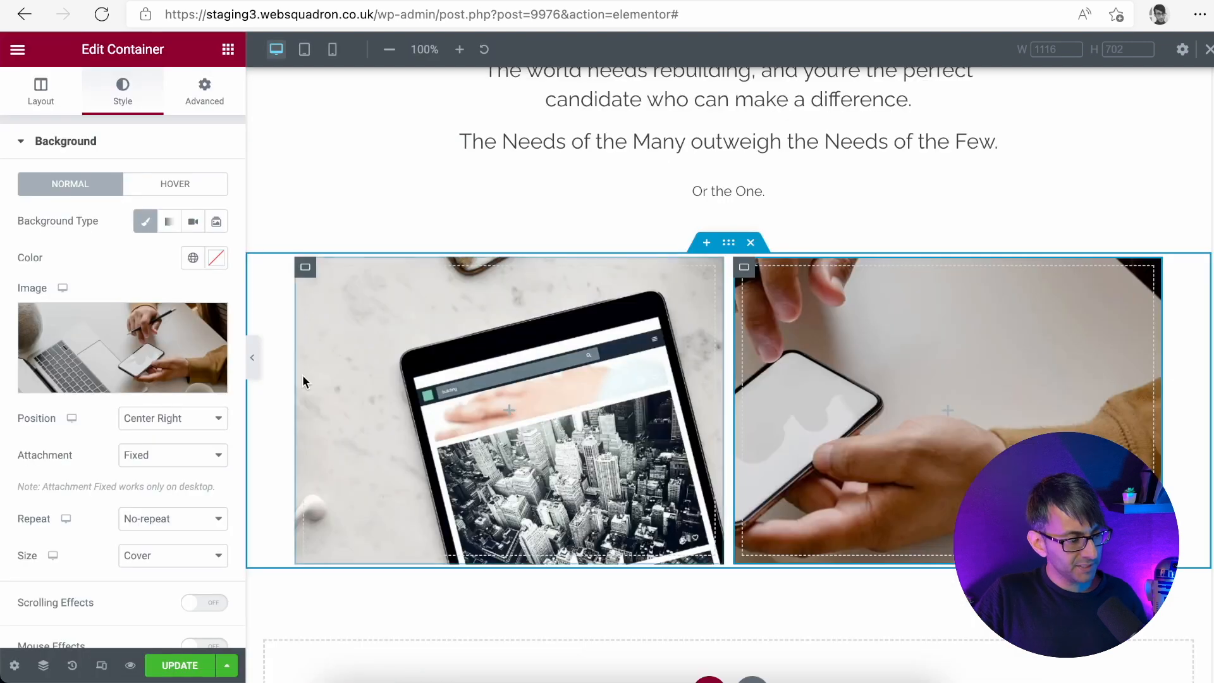
# Set the right inner container's laptop-and-phone background to Scroll attachment and compare its scrolling with the left container
pyautogui.click(152, 457)
pyautogui.click(159, 446)
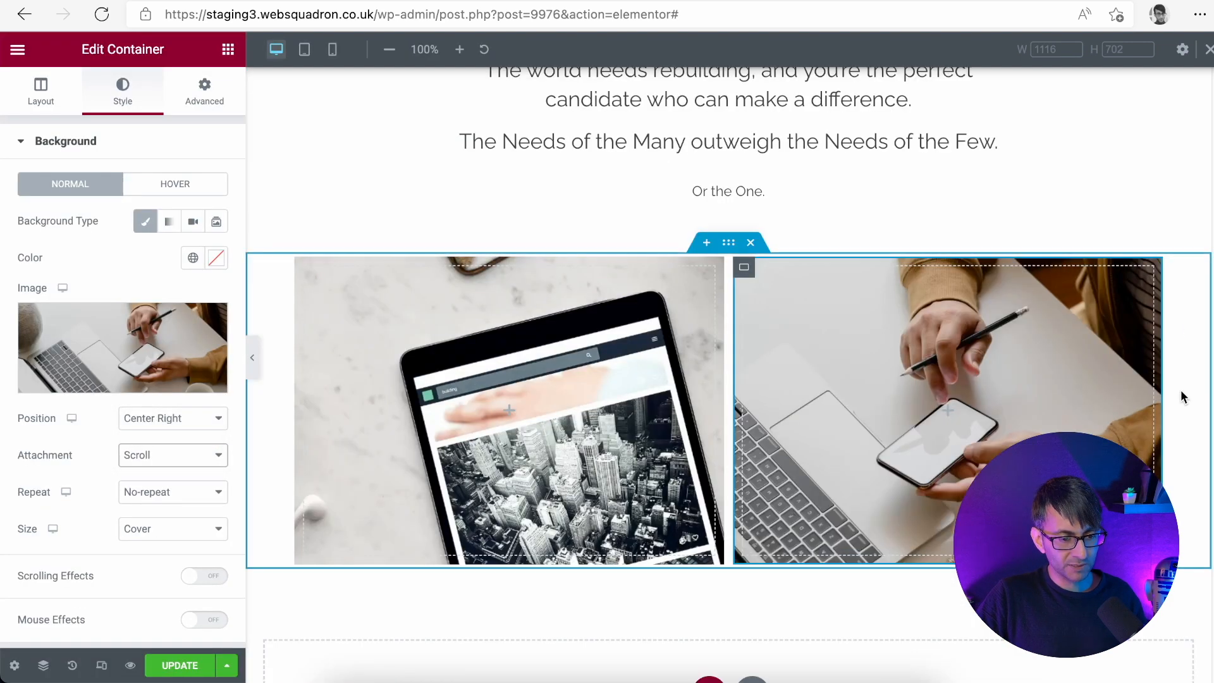
pyautogui.scroll(4, 728, 373)
pyautogui.scroll(-6, 729, 373)
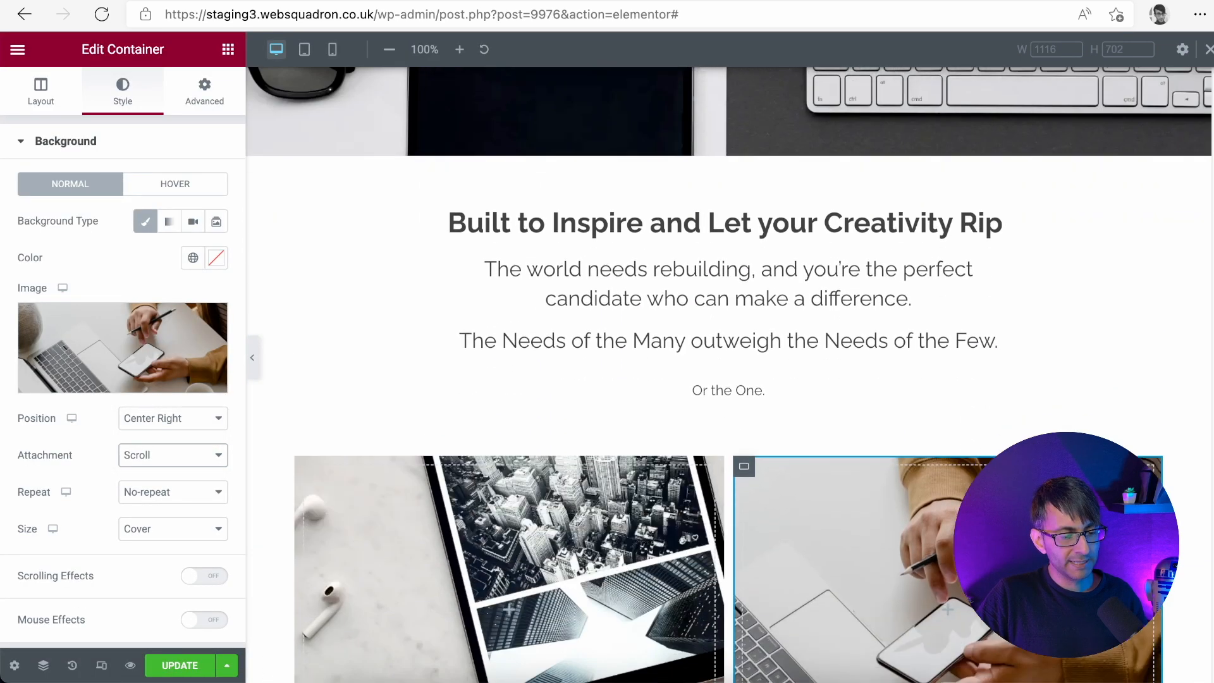
pyautogui.scroll(6, 729, 373)
pyautogui.scroll(-6, 729, 373)
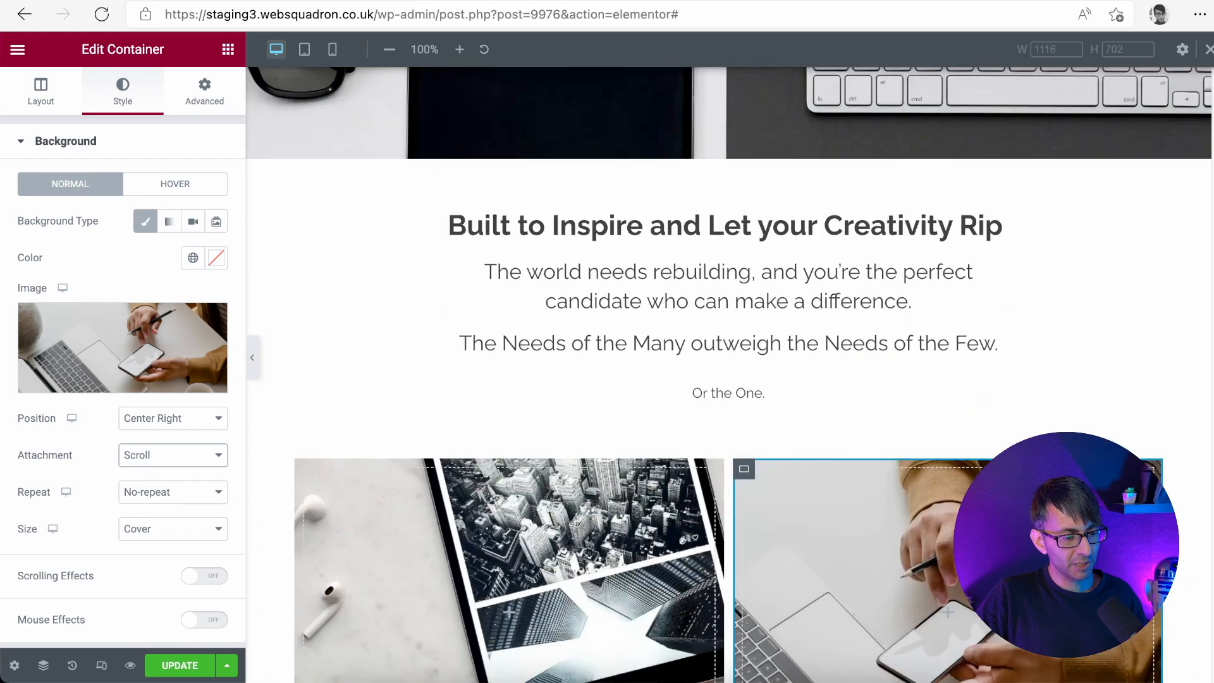
# Compare how the two column background images move while scrolling the page up and down
pyautogui.scroll(6, 729, 373)
pyautogui.scroll(-6, 728, 373)
pyautogui.scroll(1, 728, 373)
pyautogui.scroll(-2, 885, 623)
pyautogui.scroll(1, 885, 623)
pyautogui.scroll(-1, 885, 623)
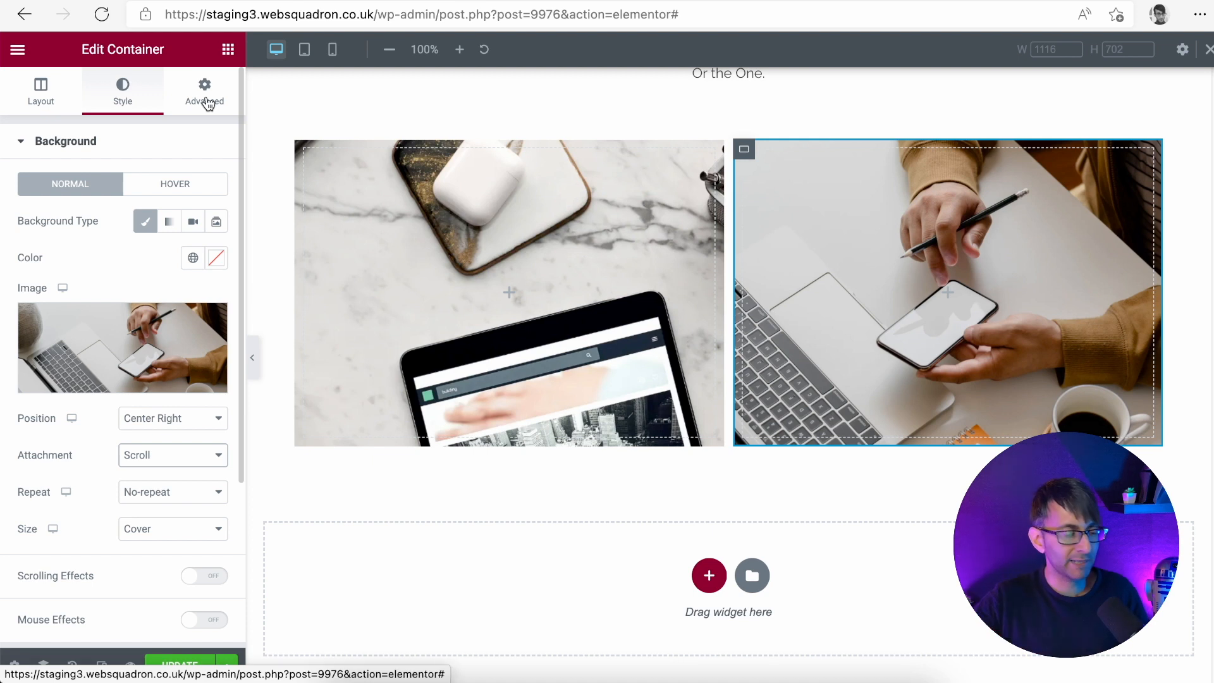
# Add a Heading widget to the left inner container and centre-align its text
pyautogui.click(226, 50)
pyautogui.moveTo(184, 235); pyautogui.dragTo(468, 320)
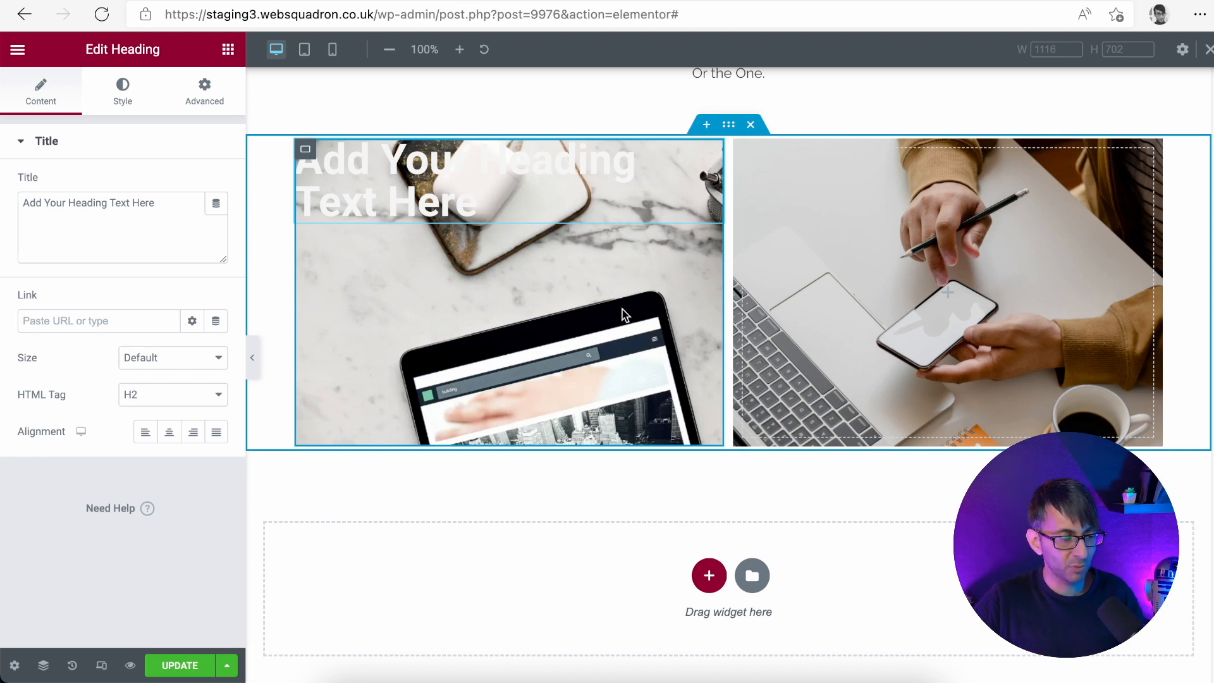
pyautogui.click(168, 439)
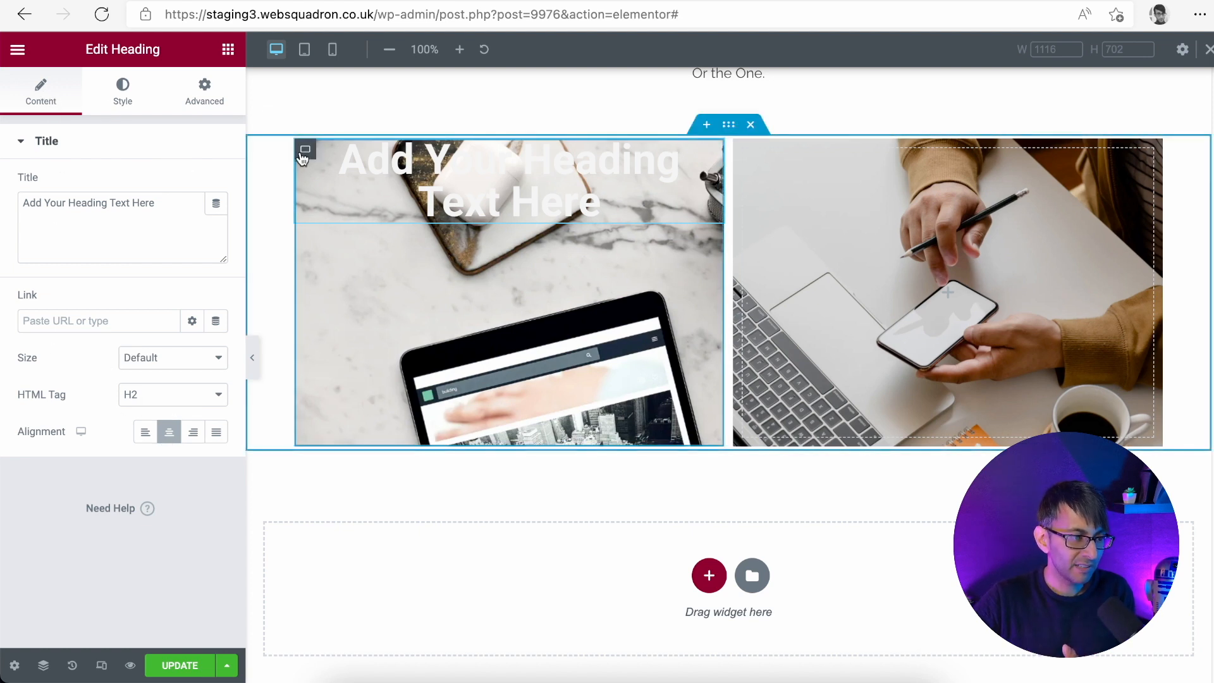
# Set the left inner container's item direction to row and its Align Items option to Center
pyautogui.click(305, 149)
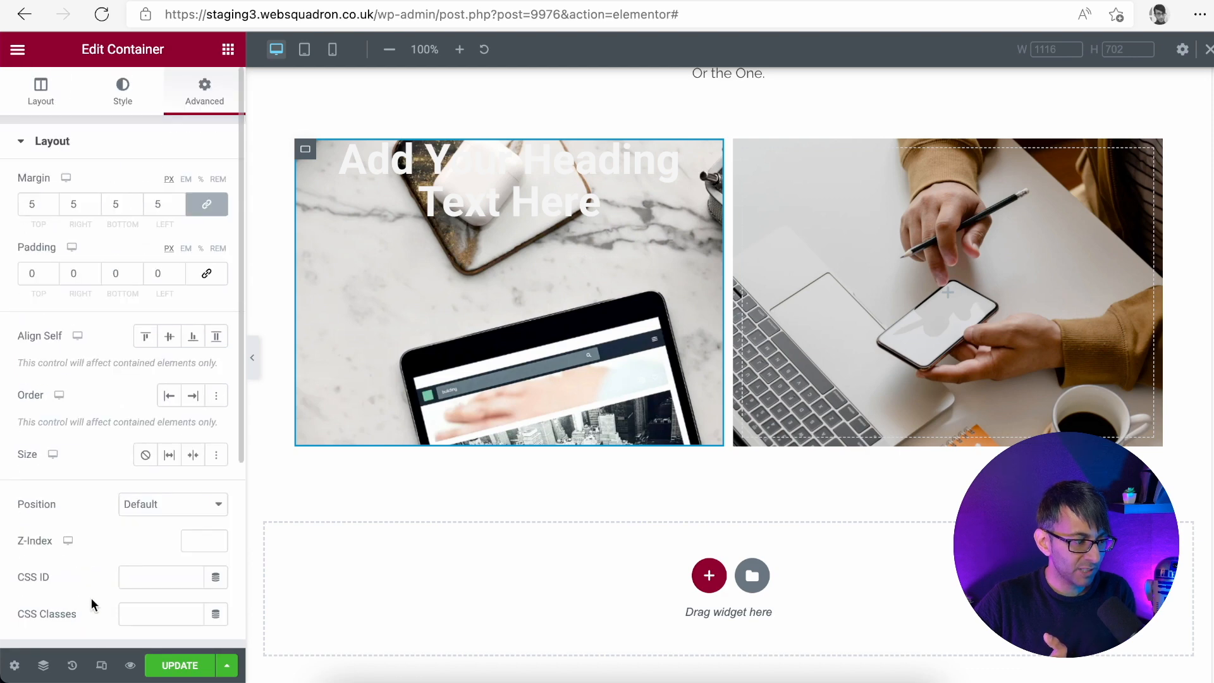
pyautogui.scroll(-3, 92, 604)
pyautogui.scroll(2, 102, 291)
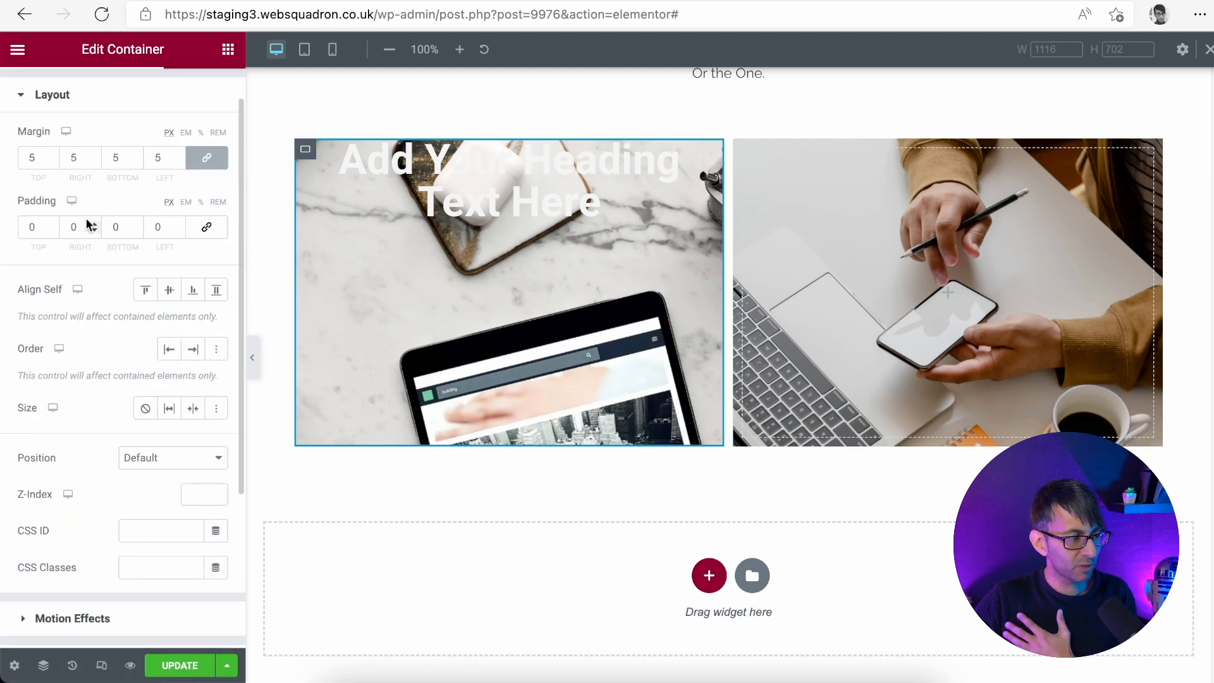
pyautogui.scroll(2, 87, 218)
pyautogui.click(35, 91)
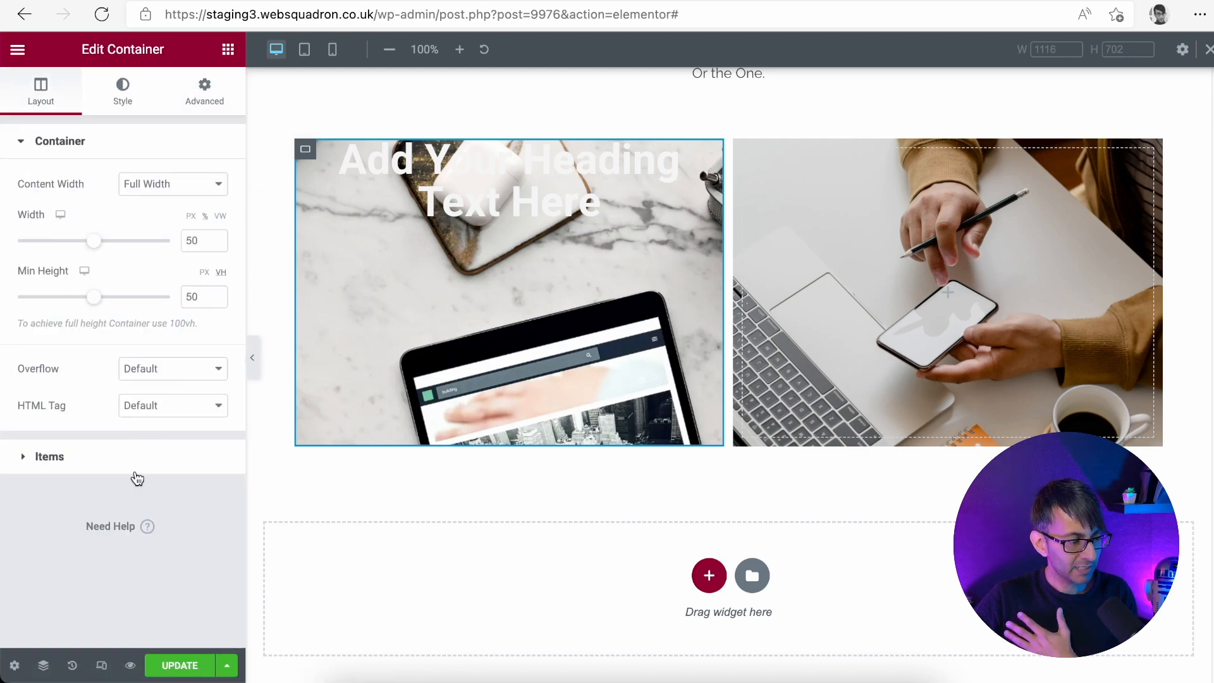
pyautogui.click(135, 473)
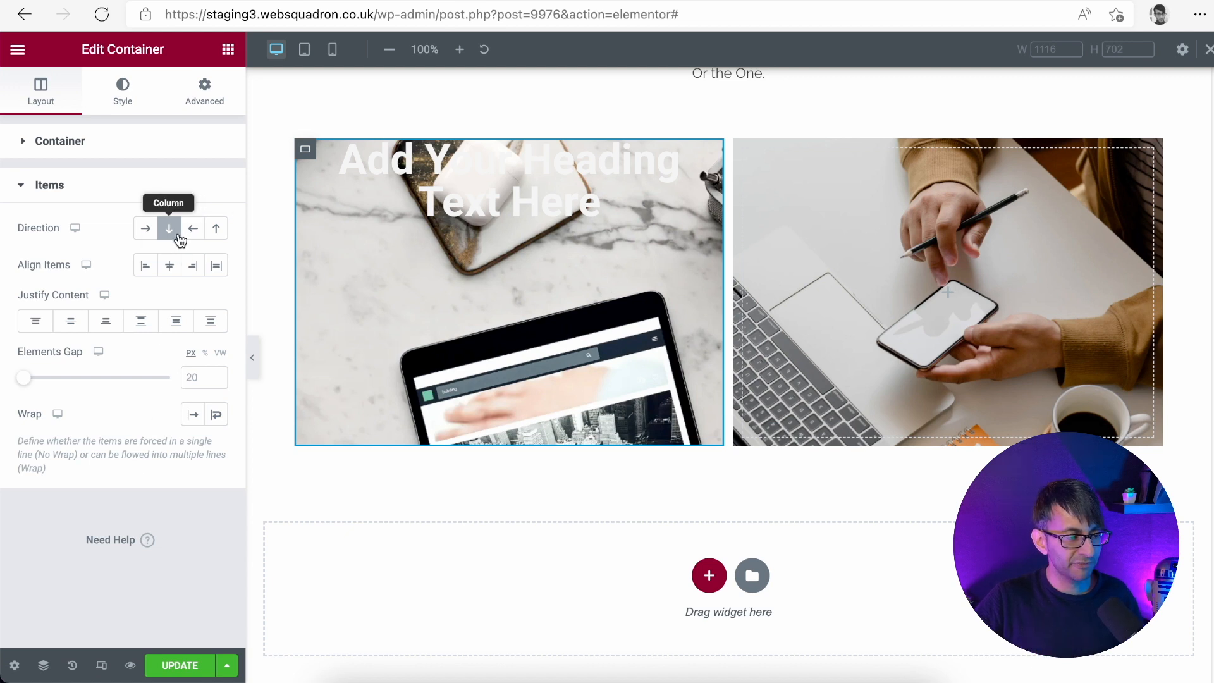
pyautogui.click(147, 229)
pyautogui.click(168, 230)
pyautogui.click(152, 271)
pyautogui.click(170, 265)
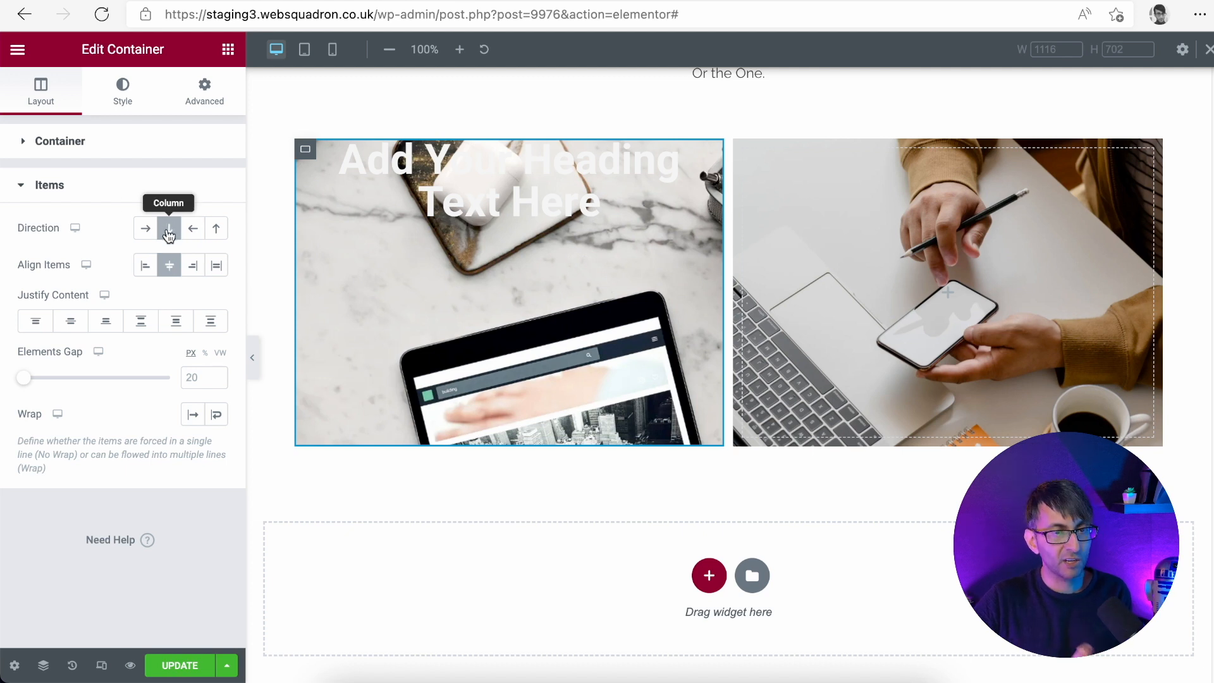
pyautogui.click(147, 229)
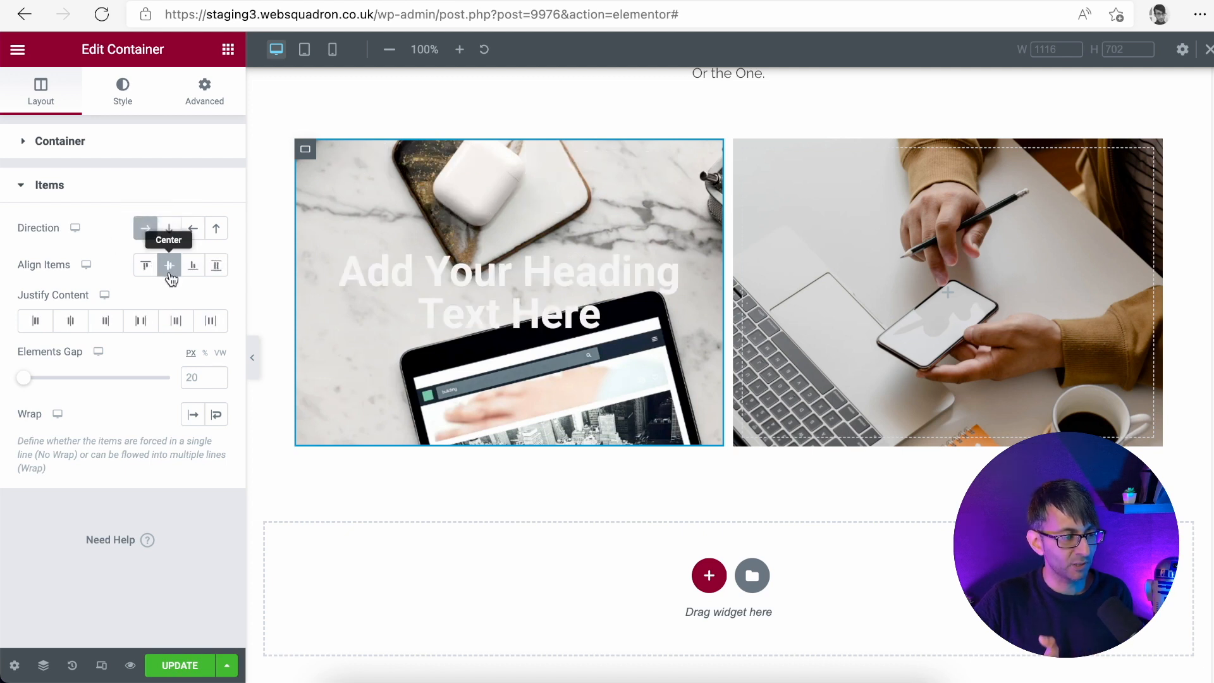
pyautogui.click(193, 265)
pyautogui.click(170, 265)
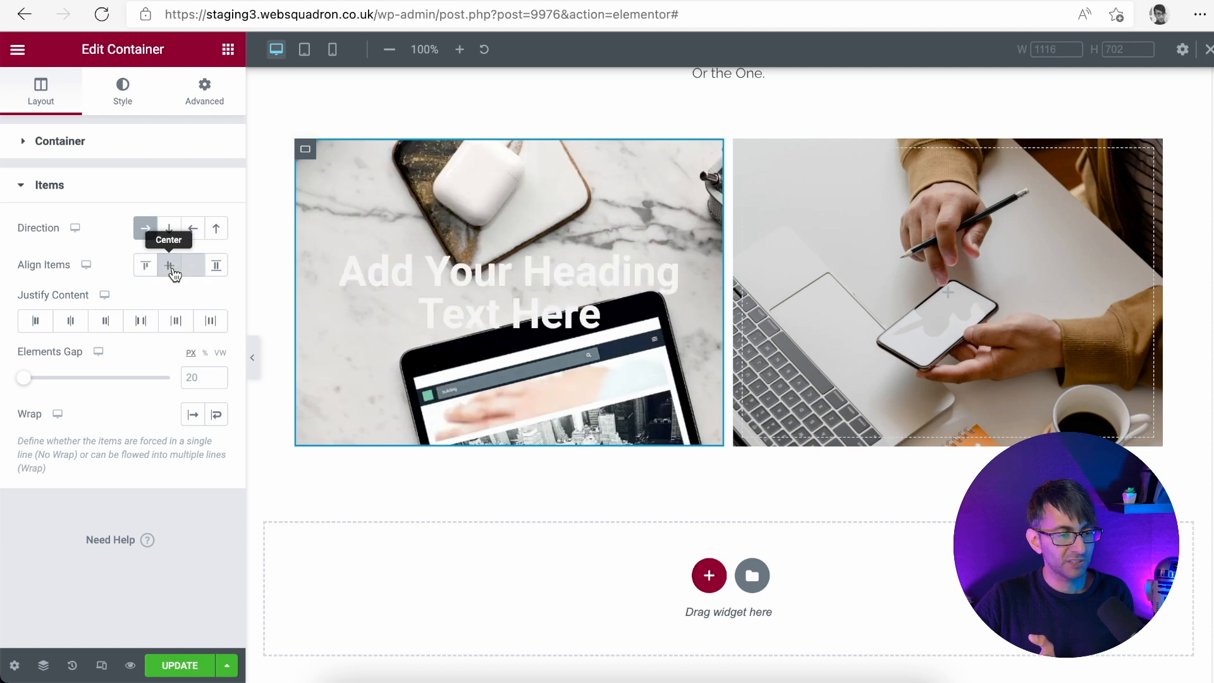
# Try the centre, start and Flex End options for Justify Content on the left inner container
pyautogui.click(71, 321)
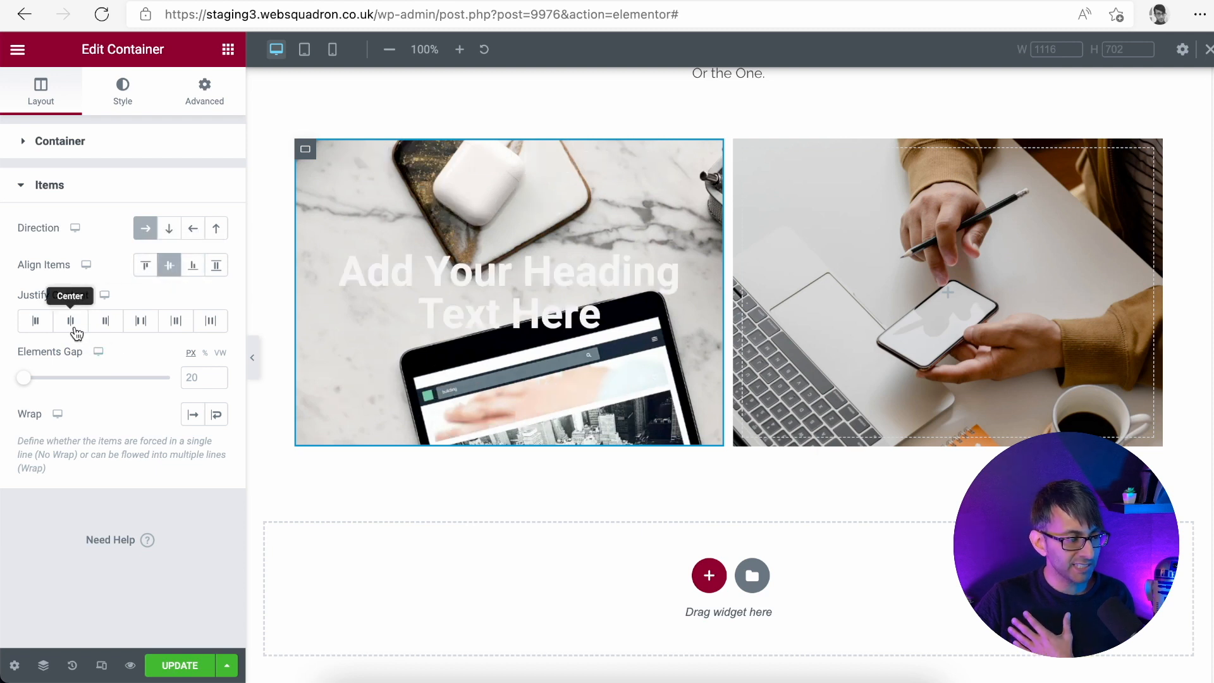
pyautogui.click(35, 322)
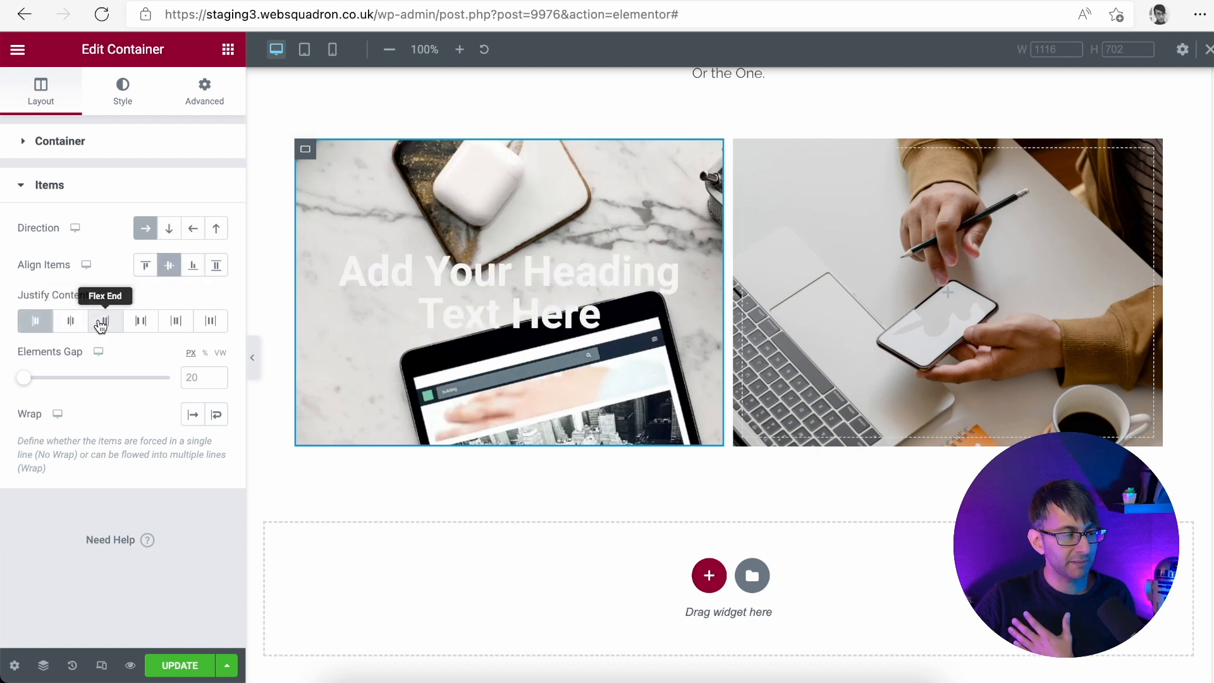
pyautogui.click(103, 322)
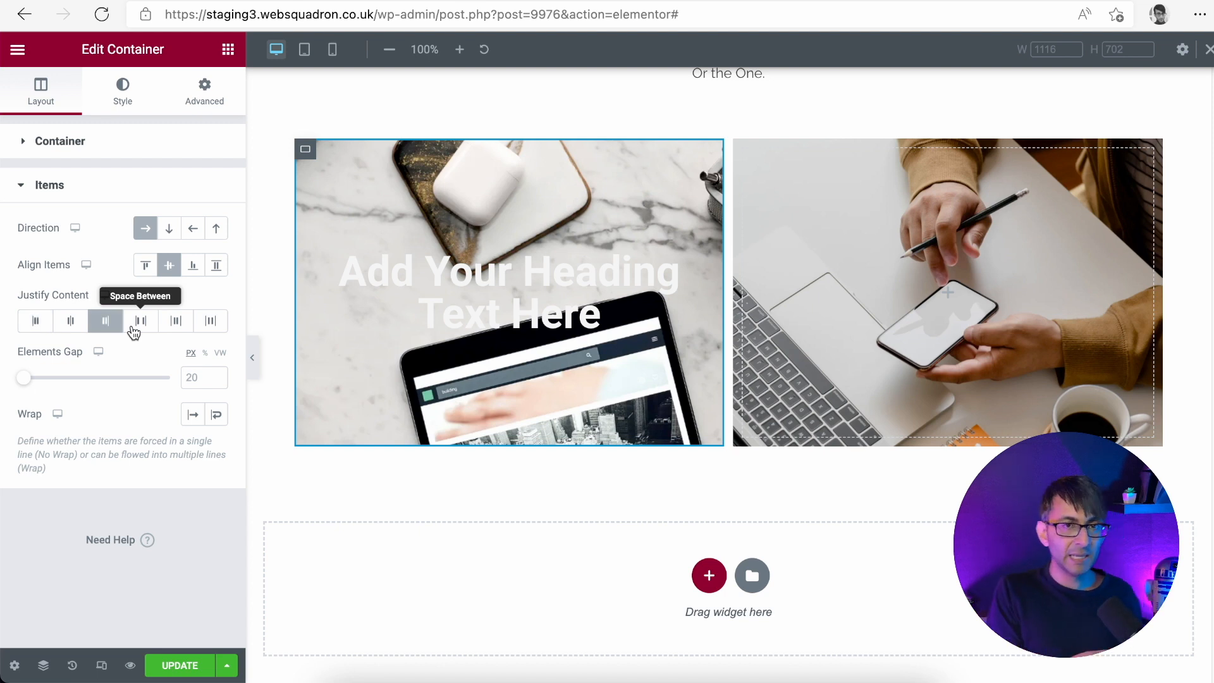
# Set the left heading's typography size to 20 px after trying 16 px
pyautogui.click(403, 293)
pyautogui.click(133, 90)
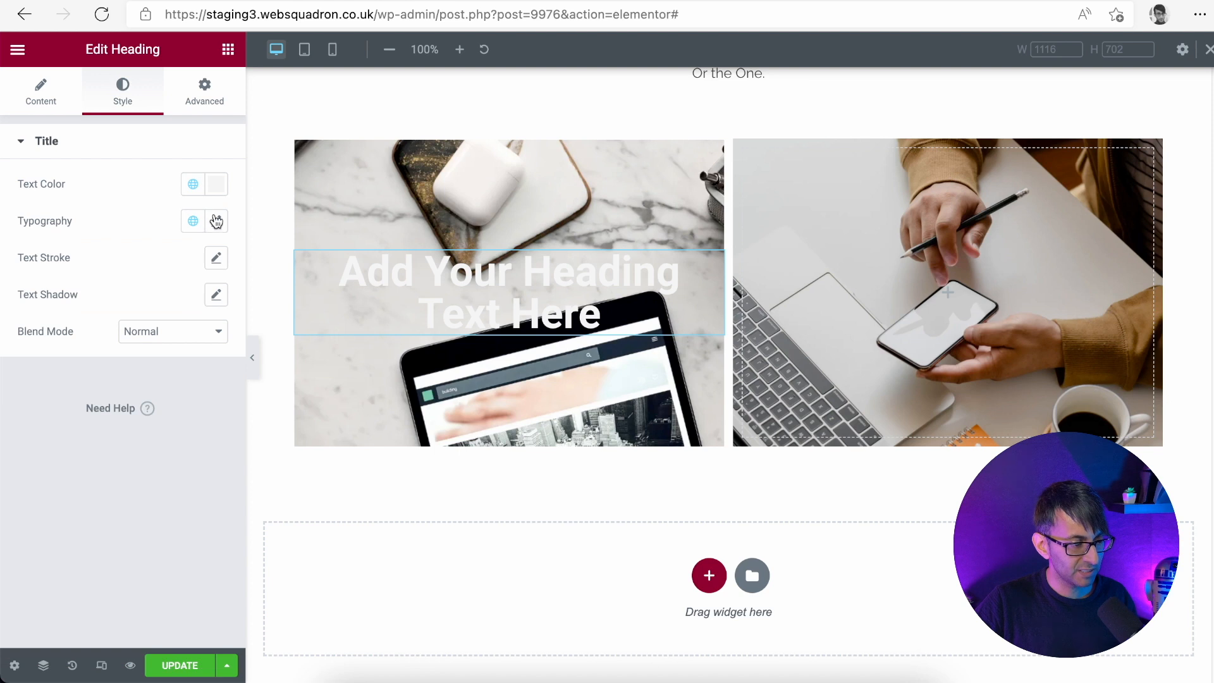
pyautogui.click(216, 221)
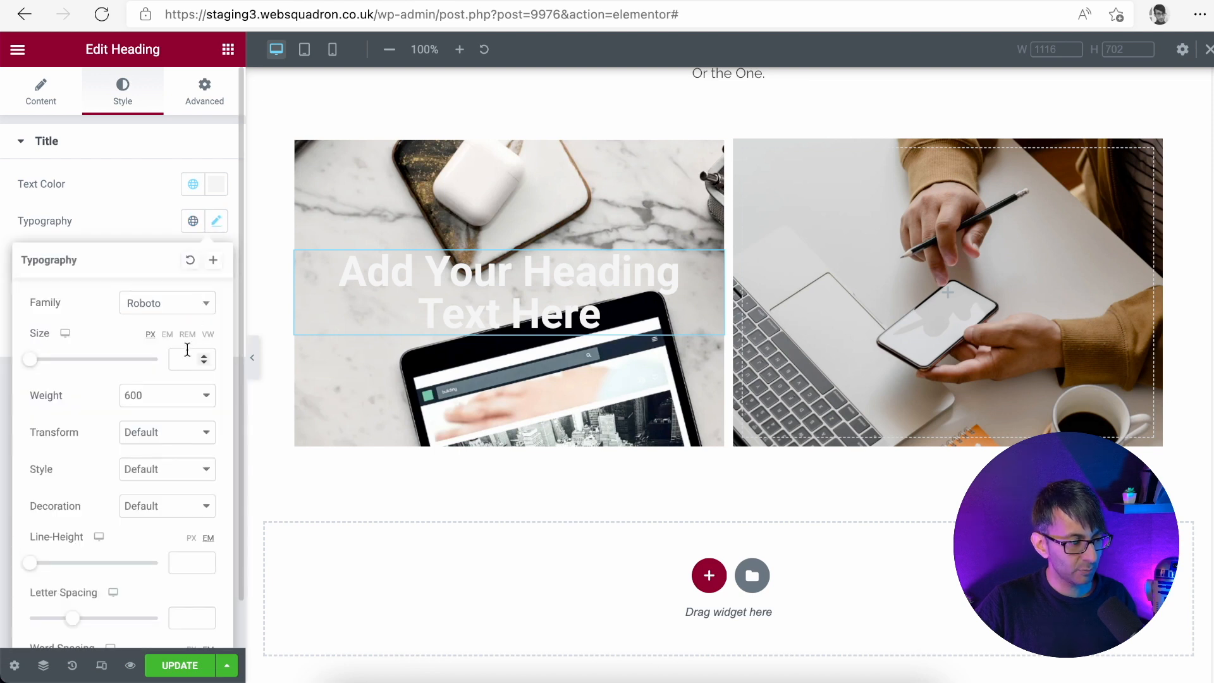
pyautogui.click(187, 358)
pyautogui.write('16')
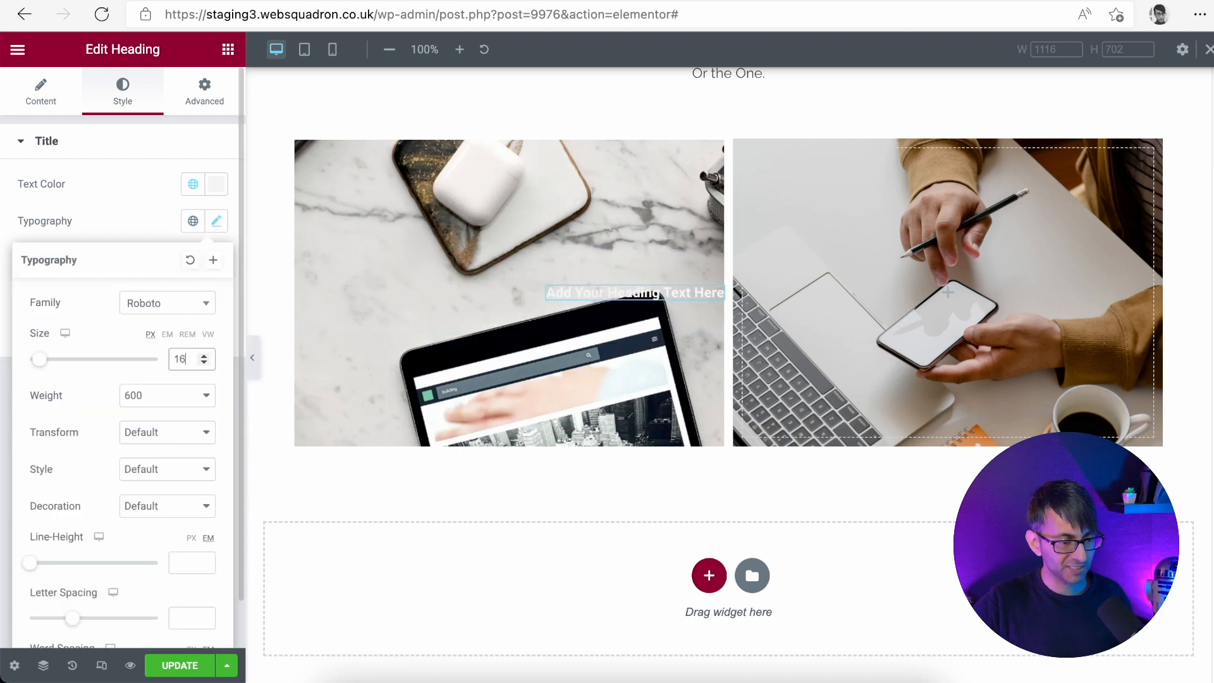
pyautogui.press('BackSpace')
pyautogui.press('BackSpace')
pyautogui.write('20')
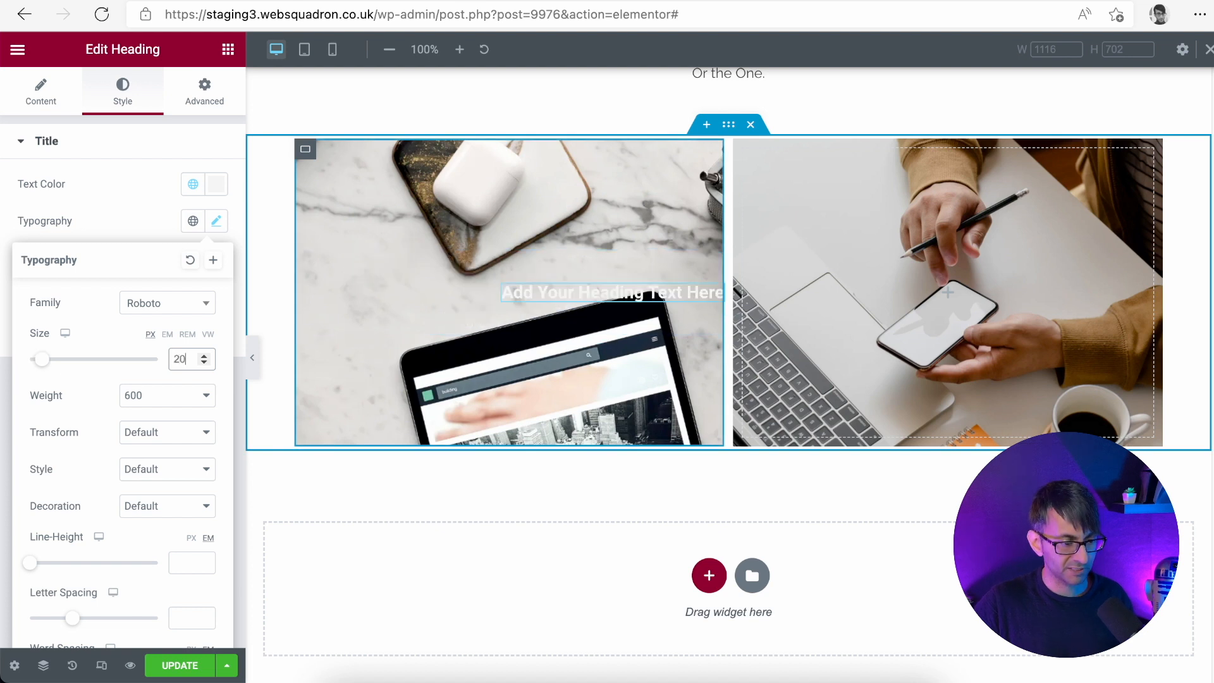
# Set the left inner container's Justify Content to Center so the smaller heading sits in the middle
pyautogui.click(305, 149)
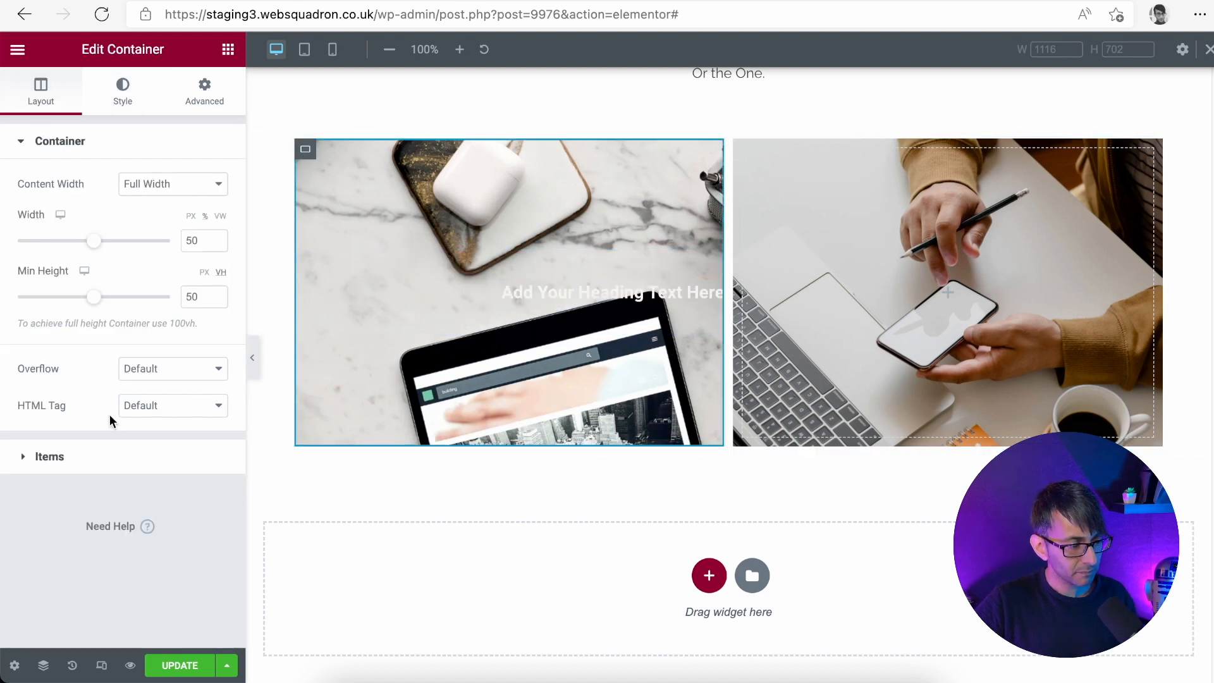
pyautogui.click(115, 458)
pyautogui.click(33, 321)
pyautogui.click(73, 323)
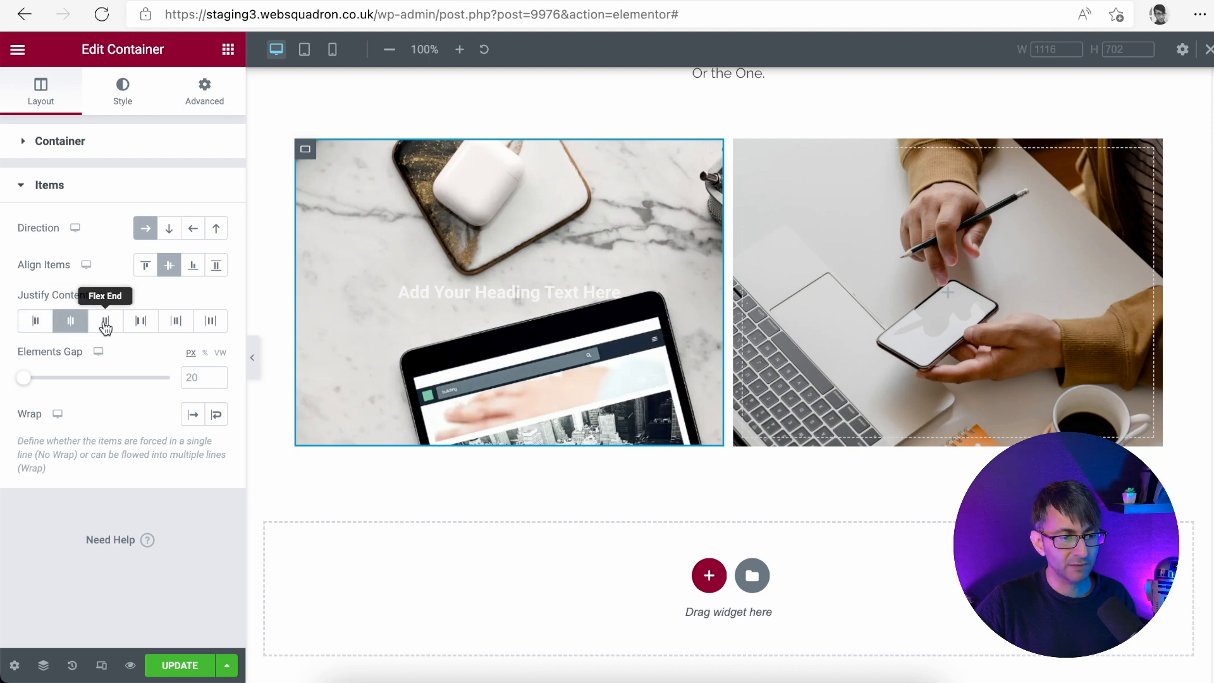
# Copy the heading from the left inner container and paste it into the right inner container
pyautogui.rightClick(525, 303)
pyautogui.click(583, 372)
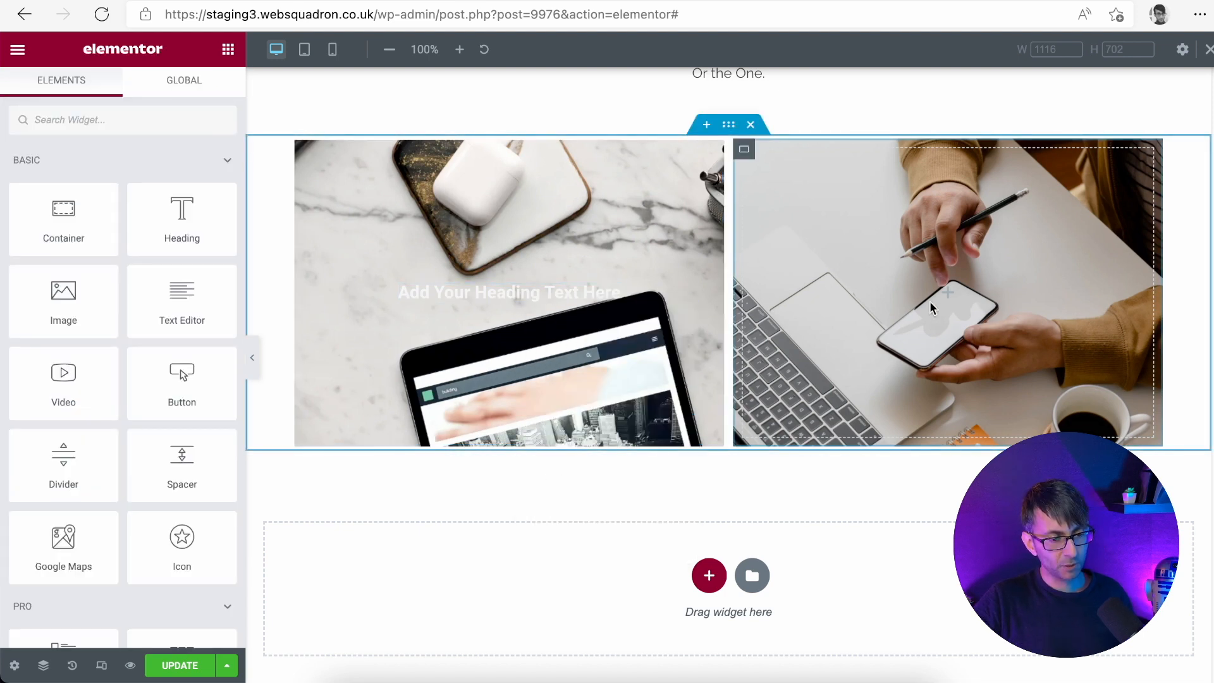
pyautogui.rightClick(931, 308)
pyautogui.click(977, 403)
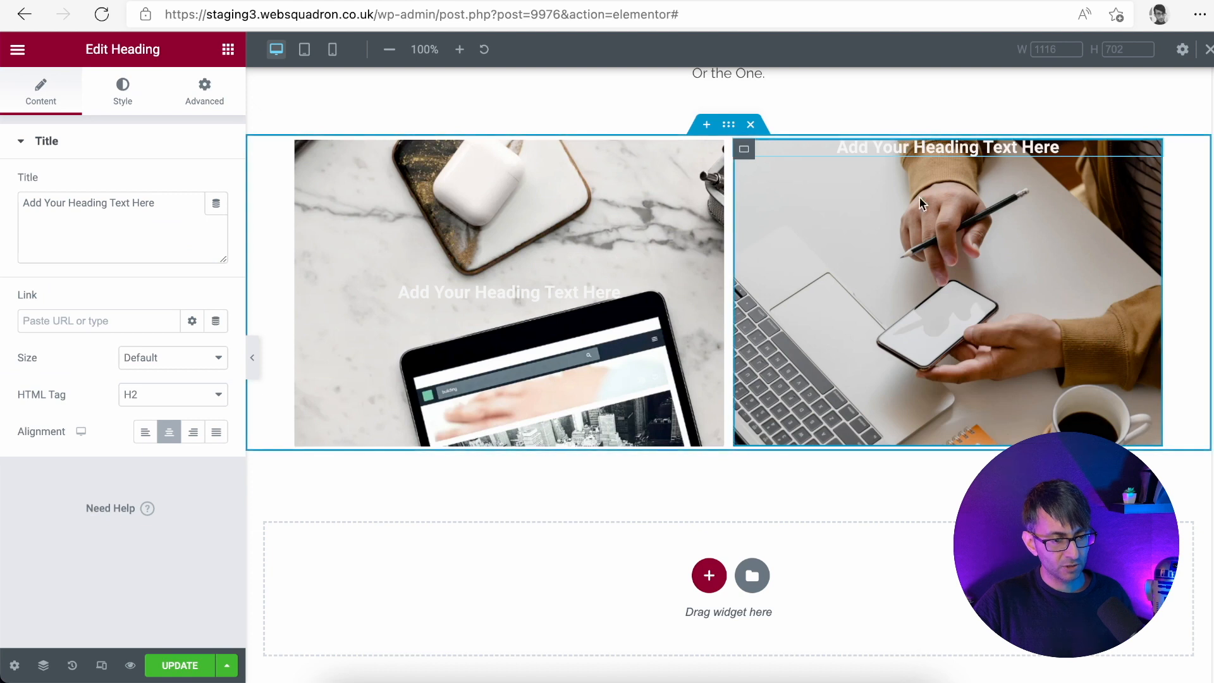
# Set the right inner container's Justify Content to Center, centring its heading vertically
pyautogui.click(744, 148)
pyautogui.click(40, 91)
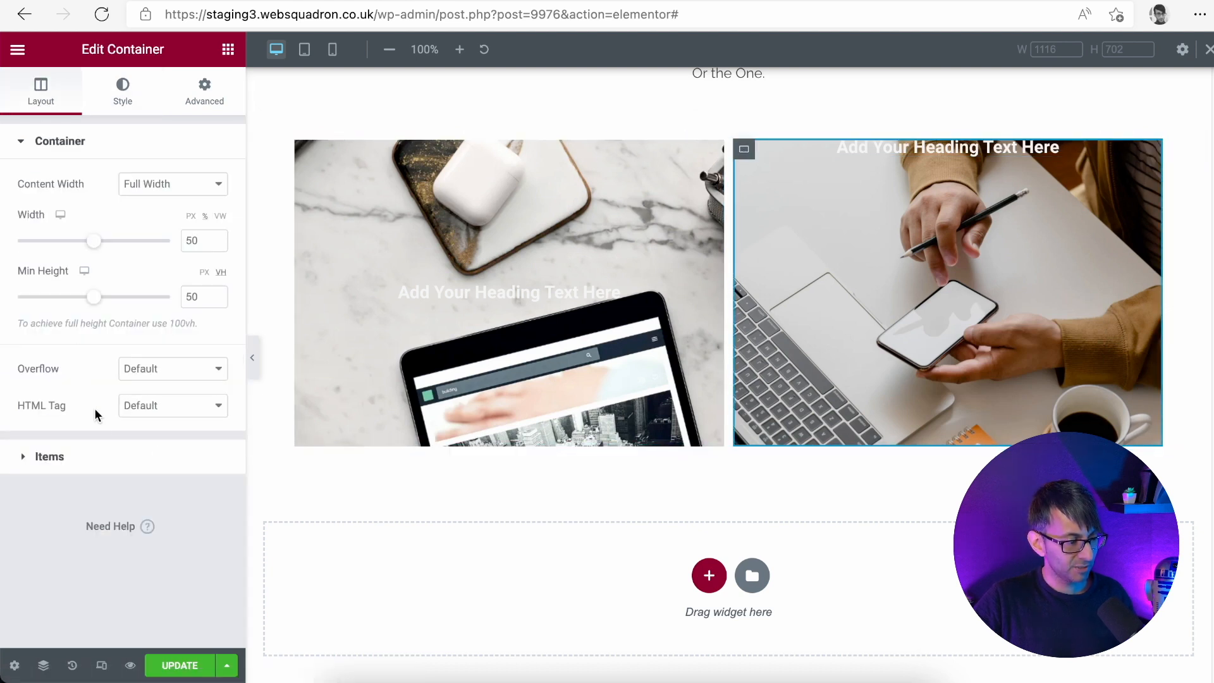
pyautogui.click(107, 455)
pyautogui.click(71, 321)
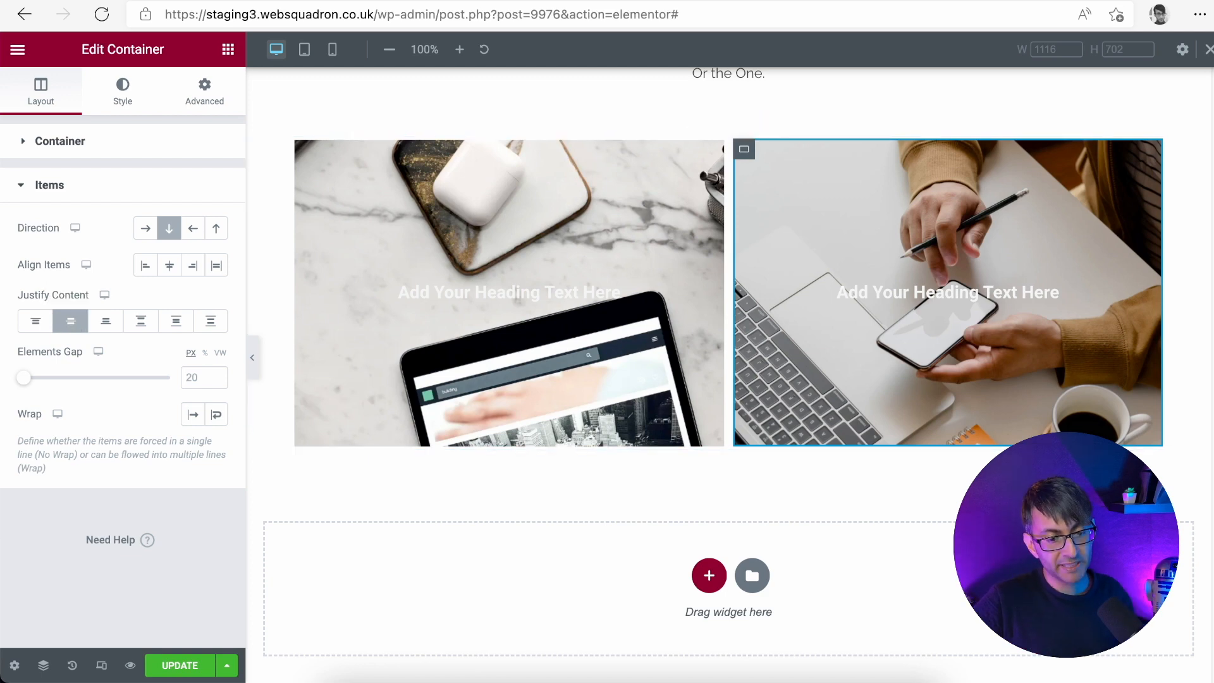
# Add a Button widget beside the heading in the FINGERTIP MAGIC container
pyautogui.scroll(10, 729, 361)
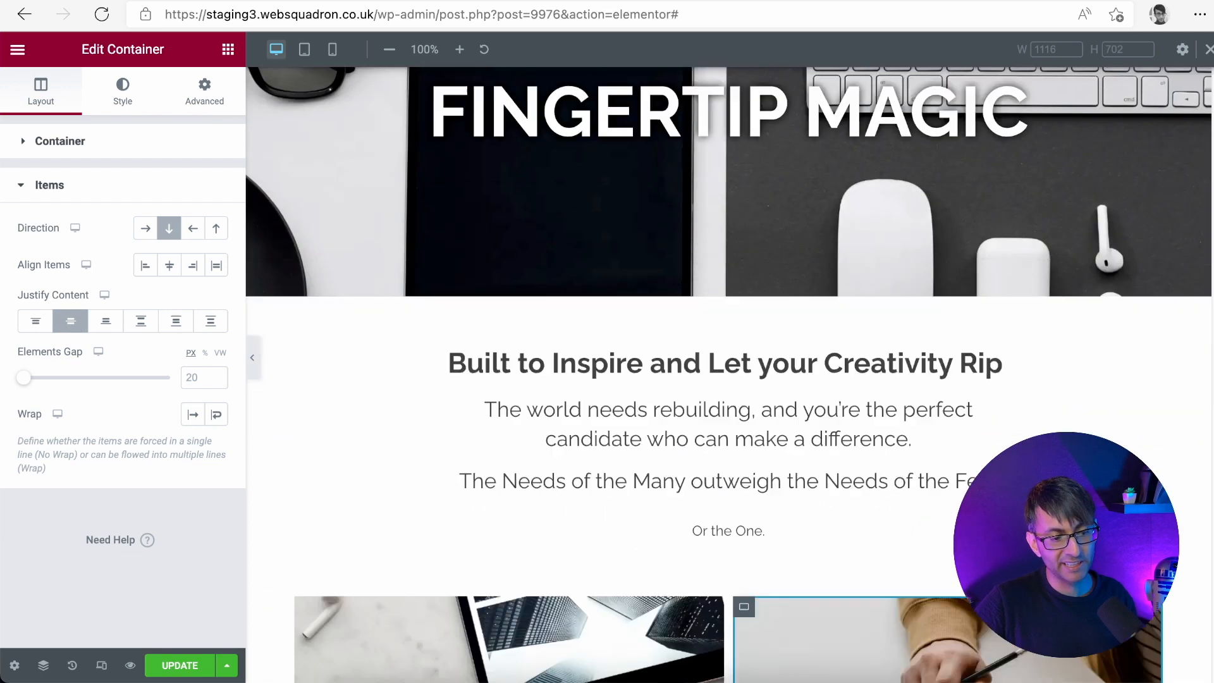
pyautogui.scroll(5, 729, 373)
pyautogui.scroll(-7, 729, 373)
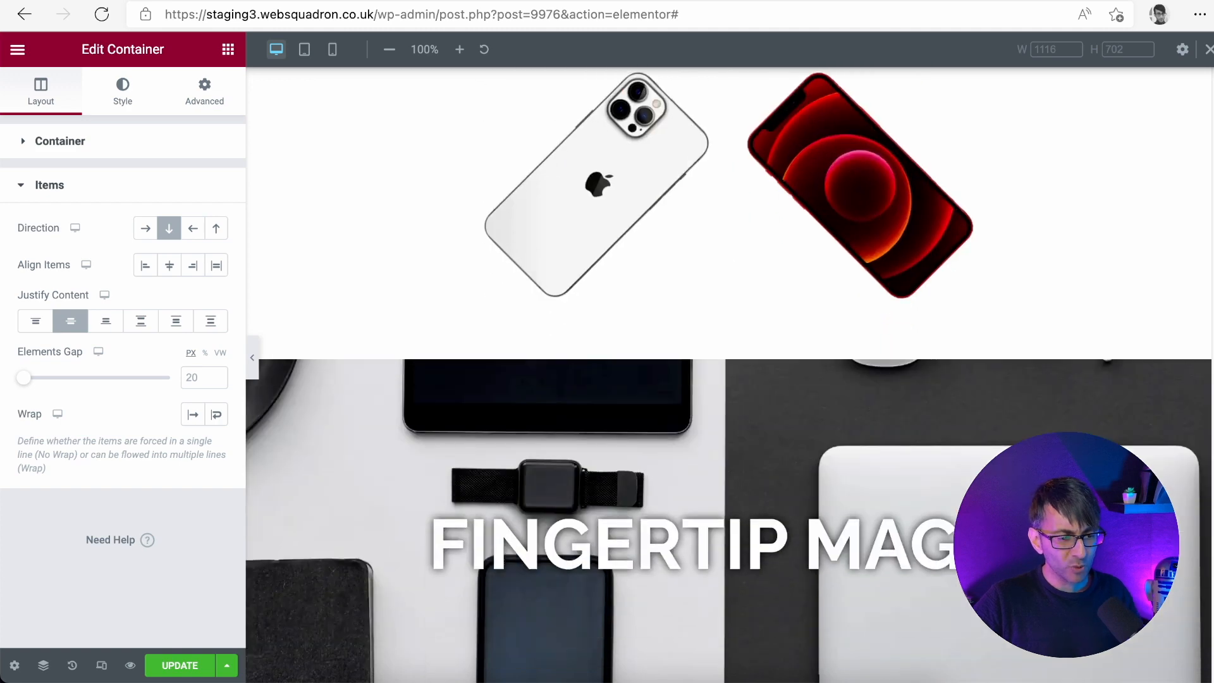
pyautogui.scroll(-1, 728, 374)
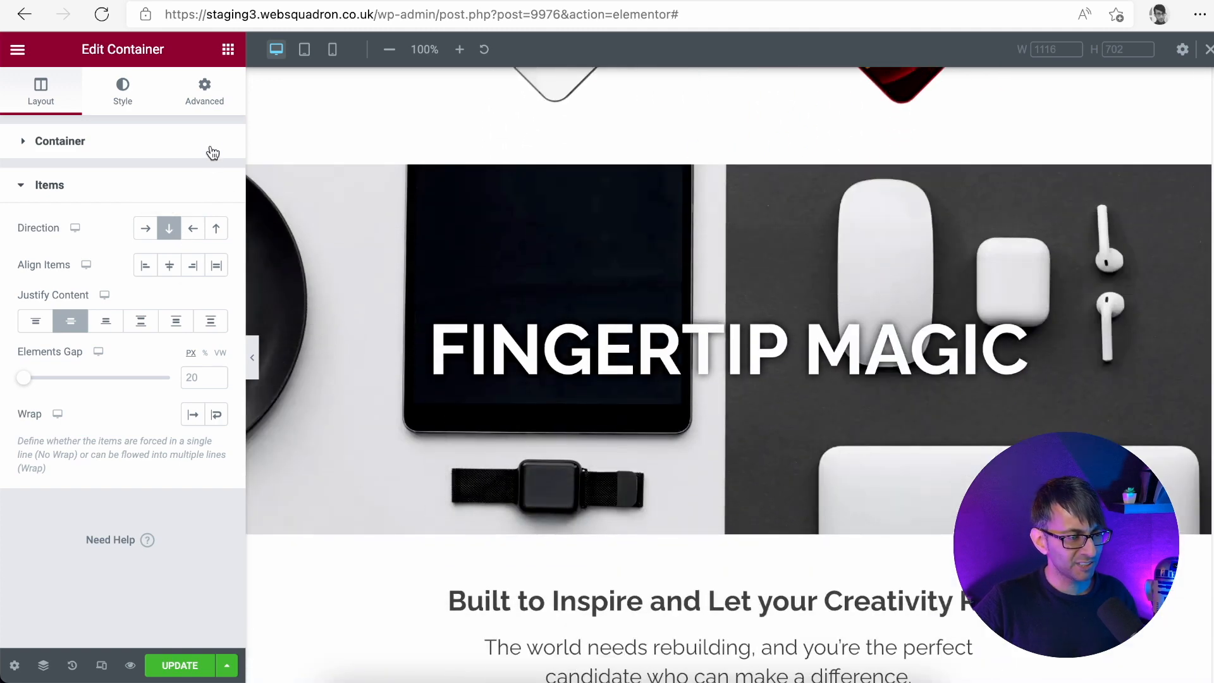
pyautogui.click(228, 50)
pyautogui.moveTo(182, 398); pyautogui.dragTo(759, 376)
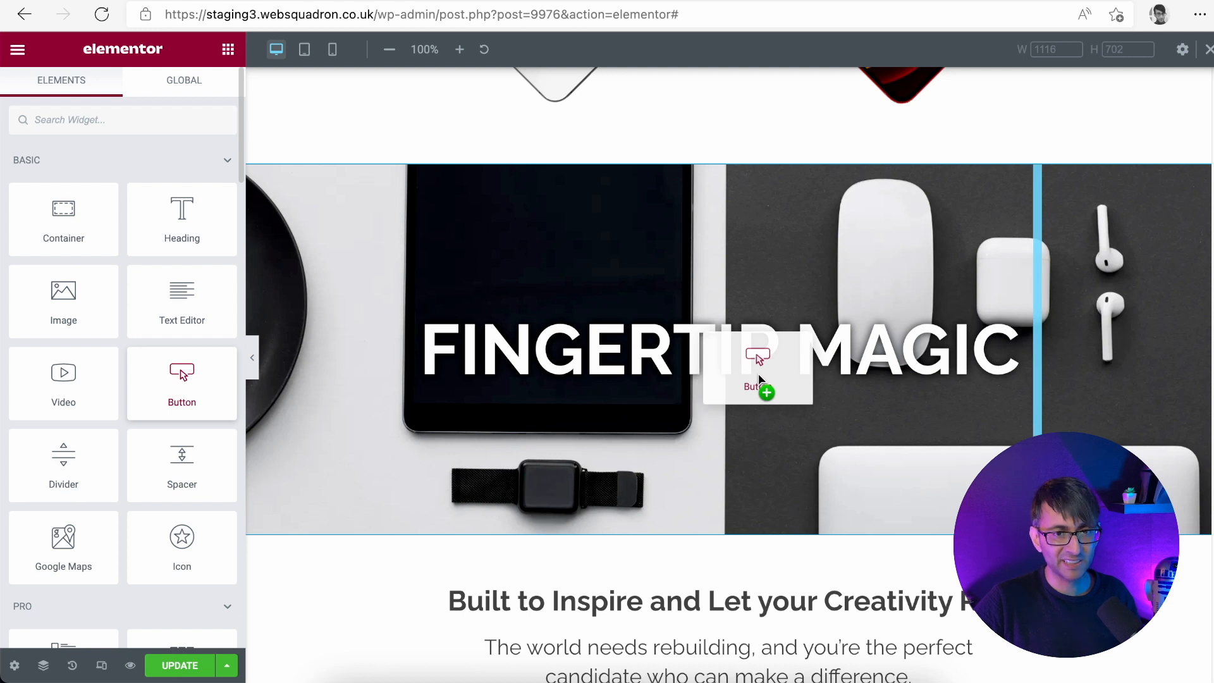
pyautogui.moveTo(757, 373); pyautogui.dragTo(750, 375)
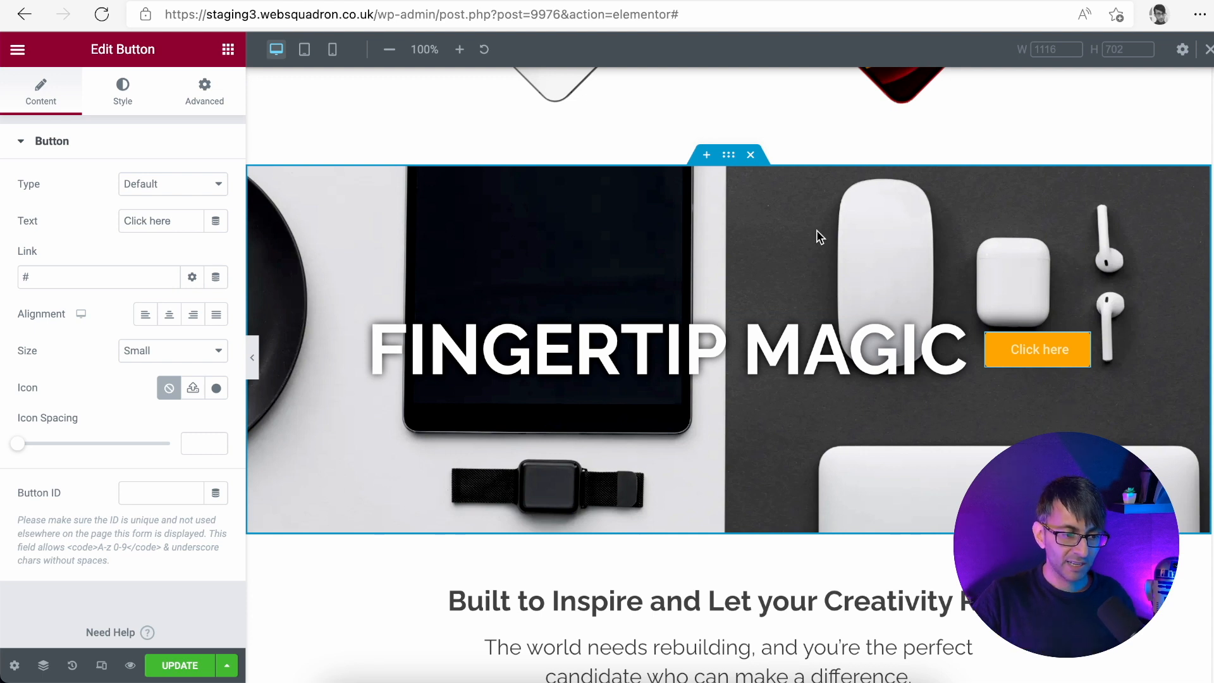
# Set the FINGERTIP MAGIC container's item direction to Column so the button sits below the heading
pyautogui.click(731, 156)
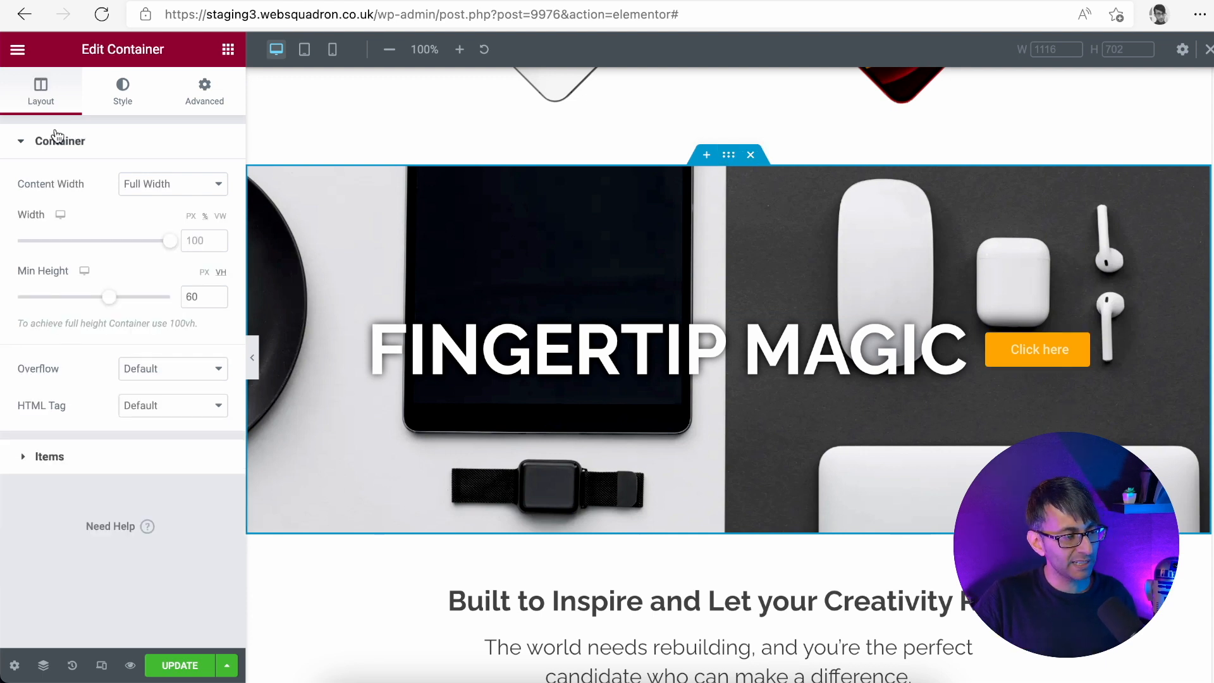
pyautogui.click(115, 456)
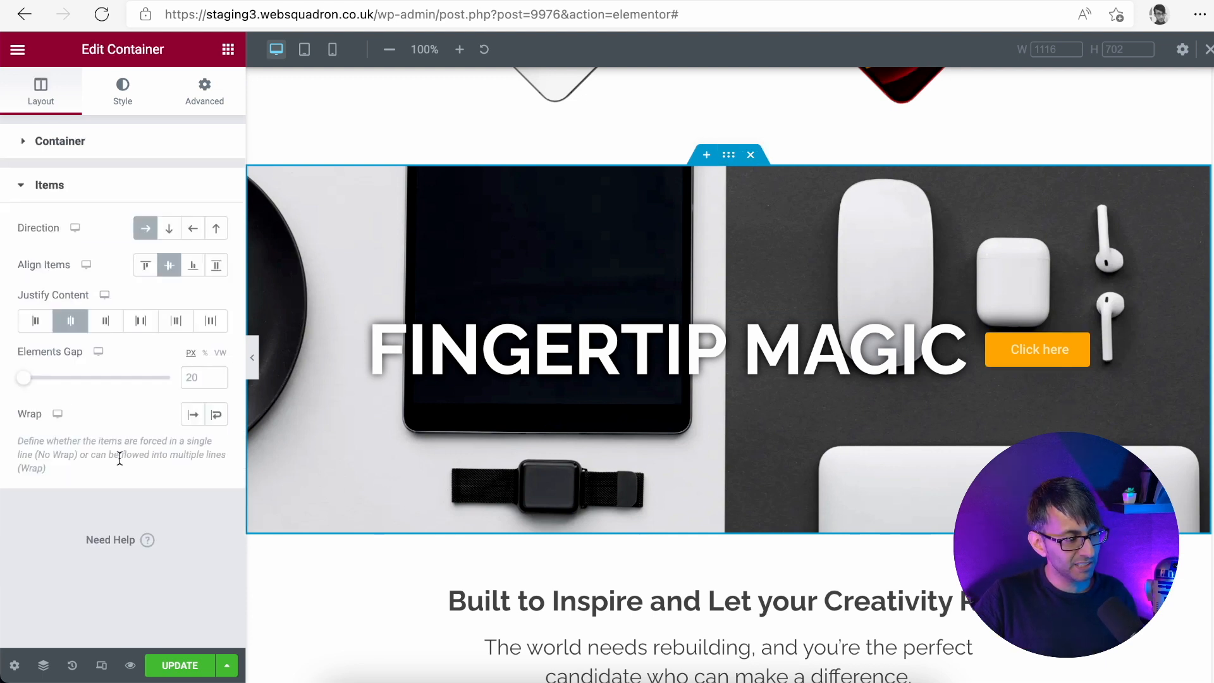
pyautogui.click(168, 230)
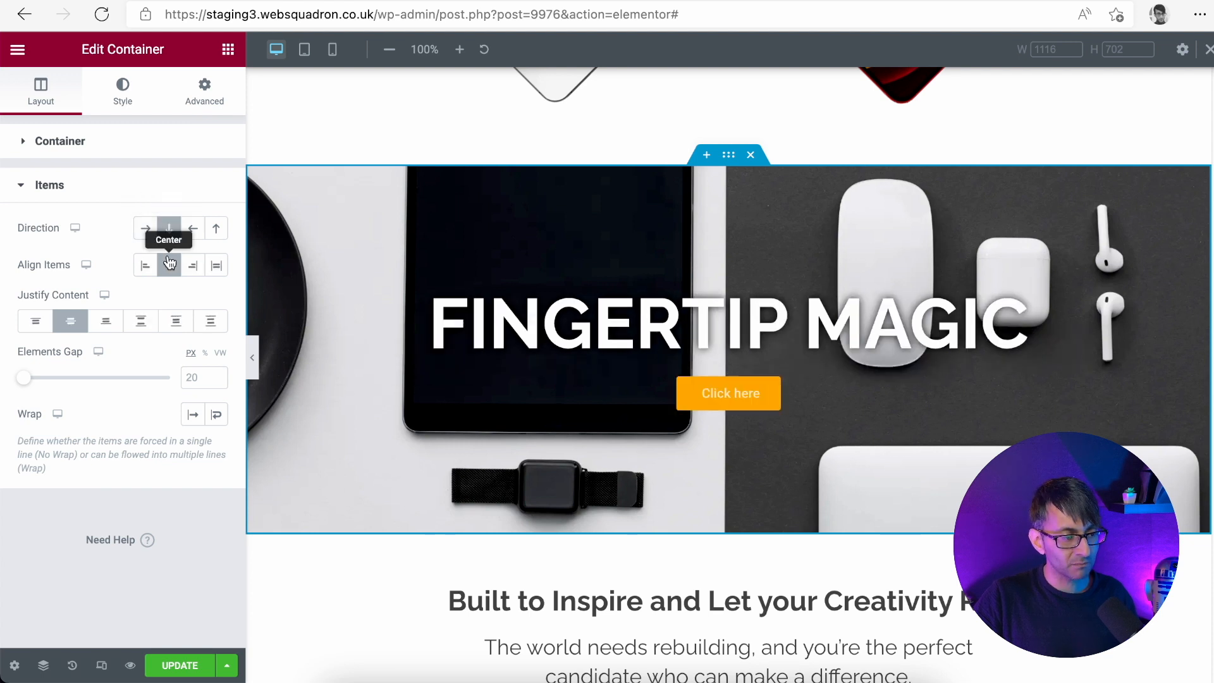
# Try Space Between, Space Evenly and the other Justify Content options on the FINGERTIP MAGIC container, and return it to centred
pyautogui.click(142, 328)
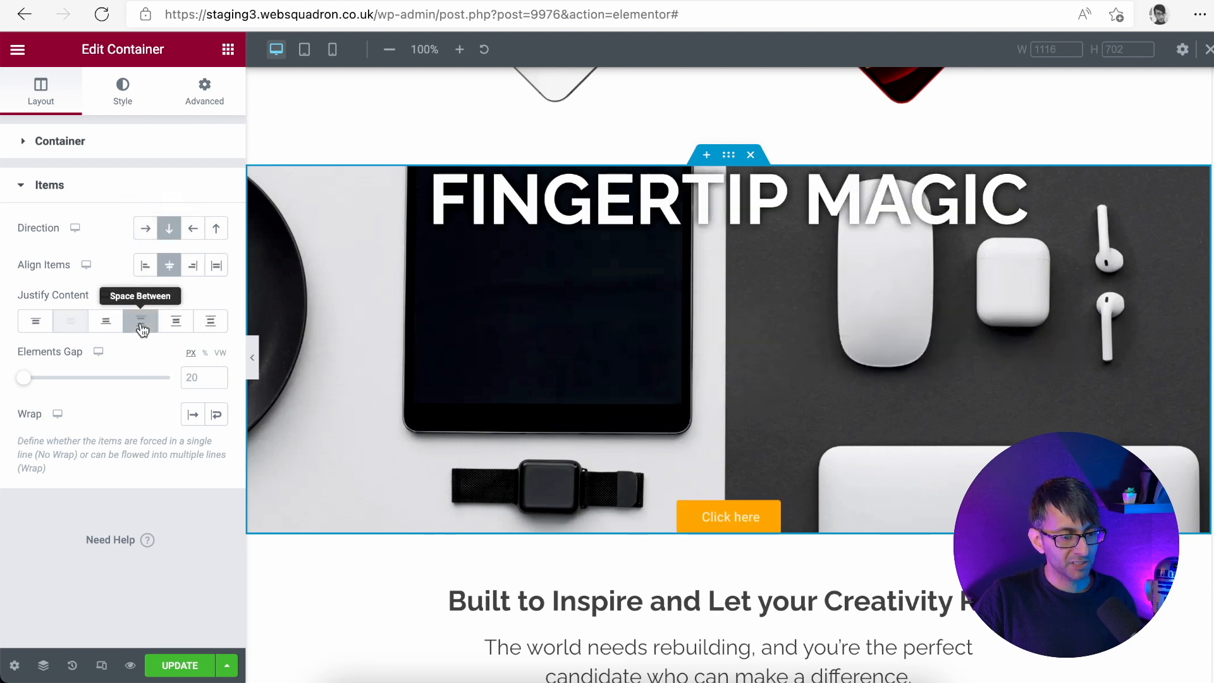
pyautogui.click(176, 324)
pyautogui.click(213, 326)
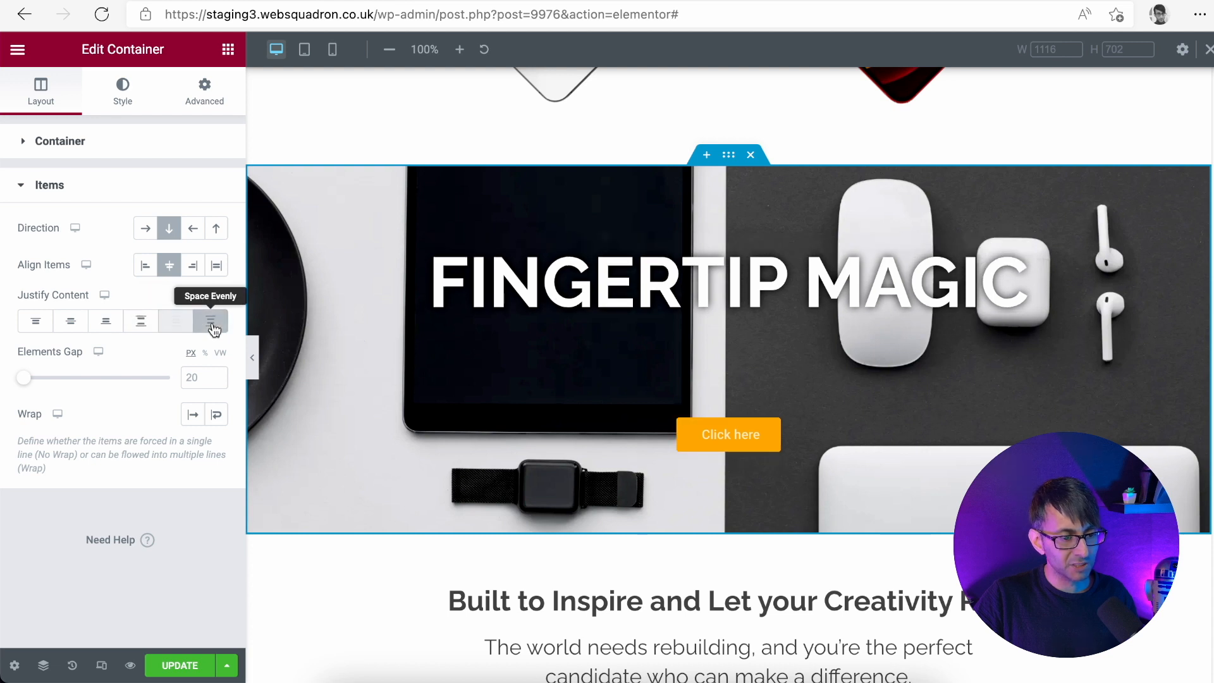
pyautogui.click(36, 323)
pyautogui.click(73, 323)
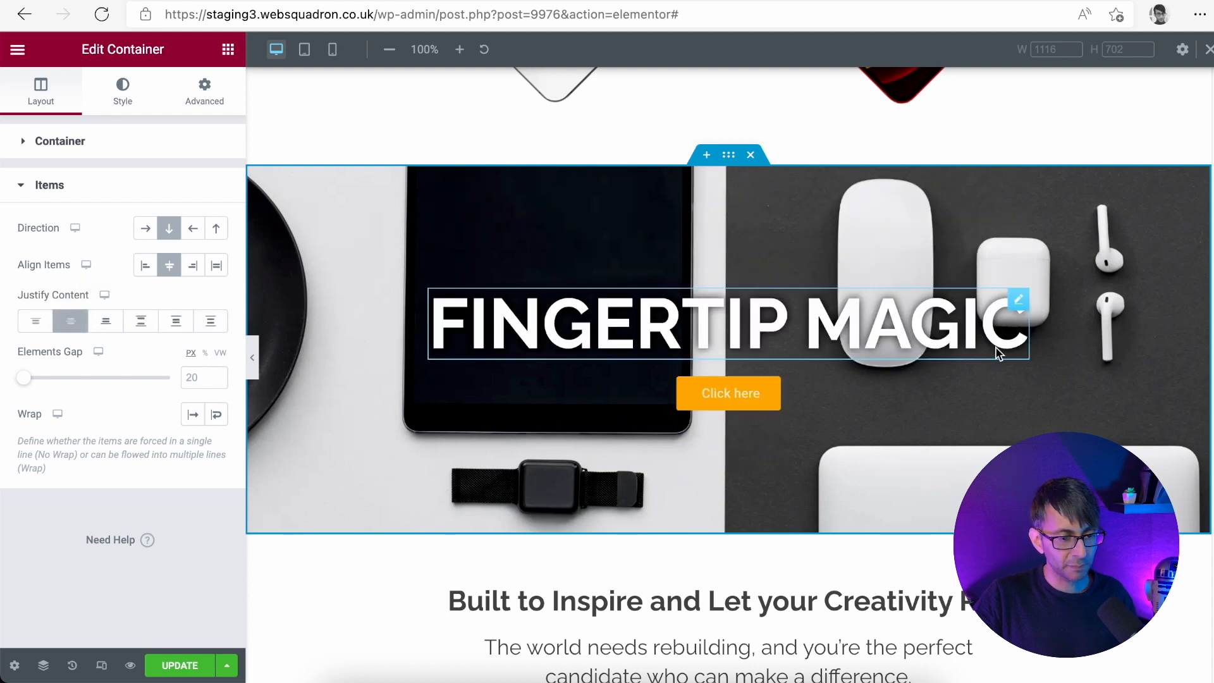
# Try a 20 px top margin on the button below the FINGERTIP MAGIC heading and return it to 0
pyautogui.click(767, 391)
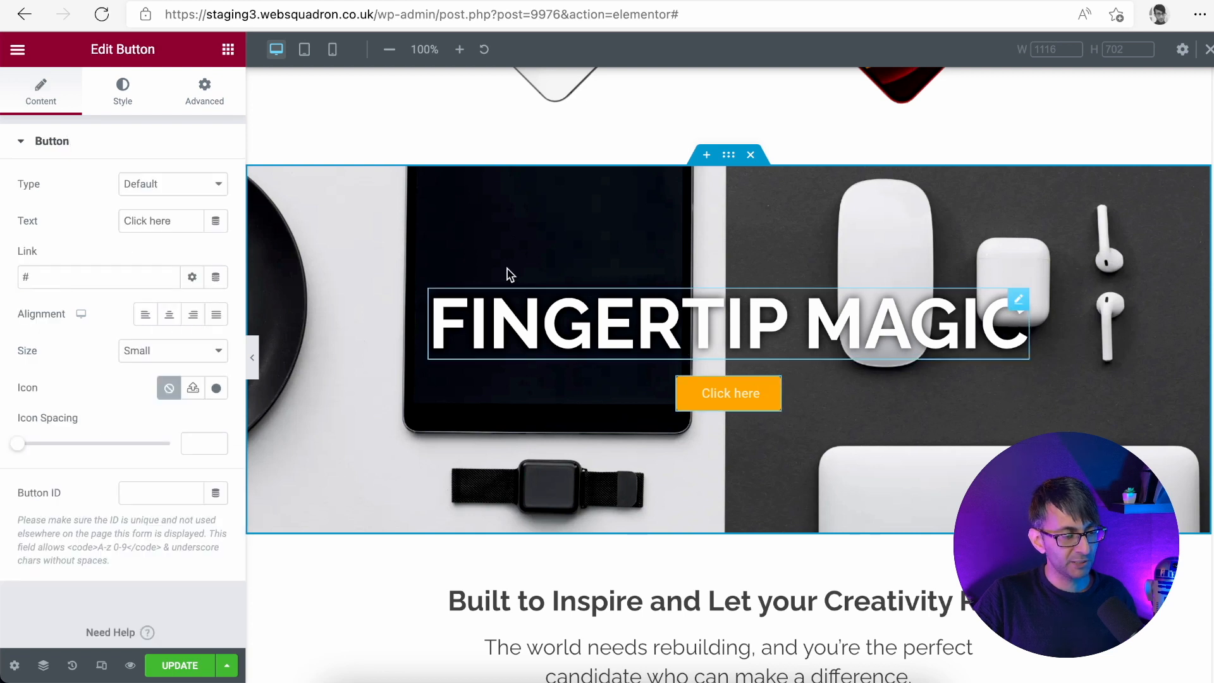
pyautogui.click(205, 98)
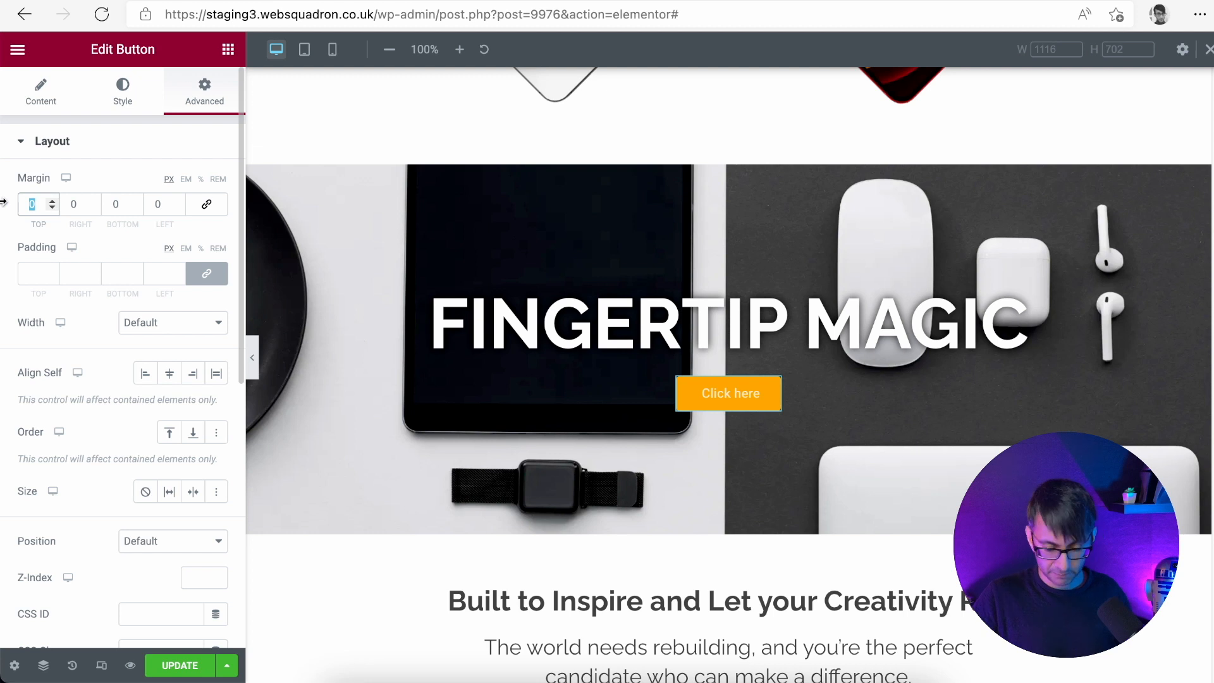
pyautogui.write('20')
pyautogui.press('BackSpace')
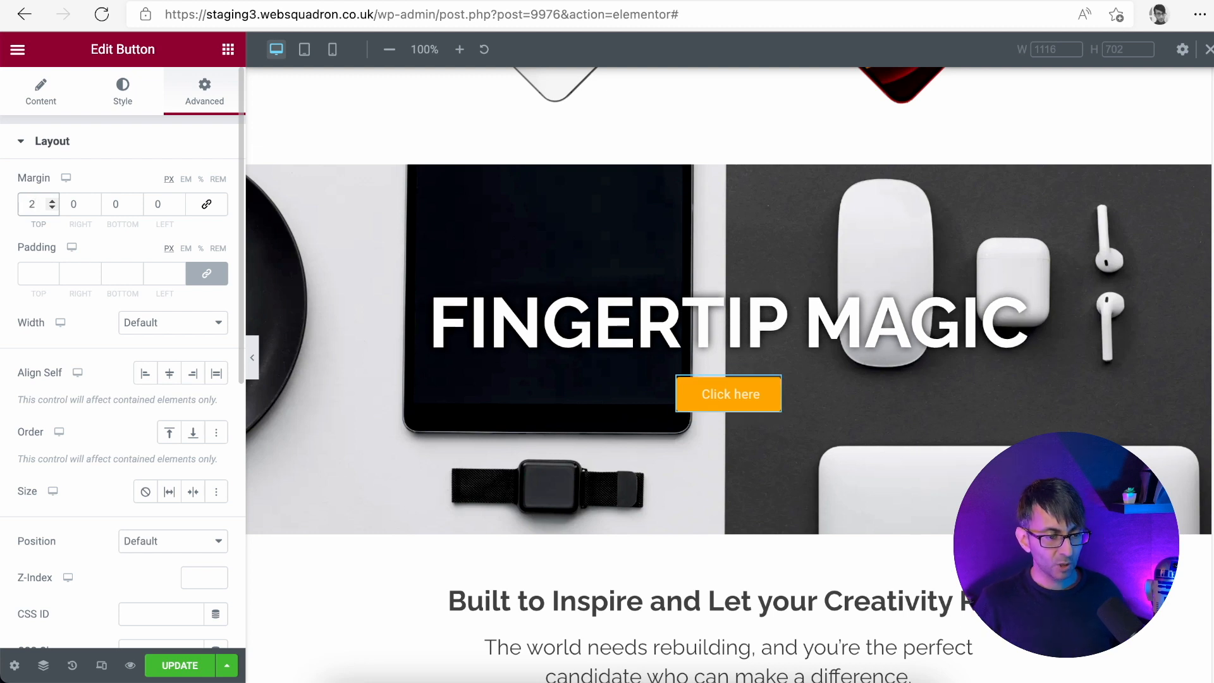
pyautogui.press('BackSpace')
pyautogui.write('0')
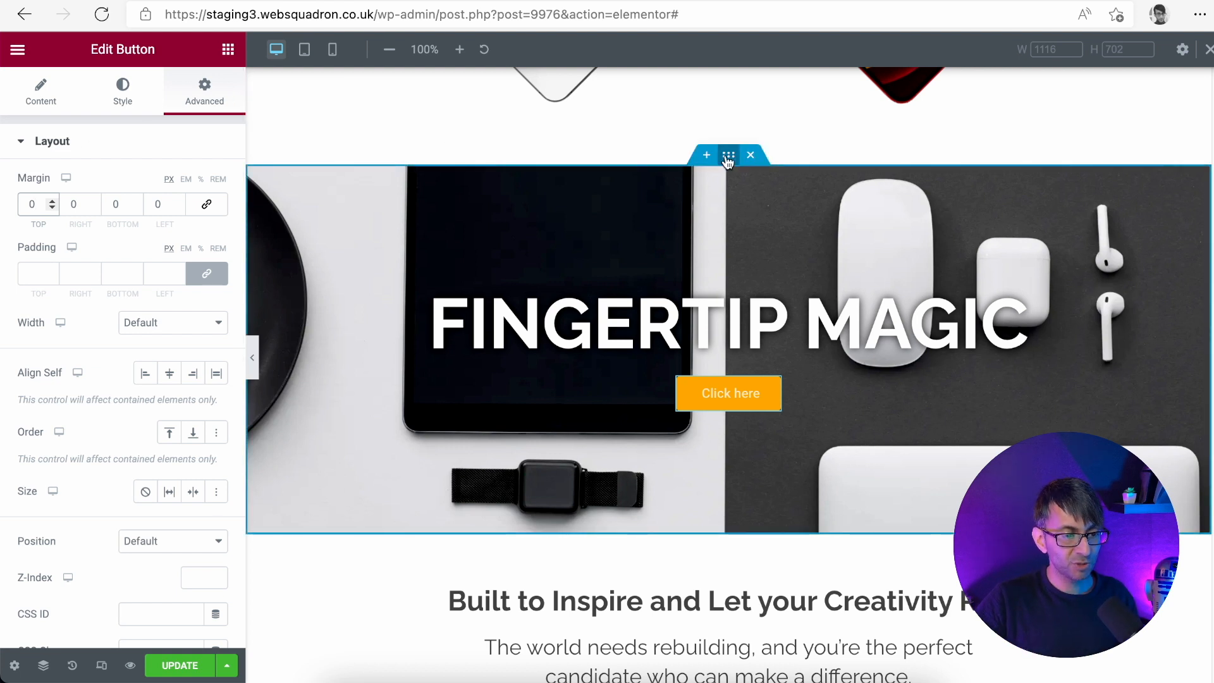
# Set the FINGERTIP MAGIC container's Elements Gap to 43 px to space the button away from the heading
pyautogui.click(728, 158)
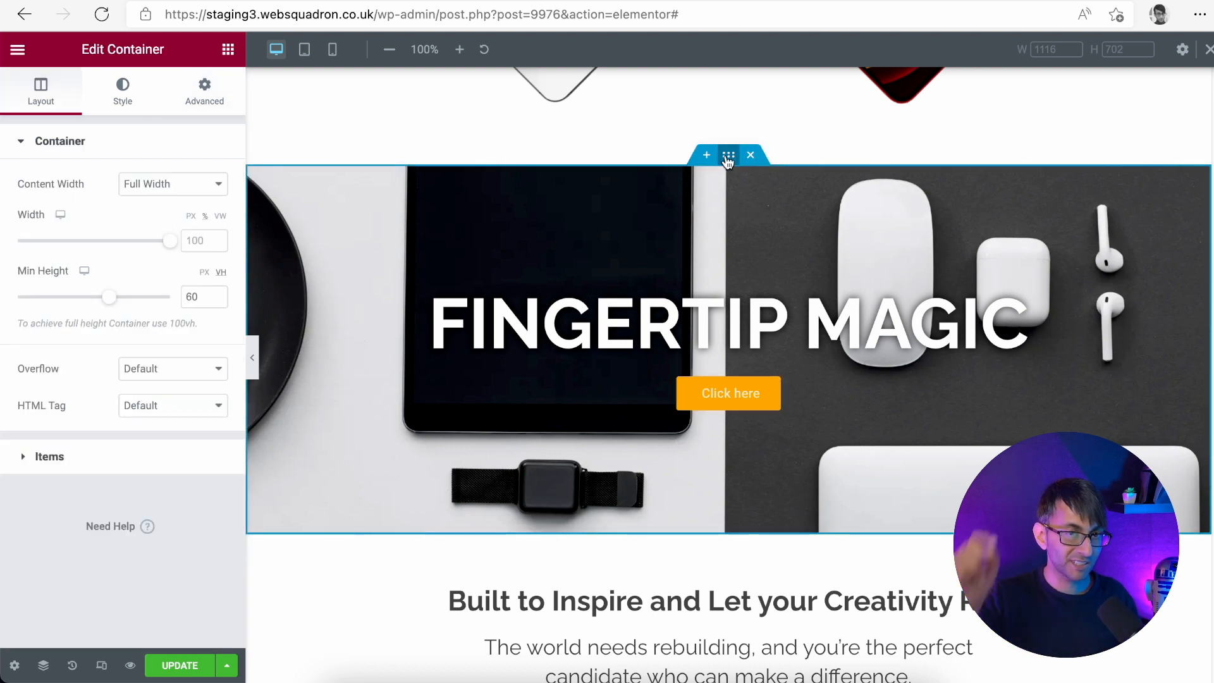
pyautogui.click(103, 450)
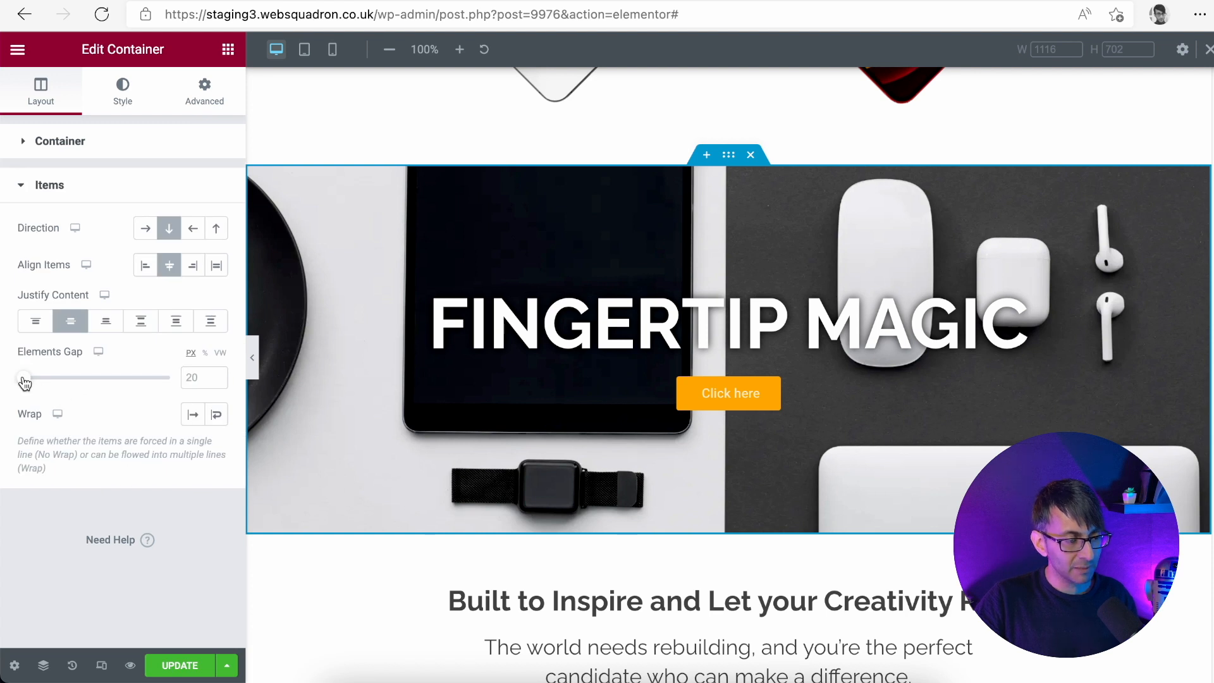
pyautogui.moveTo(24, 382); pyautogui.dragTo(32, 387)
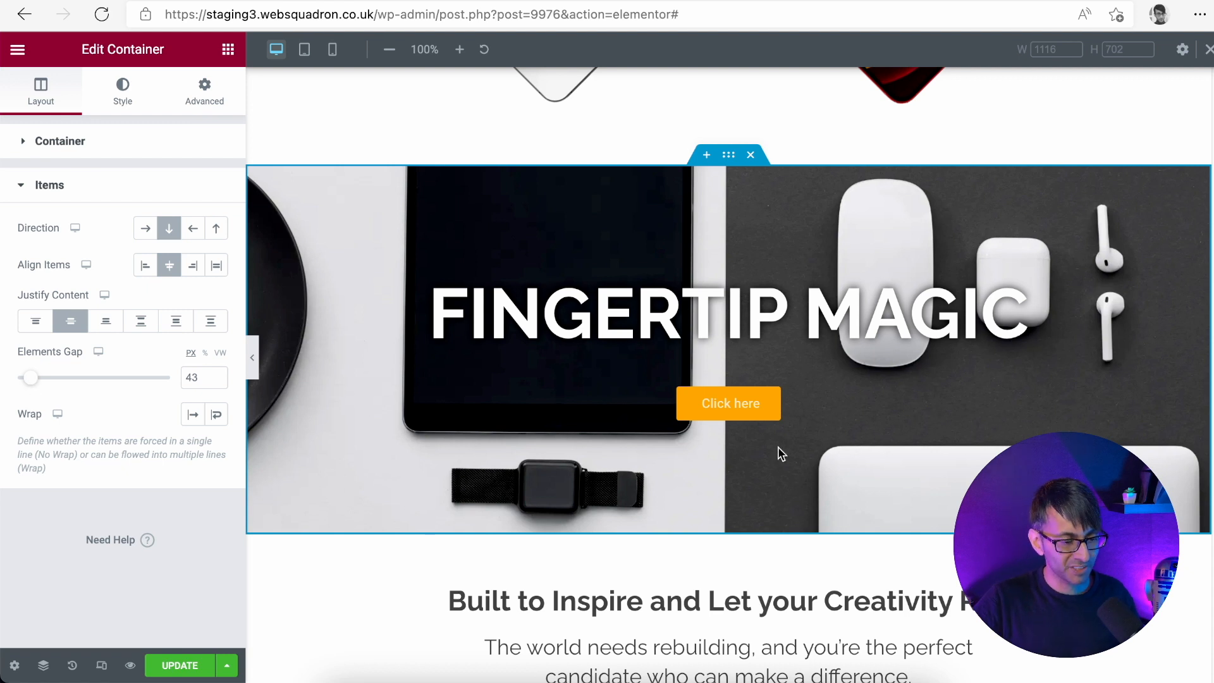
# Set the border radius of the button in the FINGERTIP MAGIC section to 50 px on all corners
pyautogui.click(771, 398)
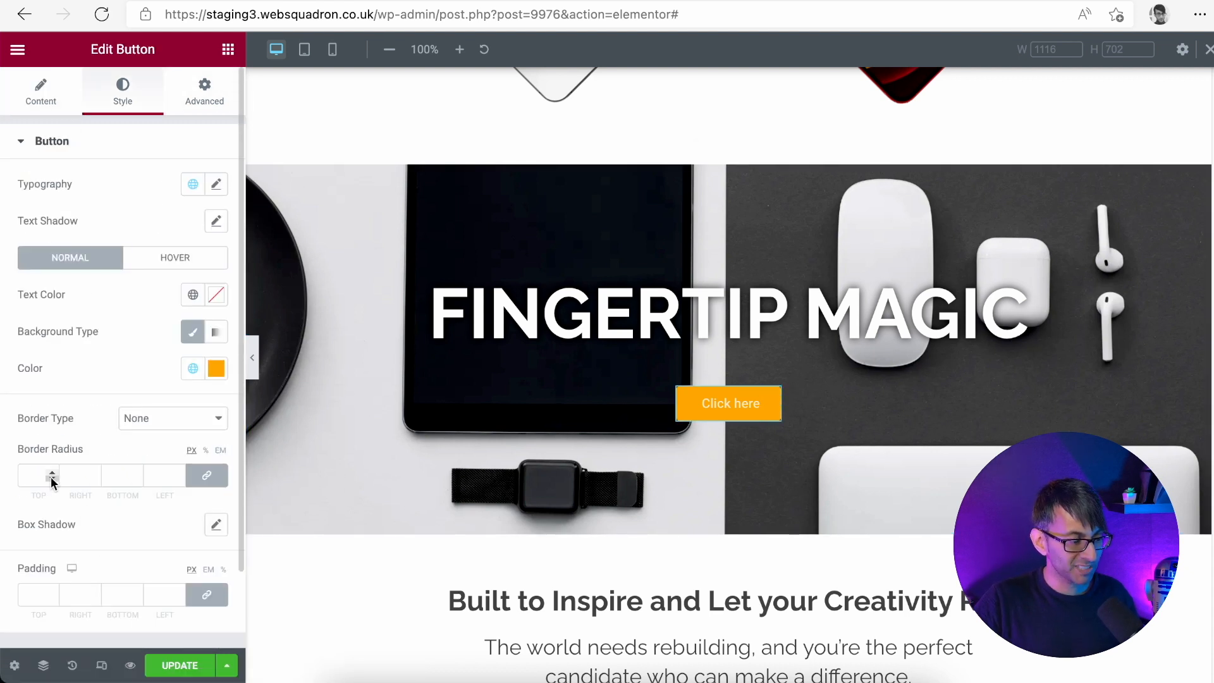
pyautogui.click(34, 477)
pyautogui.write('50')
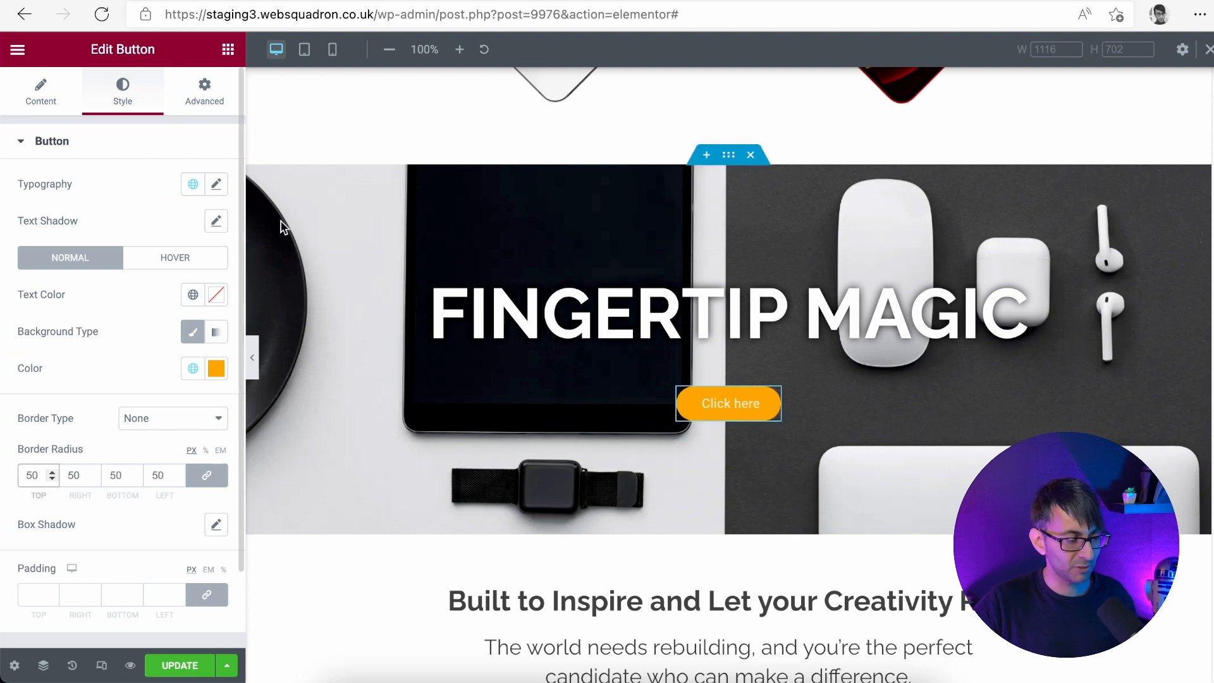
# Give the Charge Me Up! button a solid border in the white global colour
pyautogui.scroll(-2, 177, 380)
pyautogui.click(180, 346)
pyautogui.click(181, 365)
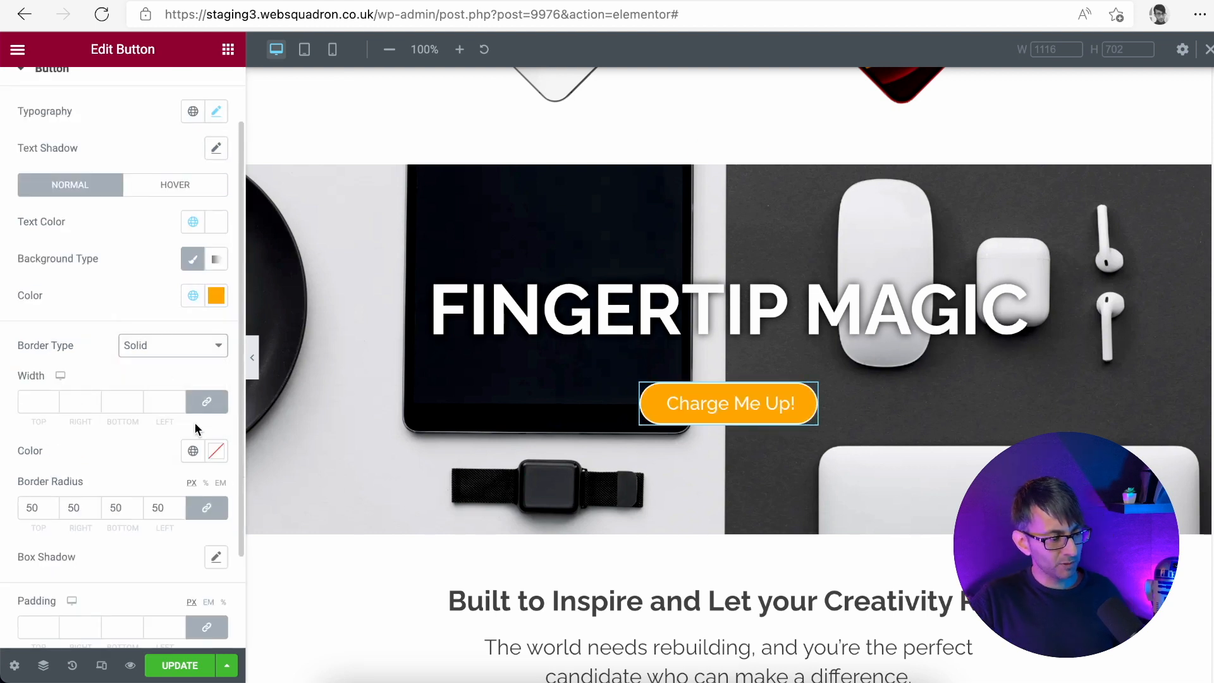
pyautogui.click(193, 450)
pyautogui.click(112, 343)
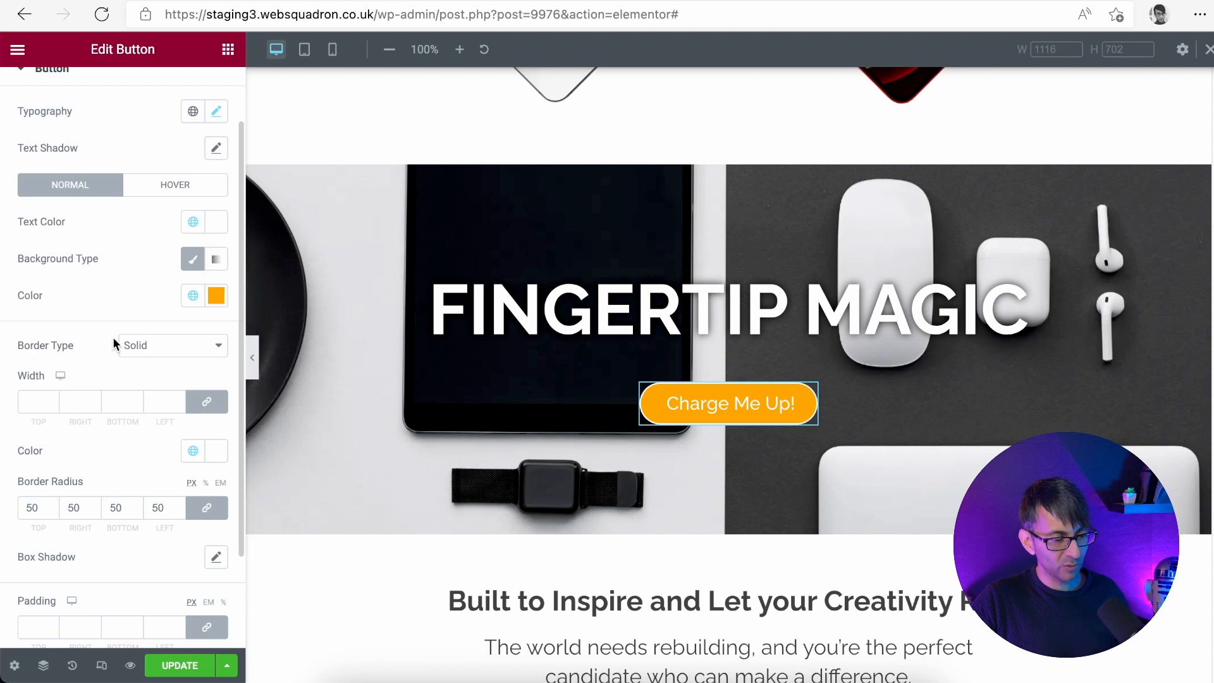
# Set the button's background to the black global colour and lower its opacity to give #00000099
pyautogui.click(221, 305)
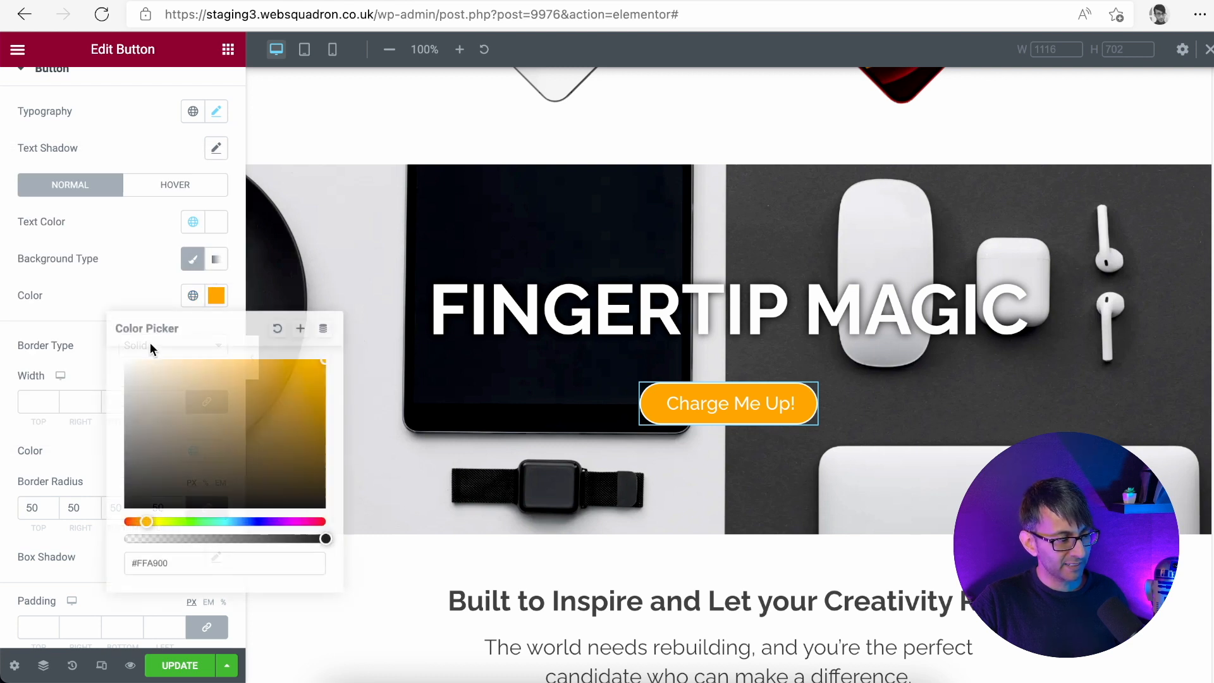
pyautogui.click(193, 295)
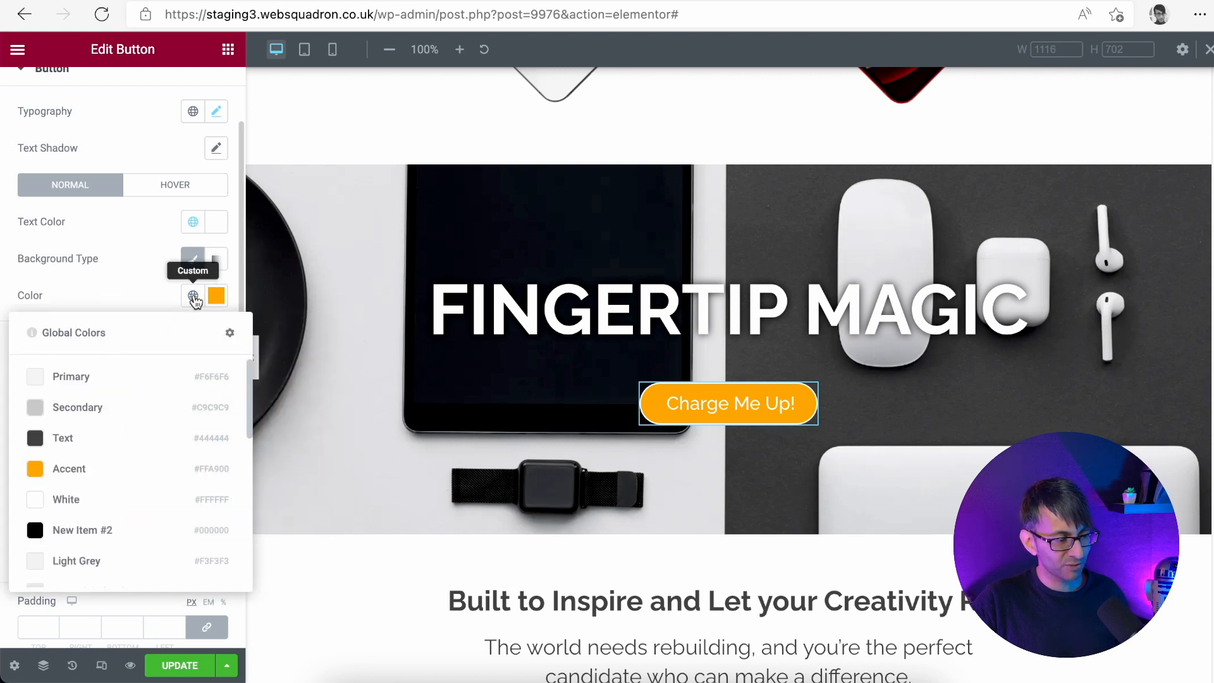
pyautogui.click(105, 530)
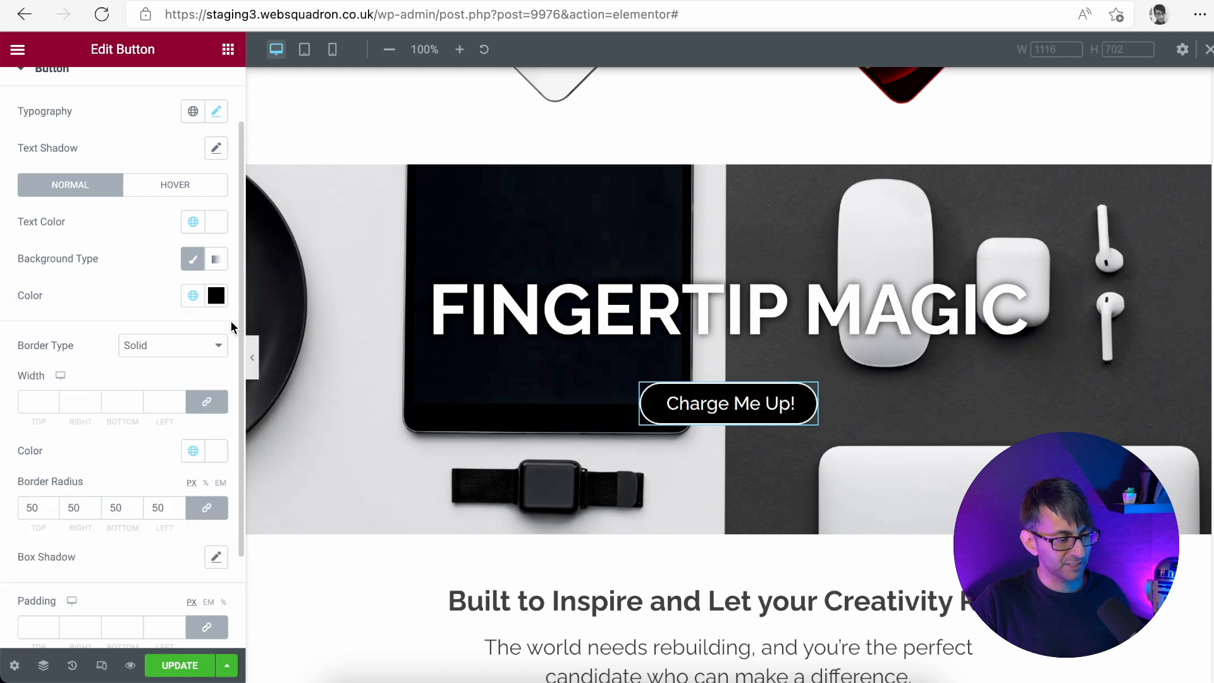
pyautogui.click(216, 295)
pyautogui.moveTo(297, 539); pyautogui.dragTo(245, 544)
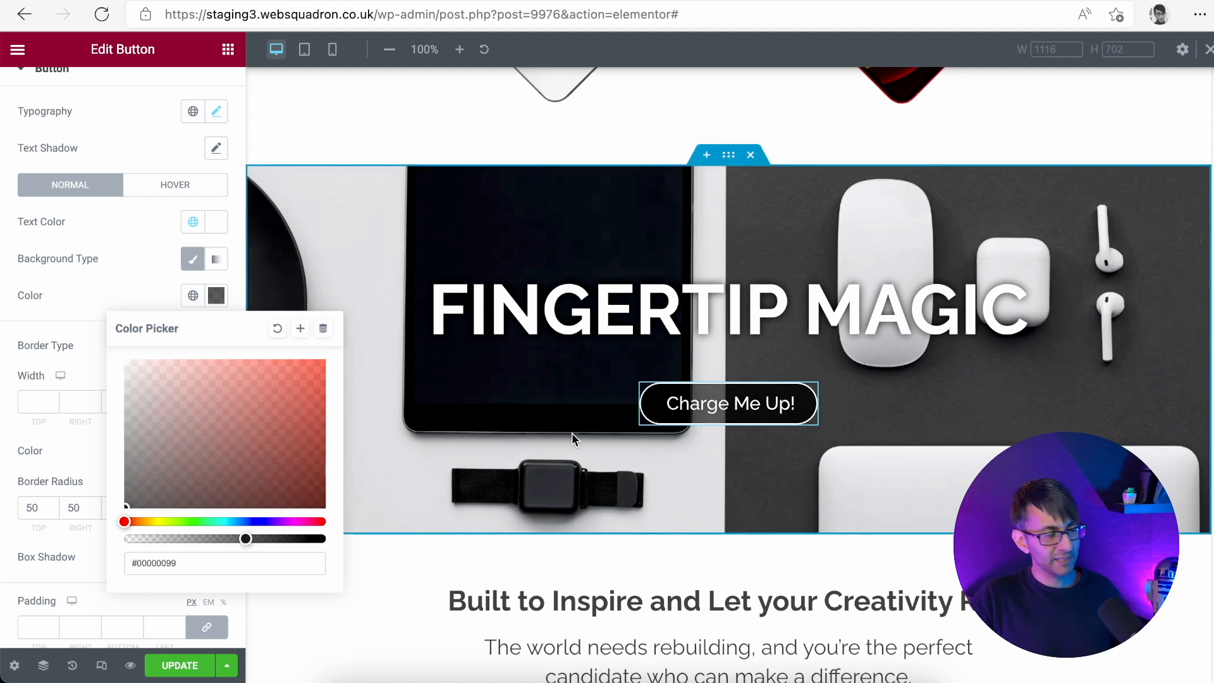
pyautogui.click(126, 290)
# Preview the FINGERTIP MAGIC section at full width, switch to mobile view and examine the button and stacked image columns
pyautogui.click(253, 356)
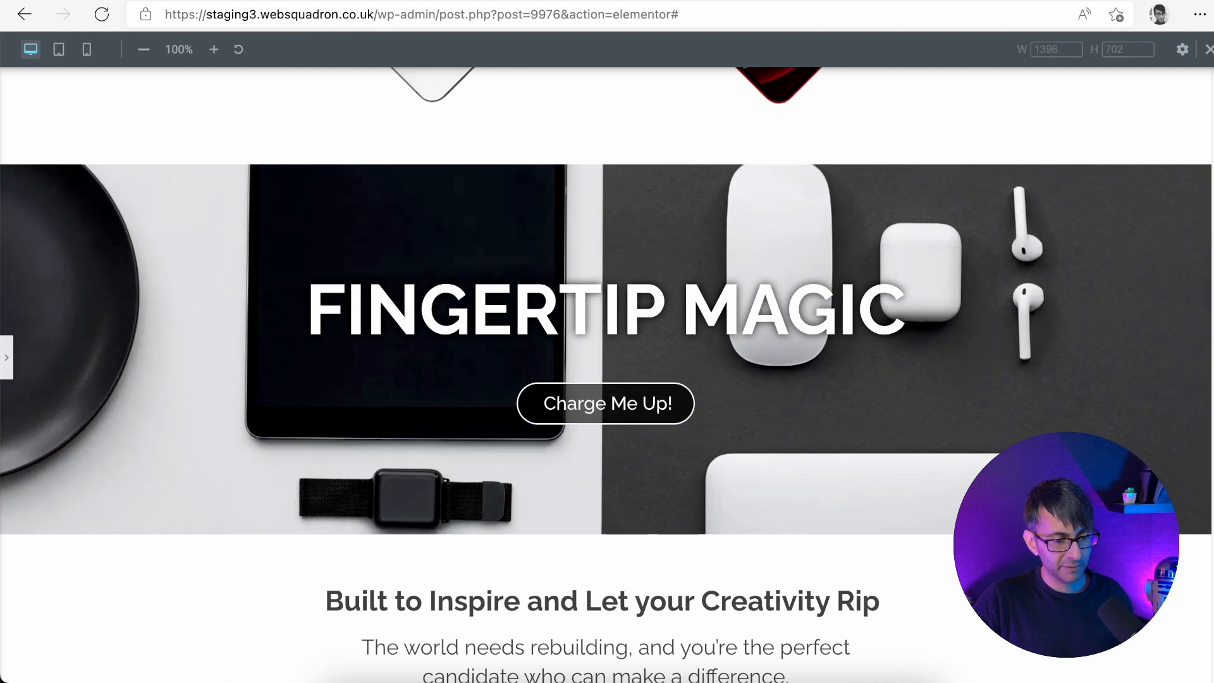
pyautogui.scroll(3, 777, 340)
pyautogui.scroll(-5, 776, 339)
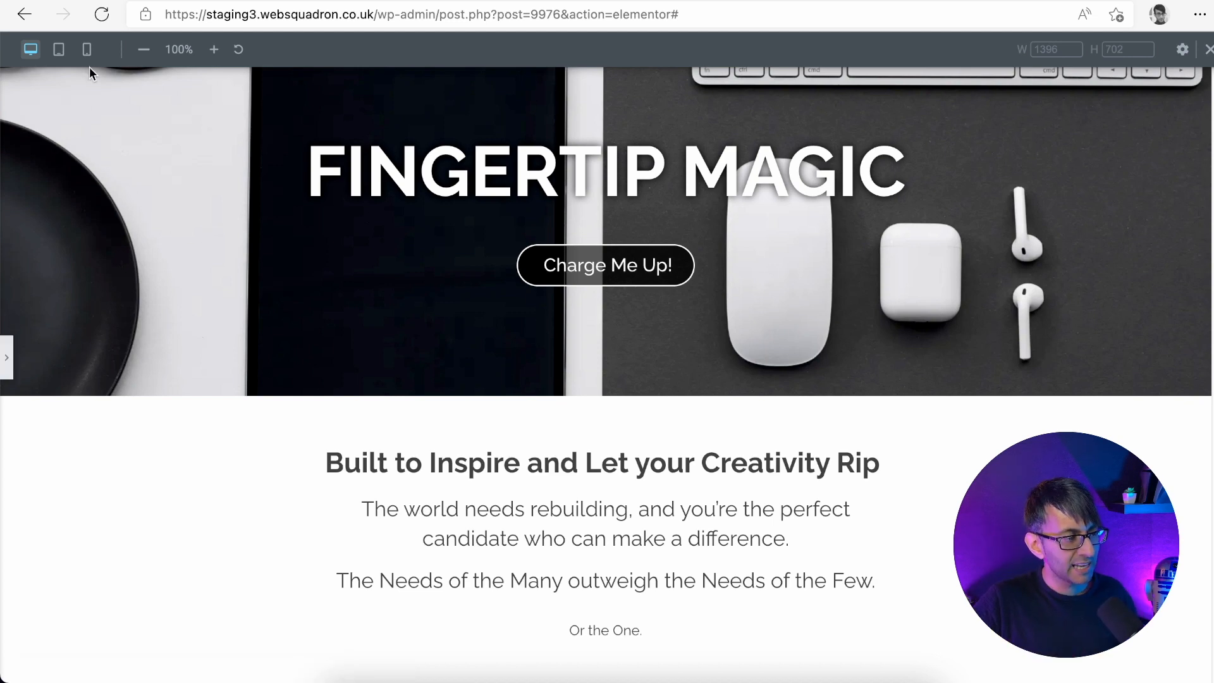
pyautogui.click(86, 49)
pyautogui.scroll(5, 746, 338)
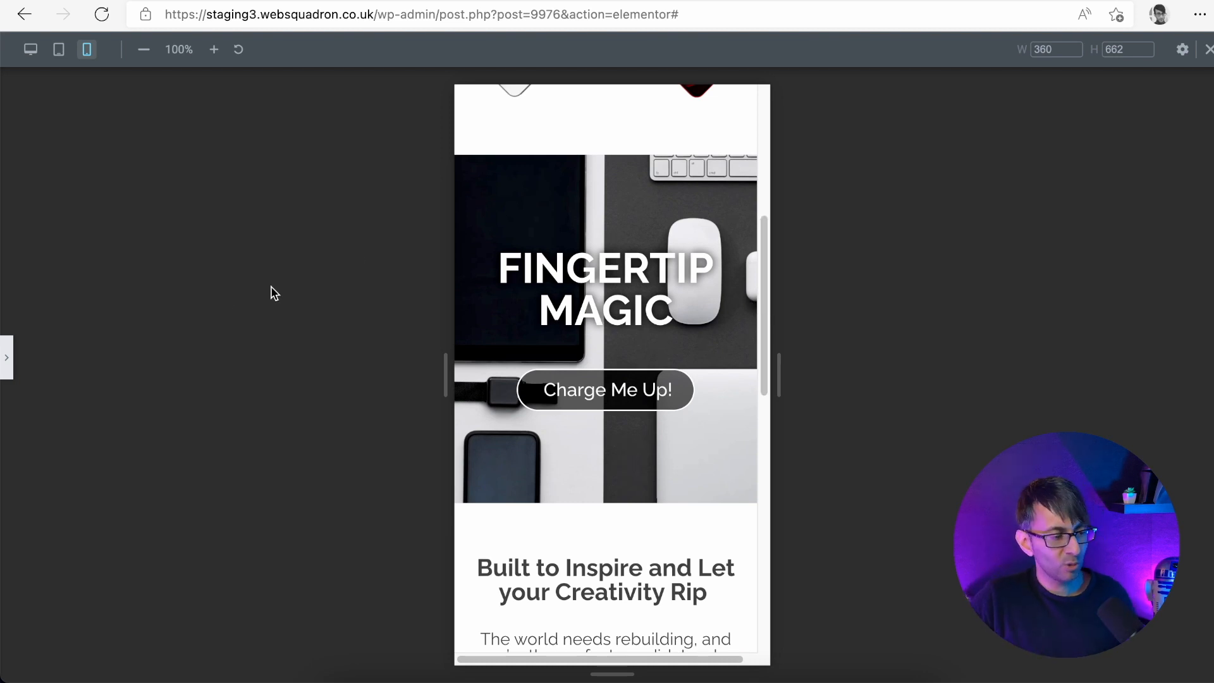
pyautogui.click(7, 357)
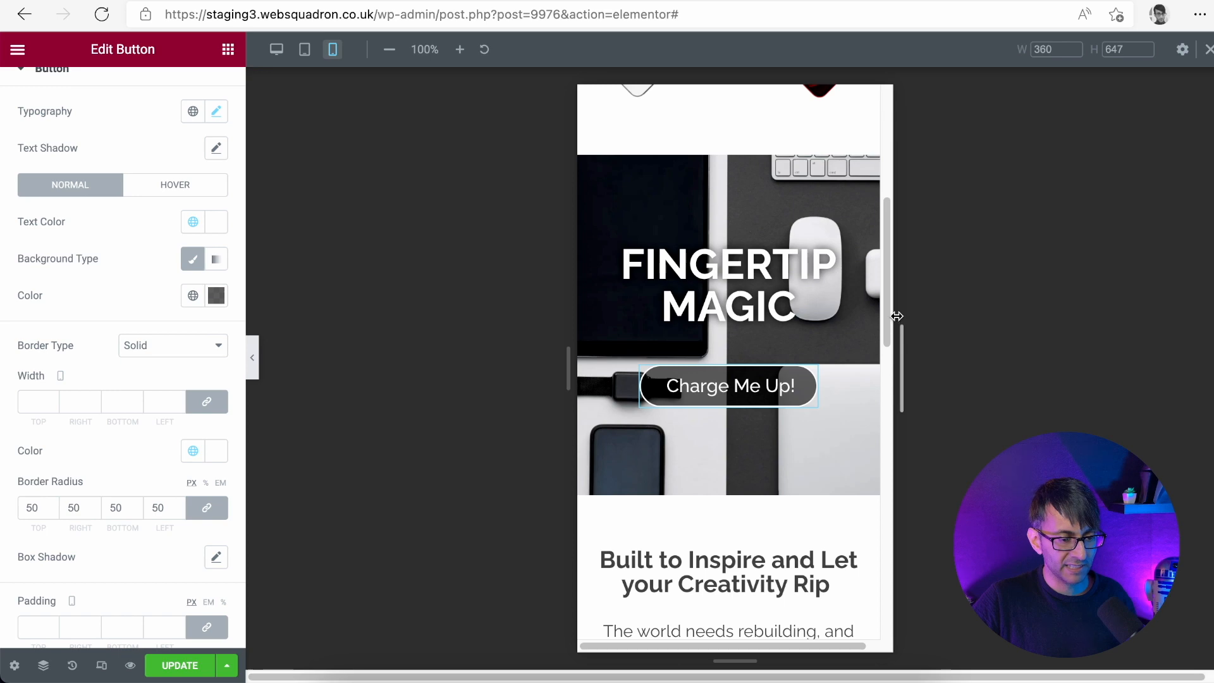
pyautogui.moveTo(889, 311); pyautogui.dragTo(916, 502)
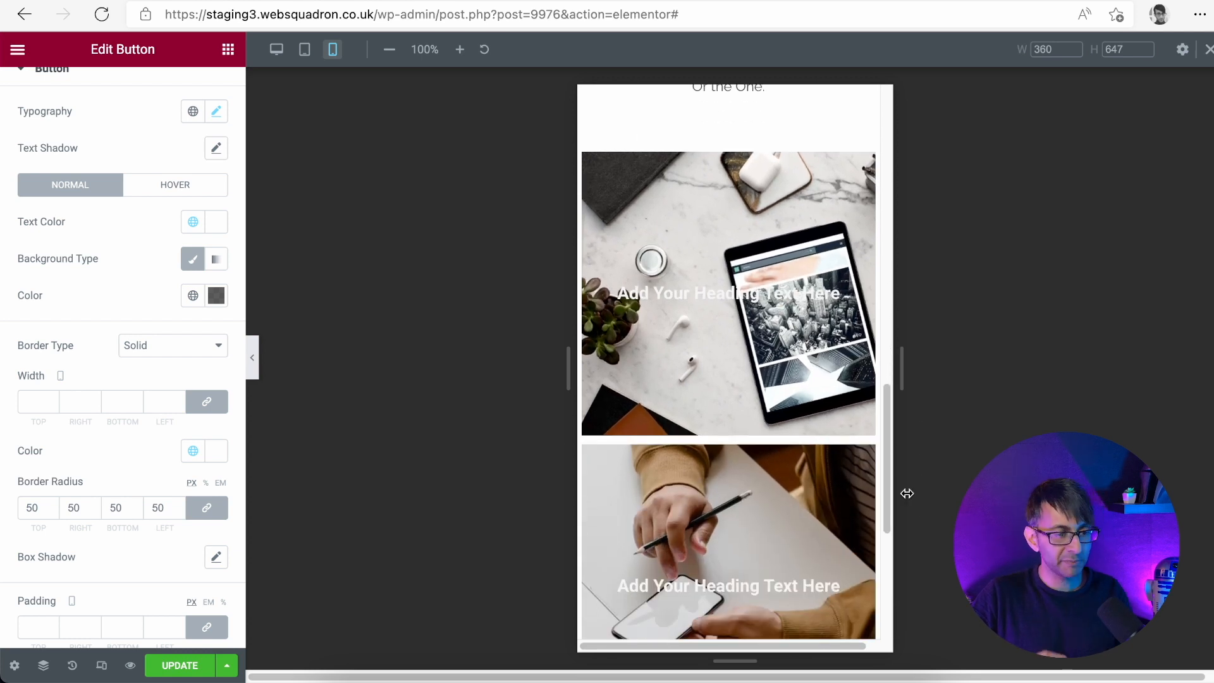
pyautogui.moveTo(728, 148)
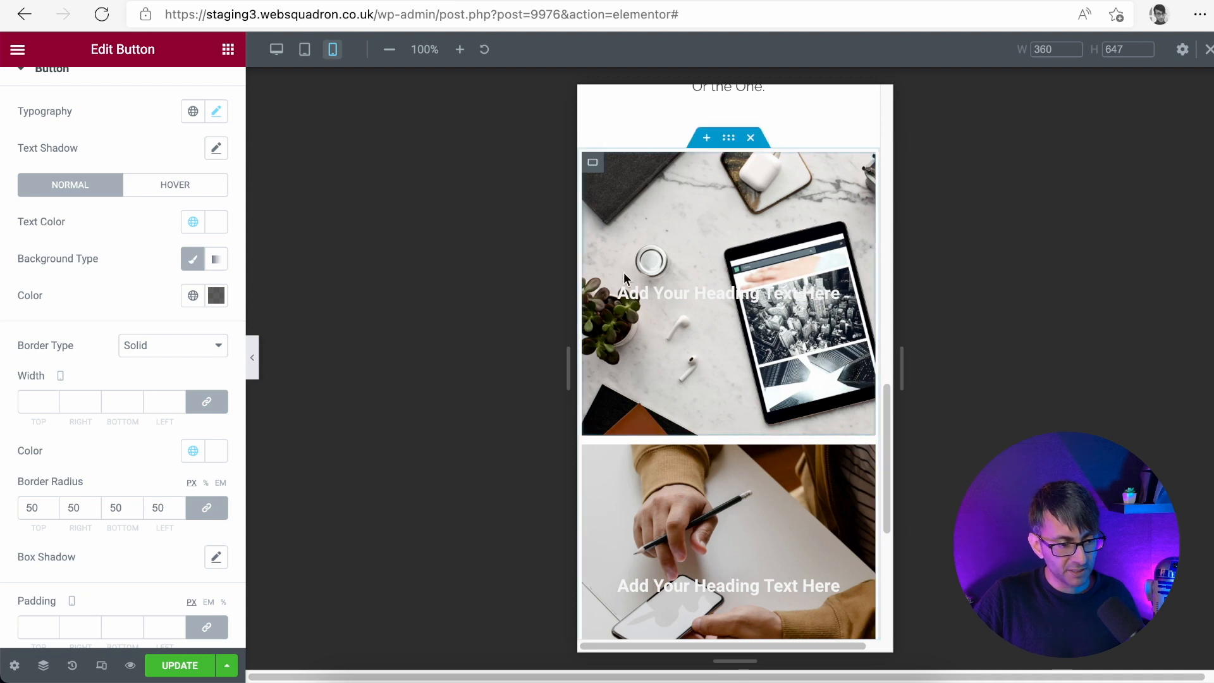
pyautogui.click(253, 361)
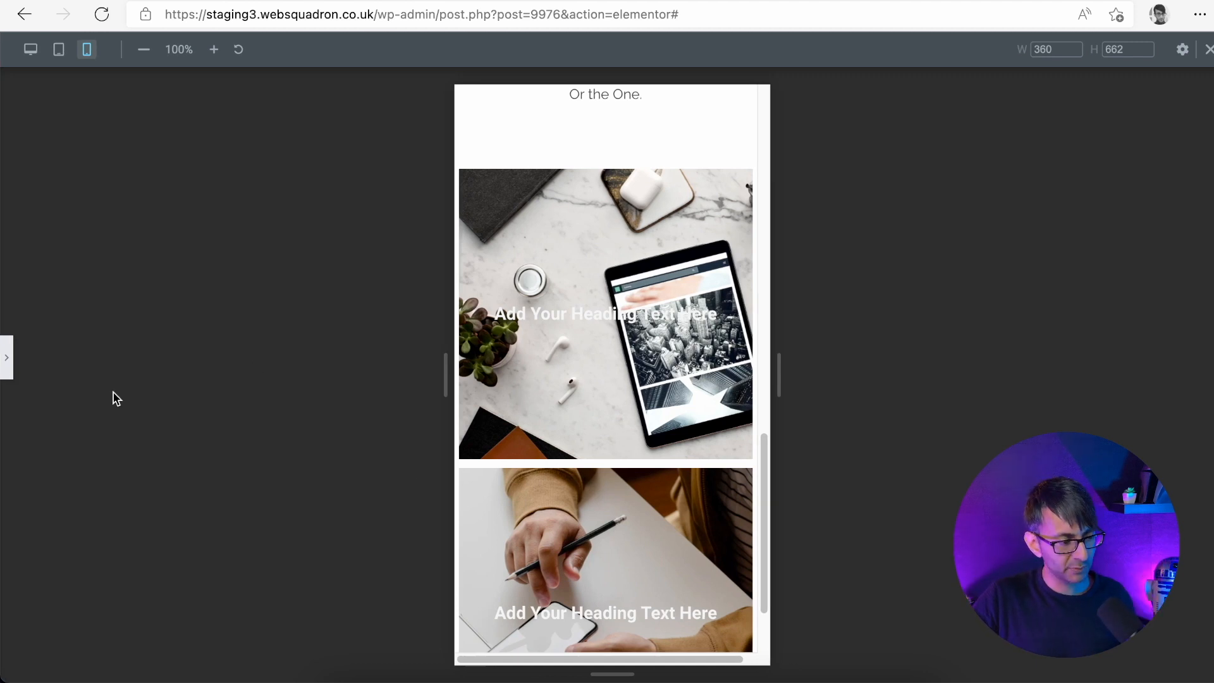
# Unlink the mobile padding of the container holding the two image columns and set right and left to 5 px
pyautogui.click(7, 358)
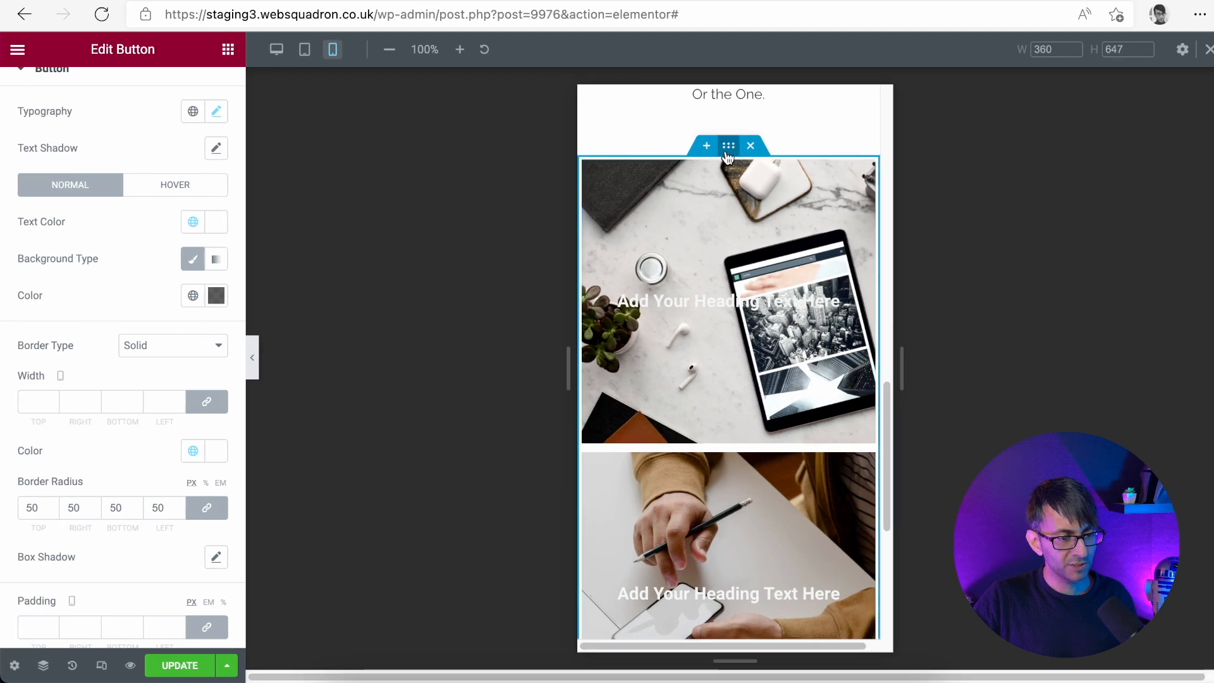
pyautogui.click(728, 147)
pyautogui.click(208, 104)
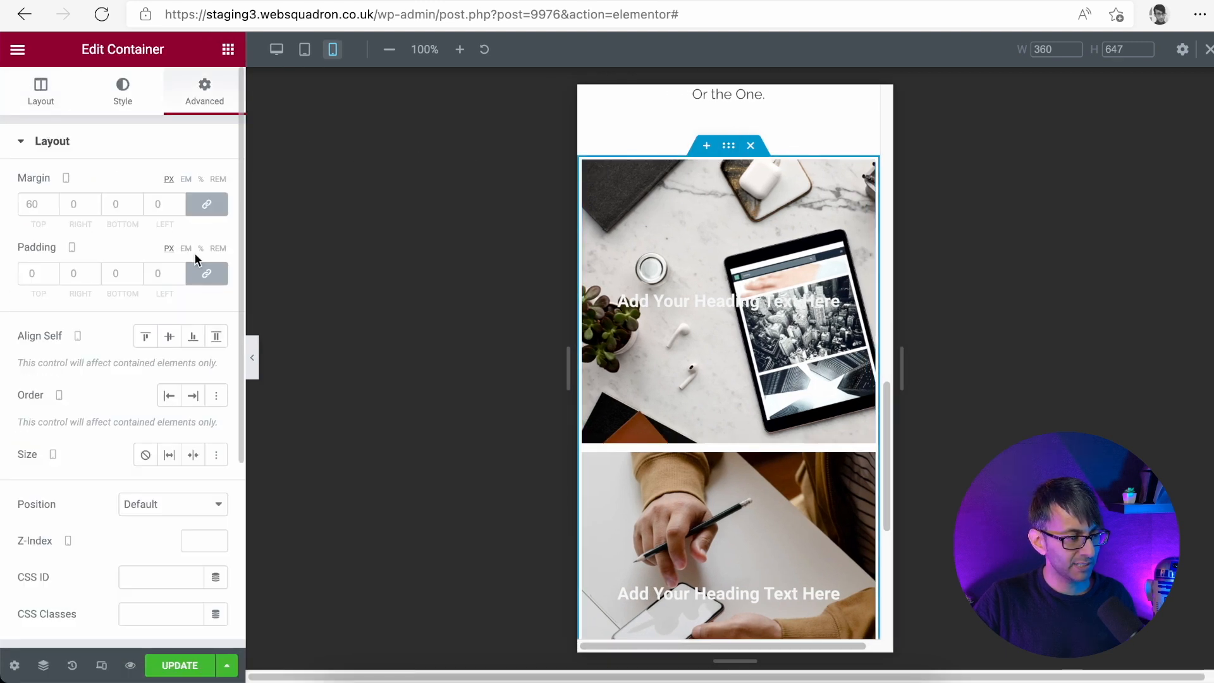
pyautogui.click(207, 274)
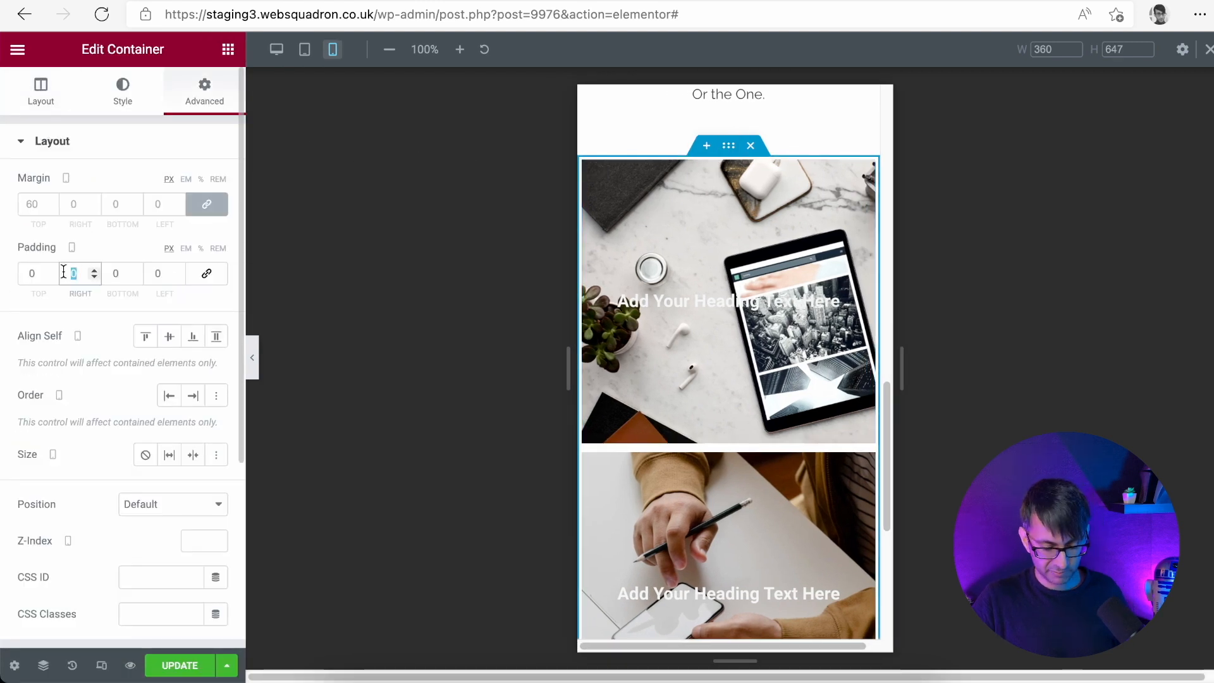
pyautogui.write('5')
pyautogui.press('Tab')
pyautogui.press('Tab')
pyautogui.write('5')
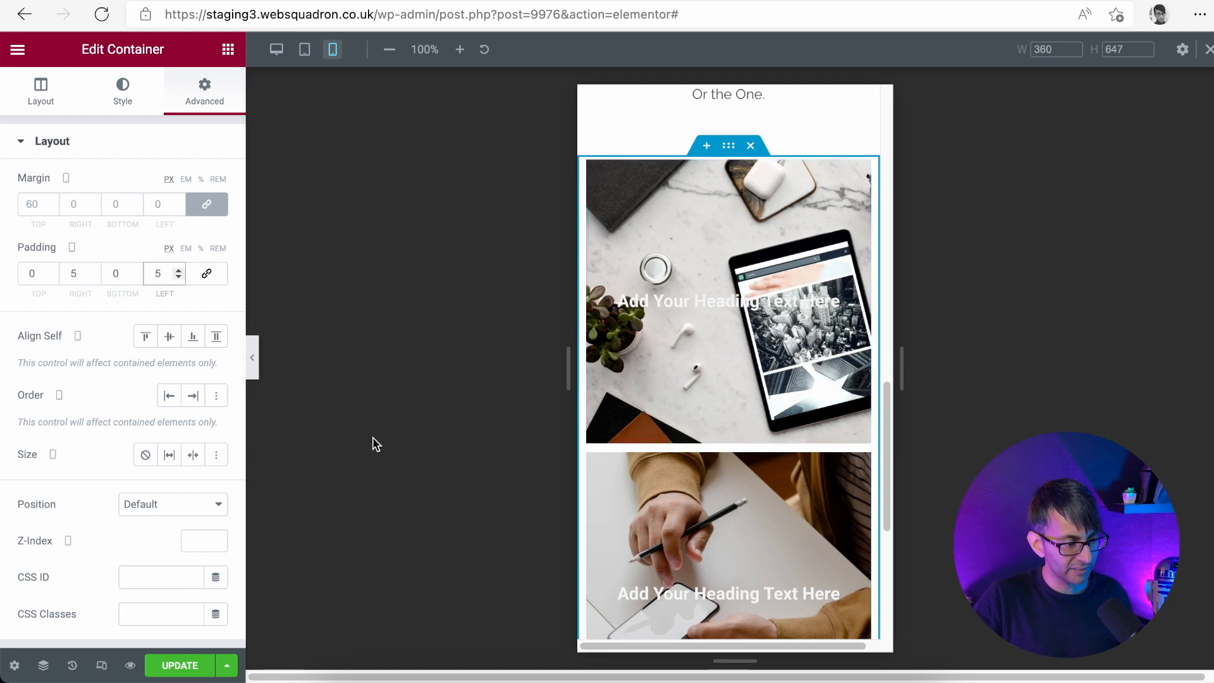
# Check the mobile side spacing, return to desktop view and examine the two image backgrounds while scrolling
pyautogui.click(249, 357)
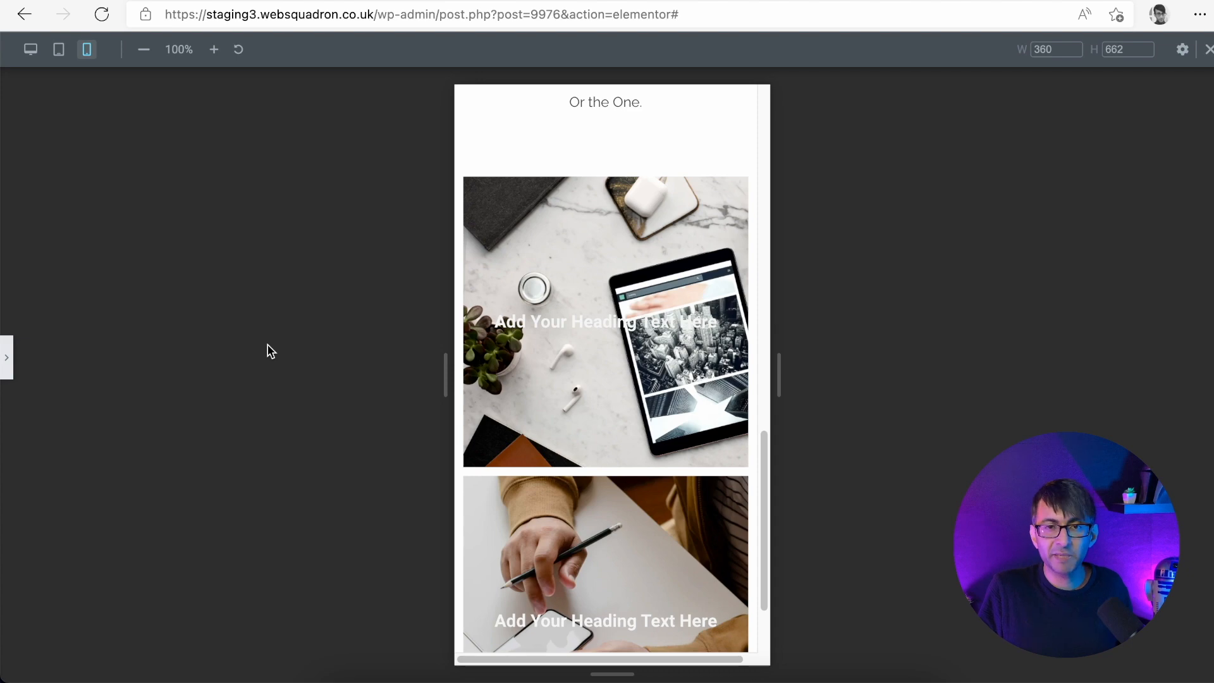
pyautogui.click(30, 48)
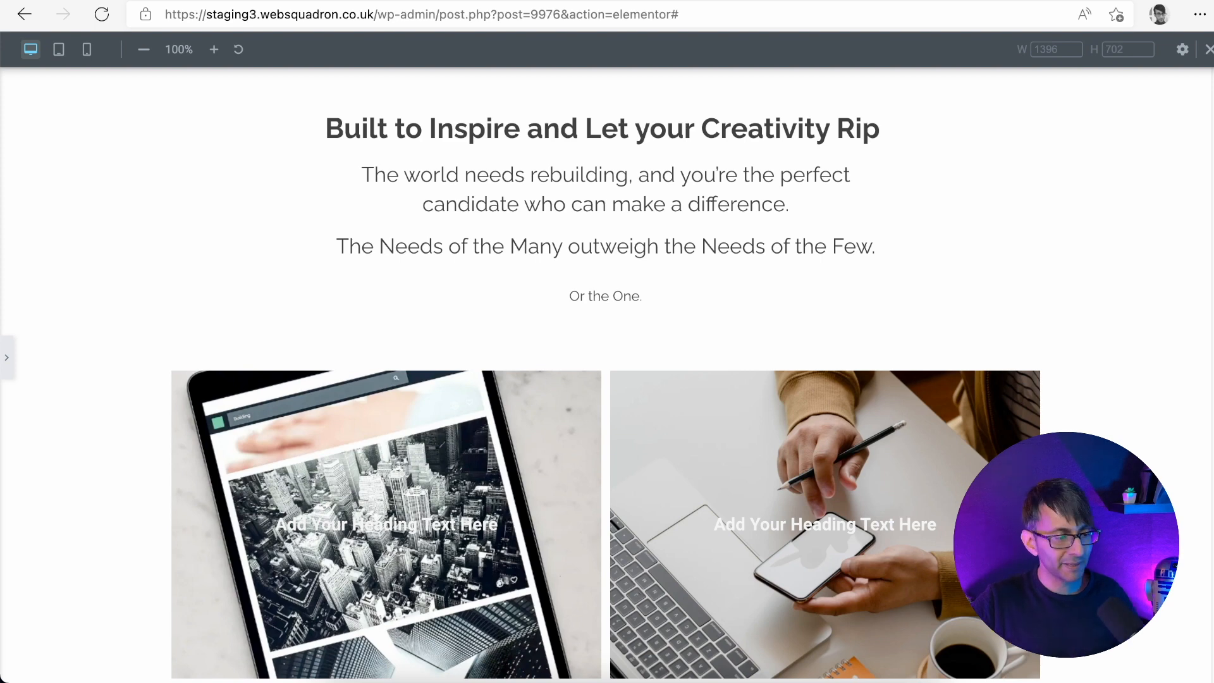
pyautogui.click(7, 367)
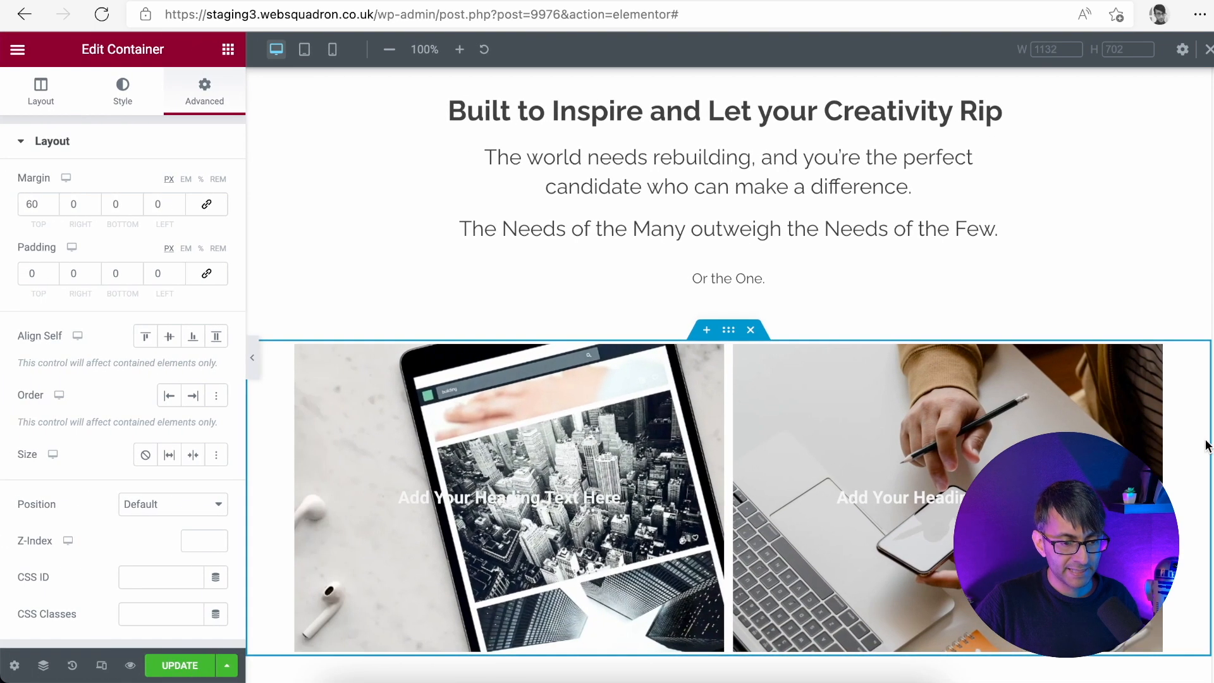
pyautogui.scroll(-4, 727, 373)
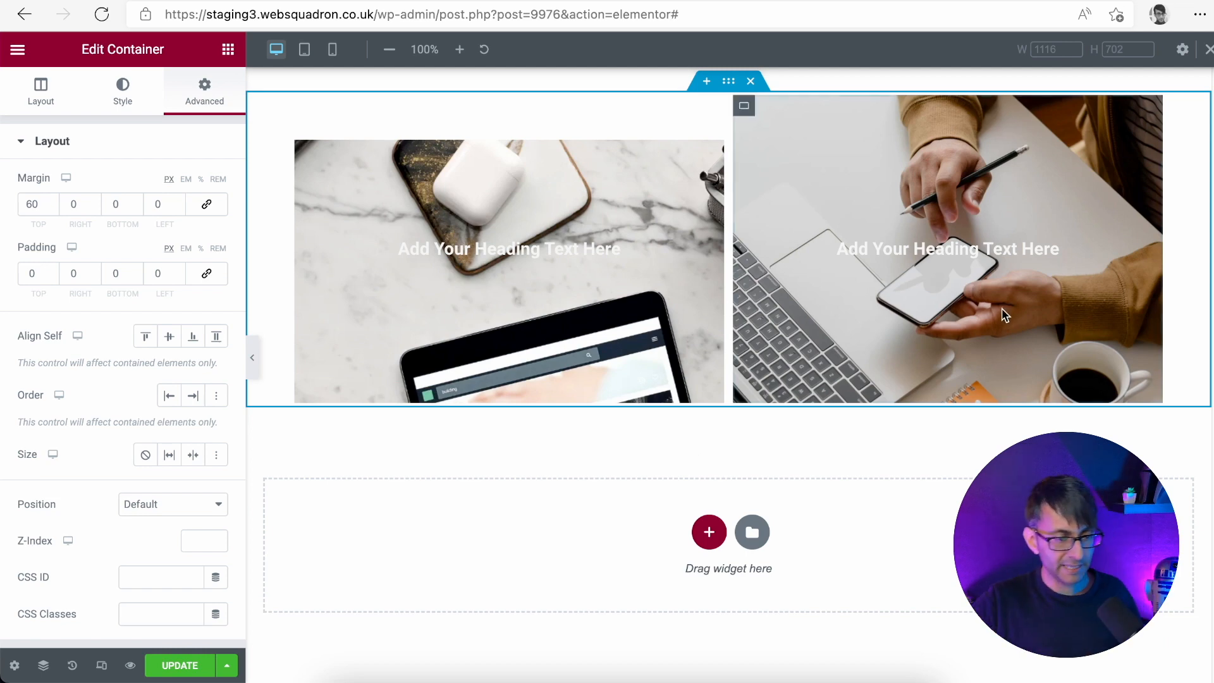
pyautogui.scroll(3, 404, 298)
pyautogui.scroll(-3, 405, 297)
pyautogui.scroll(1, 404, 298)
pyautogui.scroll(-1, 404, 297)
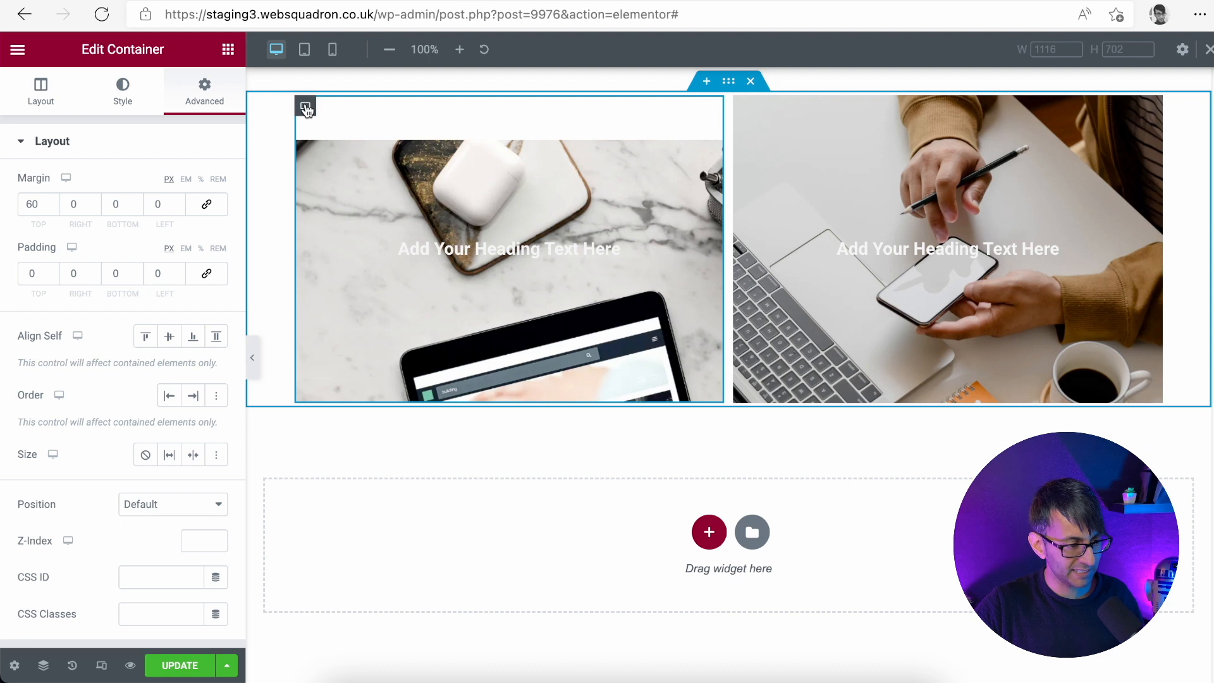
# Set the left image column's background position to Center Center and check its fixed-scroll effect
pyautogui.click(305, 105)
pyautogui.click(123, 95)
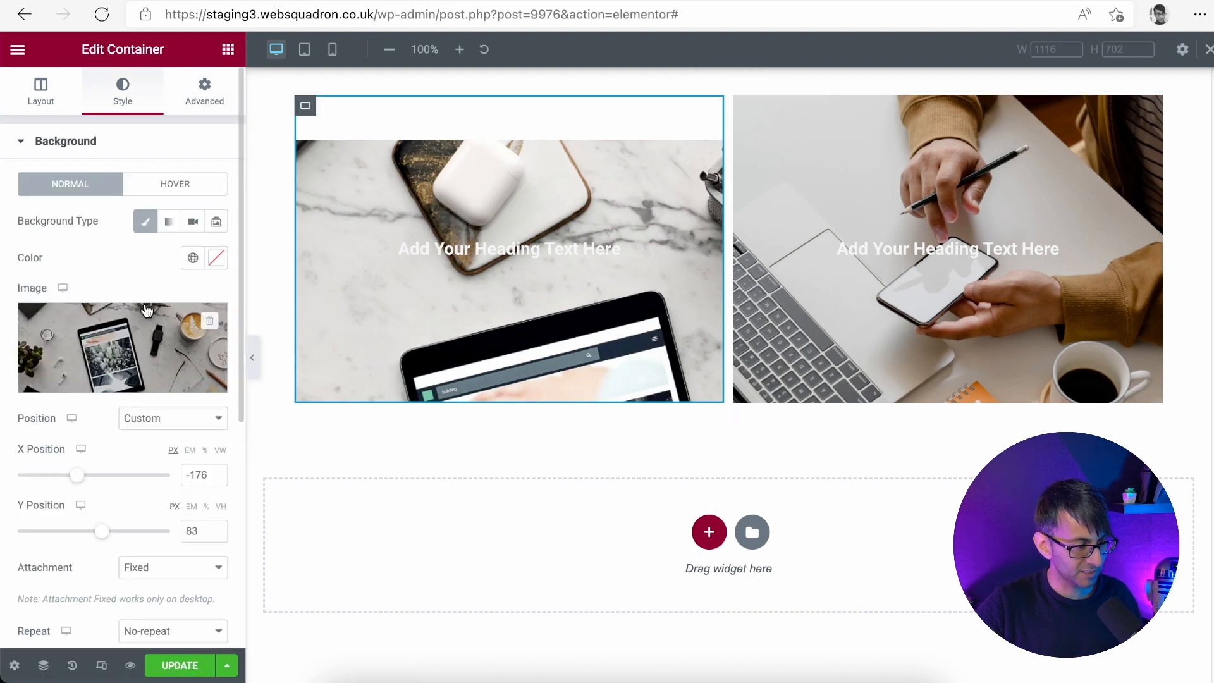
pyautogui.click(152, 419)
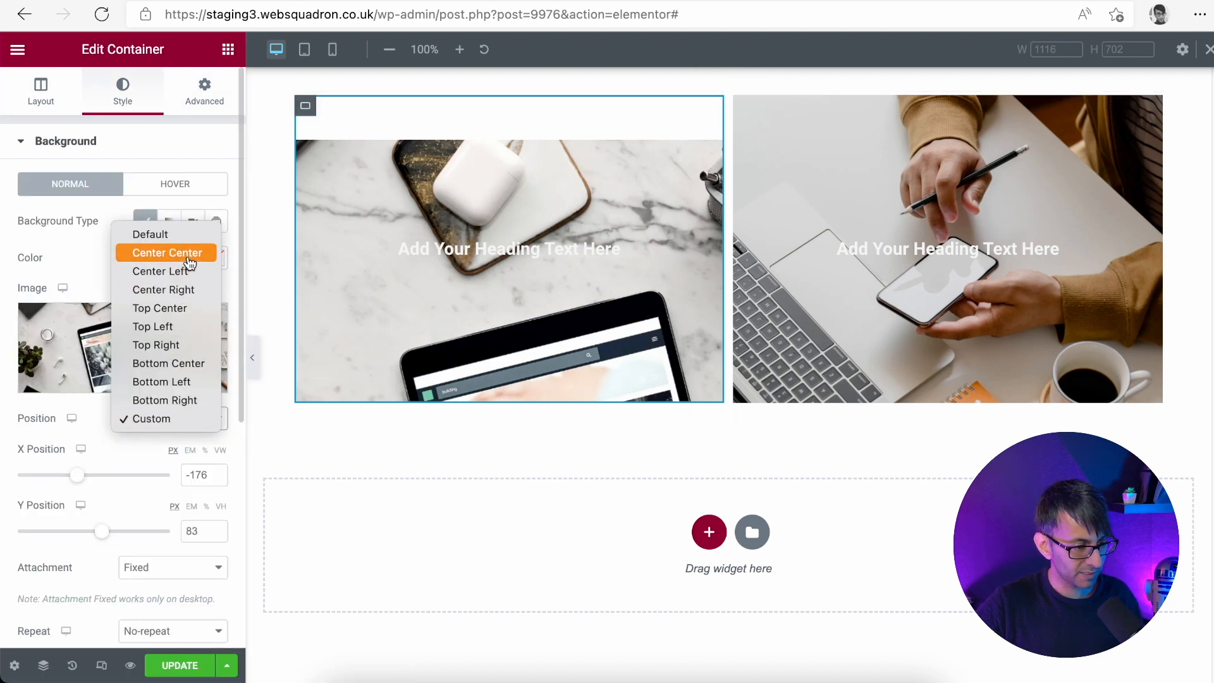
pyautogui.click(167, 253)
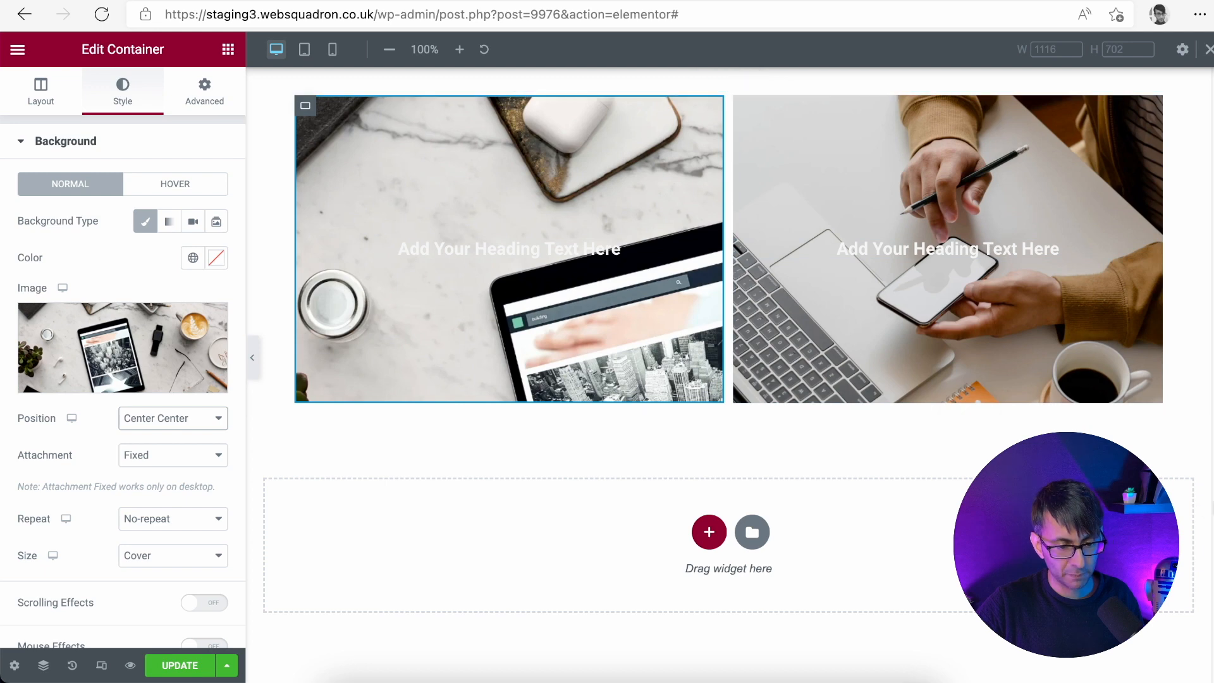
pyautogui.scroll(3, 727, 361)
pyautogui.scroll(-3, 727, 360)
pyautogui.scroll(1, 727, 360)
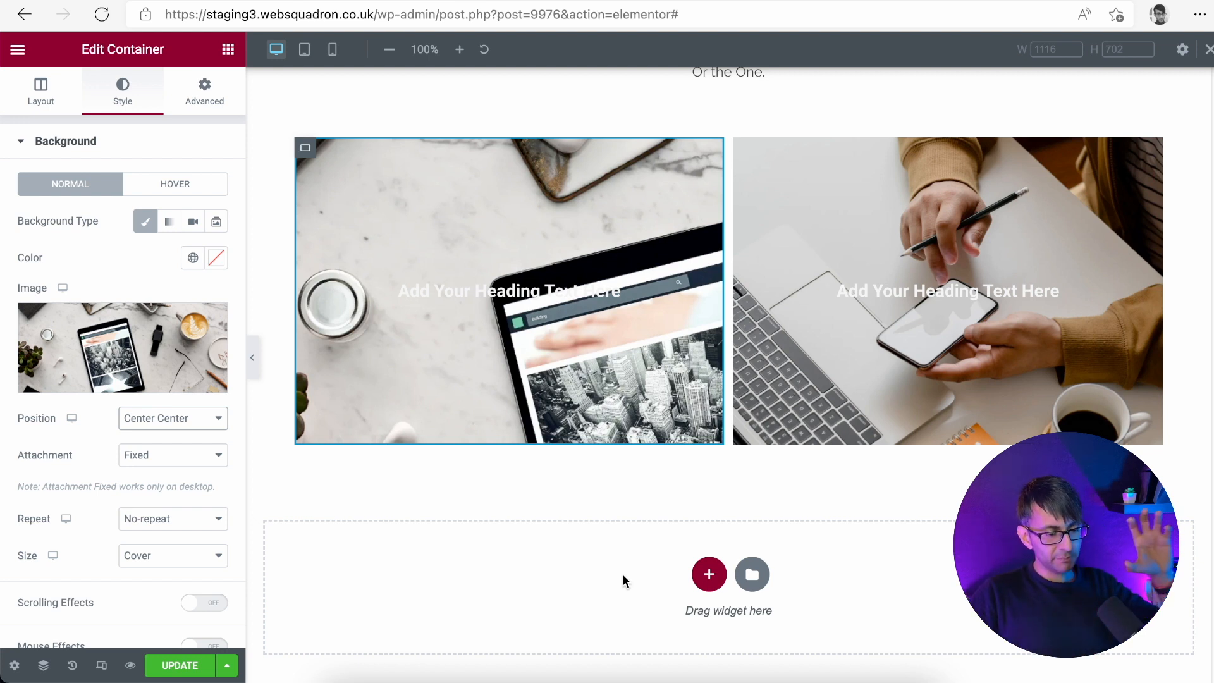
# Add a four-cell container below the image columns, with a wide-narrow upper row and a narrow-wide lower row
pyautogui.click(708, 574)
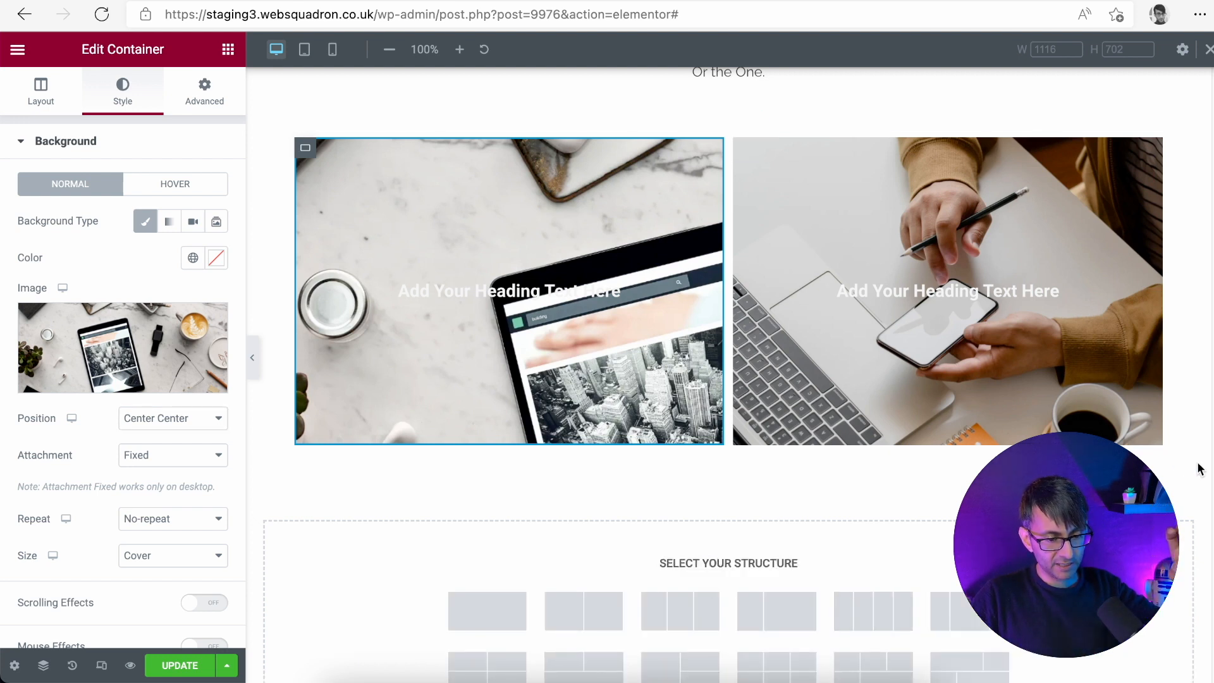
pyautogui.scroll(-2, 729, 374)
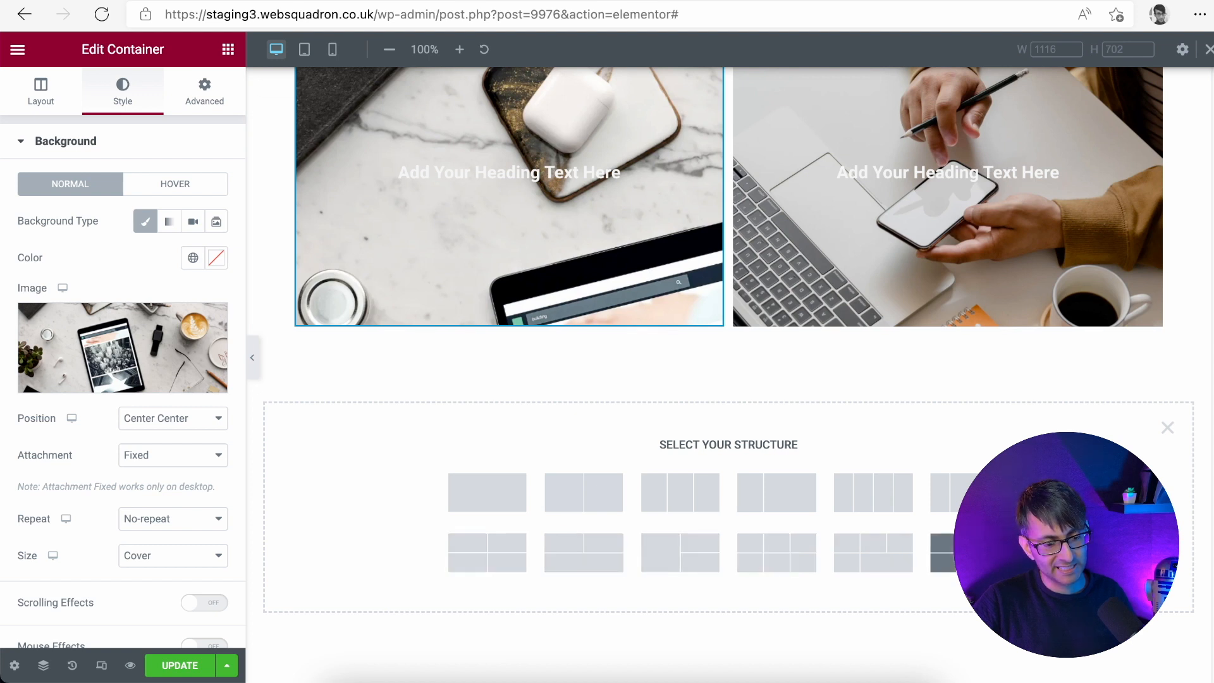
pyautogui.click(857, 556)
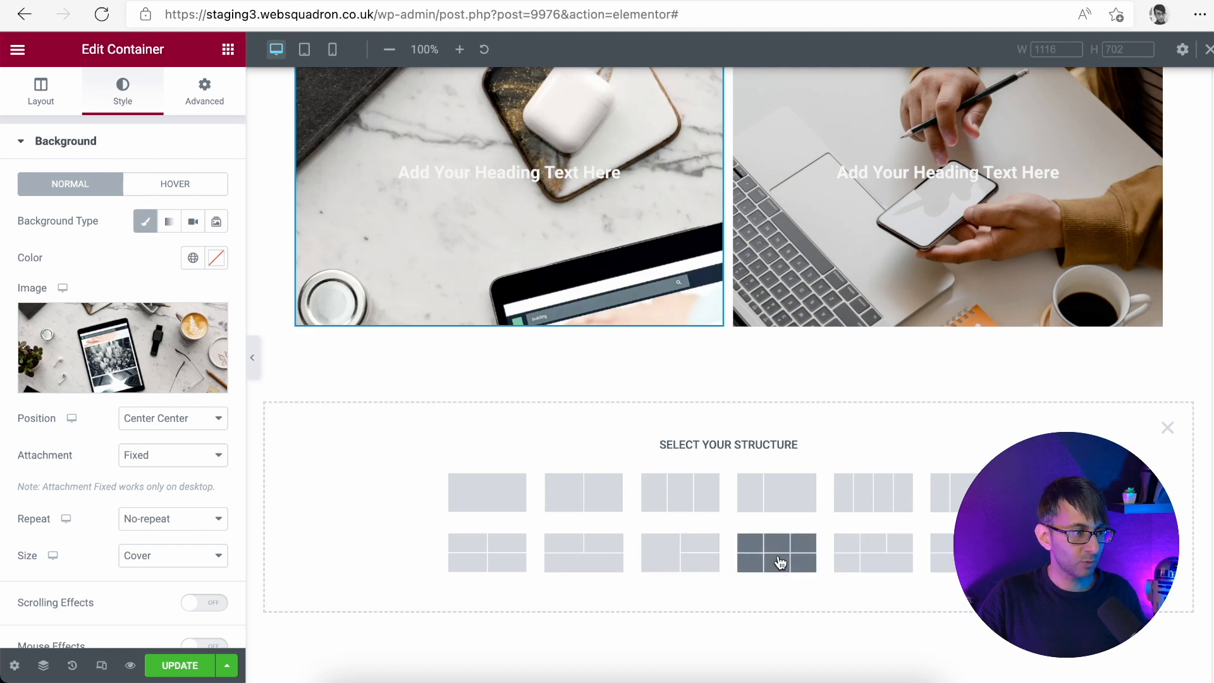
pyautogui.click(41, 86)
pyautogui.click(110, 459)
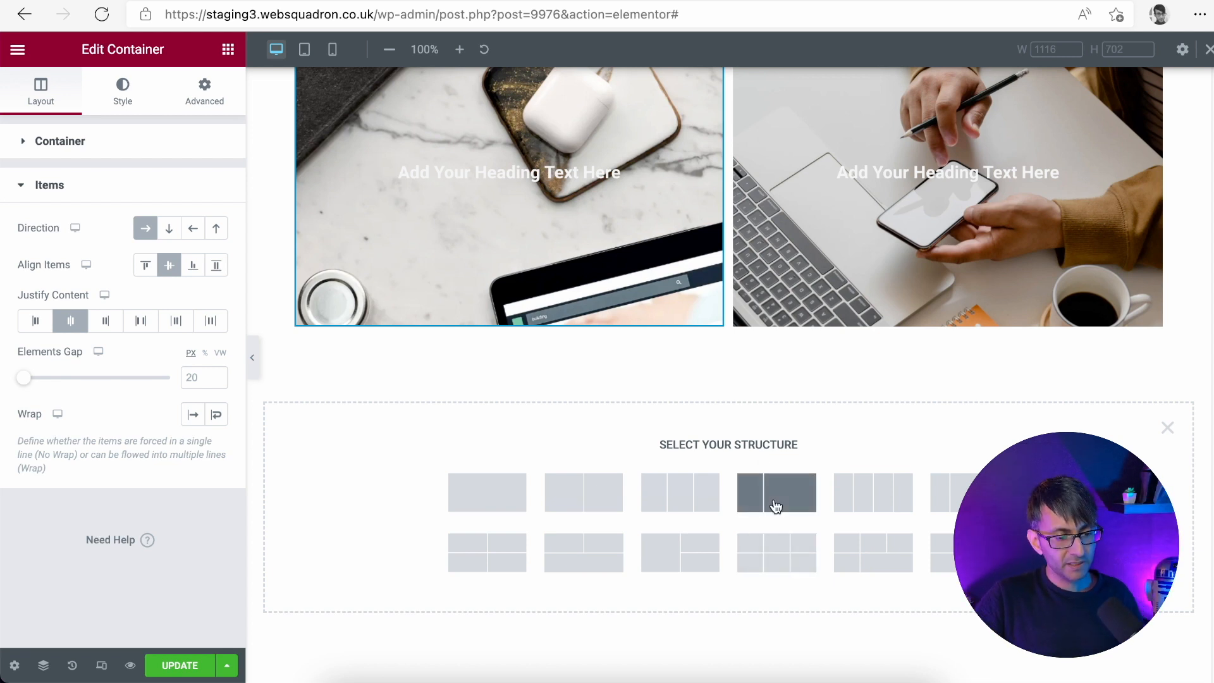
pyautogui.click(952, 557)
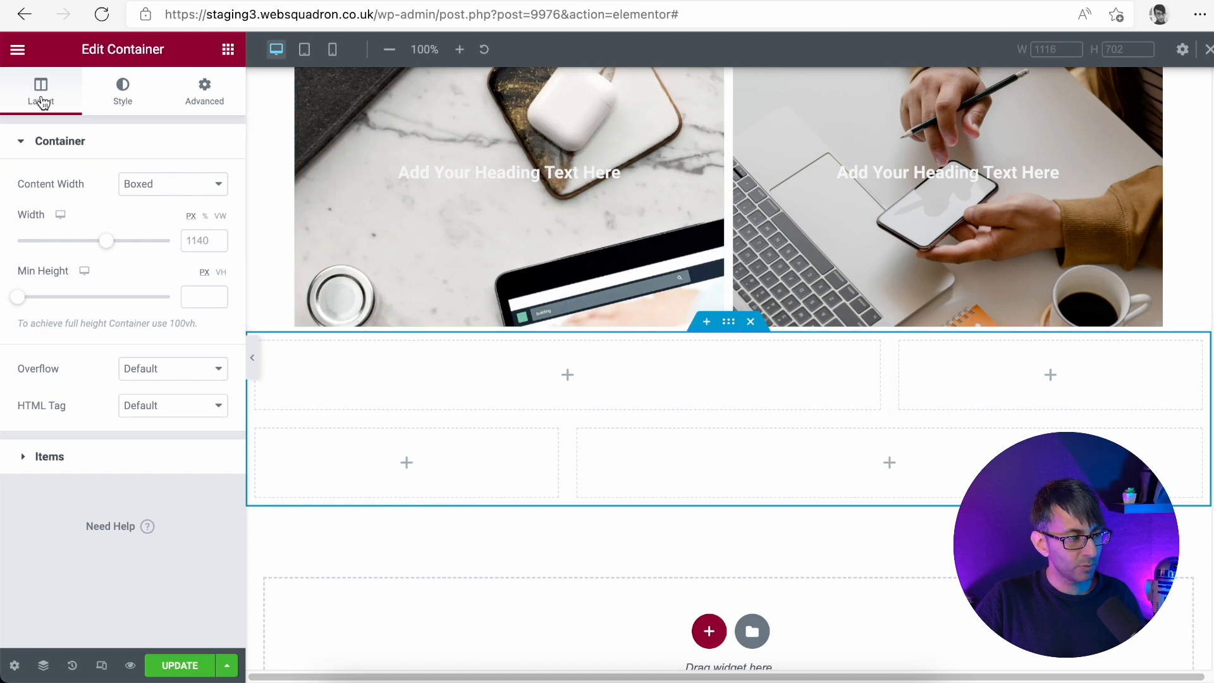
# Set the new four-cell container's minimum height to 60 vh and its boxed width to 1000 px
pyautogui.click(220, 273)
pyautogui.click(199, 296)
pyautogui.write('6')
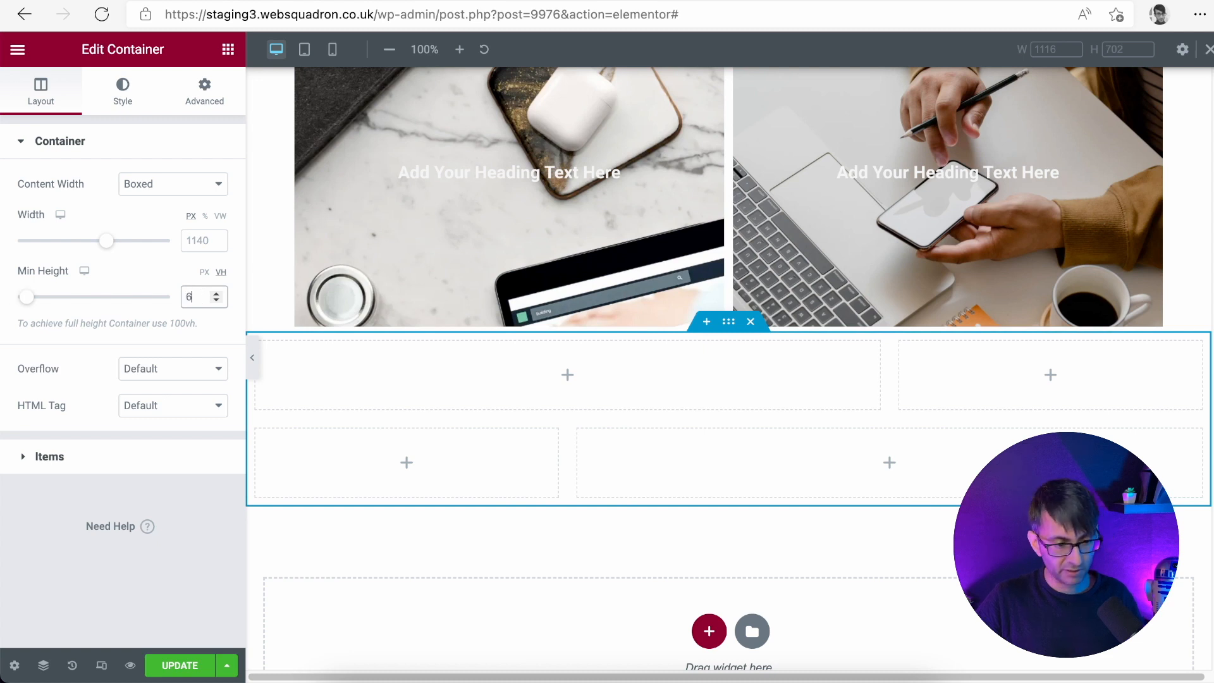
pyautogui.write('0')
pyautogui.scroll(-1, 711, 276)
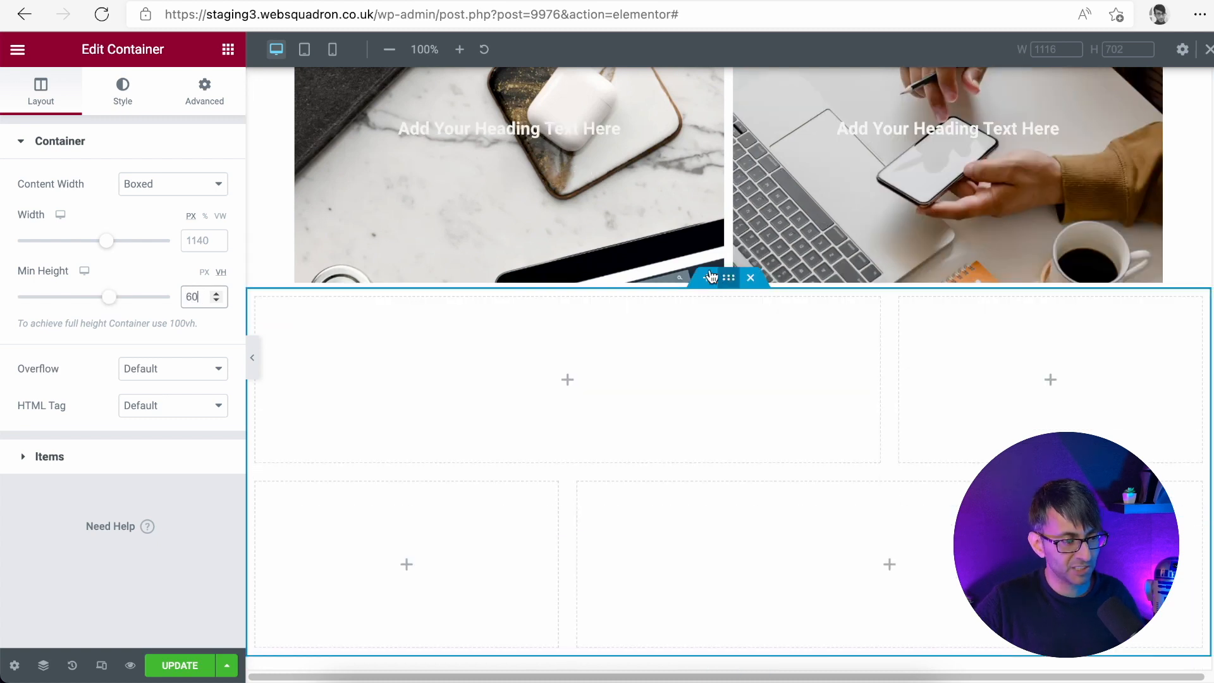
pyautogui.click(191, 239)
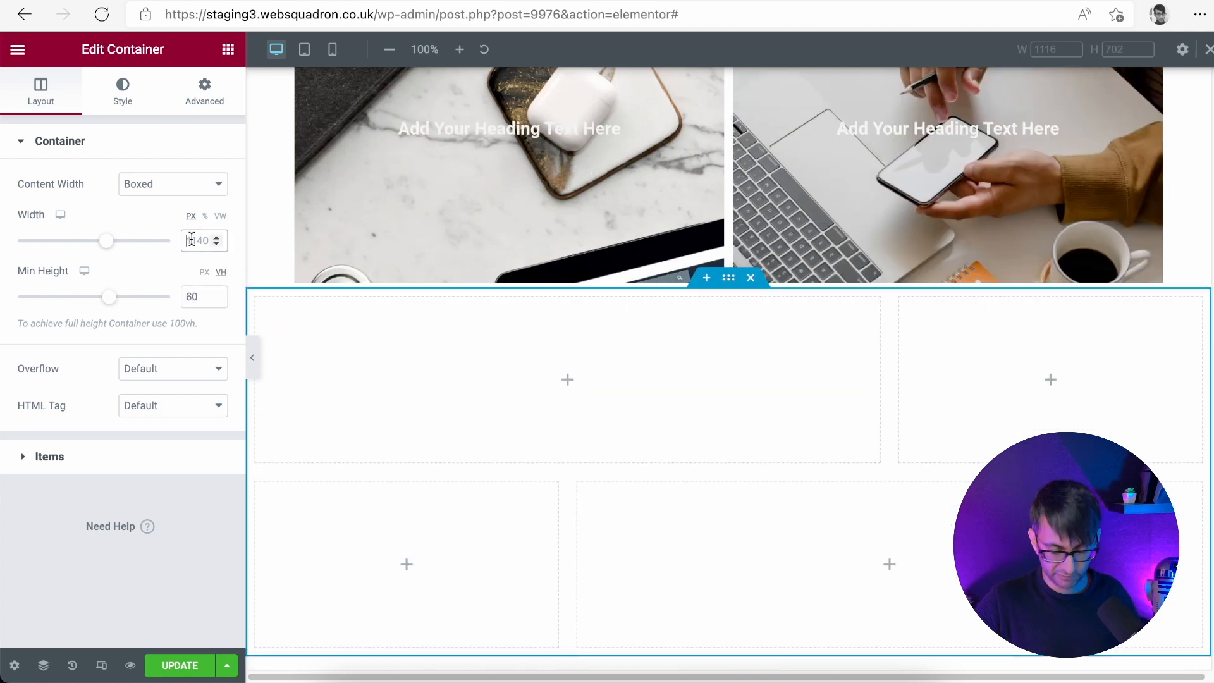
pyautogui.write('100')
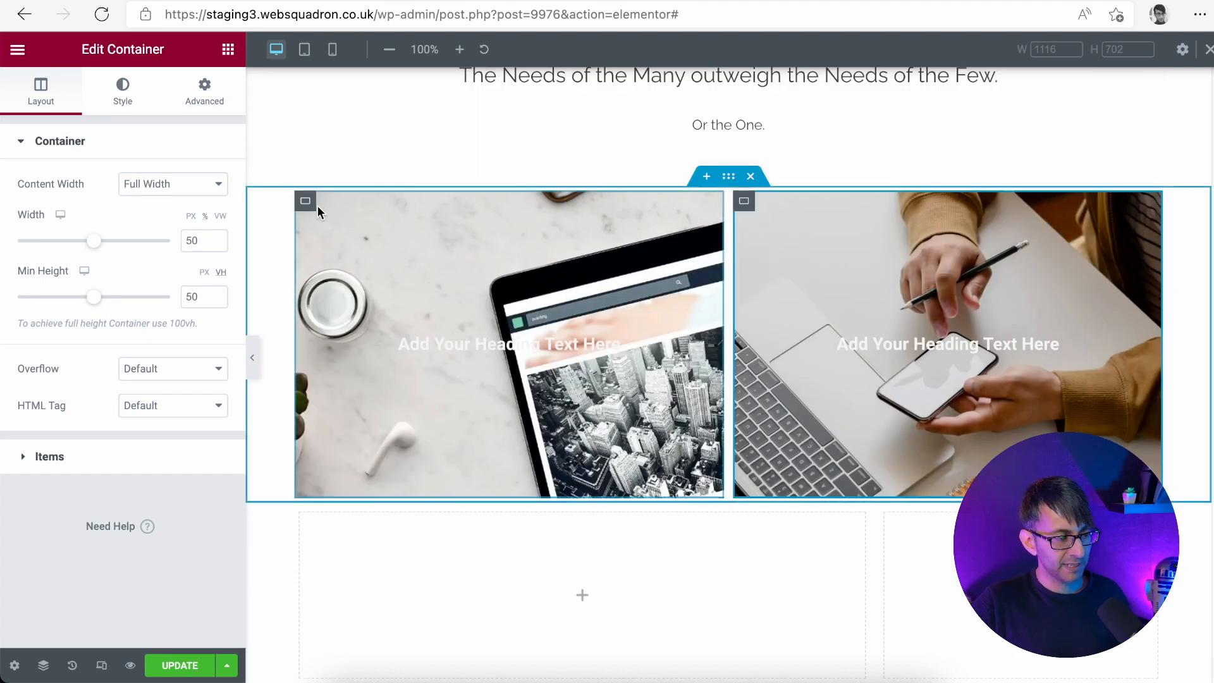
# Copy the left image column's style onto the first two cells of the new container
pyautogui.rightClick(308, 208)
pyautogui.click(342, 274)
pyautogui.rightClick(305, 542)
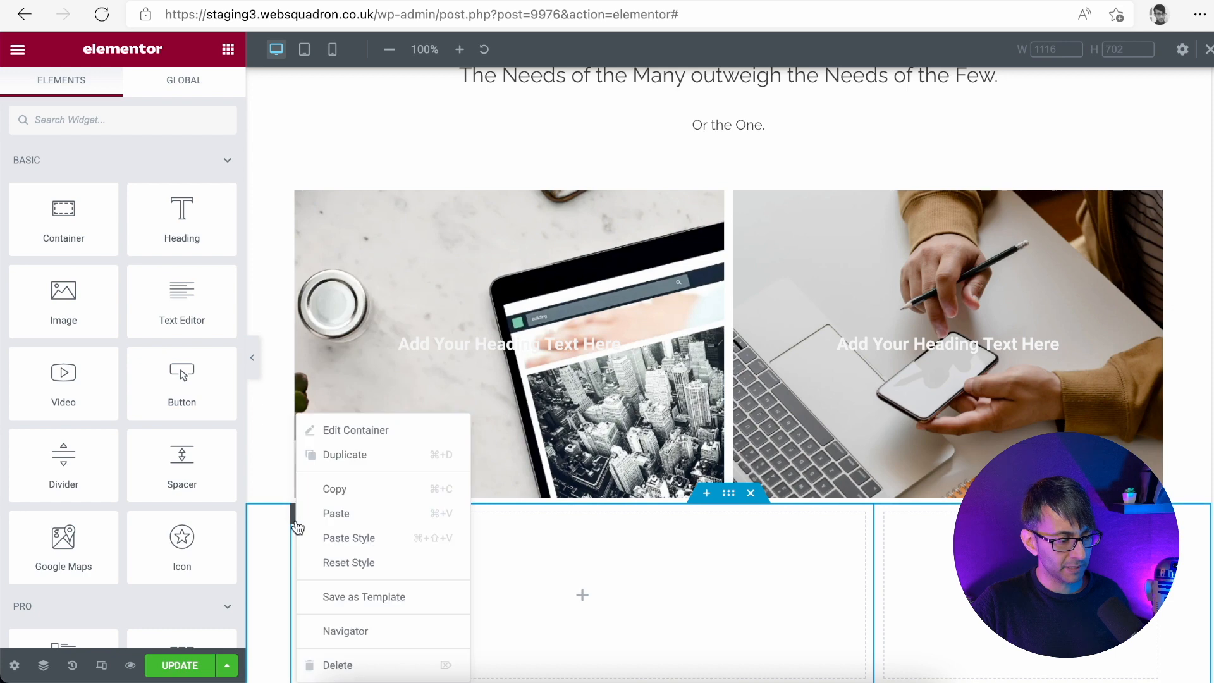
pyautogui.click(332, 536)
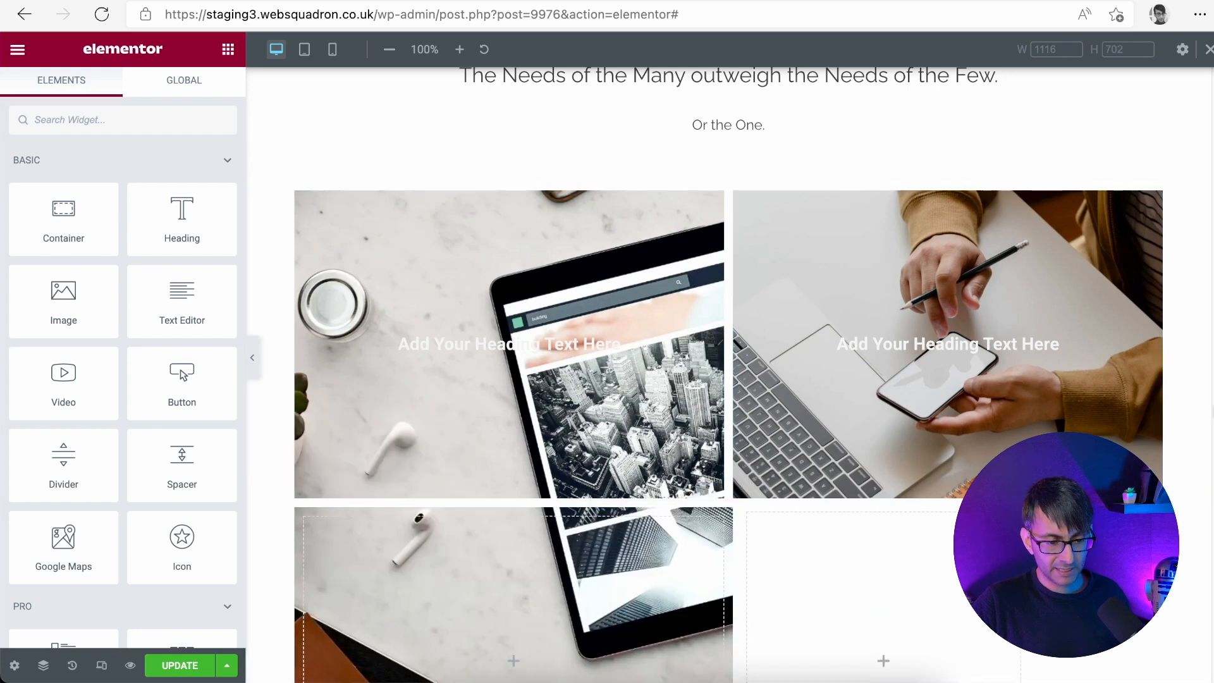
pyautogui.scroll(-5, 816, 376)
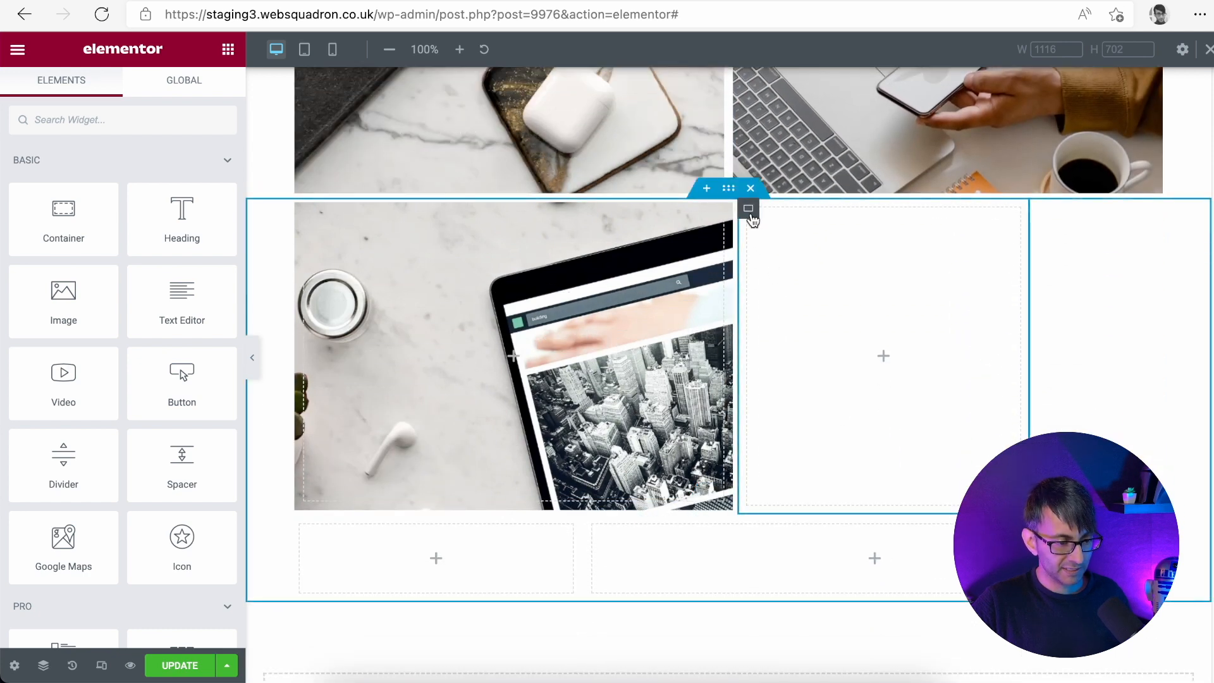
pyautogui.rightClick(750, 215)
pyautogui.click(823, 340)
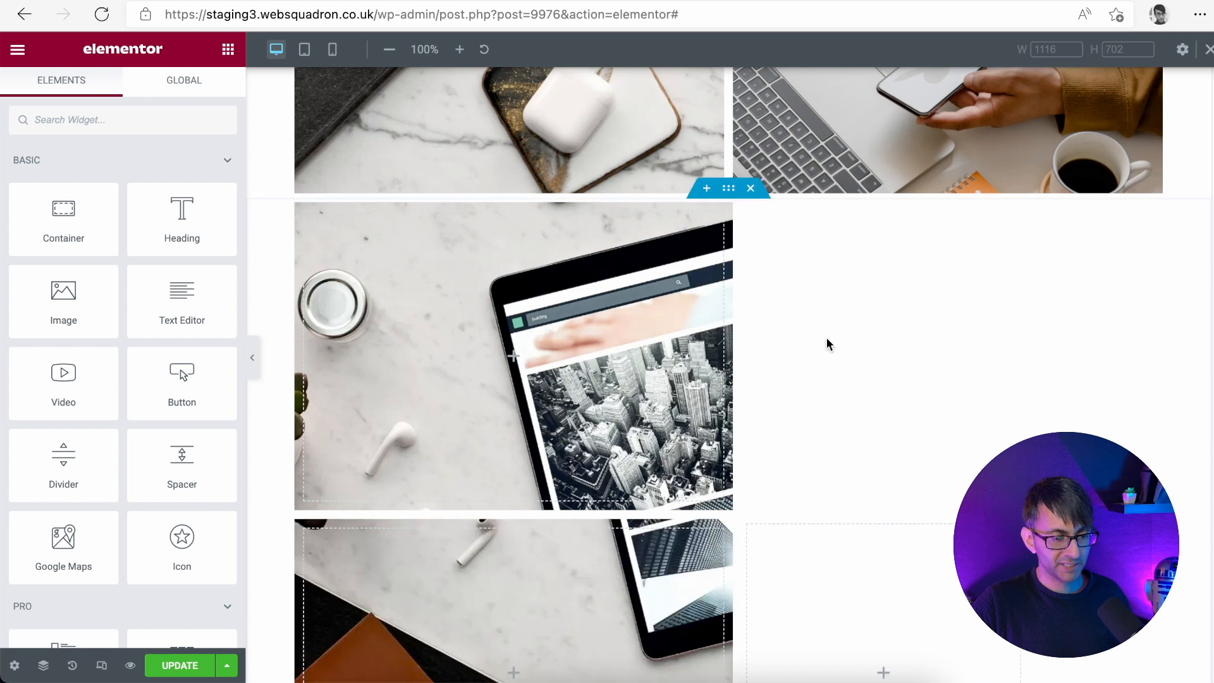
# Examine the width, margin and padding settings of the first cell in the new container
pyautogui.click(305, 215)
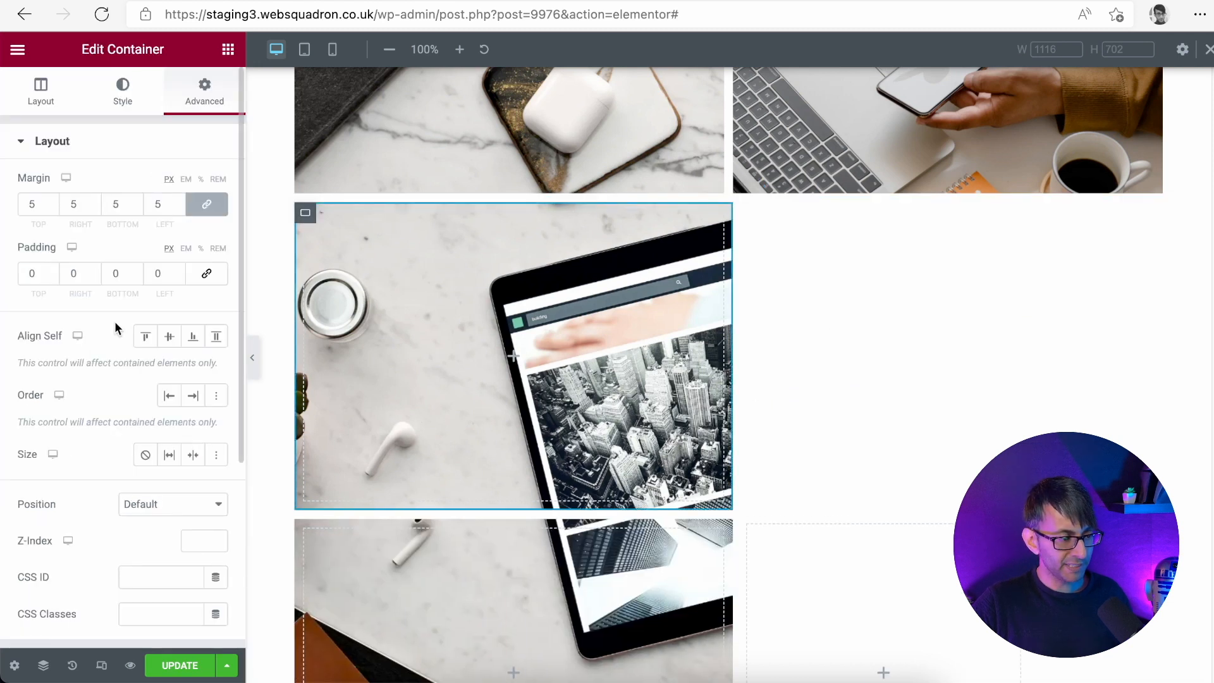
pyautogui.click(29, 80)
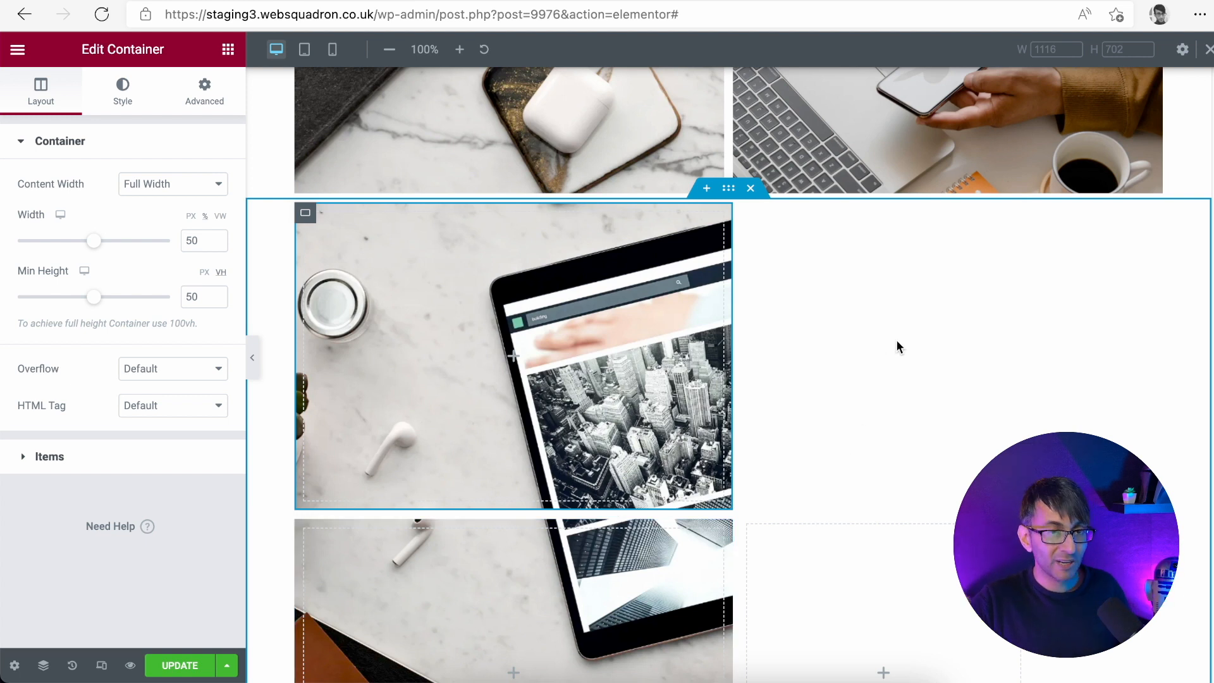
pyautogui.click(204, 93)
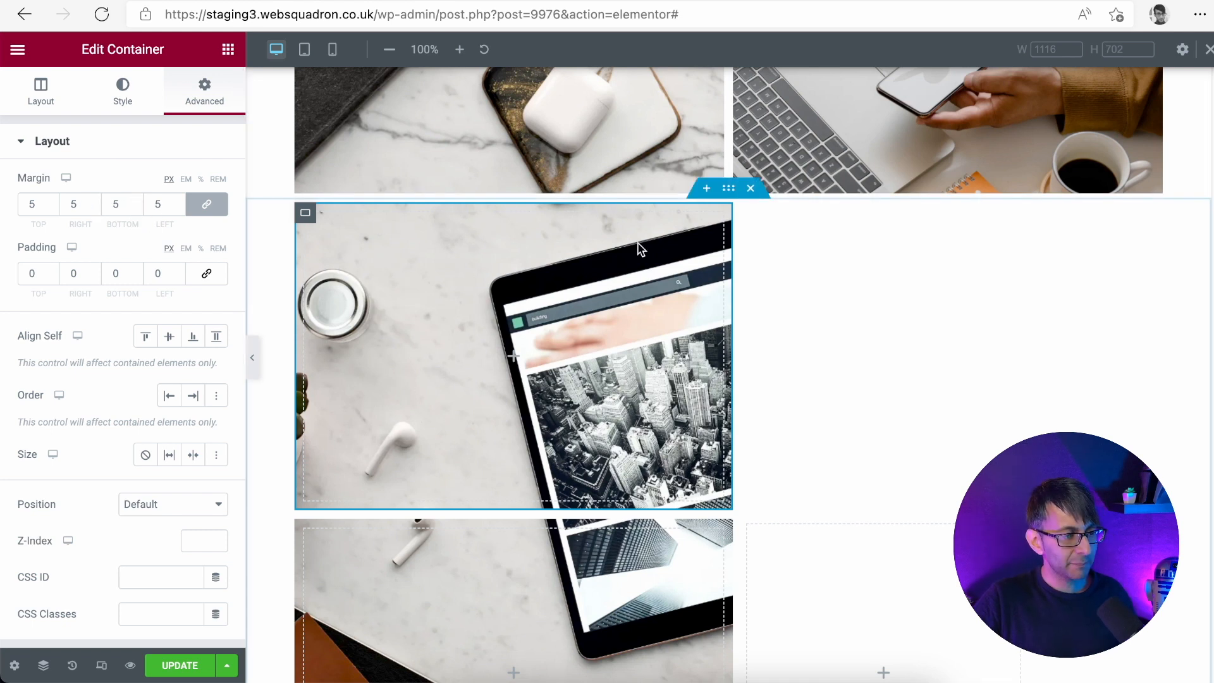
# Turn item wrapping off and back on for the new four-cell container
pyautogui.click(730, 196)
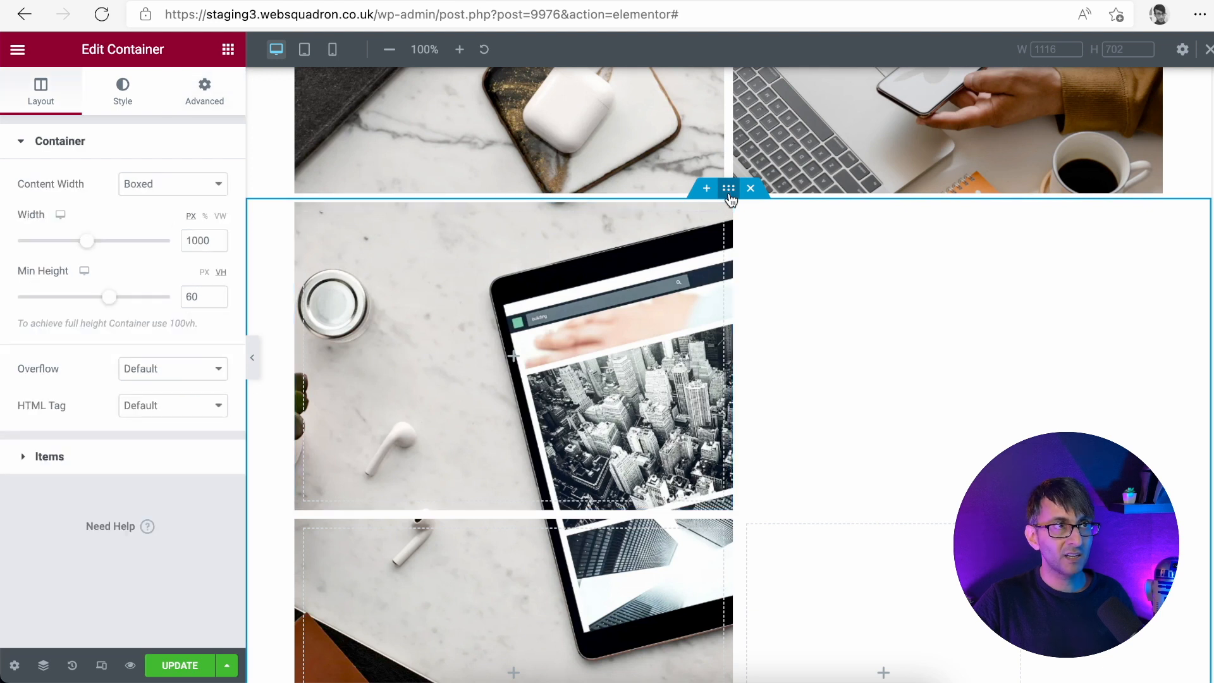
pyautogui.click(135, 465)
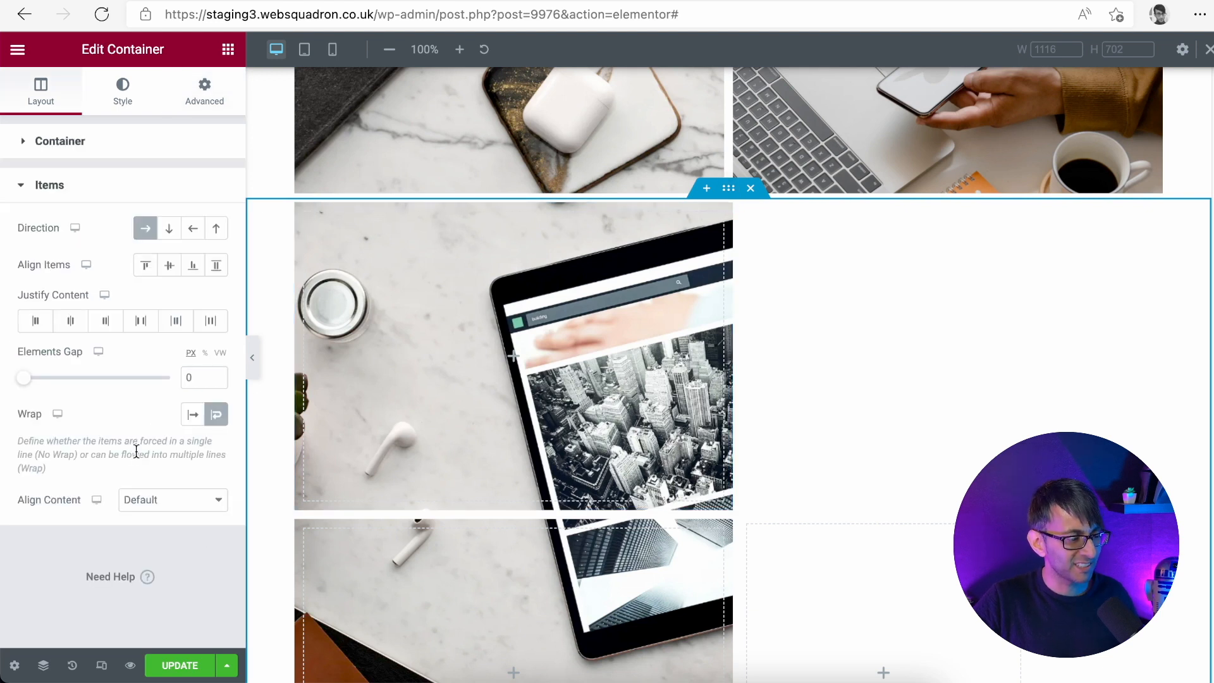
pyautogui.click(217, 420)
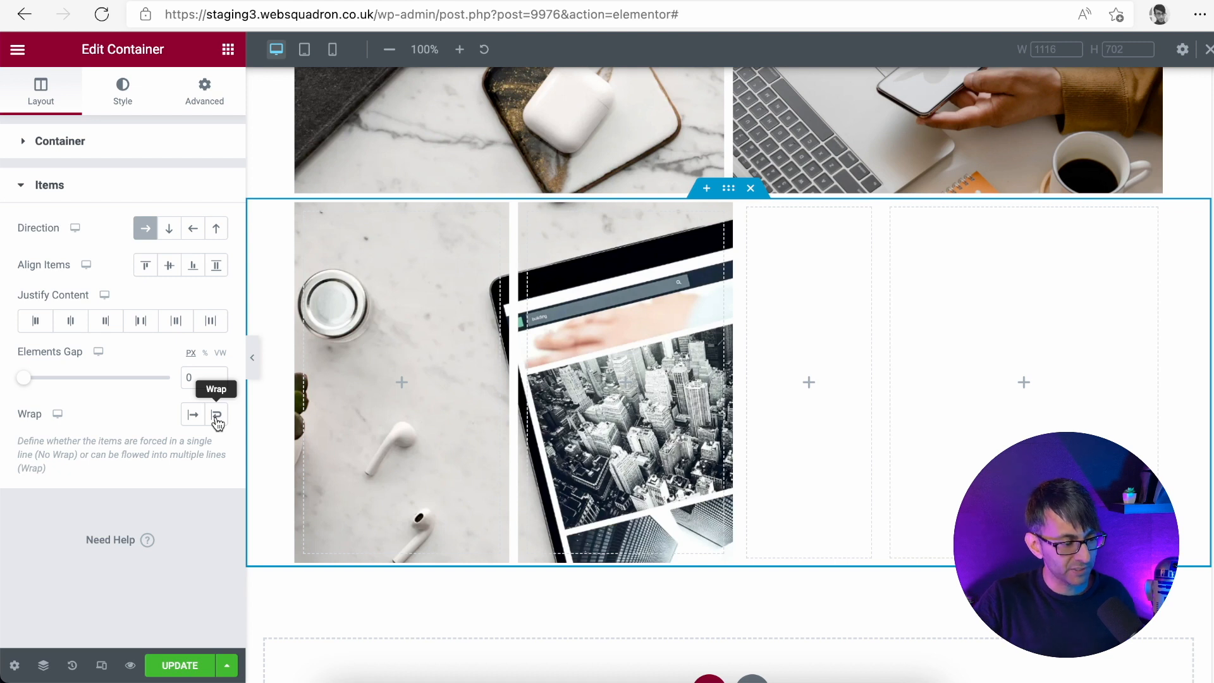
pyautogui.click(217, 419)
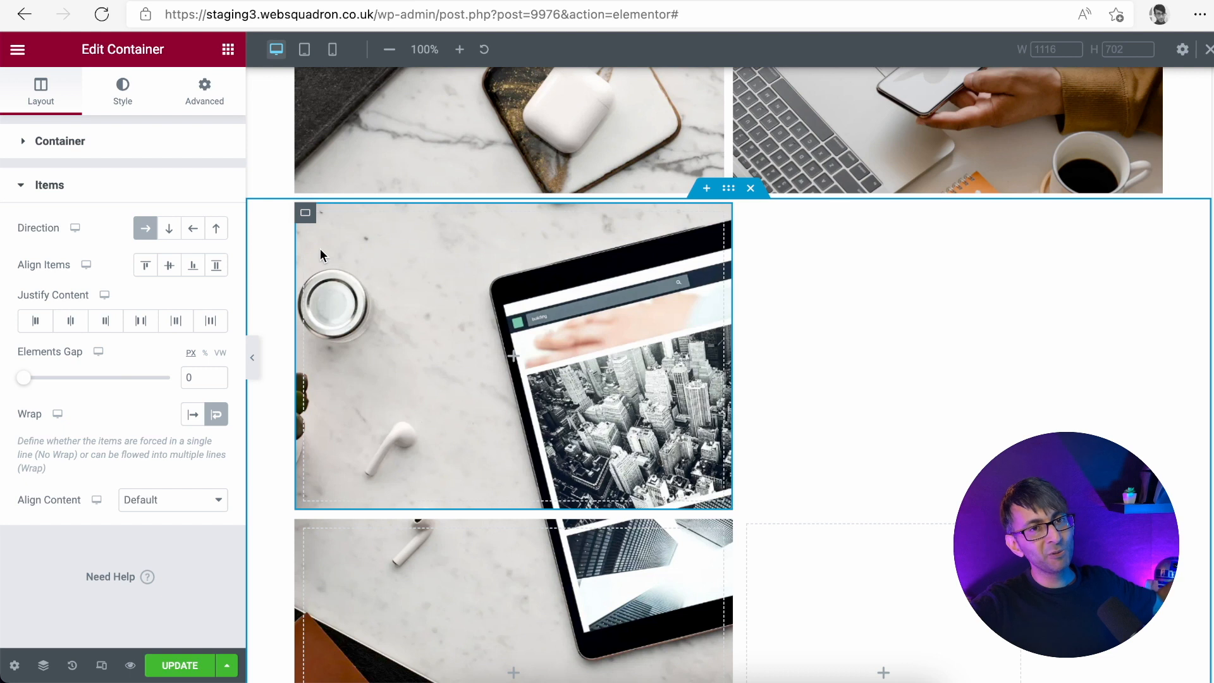
# Set the first cell's margin to 0 on all sides
pyautogui.click(307, 215)
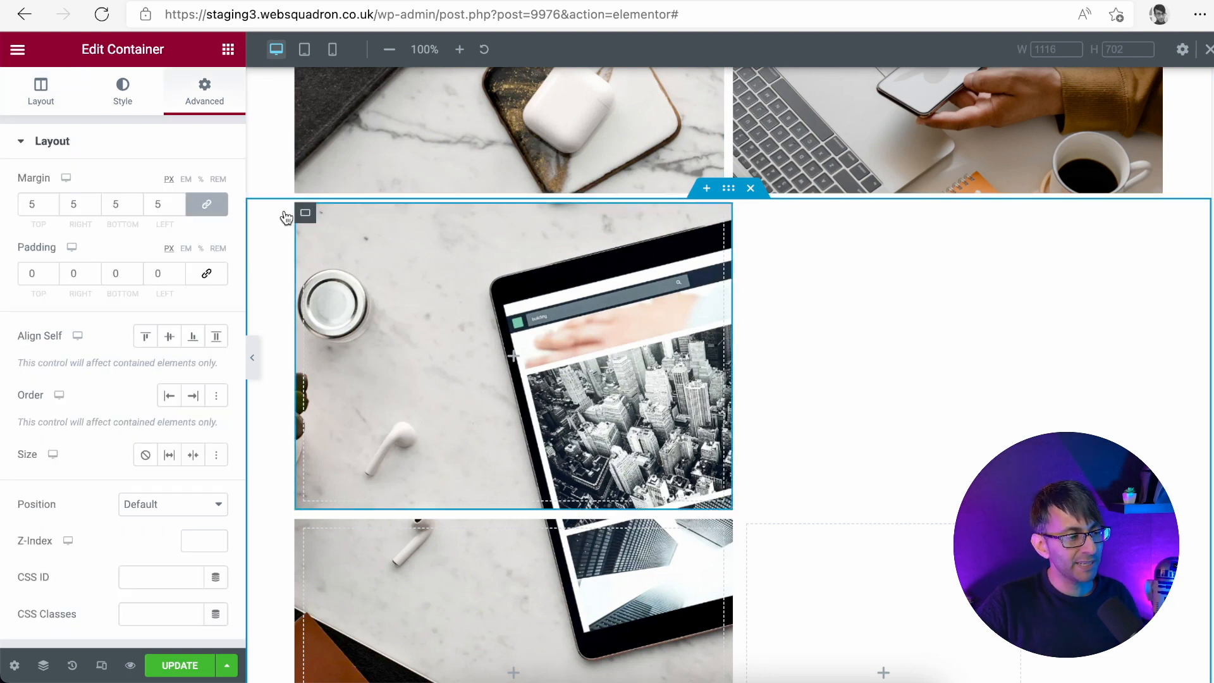
pyautogui.click(207, 205)
pyautogui.doubleClick(158, 204)
pyautogui.write('0')
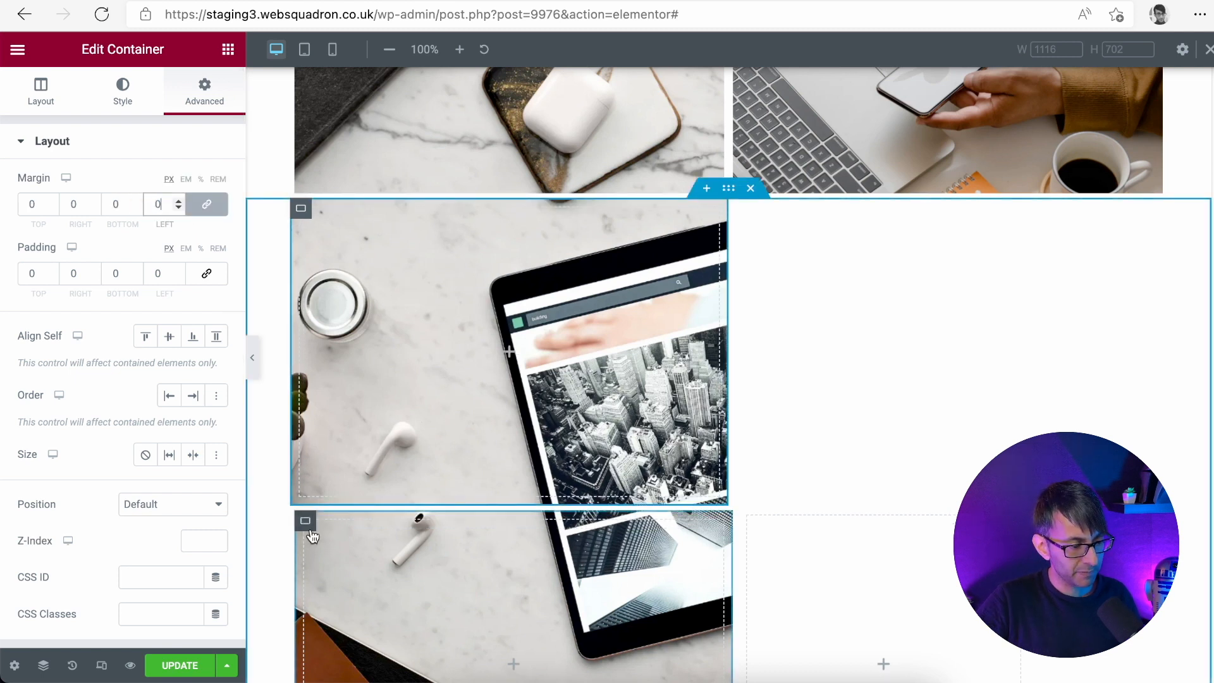
# Set the second image-background cell's linked margin to 0 on all sides
pyautogui.click(306, 522)
pyautogui.click(204, 92)
pyautogui.click(206, 205)
pyautogui.click(207, 204)
pyautogui.doubleClick(158, 204)
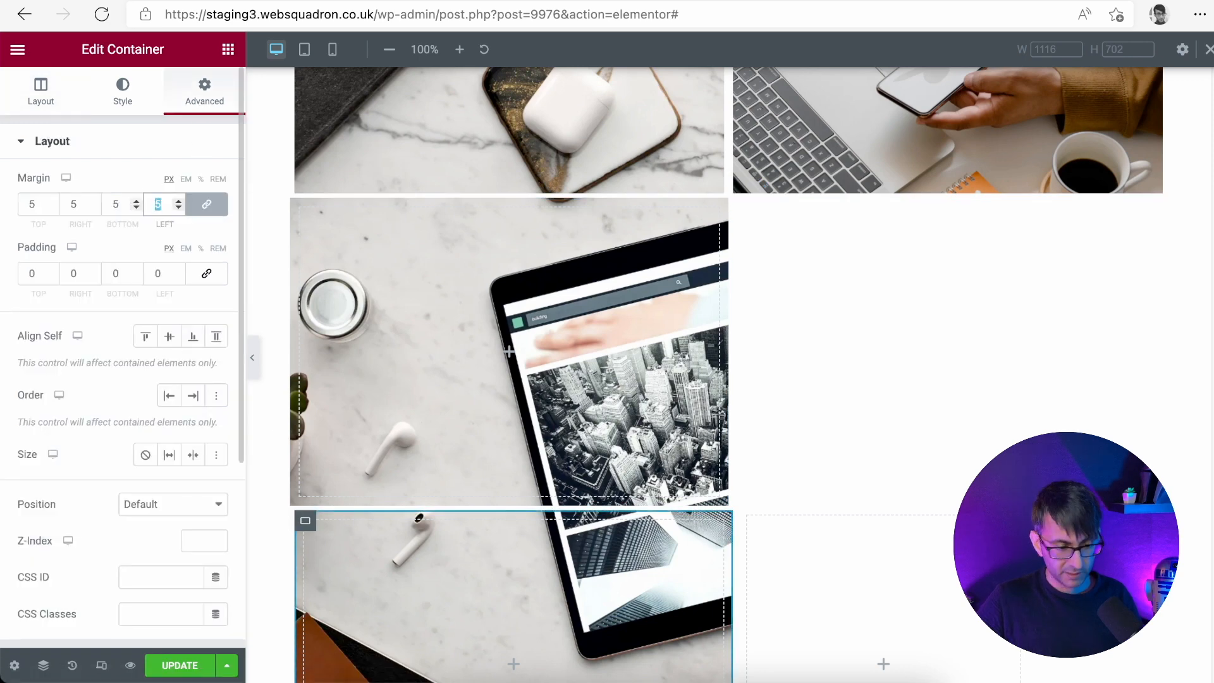
pyautogui.write('0')
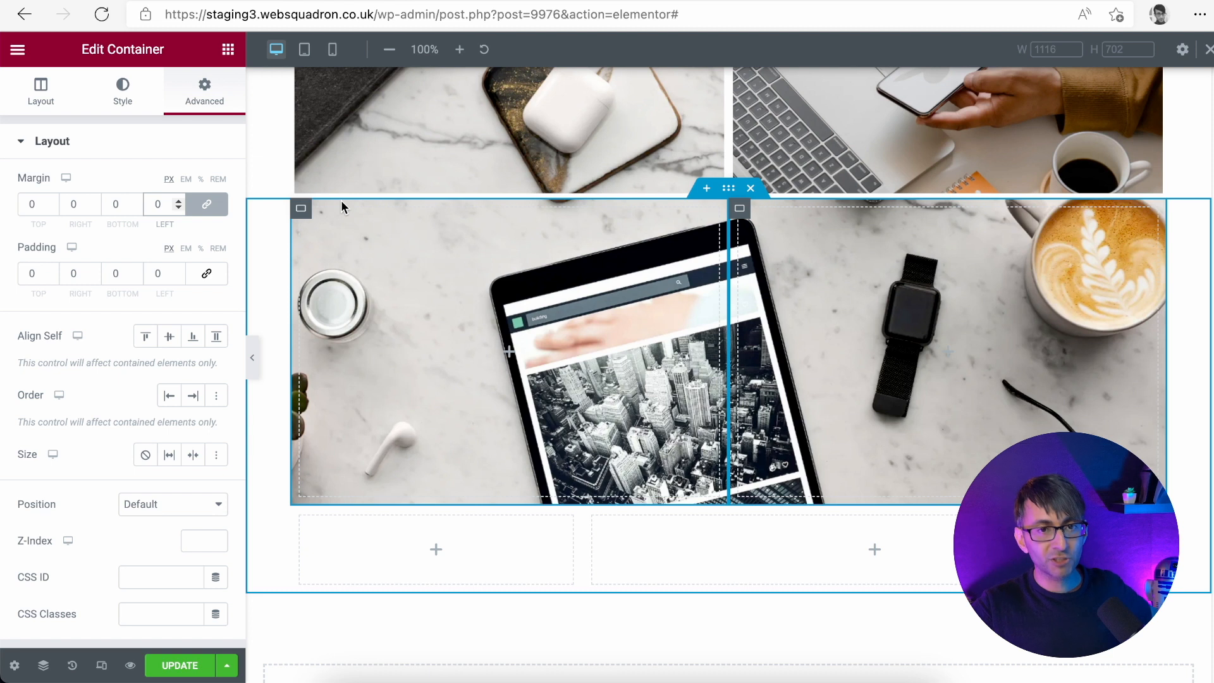
# Try a linked padding of 5 px on the first cell, and reset the padding to 0
pyautogui.click(302, 215)
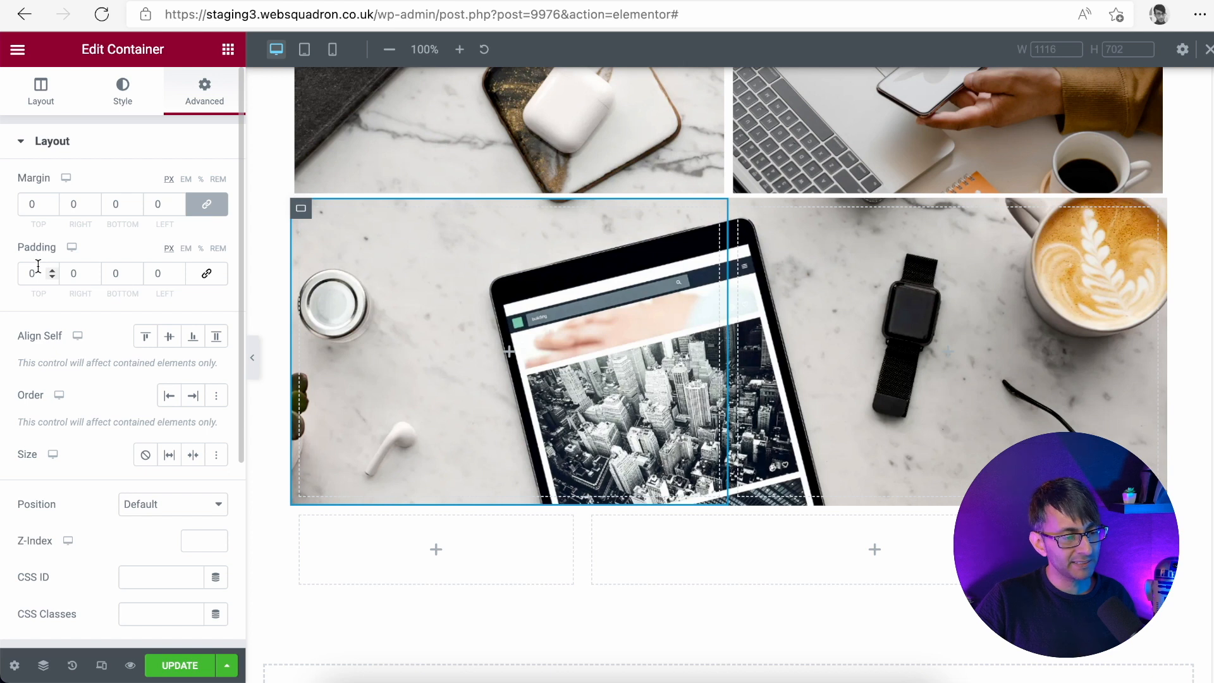
pyautogui.click(206, 273)
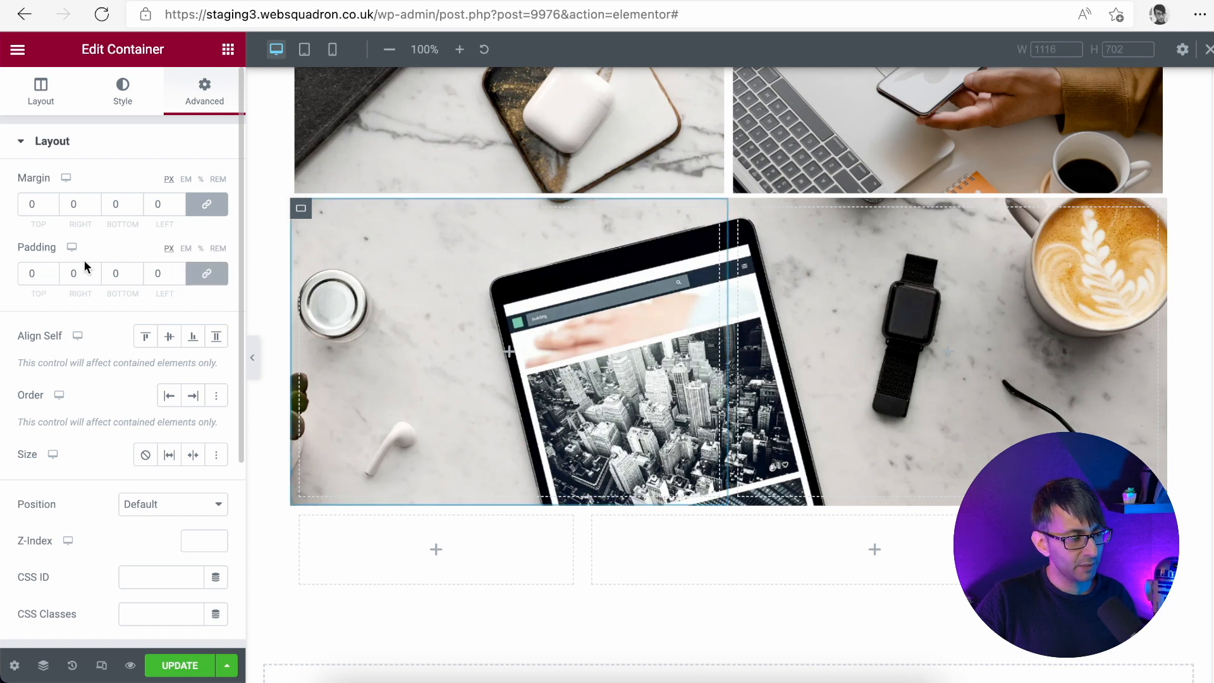
pyautogui.doubleClick(42, 274)
pyautogui.write('5')
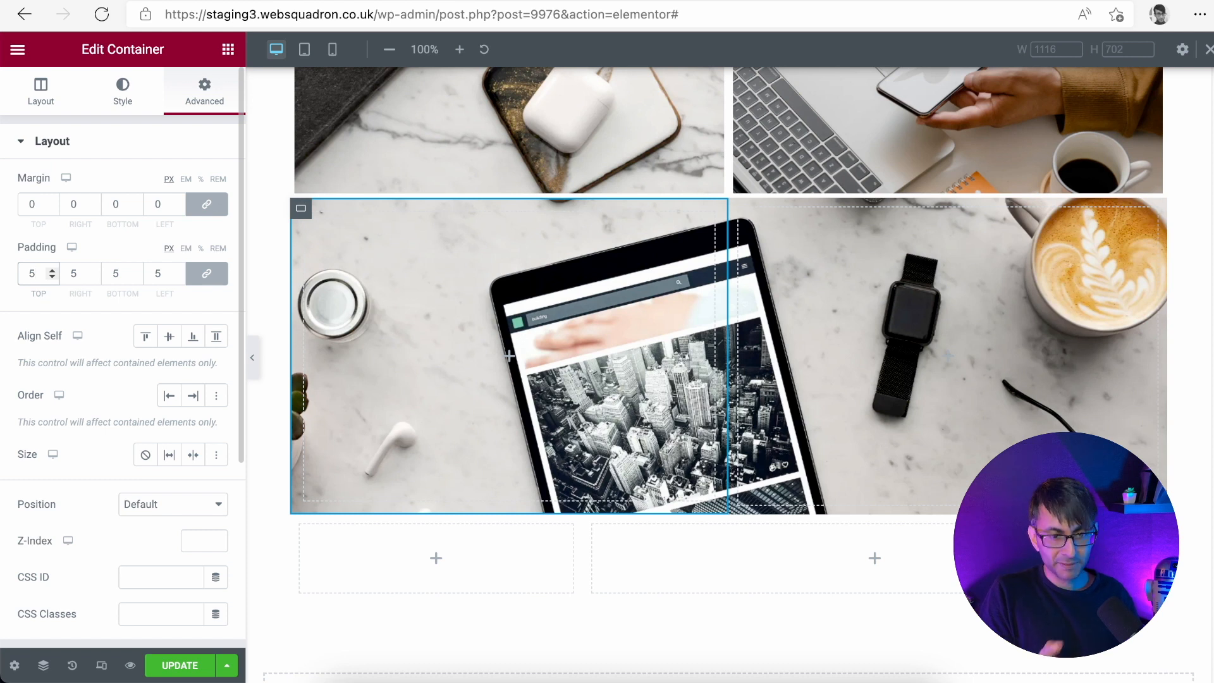
pyautogui.press('BackSpace')
pyautogui.write('0')
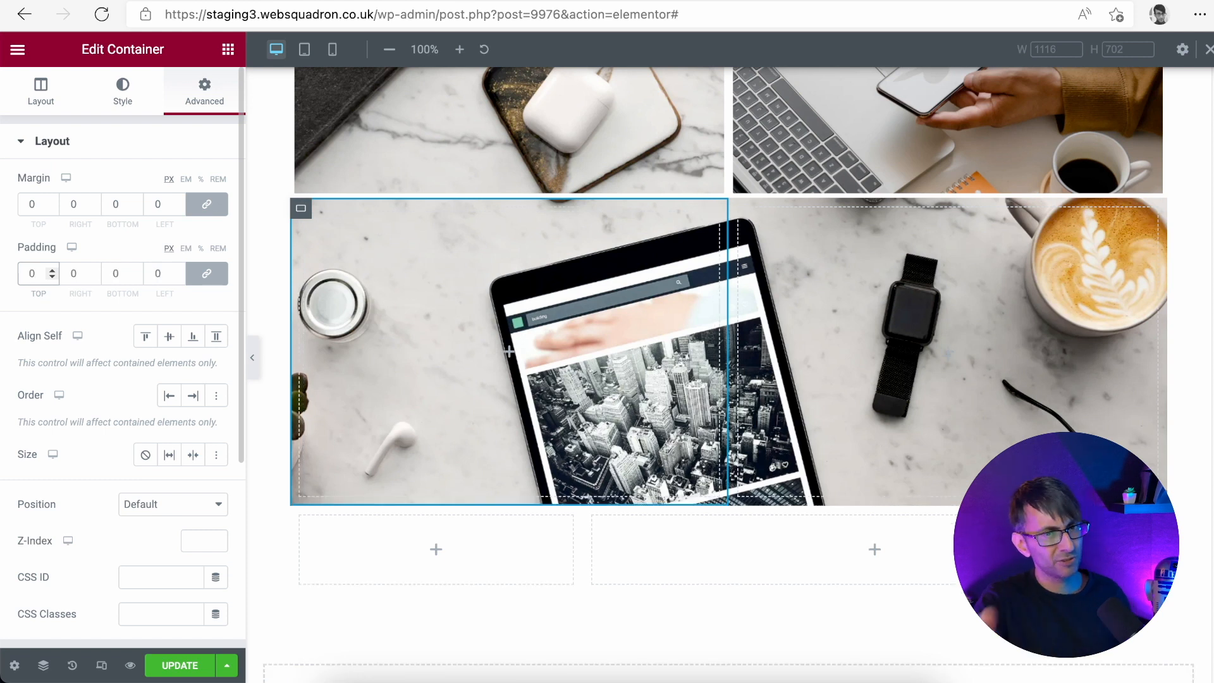
# Set the first cell's margin to 5 px on all sides and reduce its width to 48%
pyautogui.doubleClick(19, 206)
pyautogui.write('5')
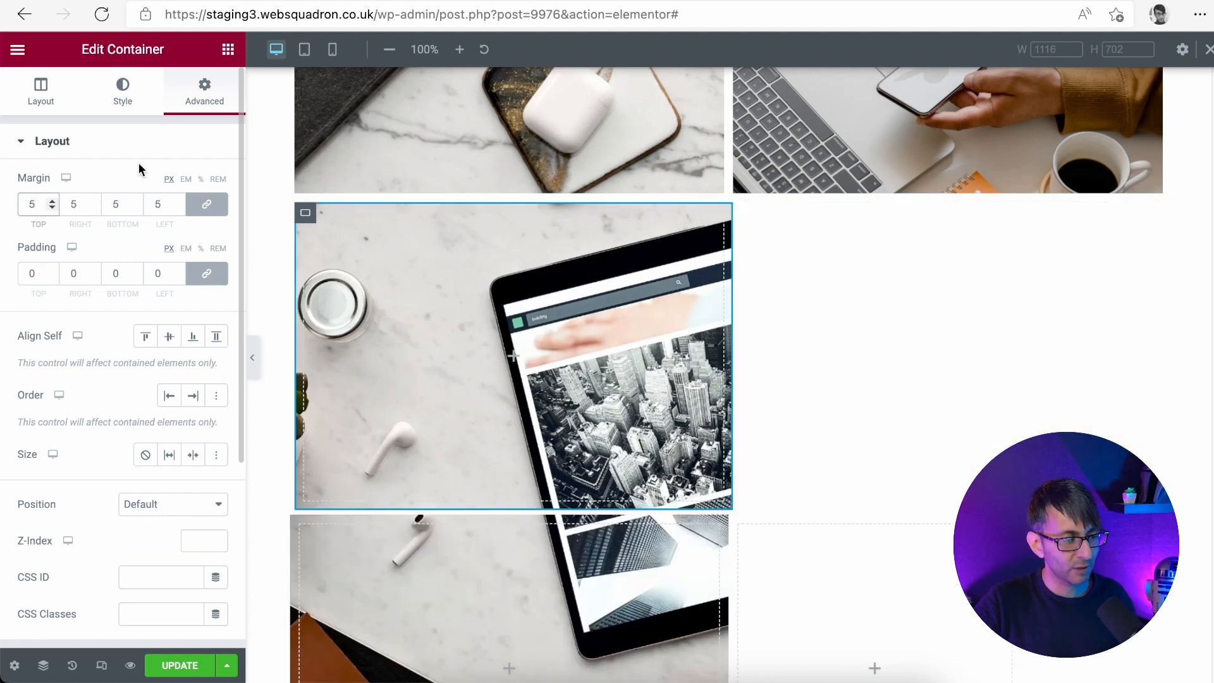
pyautogui.click(320, 207)
pyautogui.click(35, 104)
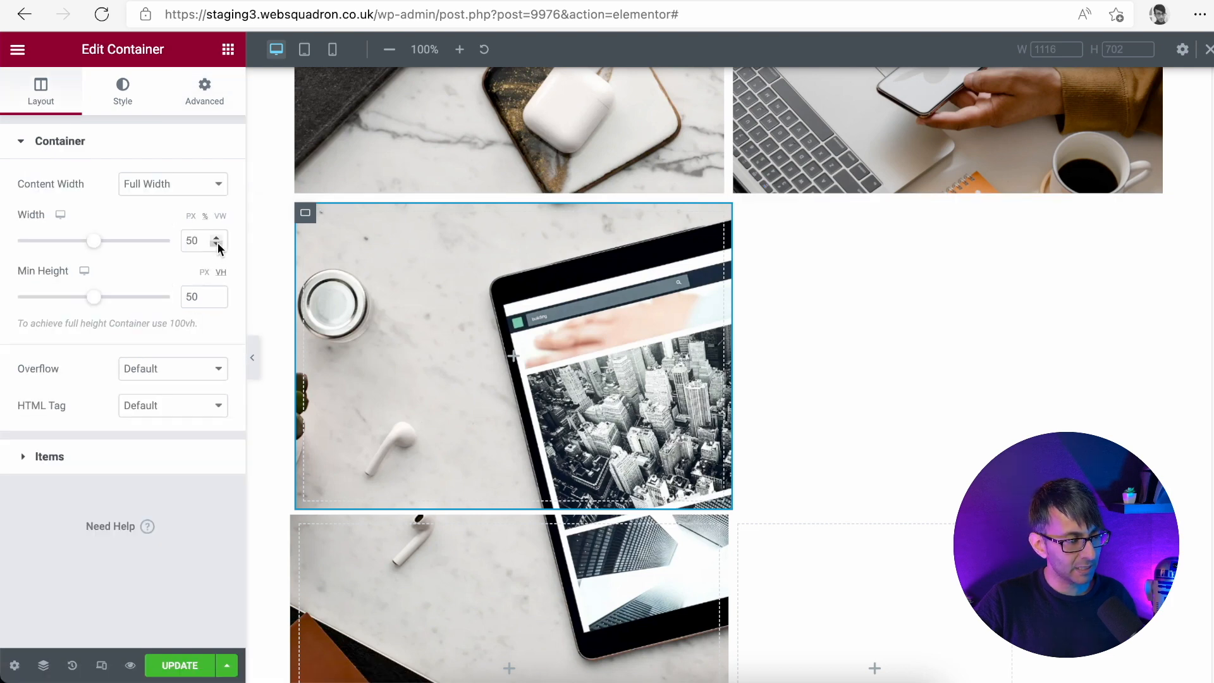
pyautogui.click(218, 244)
pyautogui.click(217, 244)
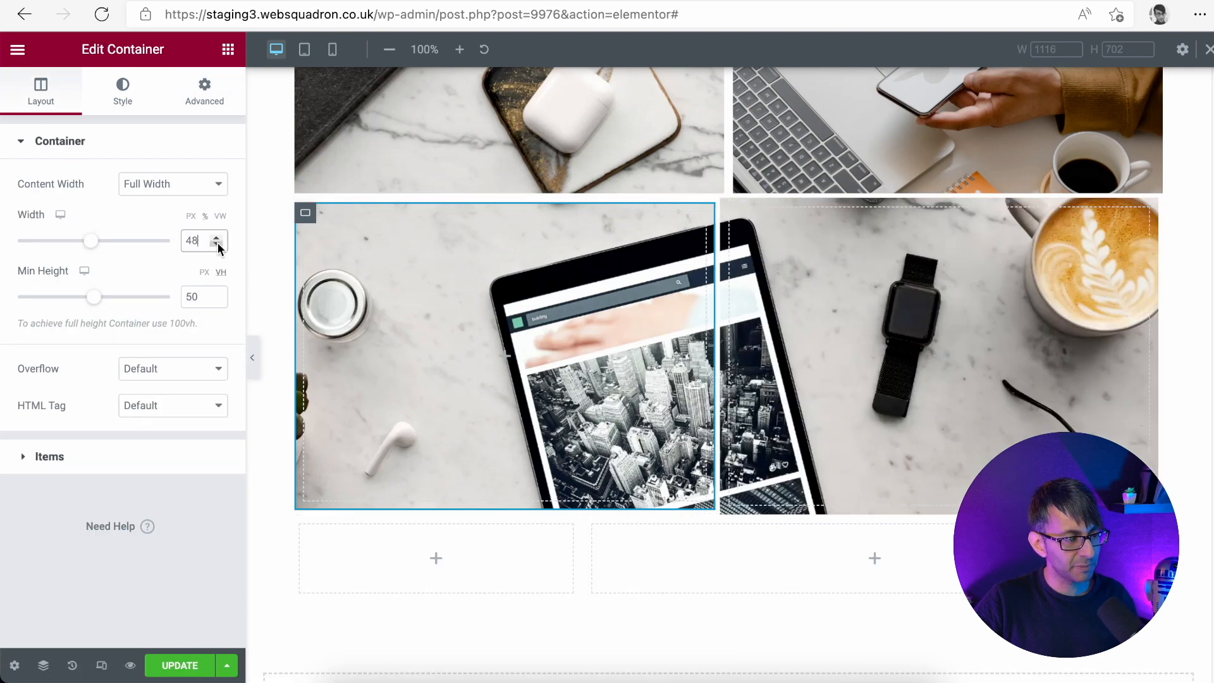
# Copy the first cell's style onto the second cell beside it and check the second cell's layout settings
pyautogui.rightClick(300, 218)
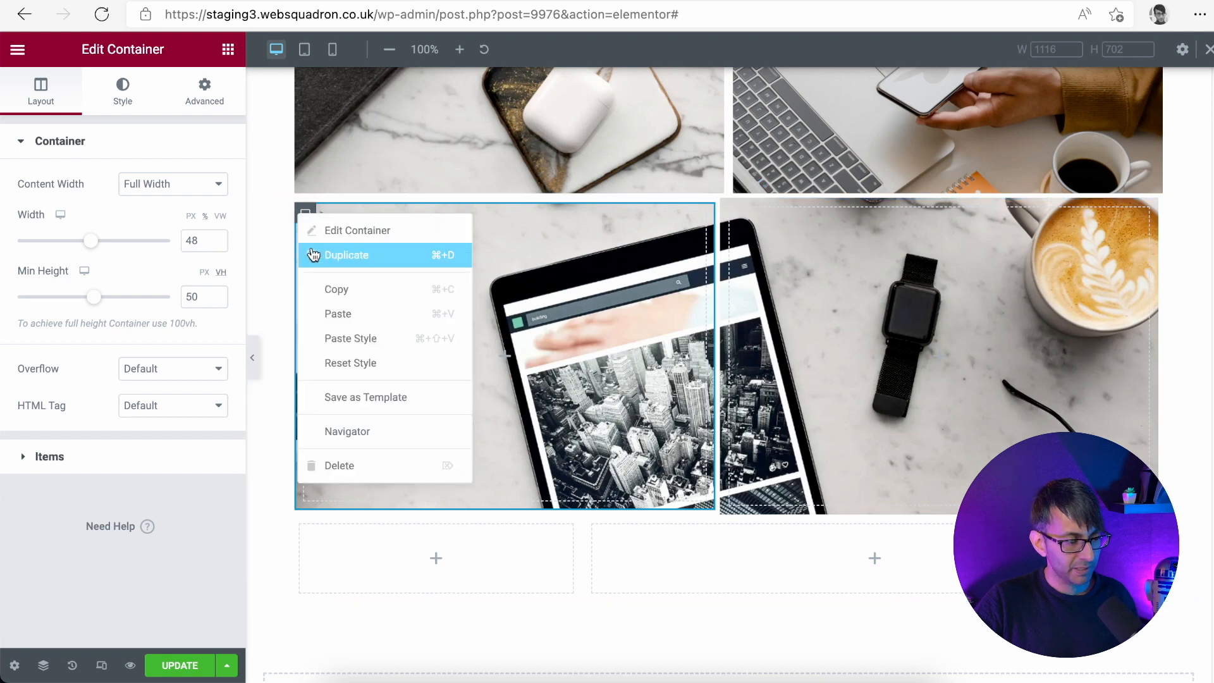
pyautogui.click(335, 284)
pyautogui.rightClick(729, 222)
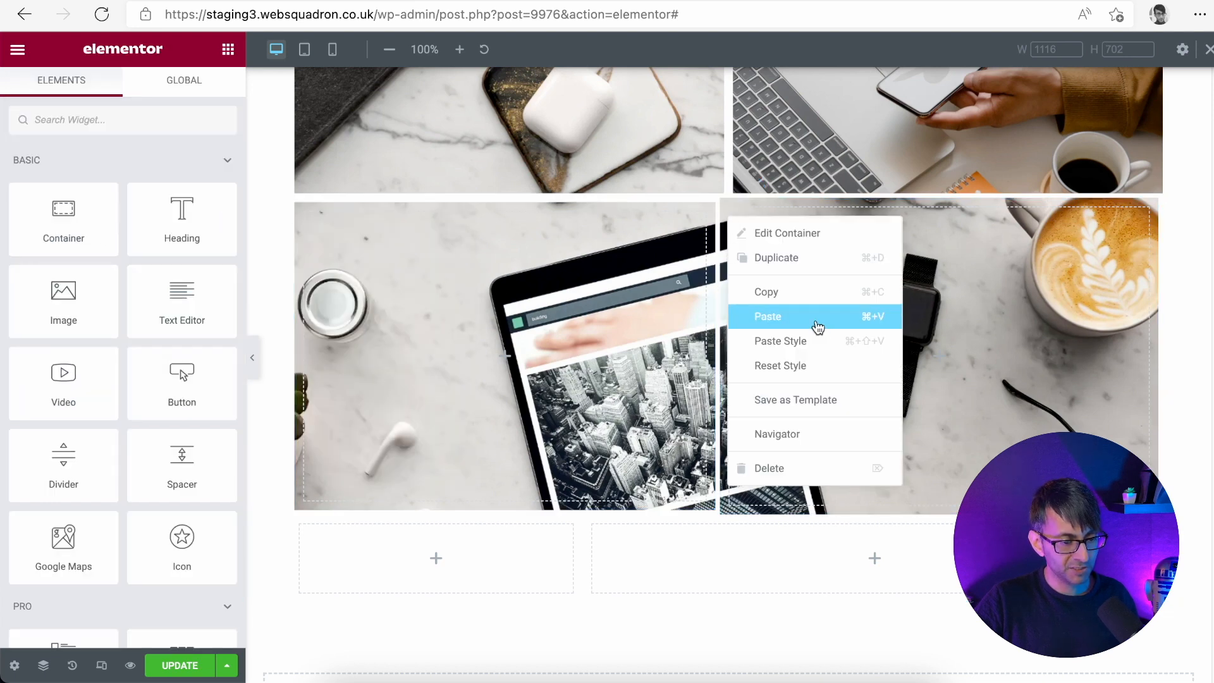
pyautogui.click(822, 336)
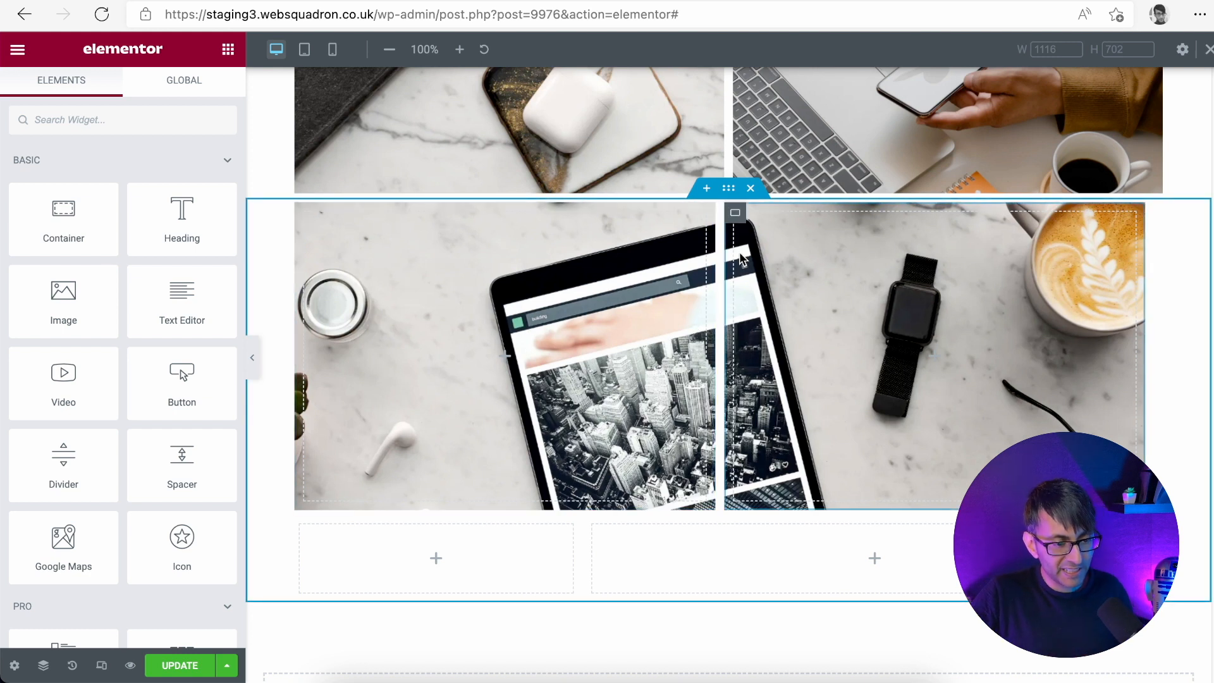
pyautogui.click(735, 213)
pyautogui.click(41, 94)
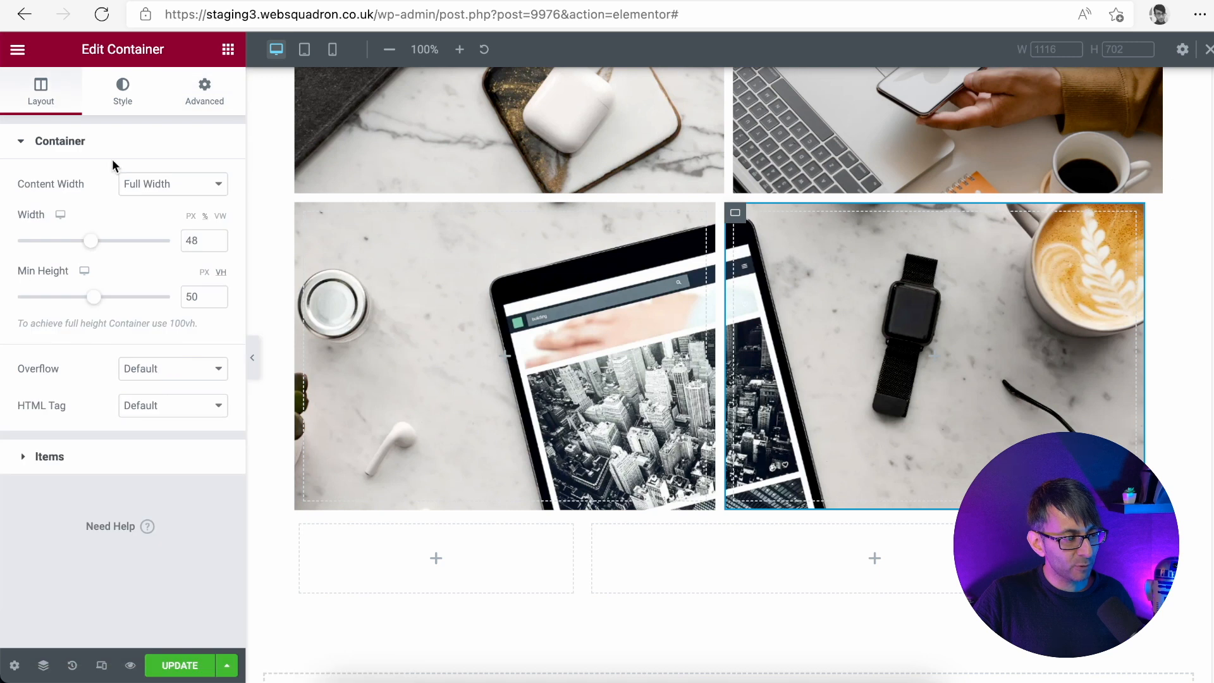
# Set both upper image-background cells to a width of 49% and check the row in a full-width preview
pyautogui.click(216, 237)
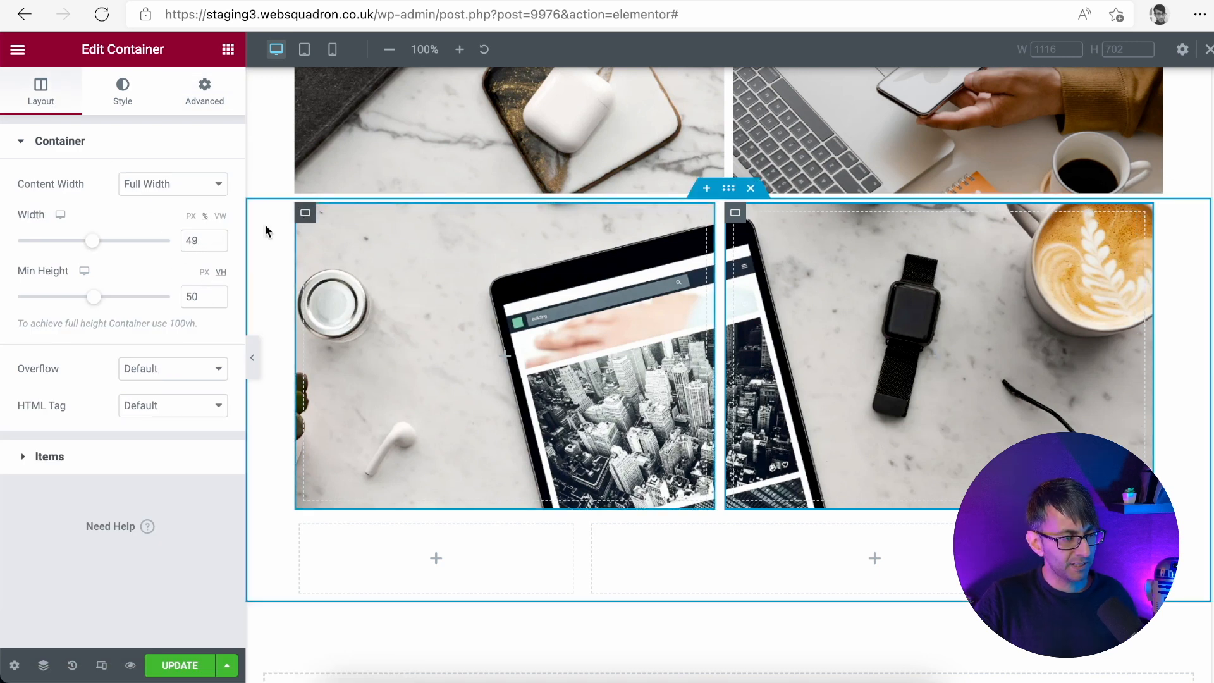
pyautogui.click(215, 245)
pyautogui.click(217, 238)
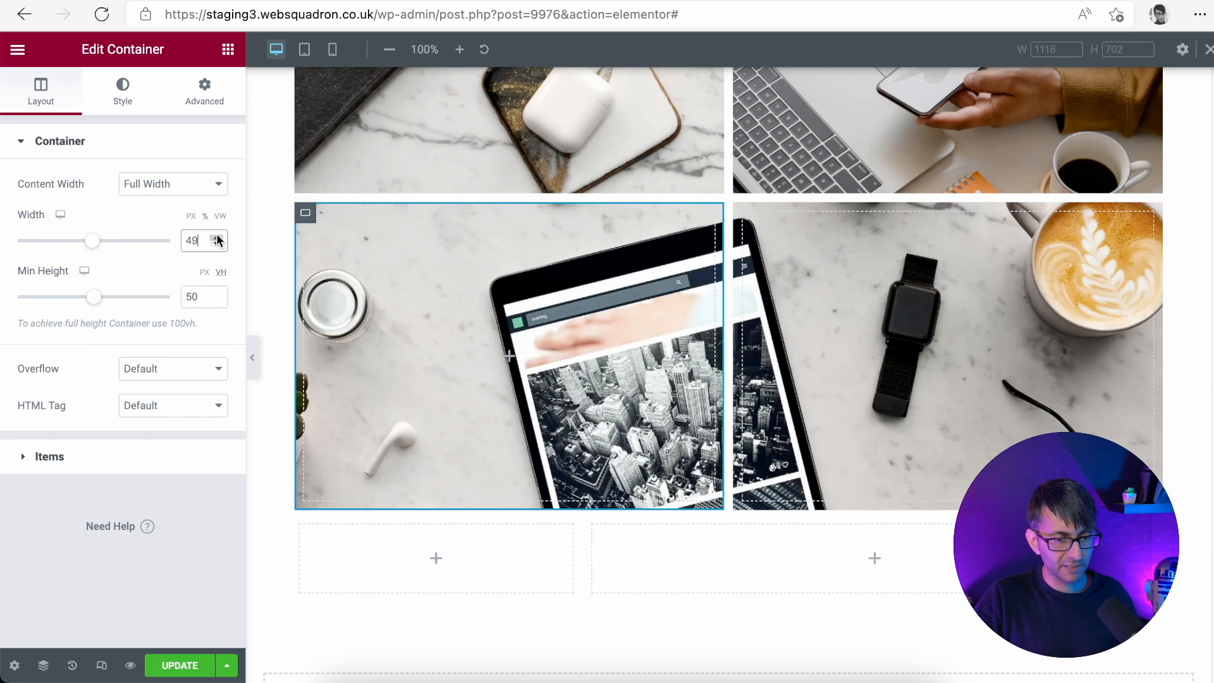
pyautogui.click(251, 356)
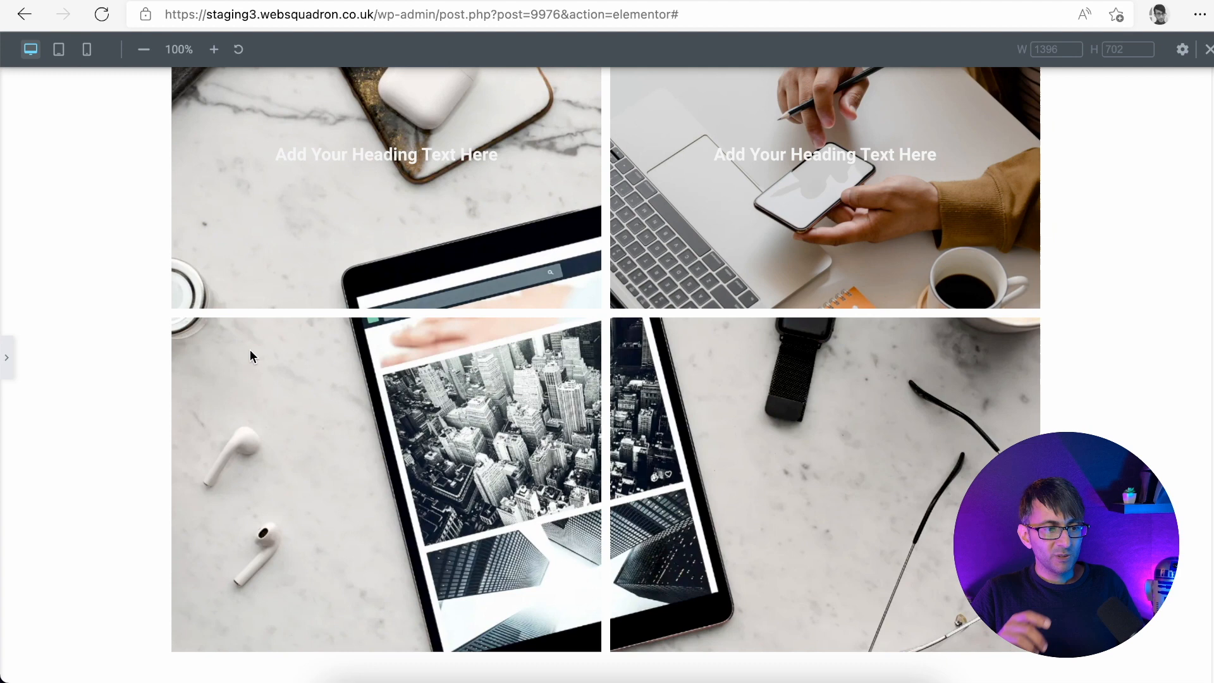
pyautogui.click(8, 358)
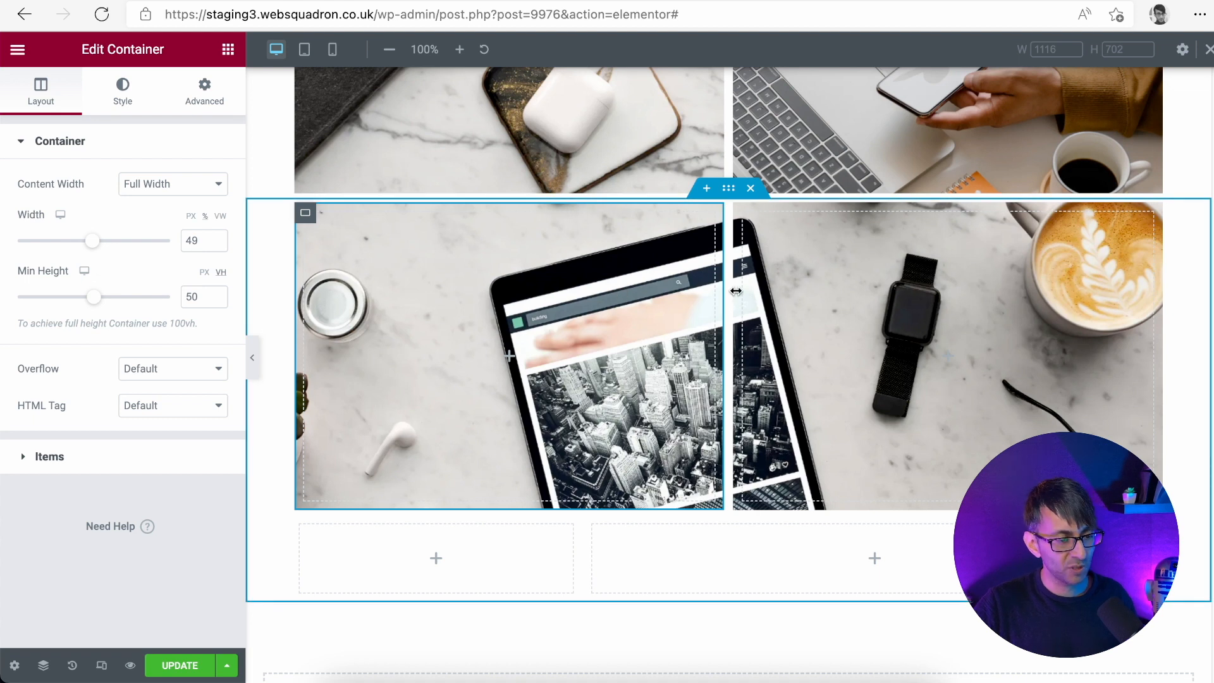
# Set the first cell's width to 65.66% and the second cell's to 32.33%, and check the row in a full-width preview
pyautogui.moveTo(729, 291)
pyautogui.mouseDown()
pyautogui.moveTo(741, 289)
pyautogui.moveTo(729, 304)
pyautogui.mouseUp()
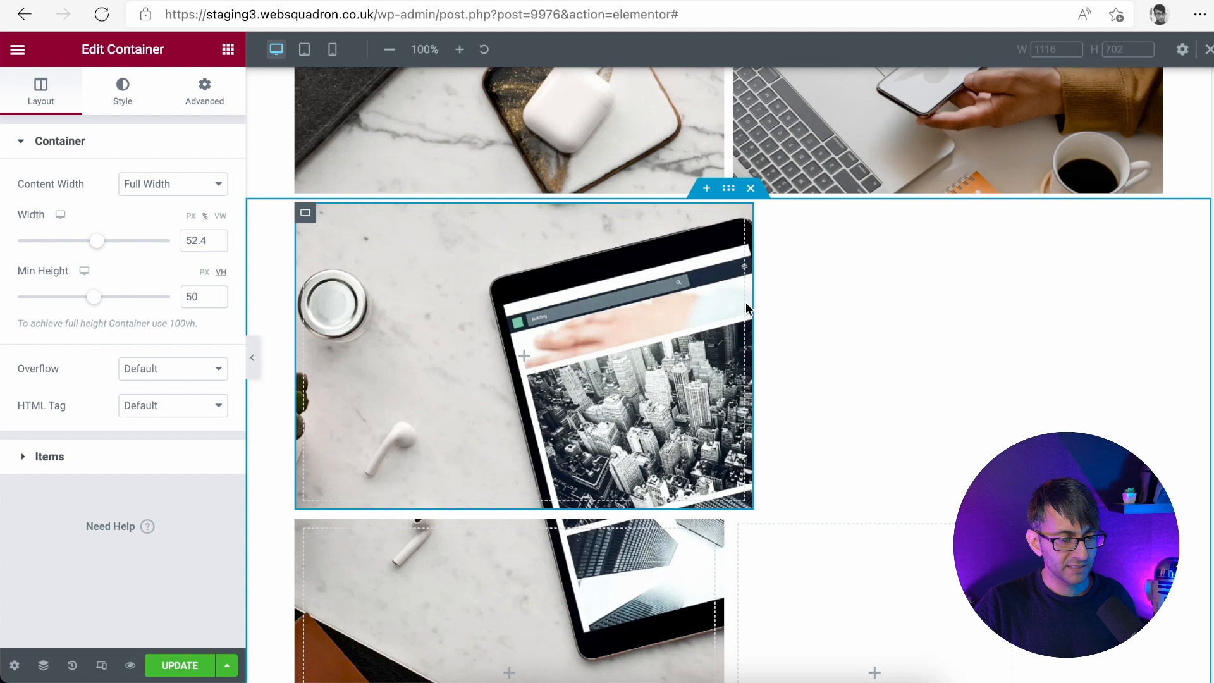
pyautogui.moveTo(183, 245); pyautogui.dragTo(221, 245)
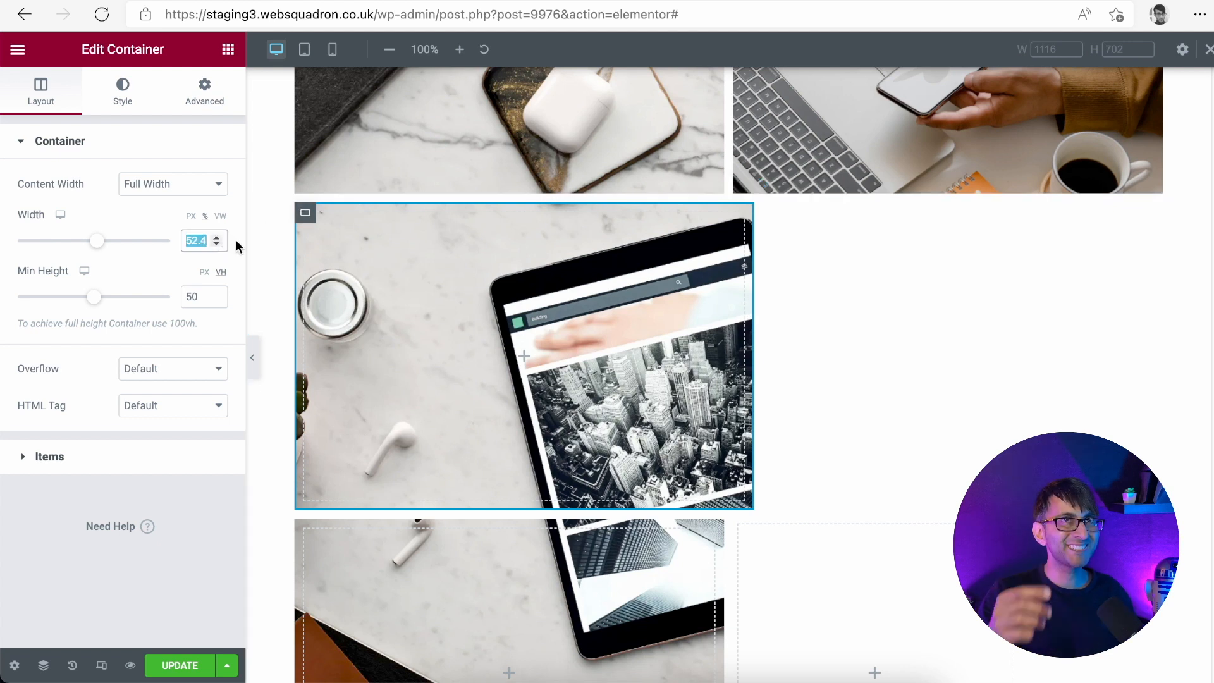
pyautogui.write('65.66')
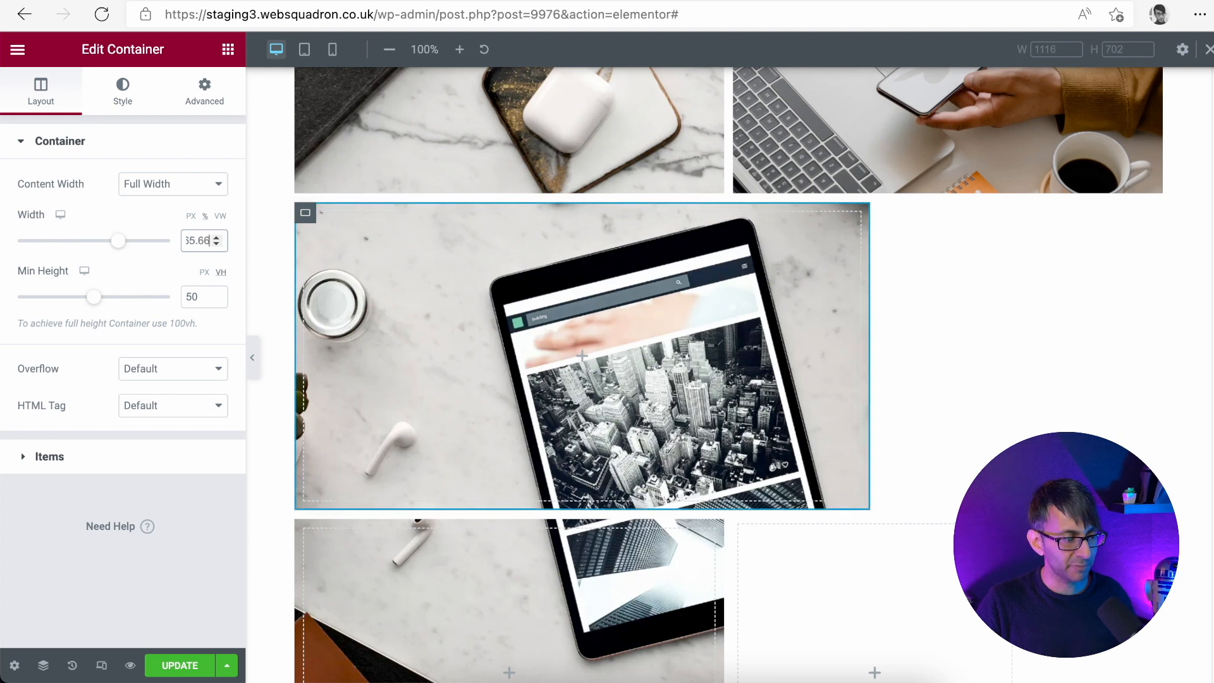
pyautogui.click(322, 534)
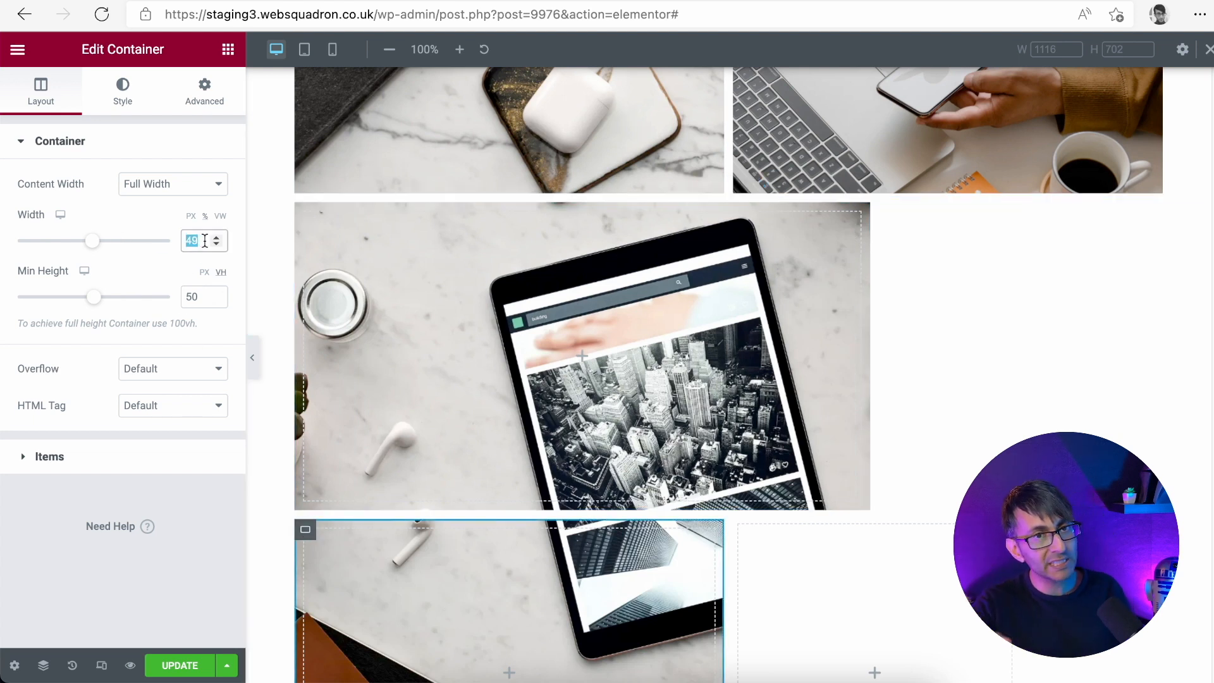
pyautogui.write('32.3')
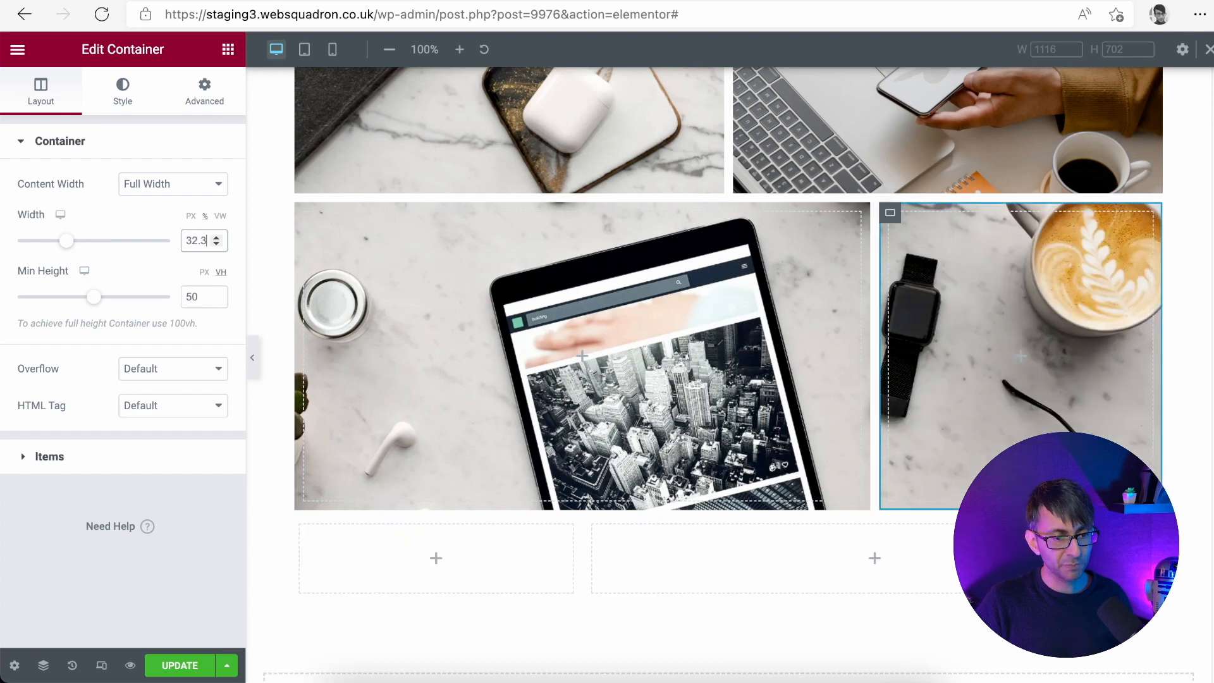
pyautogui.write('3')
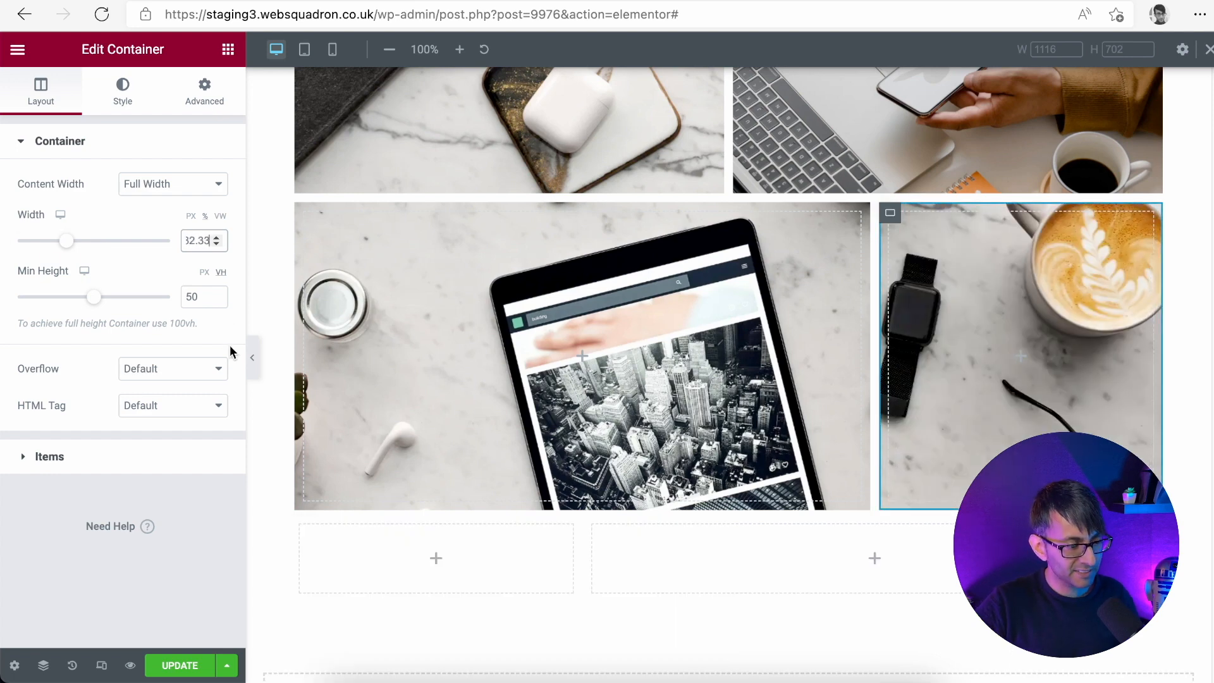
pyautogui.click(252, 358)
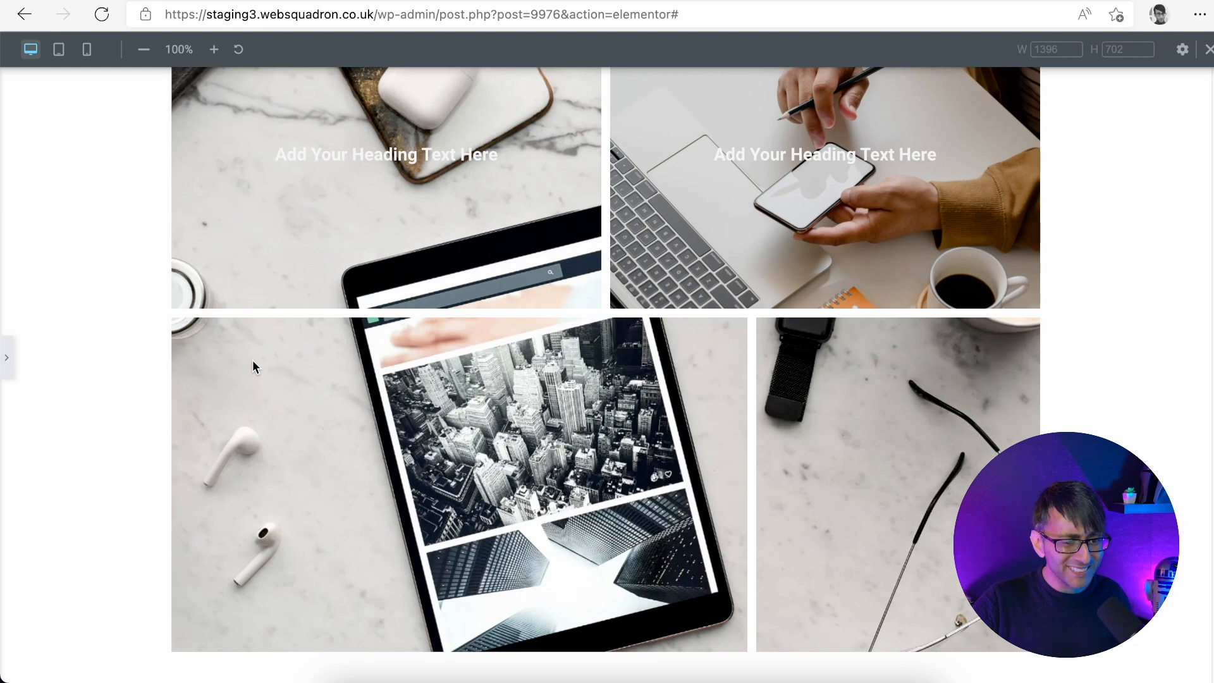
pyautogui.scroll(3, 513, 468)
pyautogui.scroll(-3, 513, 468)
pyautogui.scroll(2, 514, 468)
pyautogui.scroll(-2, 514, 468)
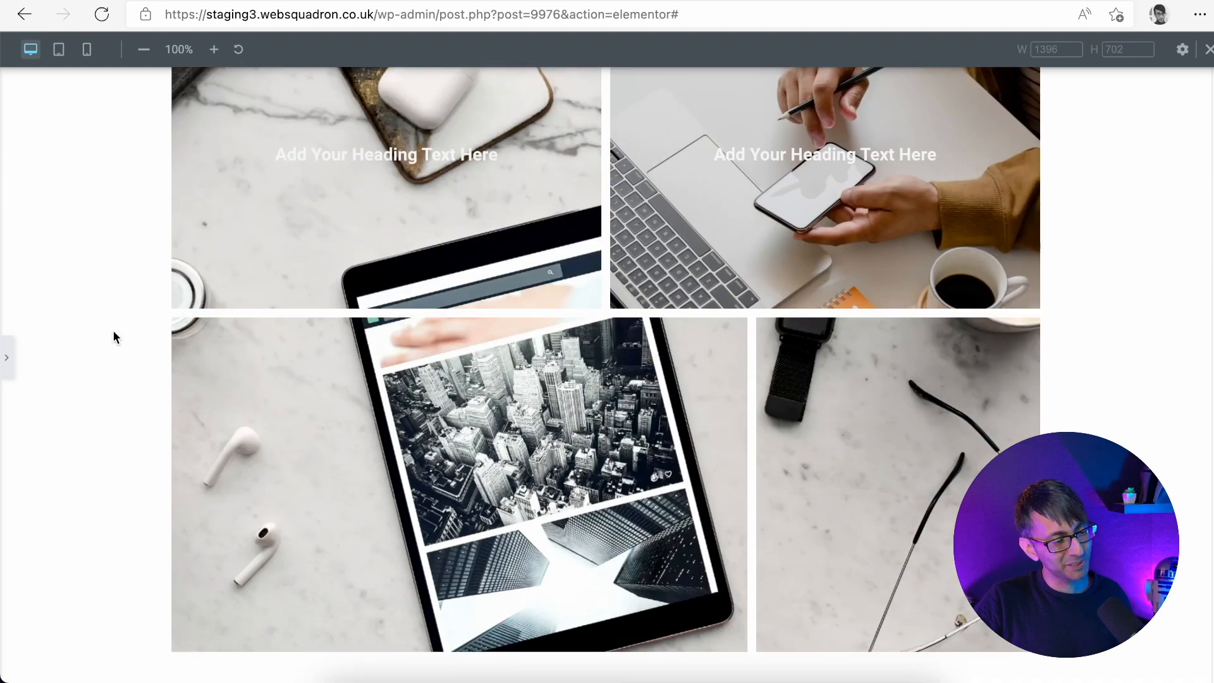
pyautogui.click(9, 370)
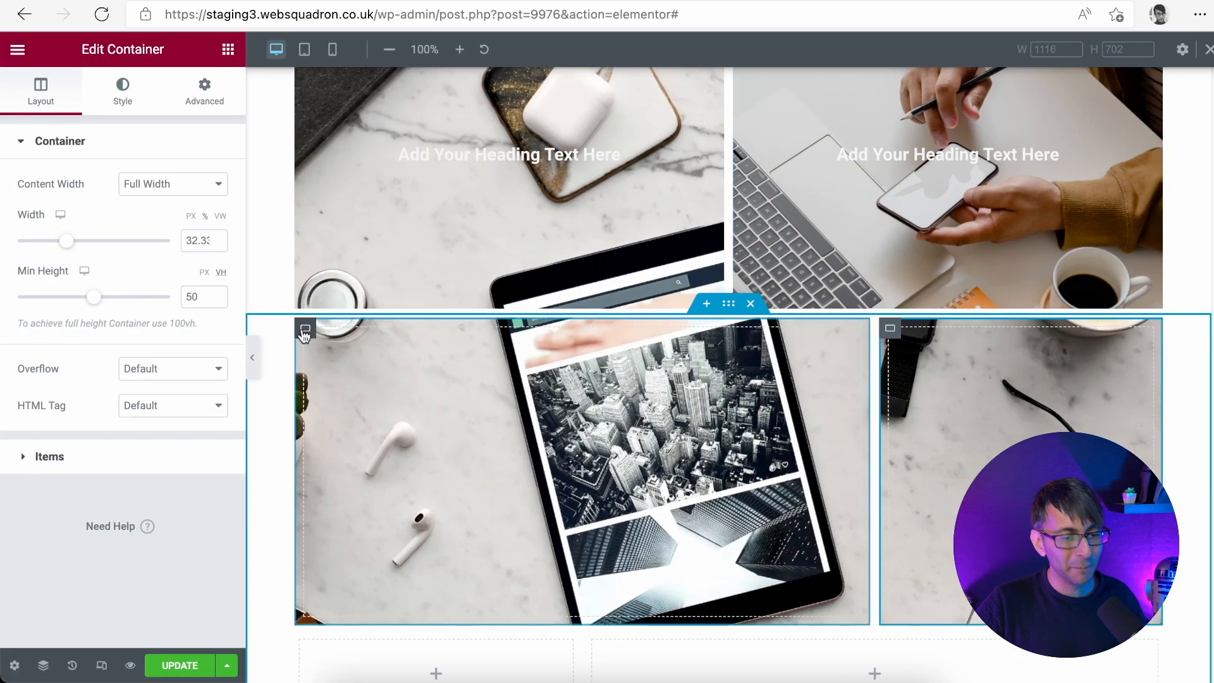
# Replace the upper two cells' background images, with Scroll attachment and Center Center position for the narrow cell
pyautogui.click(308, 336)
pyautogui.click(118, 93)
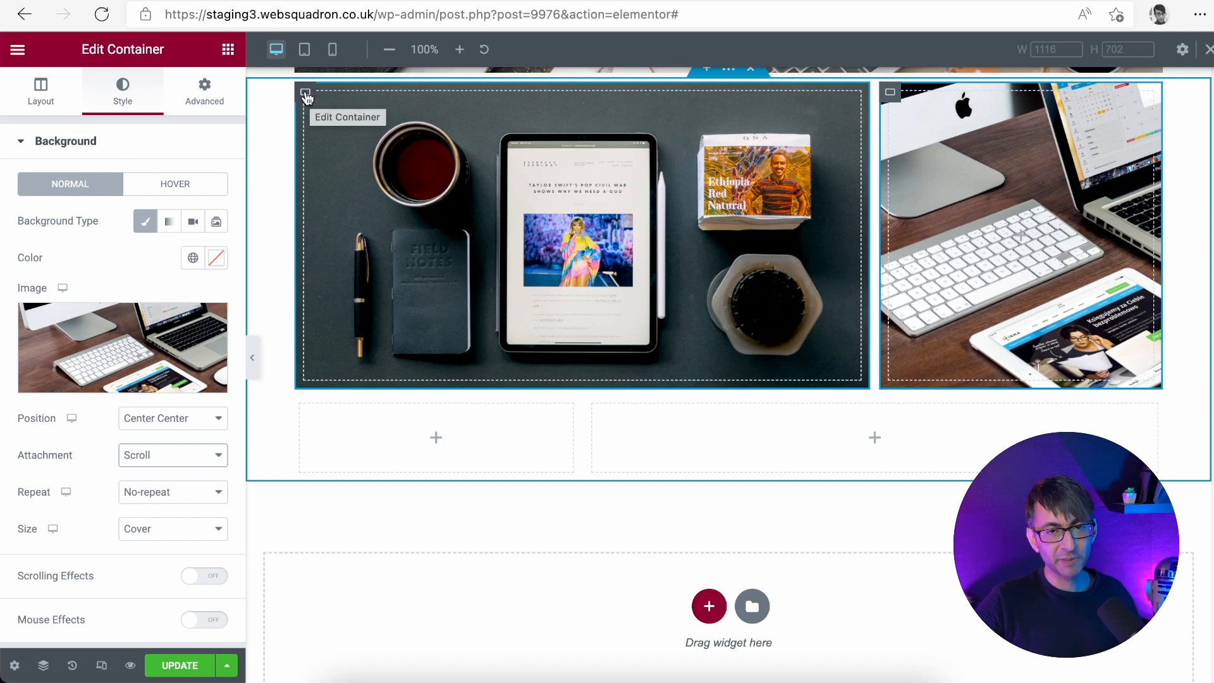
# Copy the upper wide cell's style onto the lower wide cell, and the upper narrow cell's style onto the lower narrow cell
pyautogui.rightClick(306, 96)
pyautogui.click(347, 167)
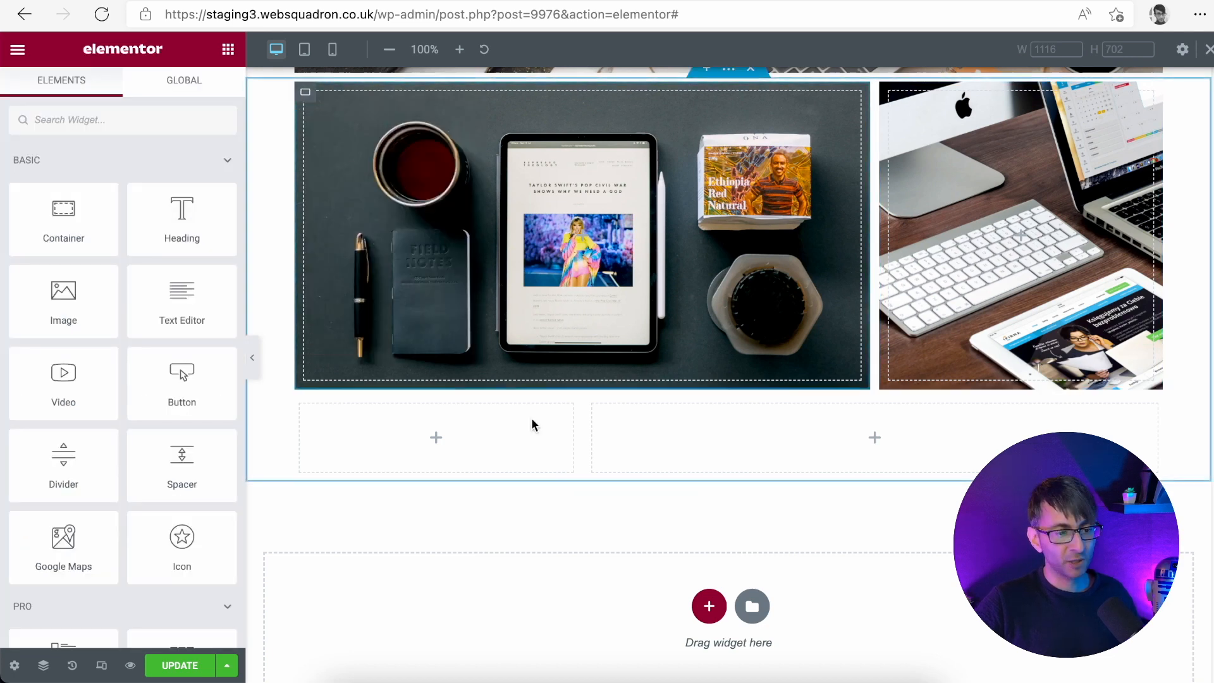
pyautogui.rightClick(593, 405)
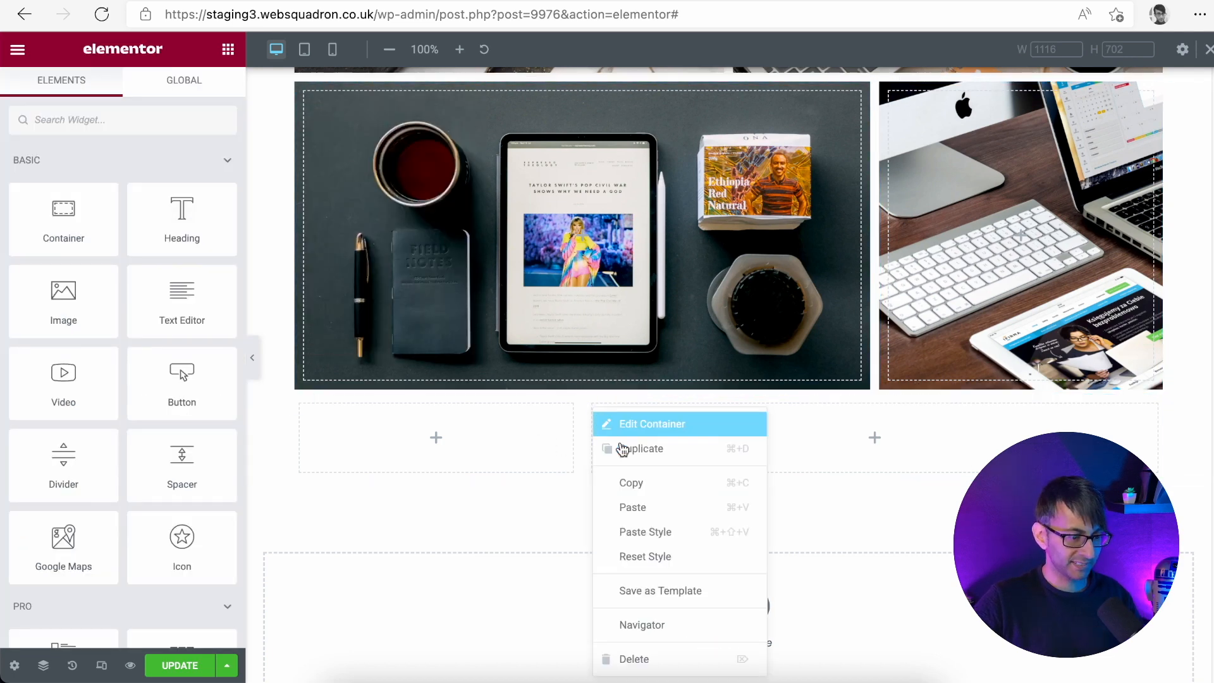
pyautogui.click(667, 534)
pyautogui.rightClick(890, 94)
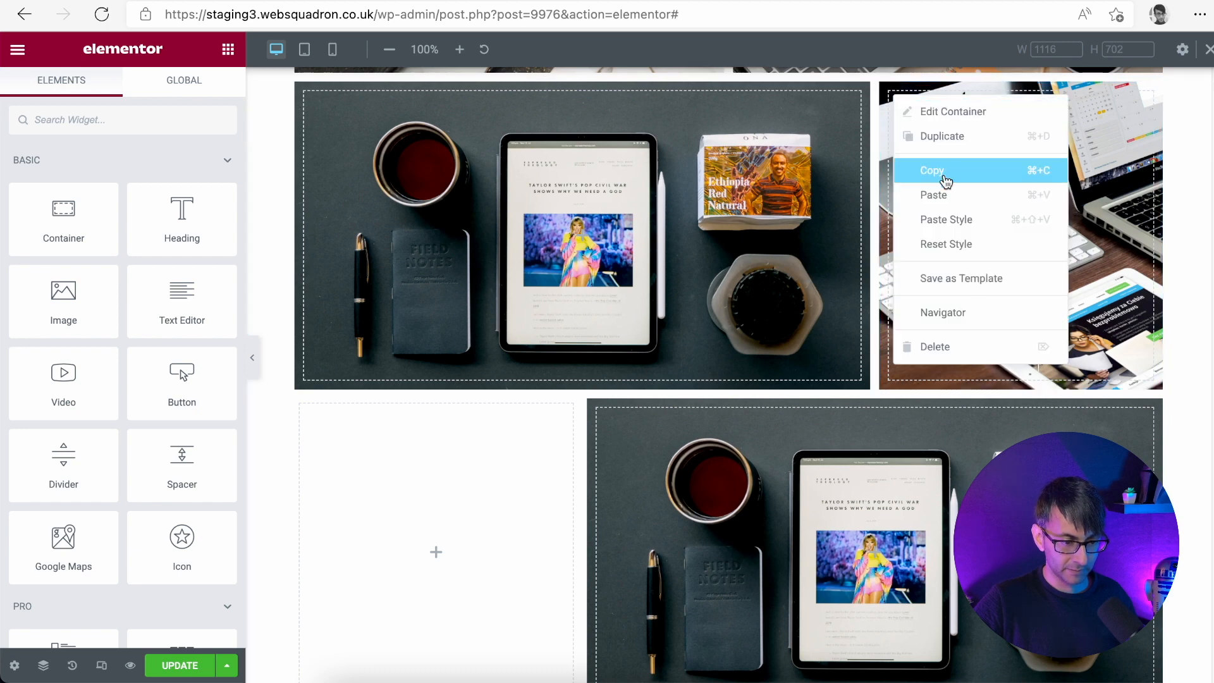
pyautogui.click(947, 176)
pyautogui.rightClick(305, 408)
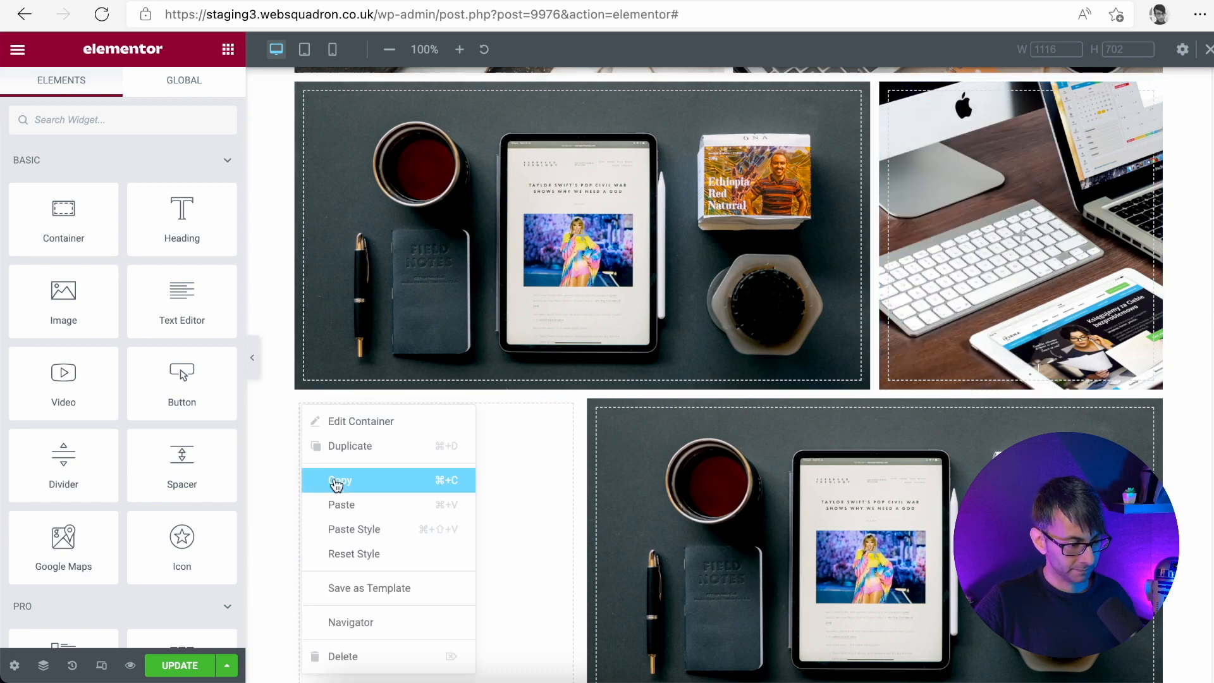
pyautogui.click(382, 537)
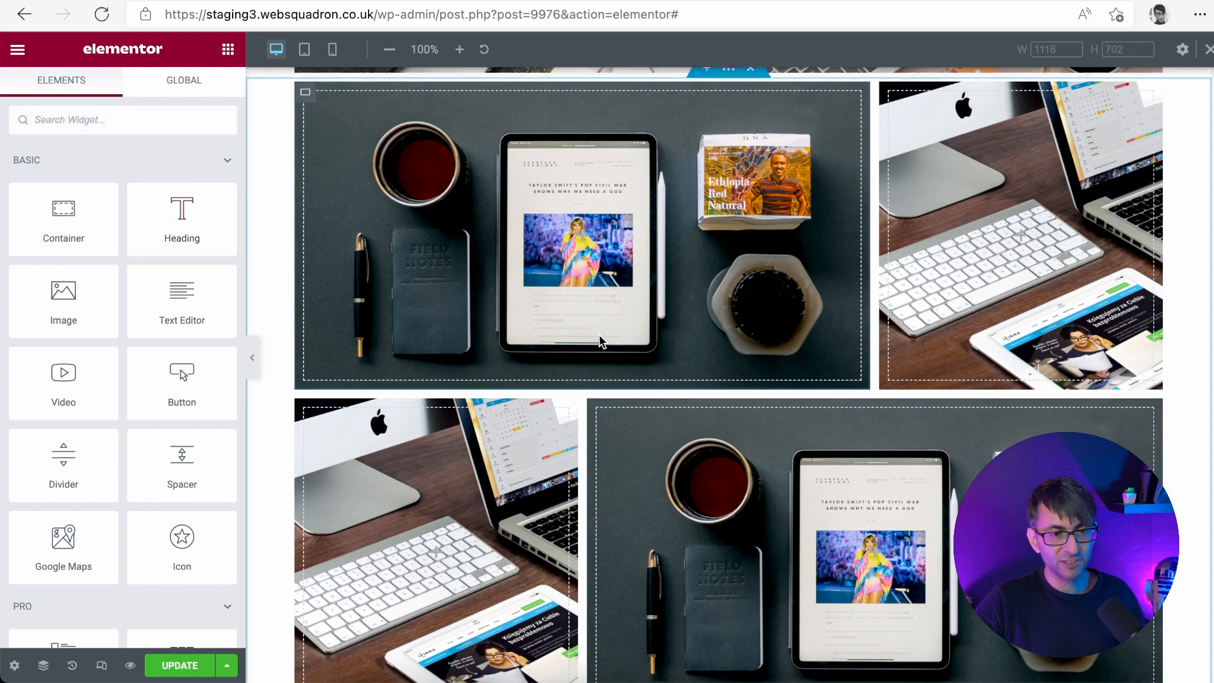
# Replace the lower two cells' background images, set the narrow cell's image position to Center Left, and check the grid
pyautogui.click(306, 409)
pyautogui.scroll(-7, 305, 420)
pyautogui.scroll(-2, 729, 374)
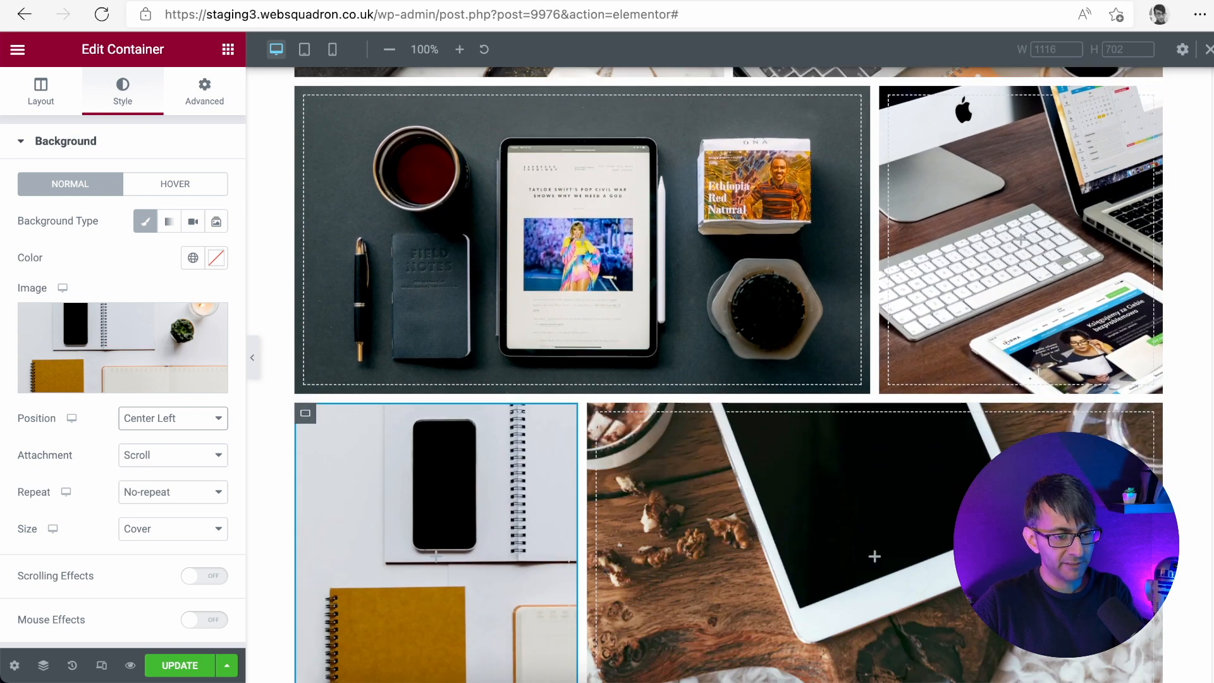
pyautogui.scroll(3, 729, 374)
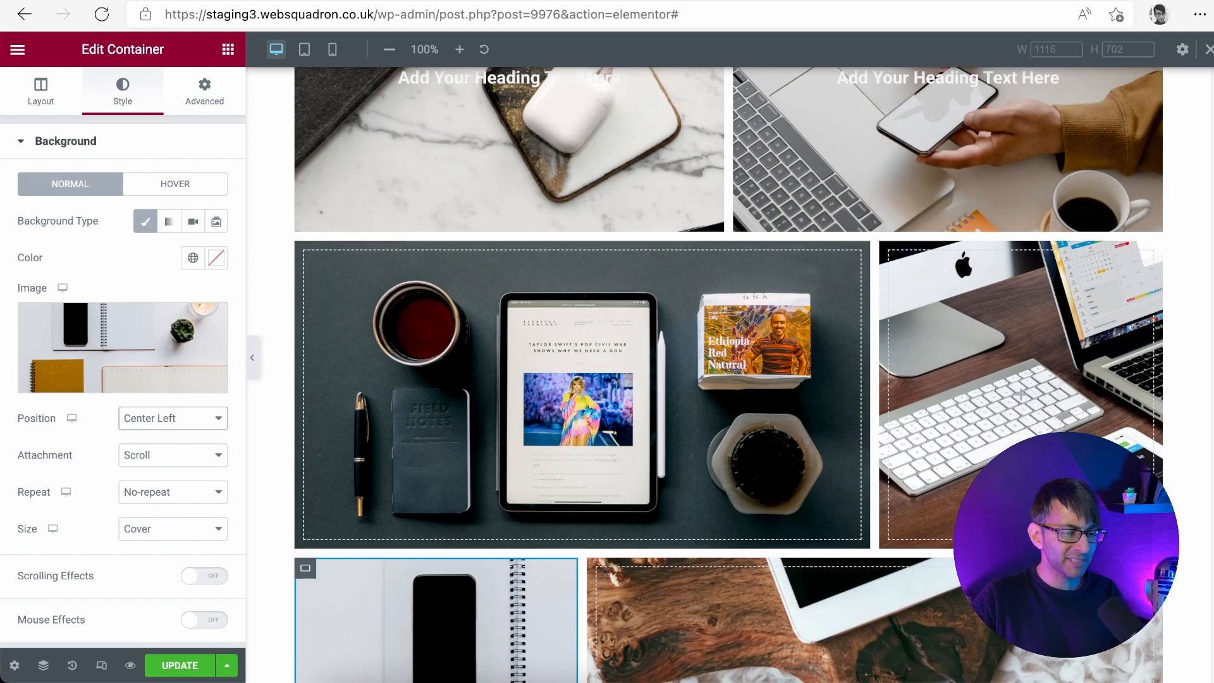
pyautogui.scroll(-4, 729, 375)
pyautogui.scroll(5, 728, 374)
pyautogui.scroll(-6, 728, 374)
pyautogui.scroll(7, 728, 374)
pyautogui.scroll(-8, 729, 374)
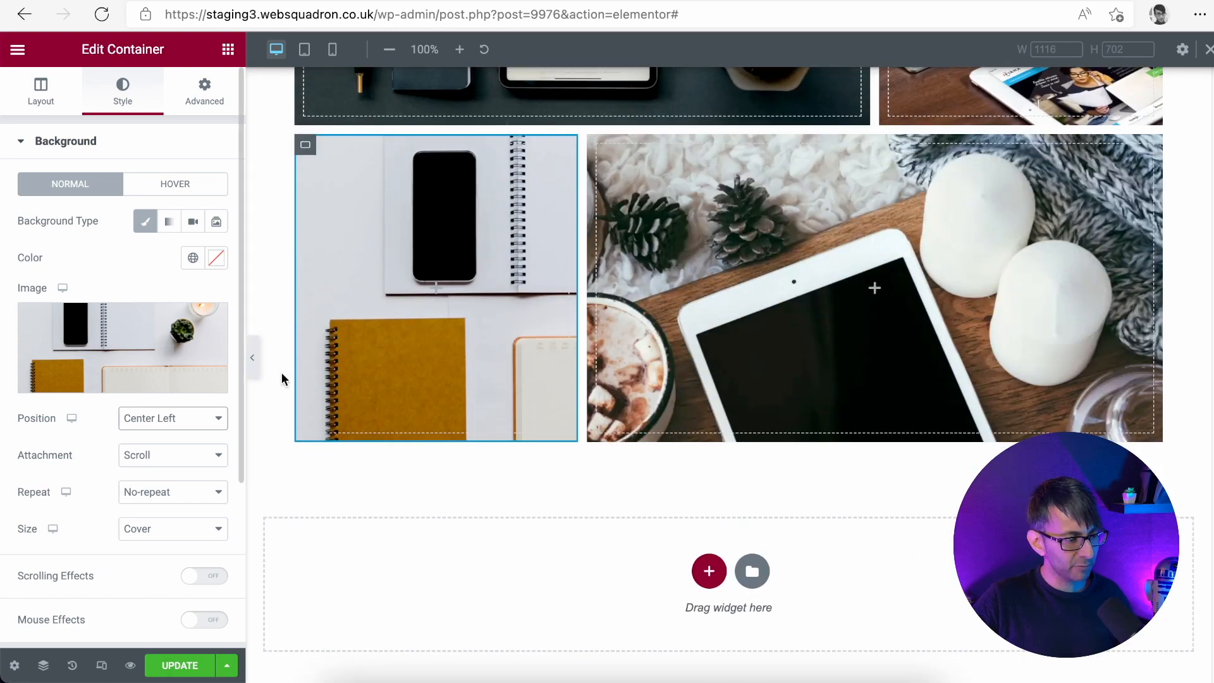
# Review the whole page in the mobile layout, including the stacked image cells, the FINGERTIP MAGIC section and the header
pyautogui.click(332, 49)
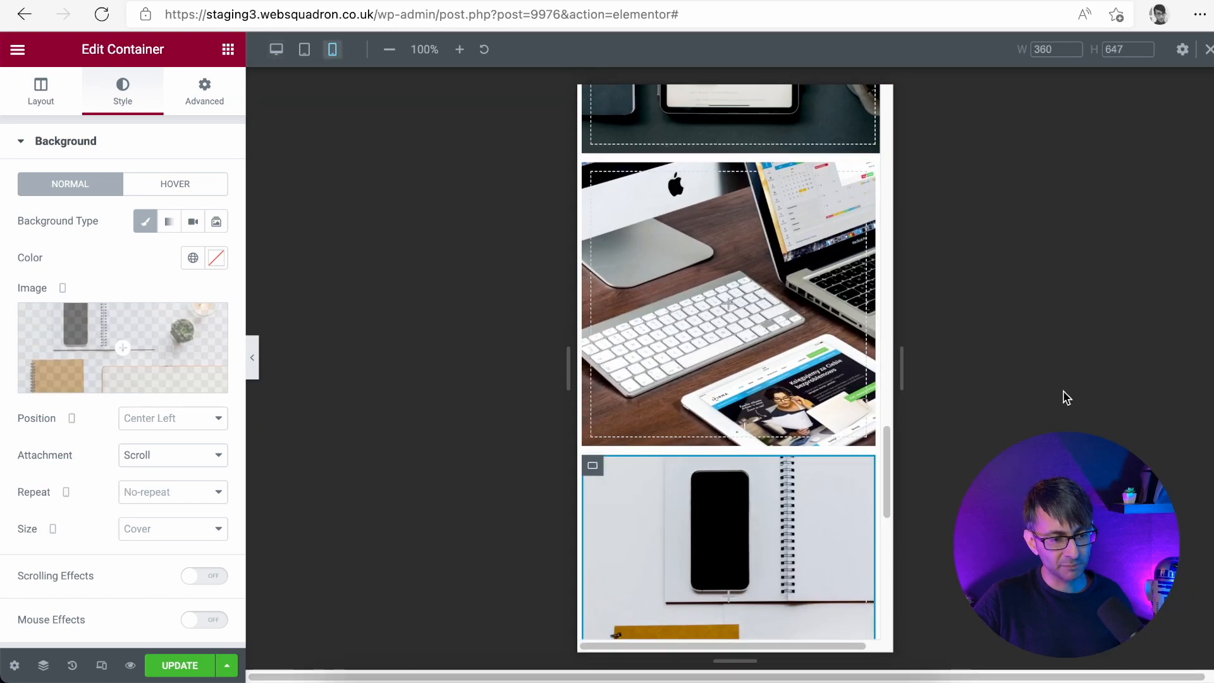
pyautogui.scroll(10, 885, 430)
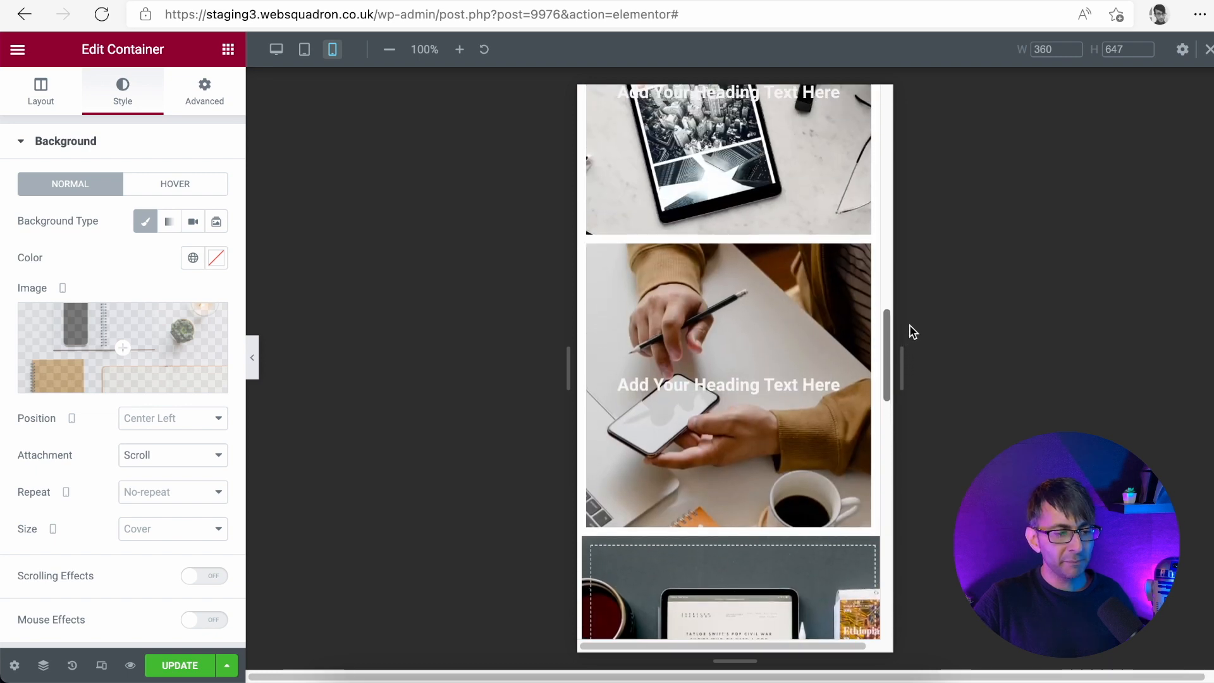
pyautogui.moveTo(922, 283); pyautogui.dragTo(935, 108)
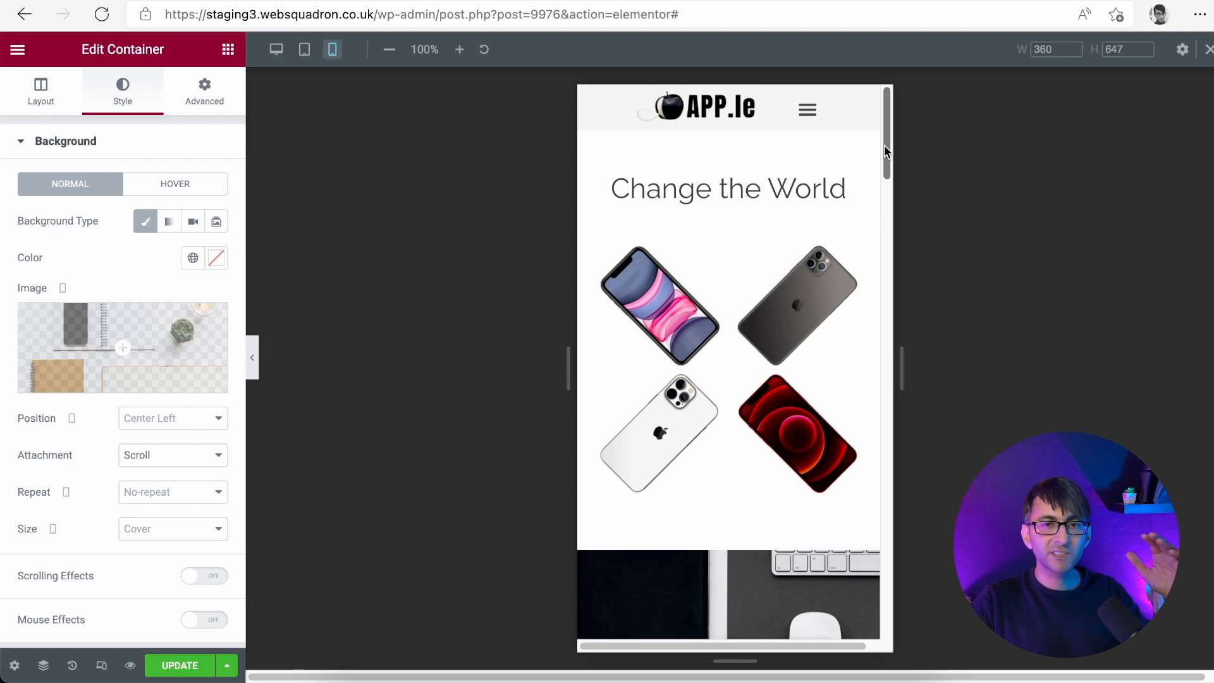
pyautogui.moveTo(886, 151); pyautogui.dragTo(935, 439)
pyautogui.hotkey('ctrl', 'p')
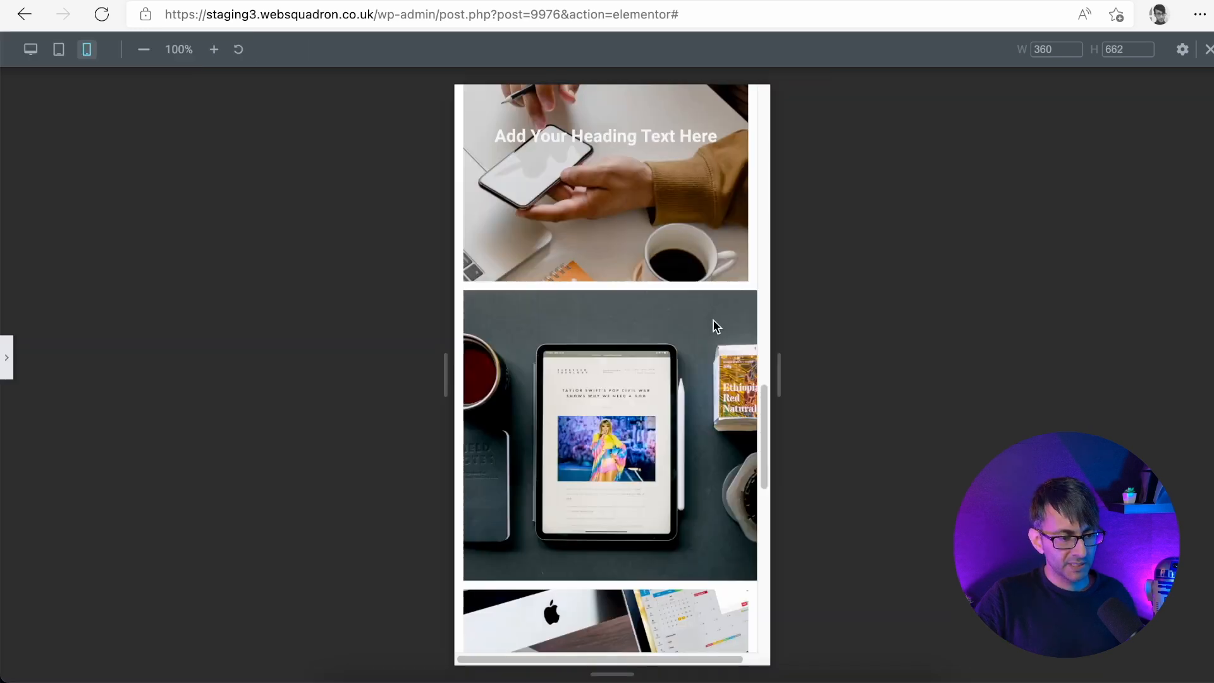
pyautogui.moveTo(767, 411); pyautogui.dragTo(767, 585)
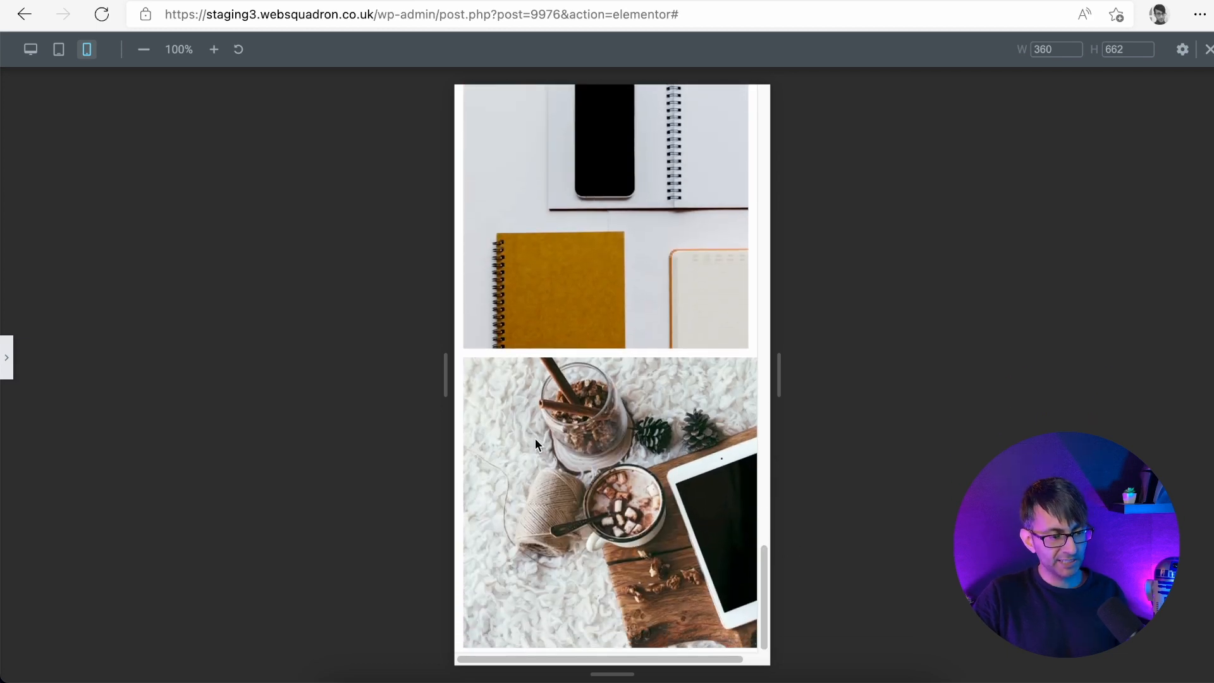
pyautogui.moveTo(768, 568); pyautogui.dragTo(798, 194)
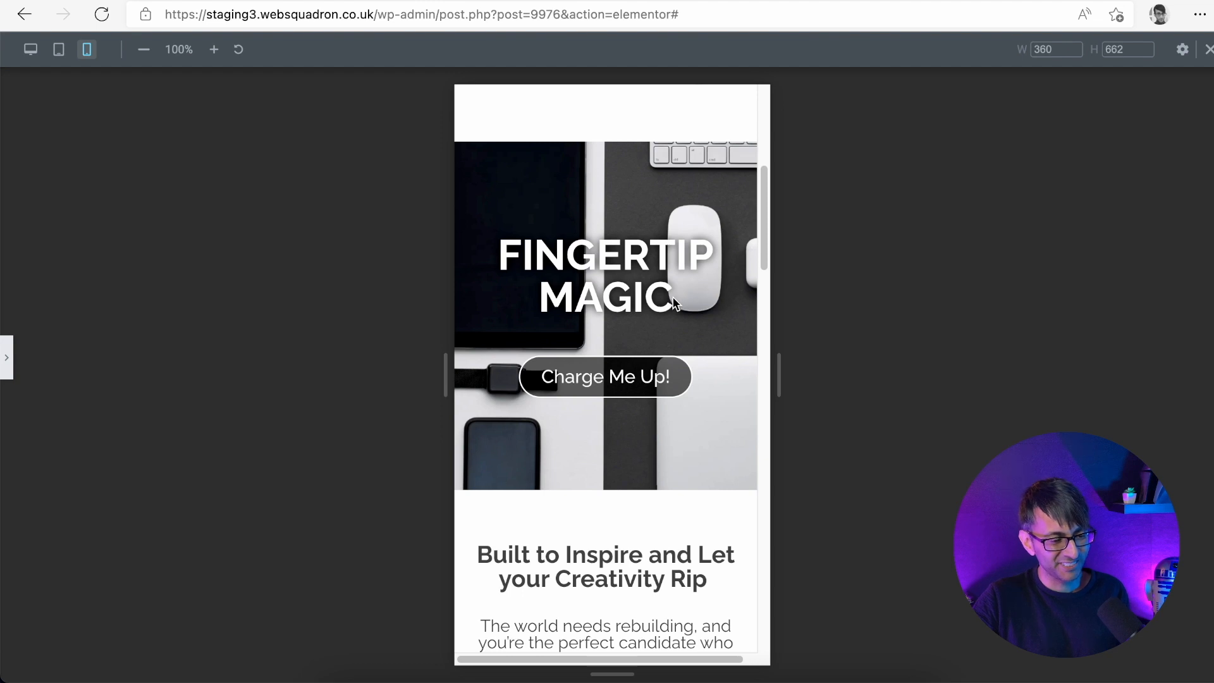
pyautogui.moveTo(760, 256); pyautogui.dragTo(769, 164)
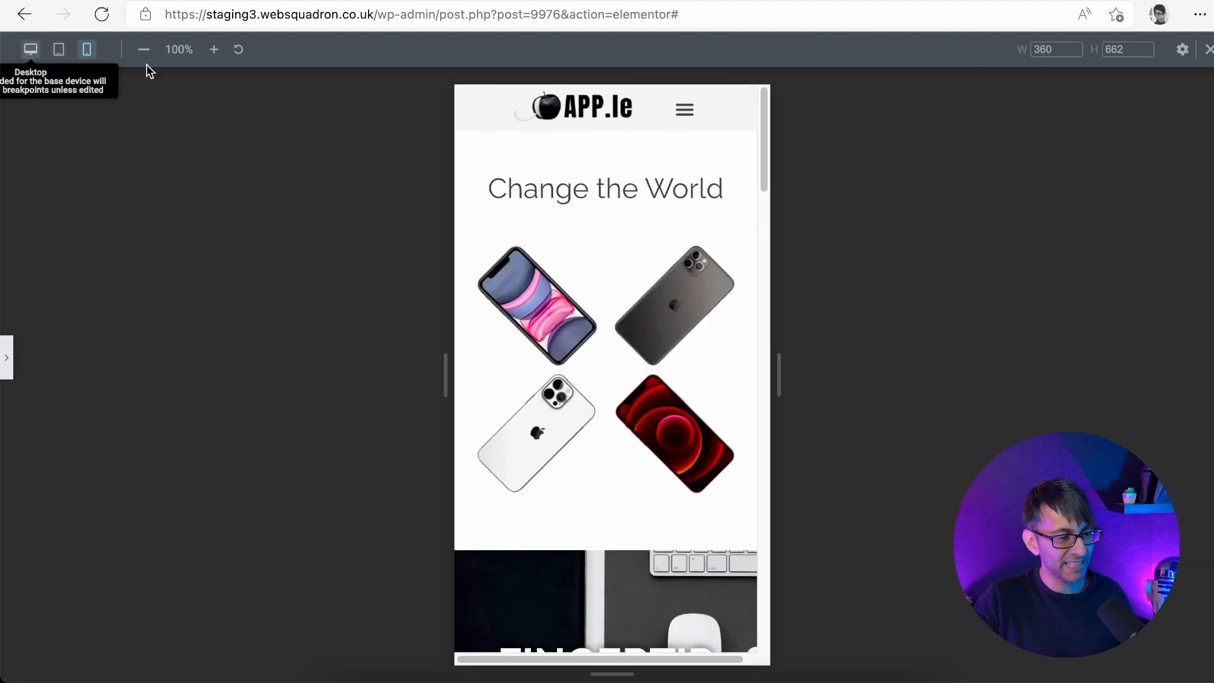
# Review the whole page in the desktop layout, examining the header, parallax section, centred text and image grid
pyautogui.click(30, 49)
pyautogui.scroll(-10, 1135, 193)
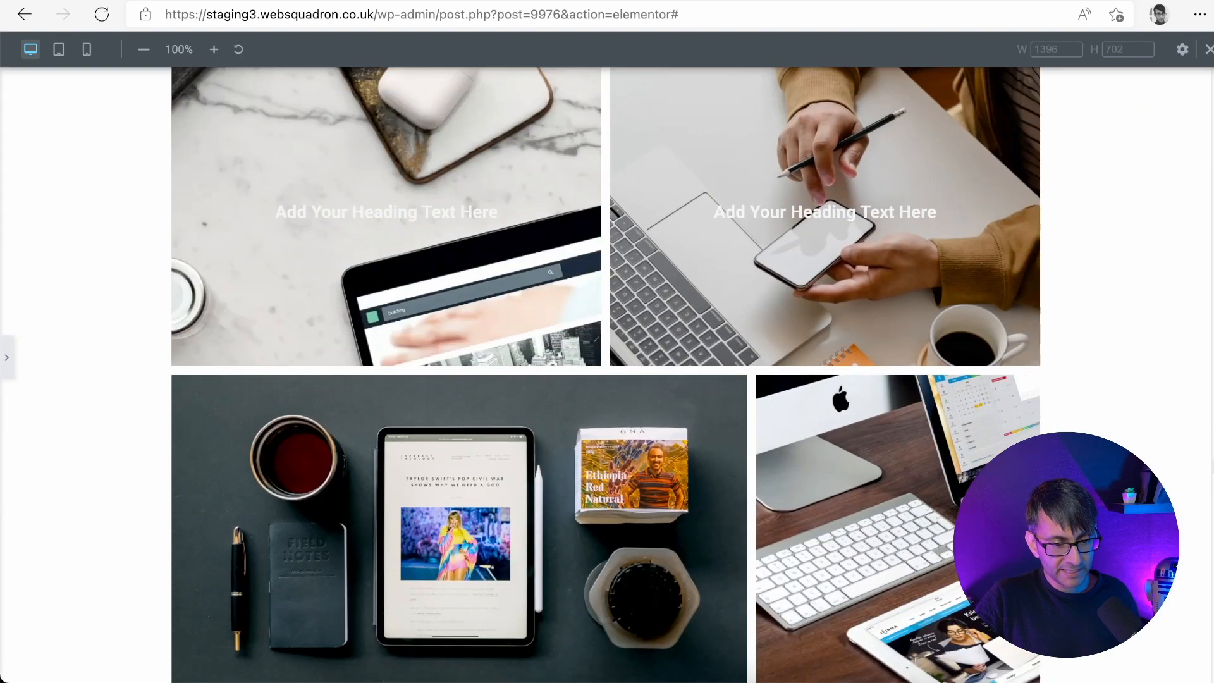
pyautogui.scroll(15, 606, 374)
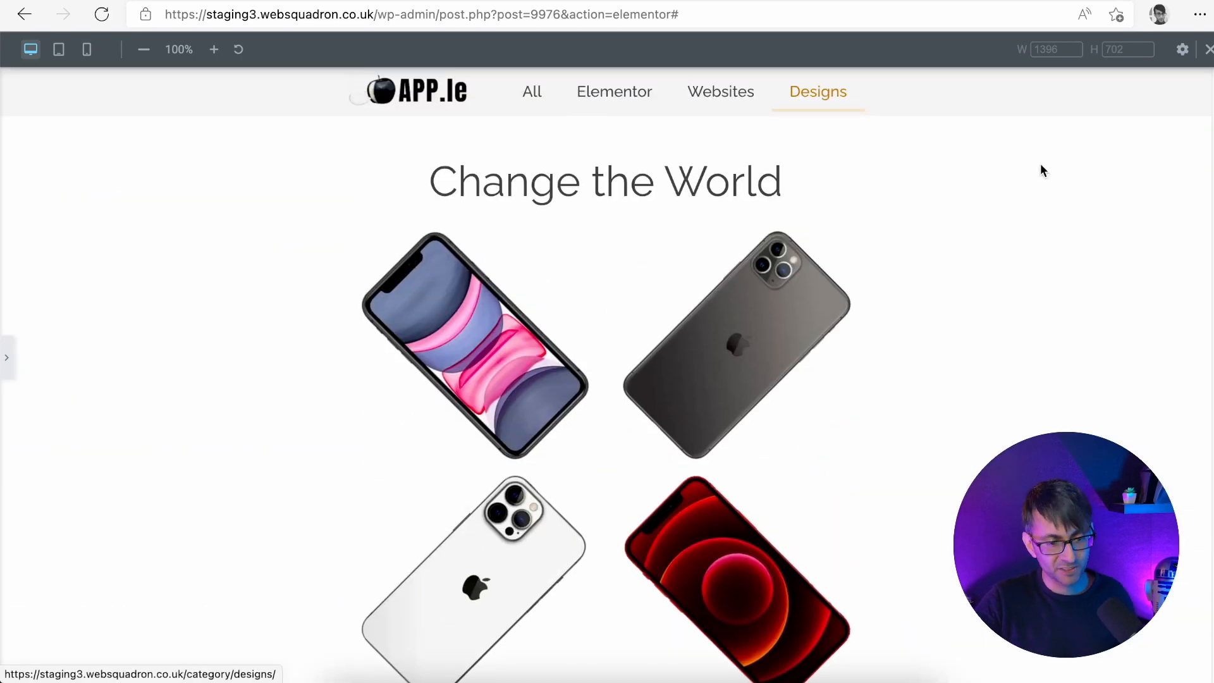
pyautogui.scroll(-12, 1190, 409)
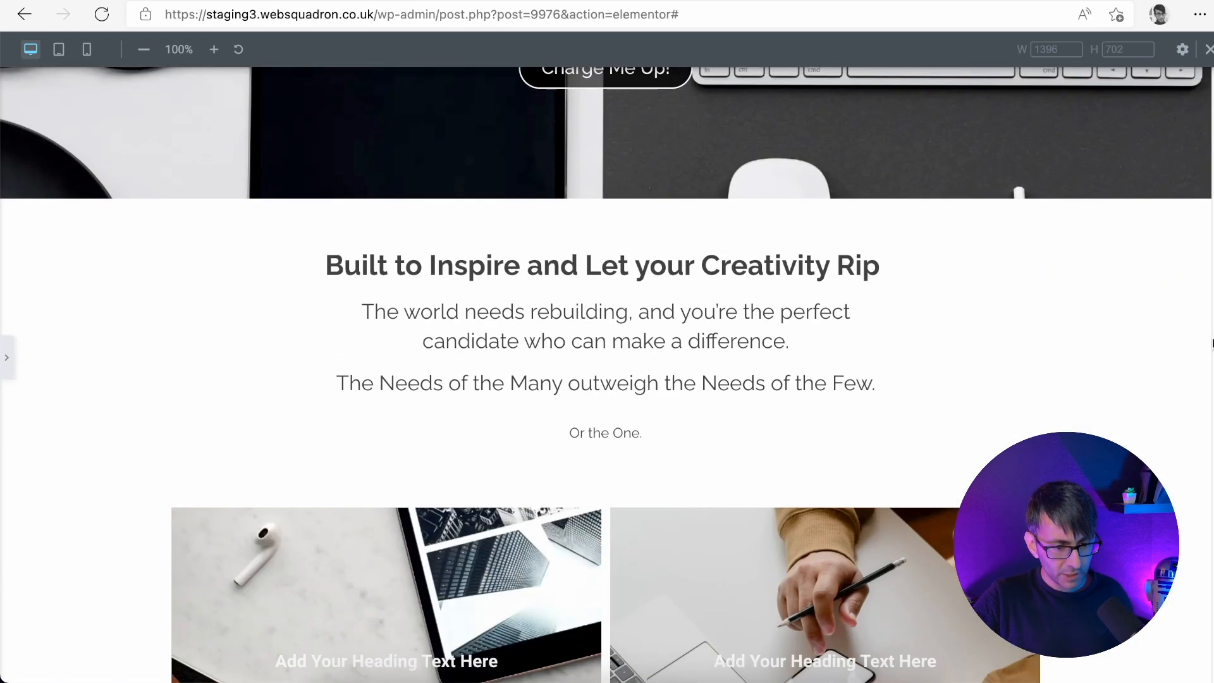
pyautogui.scroll(-4, 606, 374)
pyautogui.scroll(8, 606, 375)
pyautogui.scroll(-4, 605, 375)
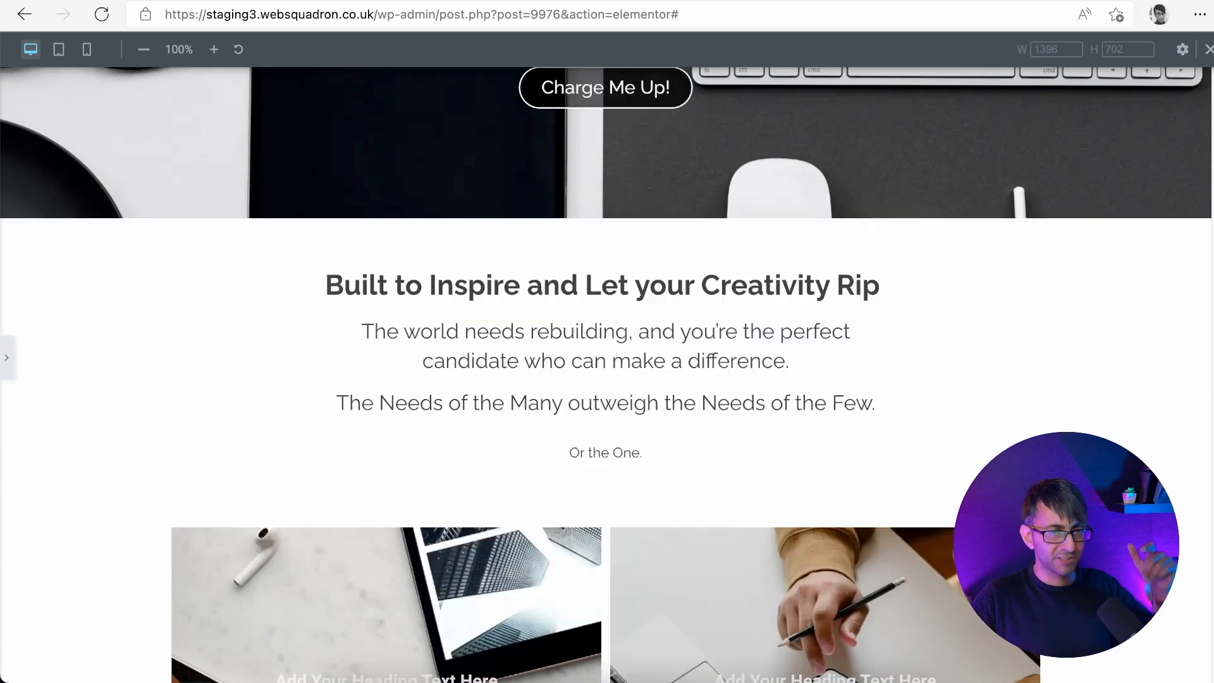
pyautogui.scroll(-10, 1200, 645)
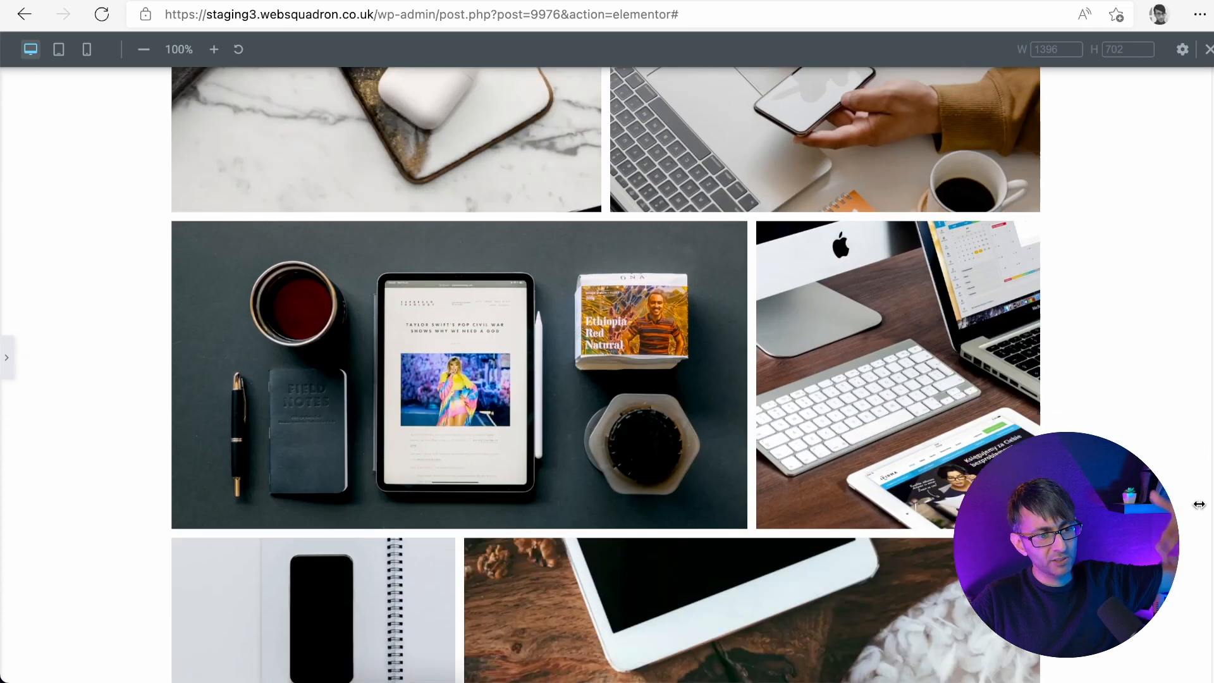
pyautogui.scroll(1, 1200, 644)
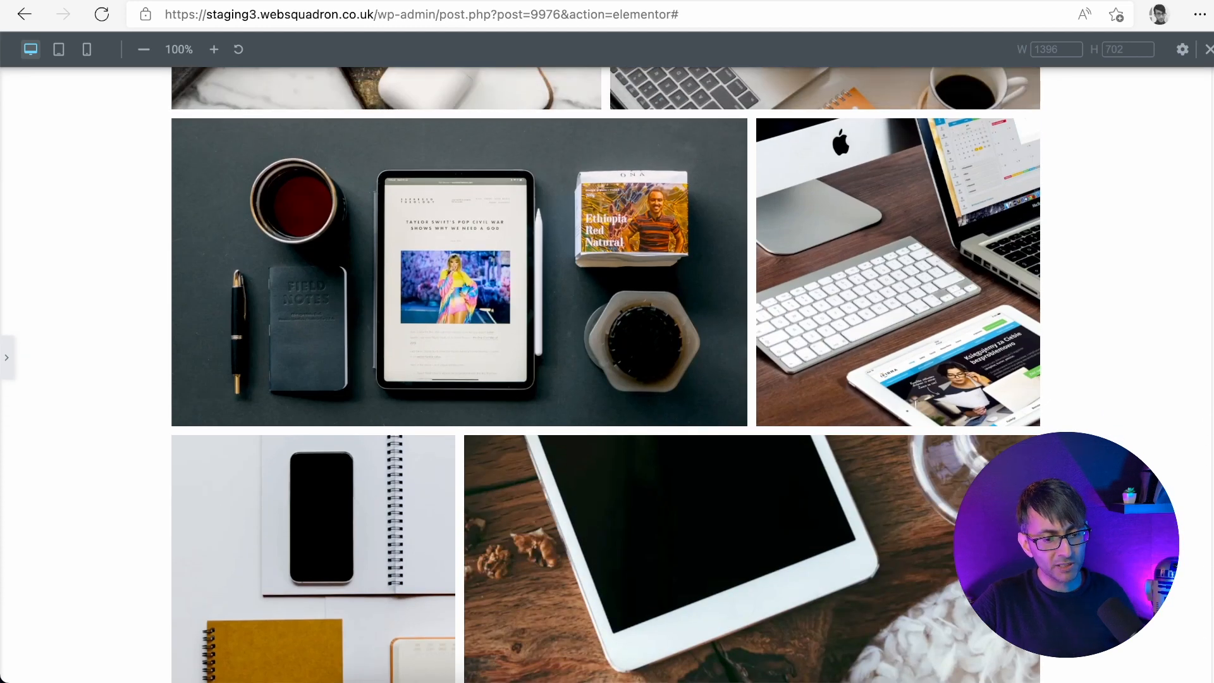
# Add a new three-column container below the staggered image grid
pyautogui.scroll(-1, 606, 374)
pyautogui.scroll(15, 1201, 442)
pyautogui.scroll(-8, 1200, 443)
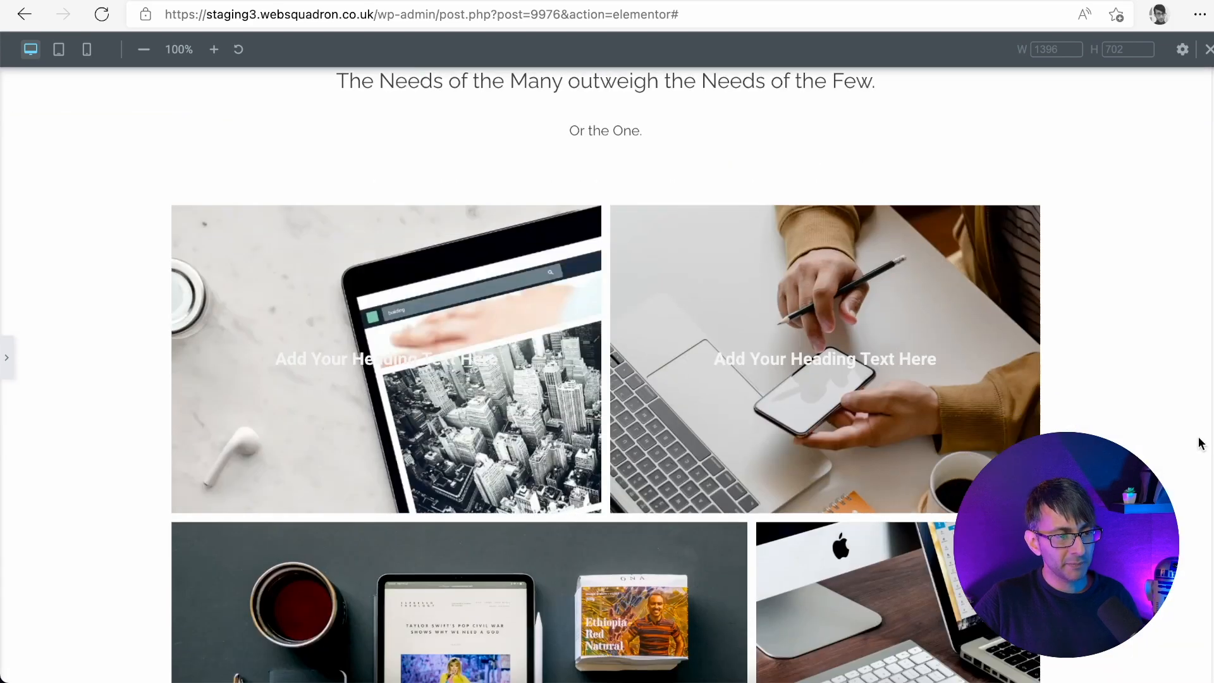
pyautogui.click(5, 355)
pyautogui.scroll(-7, 875, 485)
pyautogui.scroll(-4, 727, 355)
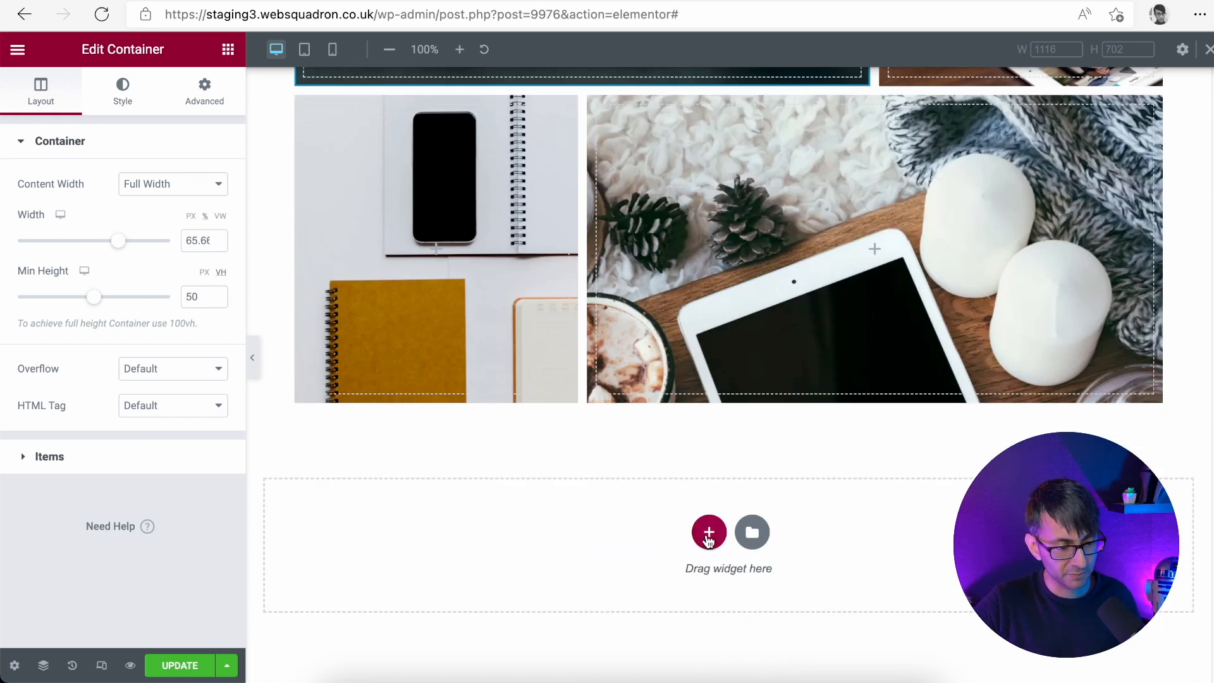
pyautogui.click(709, 531)
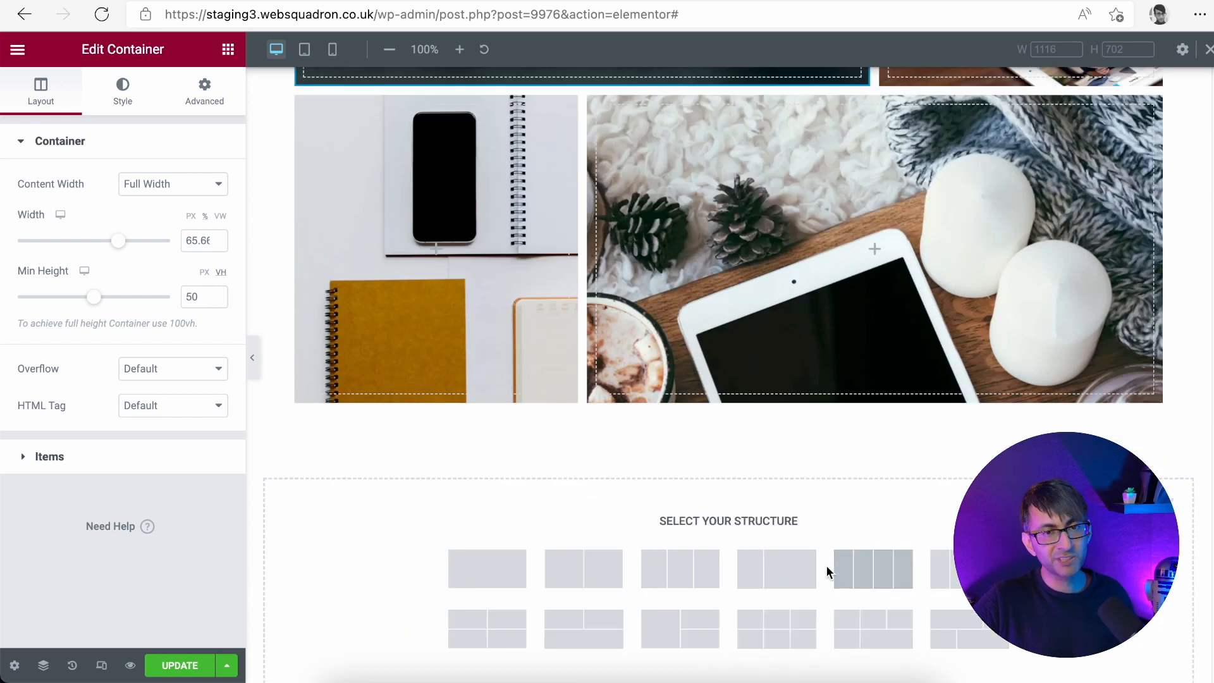
pyautogui.click(695, 579)
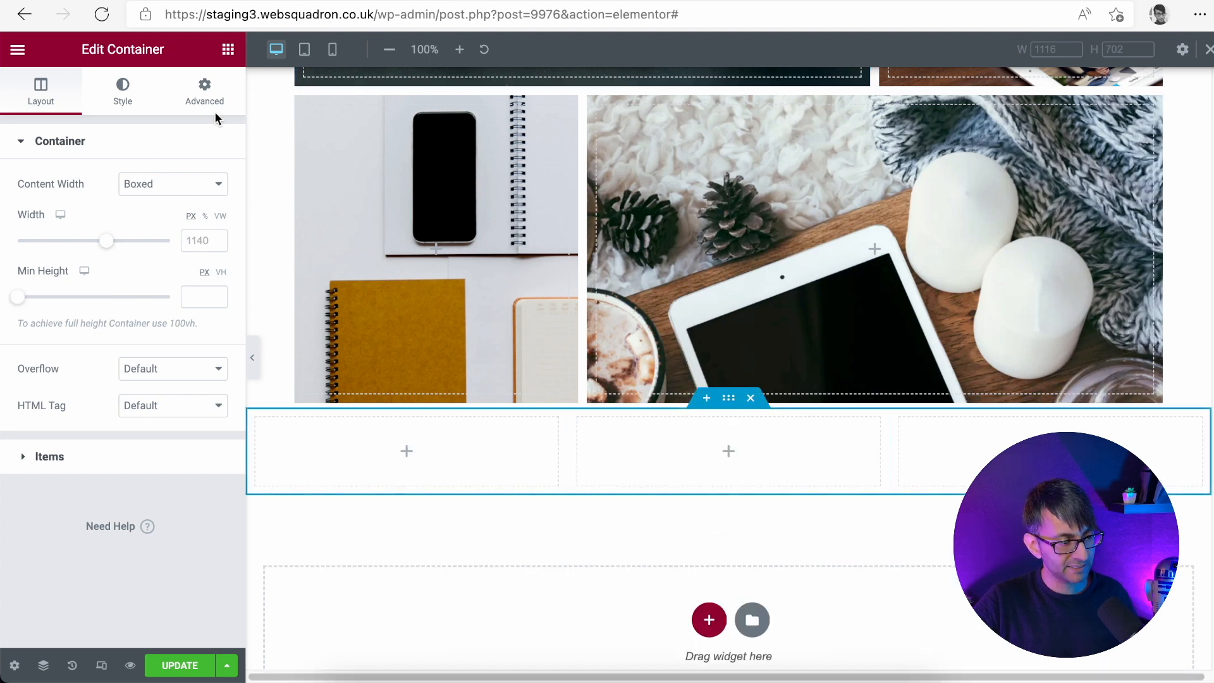
# Set the three-column container's top margin to 60 px and its top and bottom padding to 60 px
pyautogui.click(205, 96)
pyautogui.click(207, 204)
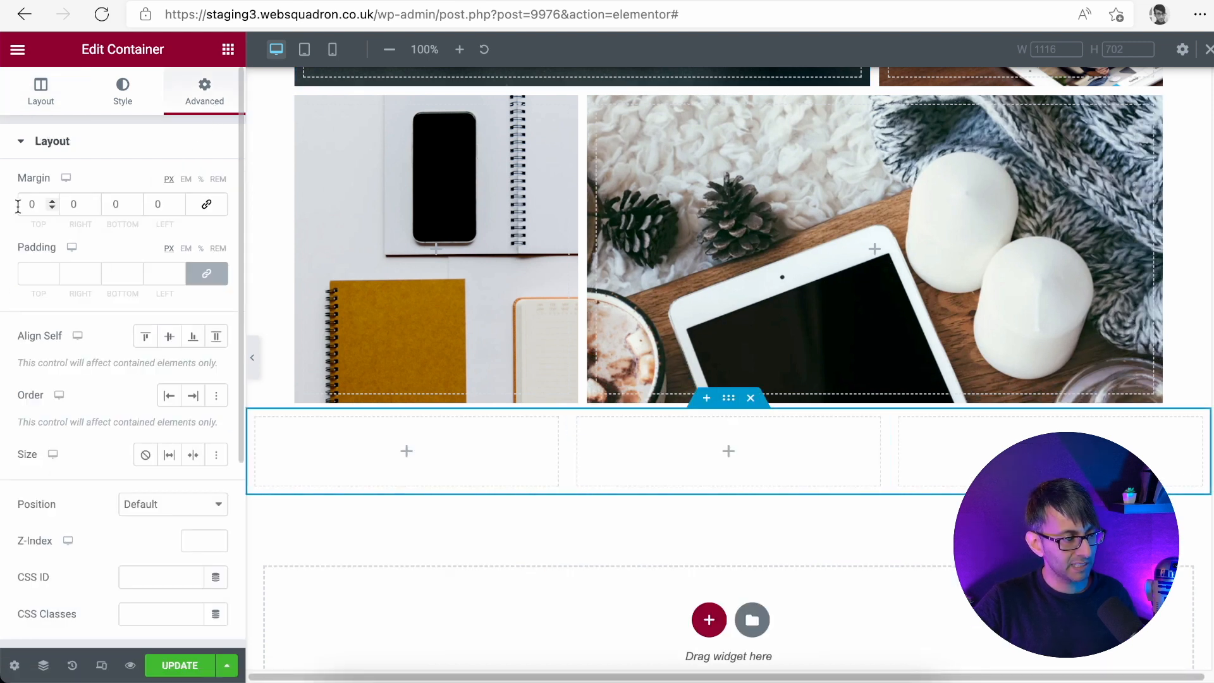
pyautogui.write('60')
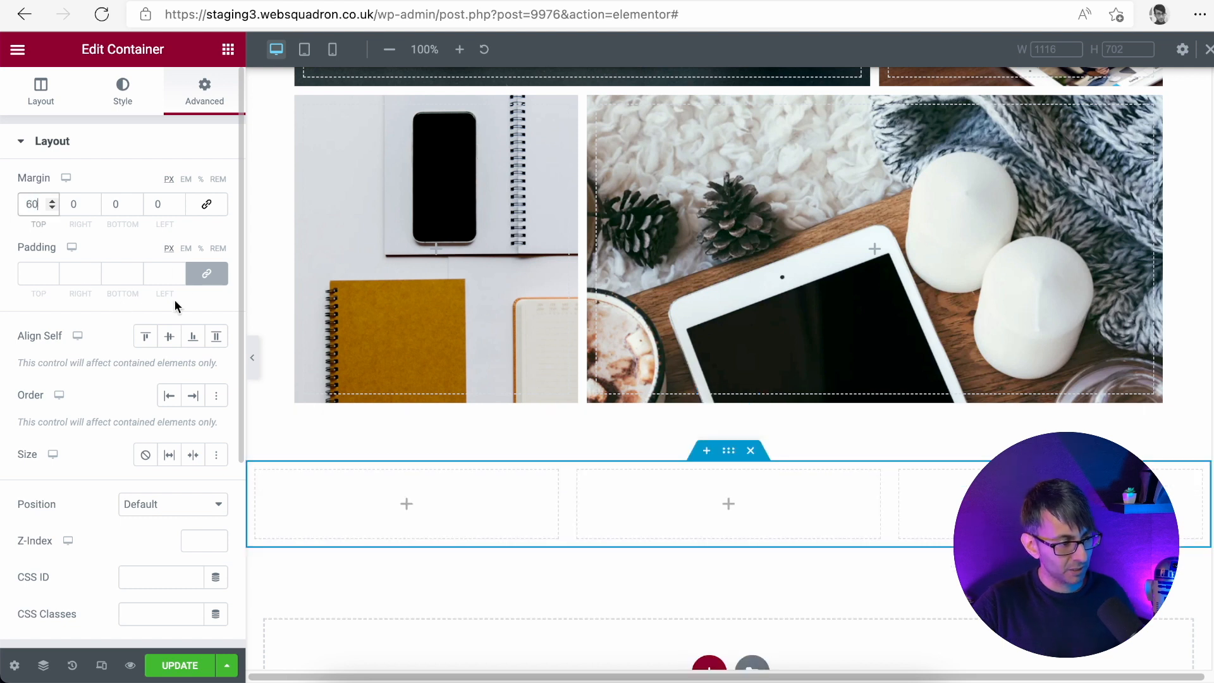
pyautogui.click(207, 273)
pyautogui.write('60')
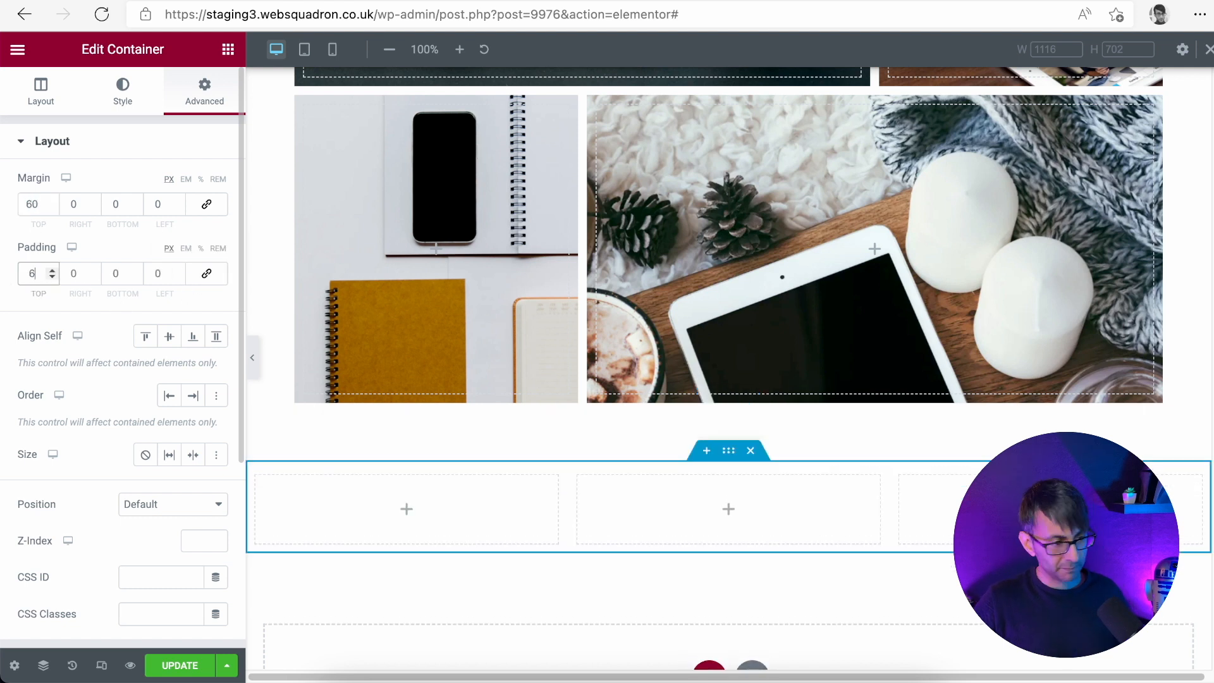
pyautogui.press('Tab')
pyautogui.press('Tab')
pyautogui.write('60')
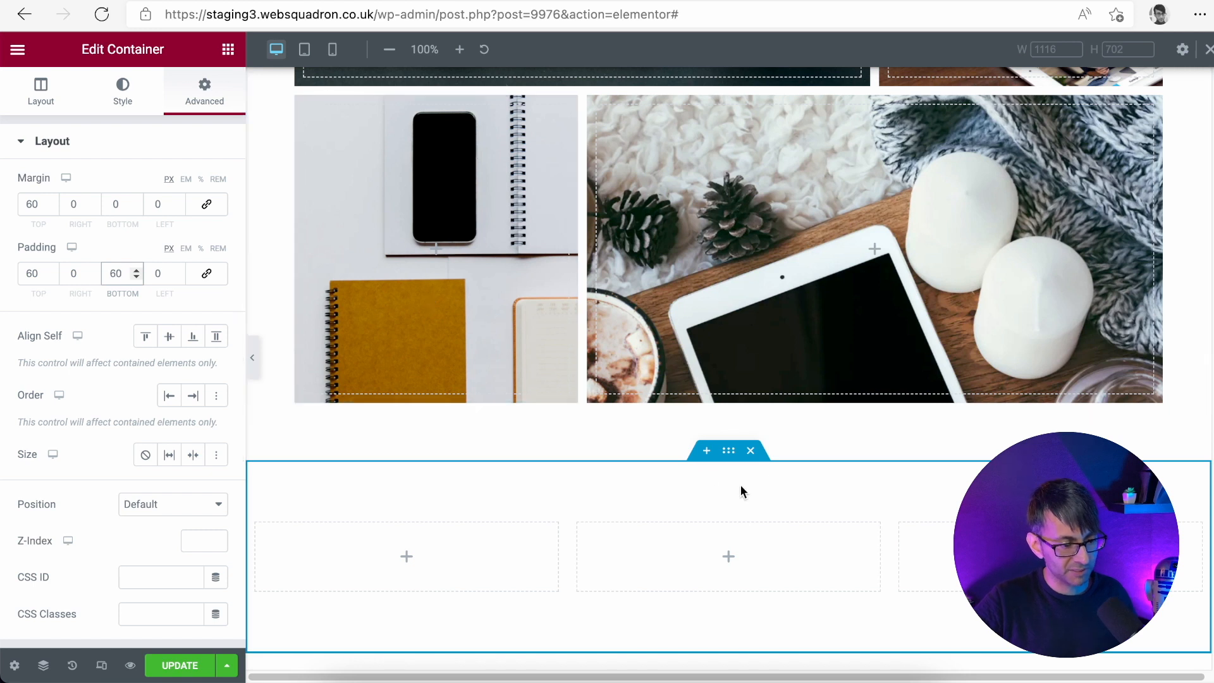
# Give the three-column container a solid background in the global Primary colour, #F6F6F6
pyautogui.click(125, 99)
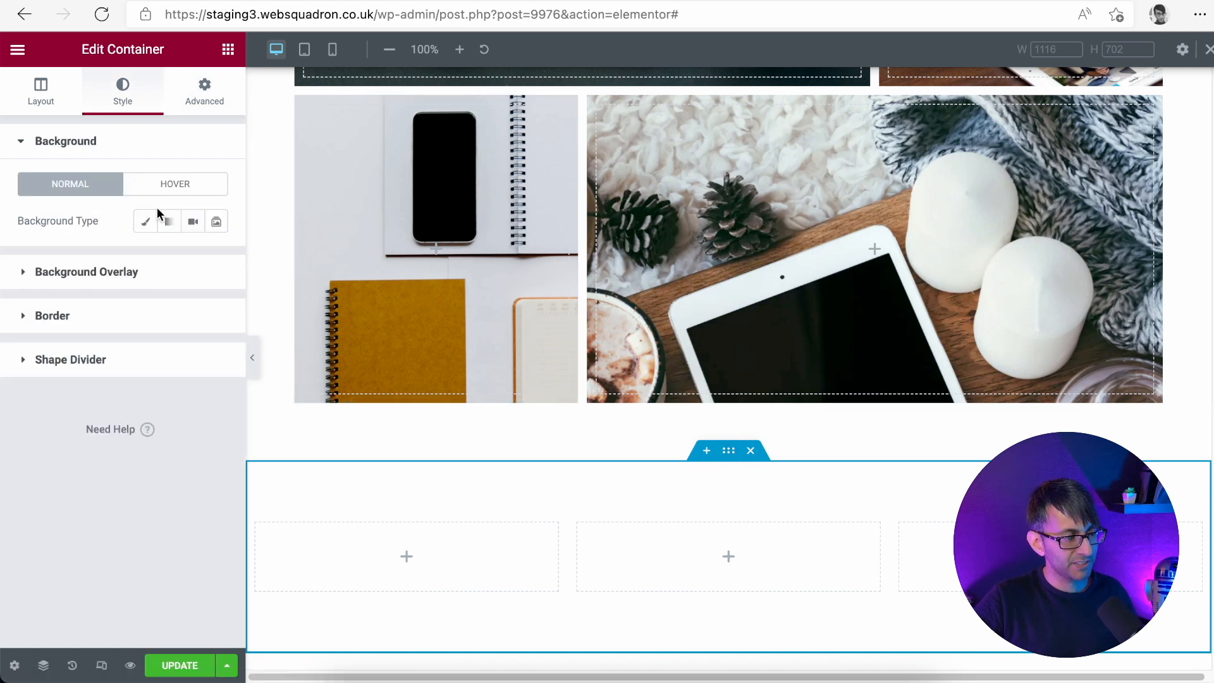
pyautogui.click(192, 259)
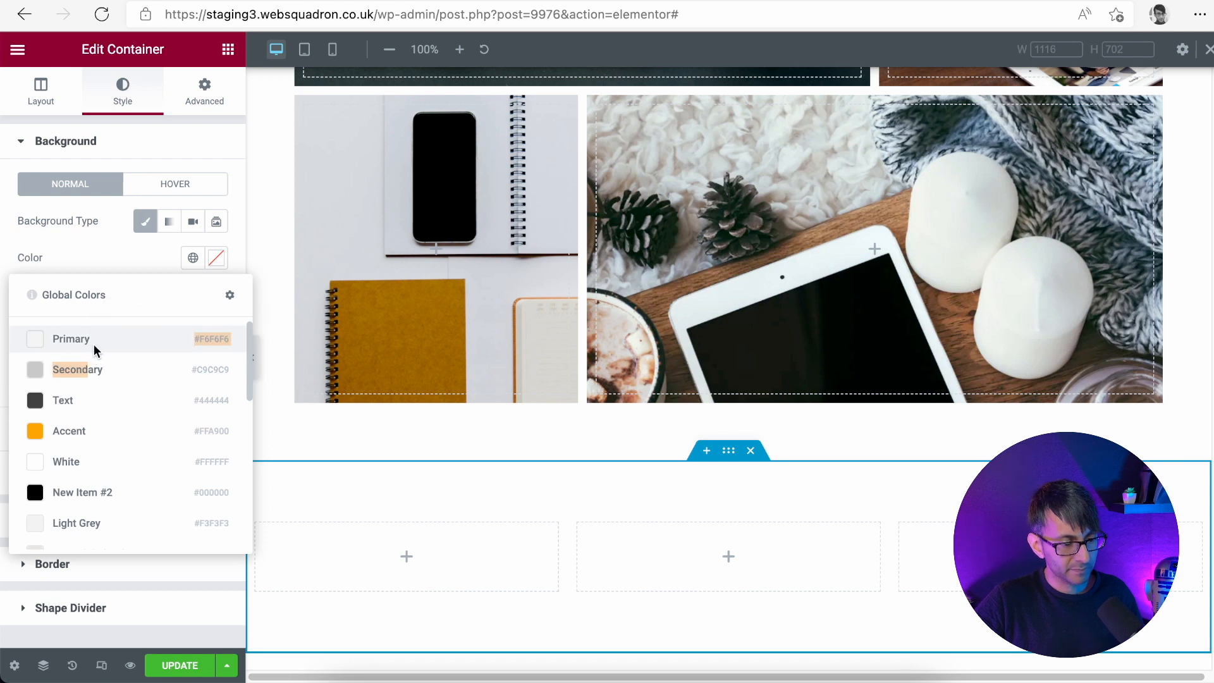
pyautogui.click(110, 339)
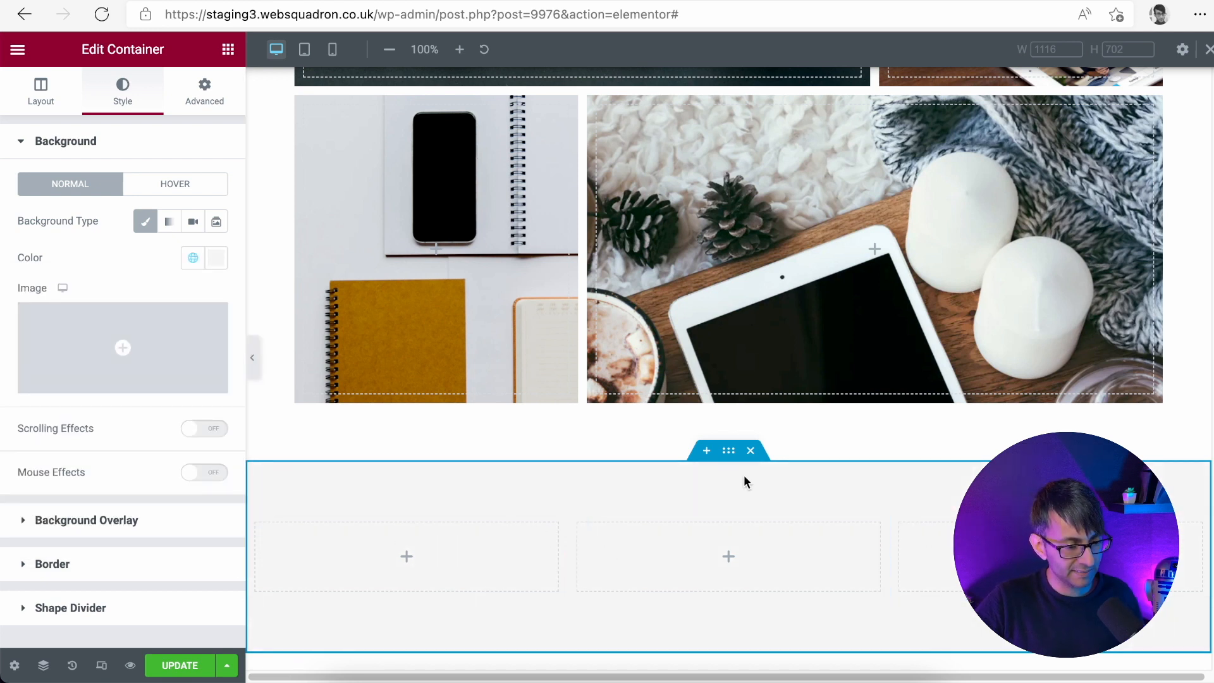
# Change the grey container's content width option and set its right and left padding to 100 px
pyautogui.click(25, 100)
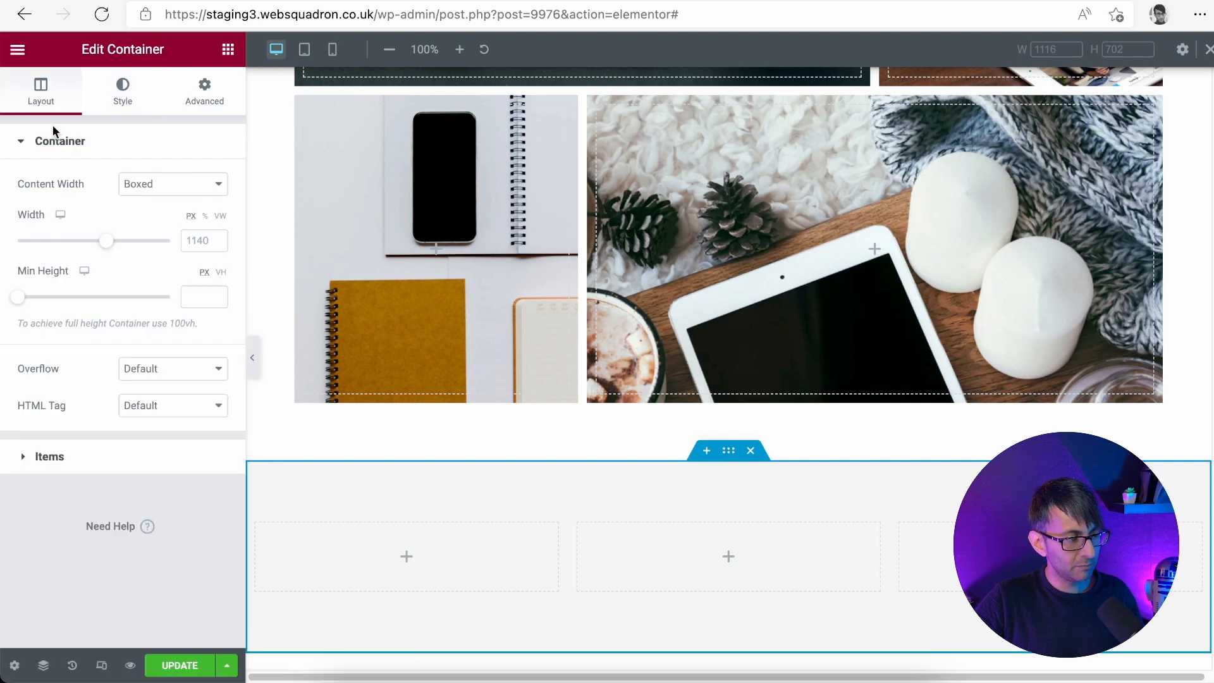
pyautogui.click(188, 186)
pyautogui.click(181, 202)
pyautogui.click(203, 94)
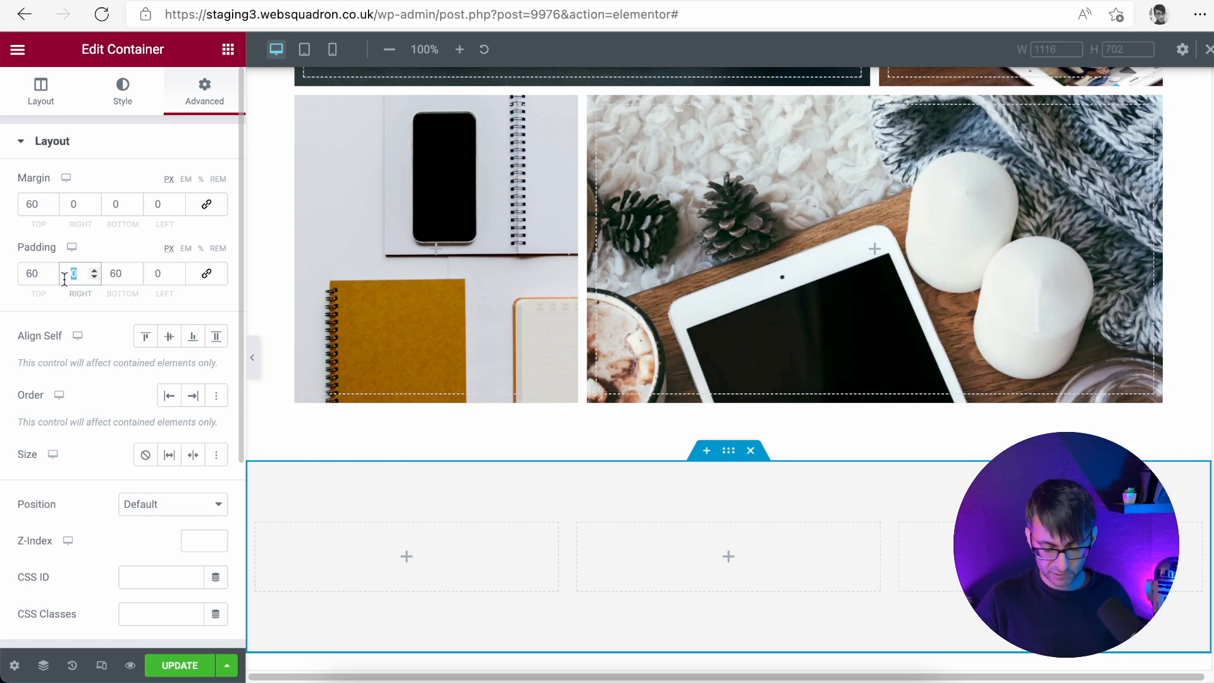
pyautogui.write('100')
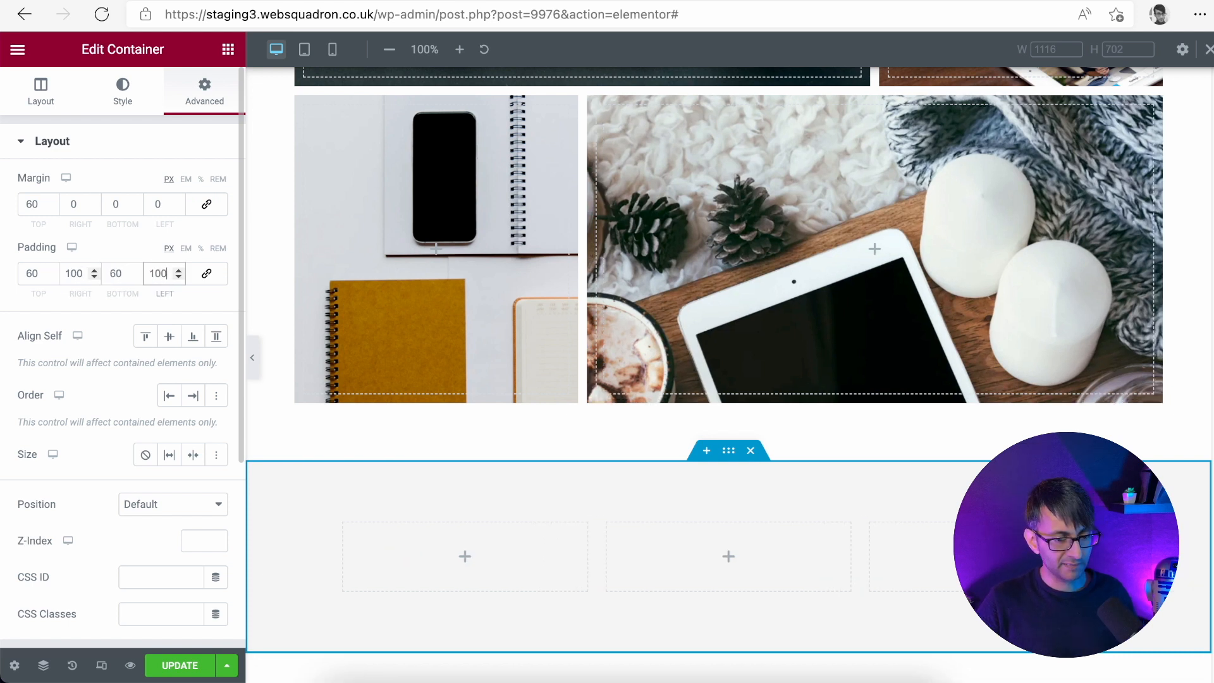
# Add a Text Editor widget to the grey container's first column and copy it into the second and third columns
pyautogui.click(227, 50)
pyautogui.moveTo(185, 293); pyautogui.dragTo(423, 556)
pyautogui.rightClick(427, 519)
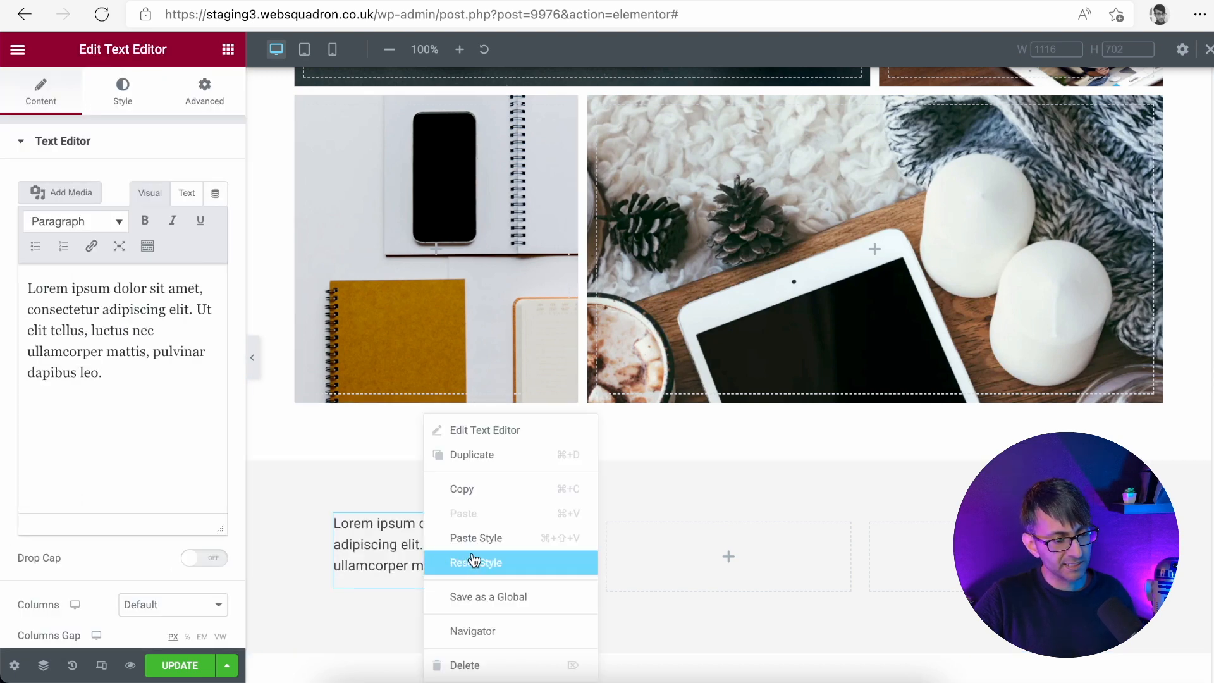
pyautogui.click(488, 491)
pyautogui.rightClick(632, 557)
pyautogui.click(696, 526)
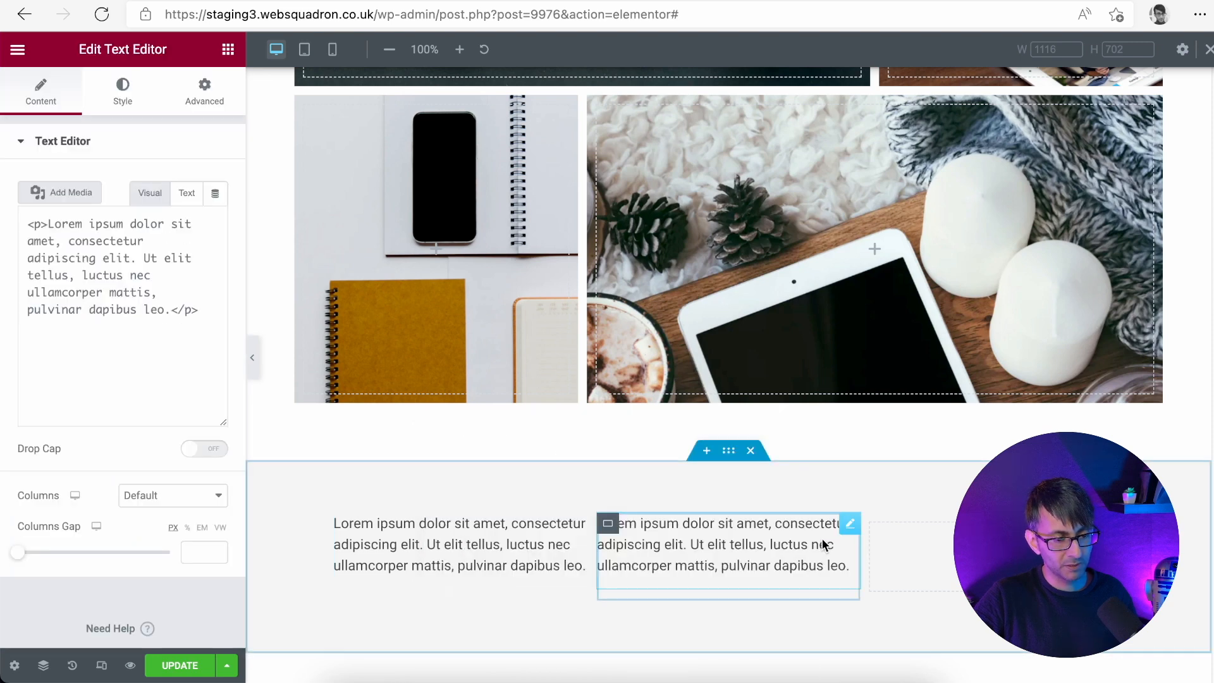
pyautogui.rightClick(904, 551)
pyautogui.click(923, 513)
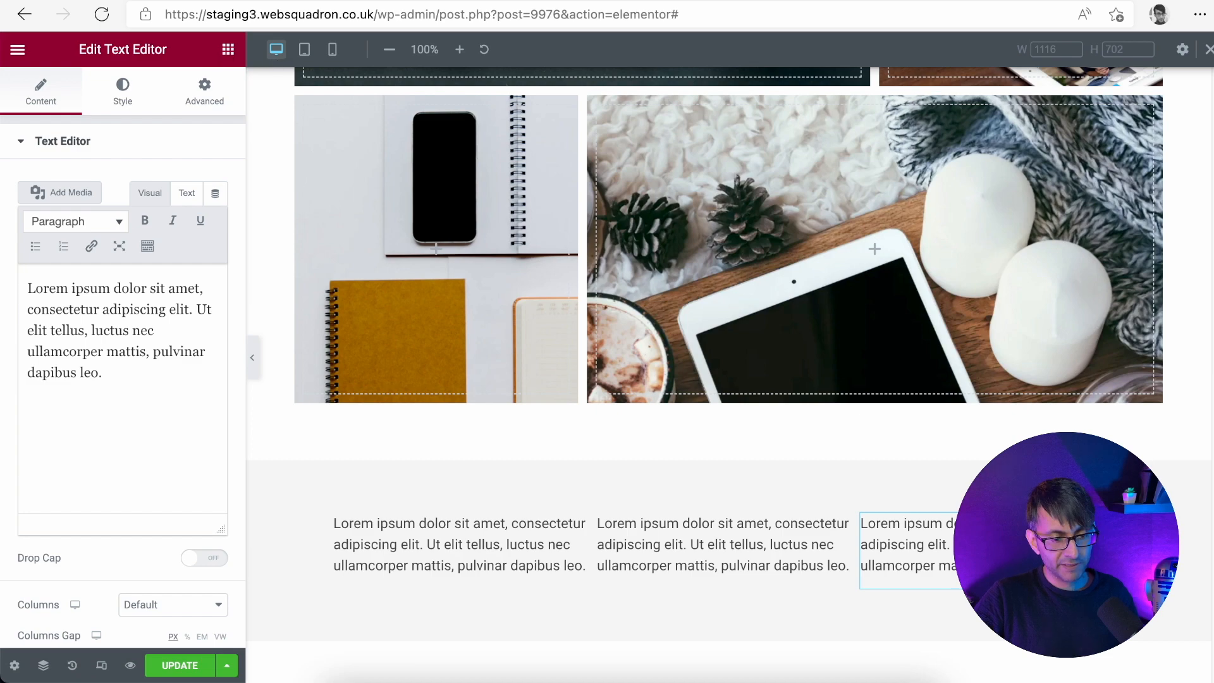
# Copy the APP.le logo from the header into the grey container's first column and place it above the text
pyautogui.scroll(15, 727, 253)
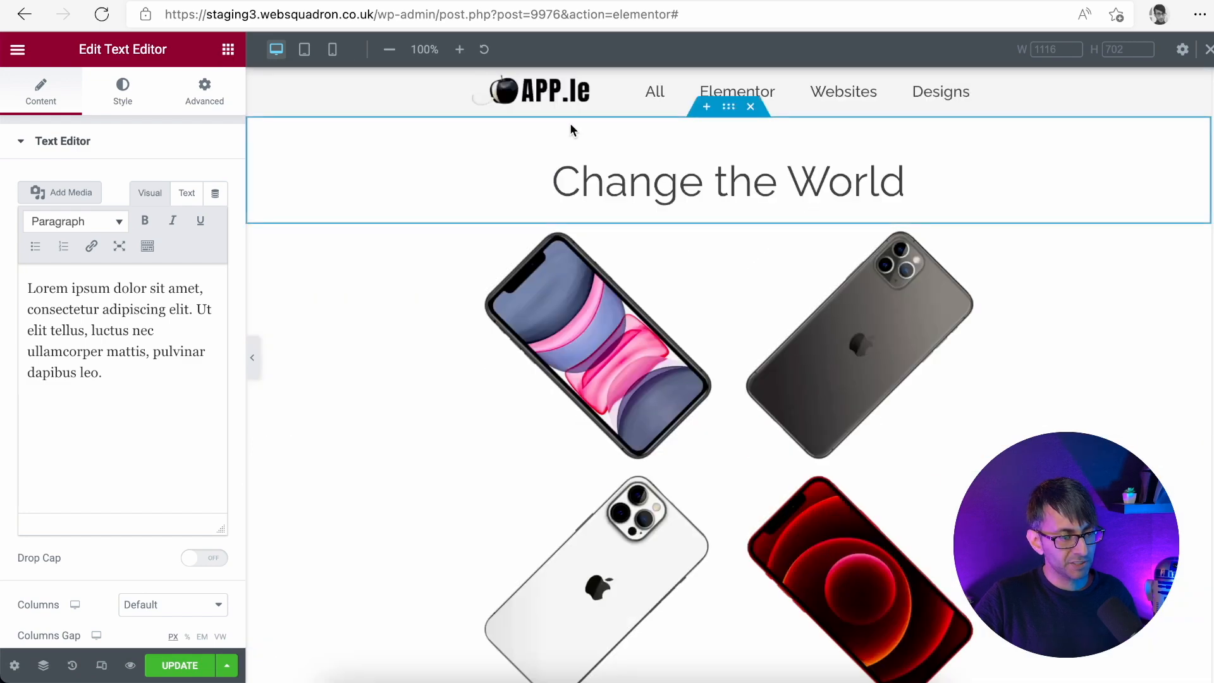
pyautogui.rightClick(558, 105)
pyautogui.click(620, 181)
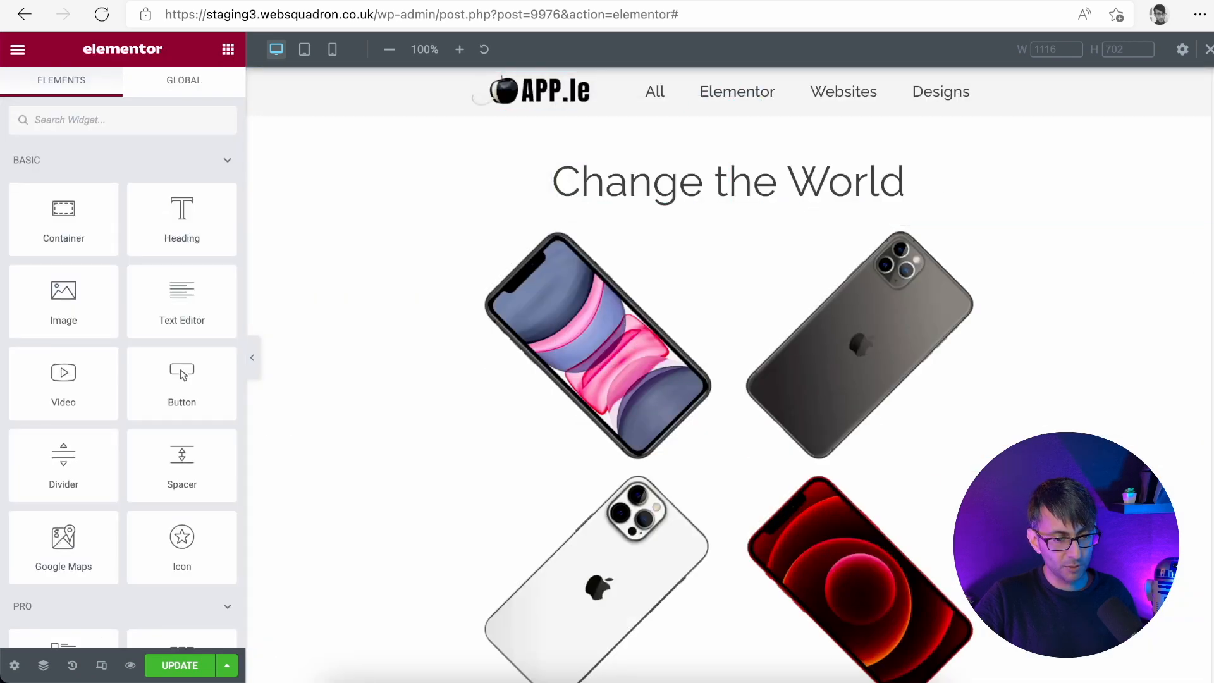
pyautogui.scroll(-10, 1189, 265)
pyautogui.rightClick(429, 537)
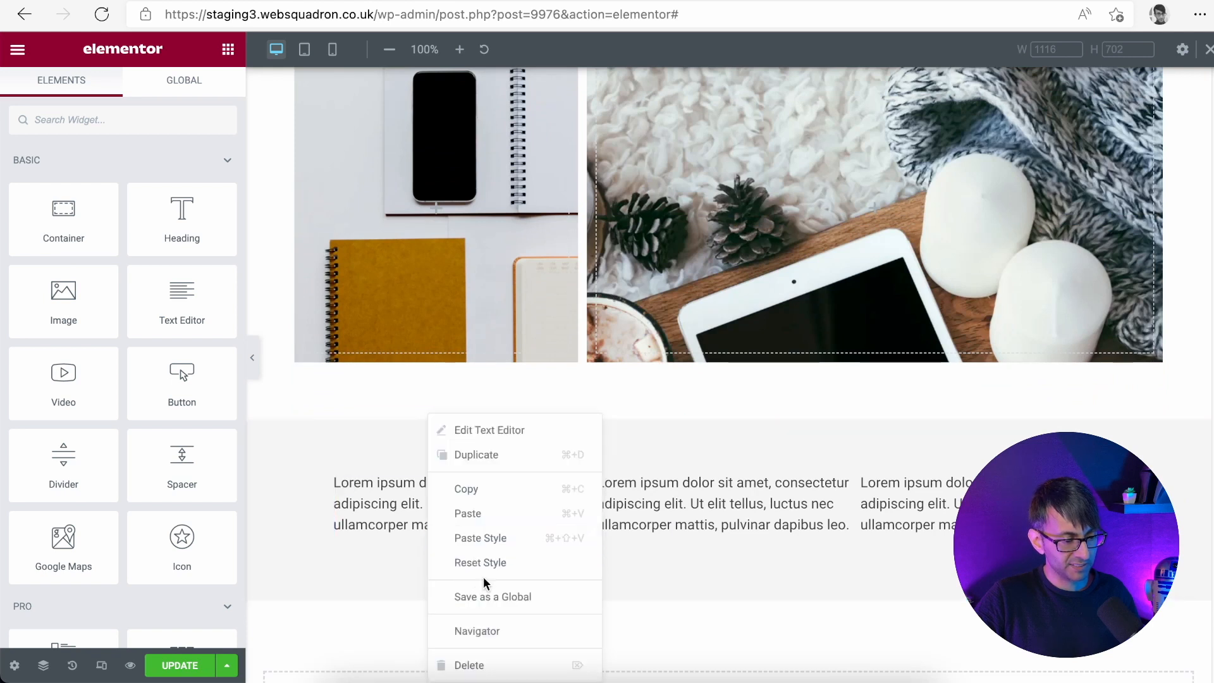
pyautogui.click(496, 523)
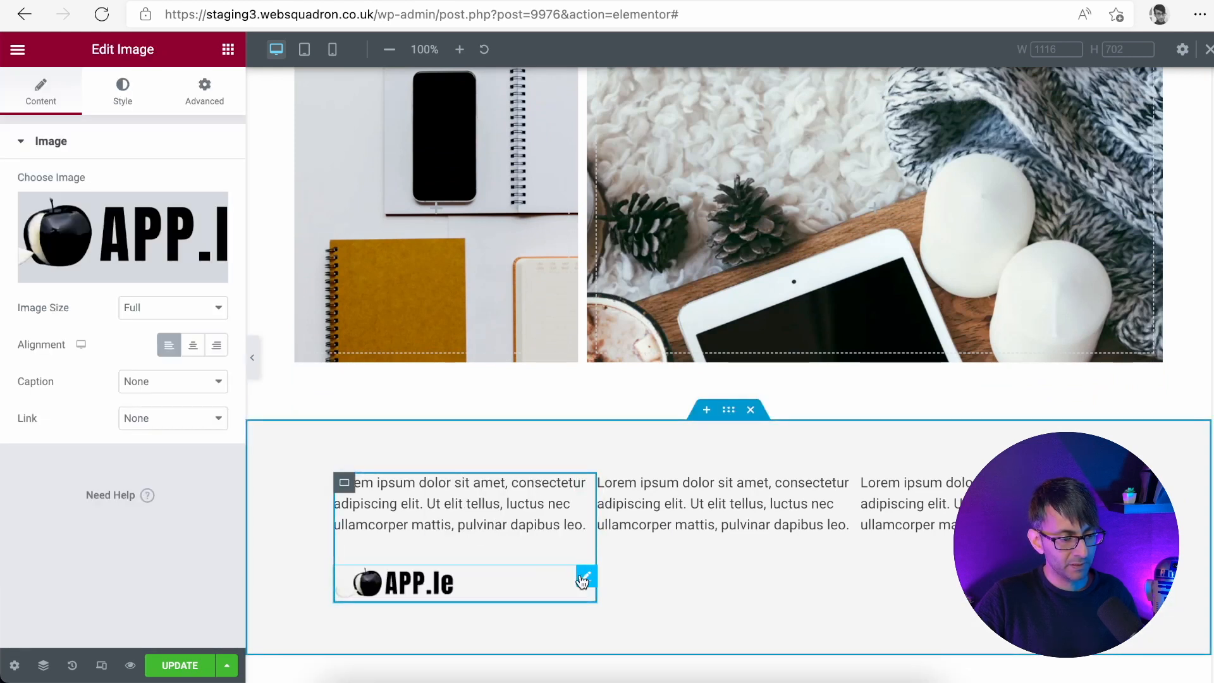
pyautogui.moveTo(571, 530); pyautogui.dragTo(557, 493)
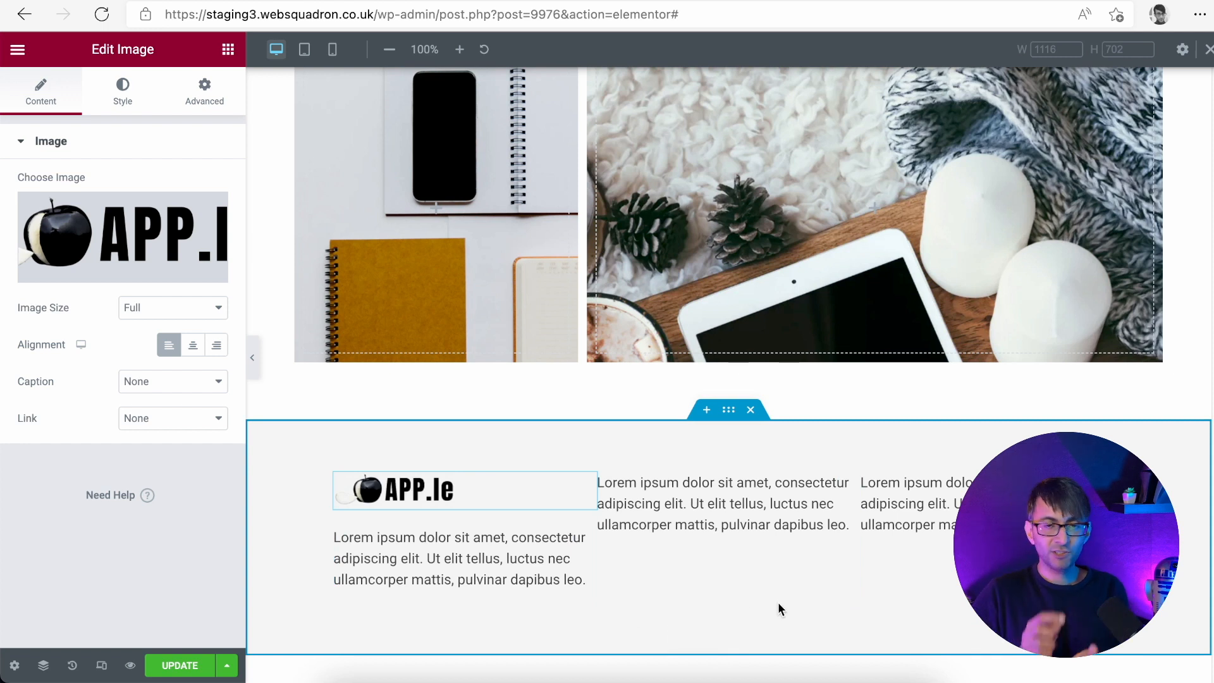
# Try the Column direction for the grey container's items, and set the direction back to Row
pyautogui.click(719, 417)
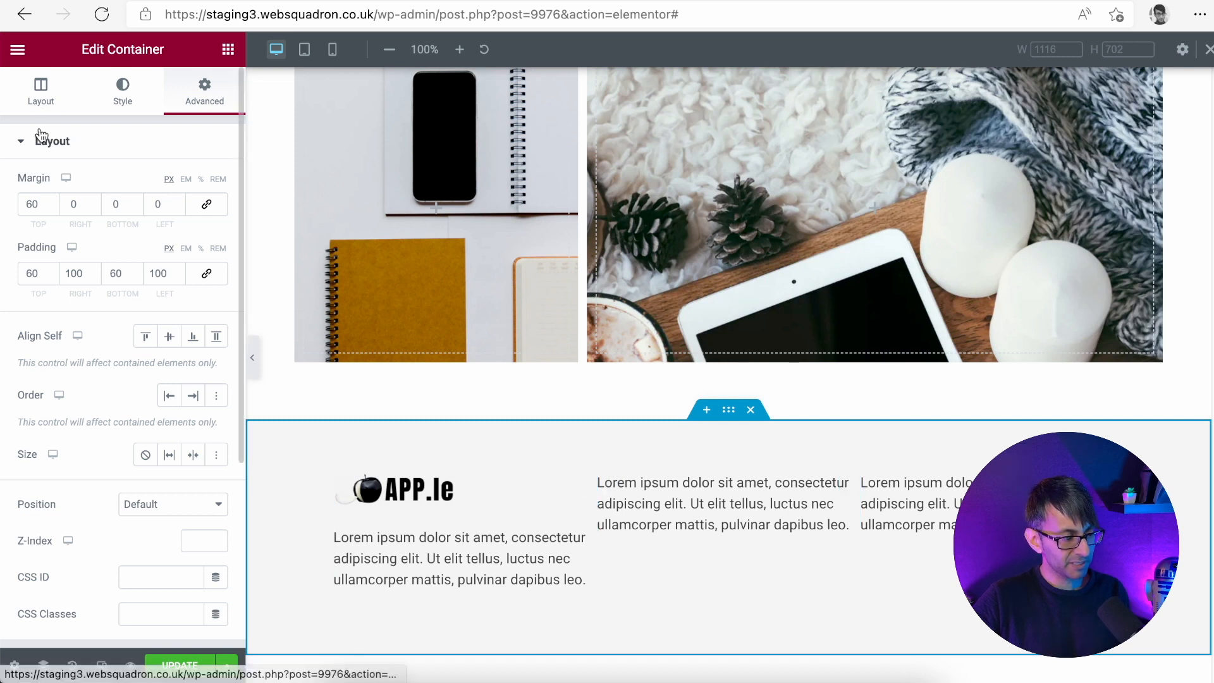
pyautogui.scroll(-4, 101, 607)
pyautogui.scroll(1, 39, 203)
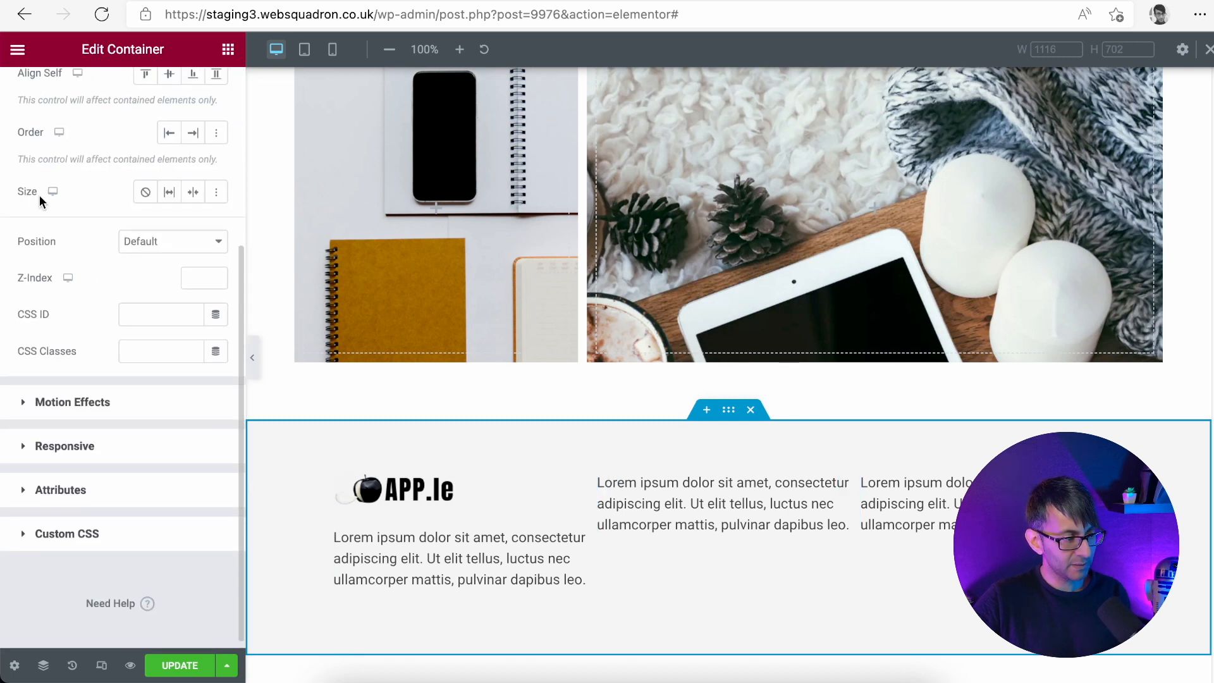
pyautogui.scroll(4, 95, 191)
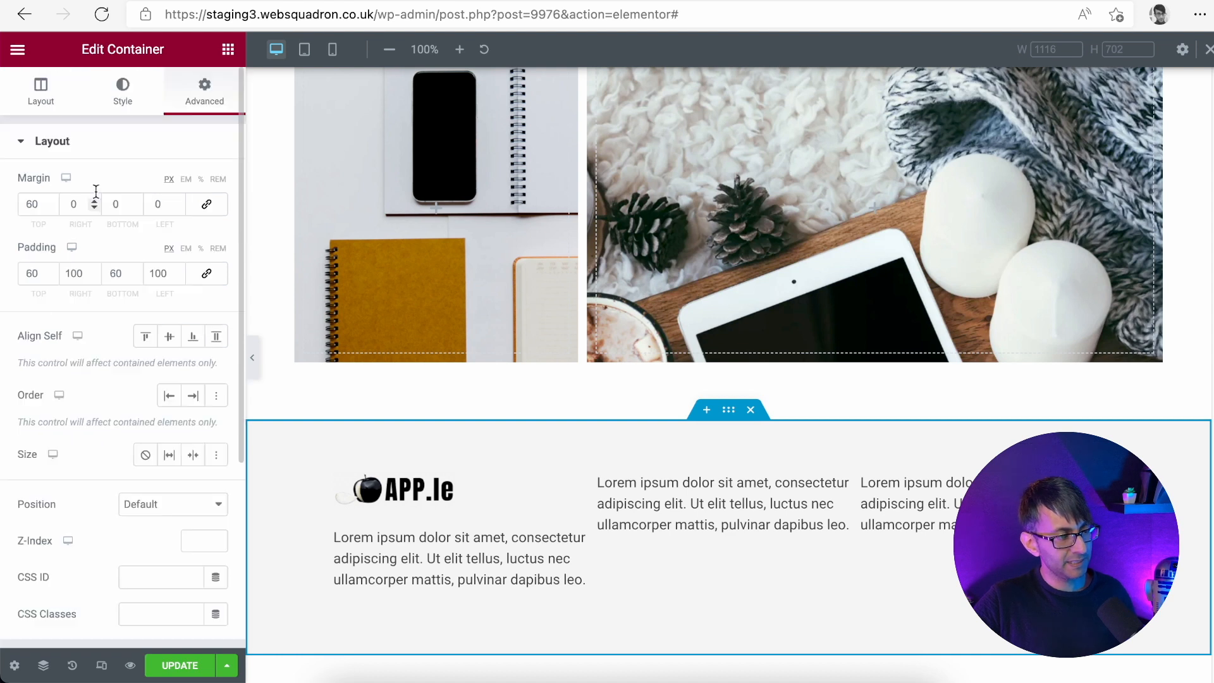
pyautogui.click(40, 95)
pyautogui.click(123, 471)
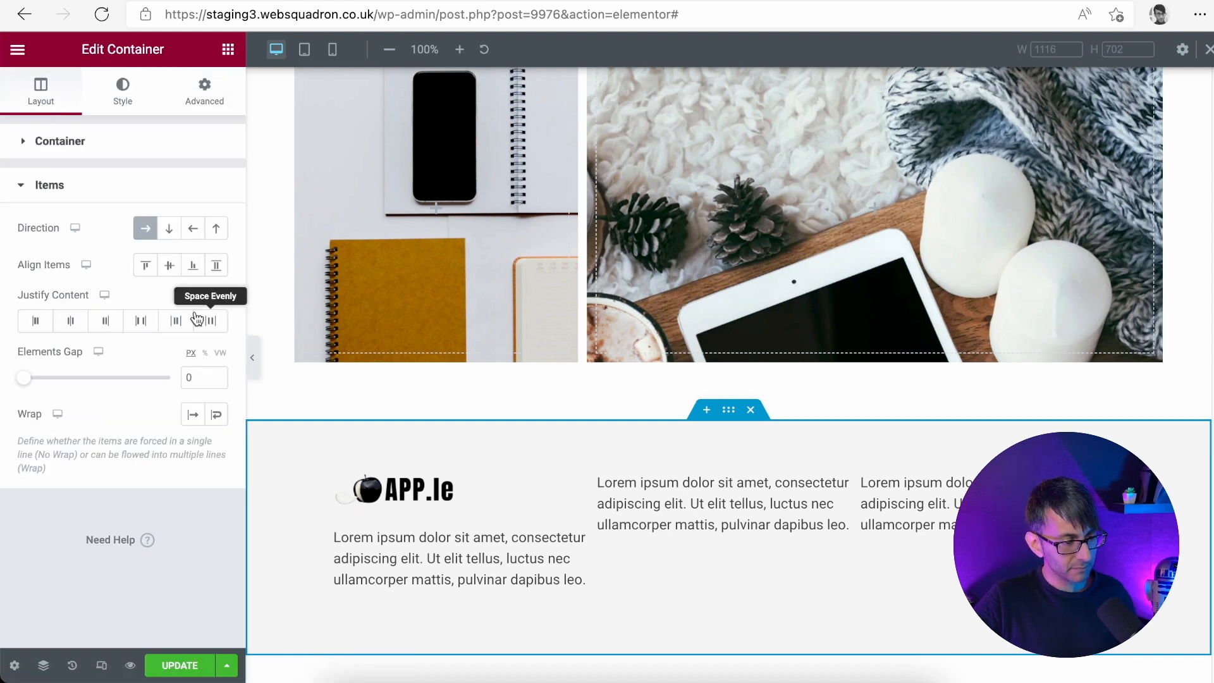
pyautogui.click(171, 230)
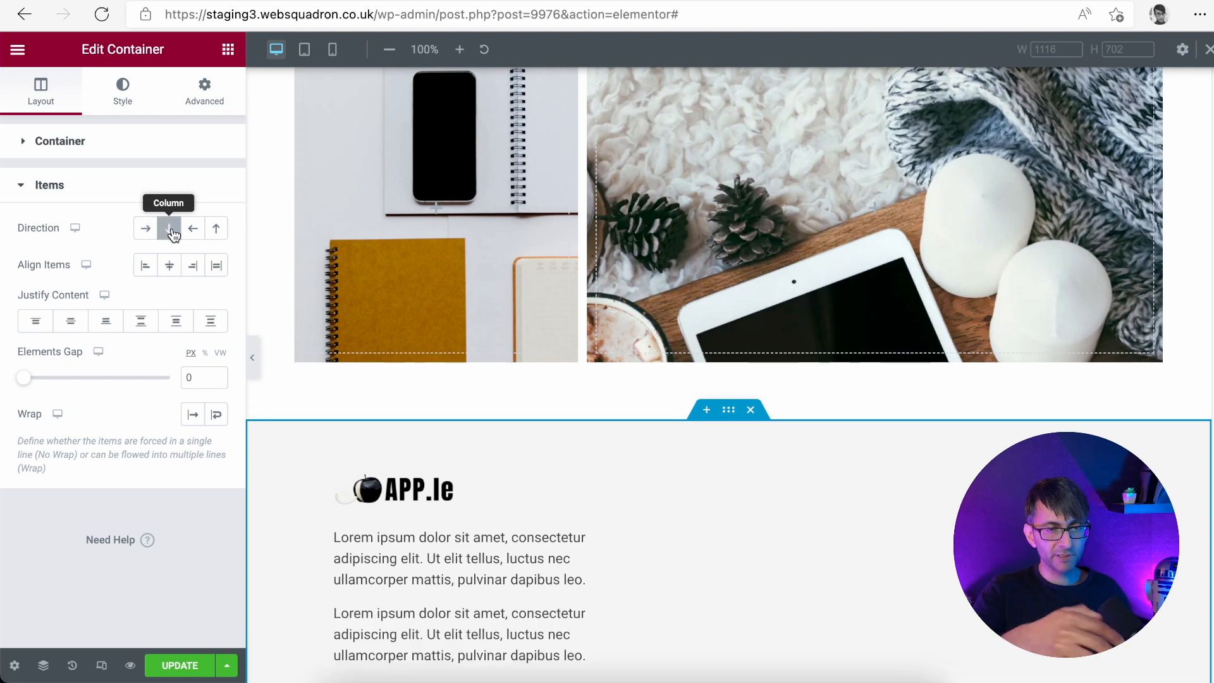
pyautogui.scroll(3, 635, 575)
pyautogui.scroll(-2, 635, 575)
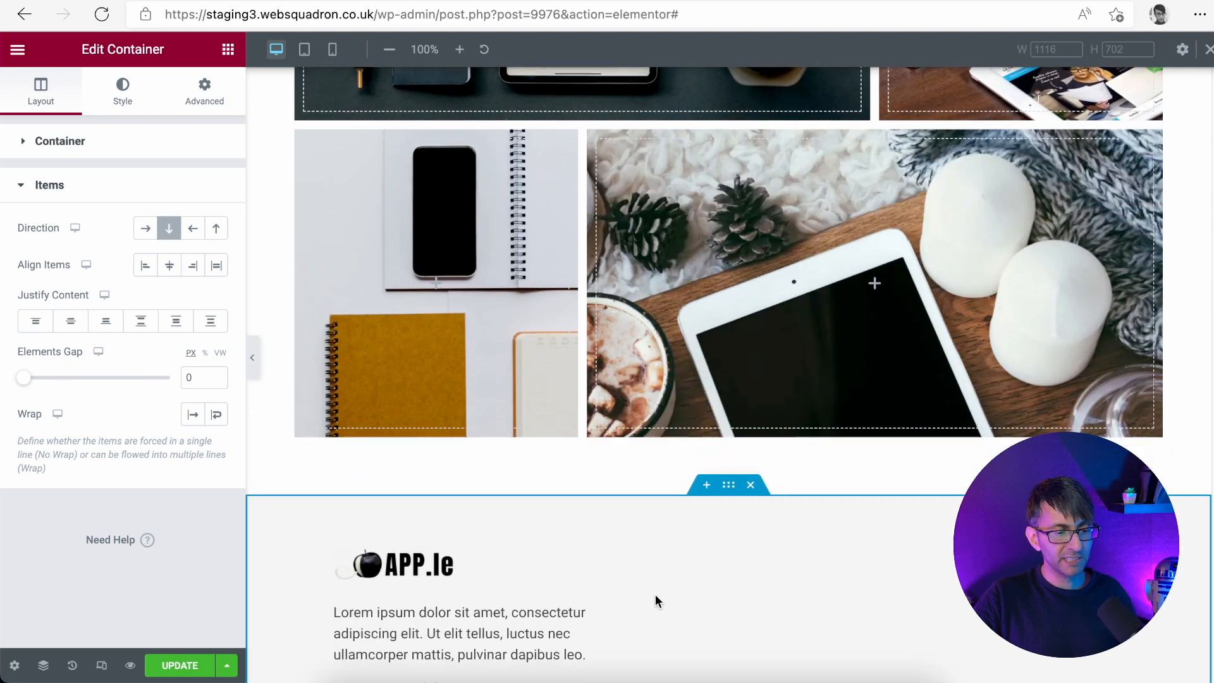
pyautogui.click(141, 234)
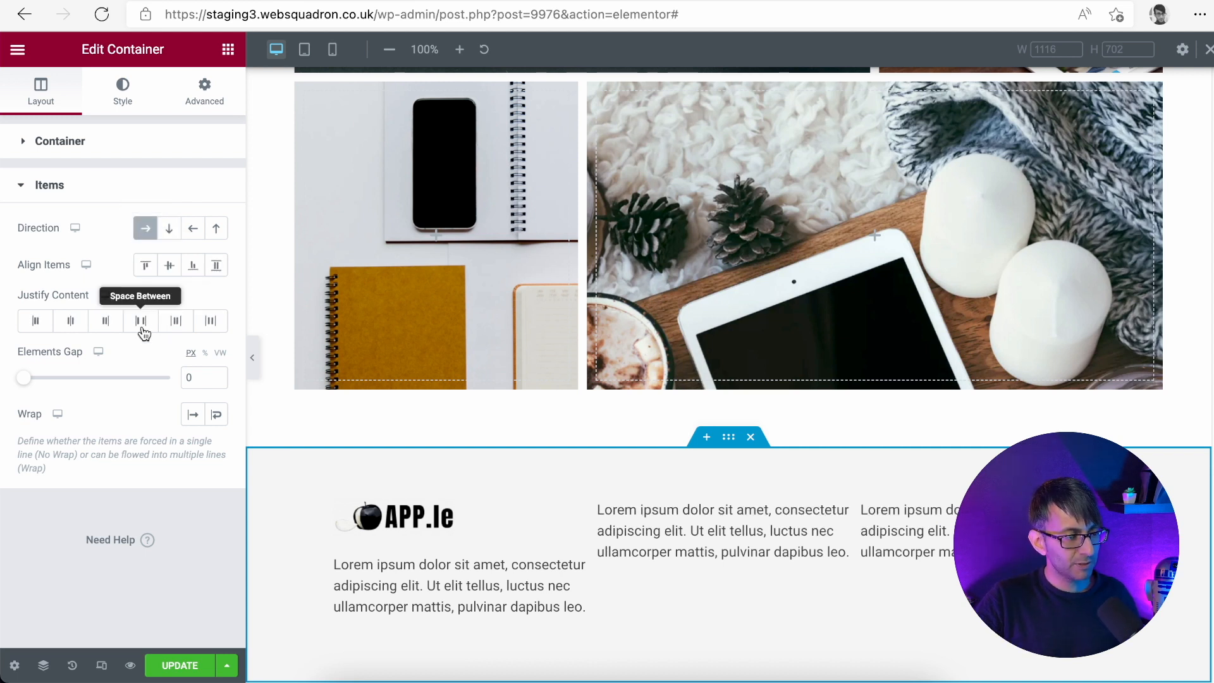
# Compare the grey container's vertical item alignments and set Align Items to Flex End
pyautogui.click(169, 265)
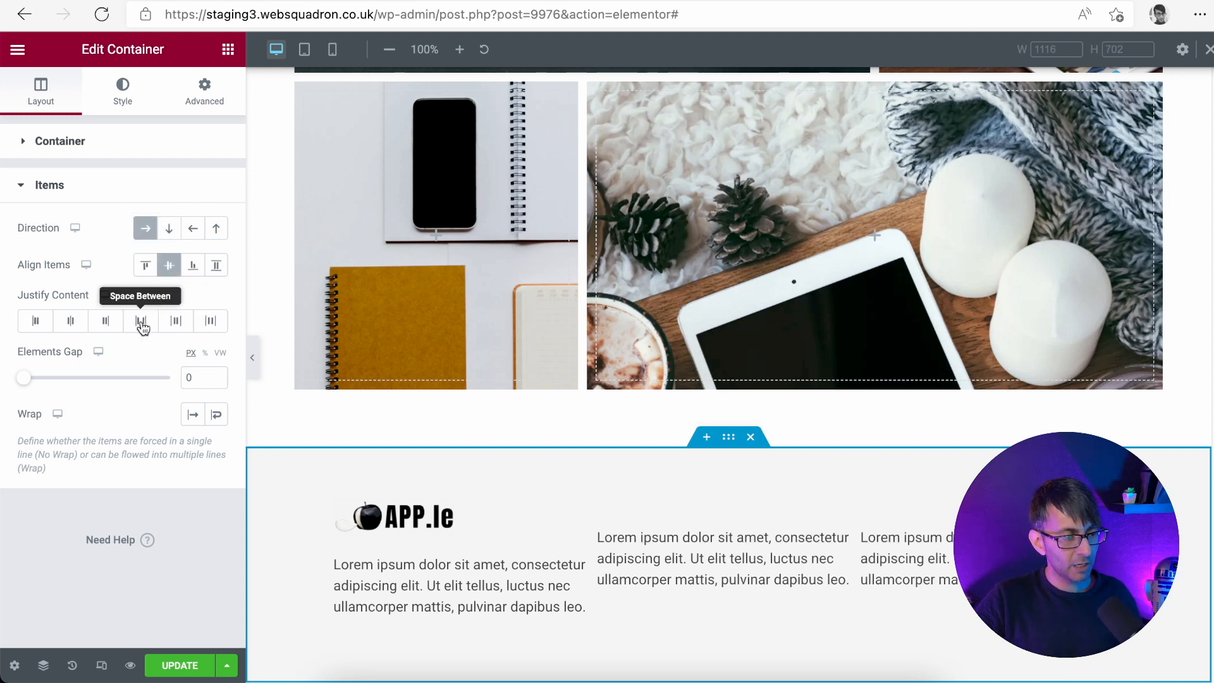
pyautogui.click(146, 269)
pyautogui.click(191, 268)
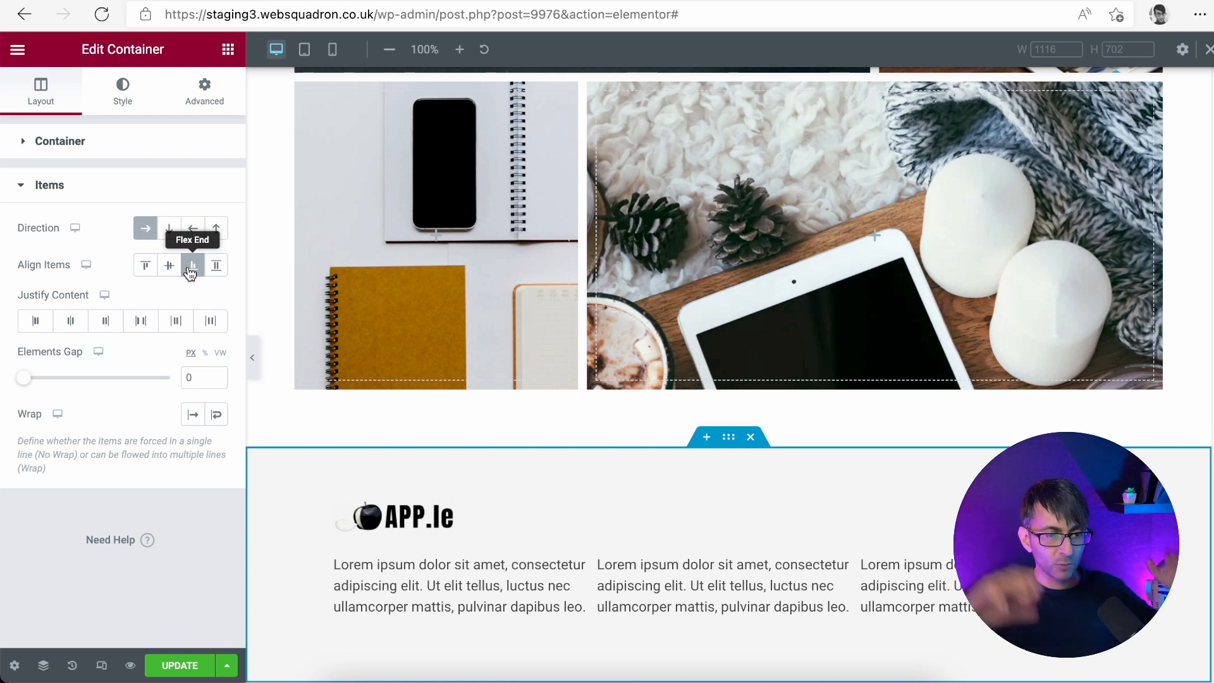
pyautogui.click(189, 271)
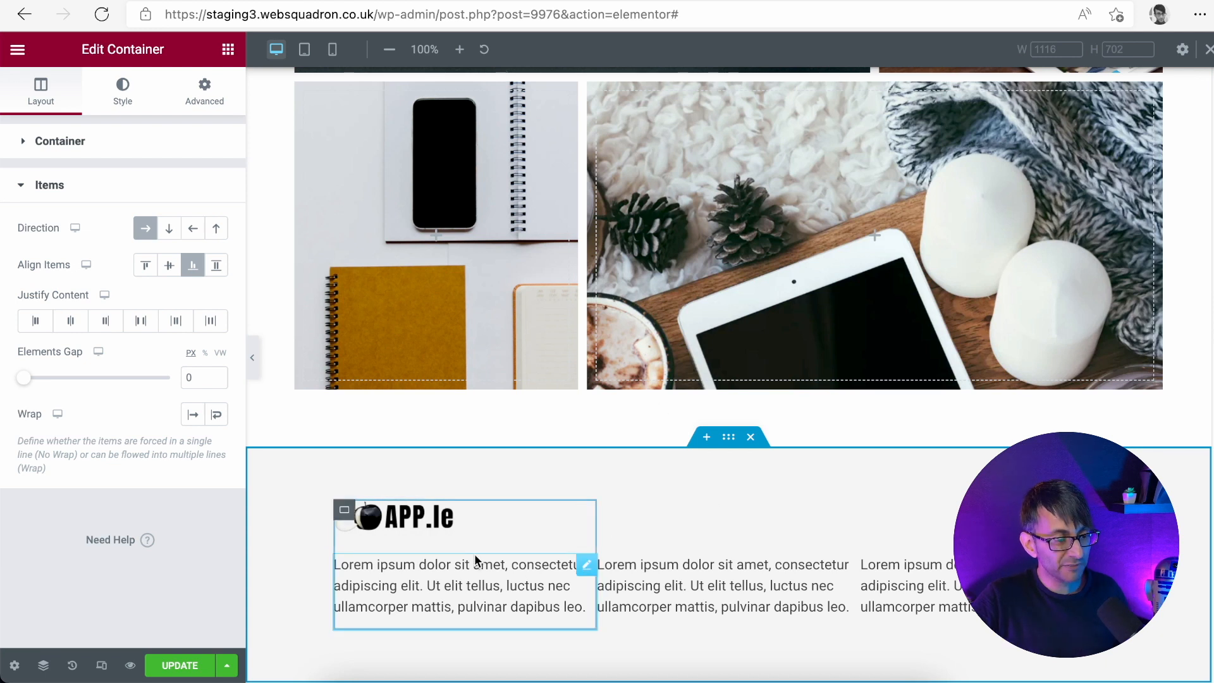
# Unlink the margins of the column container holding the logo and set its padding to 15 px on all sides
pyautogui.click(344, 510)
pyautogui.click(201, 102)
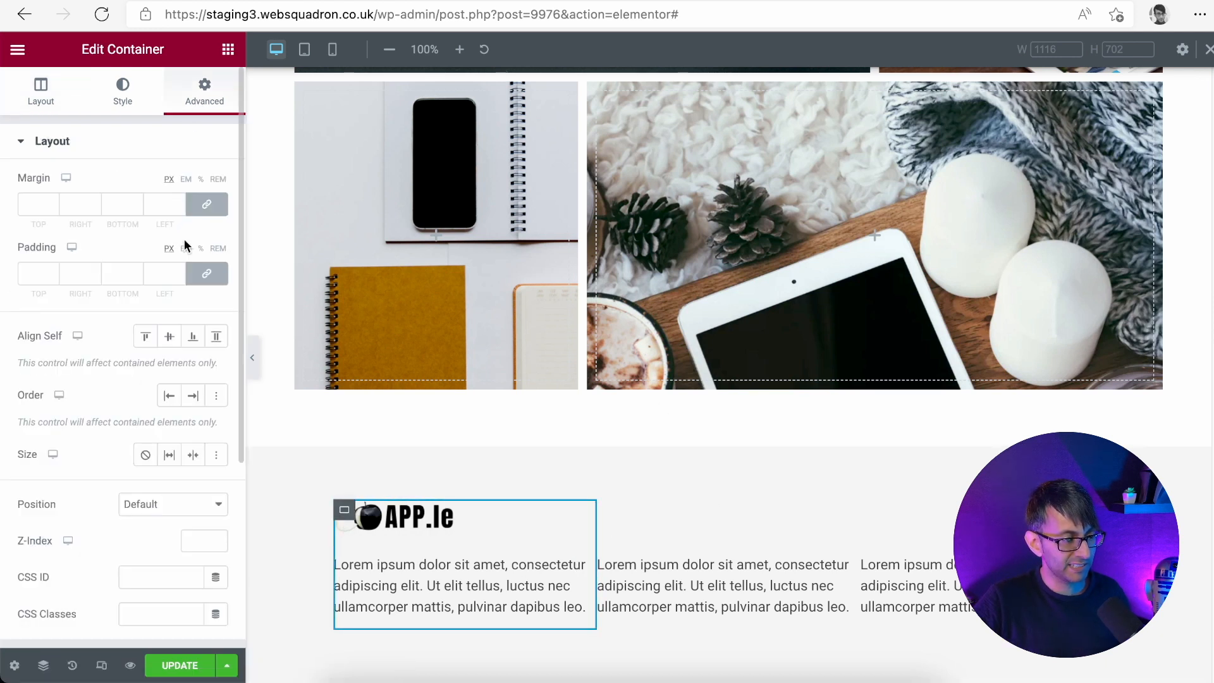
pyautogui.click(207, 209)
pyautogui.click(38, 273)
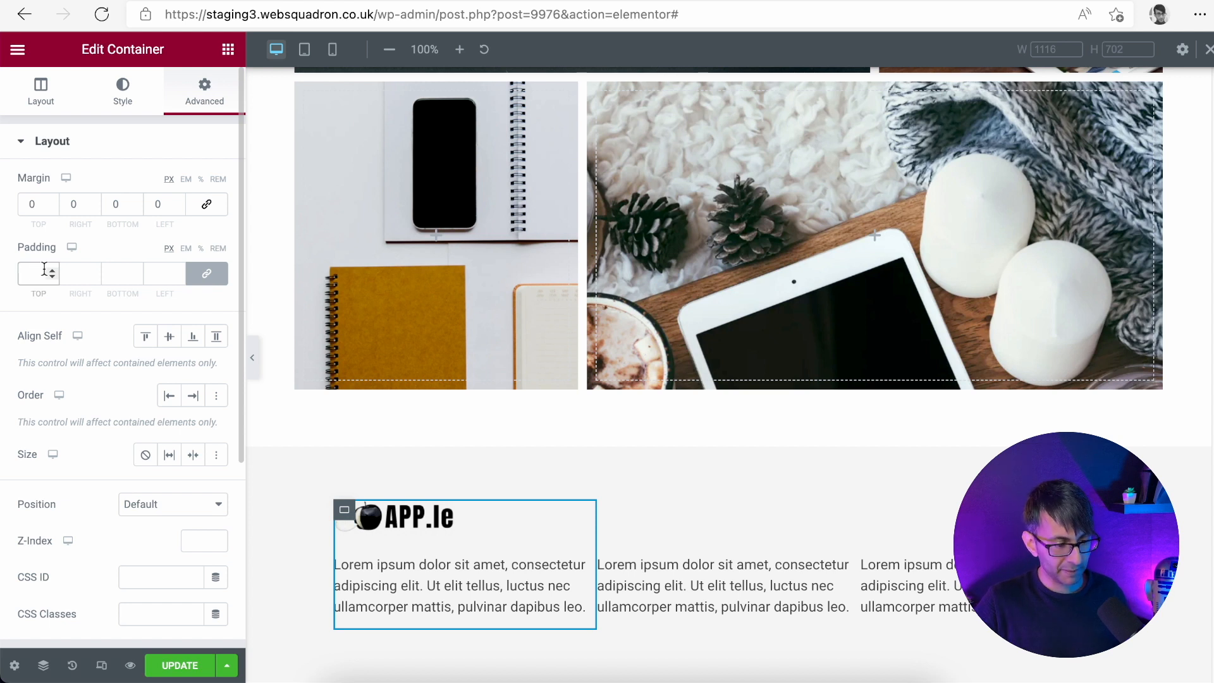
pyautogui.write('15')
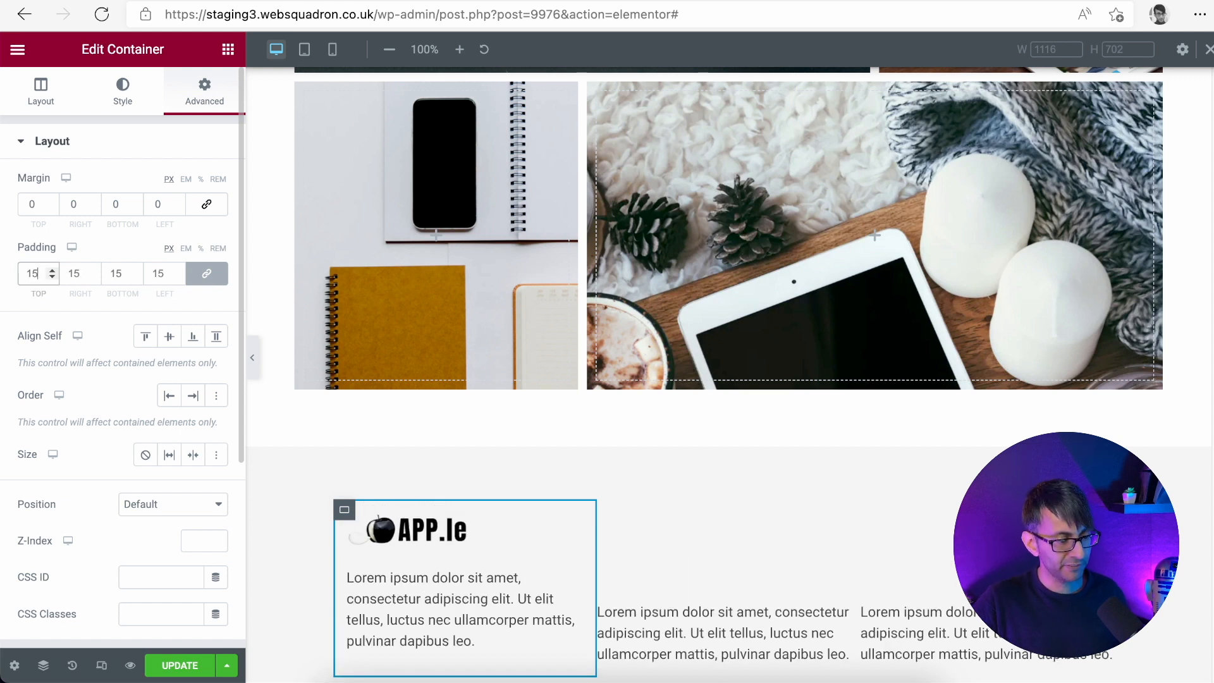
# Copy the logo column container and paste its style onto the other two column containers in the grey footer
pyautogui.rightClick(357, 562)
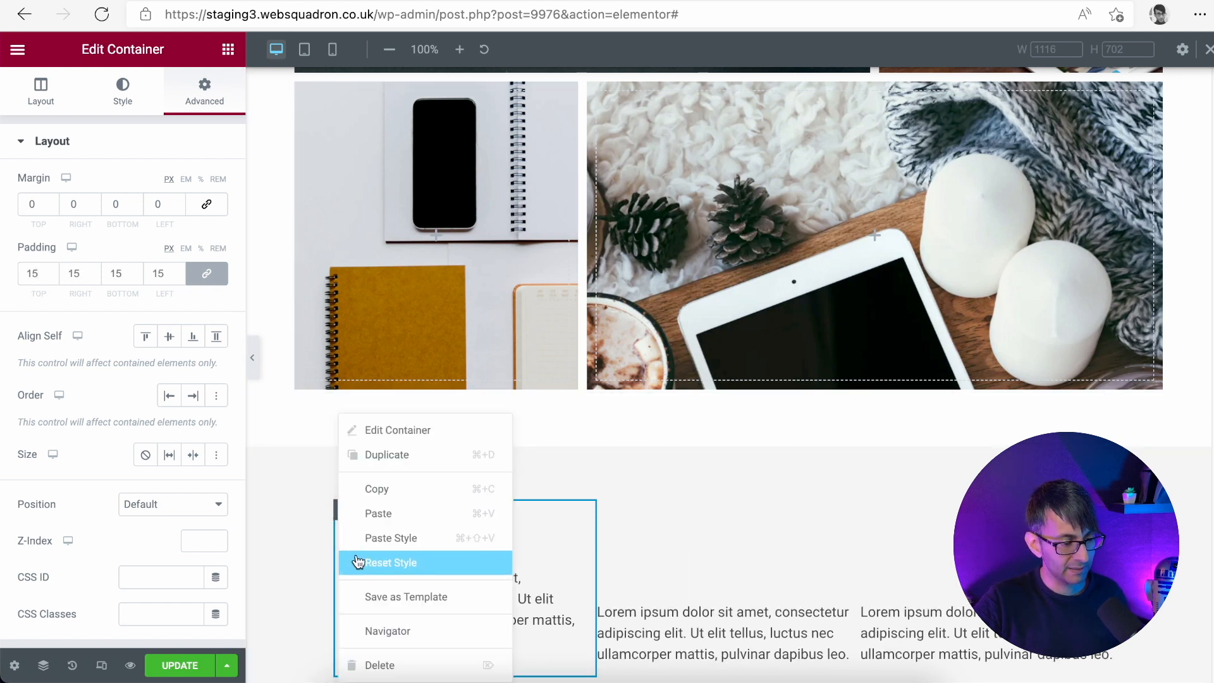
pyautogui.click(400, 511)
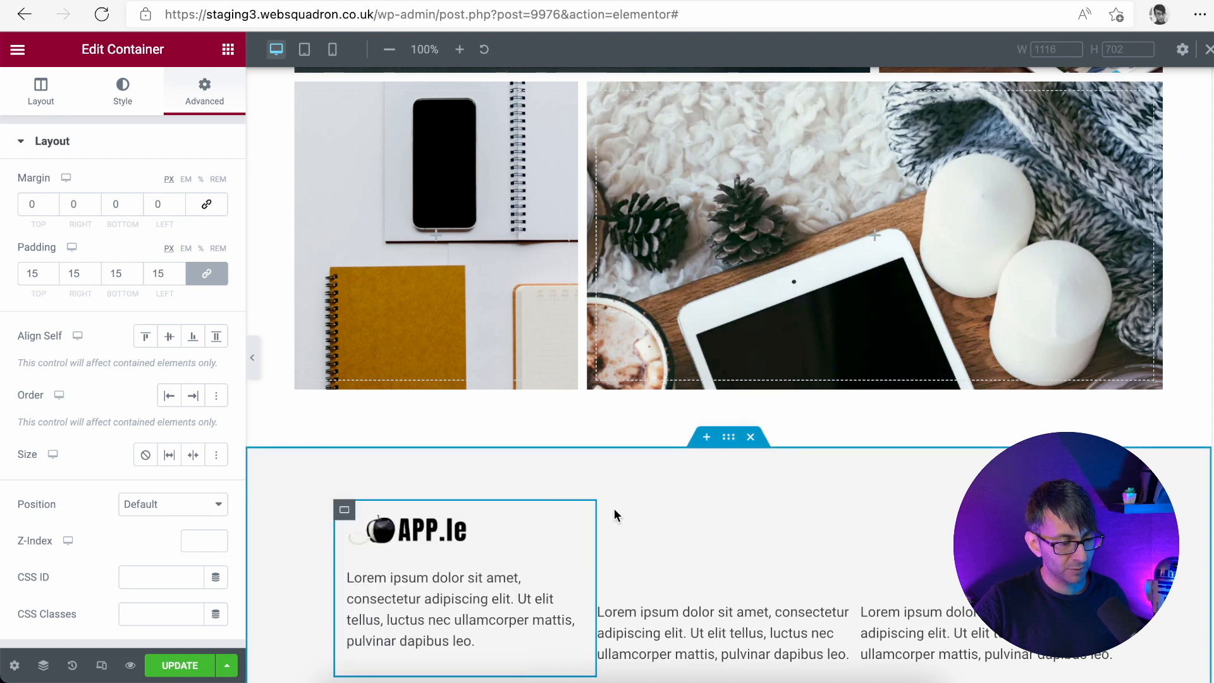
pyautogui.rightClick(610, 610)
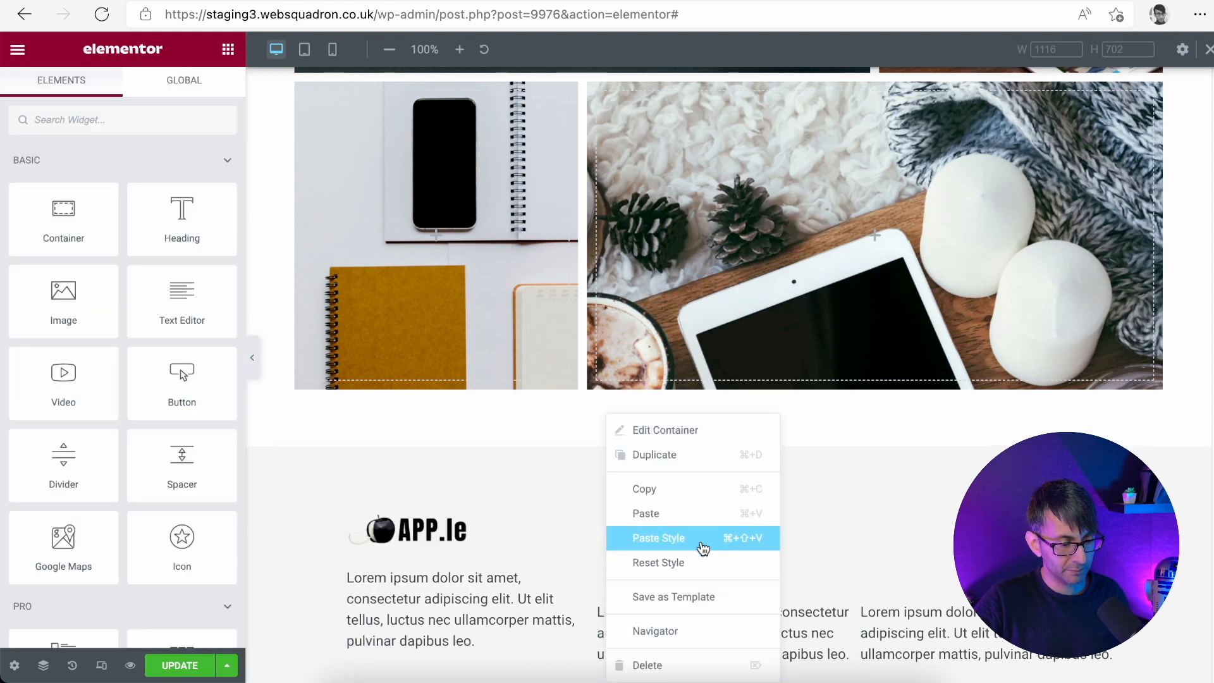
pyautogui.click(698, 543)
pyautogui.rightClick(868, 623)
pyautogui.click(943, 555)
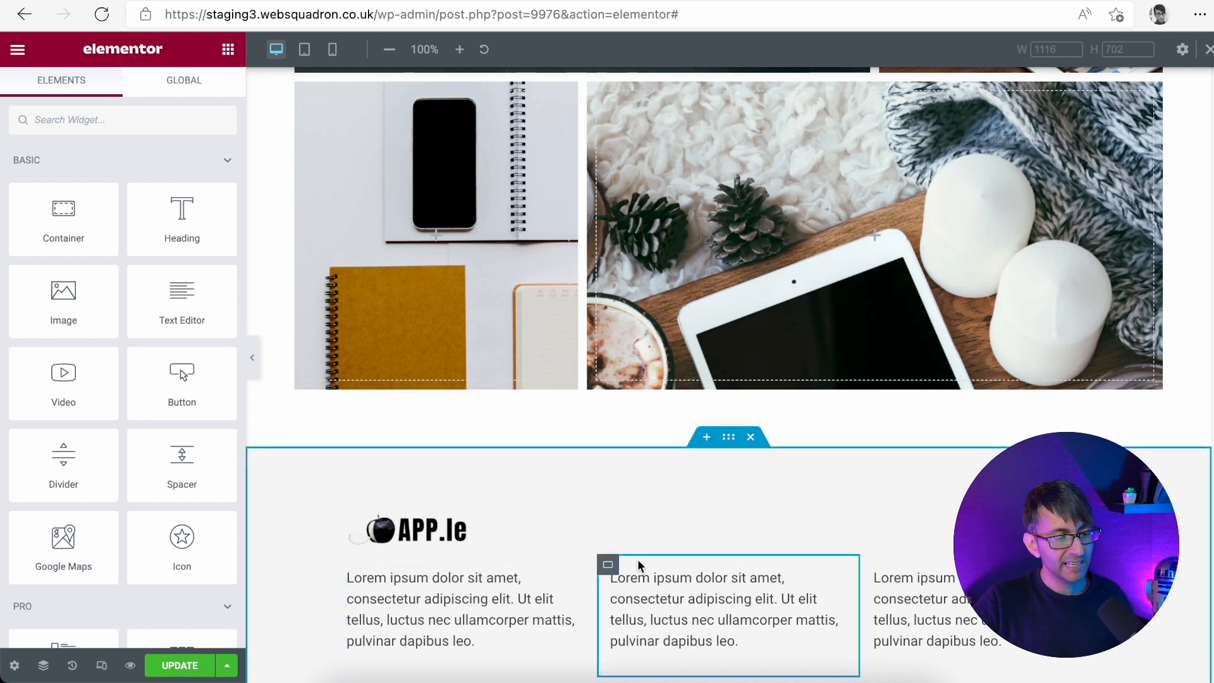
# Try the Row and Reversed Column directions for the items in the footer's logo column, and set the direction back to Column
pyautogui.click(345, 512)
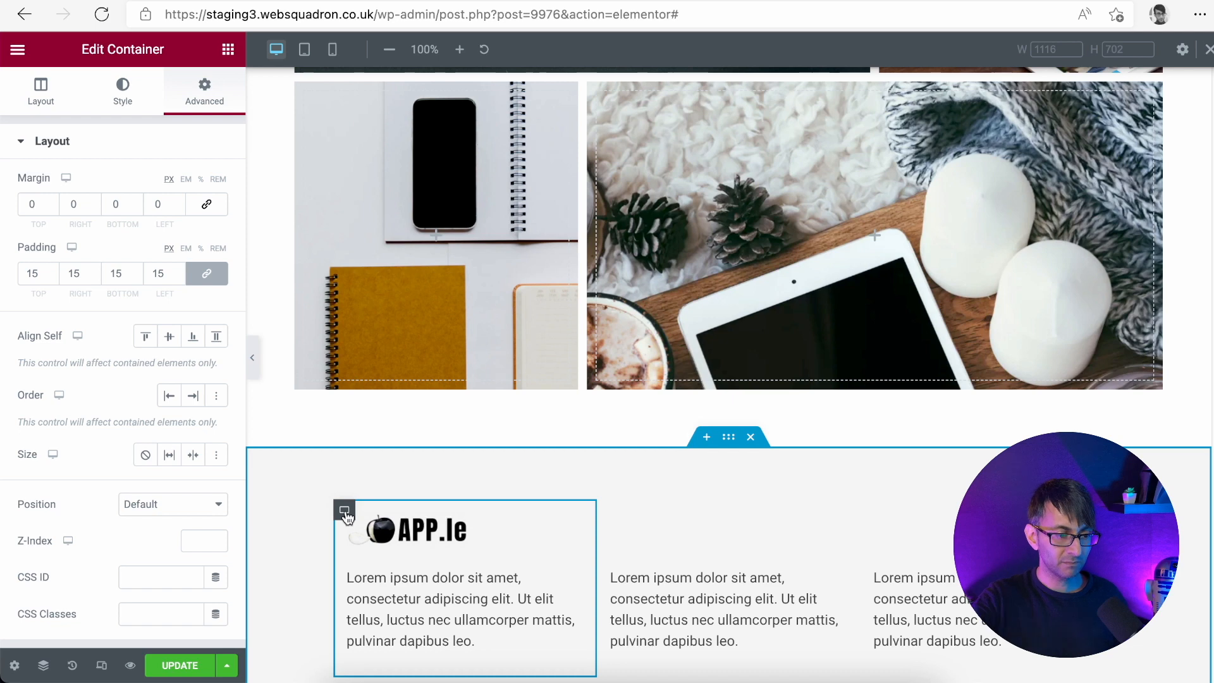
pyautogui.scroll(-1, 81, 510)
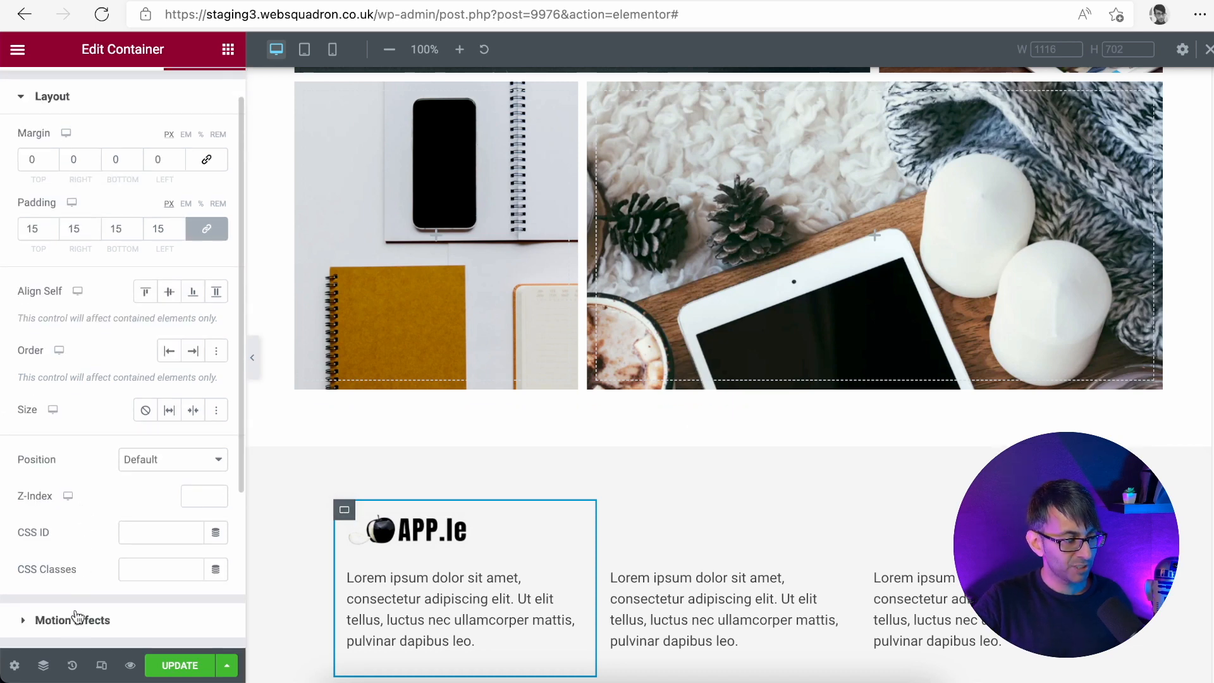
pyautogui.scroll(1, 97, 596)
pyautogui.scroll(-4, 92, 589)
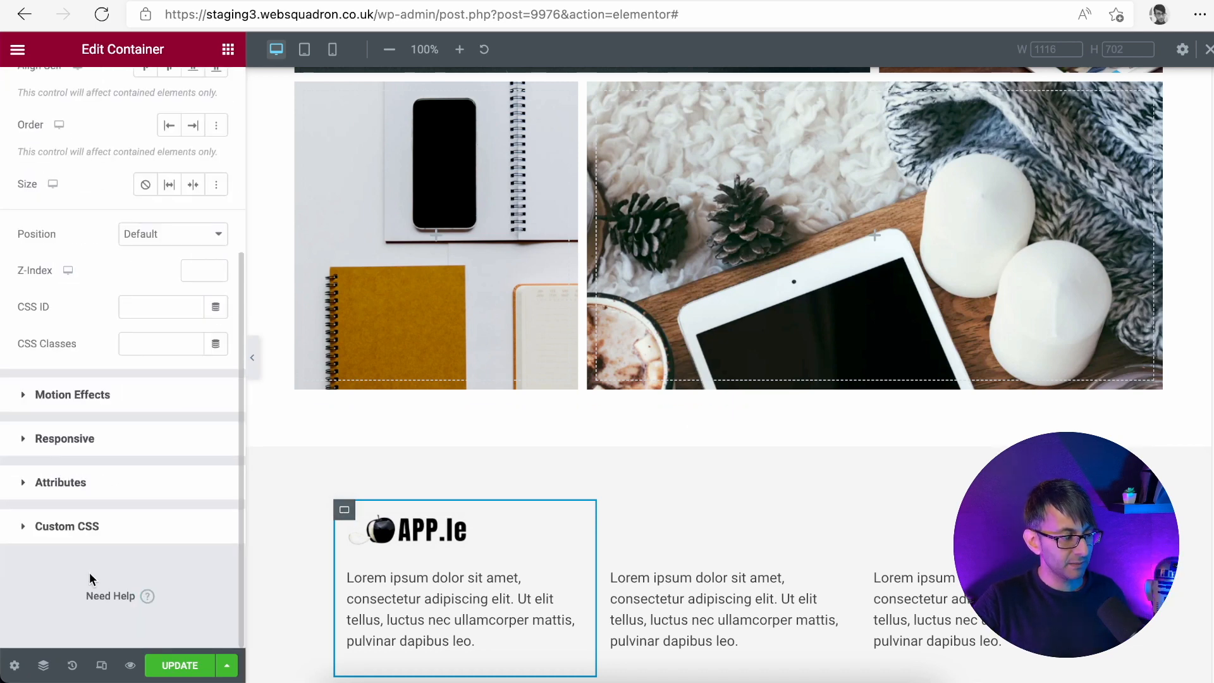
pyautogui.click(101, 532)
pyautogui.click(41, 94)
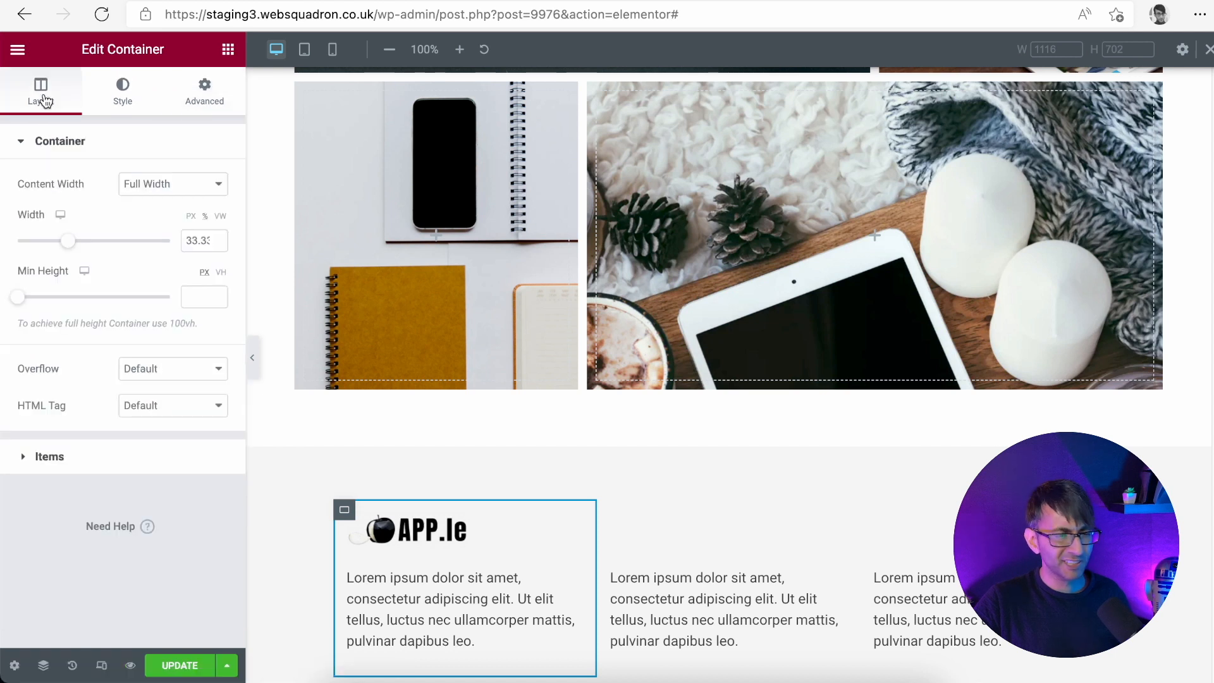
pyautogui.click(131, 461)
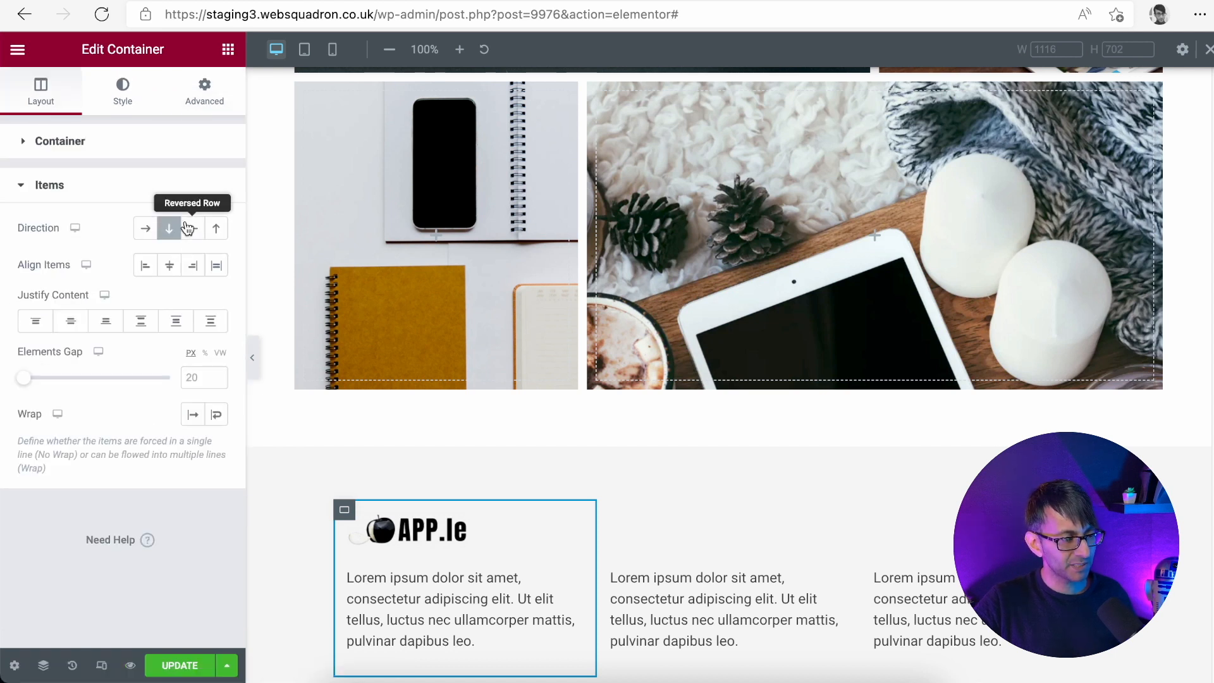
pyautogui.click(148, 232)
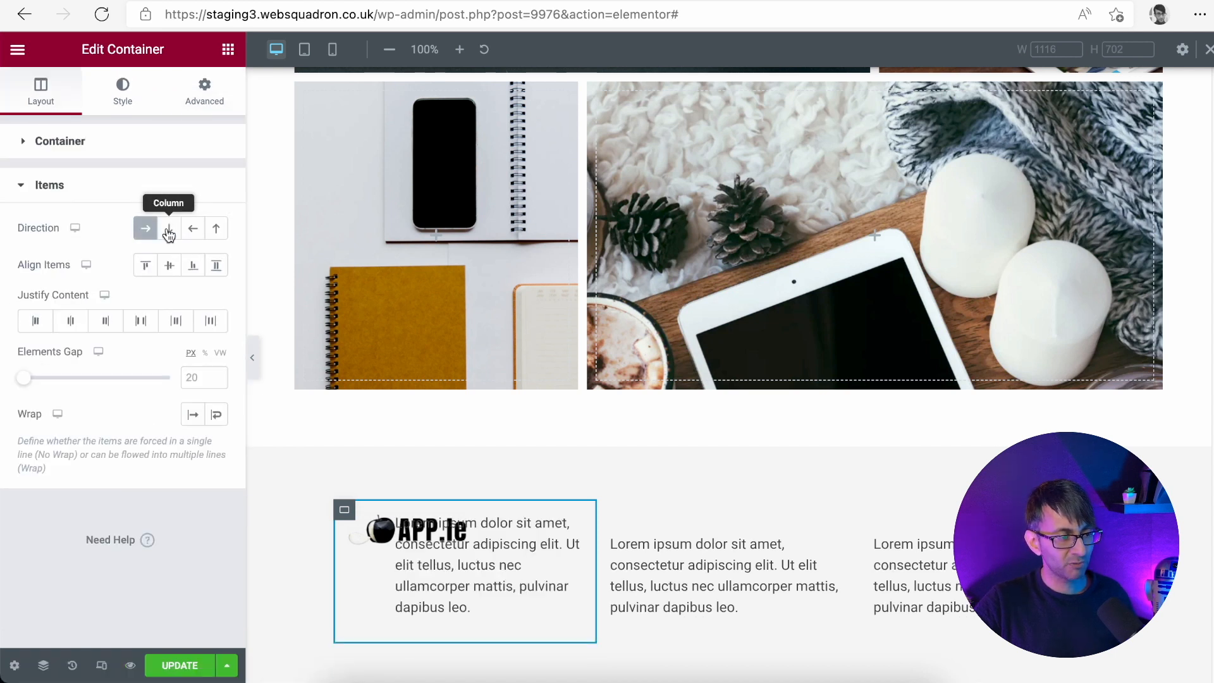
pyautogui.click(176, 234)
pyautogui.click(215, 232)
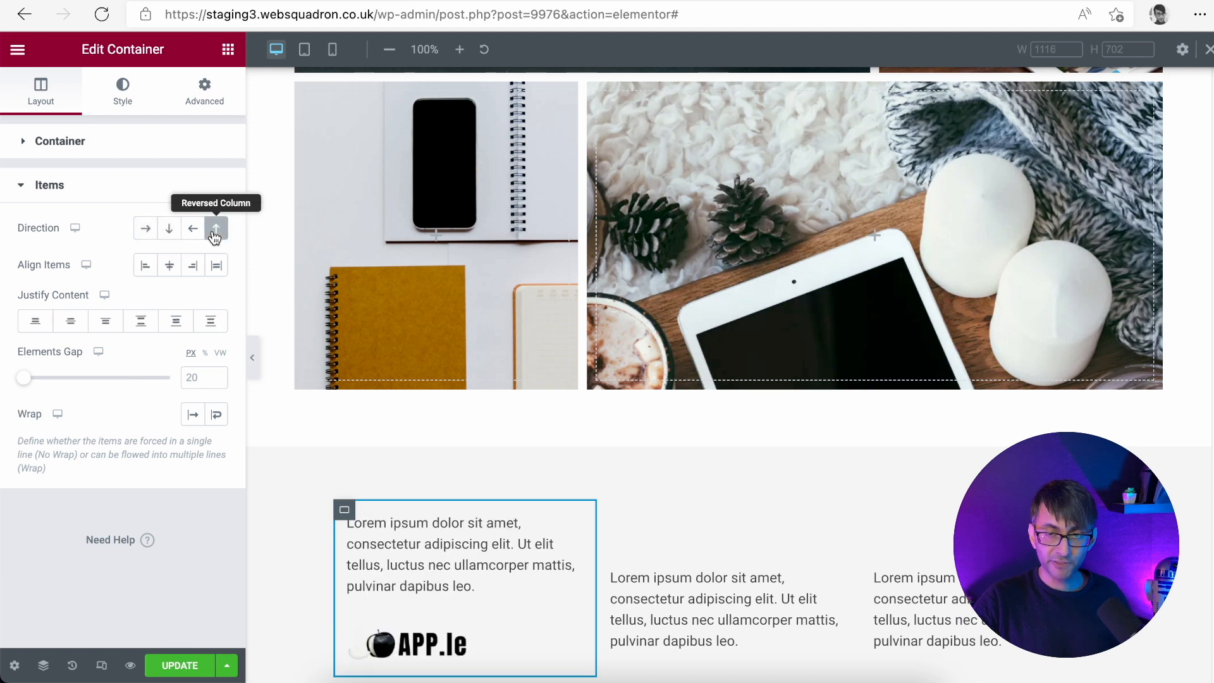
pyautogui.click(168, 229)
# Try centring the logo column's items, and set Align Items to Flex Start and Justify Content to Flex End
pyautogui.click(171, 267)
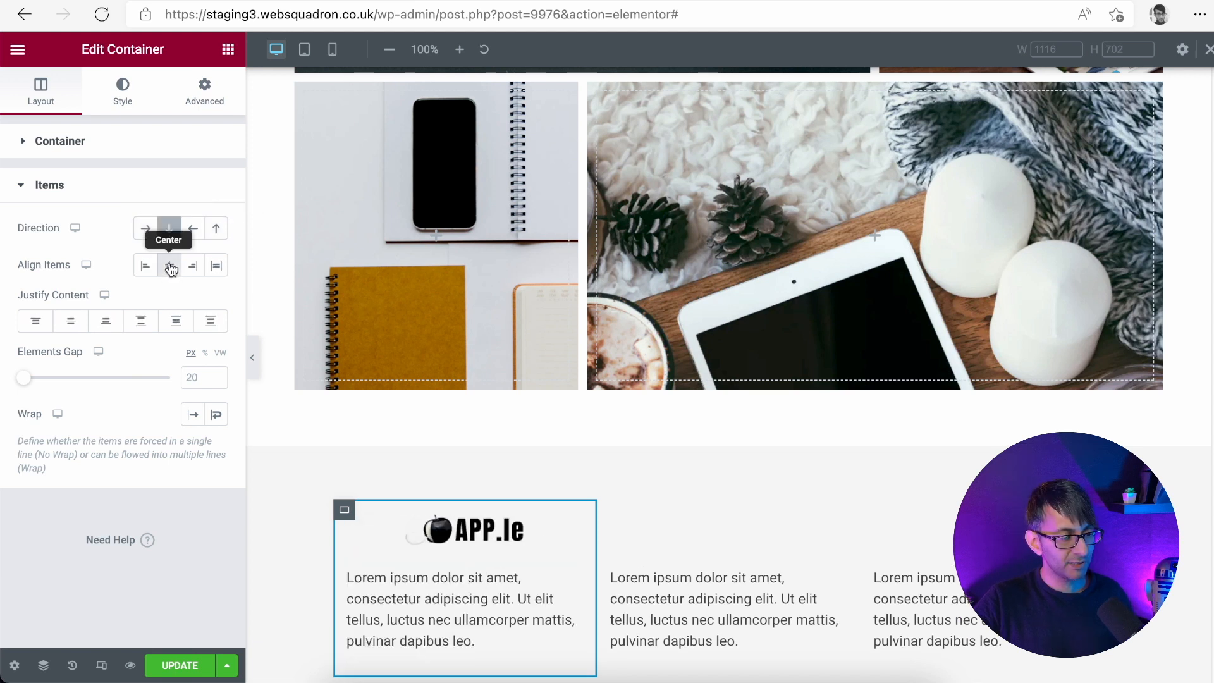
pyautogui.click(145, 266)
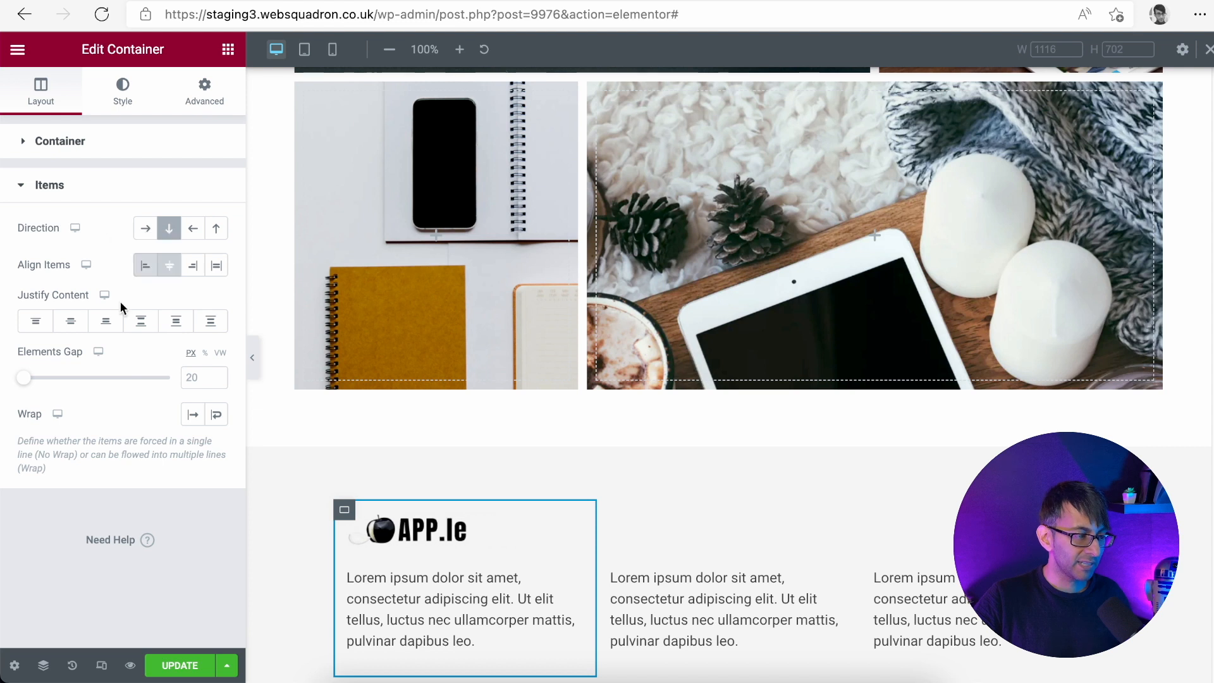
pyautogui.click(71, 322)
pyautogui.click(108, 327)
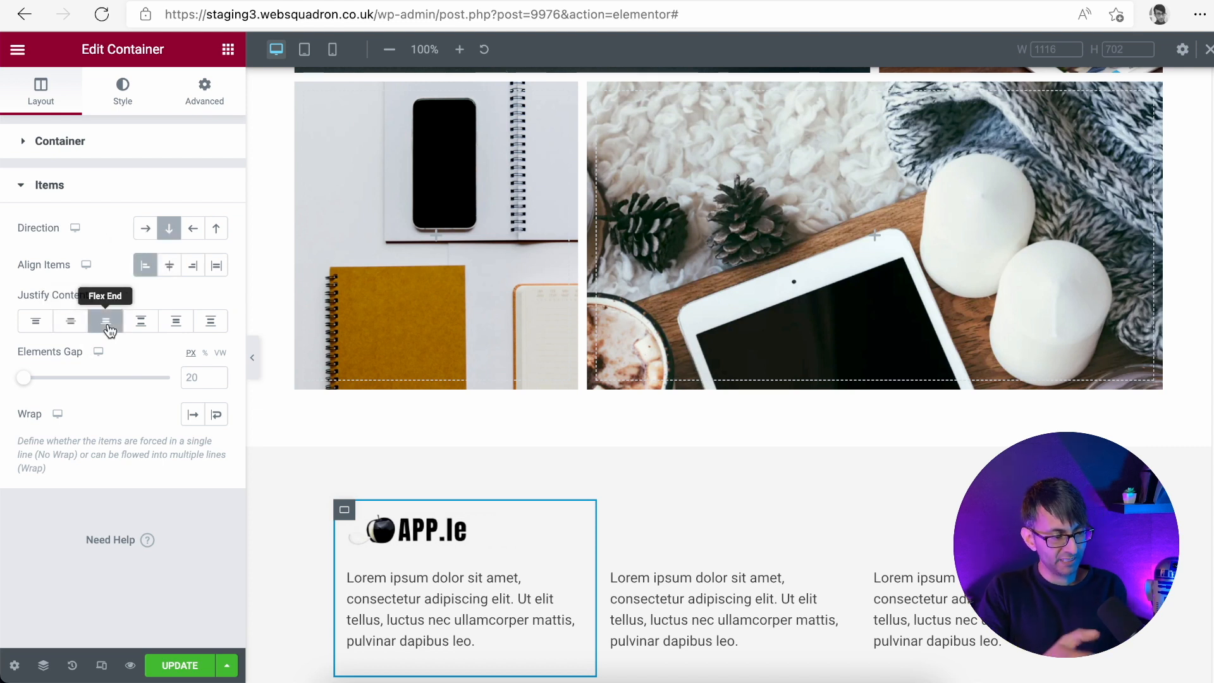
# Try an Elements Gap of 26 px for the logo column, set it back to 20 px, and update the page
pyautogui.moveTo(29, 382)
pyautogui.mouseDown()
pyautogui.moveTo(59, 385)
pyautogui.moveTo(30, 386)
pyautogui.mouseUp()
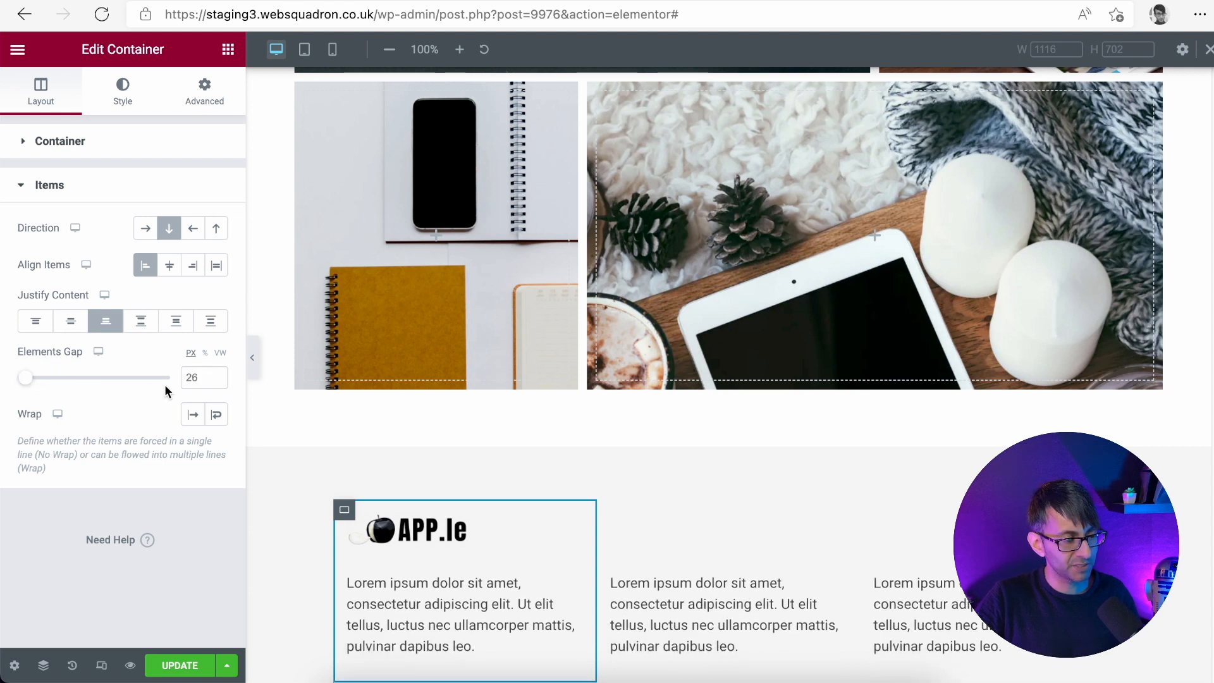
pyautogui.click(194, 379)
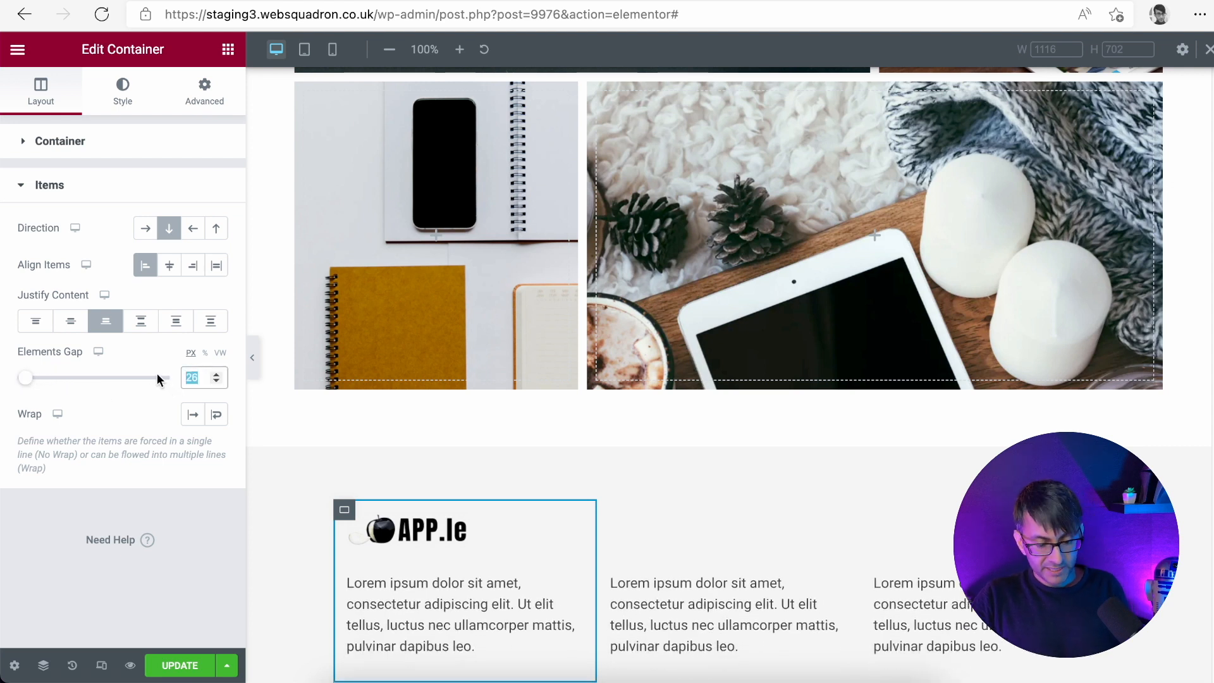
pyautogui.write('20')
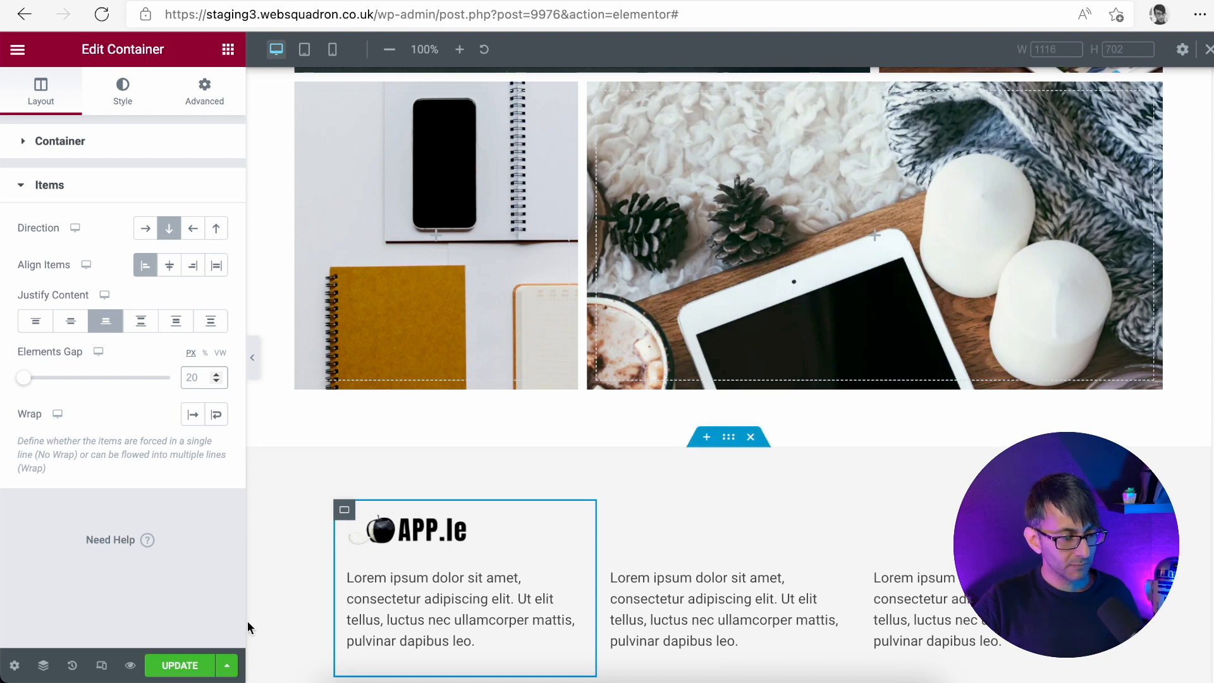
pyautogui.click(198, 668)
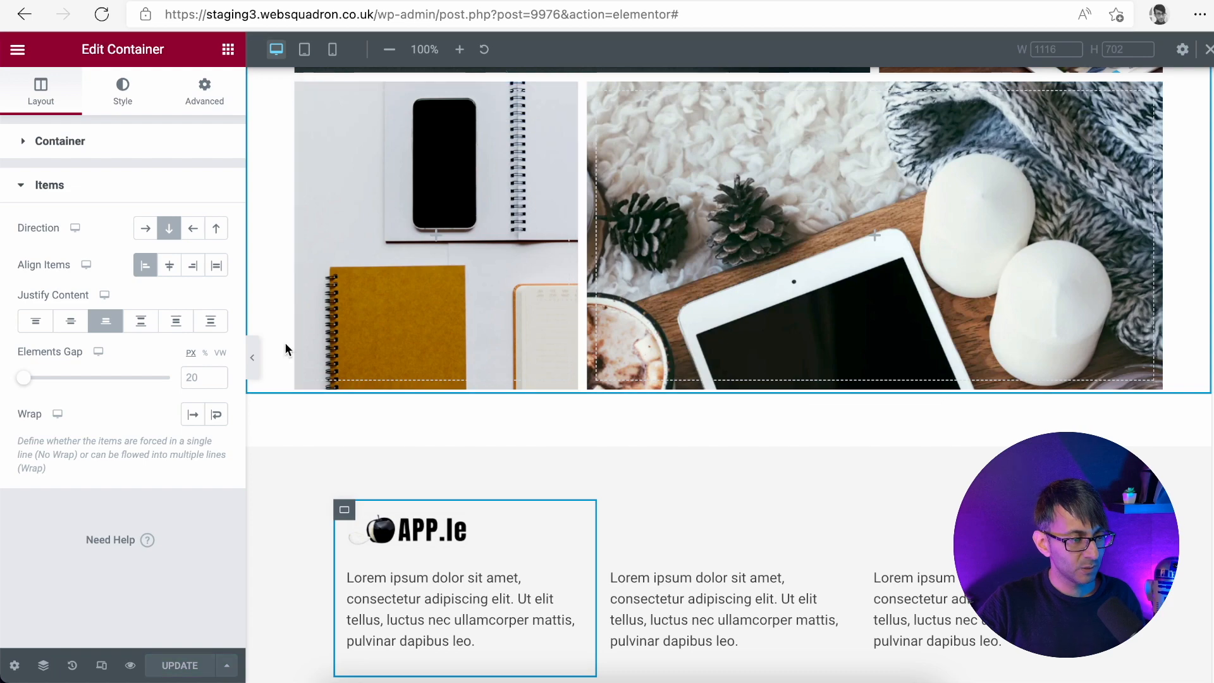
# Hide the editor panel to look over the page from footer to header at full width, and restore the panel
pyautogui.click(253, 357)
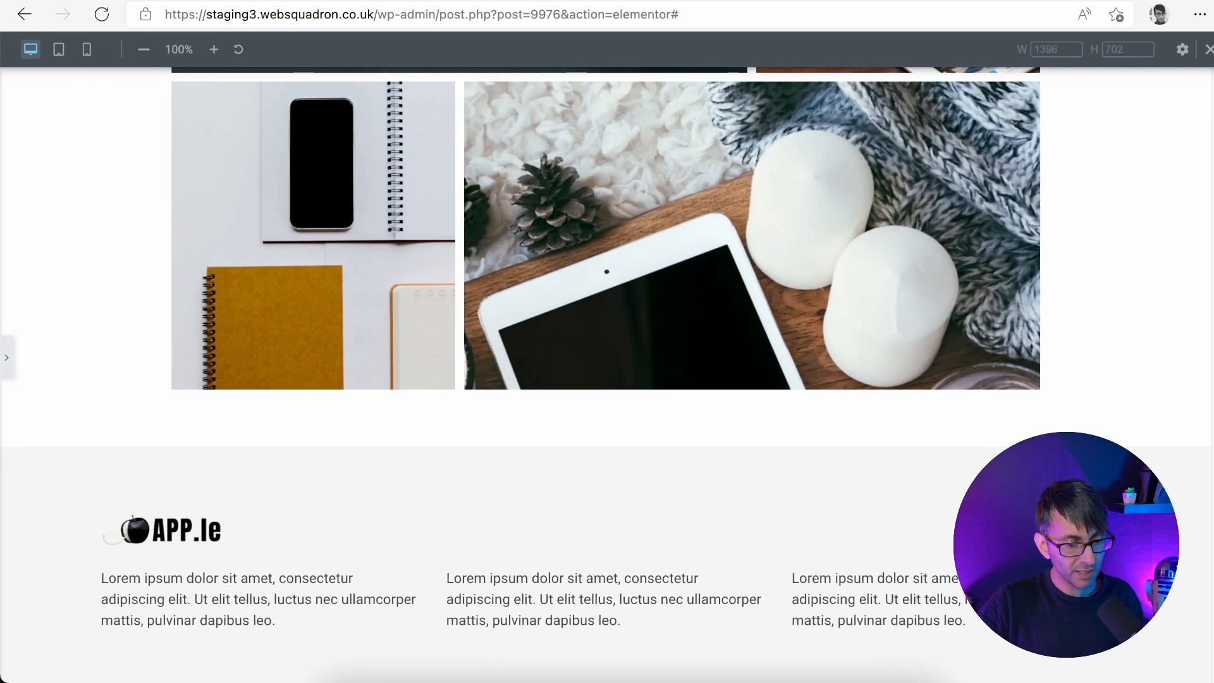
pyautogui.scroll(20, 608, 373)
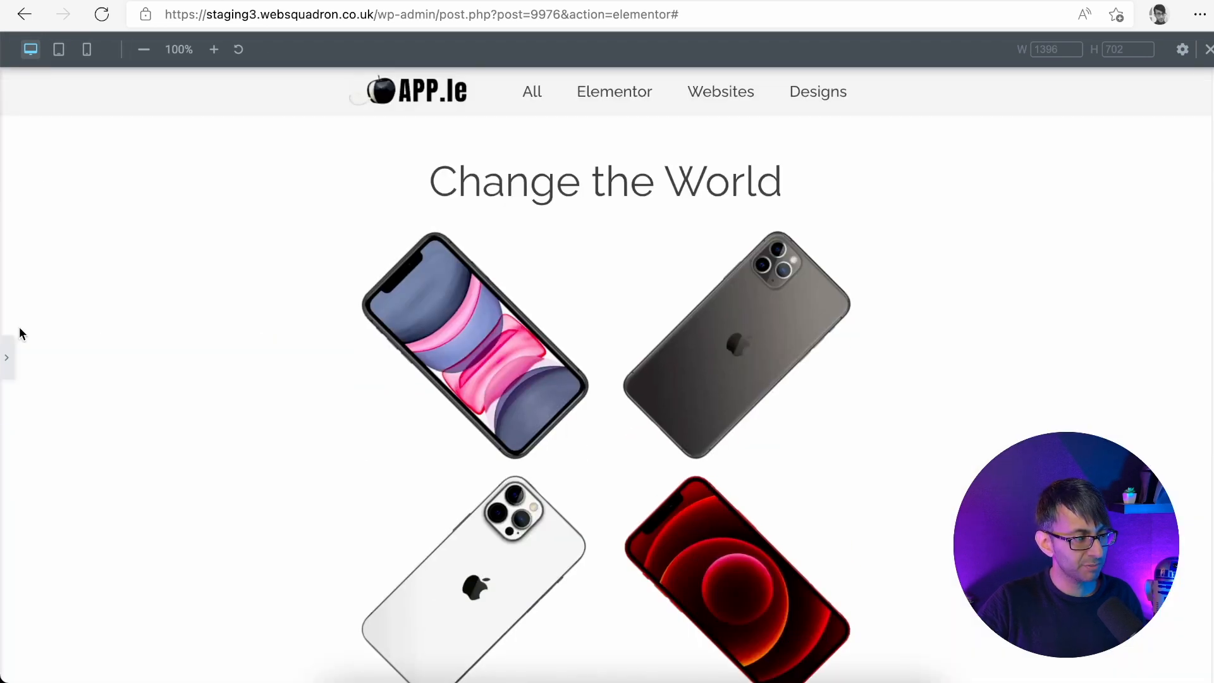
pyautogui.click(7, 356)
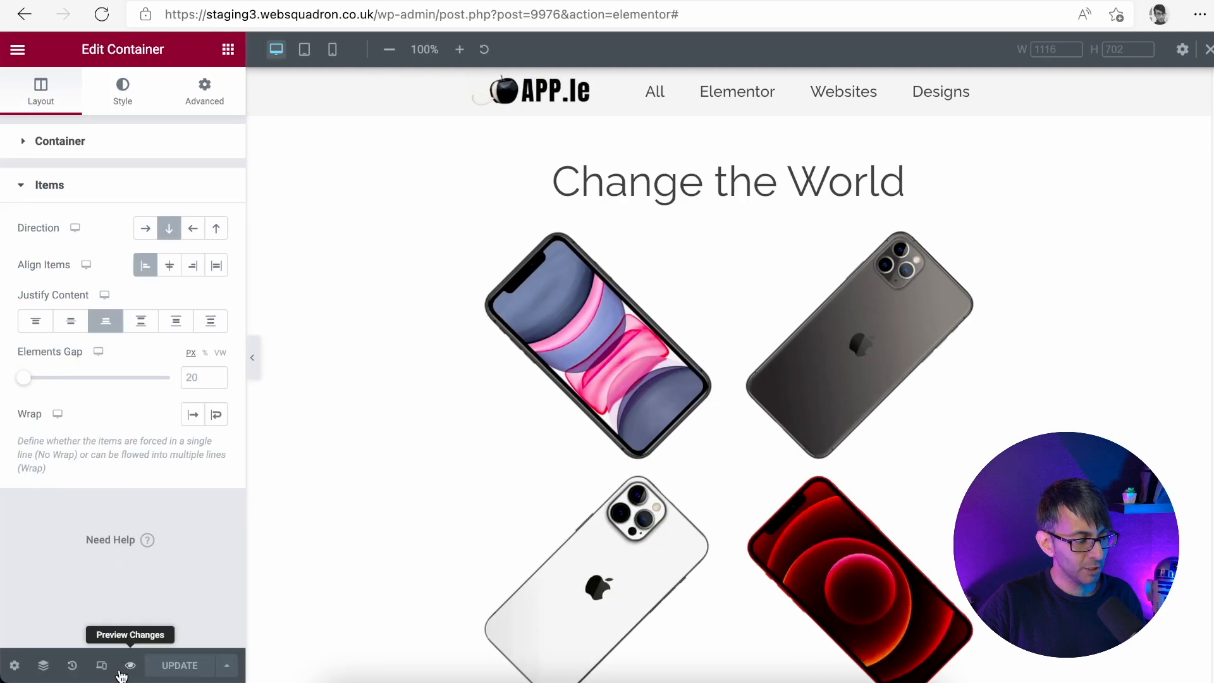
# Preview the page in the browser, review the parallax section, centred text, image grid and footer, and close the preview
pyautogui.click(130, 666)
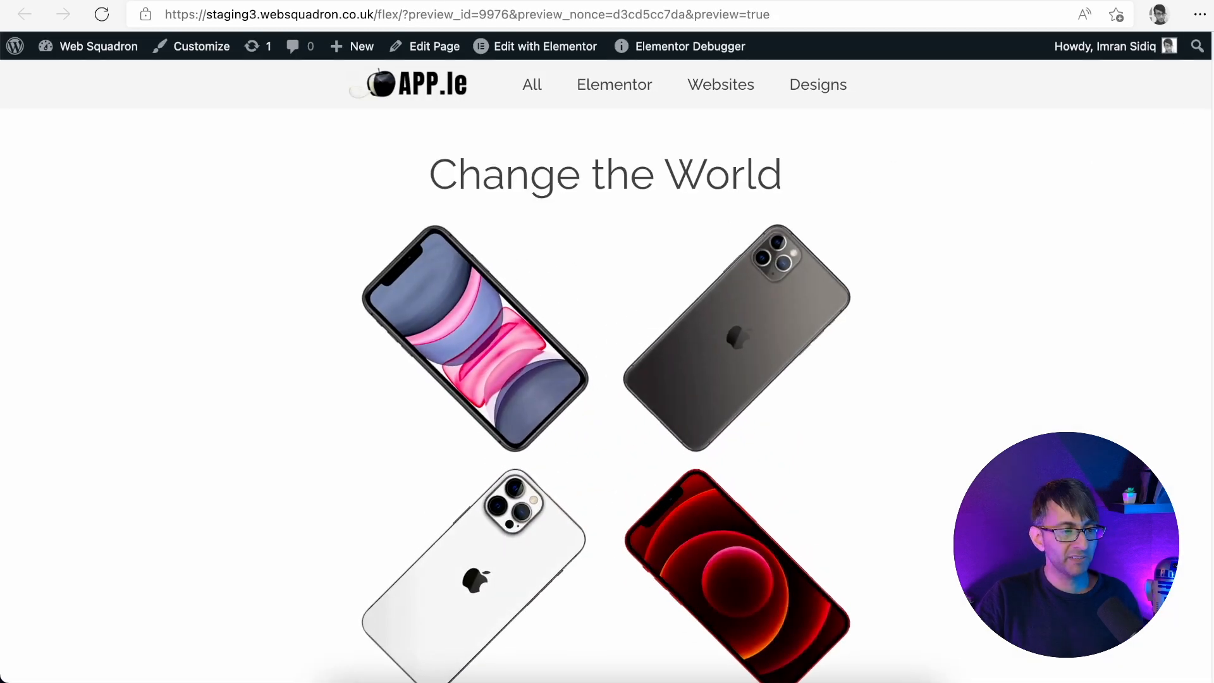
pyautogui.scroll(-10, 606, 370)
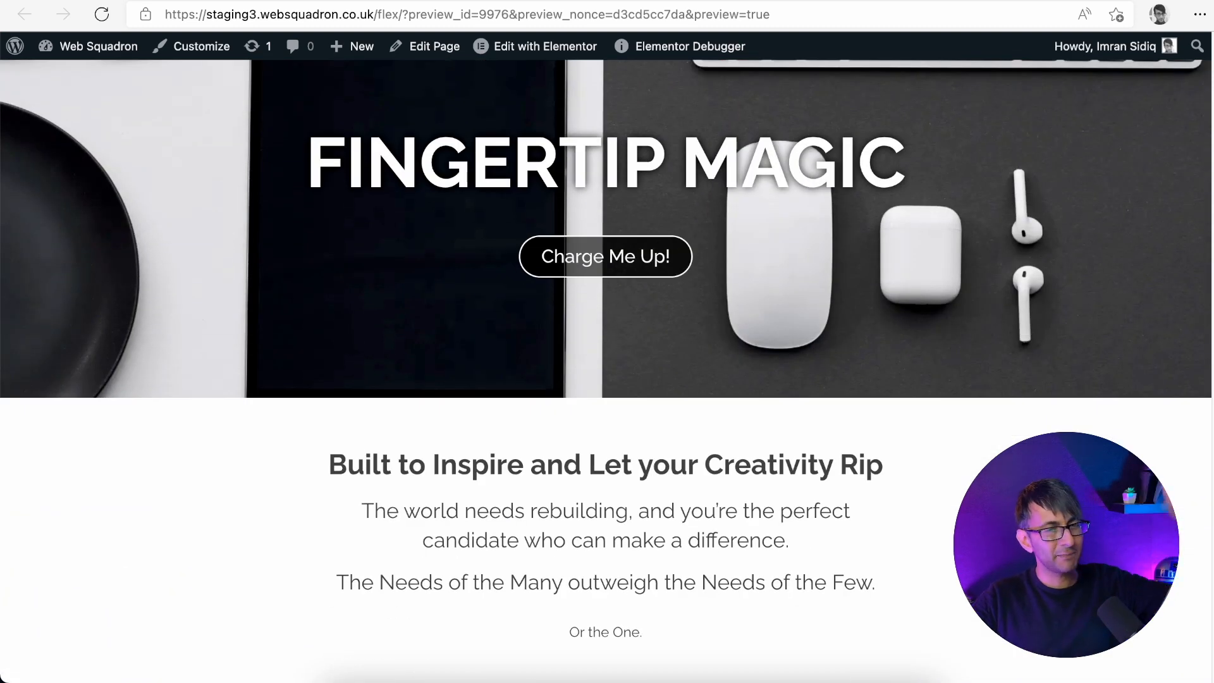
pyautogui.scroll(-5, 606, 370)
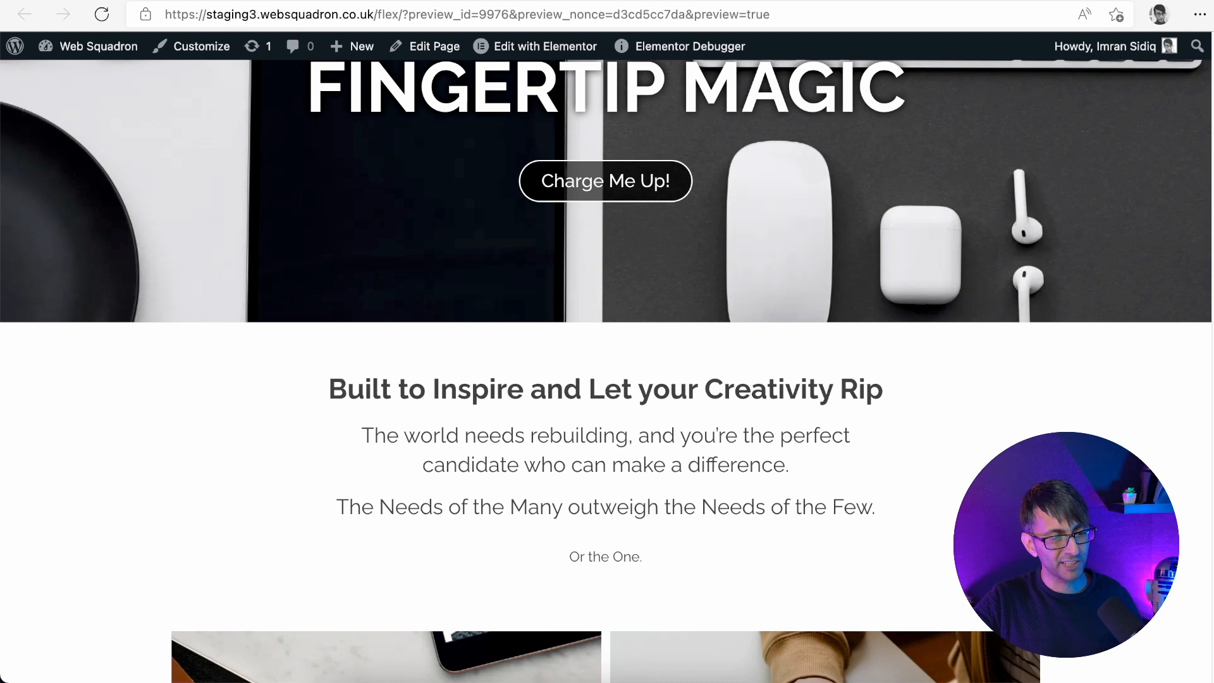
pyautogui.scroll(-1, 606, 370)
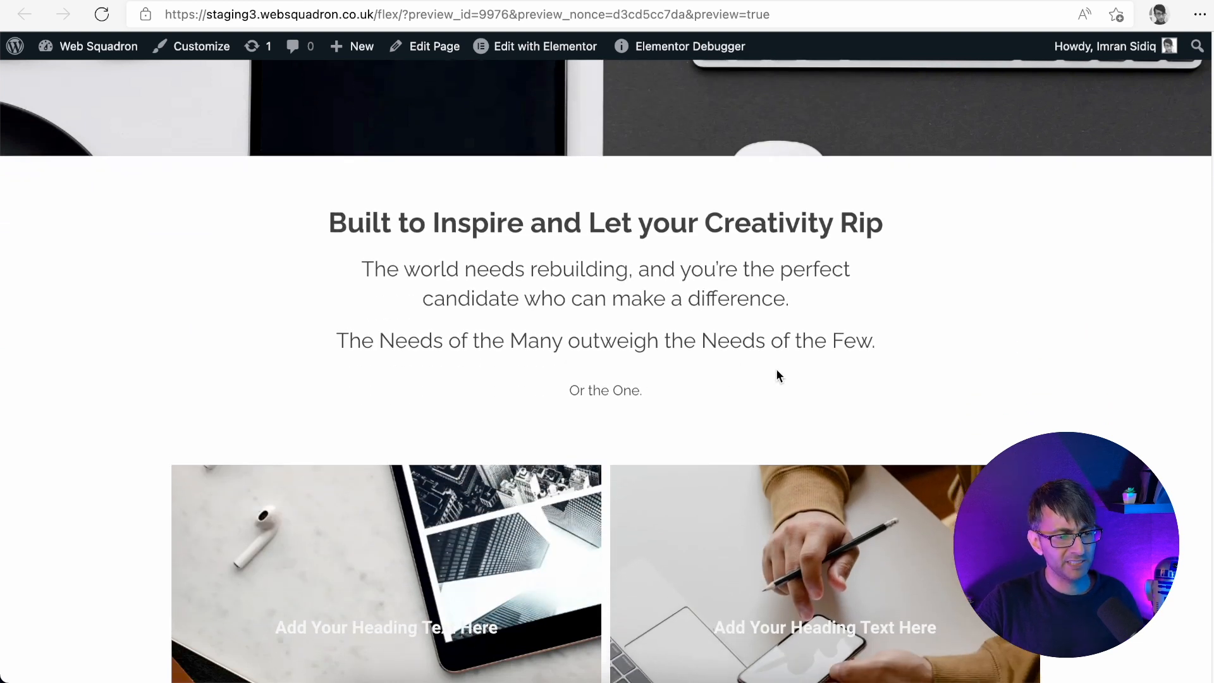
pyautogui.scroll(-10, 1211, 349)
pyautogui.scroll(1, 605, 370)
pyautogui.scroll(-5, 606, 370)
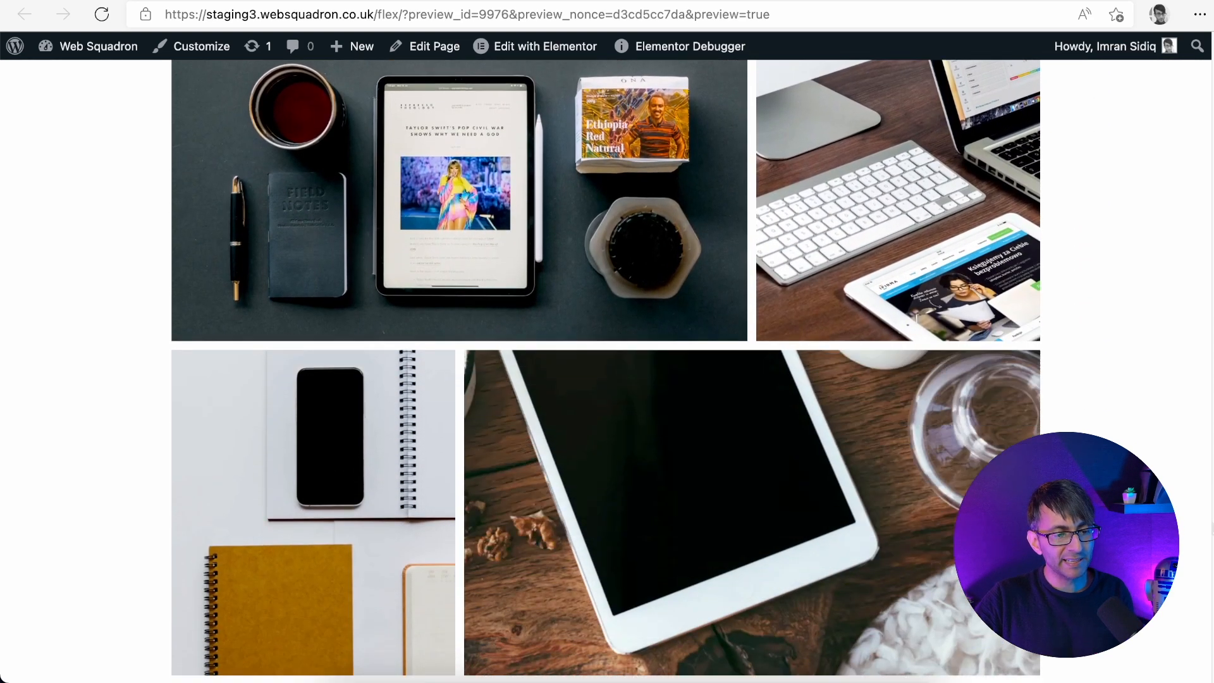
pyautogui.scroll(-5, 606, 370)
pyautogui.scroll(20, 606, 370)
pyautogui.scroll(-8, 606, 370)
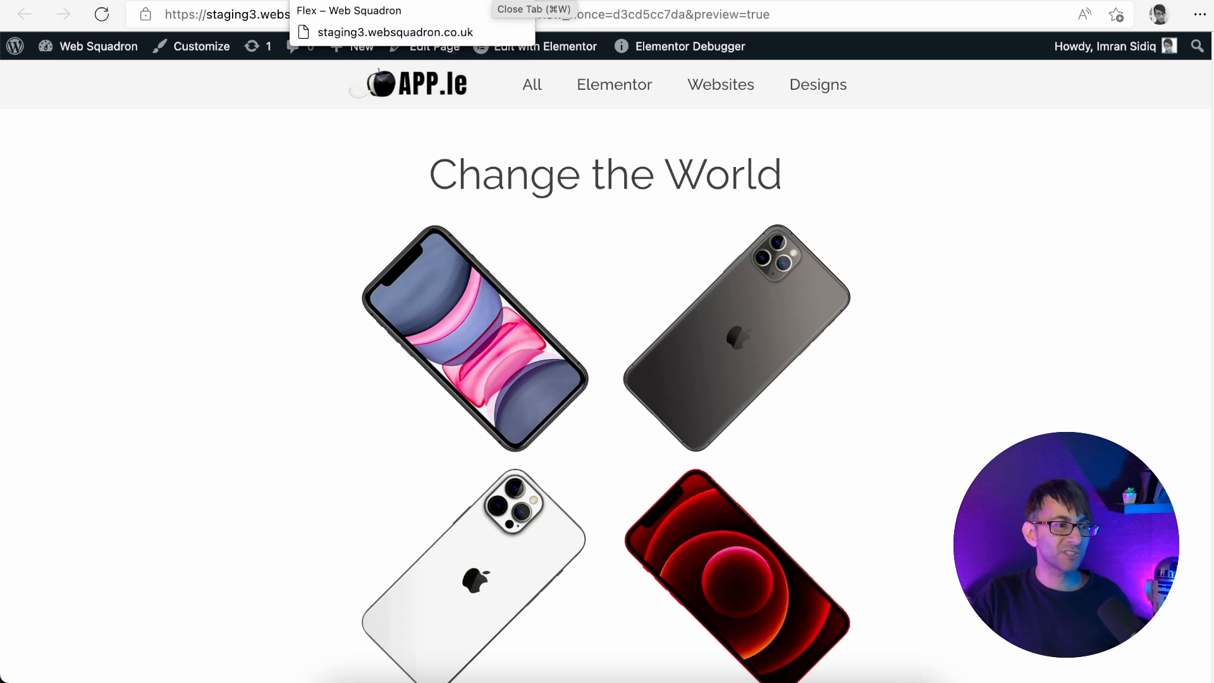
pyautogui.press('super+w')
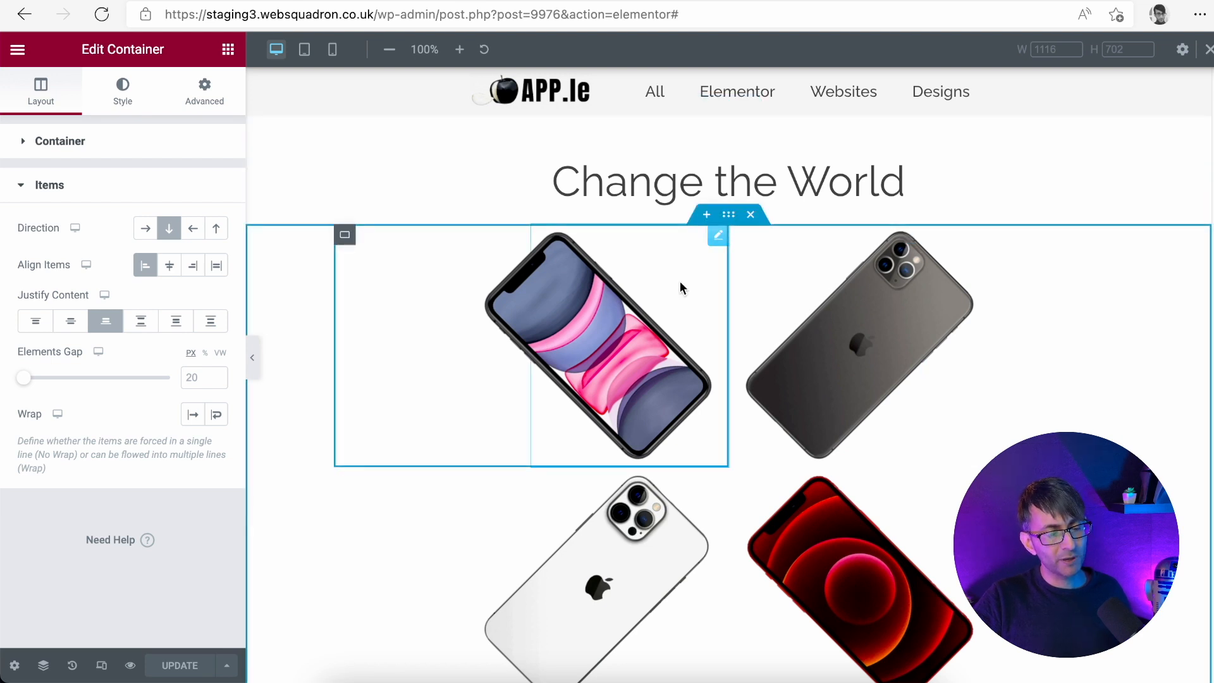
# Insert an empty single container between the "Change the World" heading and the phone images, and delete it
pyautogui.click(704, 215)
pyautogui.click(707, 303)
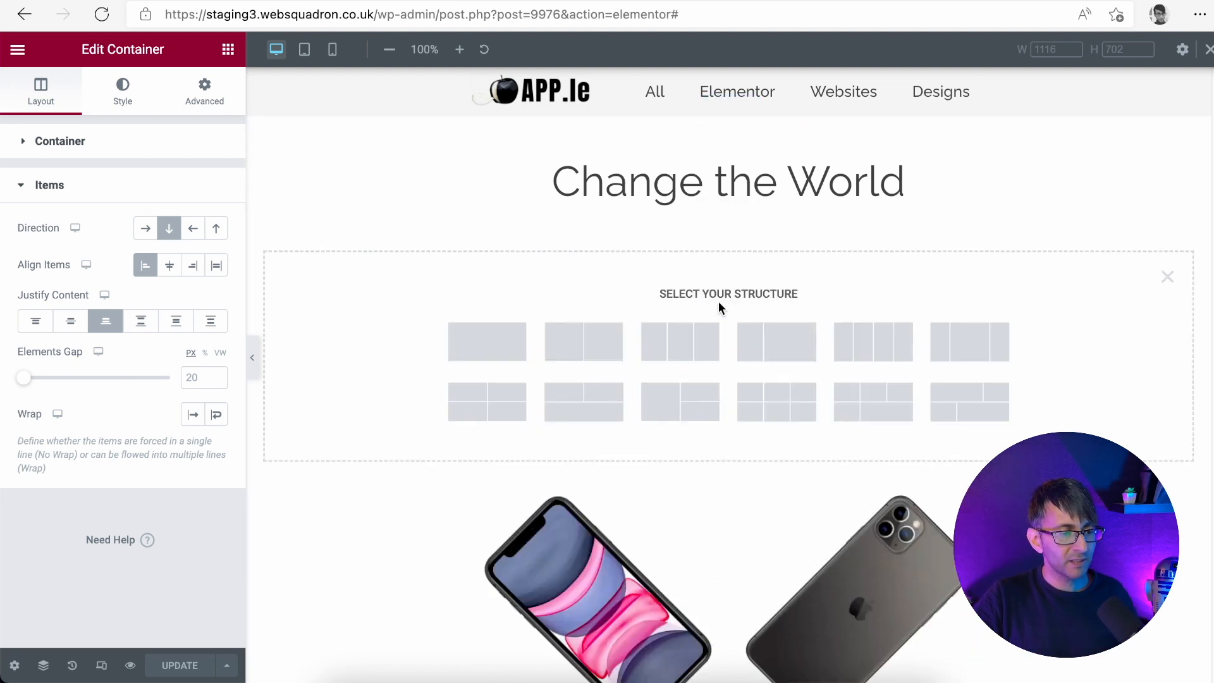
pyautogui.click(451, 360)
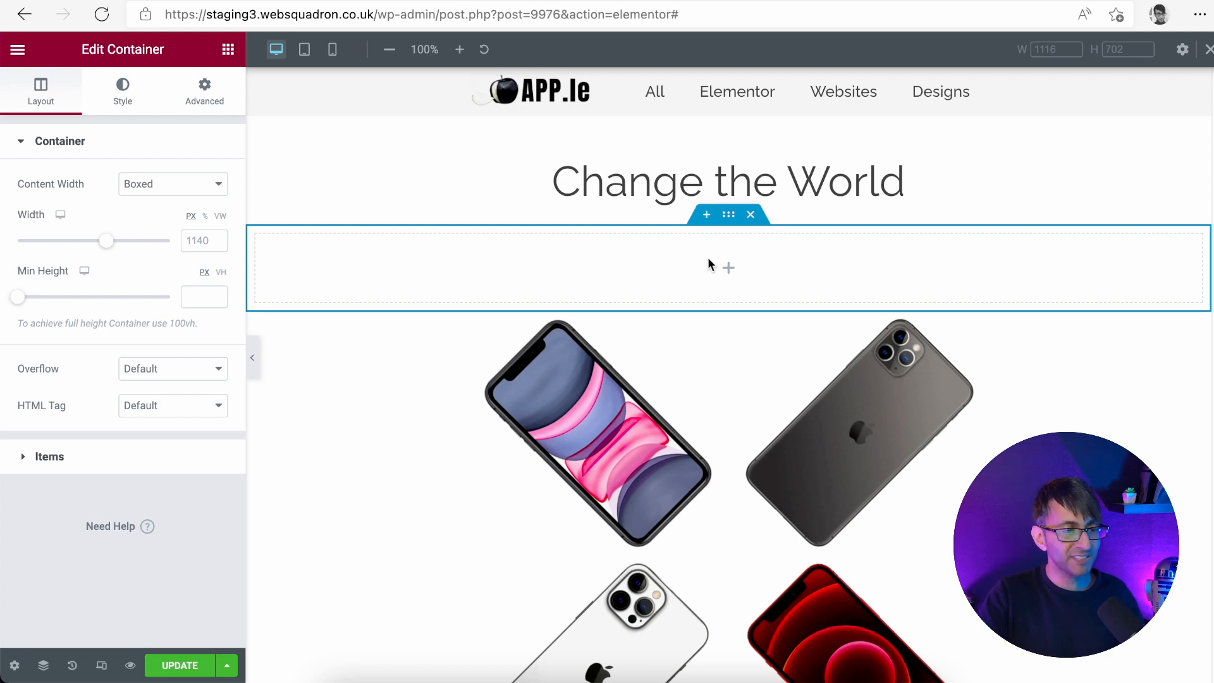
pyautogui.rightClick(725, 222)
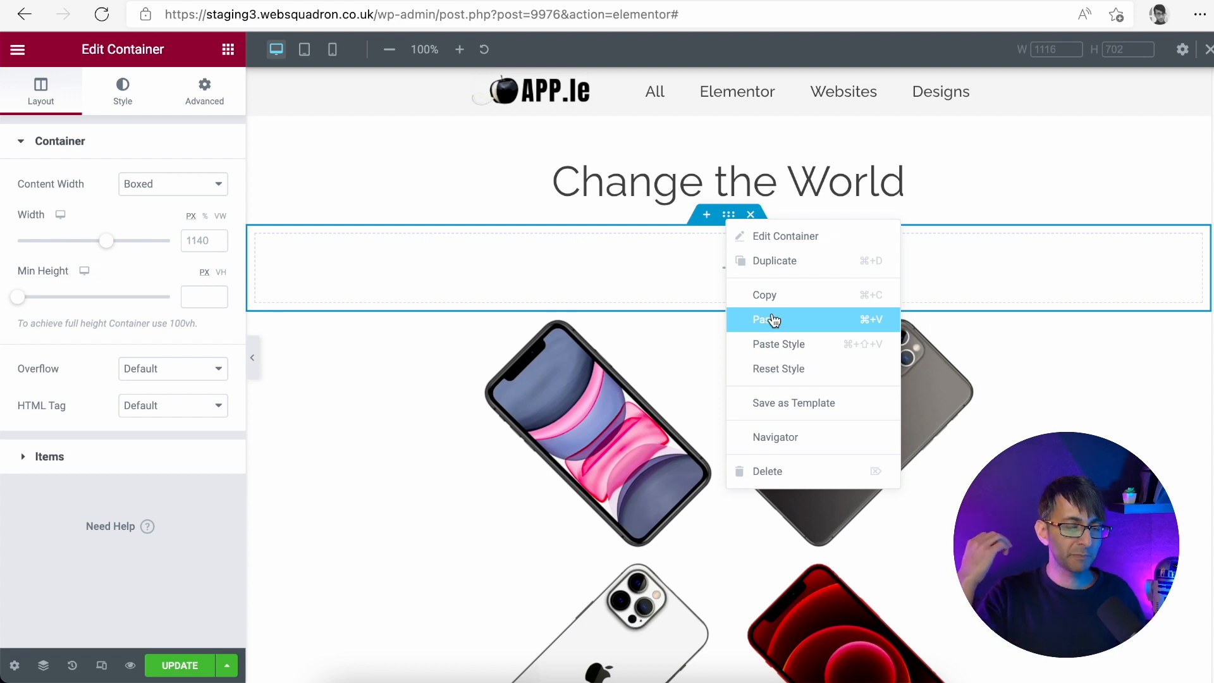
pyautogui.click(700, 245)
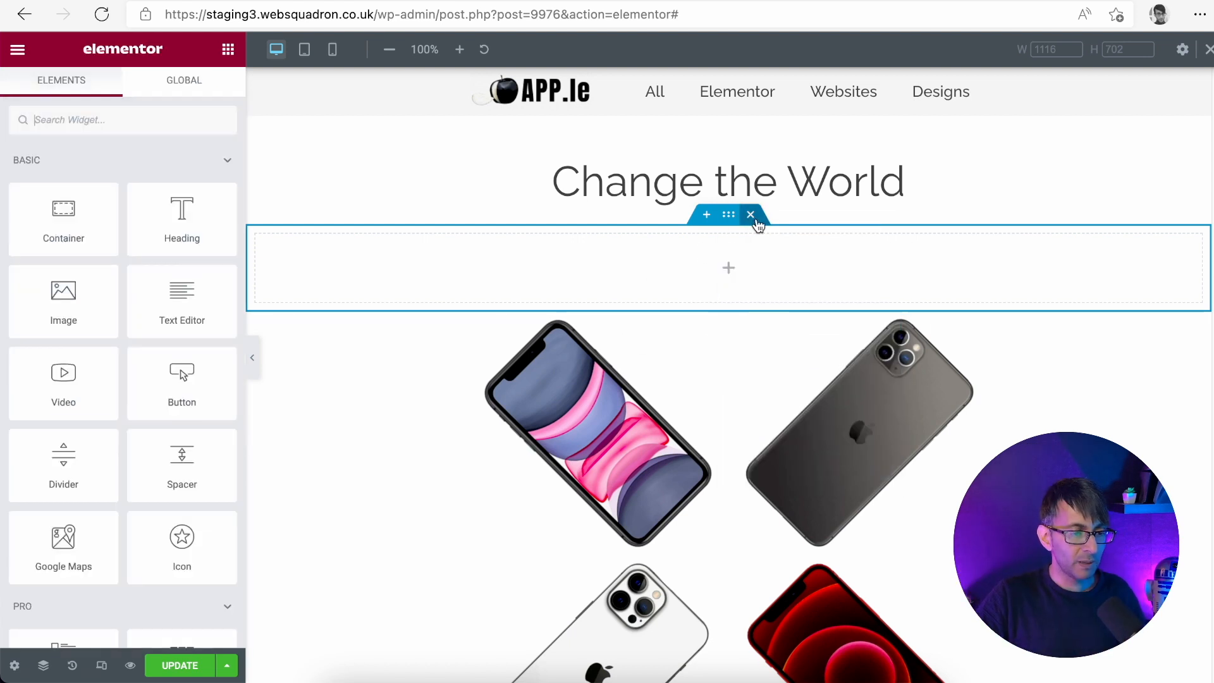
pyautogui.click(755, 218)
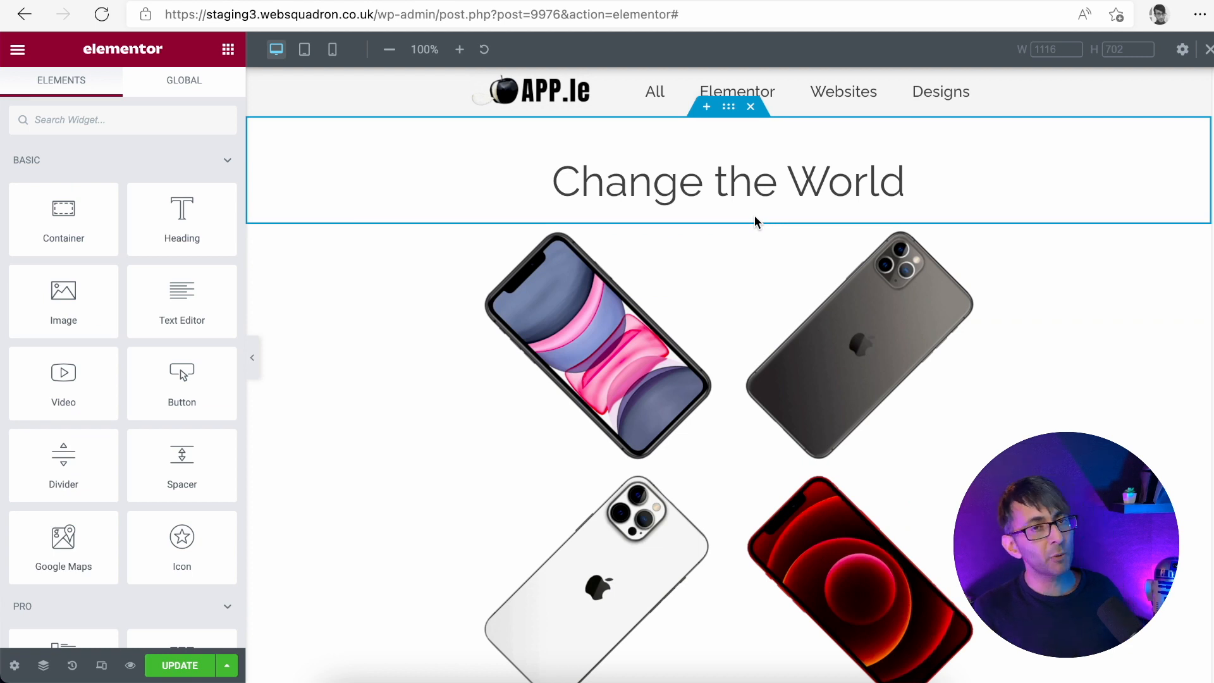